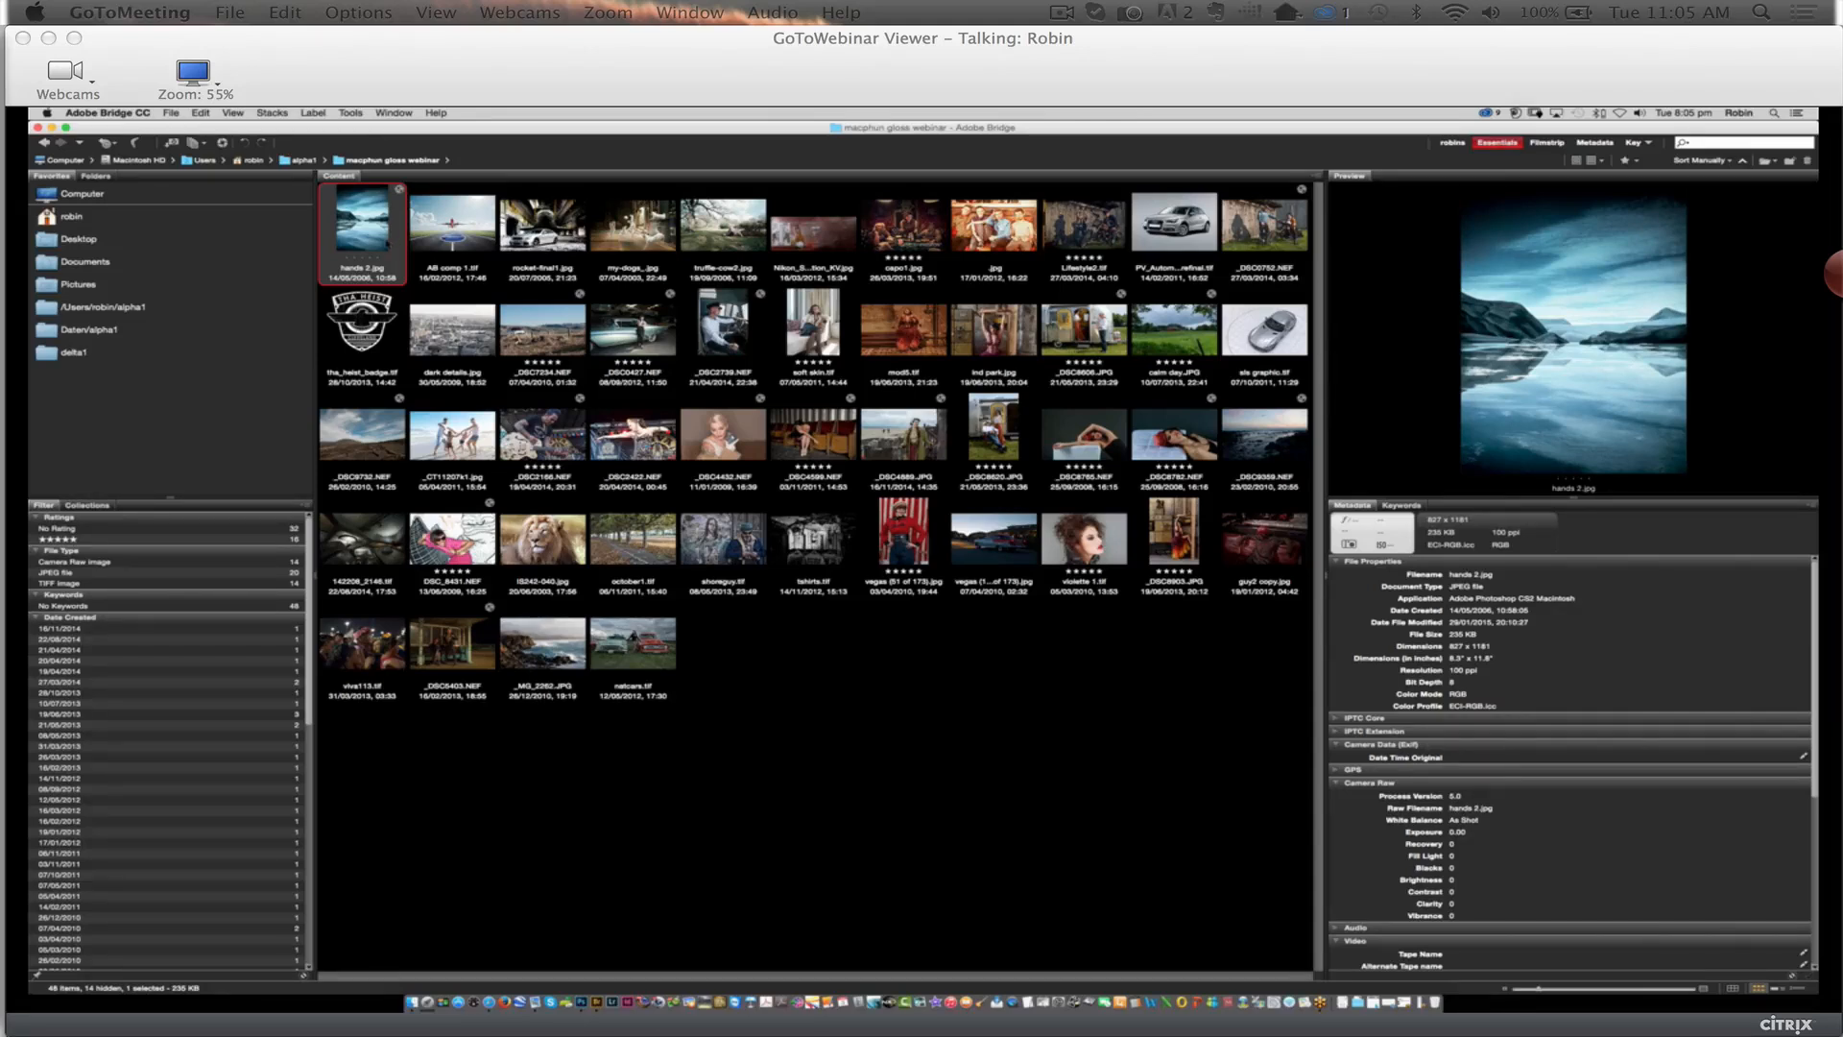
Open hands 2.jpg from Bridge through Camera Raw into Photoshop and view it enlarged
{"action": "double_click", "coordinate": [386, 241]}
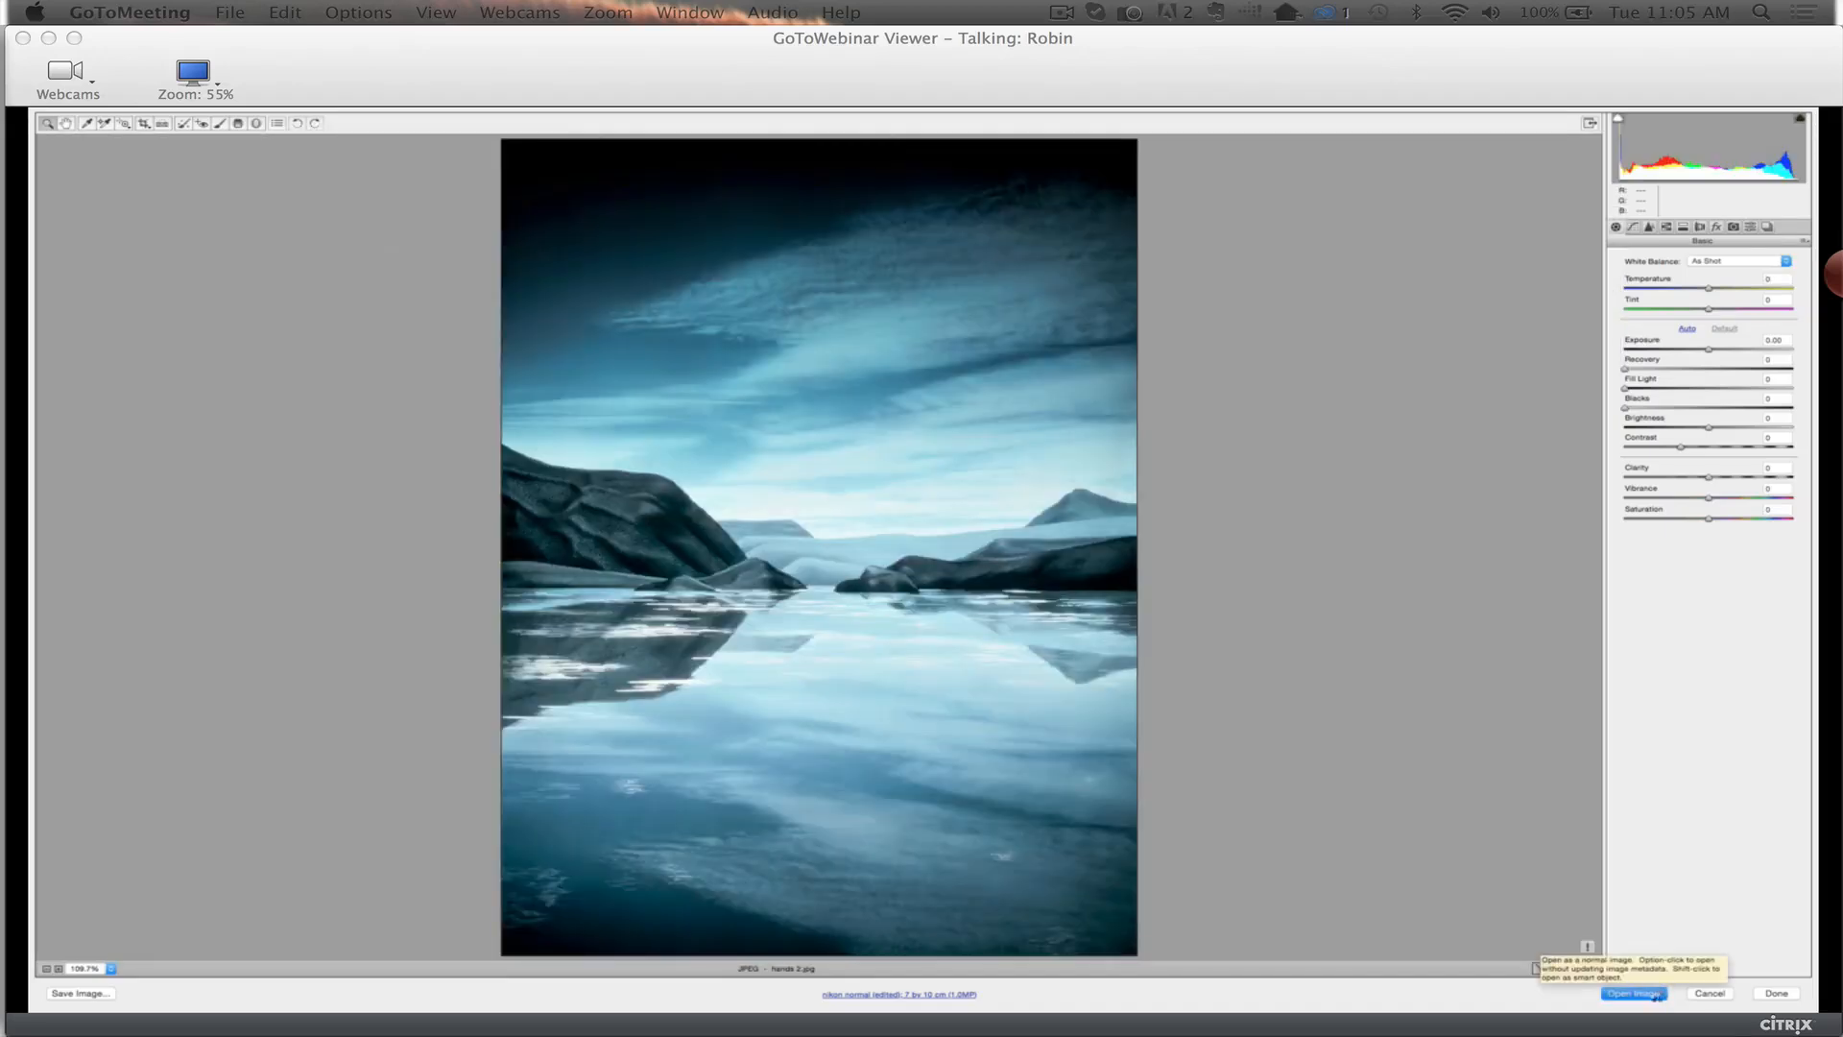
{"action": "left_click", "coordinate": [1653, 995]}
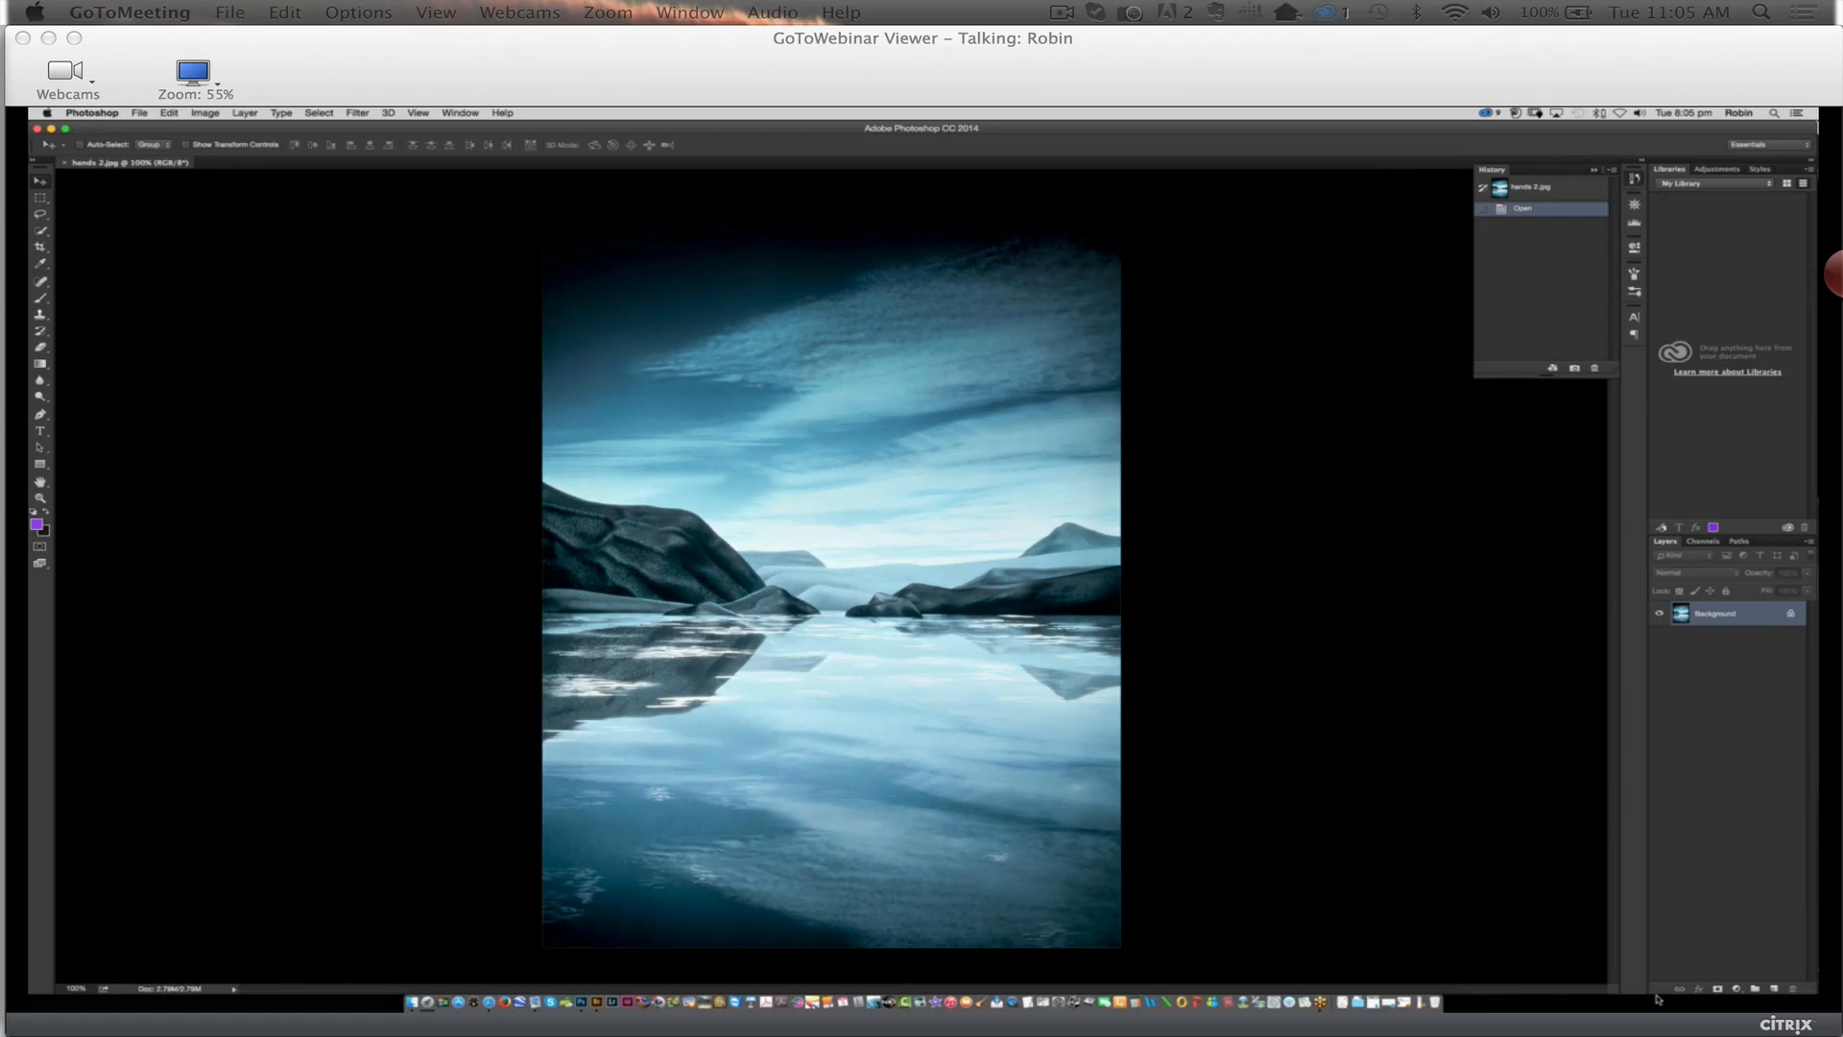
{"action": "key", "text": "super+equal"}
{"action": "key", "text": "super+equal"}
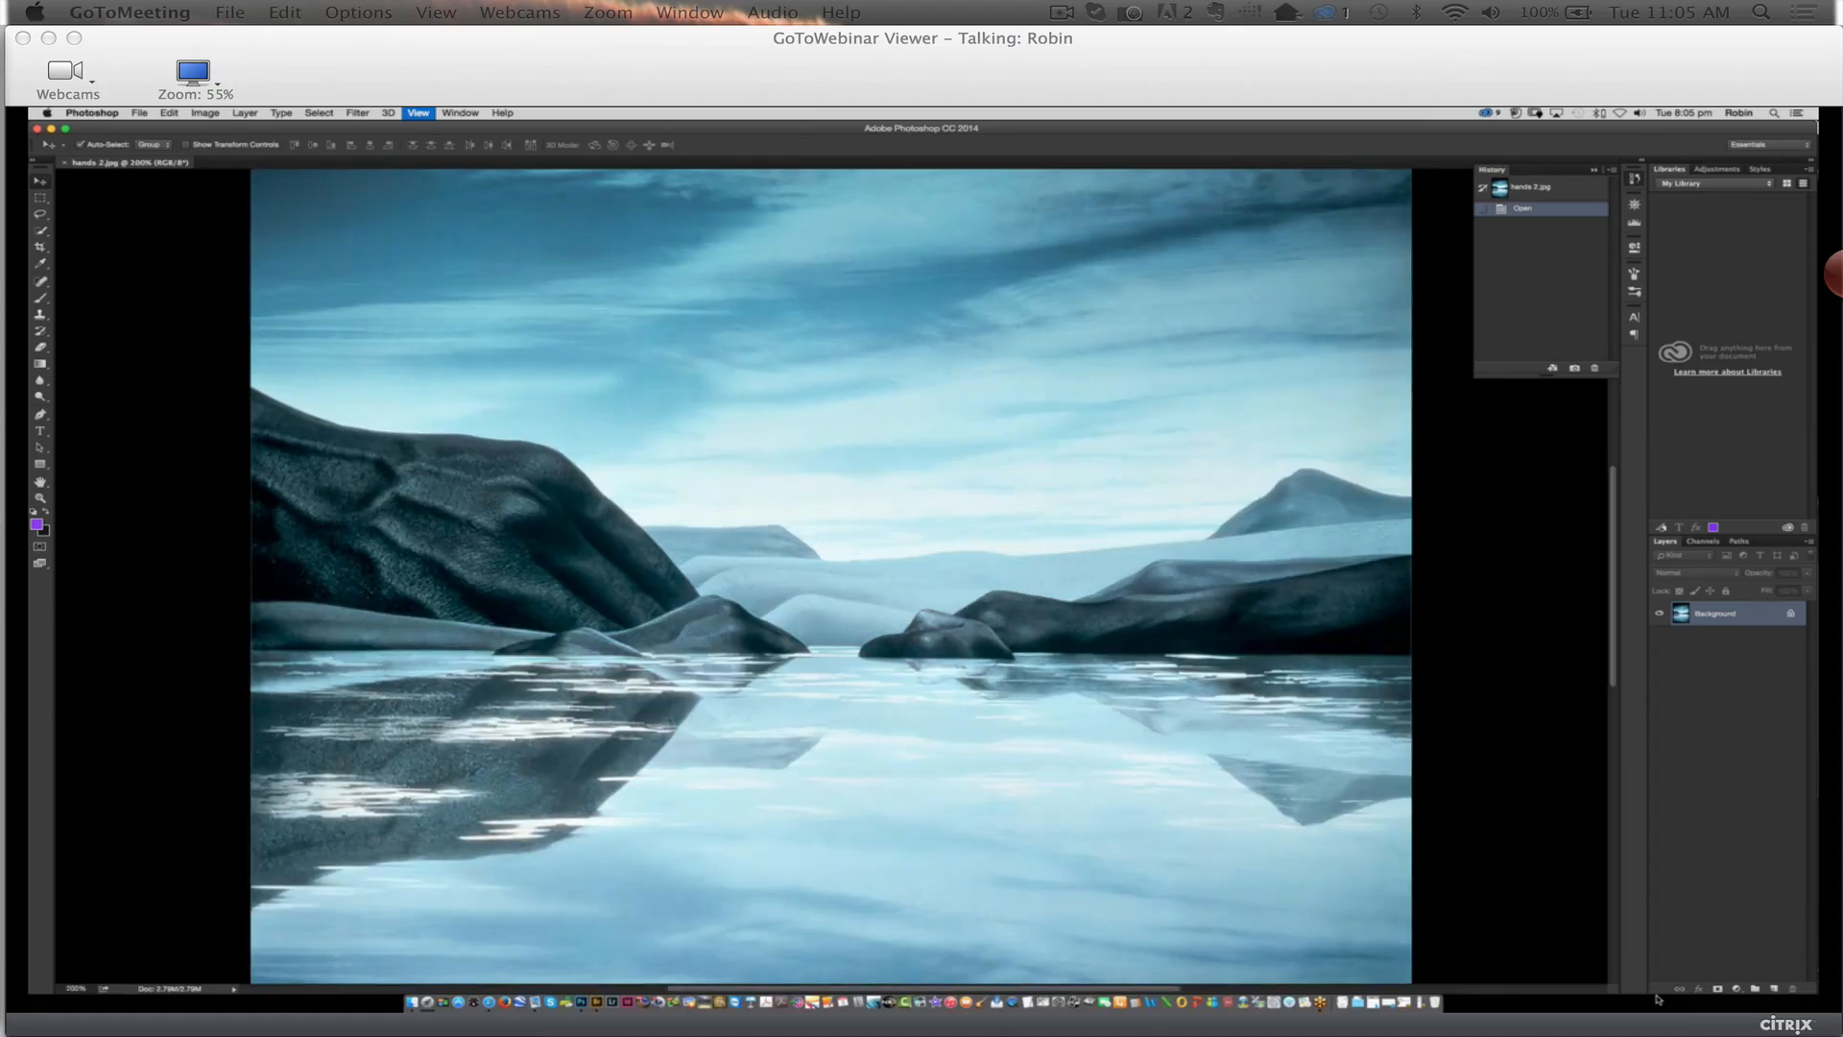
{"action": "key", "text": "super+equal"}
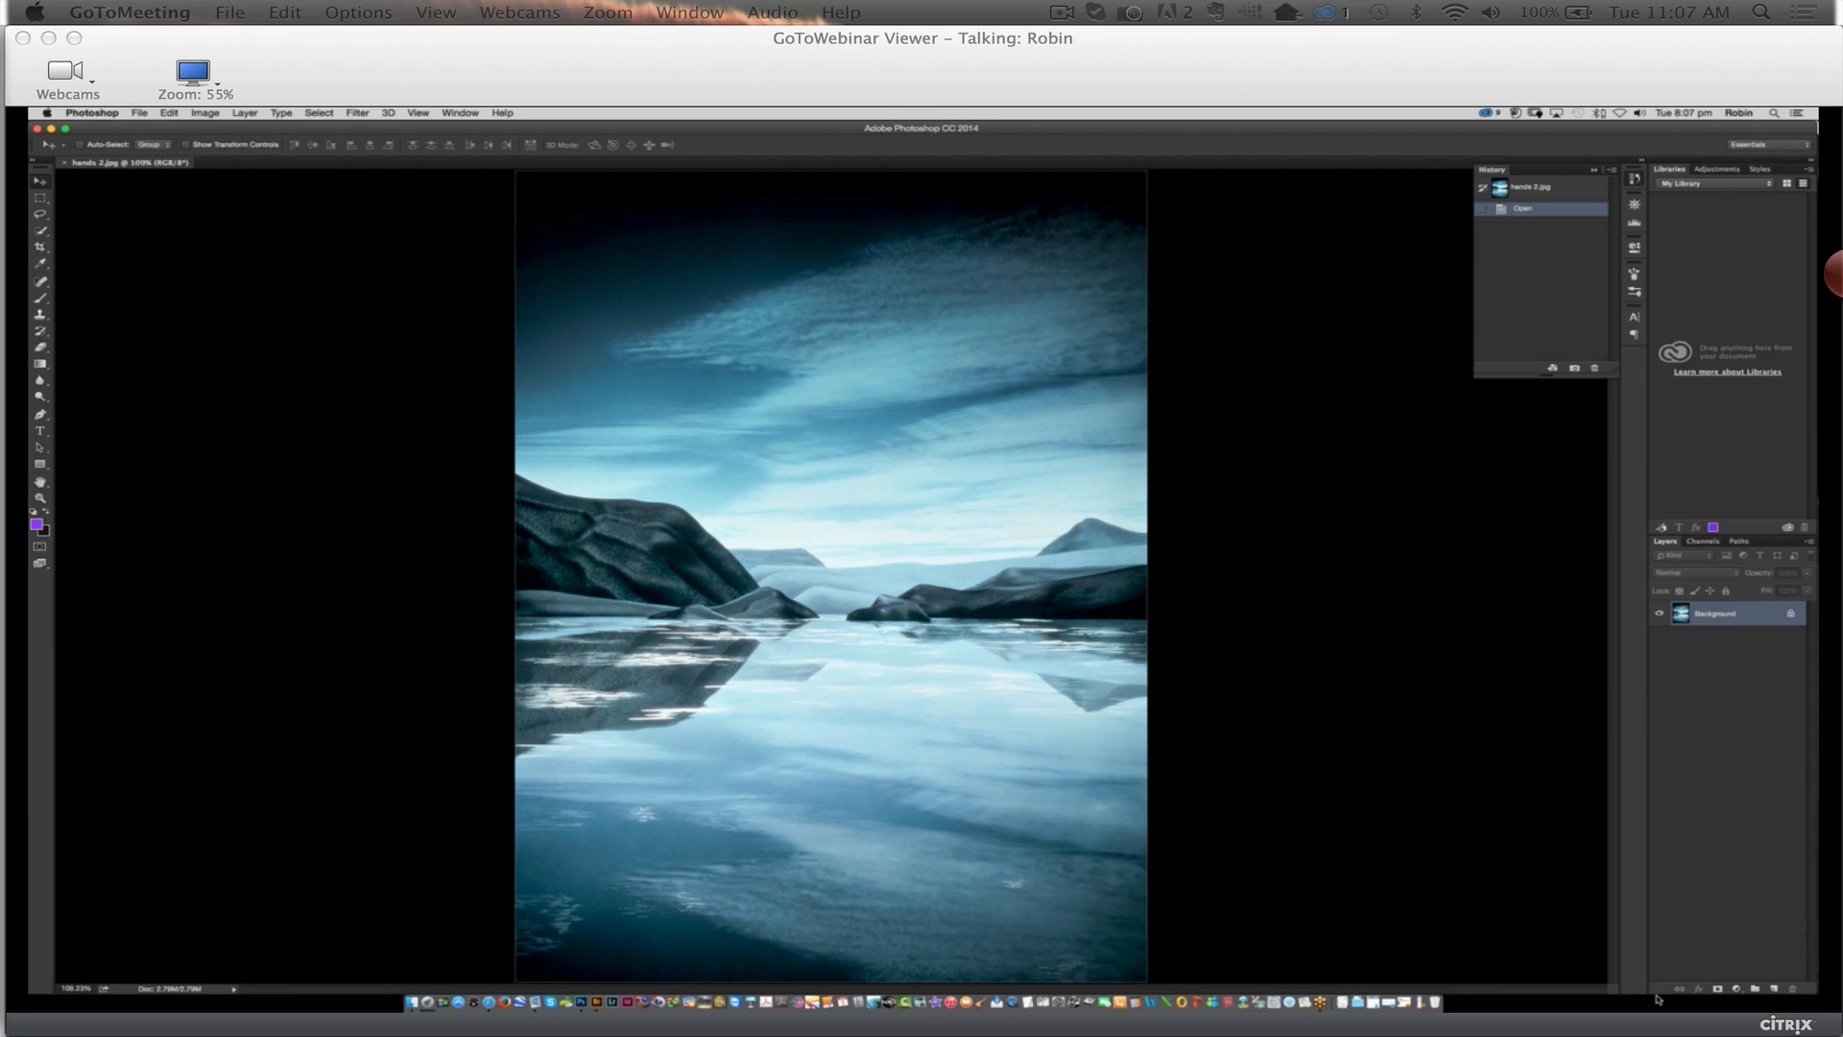
Close hands 2.jpg without saving and open AB comp 1.tif from Adobe Bridge
{"action": "left_click", "coordinate": [66, 162]}
{"action": "left_click", "coordinate": [891, 396]}
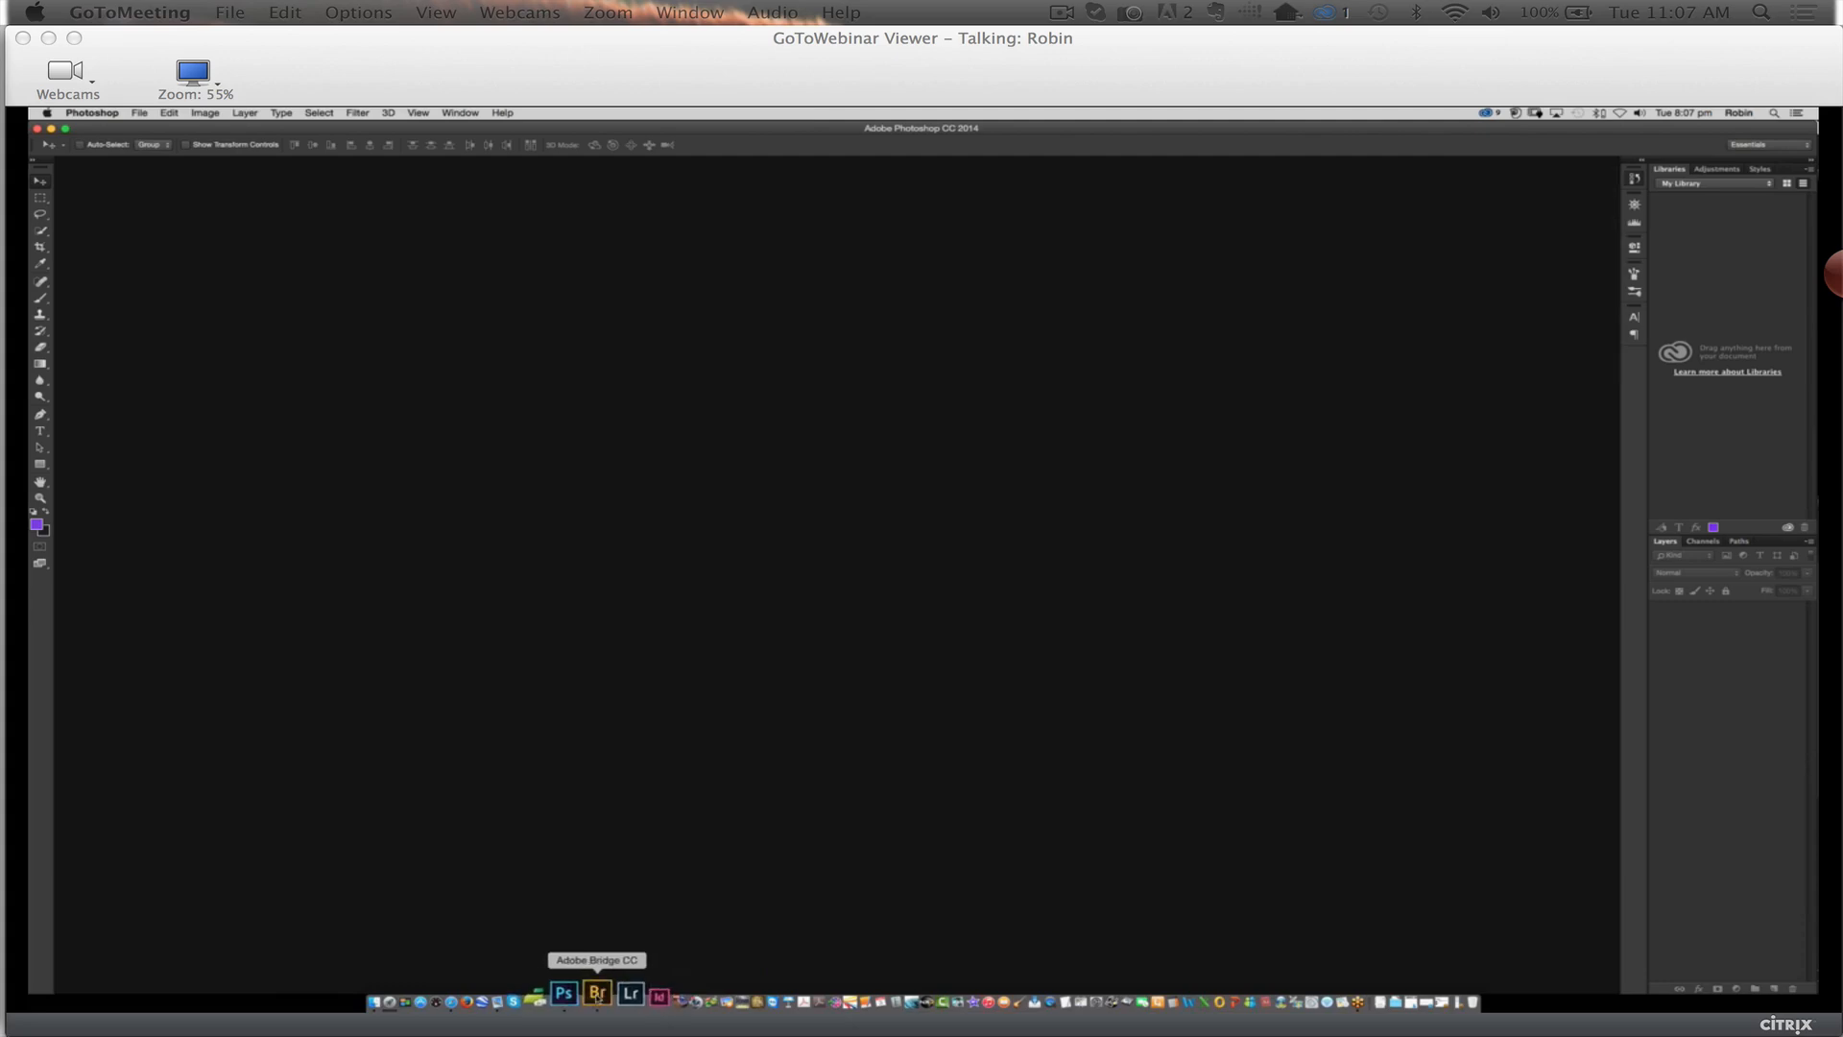
{"action": "left_click", "coordinate": [596, 995]}
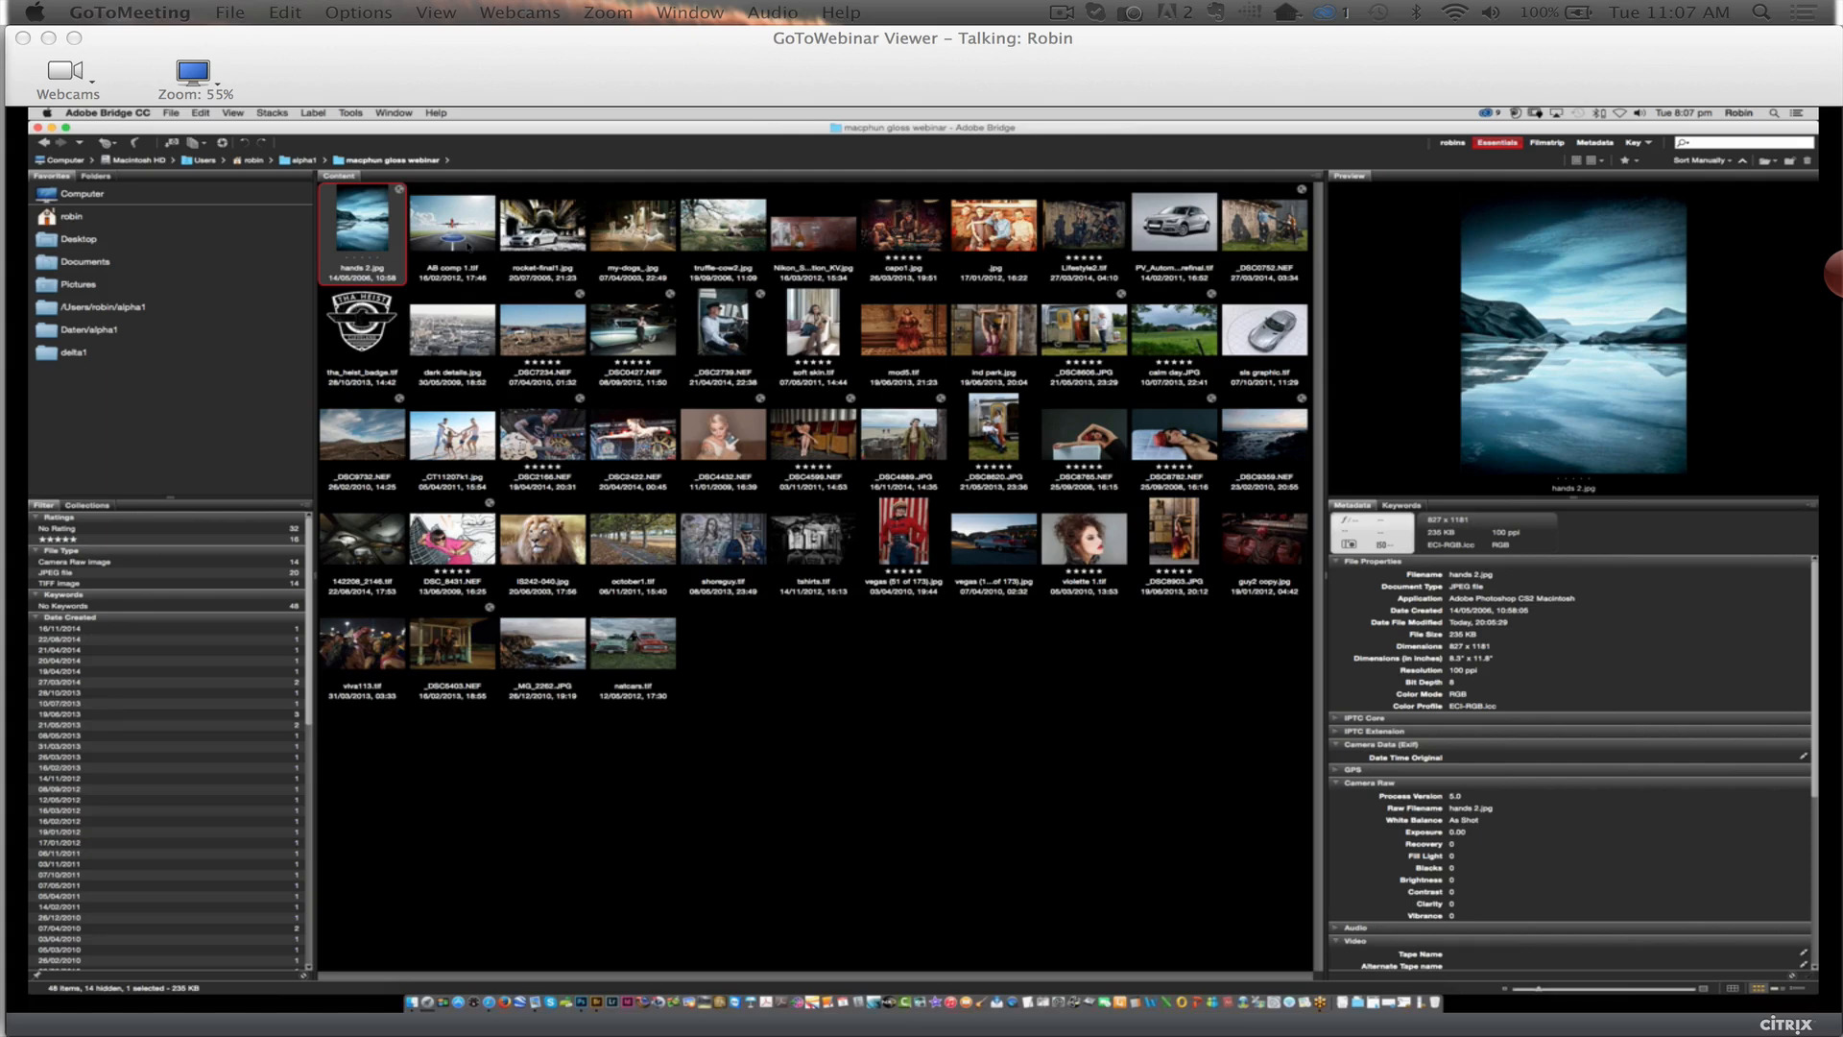
{"action": "double_click", "coordinate": [467, 245]}
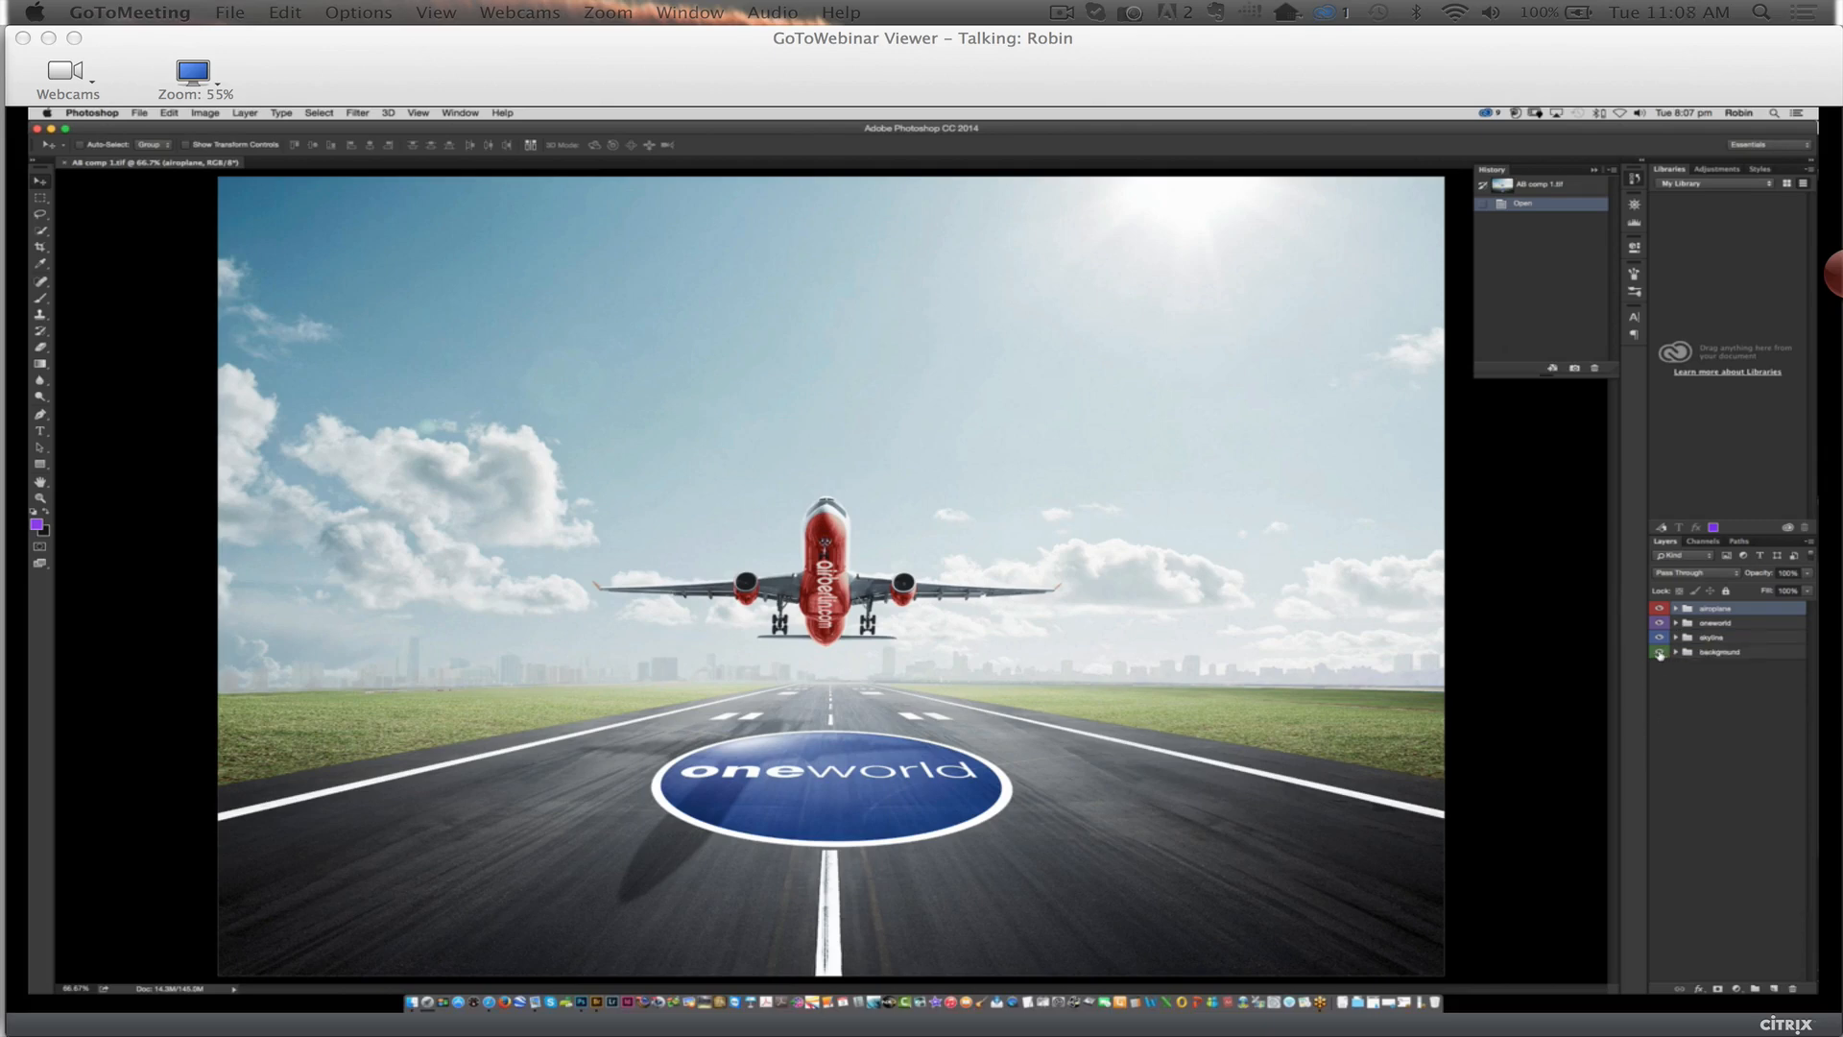
Show only the background group and compare the image with its Curves 4 adjustment layer on and off
{"action": "left_click", "coordinate": [1659, 653], "text": "alt"}
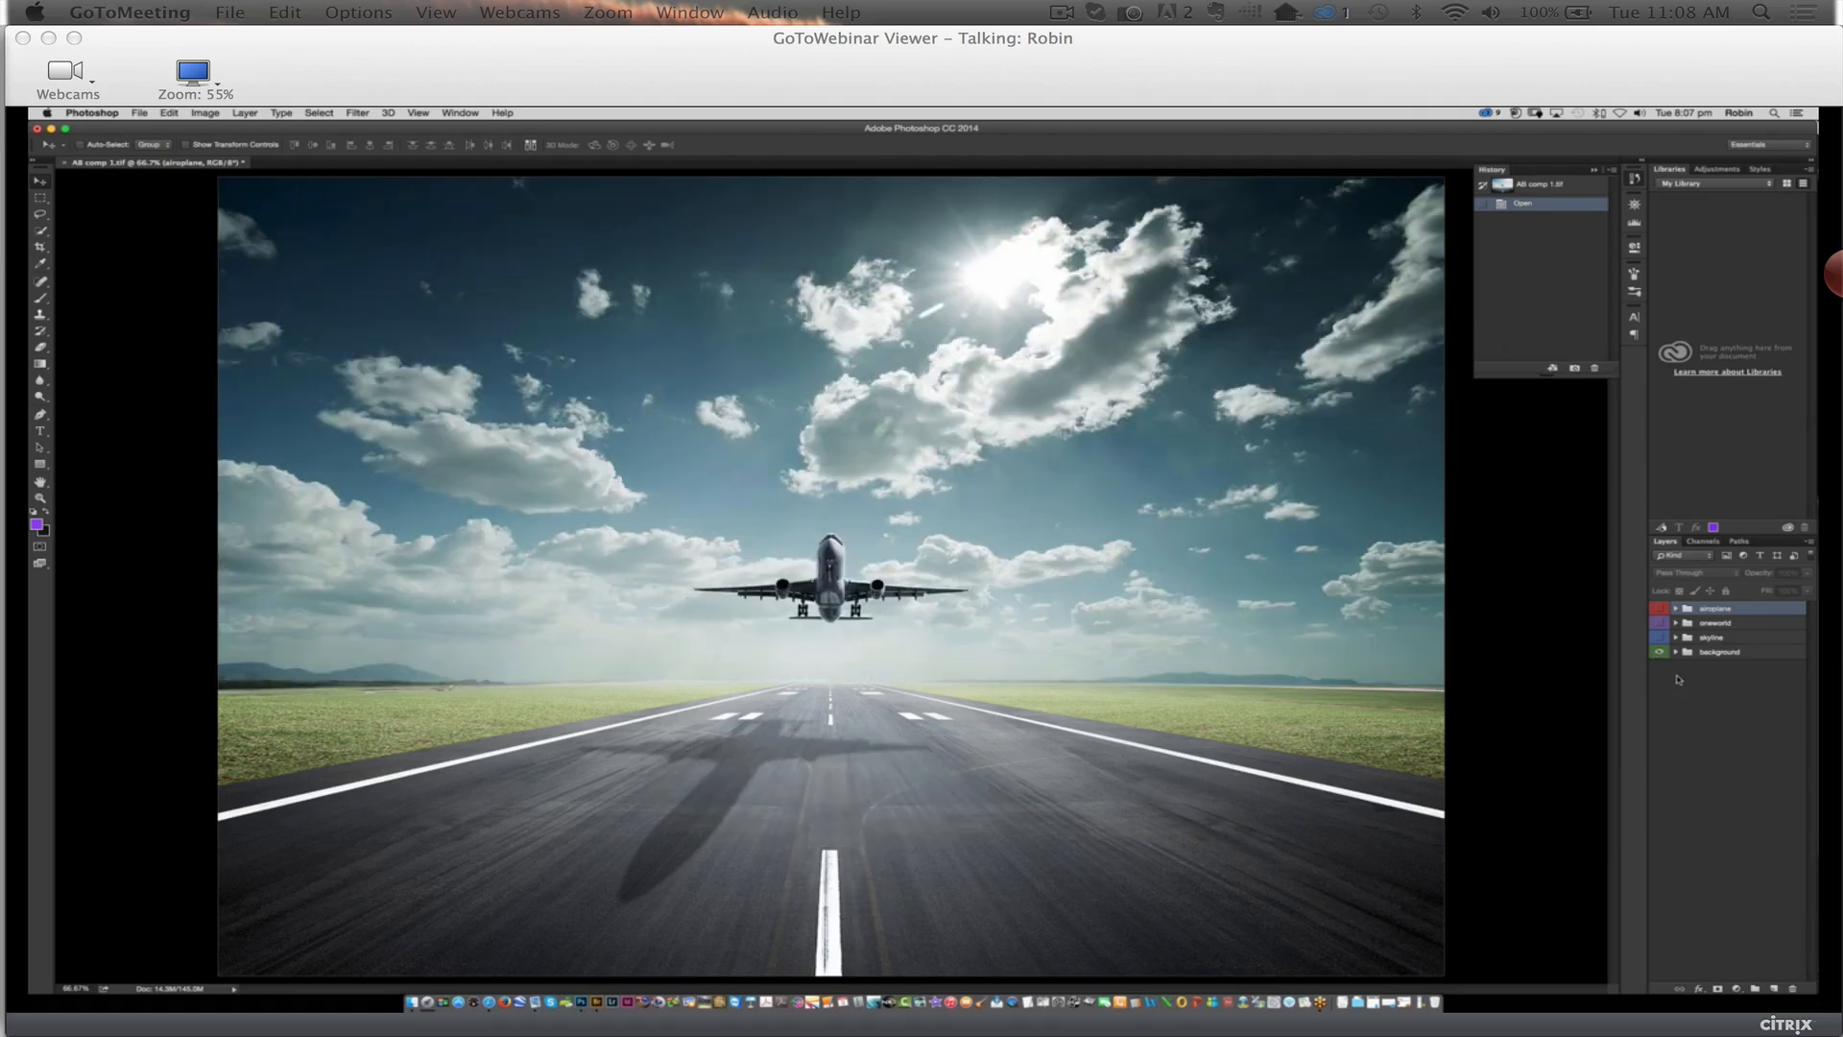
{"action": "left_click", "coordinate": [1676, 652]}
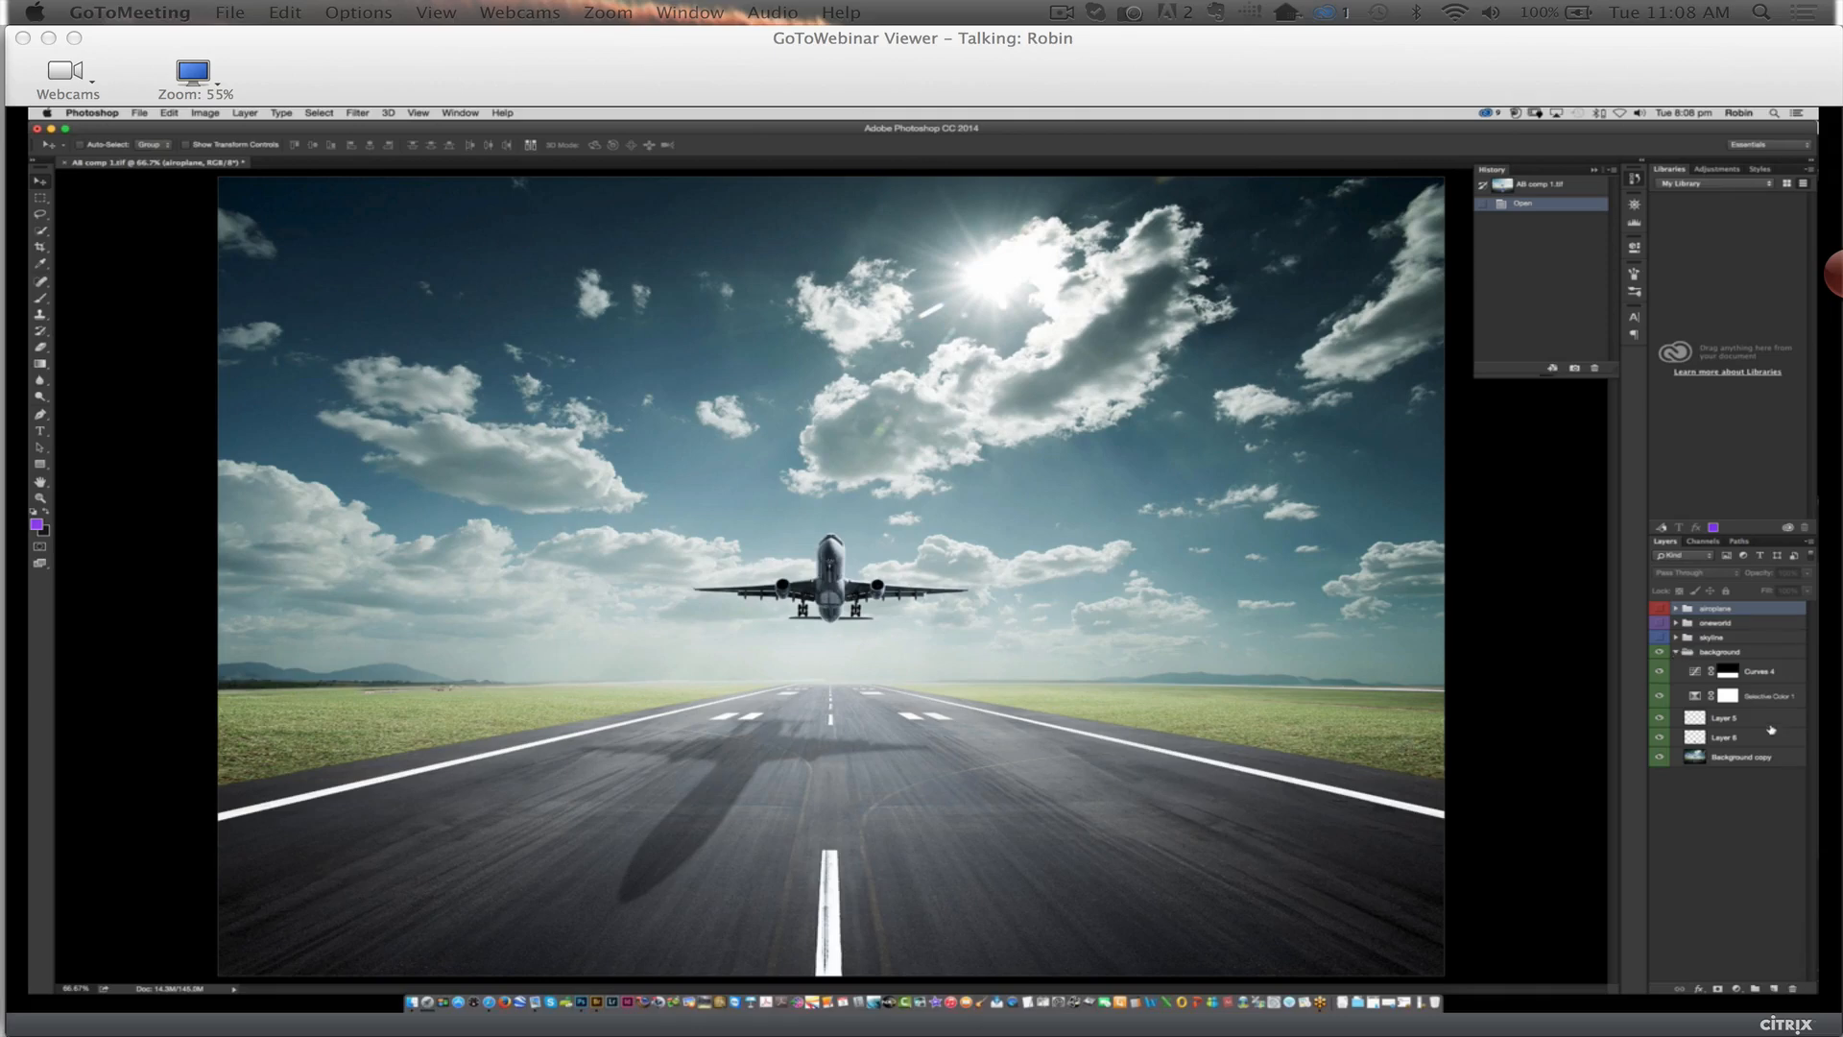
{"action": "left_click", "coordinate": [1659, 675]}
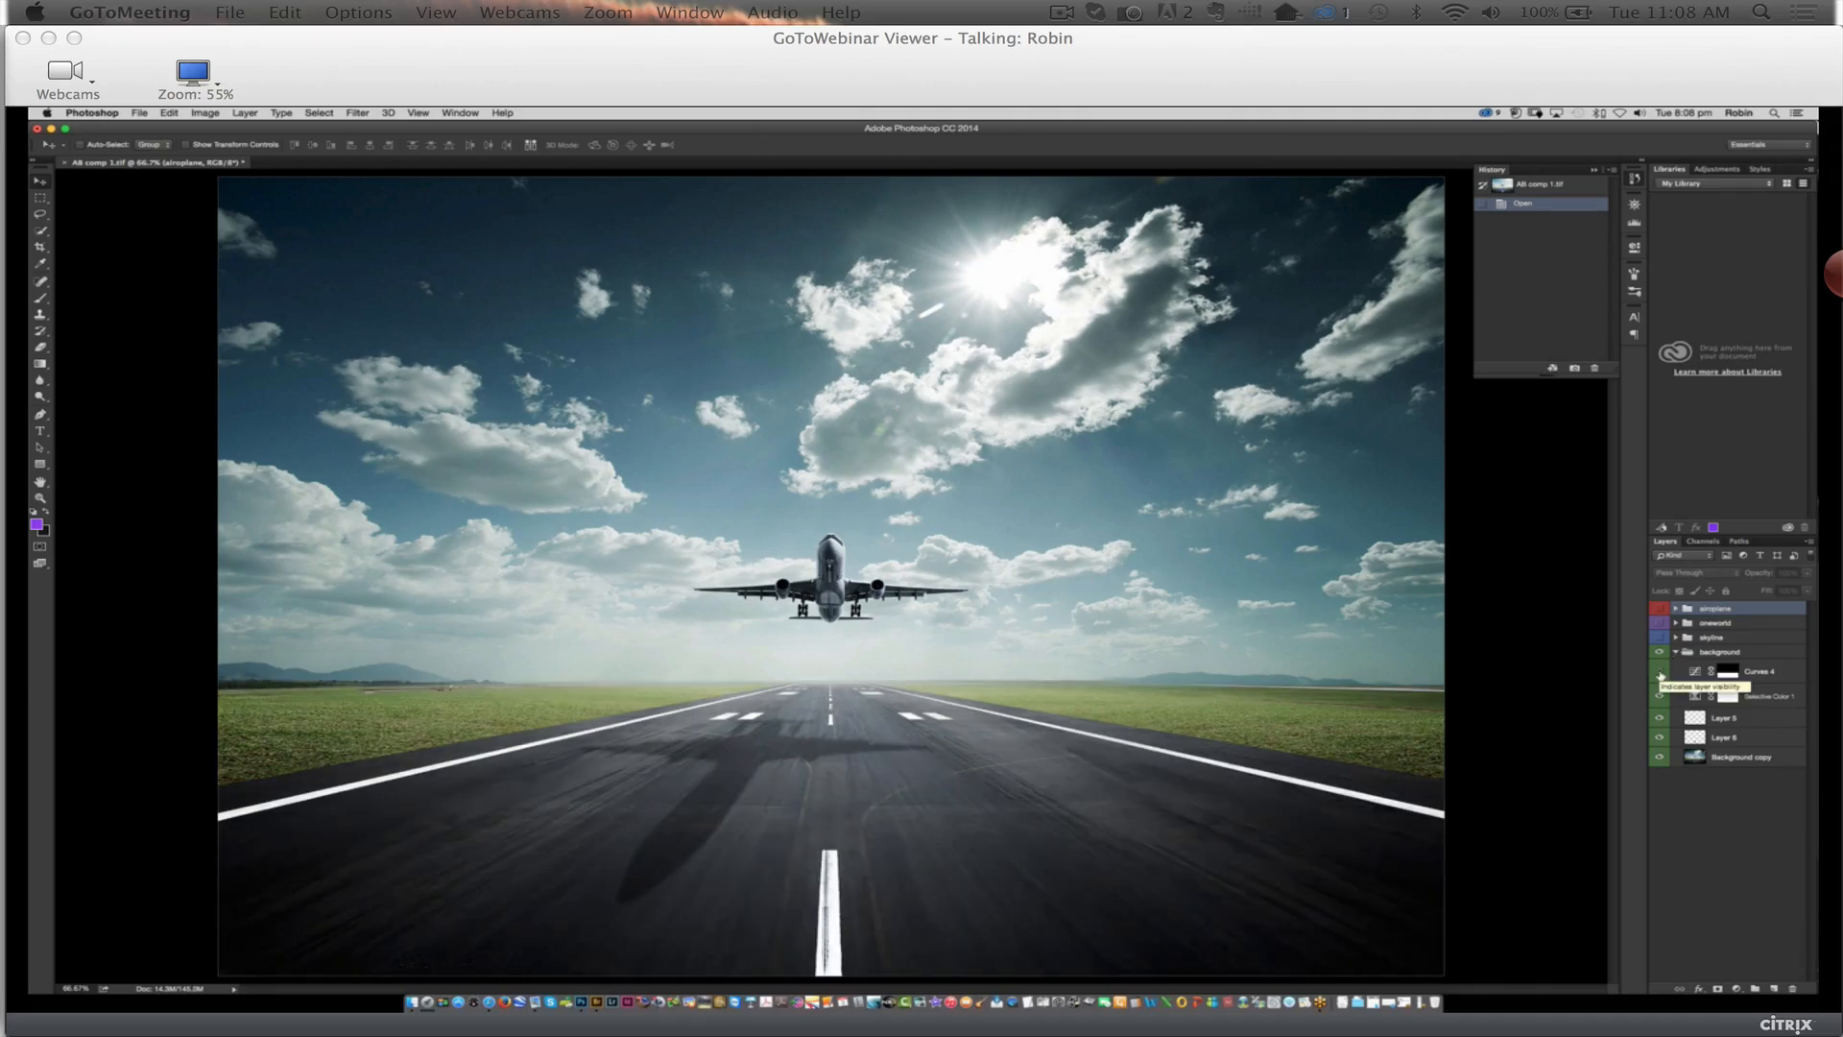
{"action": "left_click", "coordinate": [1660, 674]}
{"action": "left_click", "coordinate": [1660, 675]}
{"action": "left_click", "coordinate": [1659, 675]}
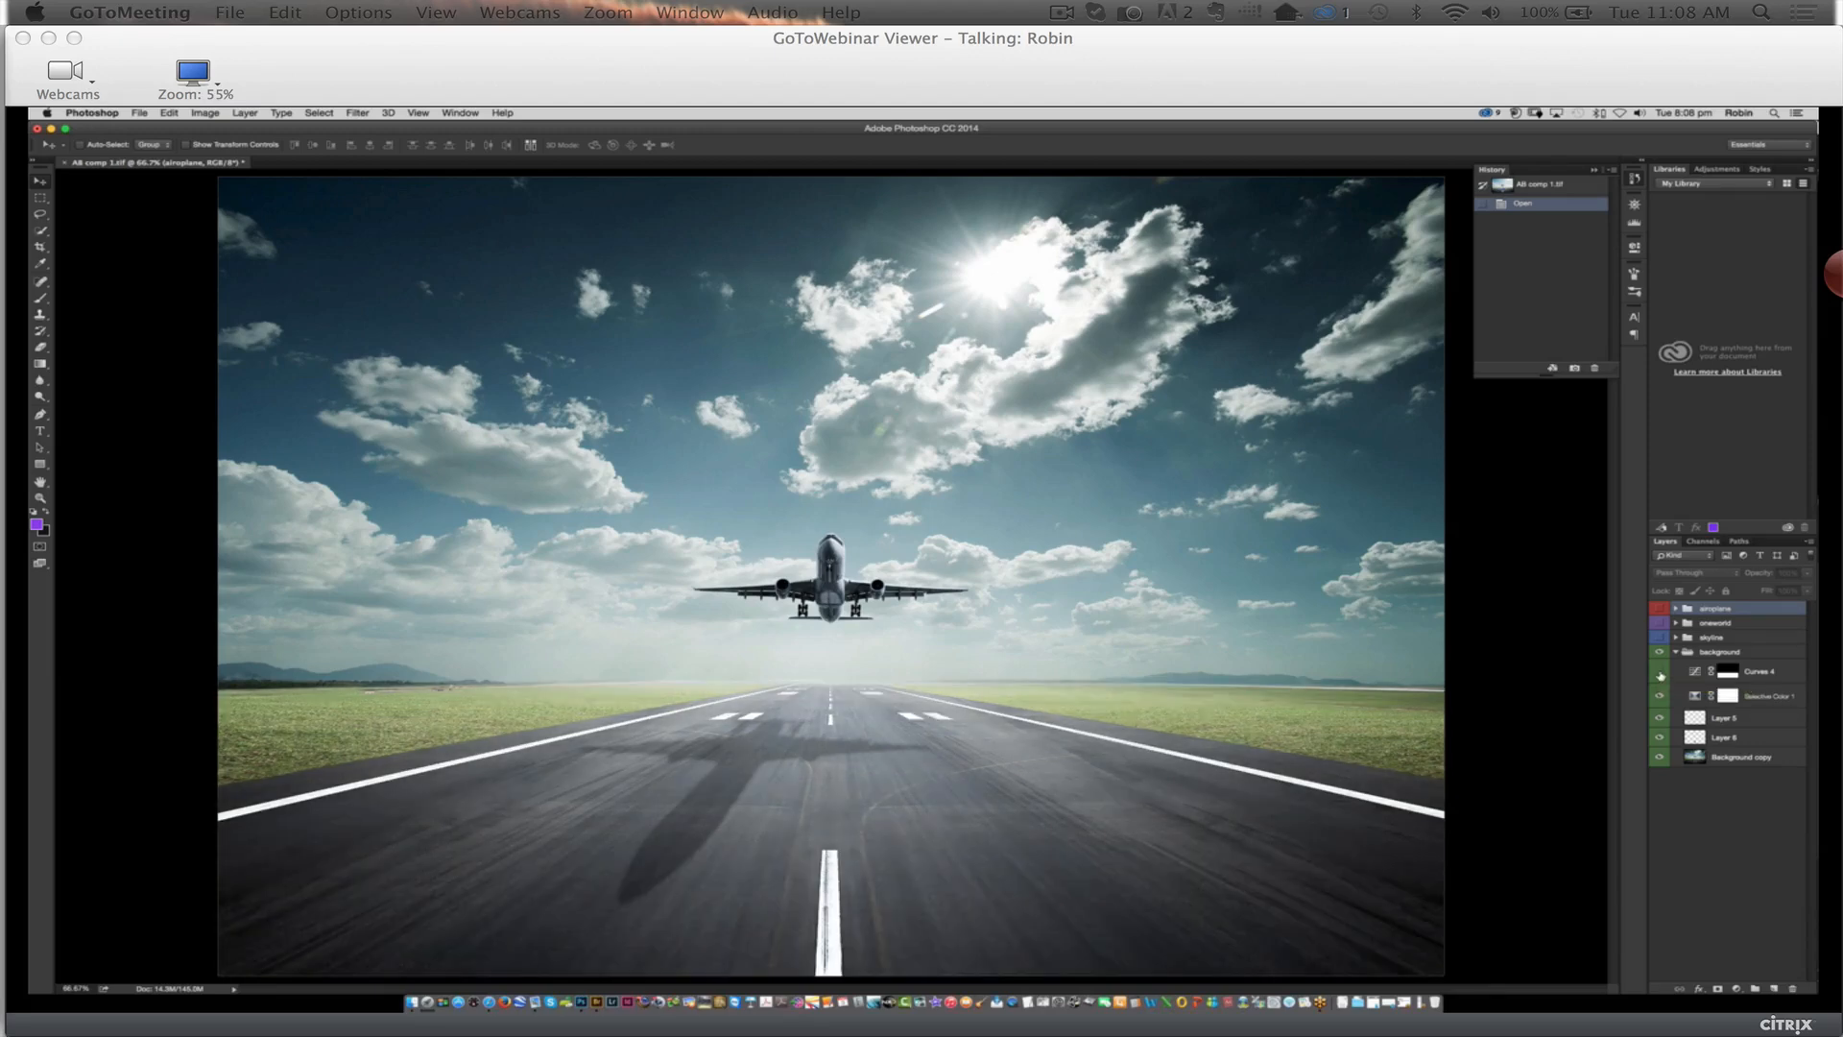
{"action": "left_click", "coordinate": [1659, 675]}
{"action": "left_click", "coordinate": [1660, 675]}
{"action": "left_click", "coordinate": [1676, 654]}
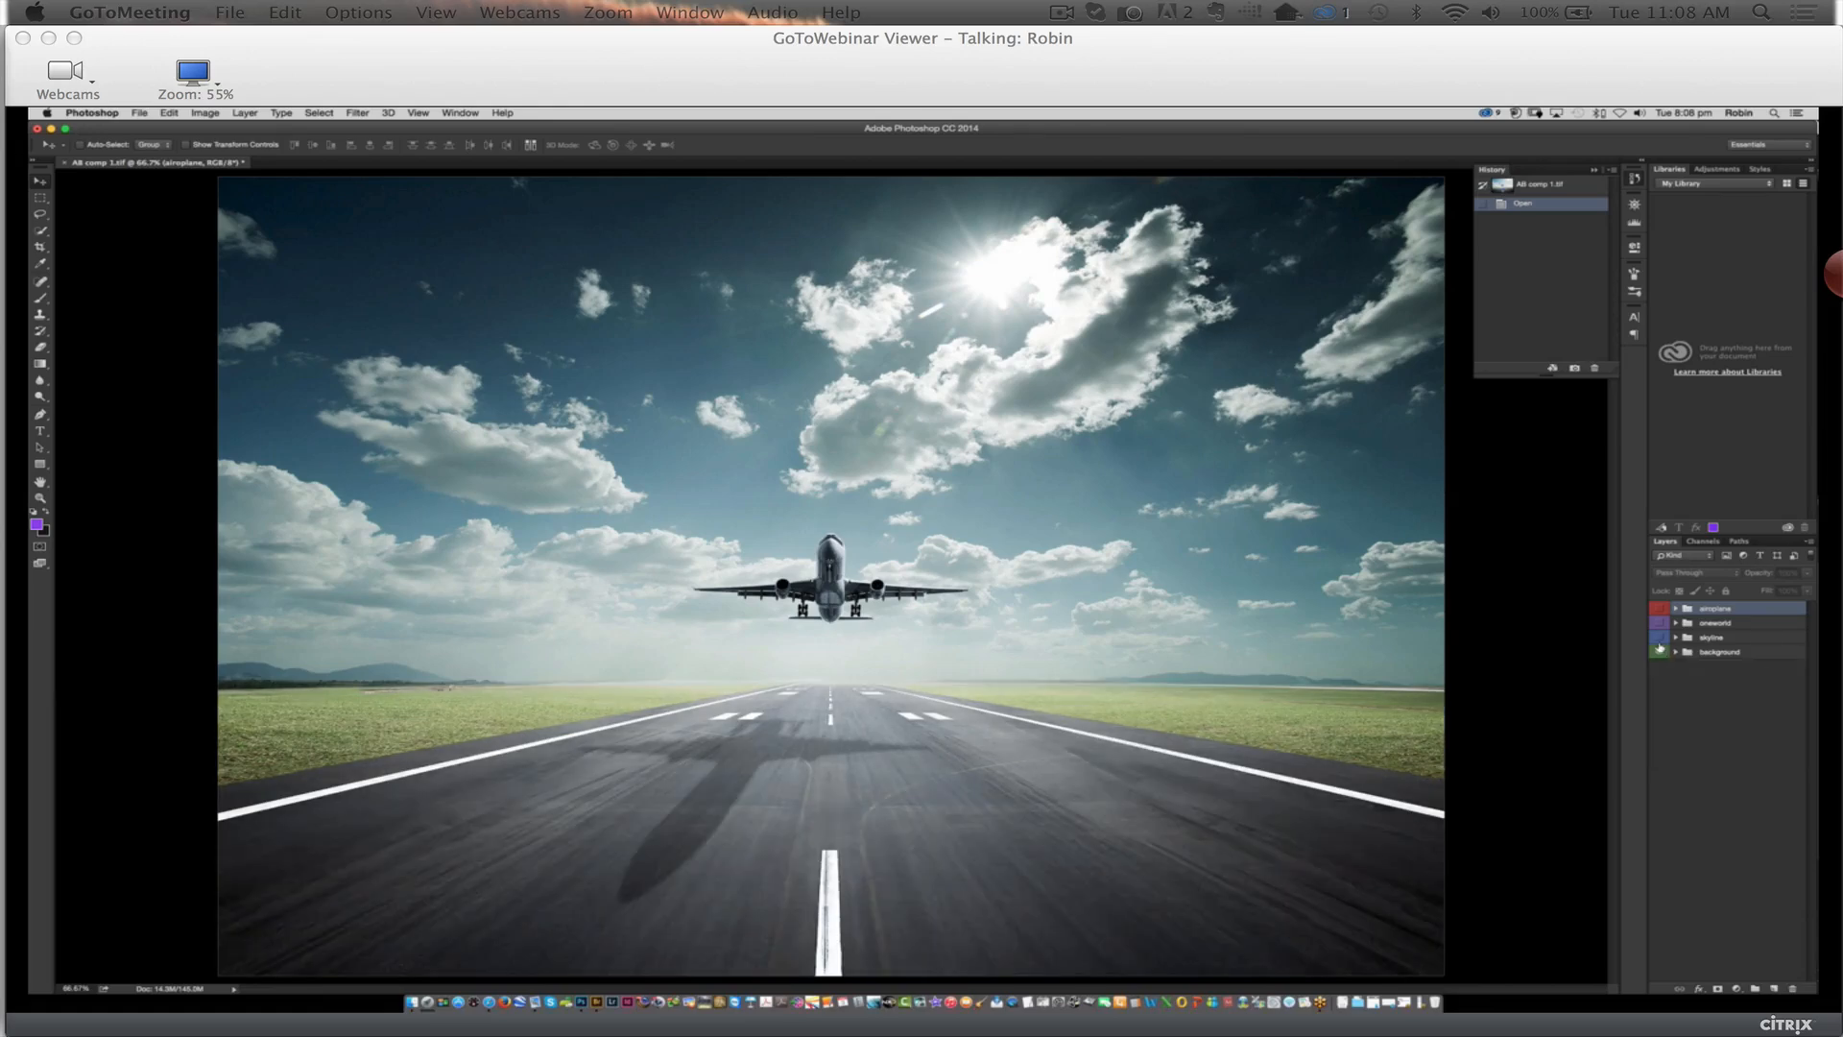
Show the skyline group and compare the image with its Layer 9 and Layer 10 on and off
{"action": "left_click", "coordinate": [1660, 638]}
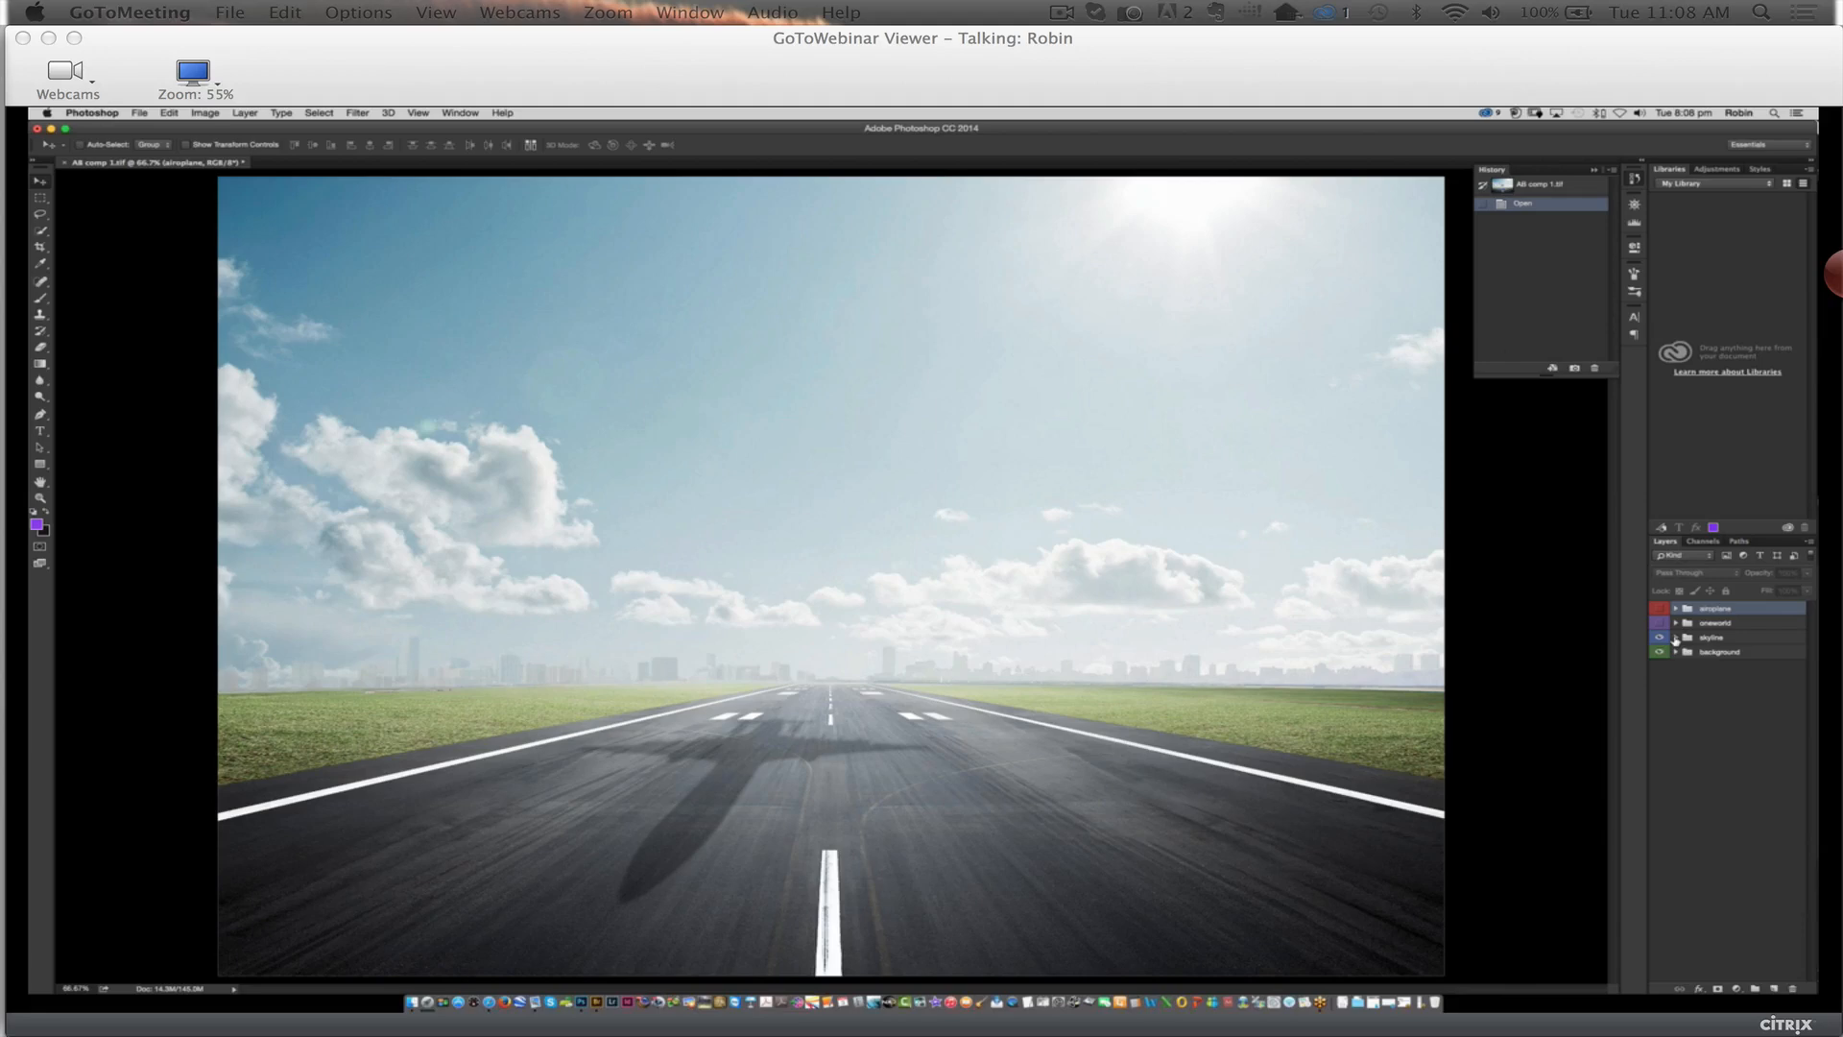
{"action": "left_click", "coordinate": [1676, 639]}
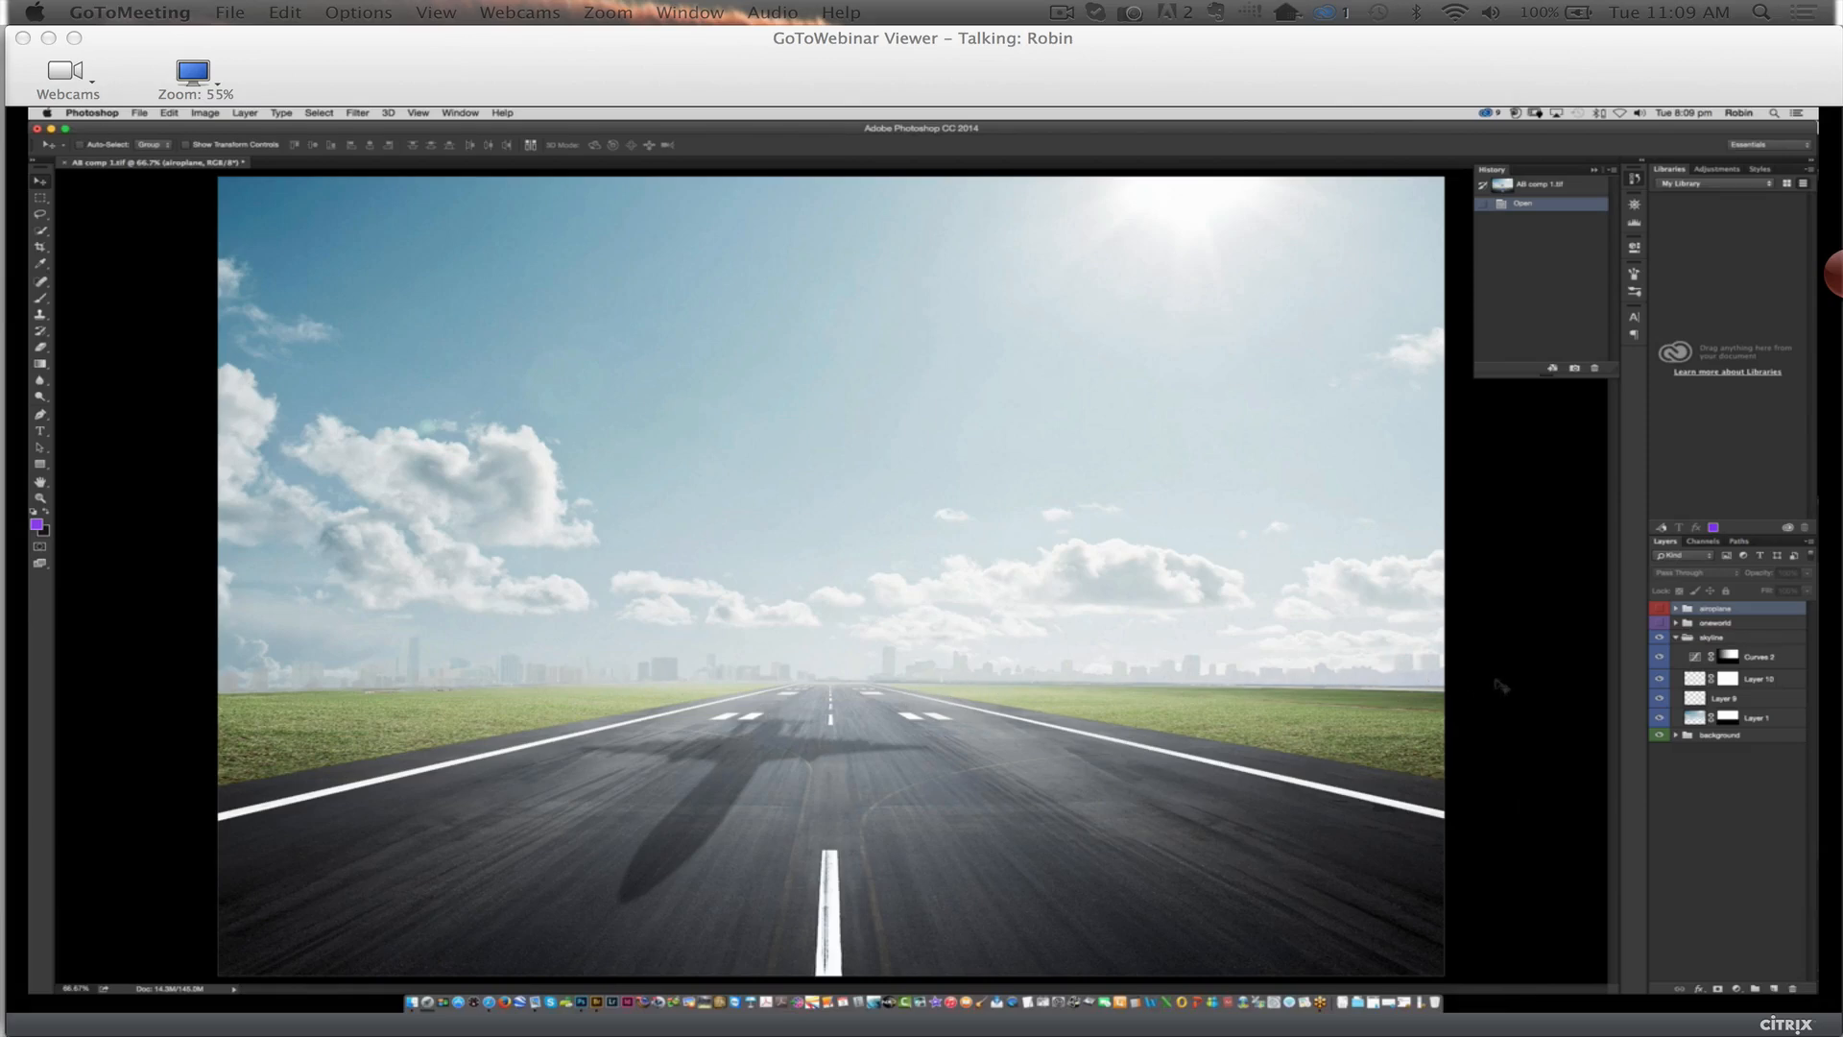
{"action": "left_click", "coordinate": [1659, 698]}
{"action": "left_click", "coordinate": [1659, 699]}
{"action": "left_click", "coordinate": [1659, 679]}
{"action": "left_click", "coordinate": [1659, 679]}
{"action": "left_click", "coordinate": [1675, 637]}
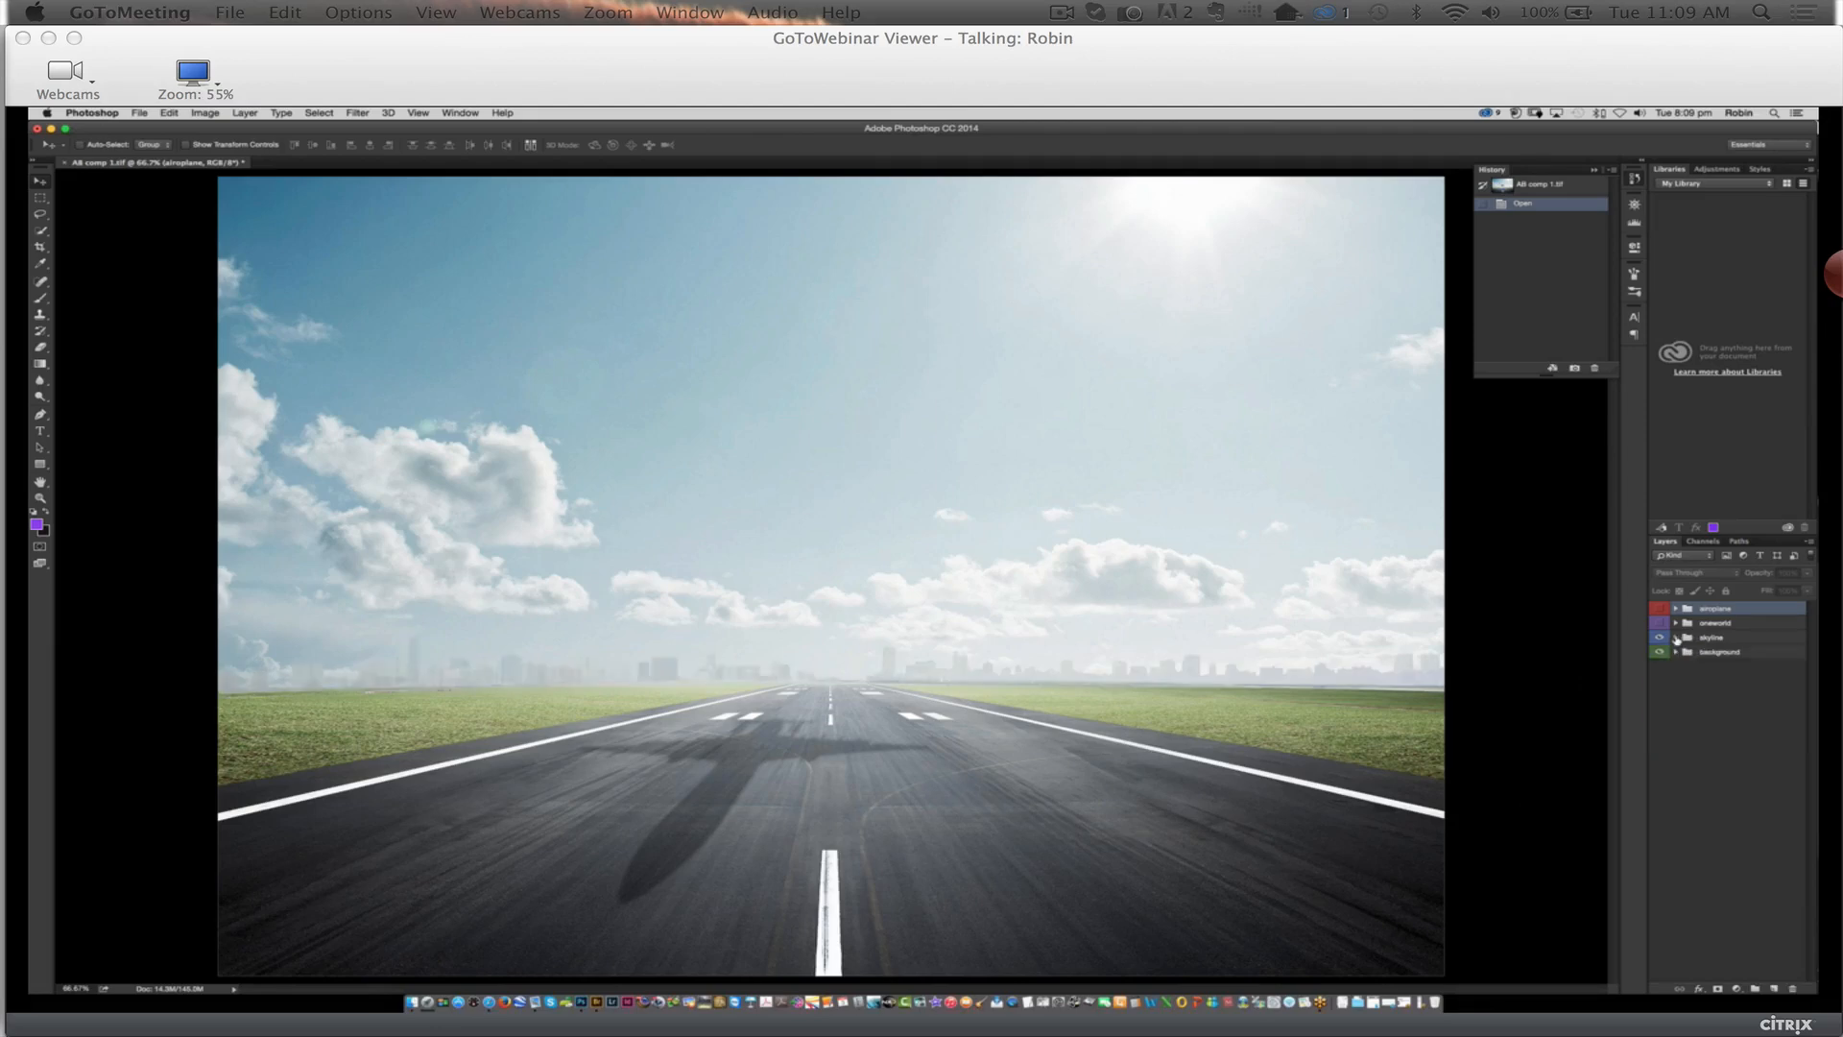
Show the oneworld and airplane groups, and view the airplane group's Layer 3 in isolation before restoring all layers
{"action": "left_click", "coordinate": [1659, 622]}
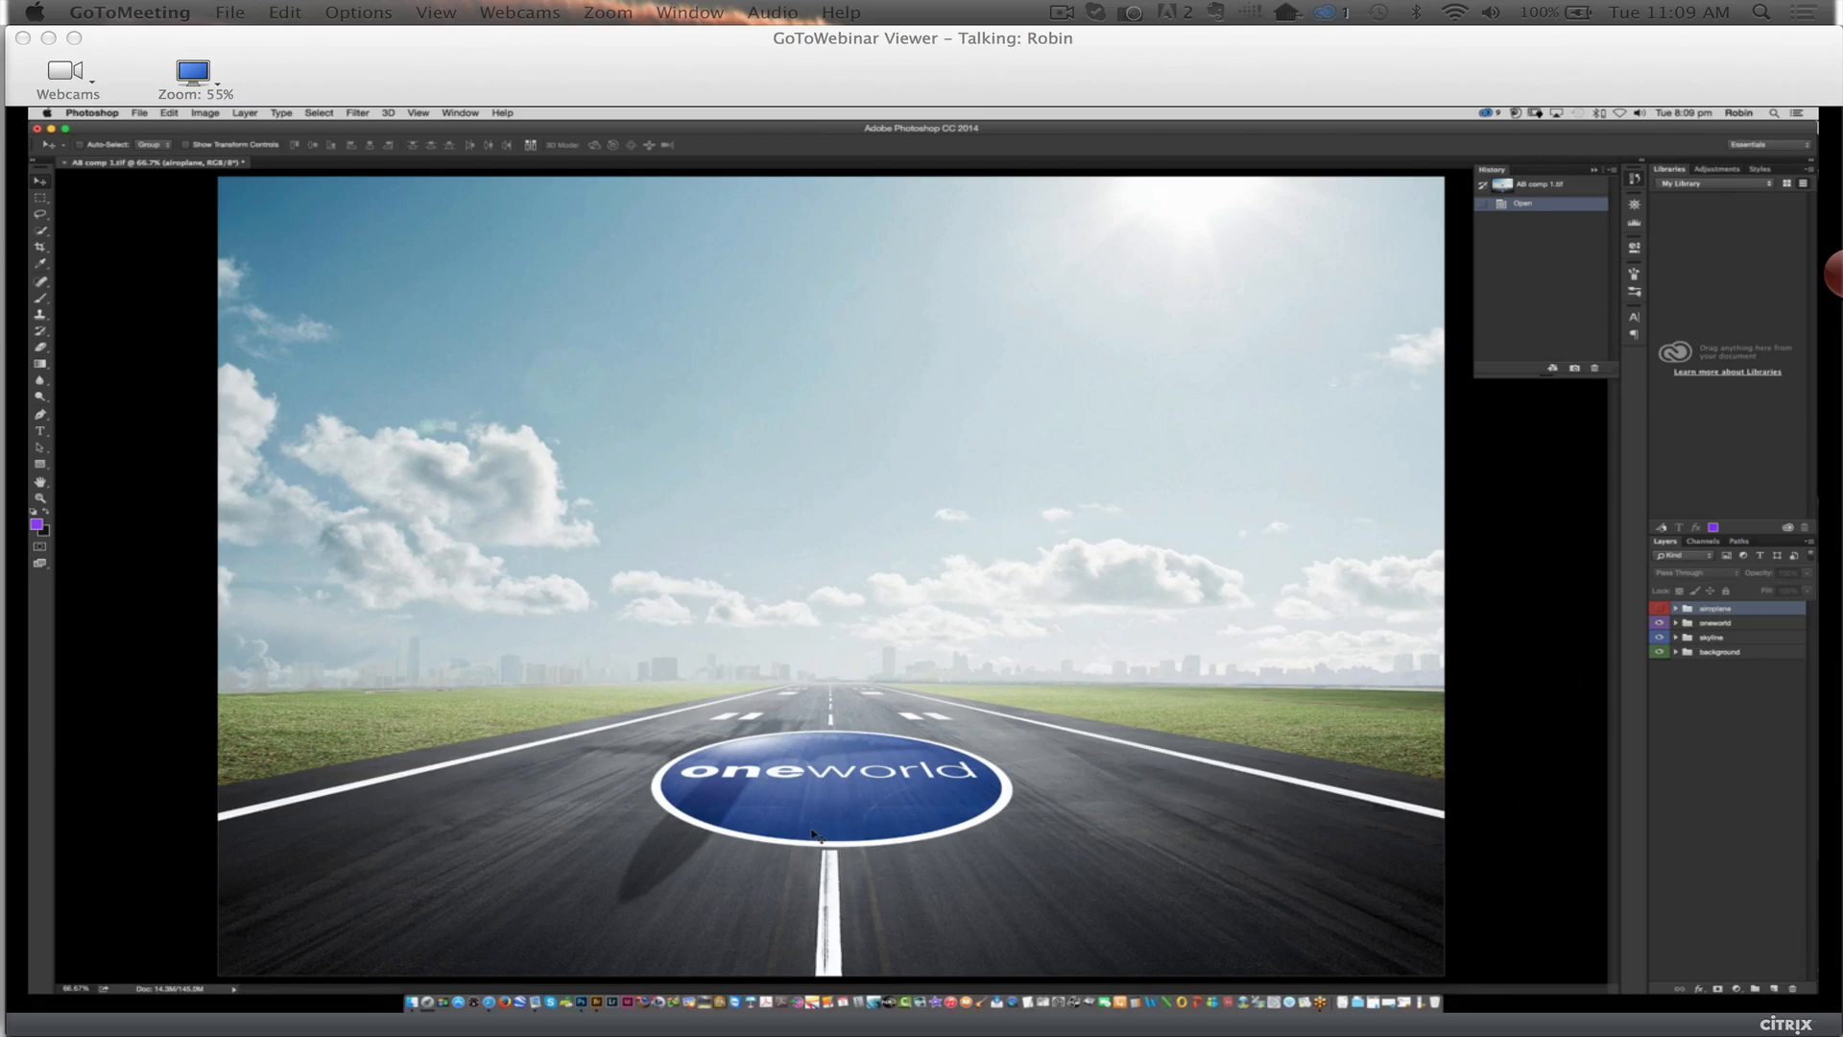
{"action": "left_click", "coordinate": [1660, 608]}
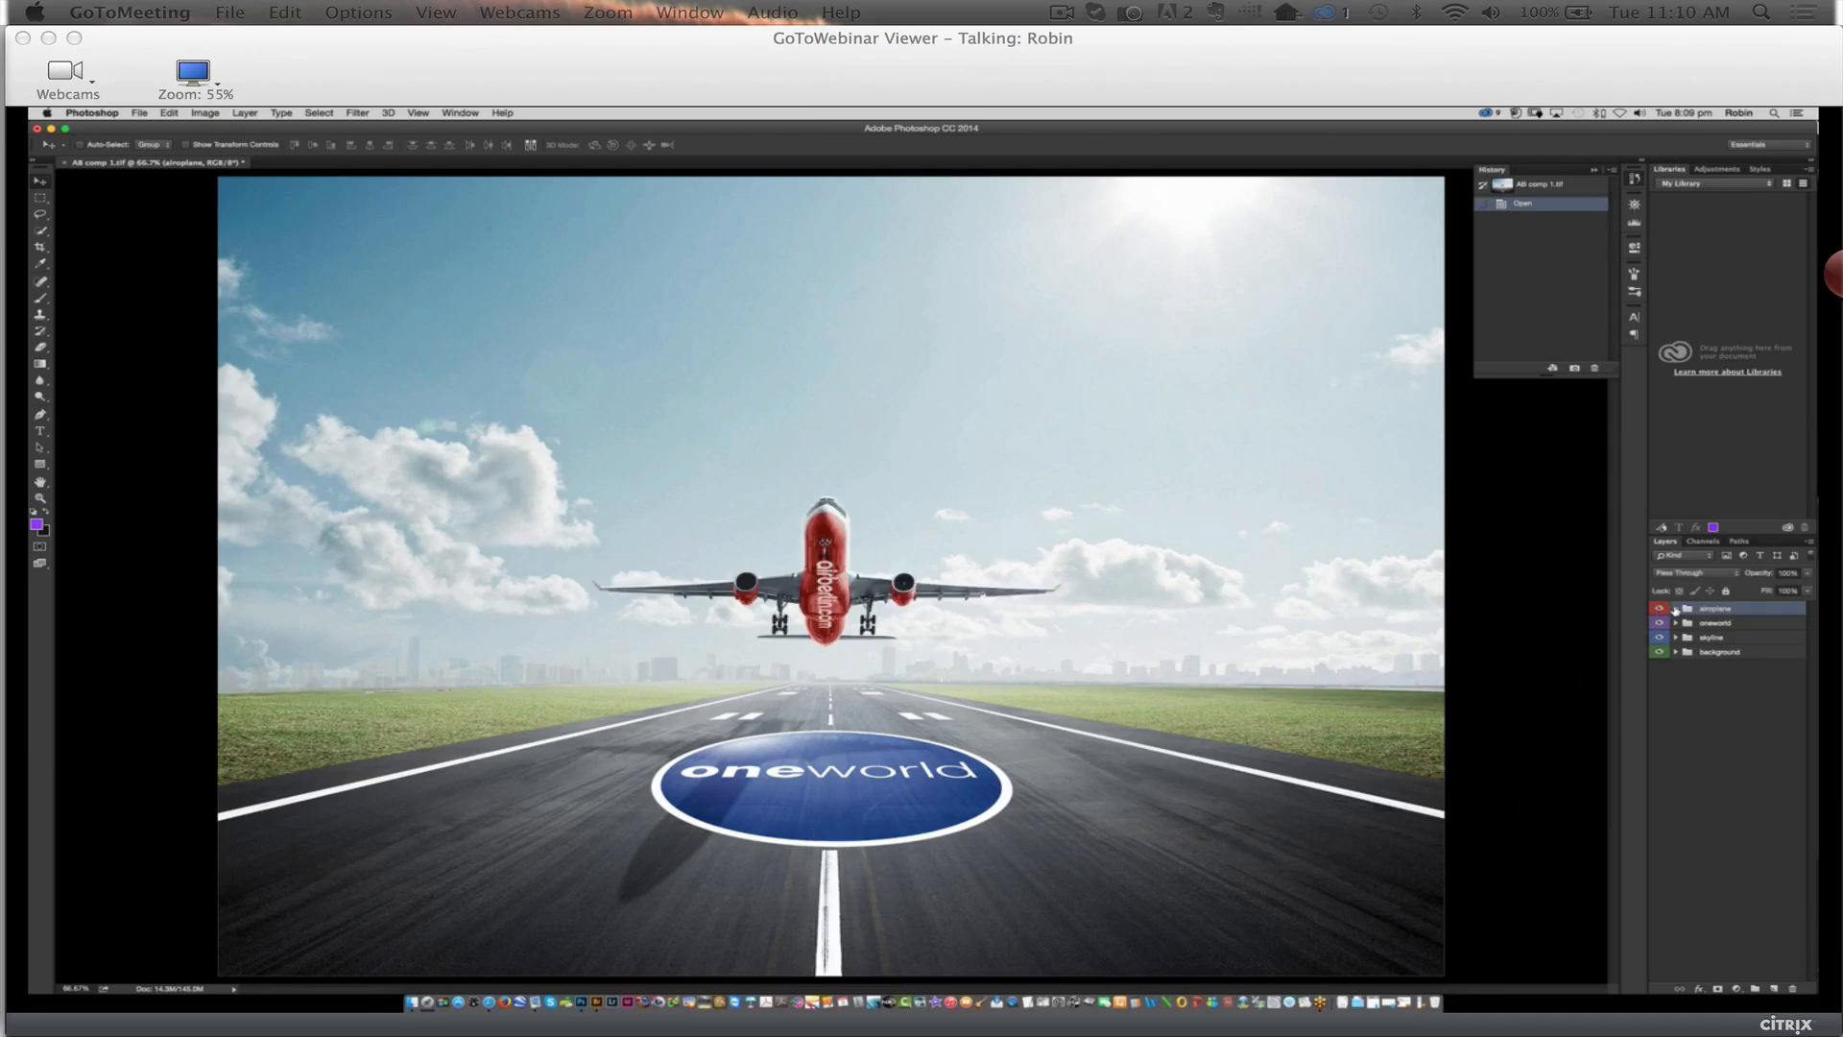
{"action": "left_click", "coordinate": [1675, 608]}
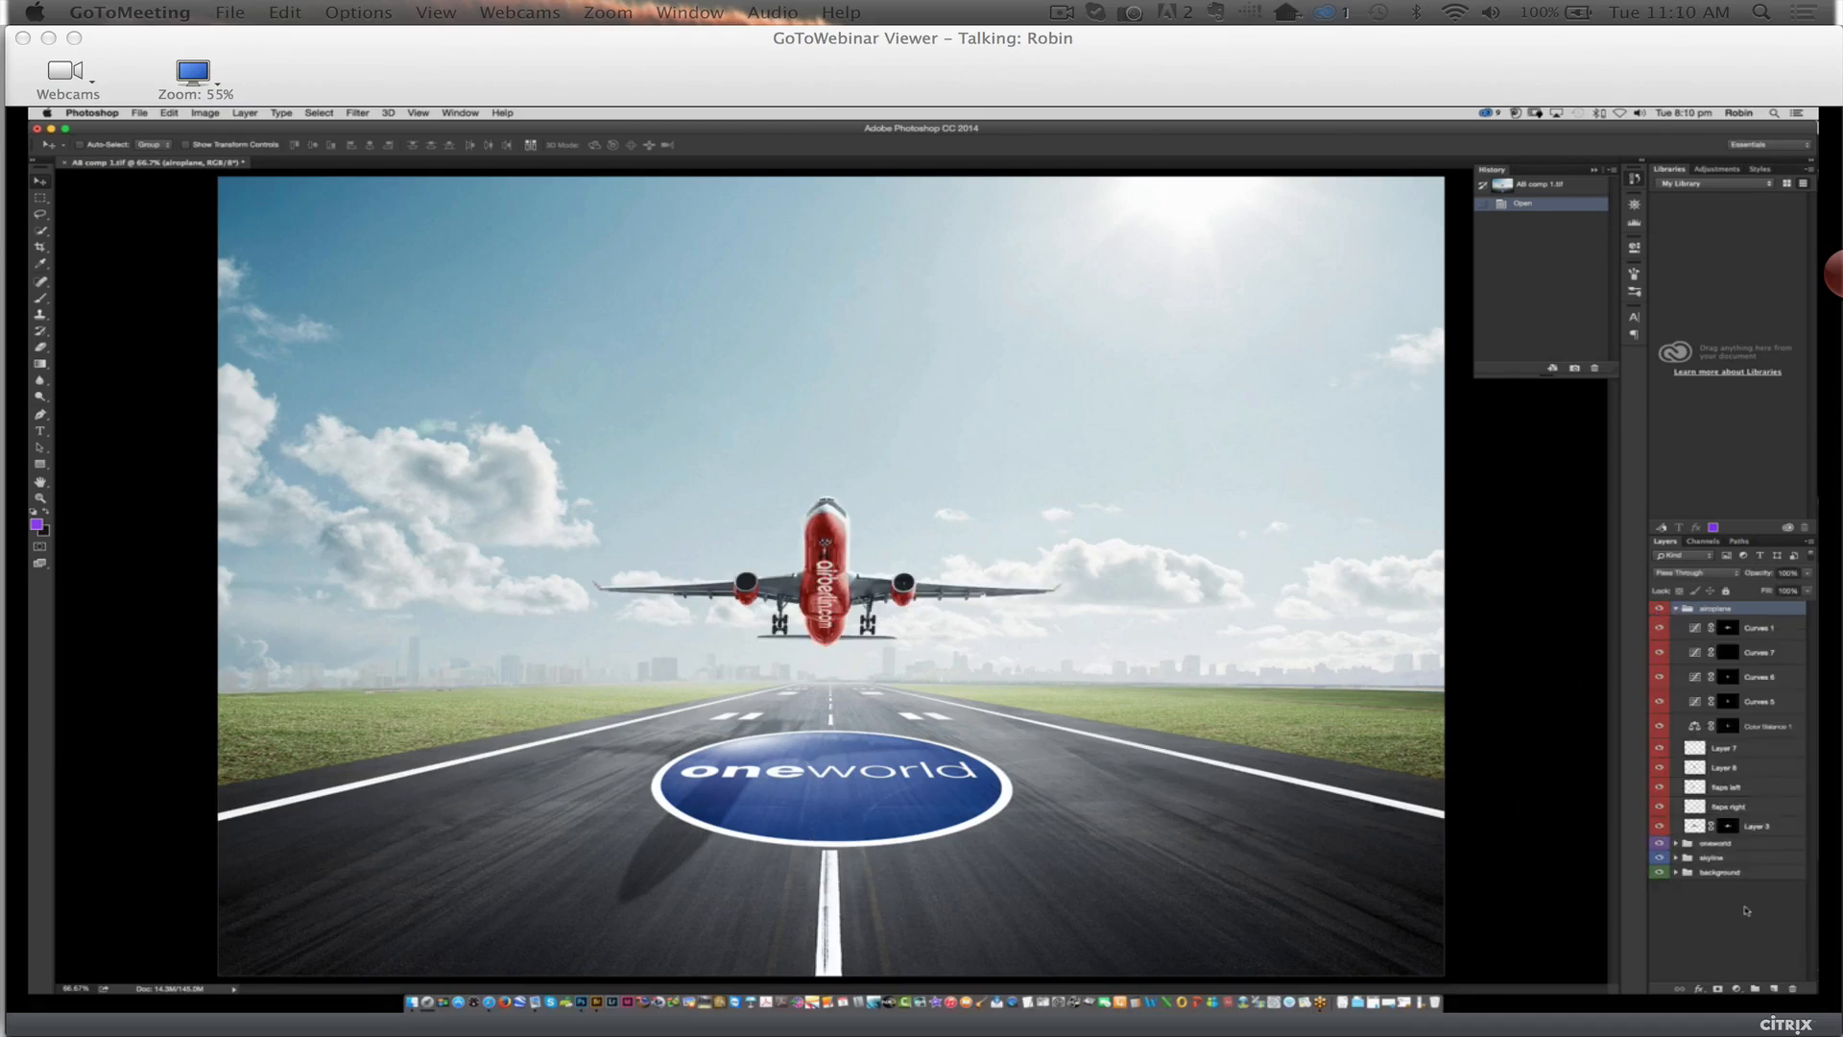
{"action": "left_click", "coordinate": [1660, 827], "text": "alt"}
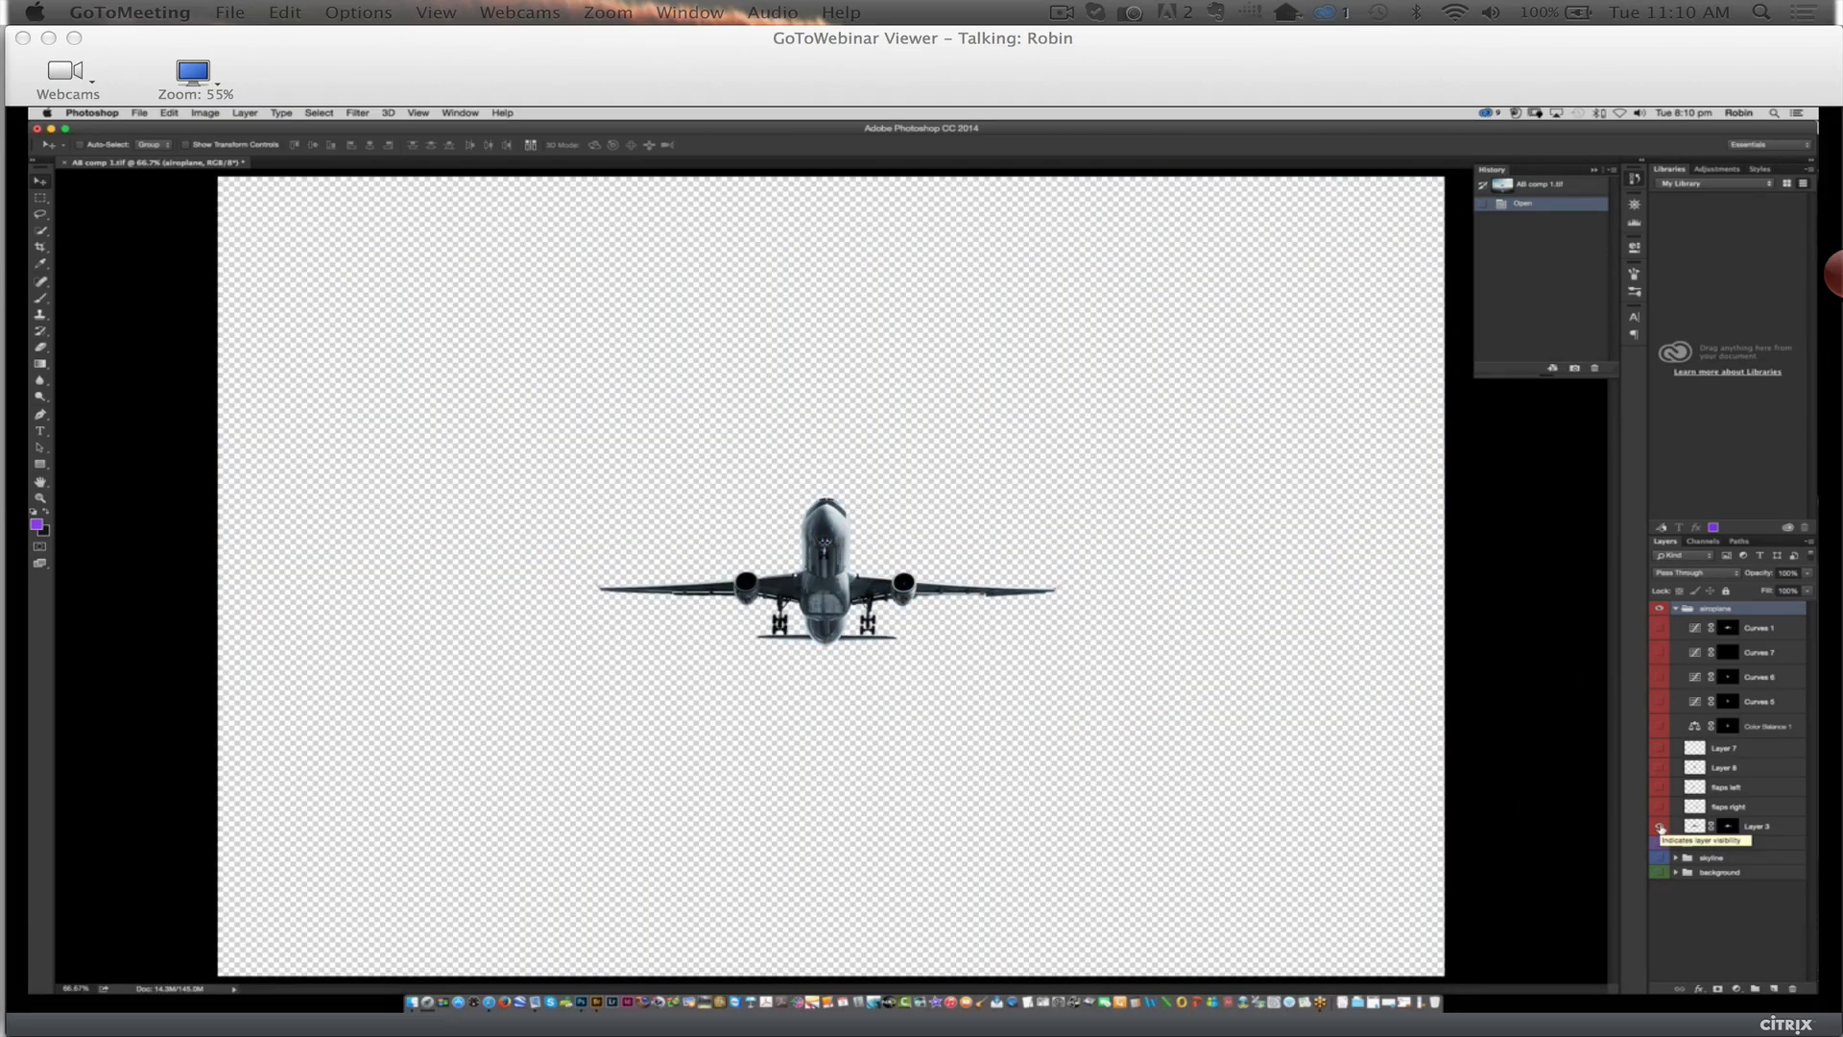
{"action": "left_click", "coordinate": [1660, 827], "text": "alt"}
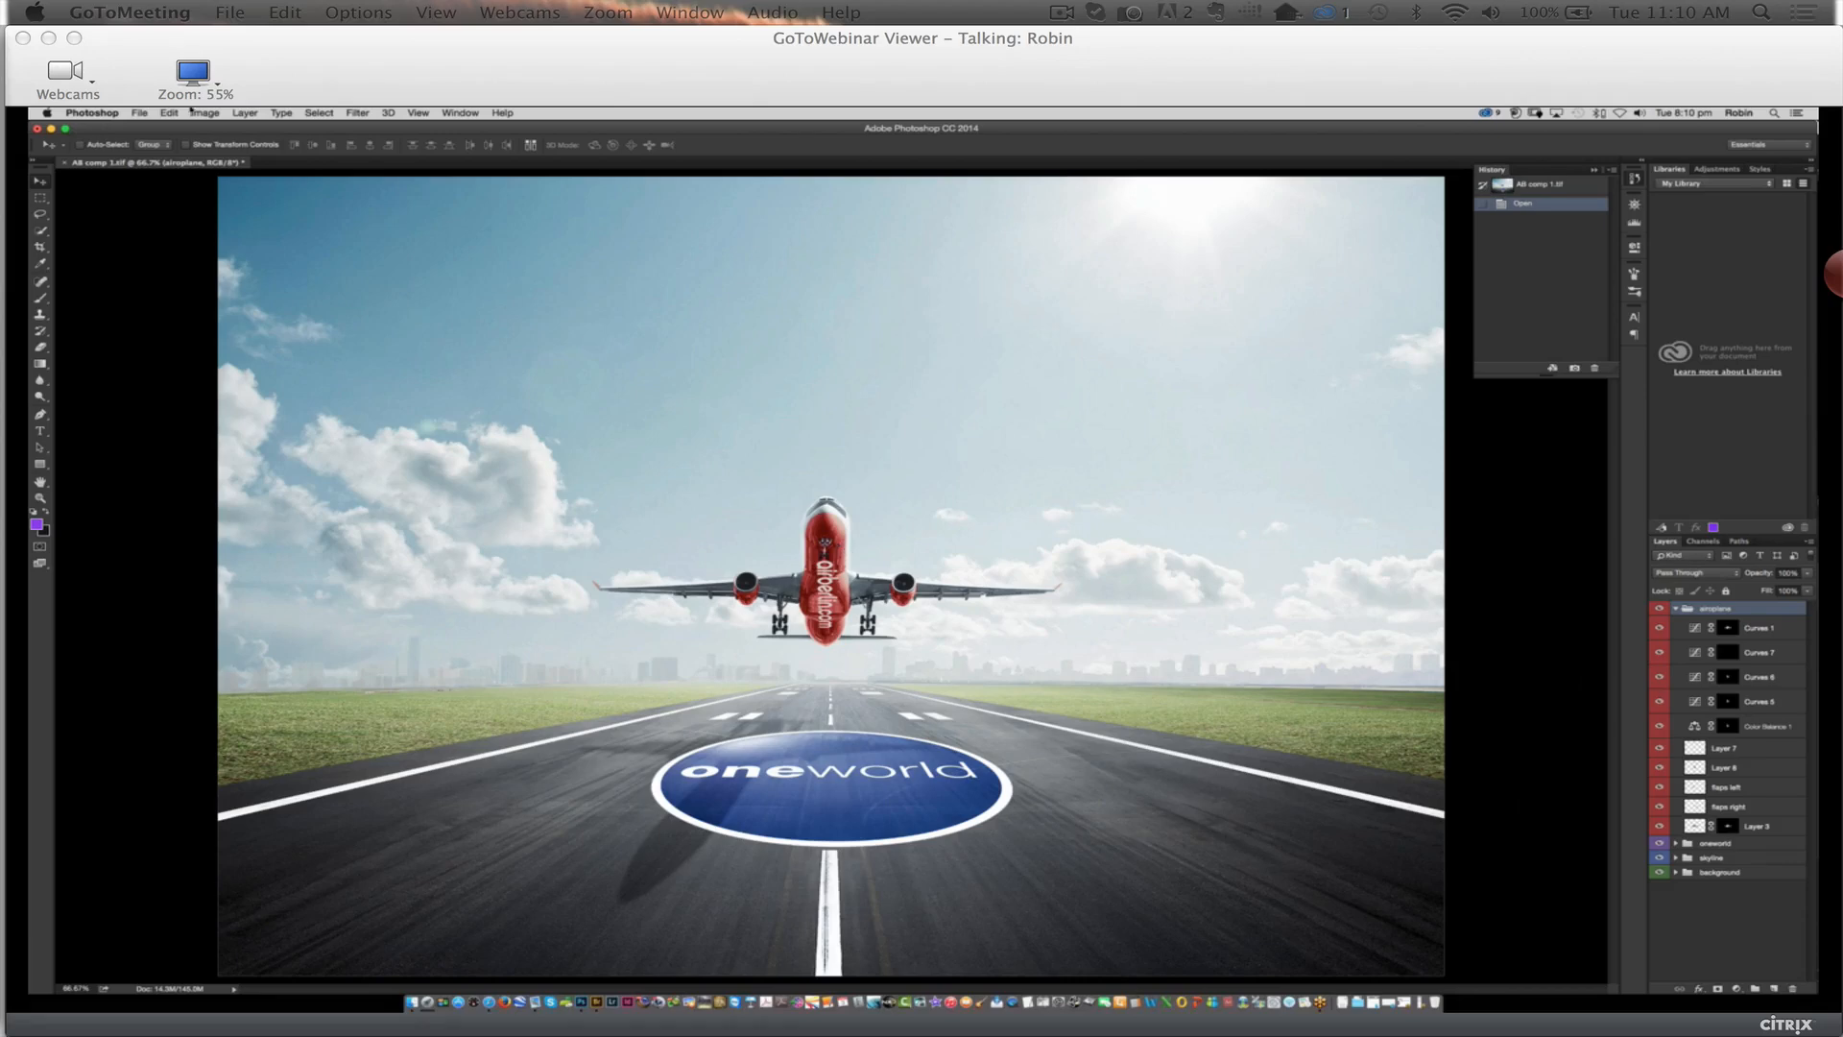
Close AB comp 1.tif without saving, and open rocket-final1.jpg from Adobe Bridge, fitted to the screen
{"action": "left_click", "coordinate": [64, 163]}
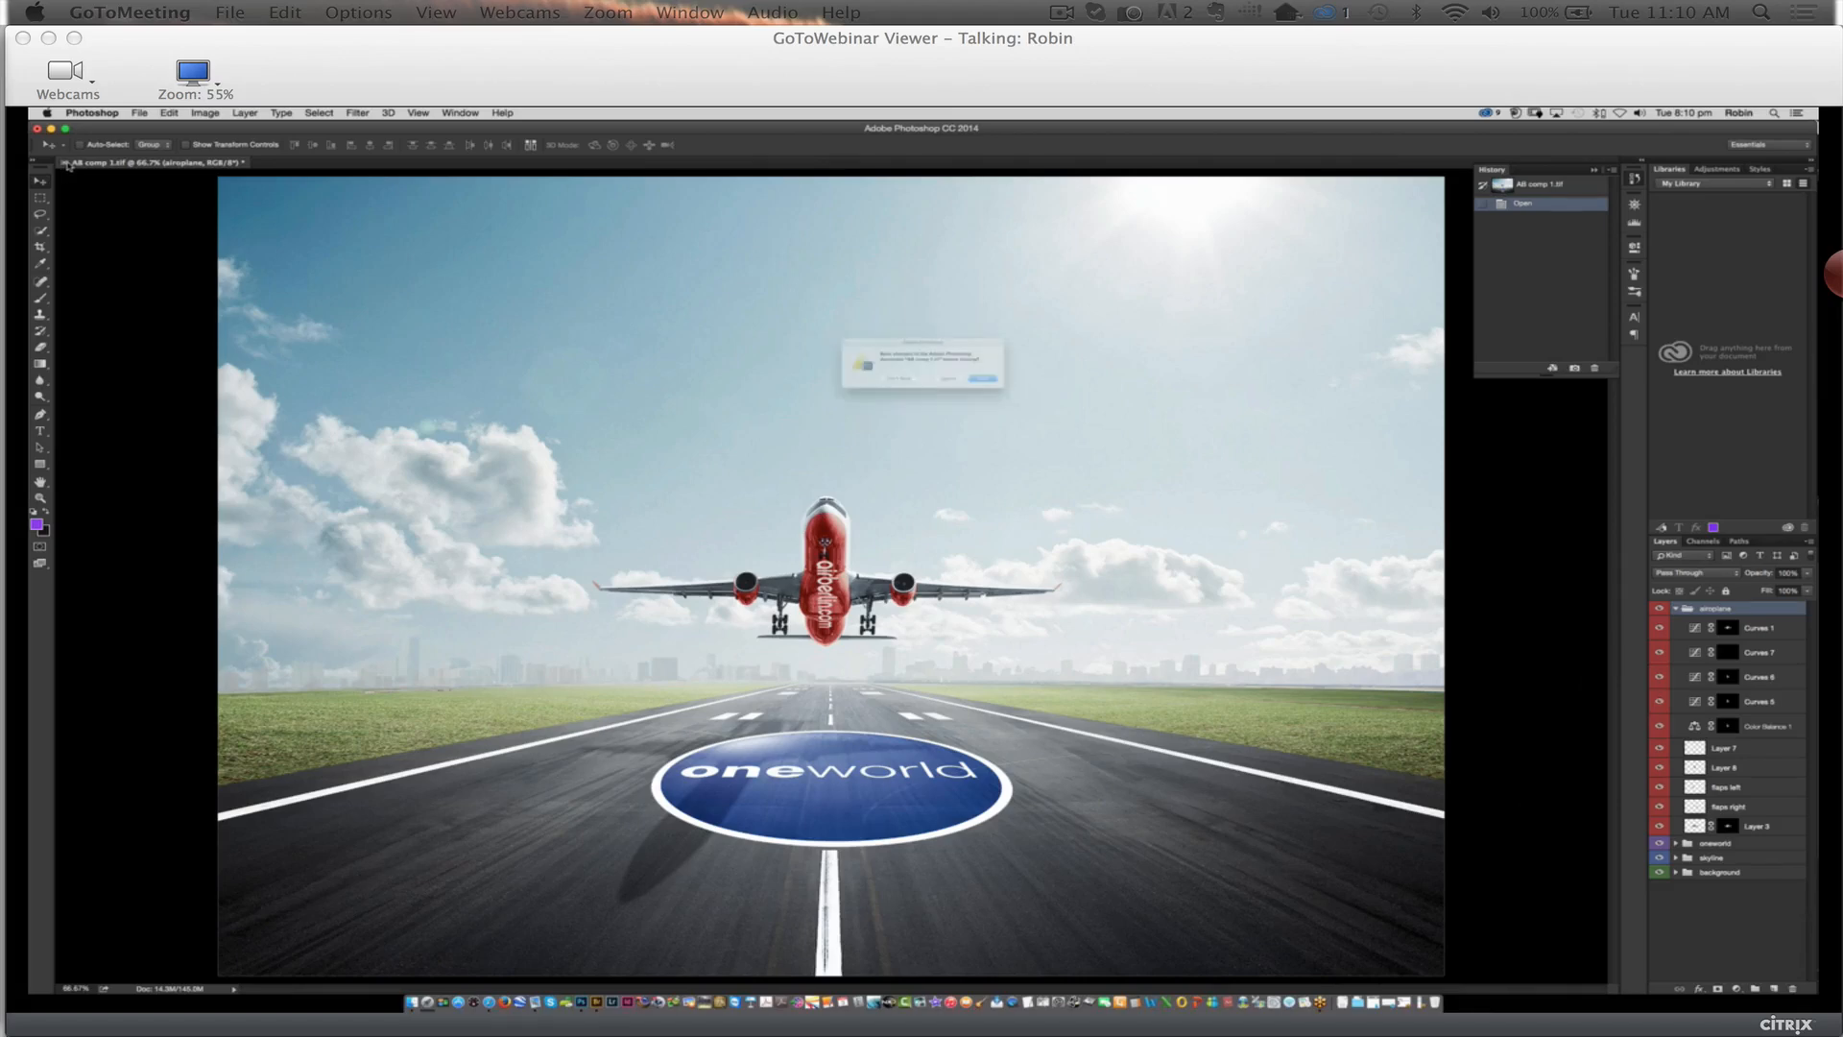
{"action": "left_click", "coordinate": [897, 394]}
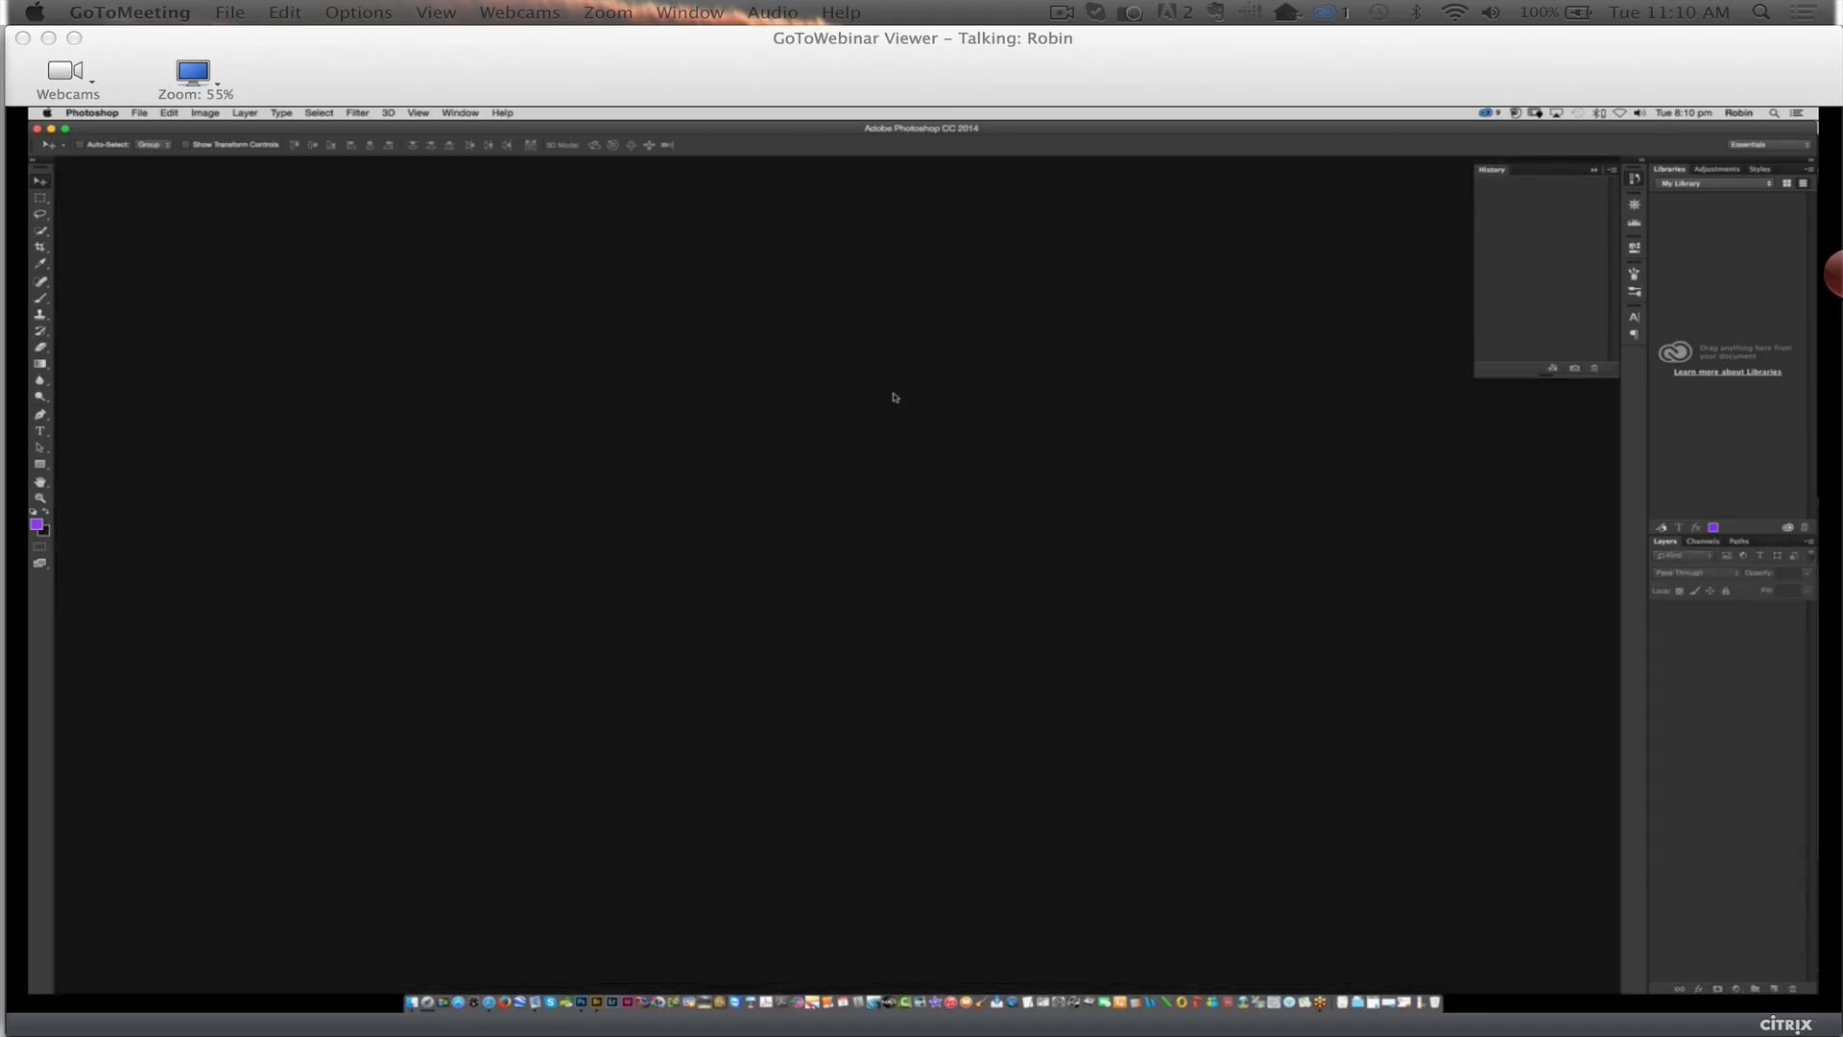
{"action": "left_click", "coordinate": [595, 995]}
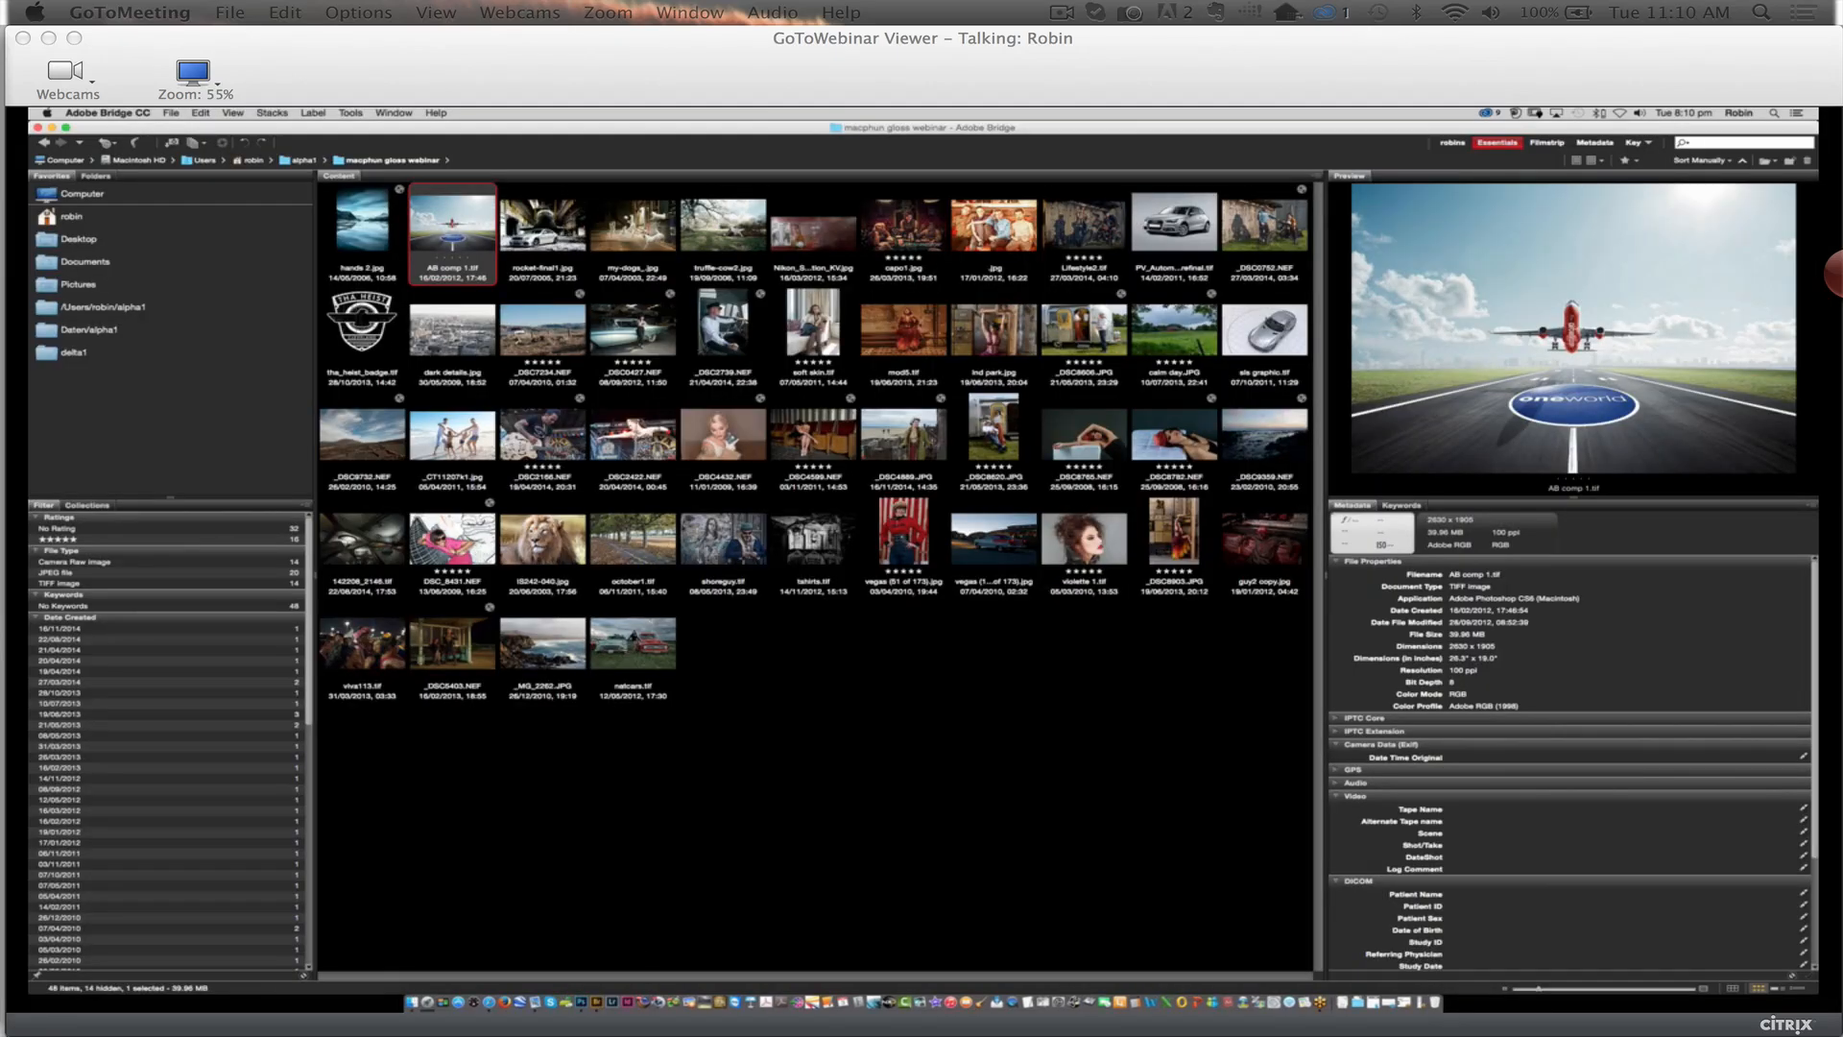
{"action": "double_click", "coordinate": [547, 228]}
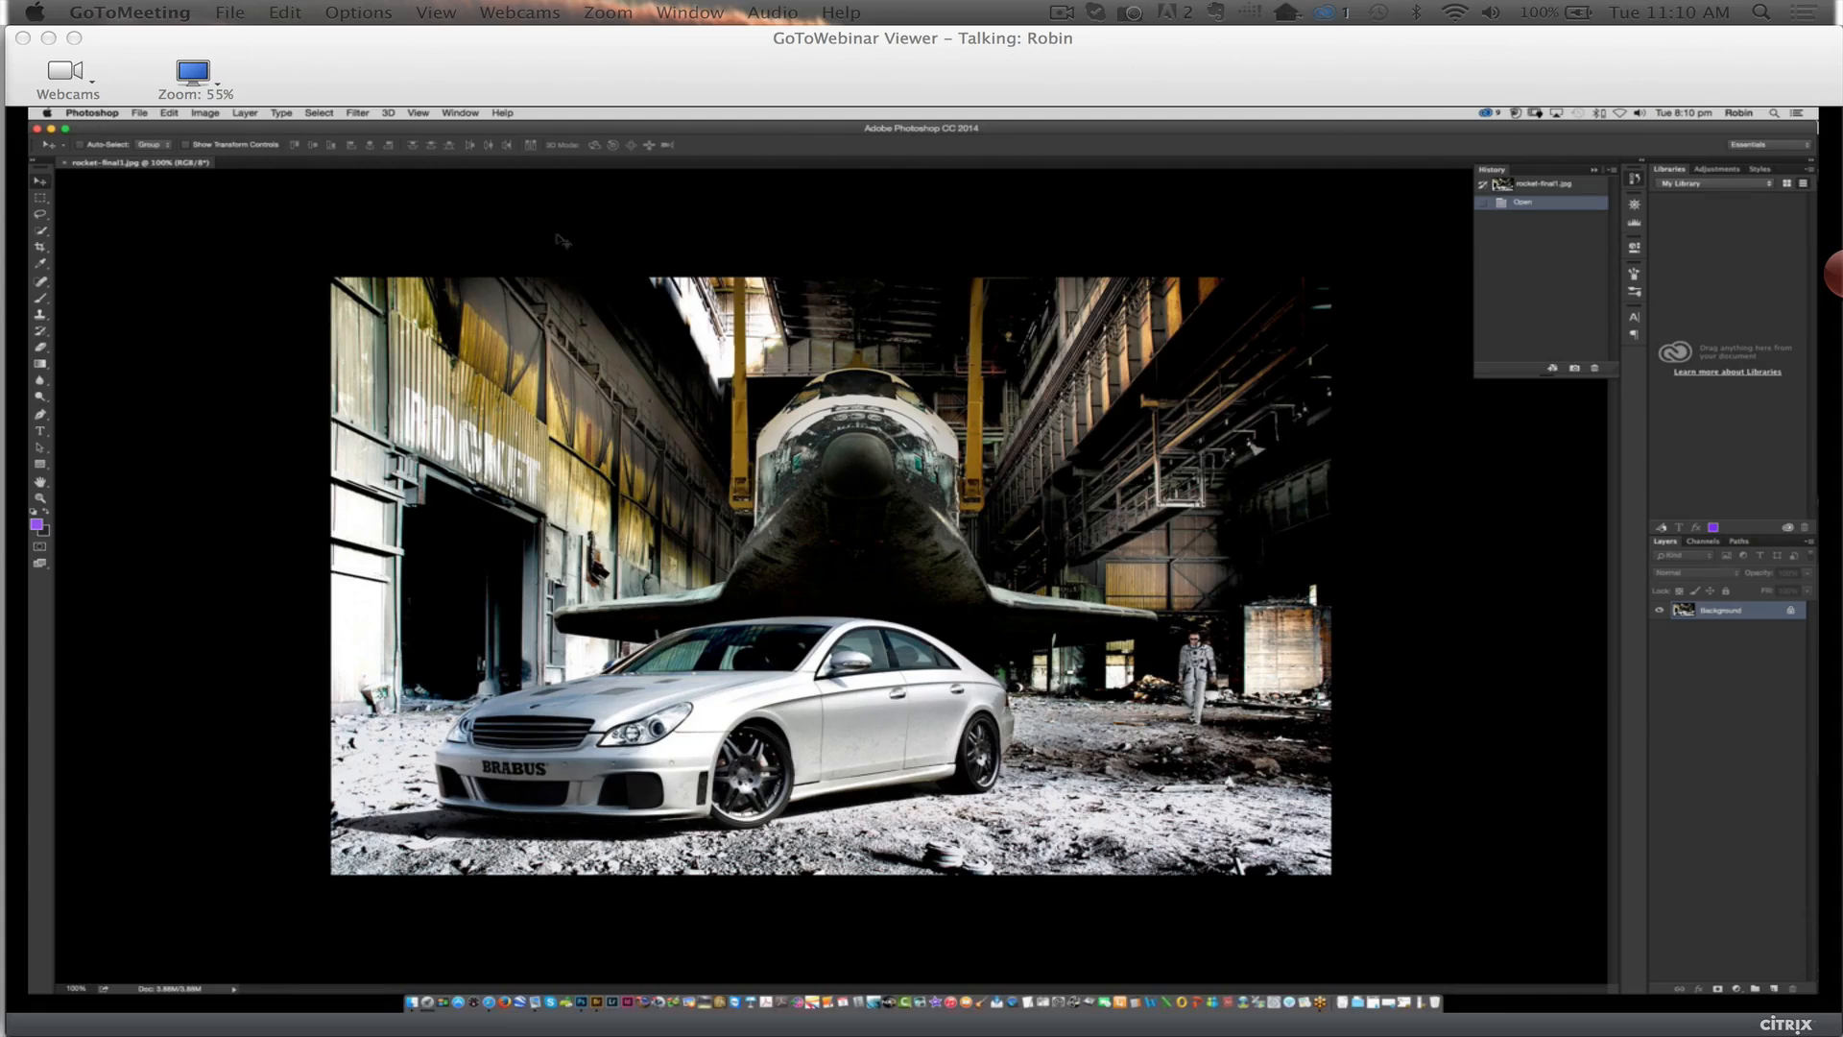
{"action": "key", "text": "super+0"}
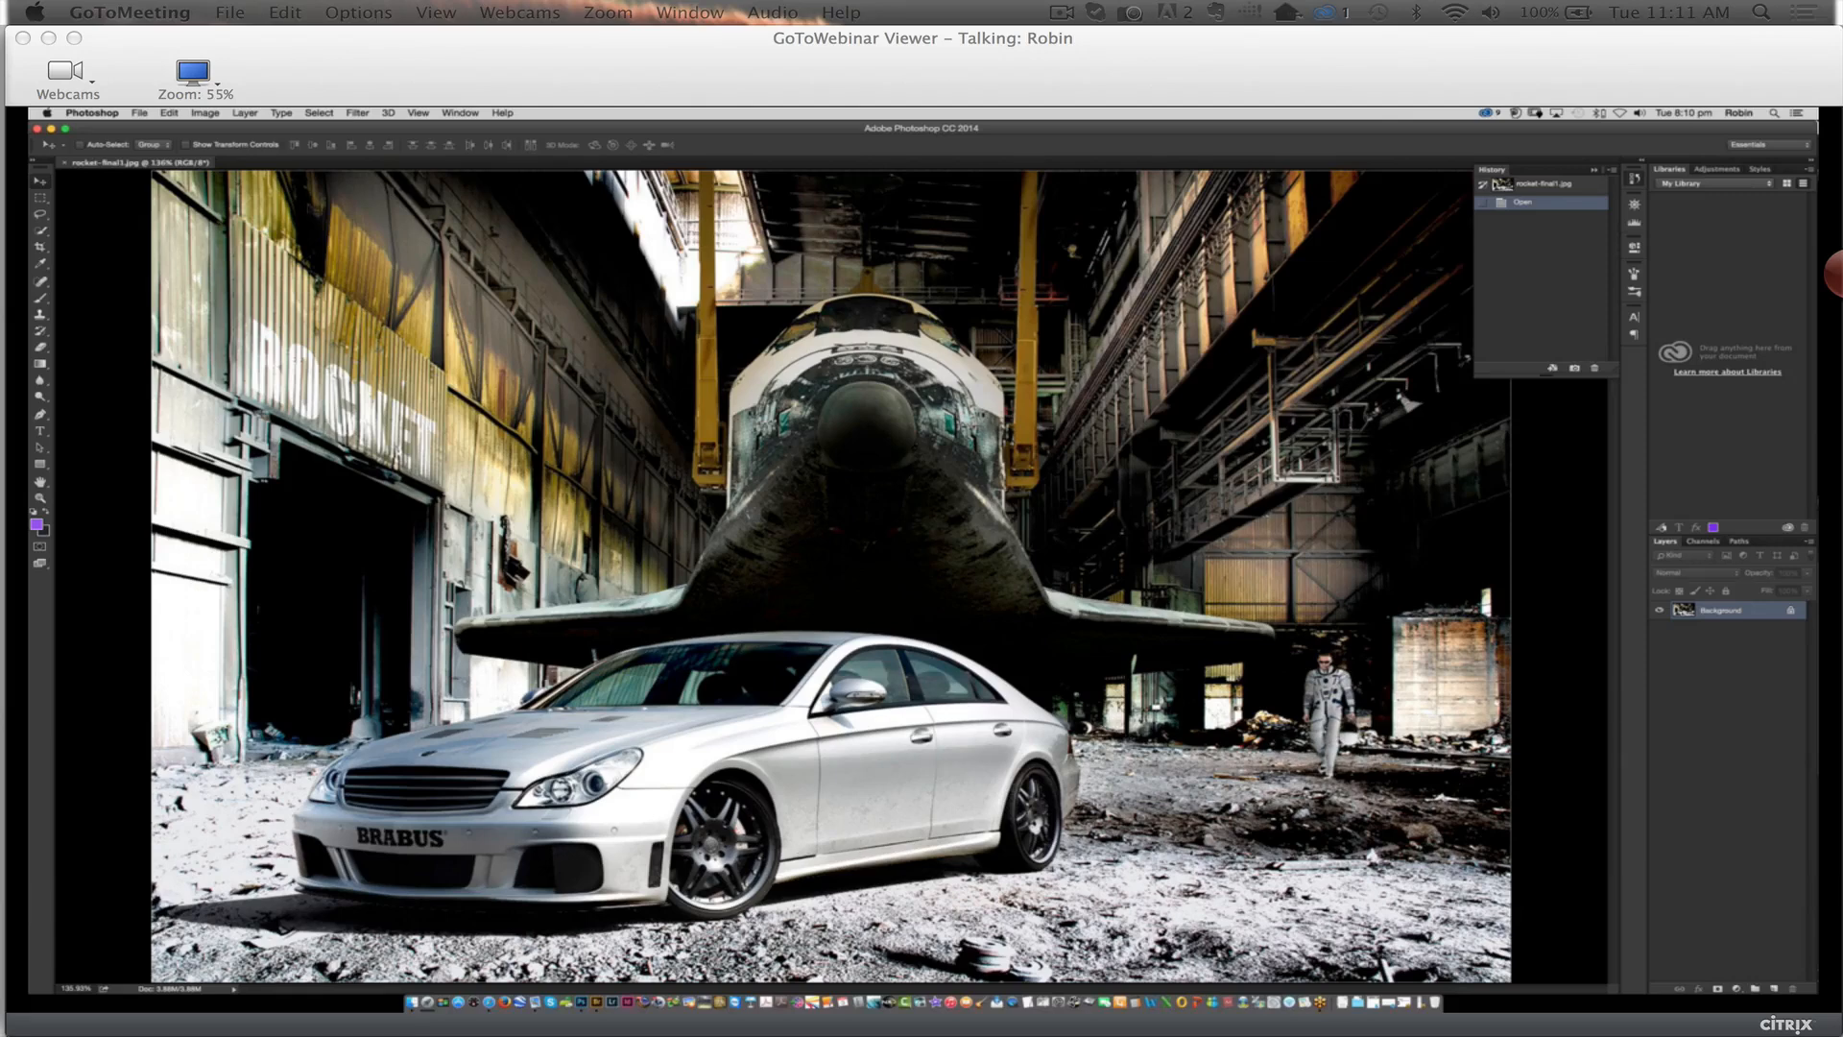
Close rocket-final1.jpg and open my-dogs_.jpg from Adobe Bridge
{"action": "left_click", "coordinate": [65, 162]}
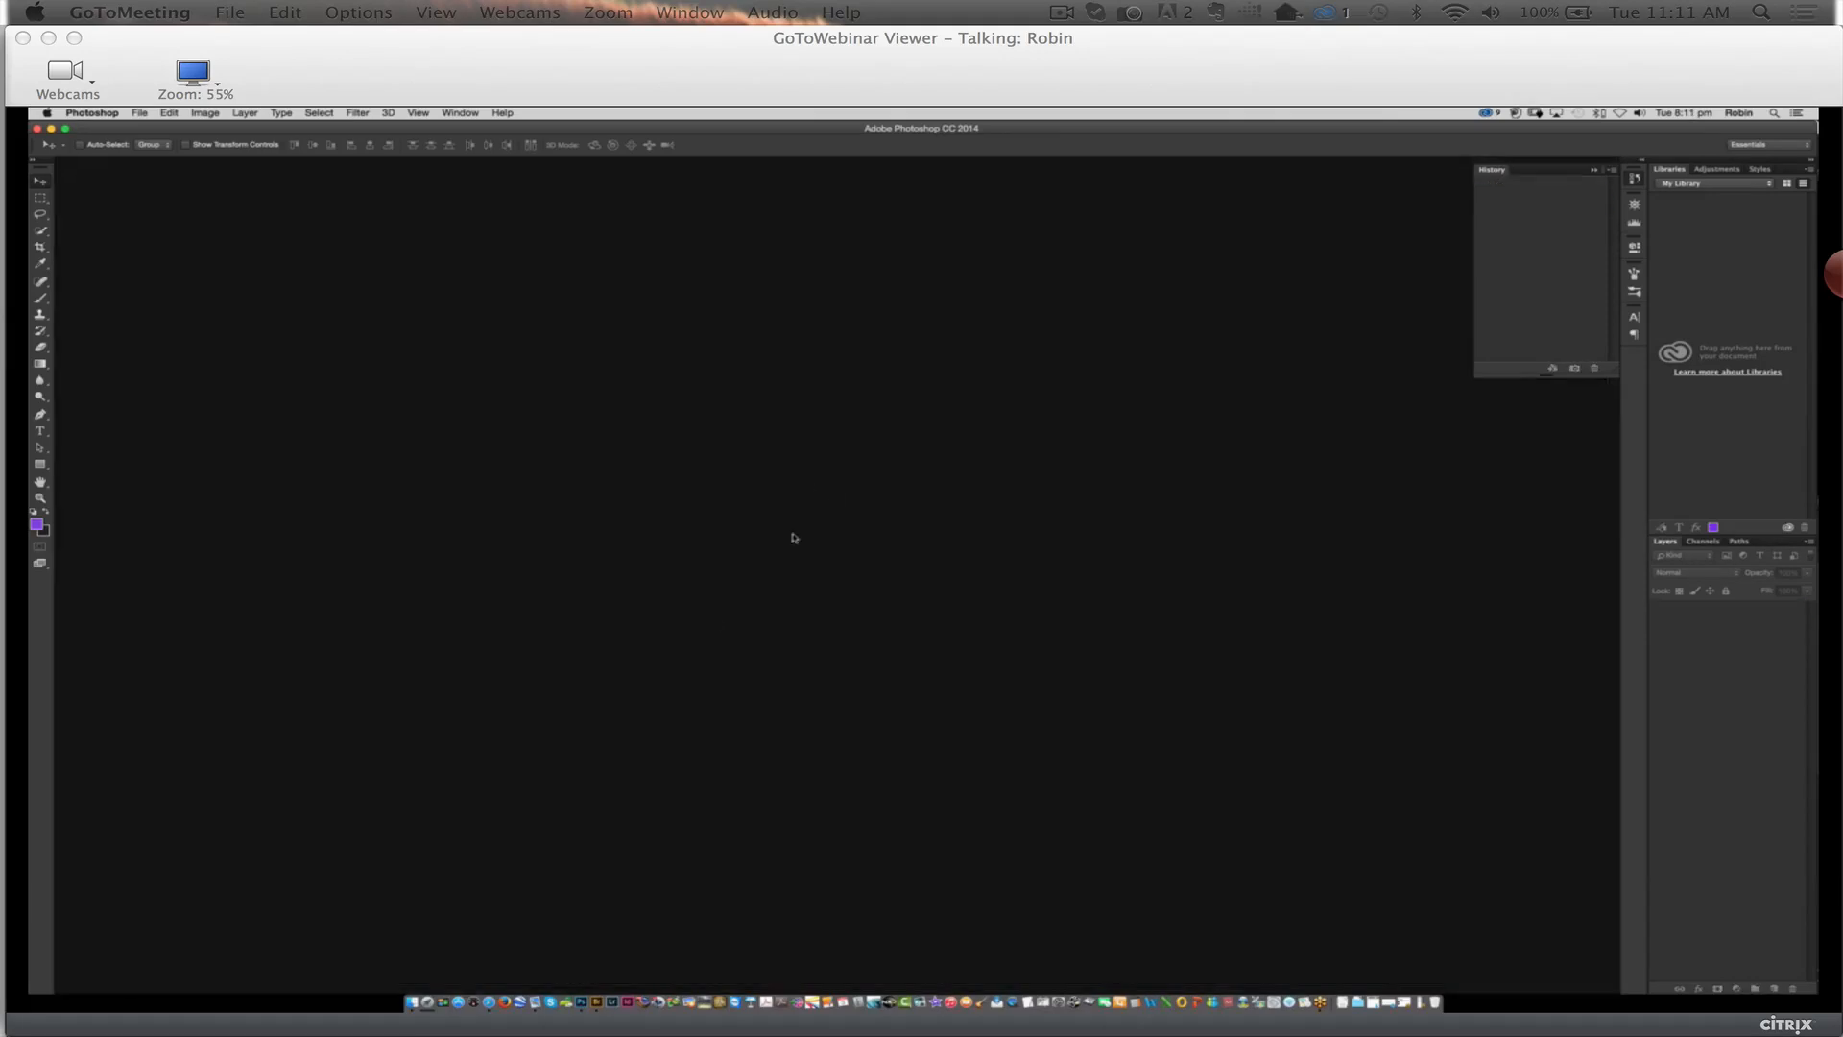
{"action": "left_click", "coordinate": [598, 993]}
{"action": "double_click", "coordinate": [640, 241]}
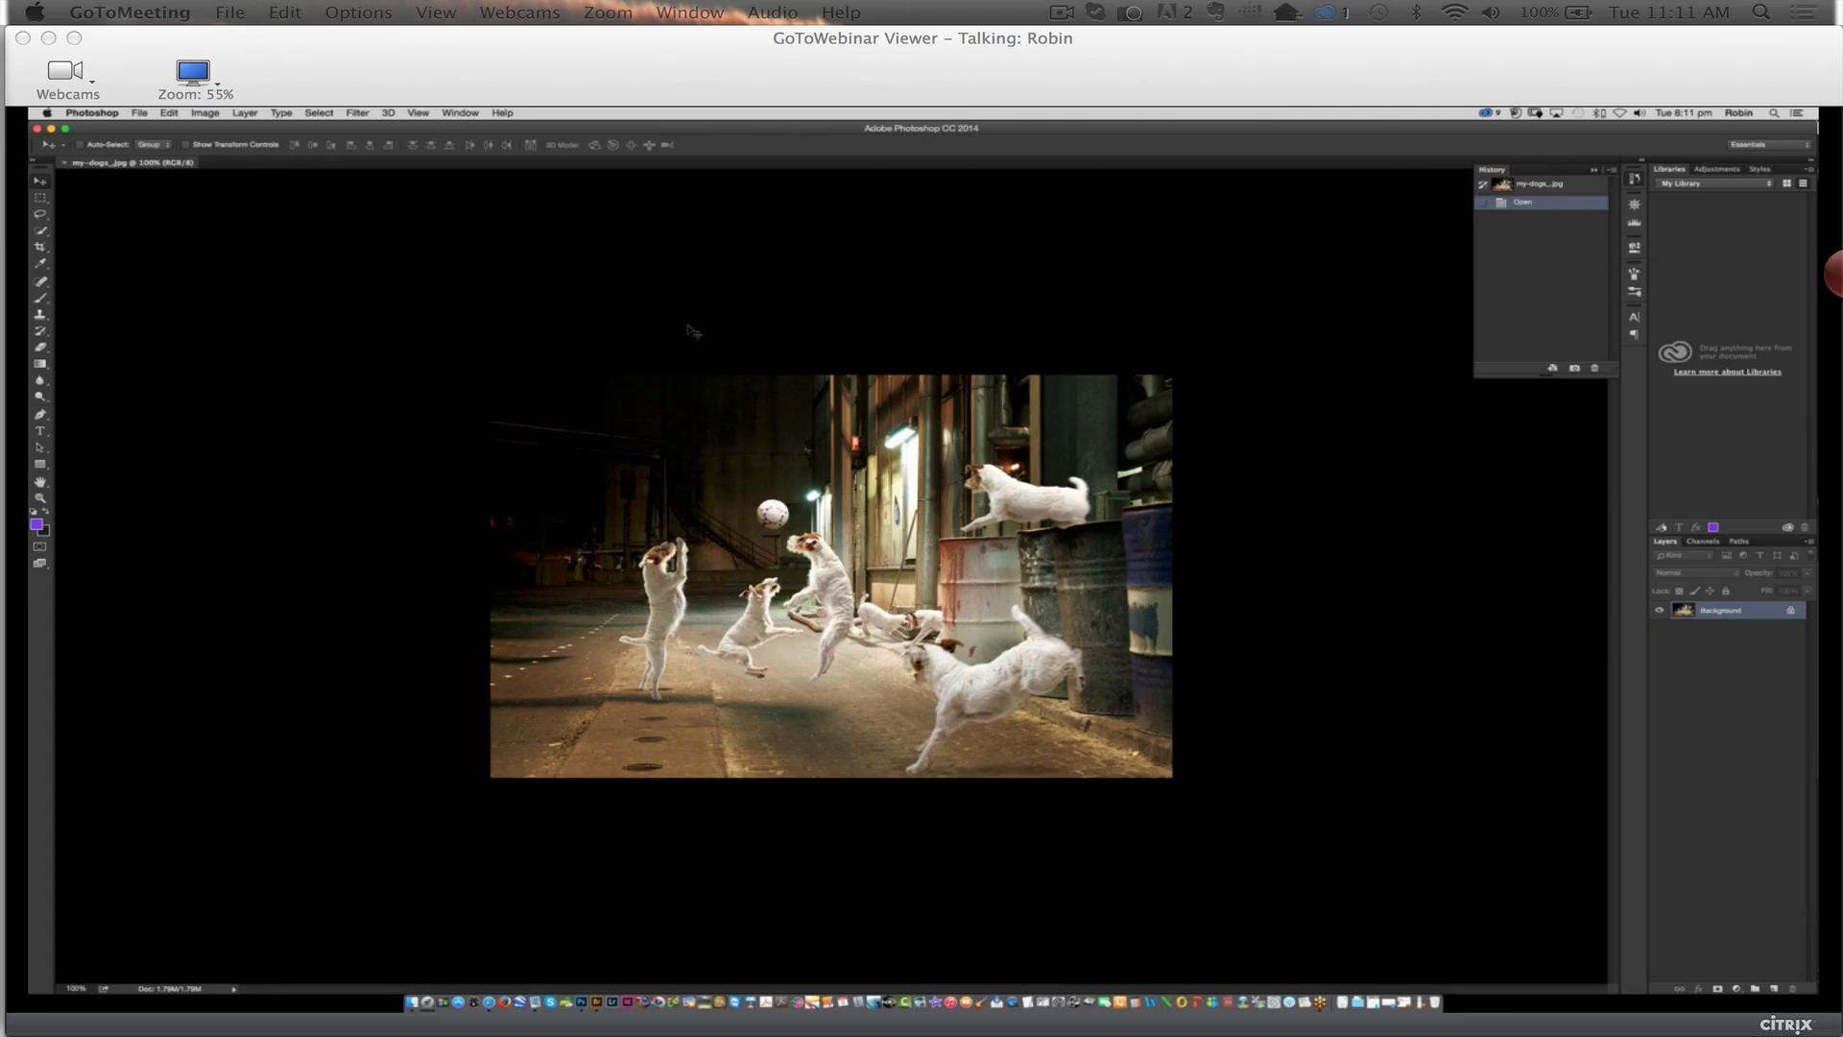
Close my-dogs_.jpg and open truffle-cow2.jpg from Adobe Bridge
{"action": "left_click", "coordinate": [64, 164]}
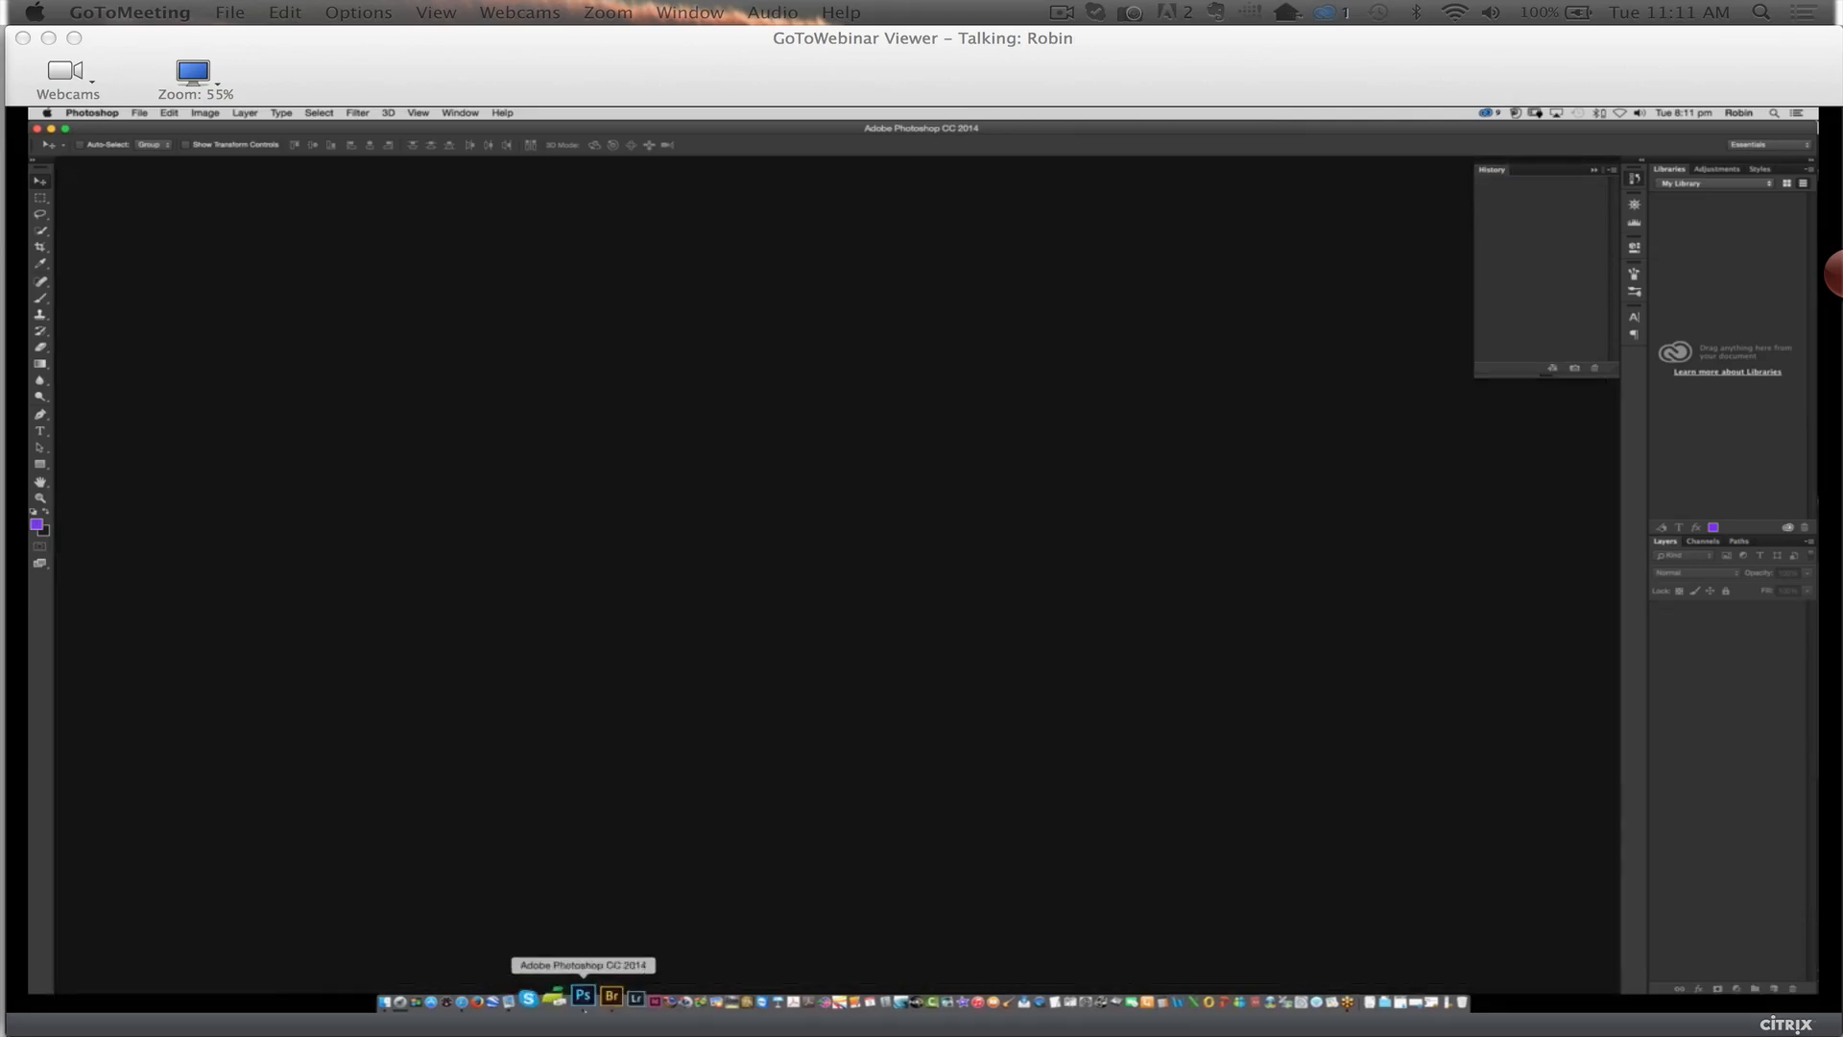
{"action": "left_click", "coordinate": [596, 994]}
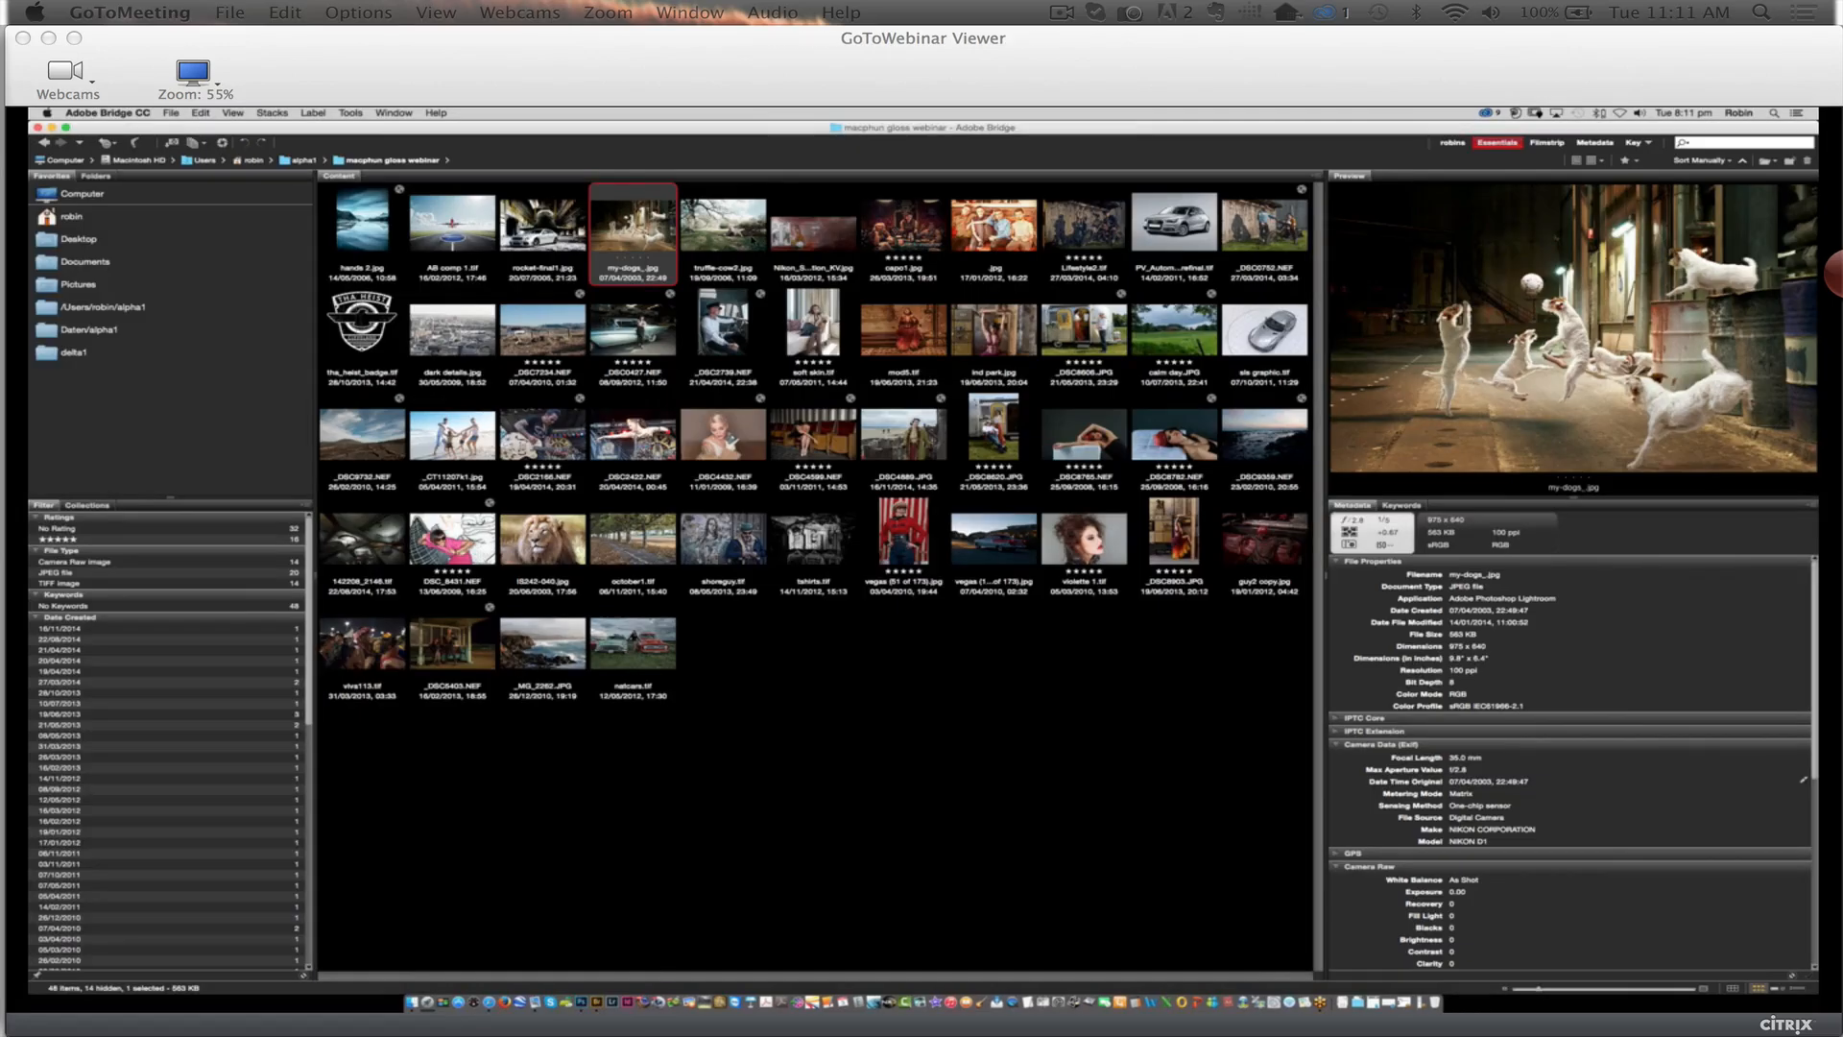
{"action": "double_click", "coordinate": [750, 235]}
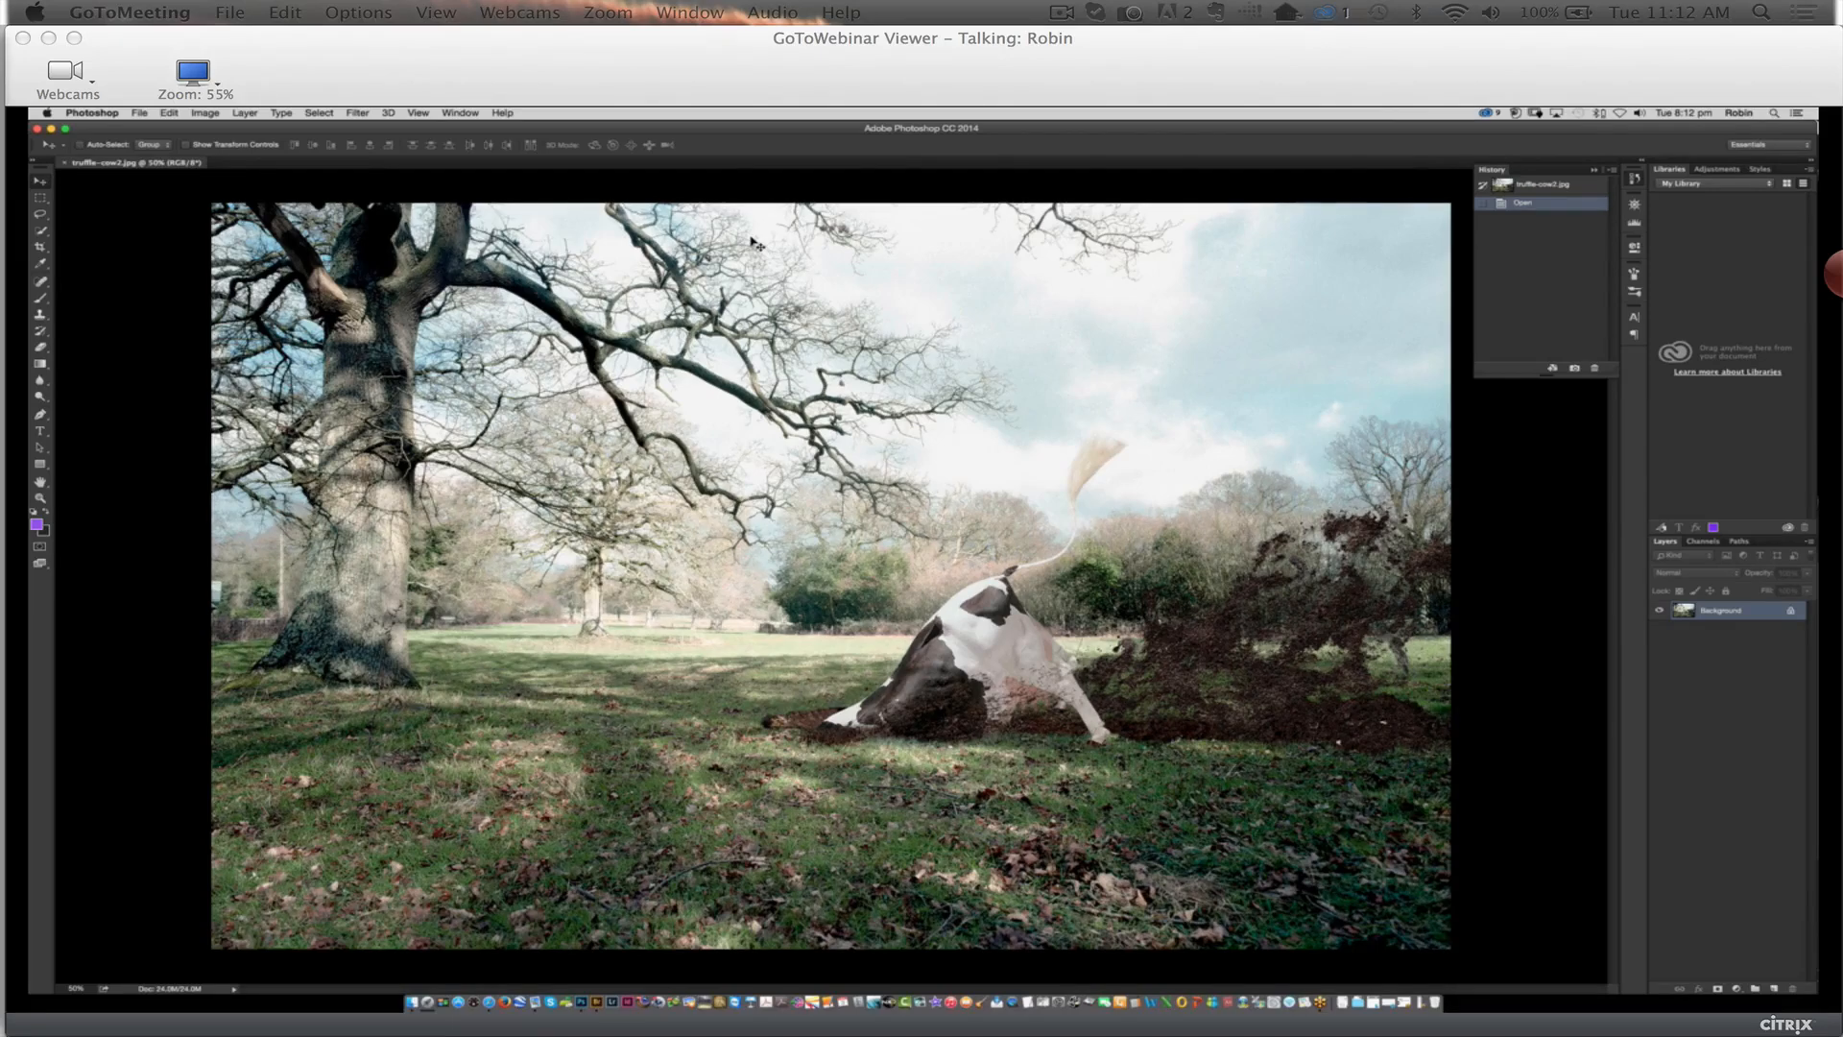
Close truffle-cow2.jpg, and open Nikon_Solution_KV.jpg from Adobe Bridge, enlarged to 200%
{"action": "left_click", "coordinate": [65, 163]}
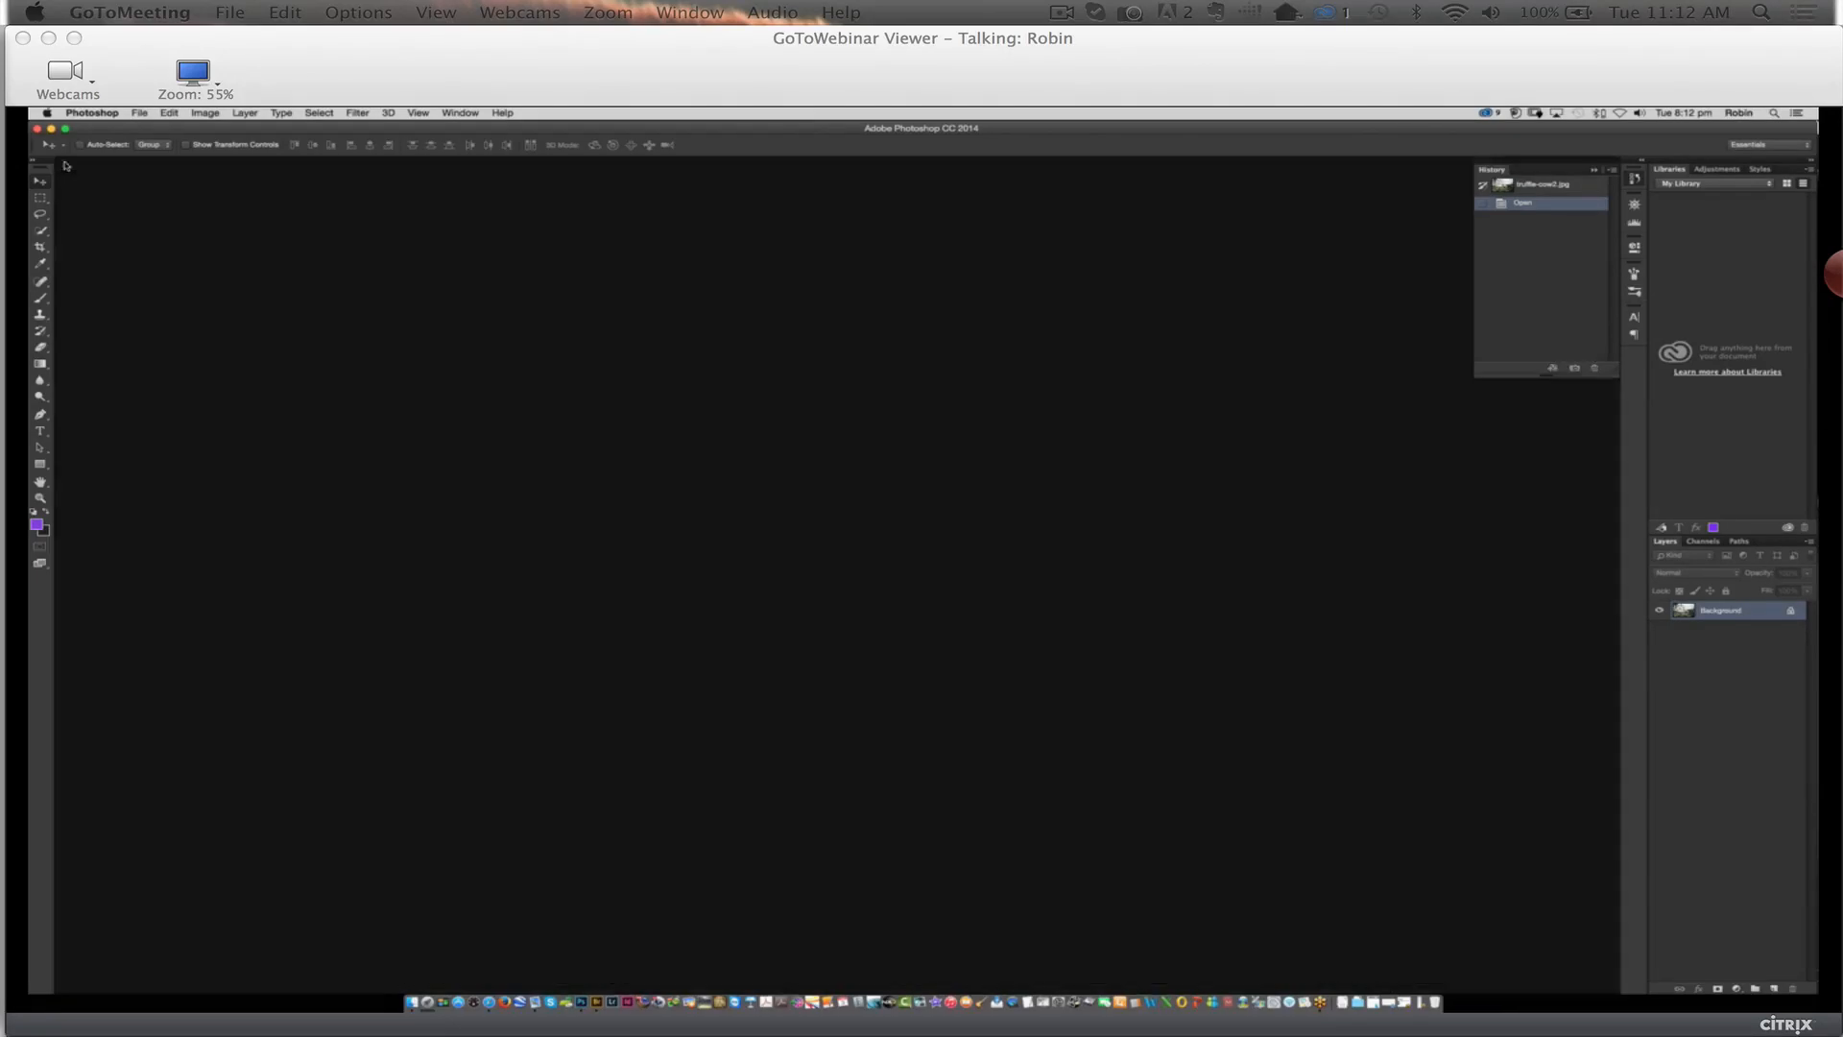
{"action": "left_click", "coordinate": [597, 996]}
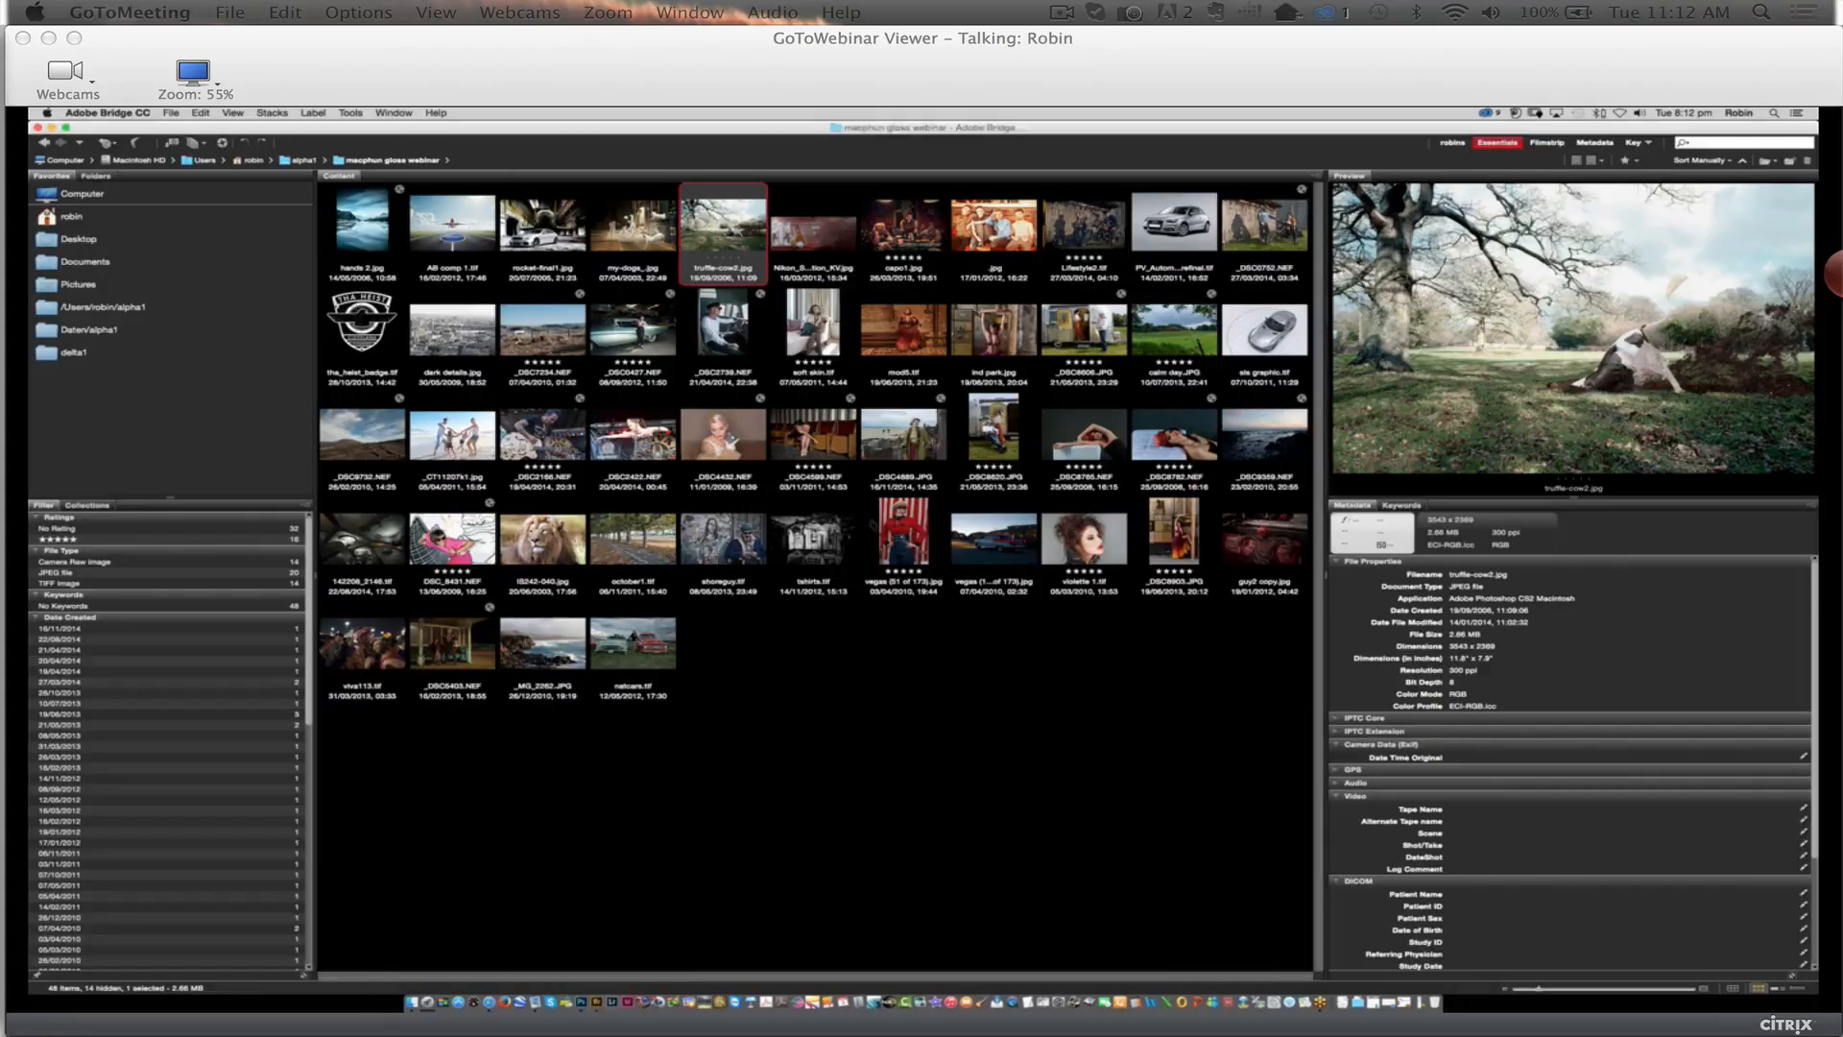
{"action": "left_click", "coordinate": [823, 235]}
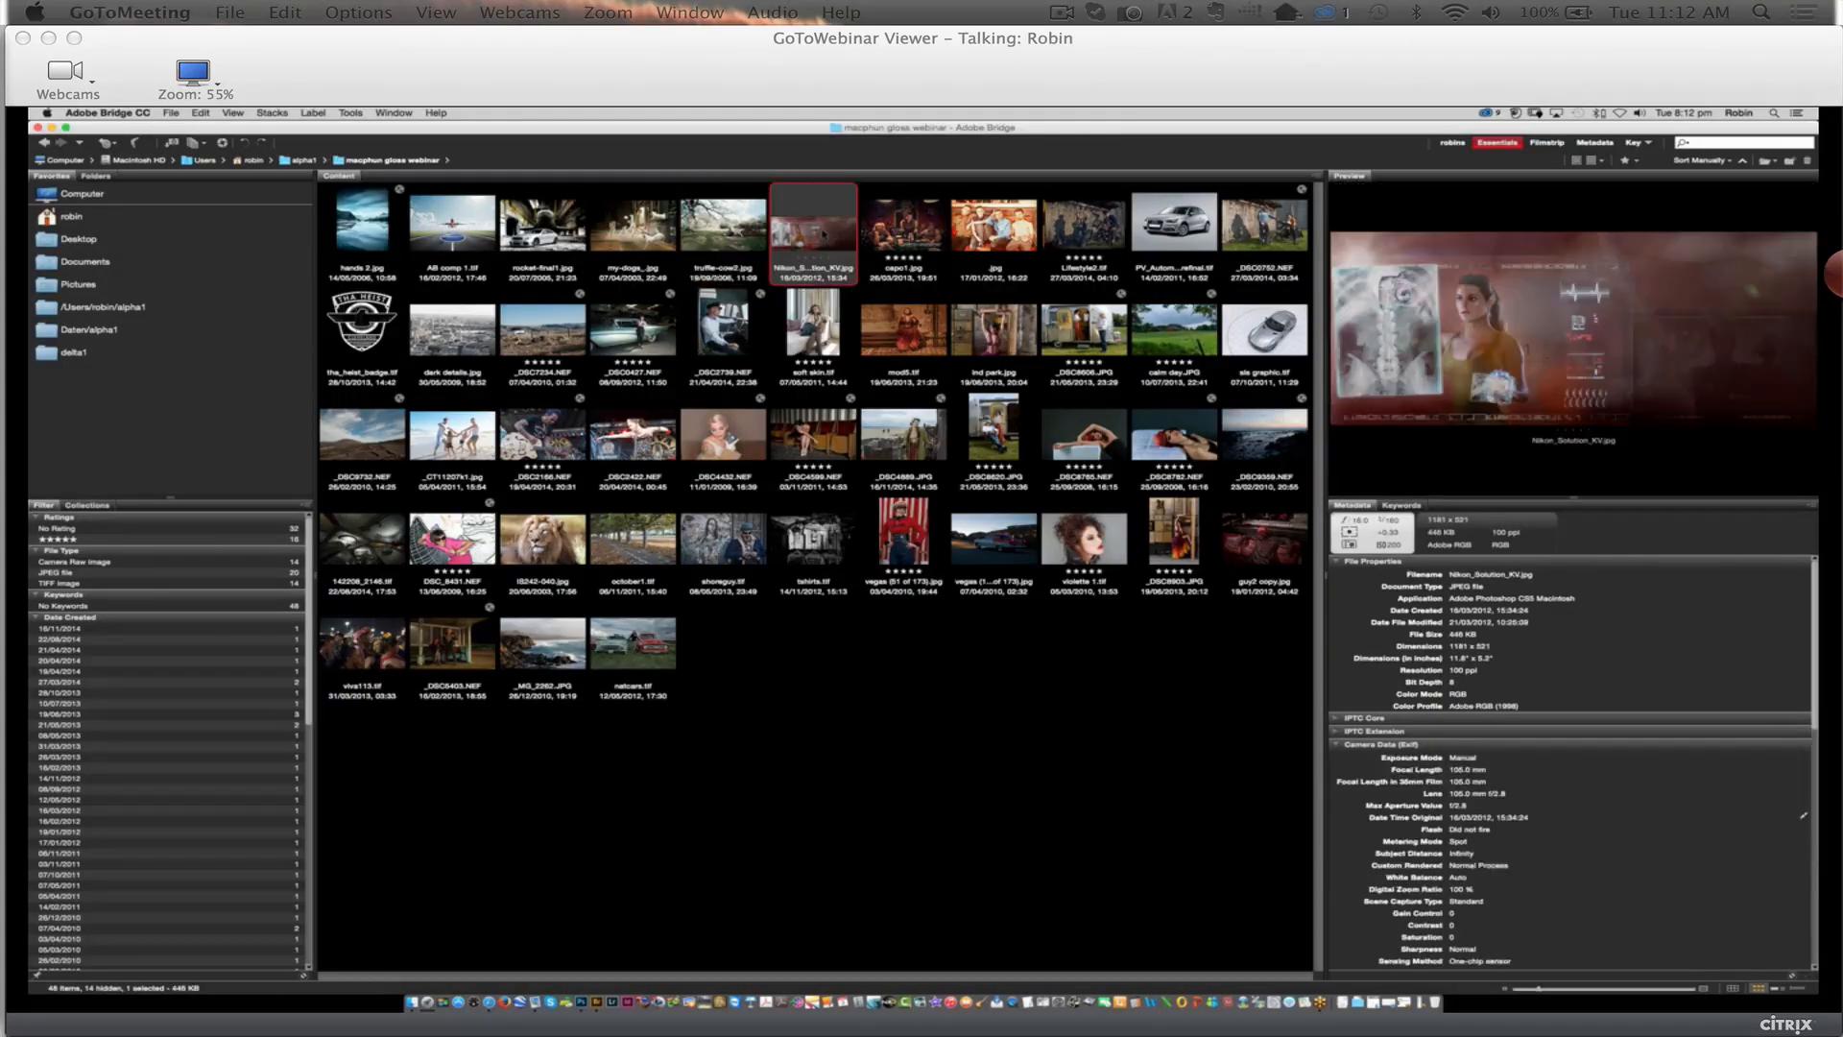
{"action": "double_click", "coordinate": [823, 234]}
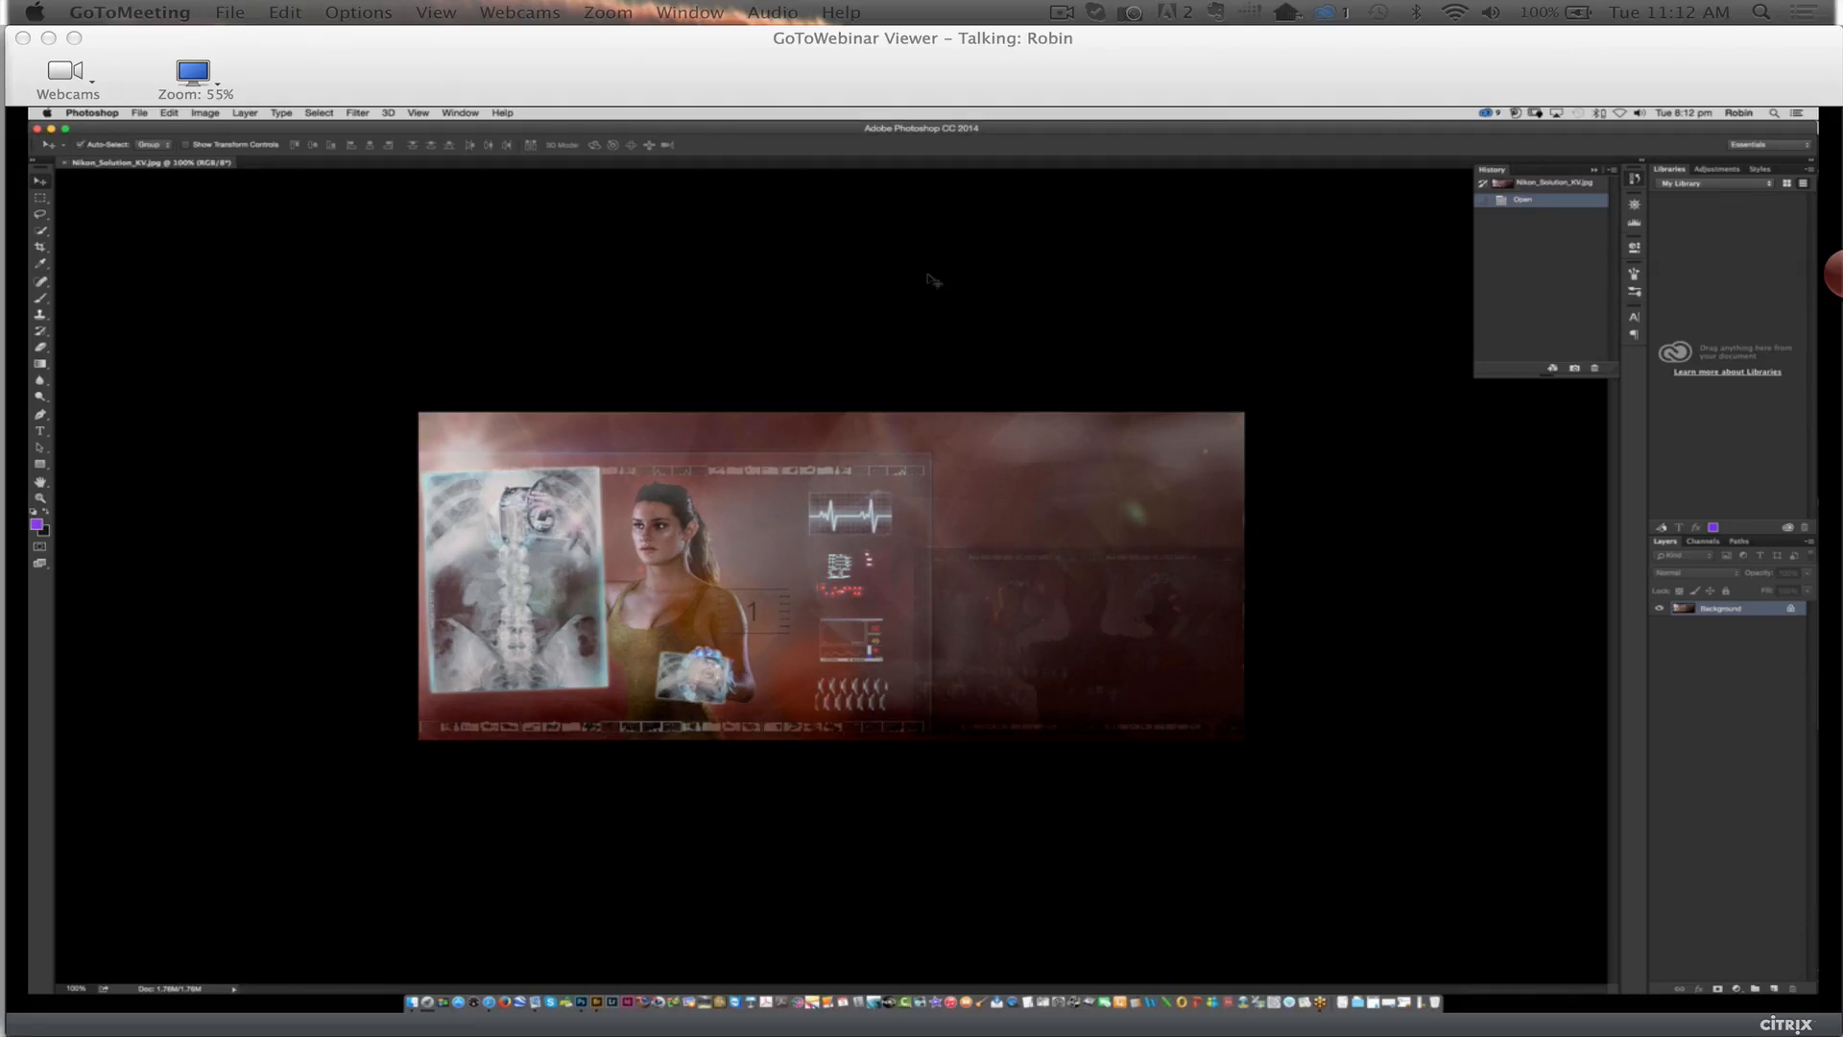
{"action": "left_click", "coordinate": [418, 112]}
{"action": "key", "text": "super+plus"}
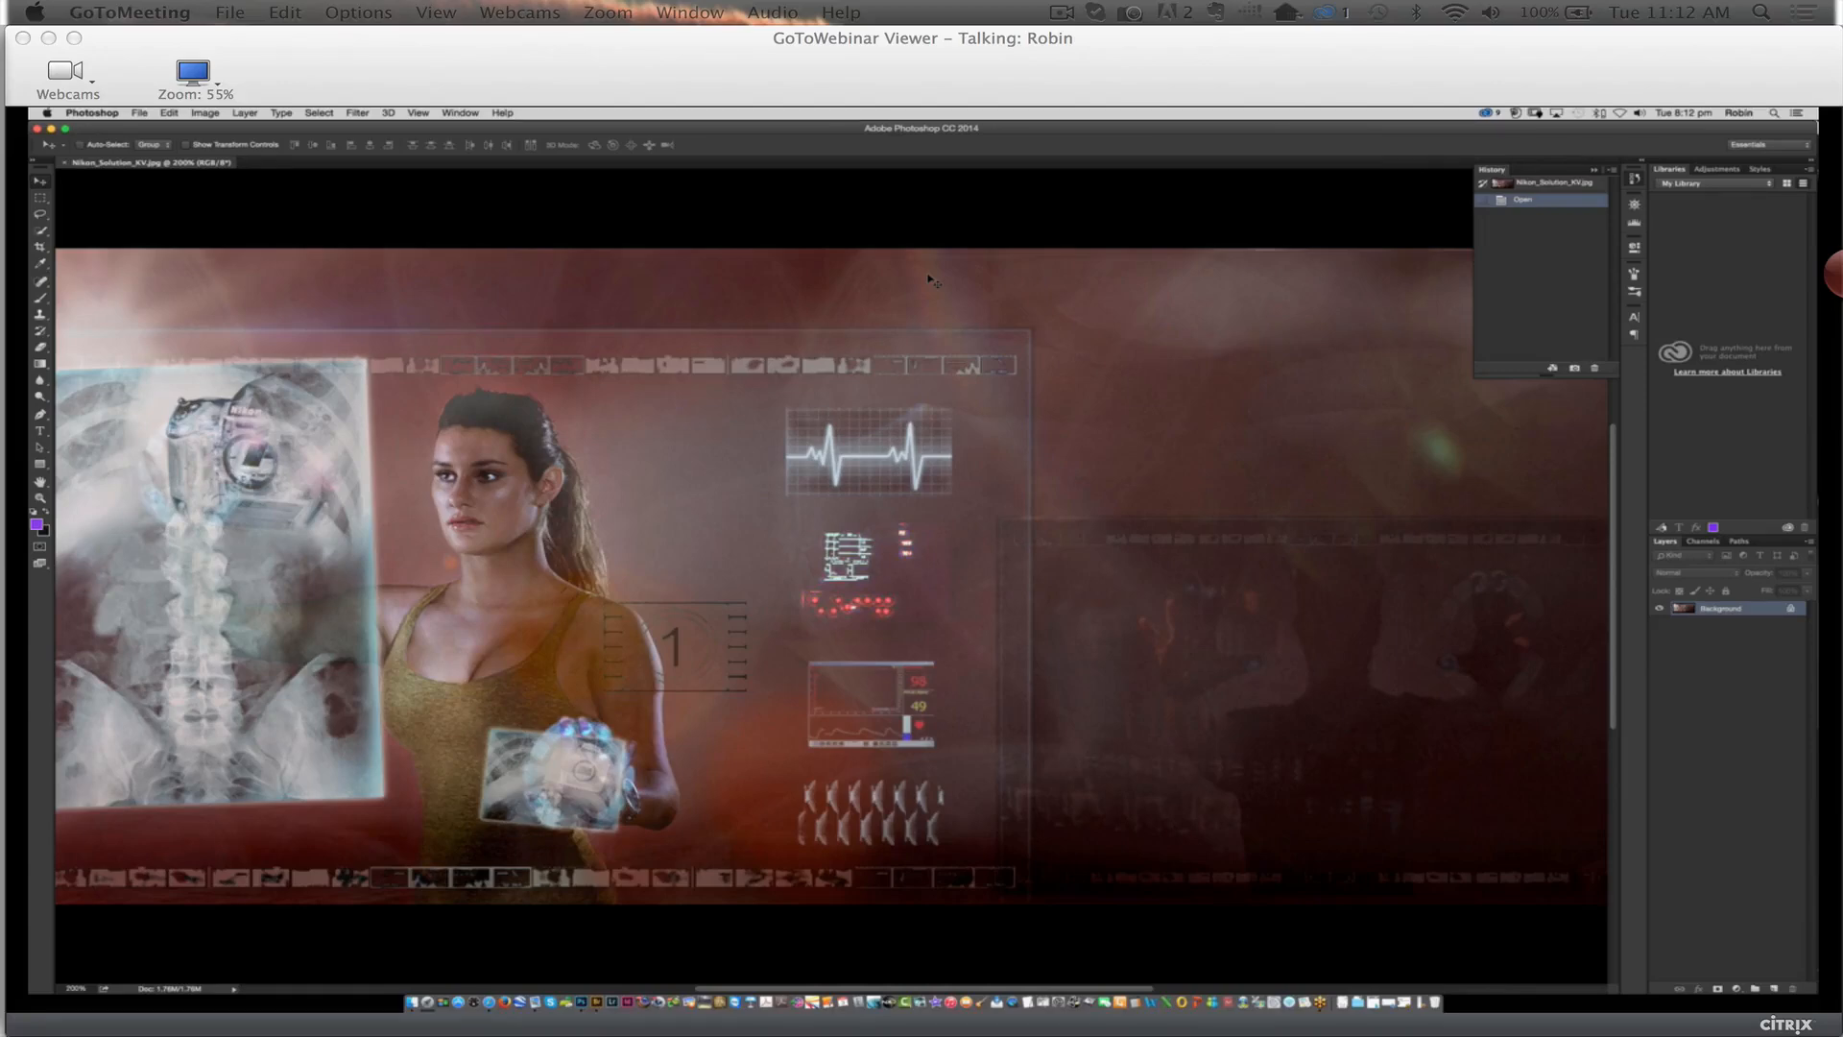
Close Nikon_Solution_KV.jpg and open capo1.jpg from Adobe Bridge, fitted to the screen
{"action": "left_click", "coordinate": [64, 163]}
{"action": "left_click", "coordinate": [601, 993]}
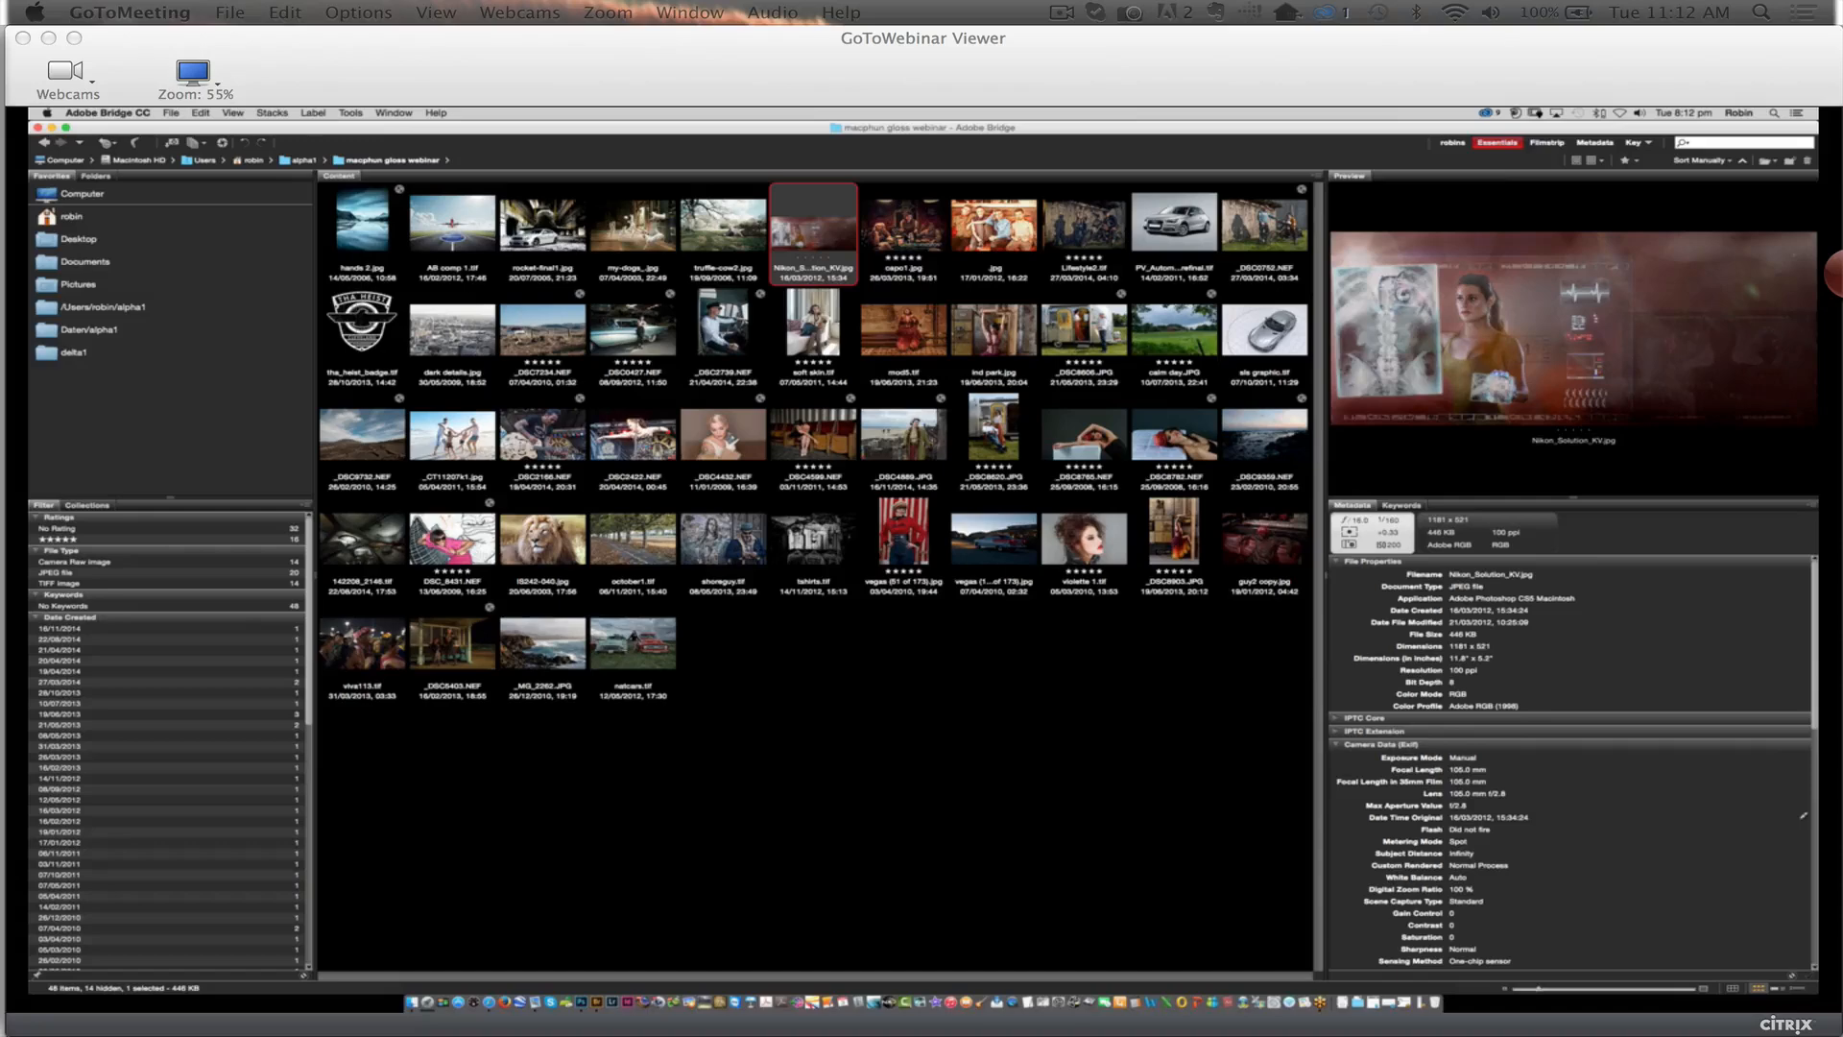
{"action": "double_click", "coordinate": [903, 232]}
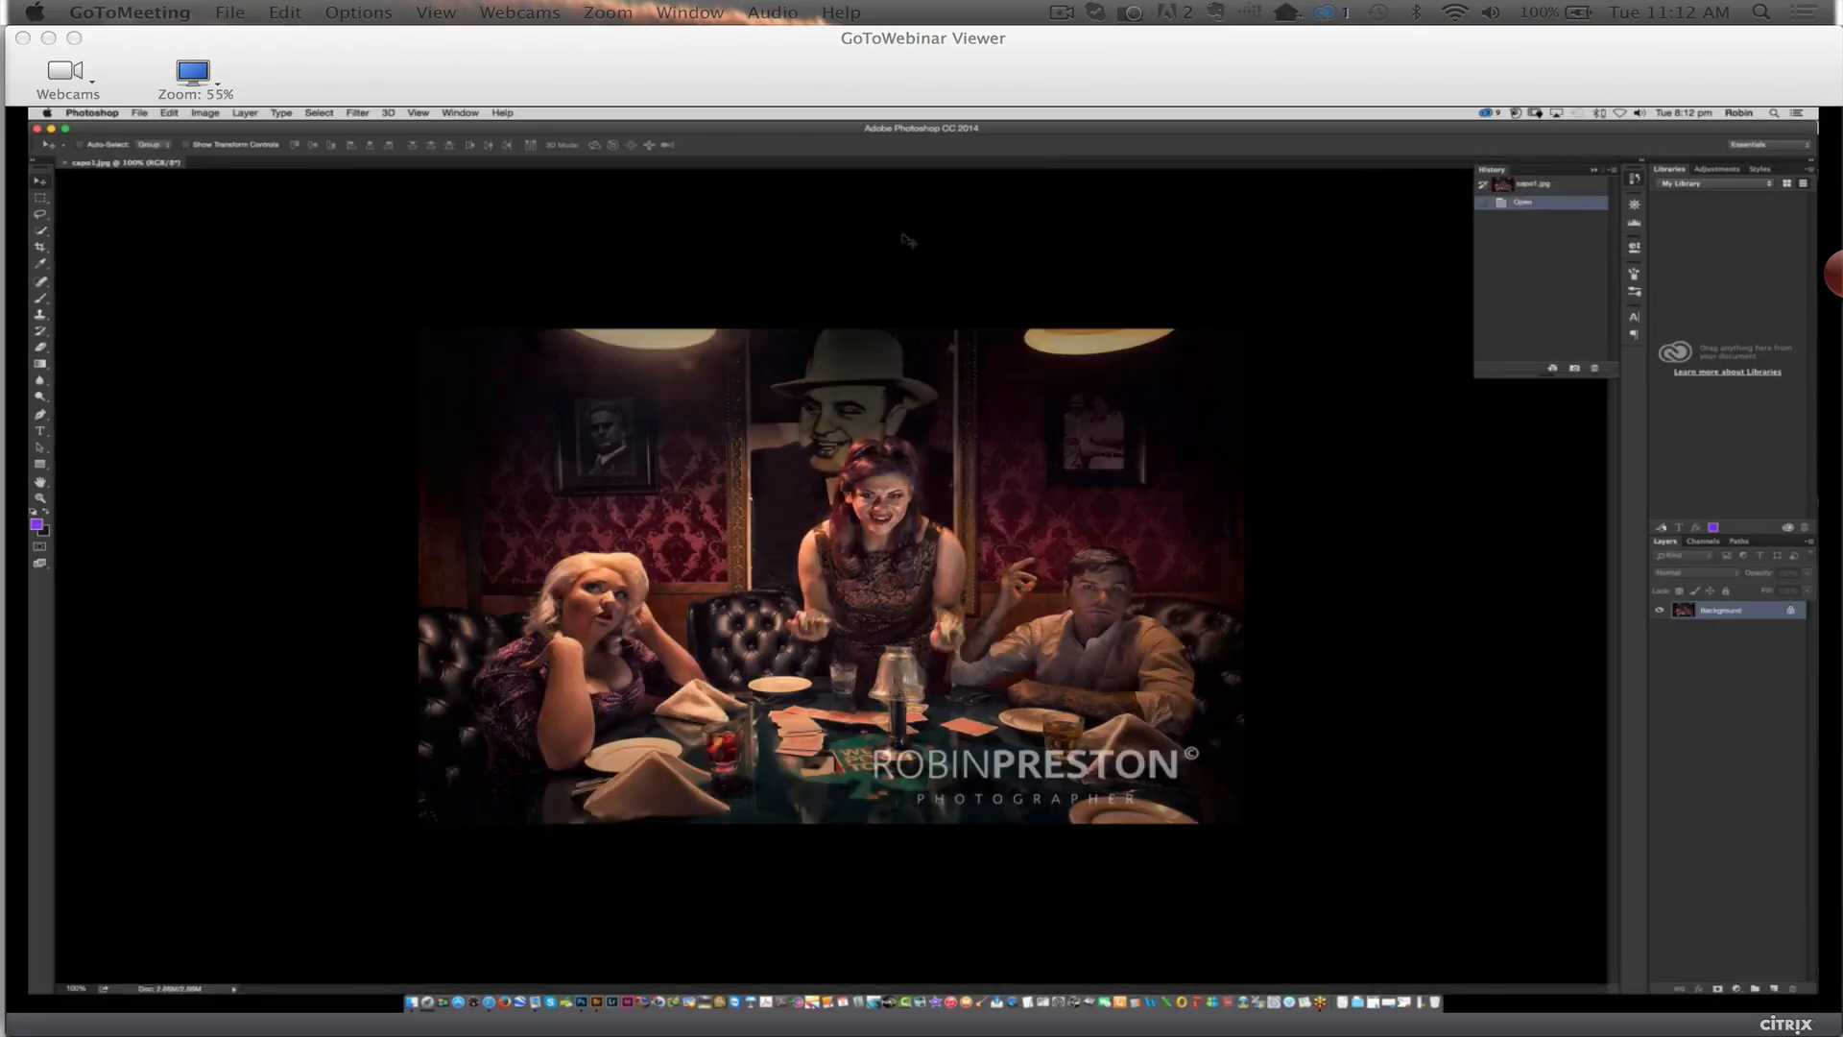
{"action": "key", "text": "super+0"}
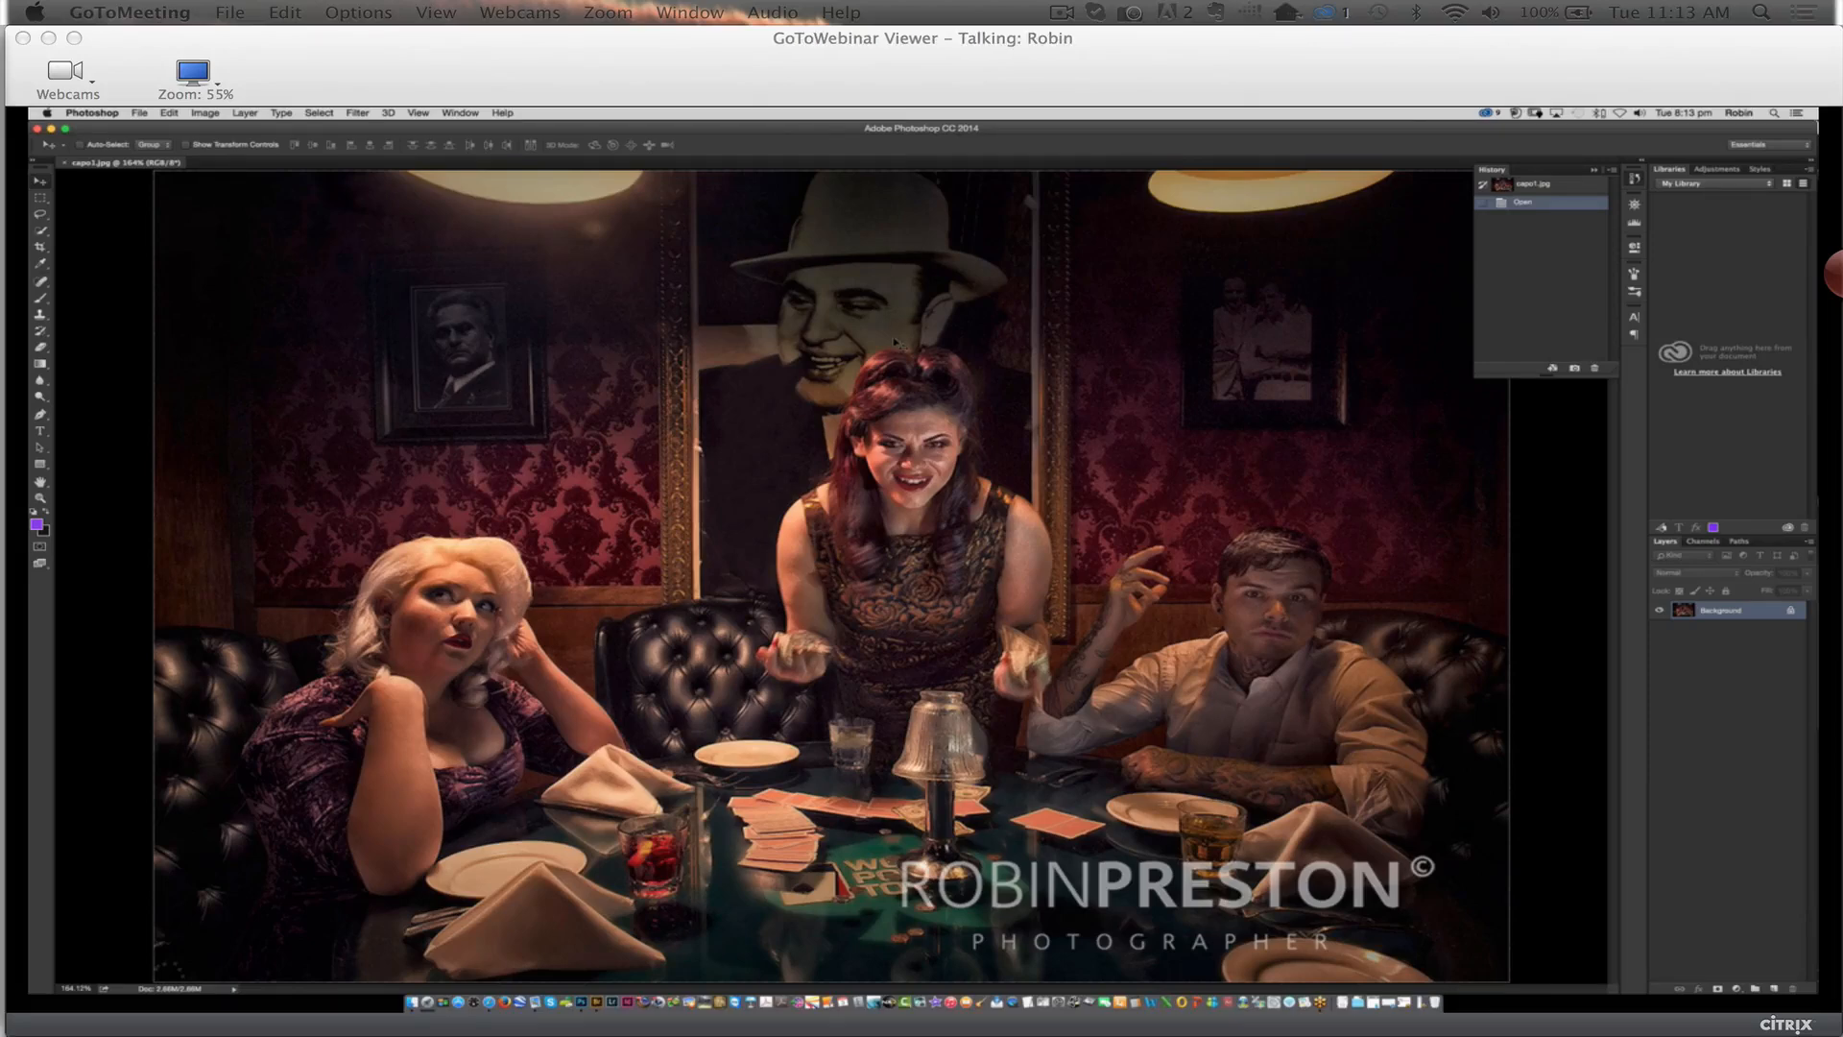
Close capo1.jpg and open the photo of four people on a red sofa from Adobe Bridge
{"action": "left_click", "coordinate": [64, 164]}
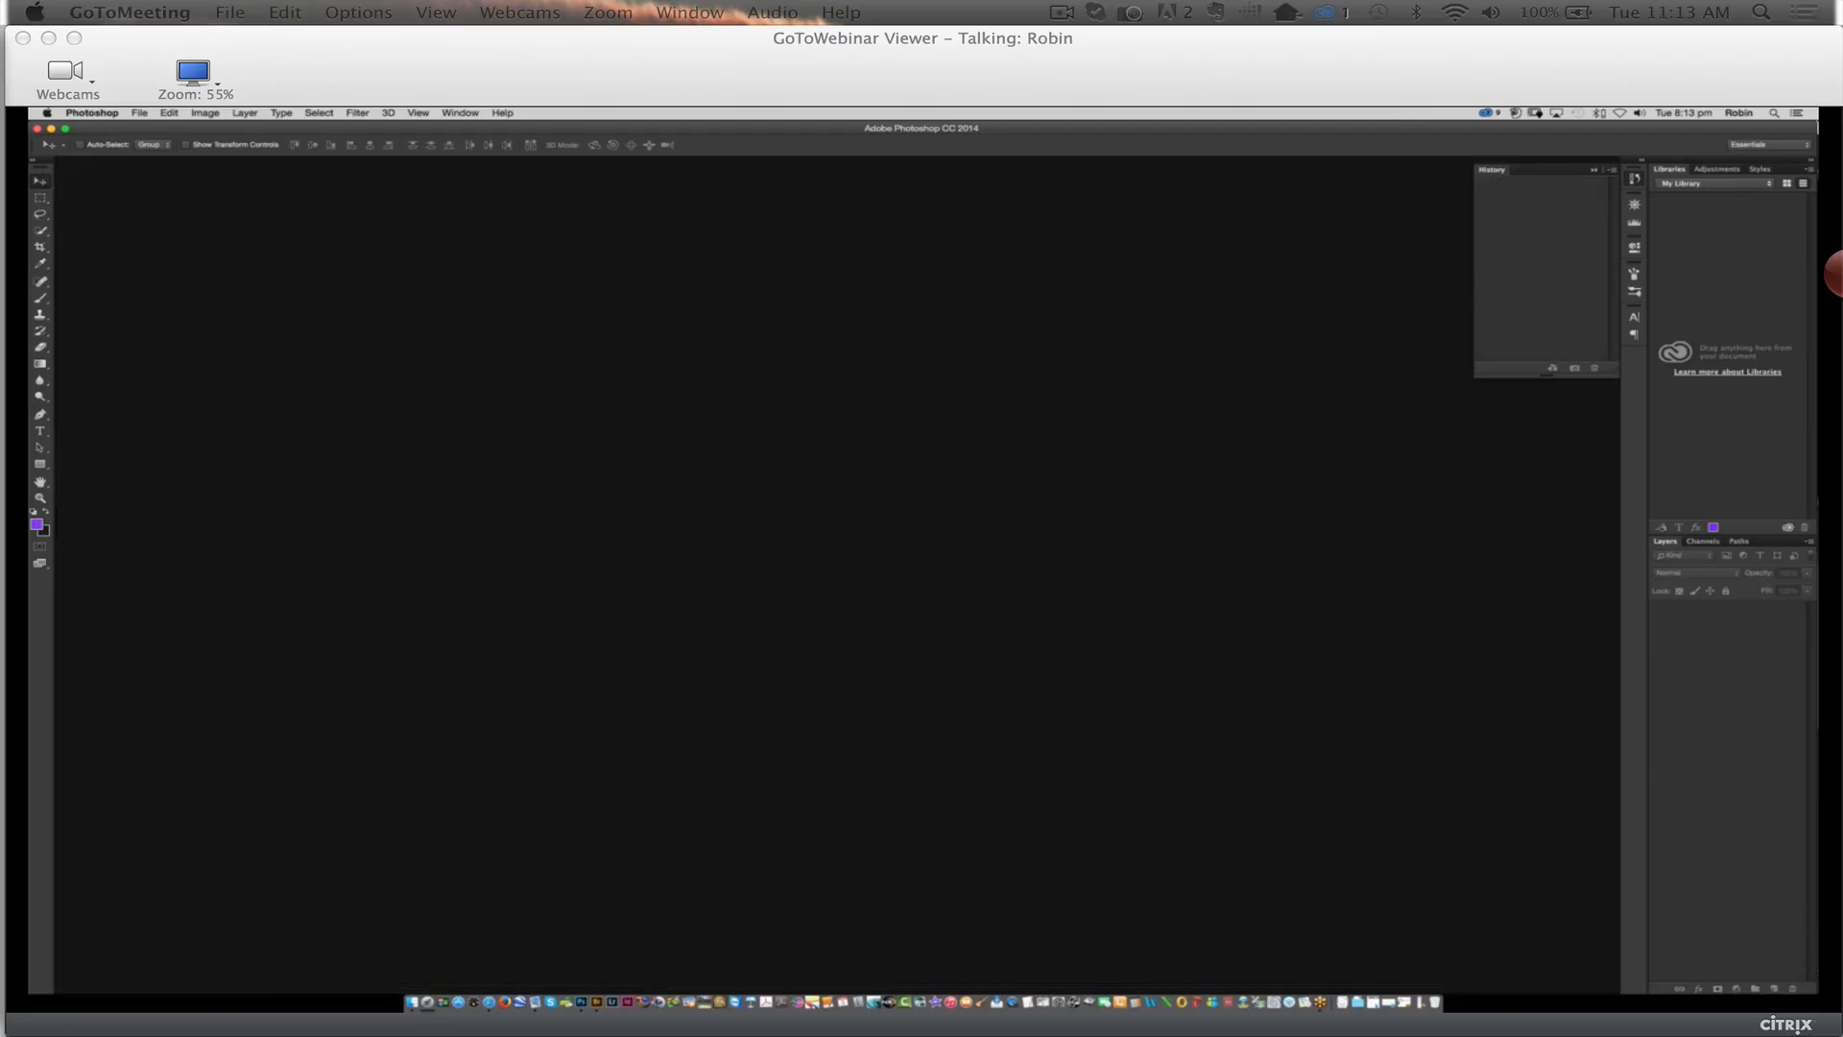
{"action": "left_click", "coordinate": [600, 995]}
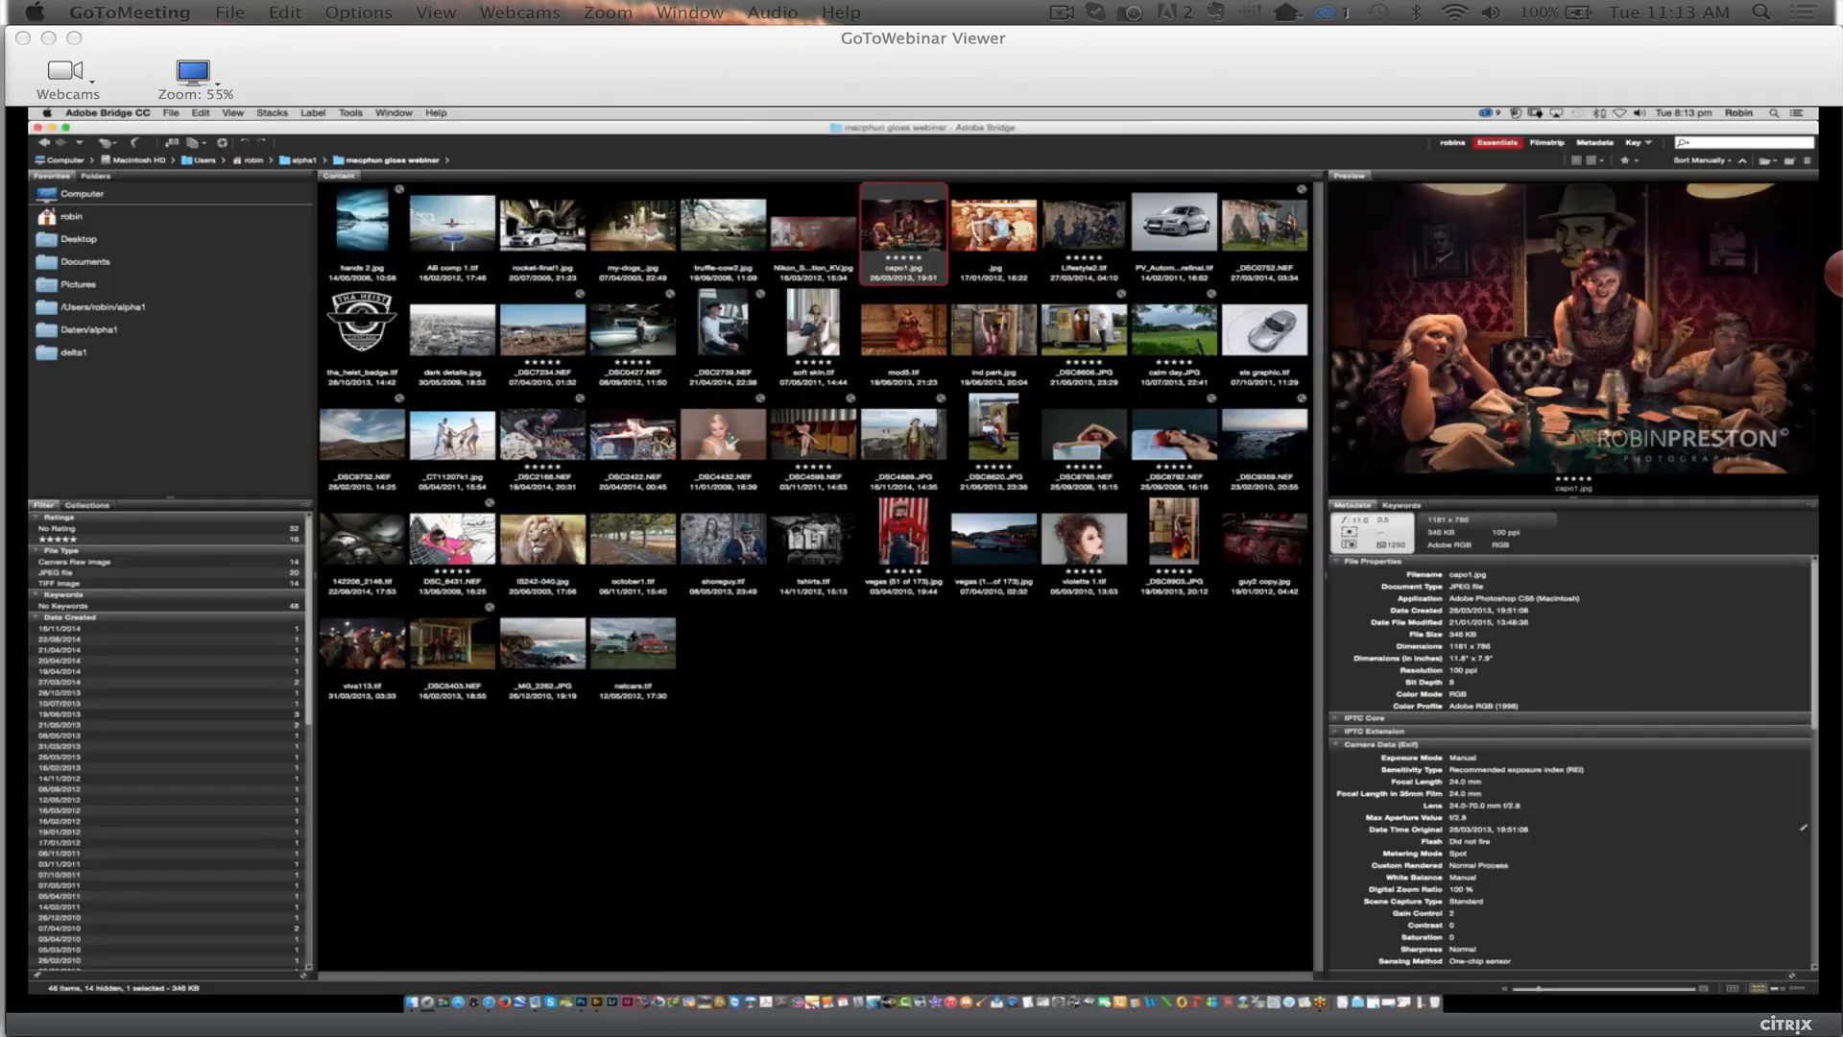
{"action": "left_click", "coordinate": [1001, 228]}
{"action": "double_click", "coordinate": [1001, 228]}
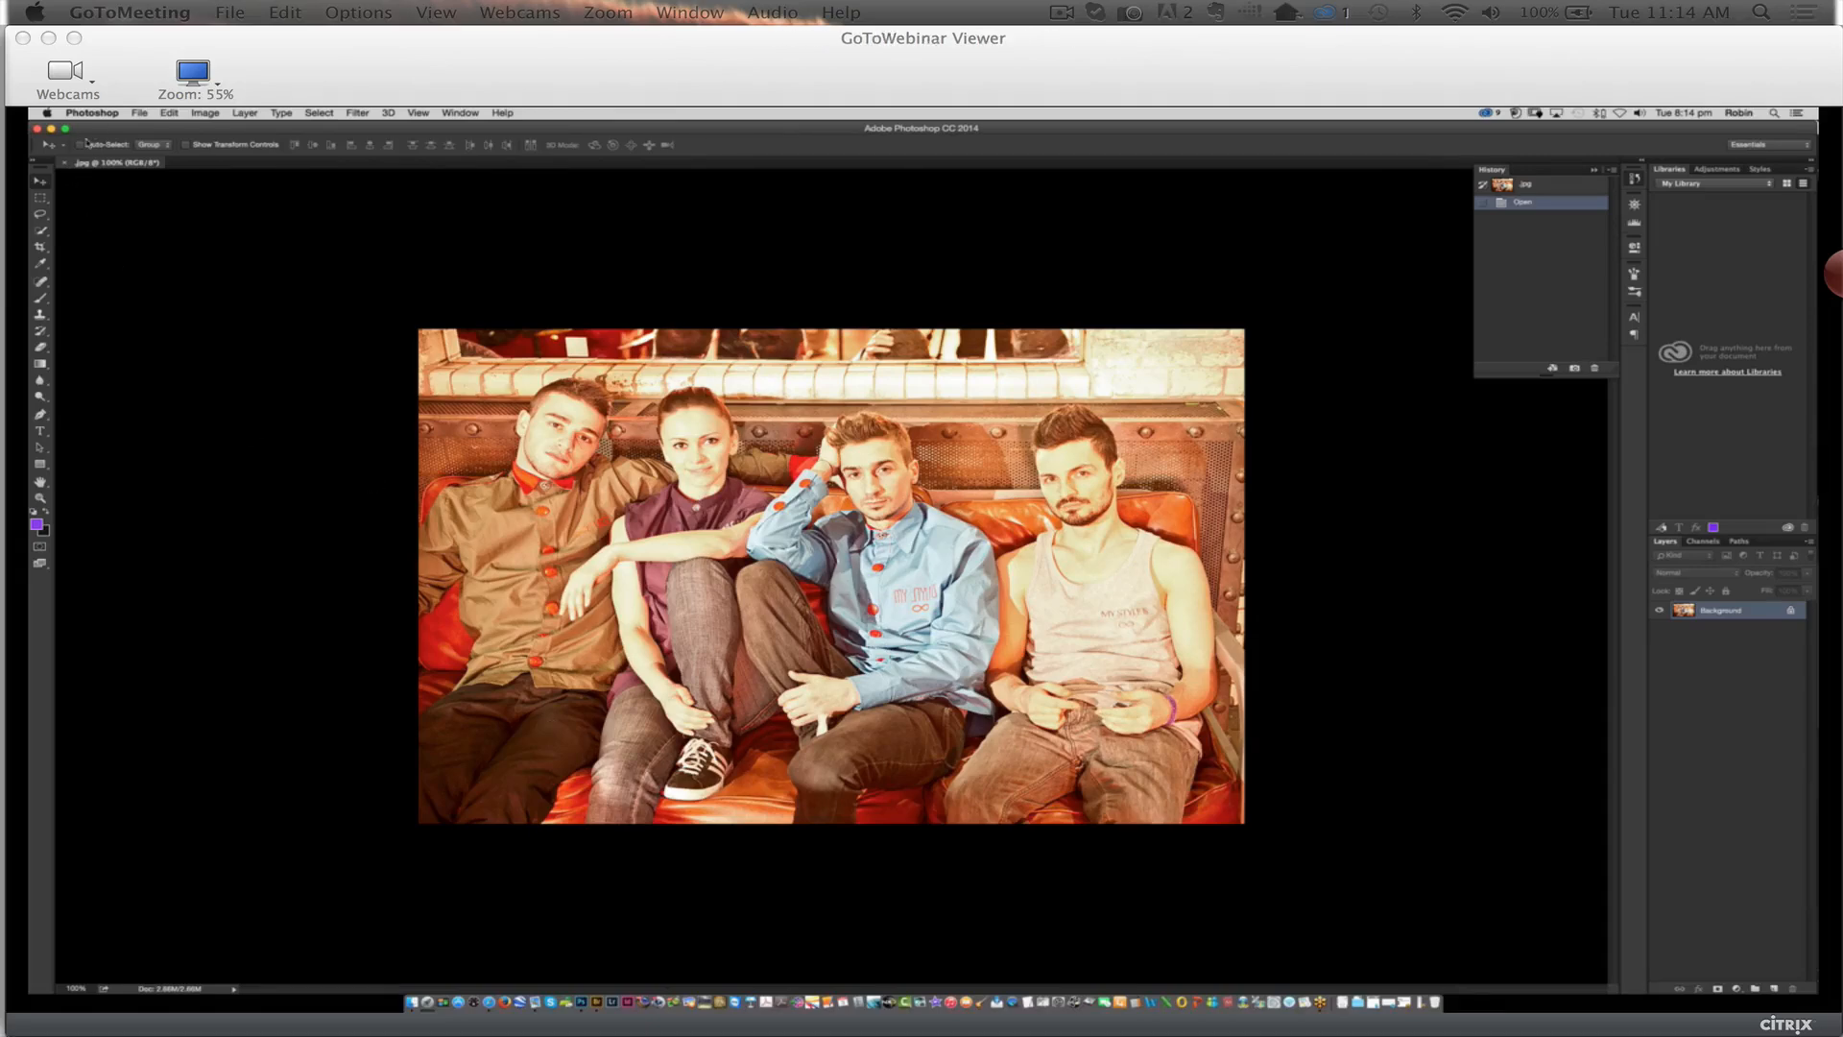
Close the sofa group photo and open Lifestyle2.tif from Adobe Bridge
{"action": "left_click", "coordinate": [69, 163]}
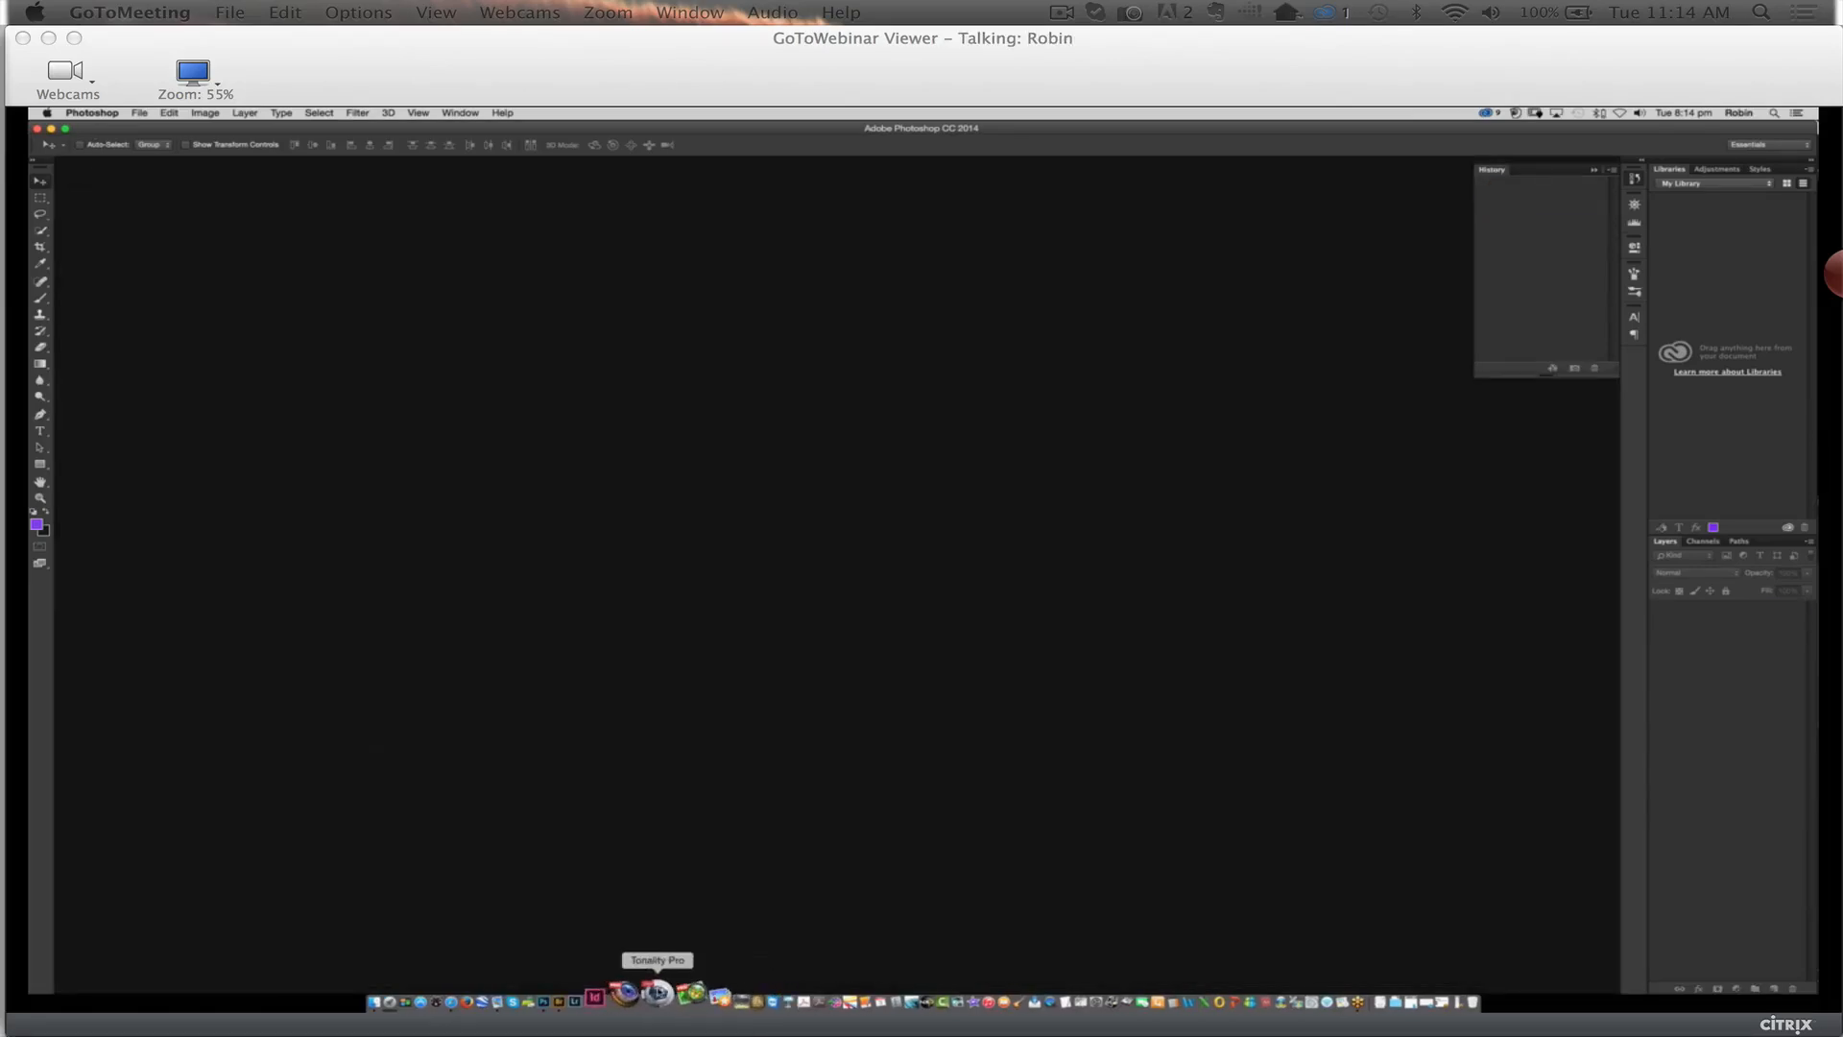
{"action": "left_click", "coordinate": [596, 998]}
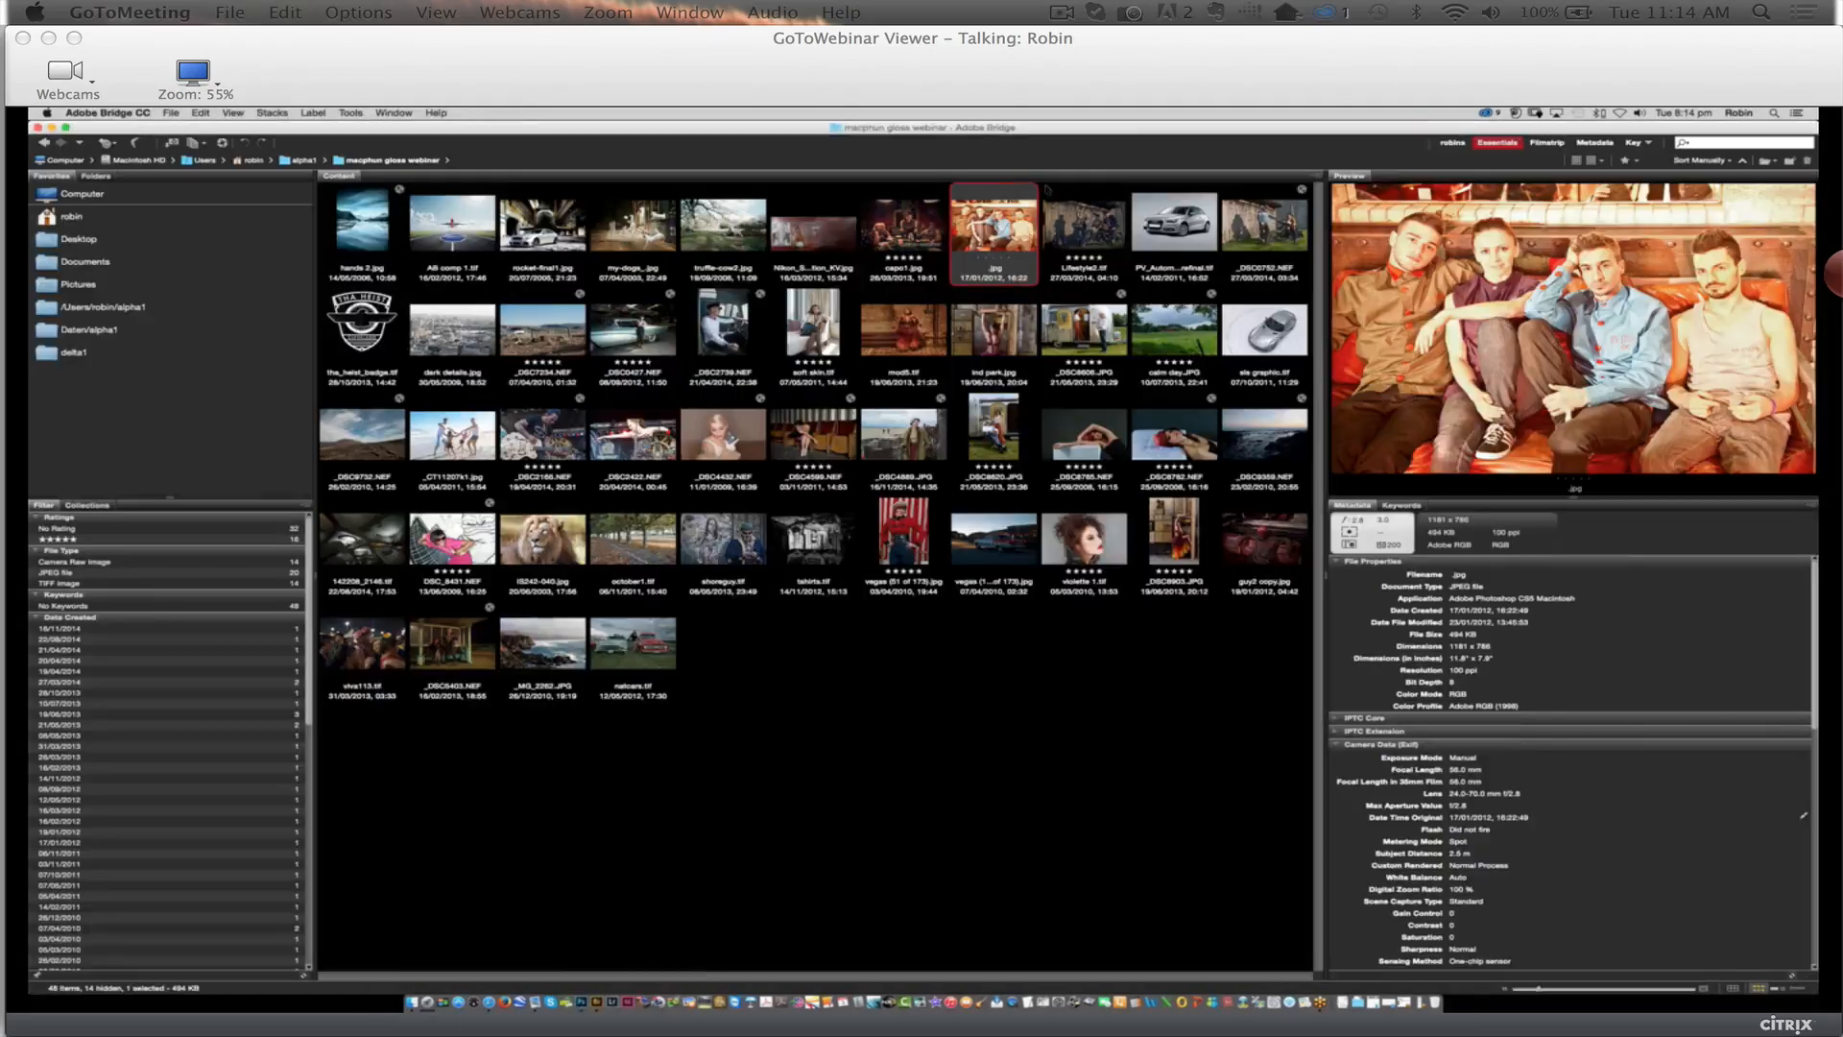
{"action": "double_click", "coordinate": [1097, 238]}
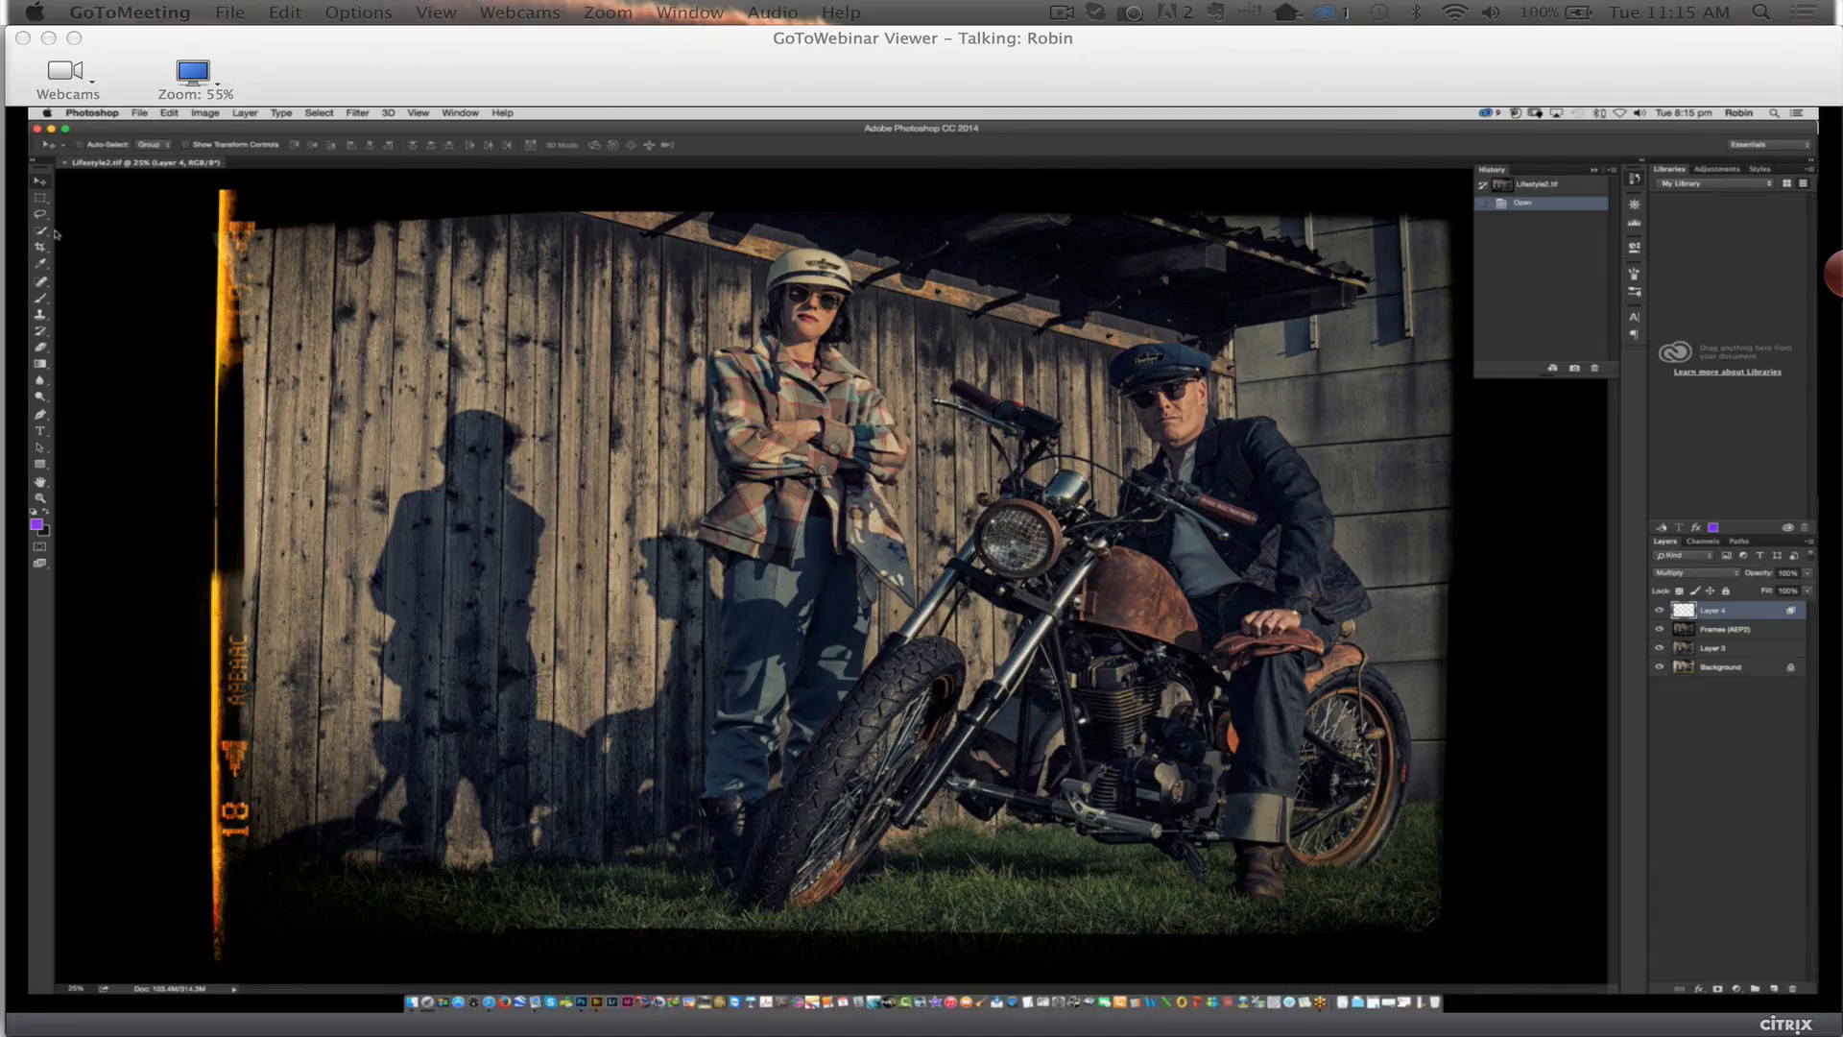
Close Lifestyle2.tif and open PV_Automotive_A1_3_4_Front_Basis_prefinal.tif from Adobe Bridge
{"action": "left_click", "coordinate": [68, 165]}
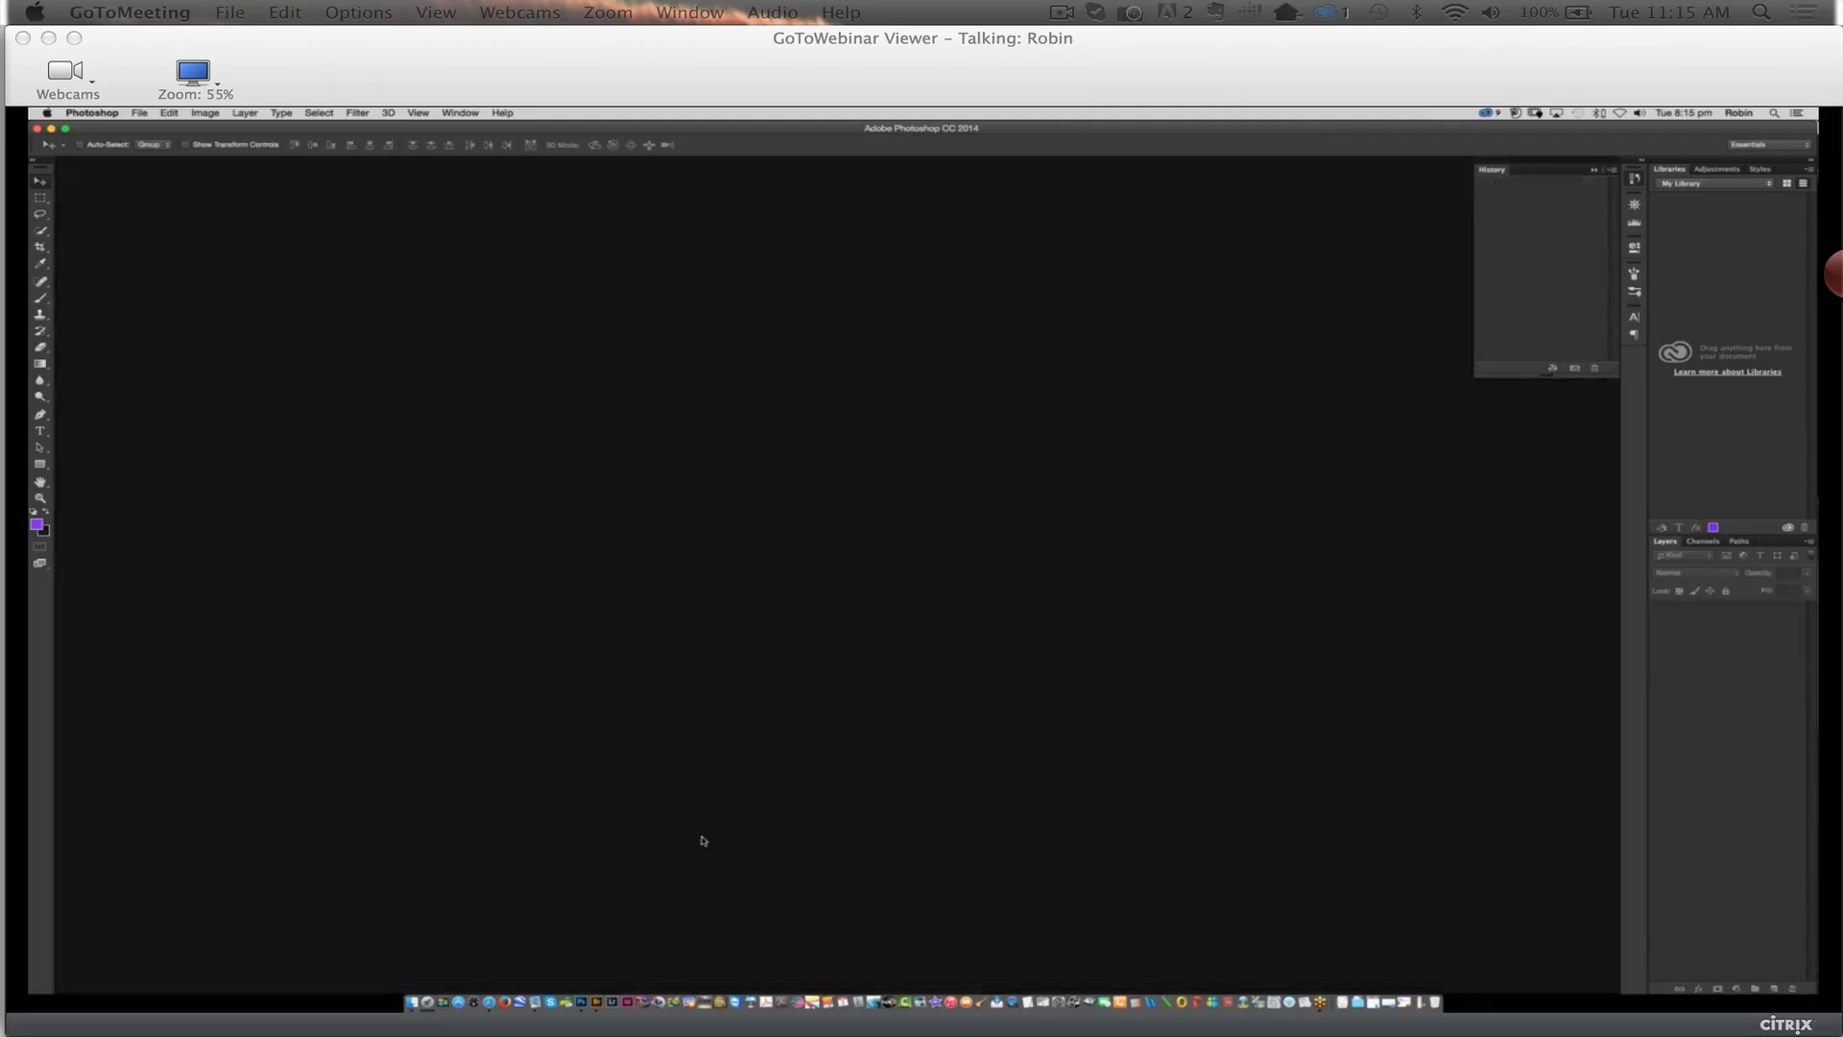
{"action": "left_click", "coordinate": [593, 995]}
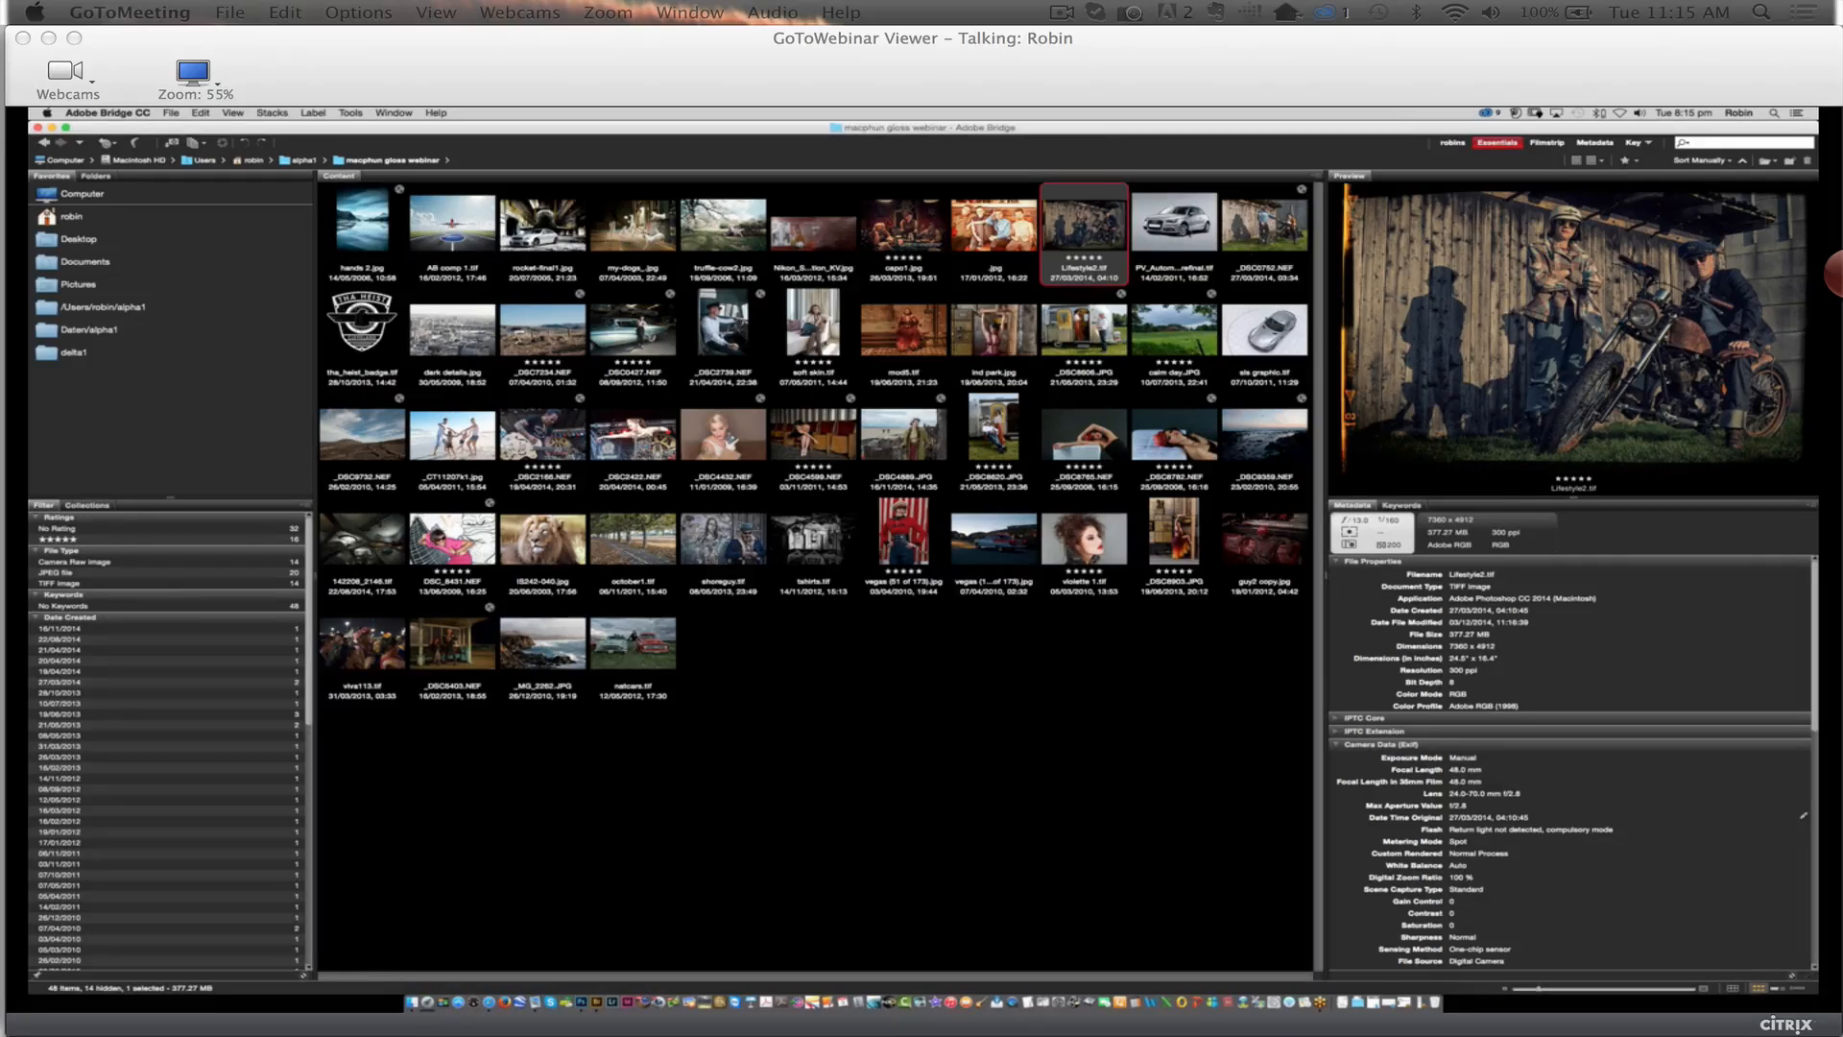
{"action": "left_click", "coordinate": [1185, 233]}
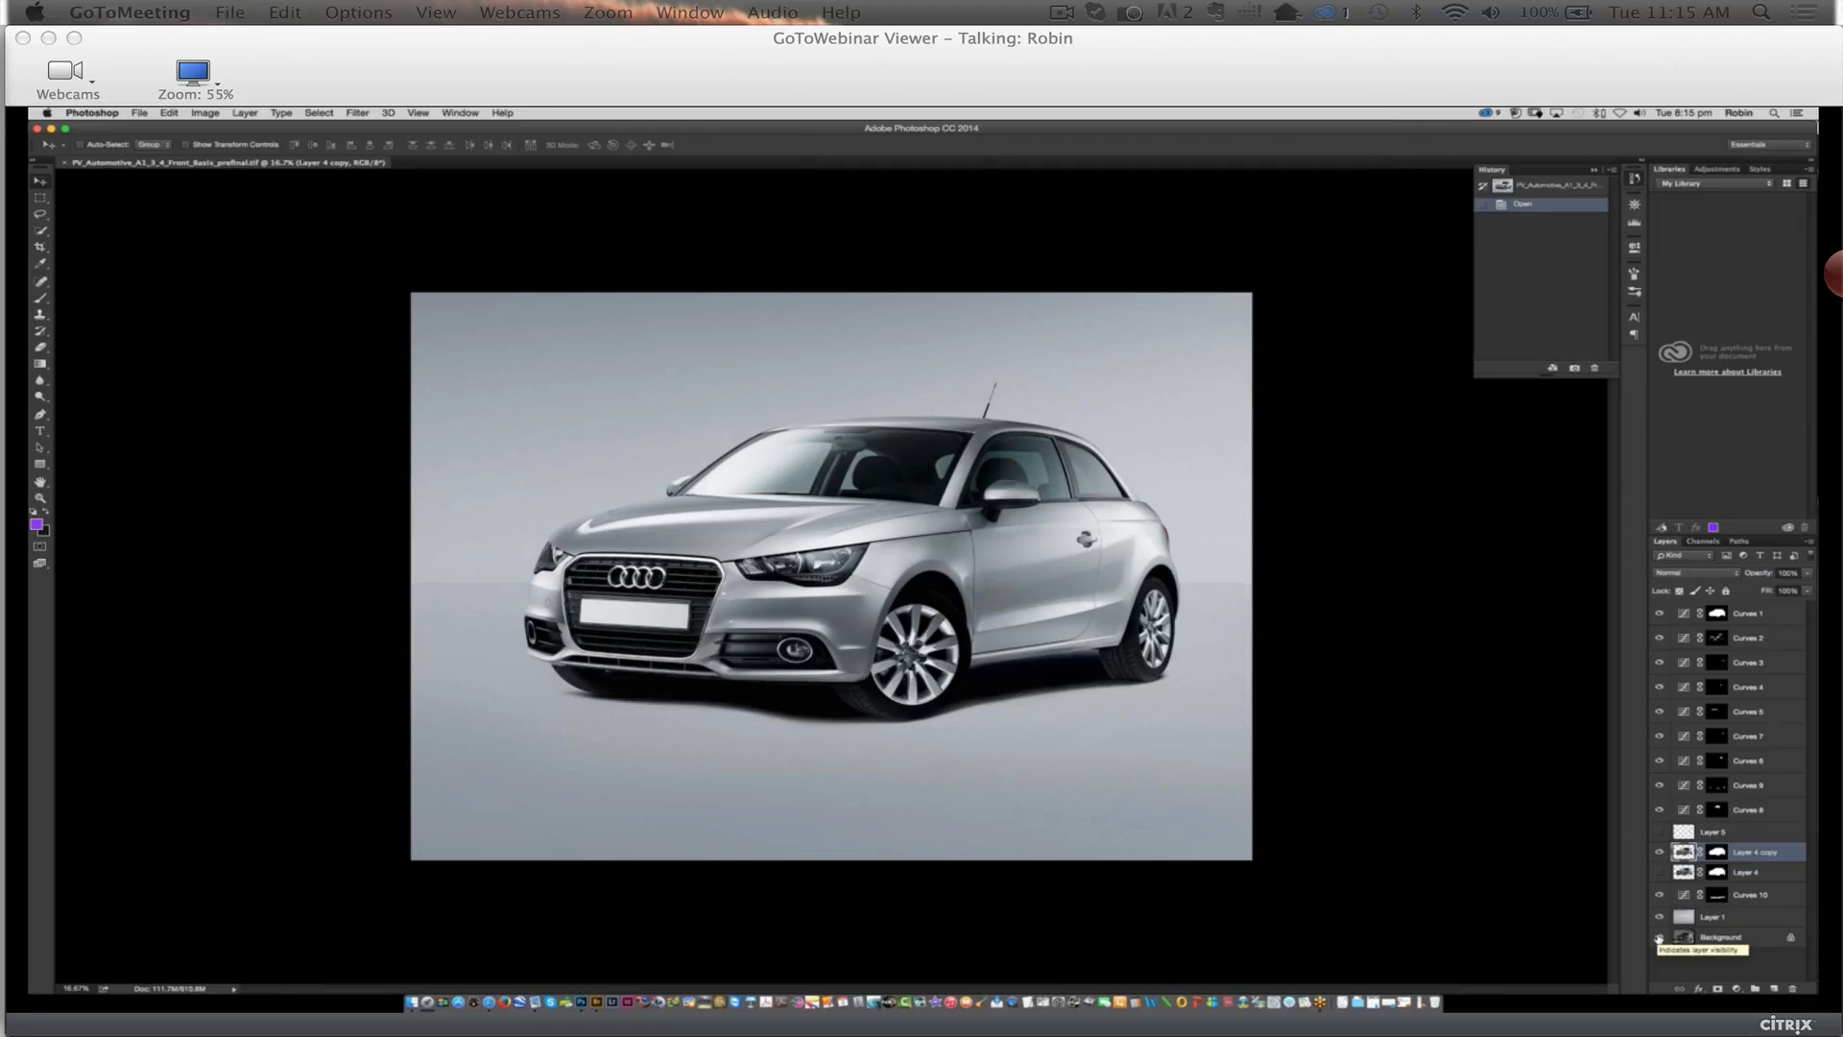
Compare the car retouch with its original by isolating the Background layer, then restore all layers and toggle Layer 4 copy off and on
{"action": "left_click", "coordinate": [1658, 938]}
{"action": "left_click", "coordinate": [1659, 938], "text": "alt"}
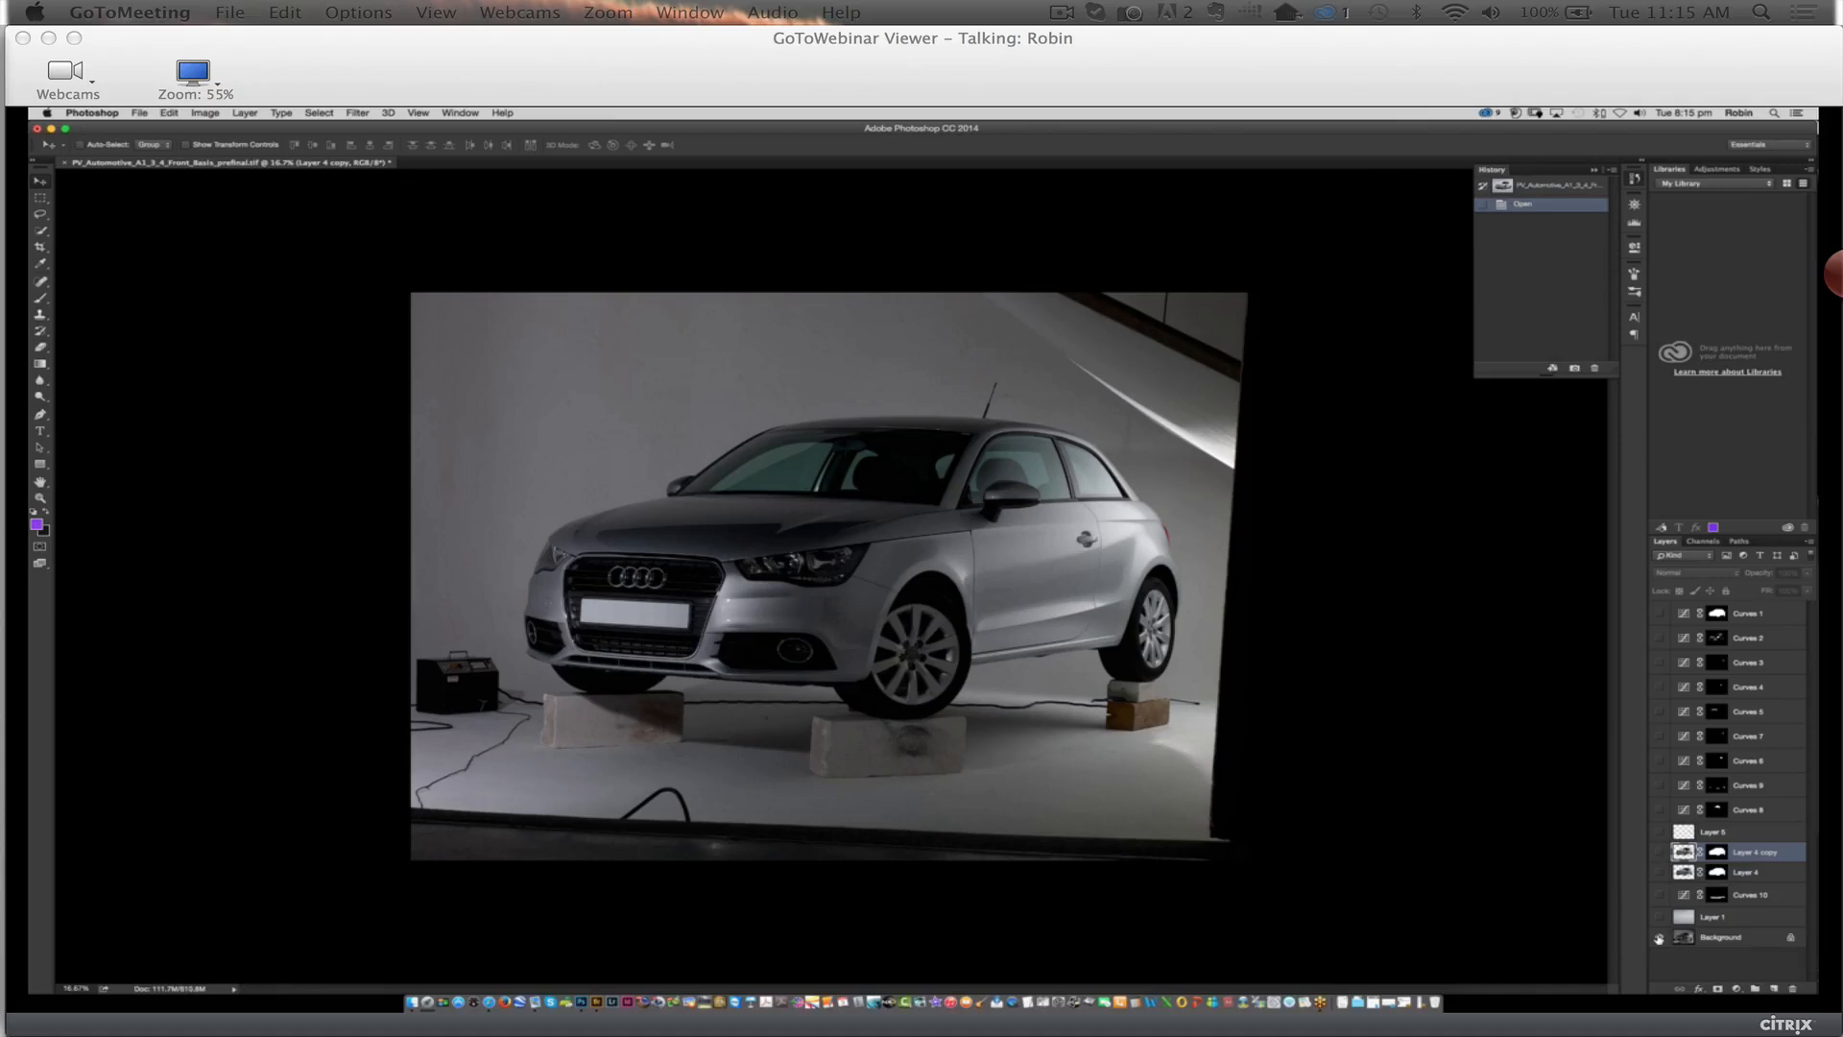
{"action": "left_click", "coordinate": [1659, 938], "text": "alt"}
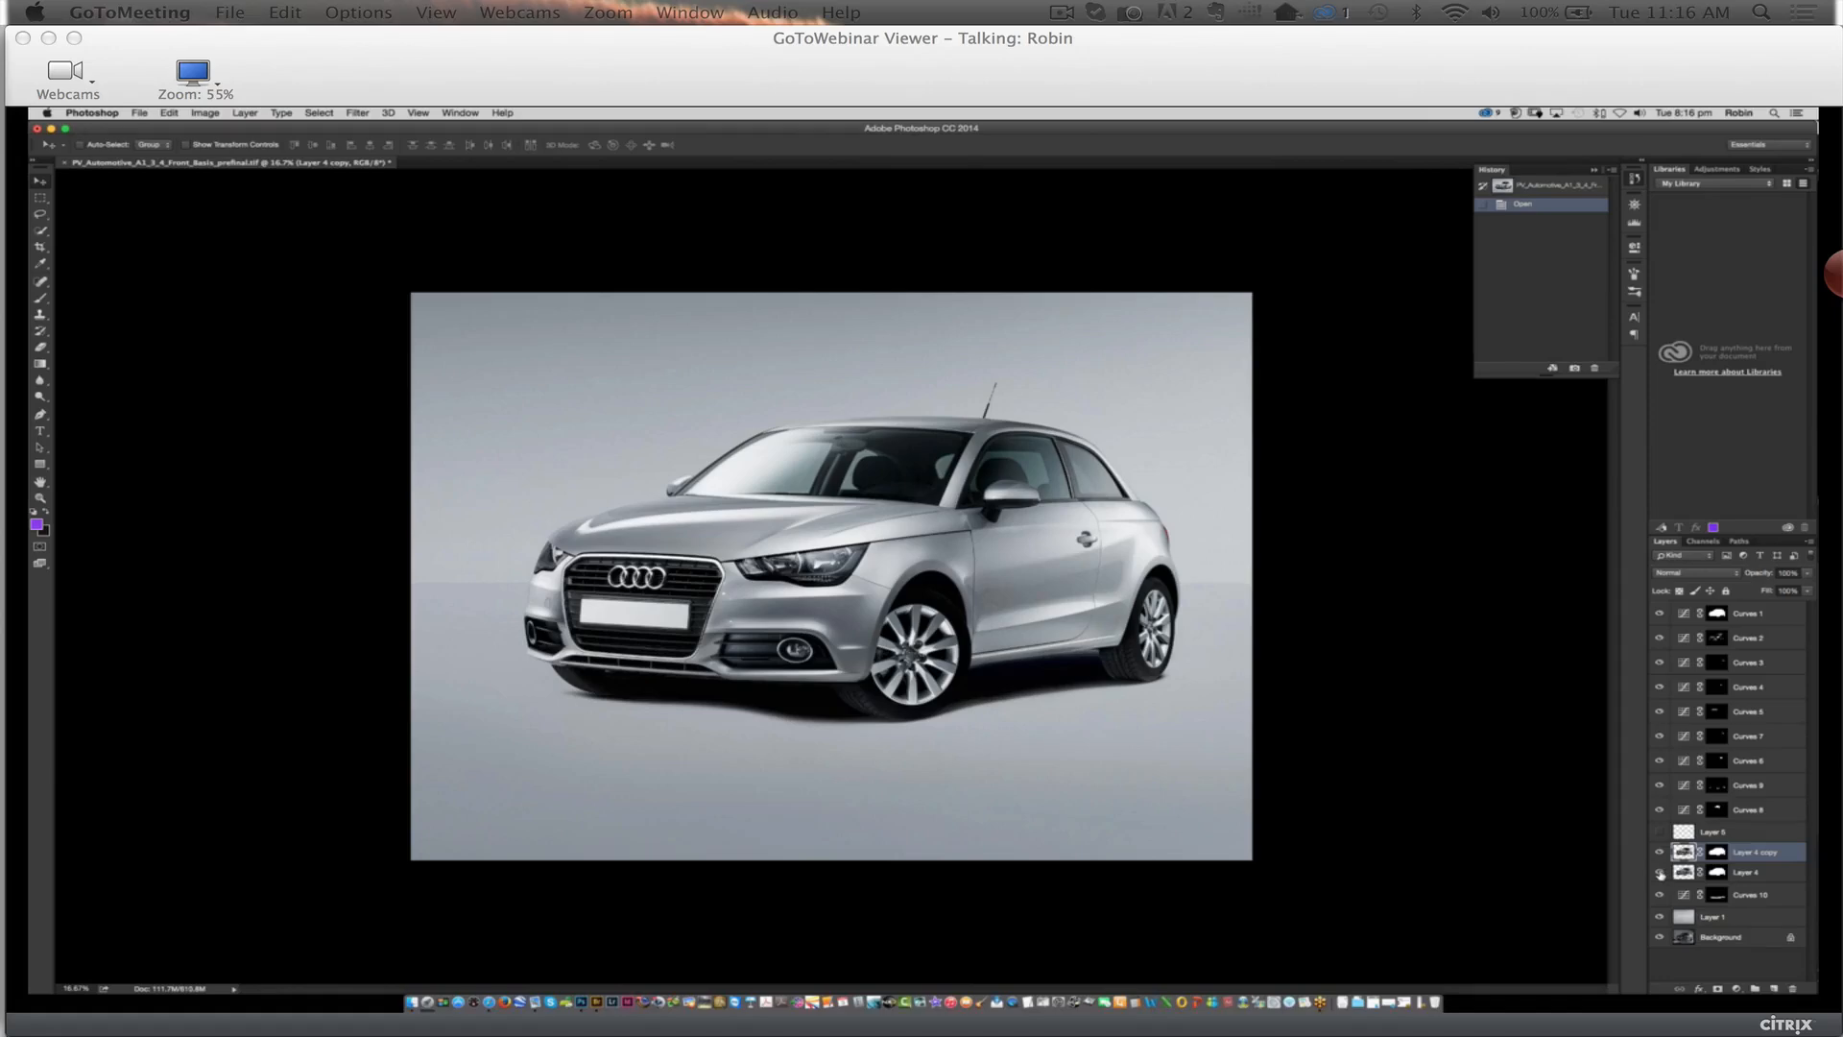
{"action": "left_click", "coordinate": [1659, 852]}
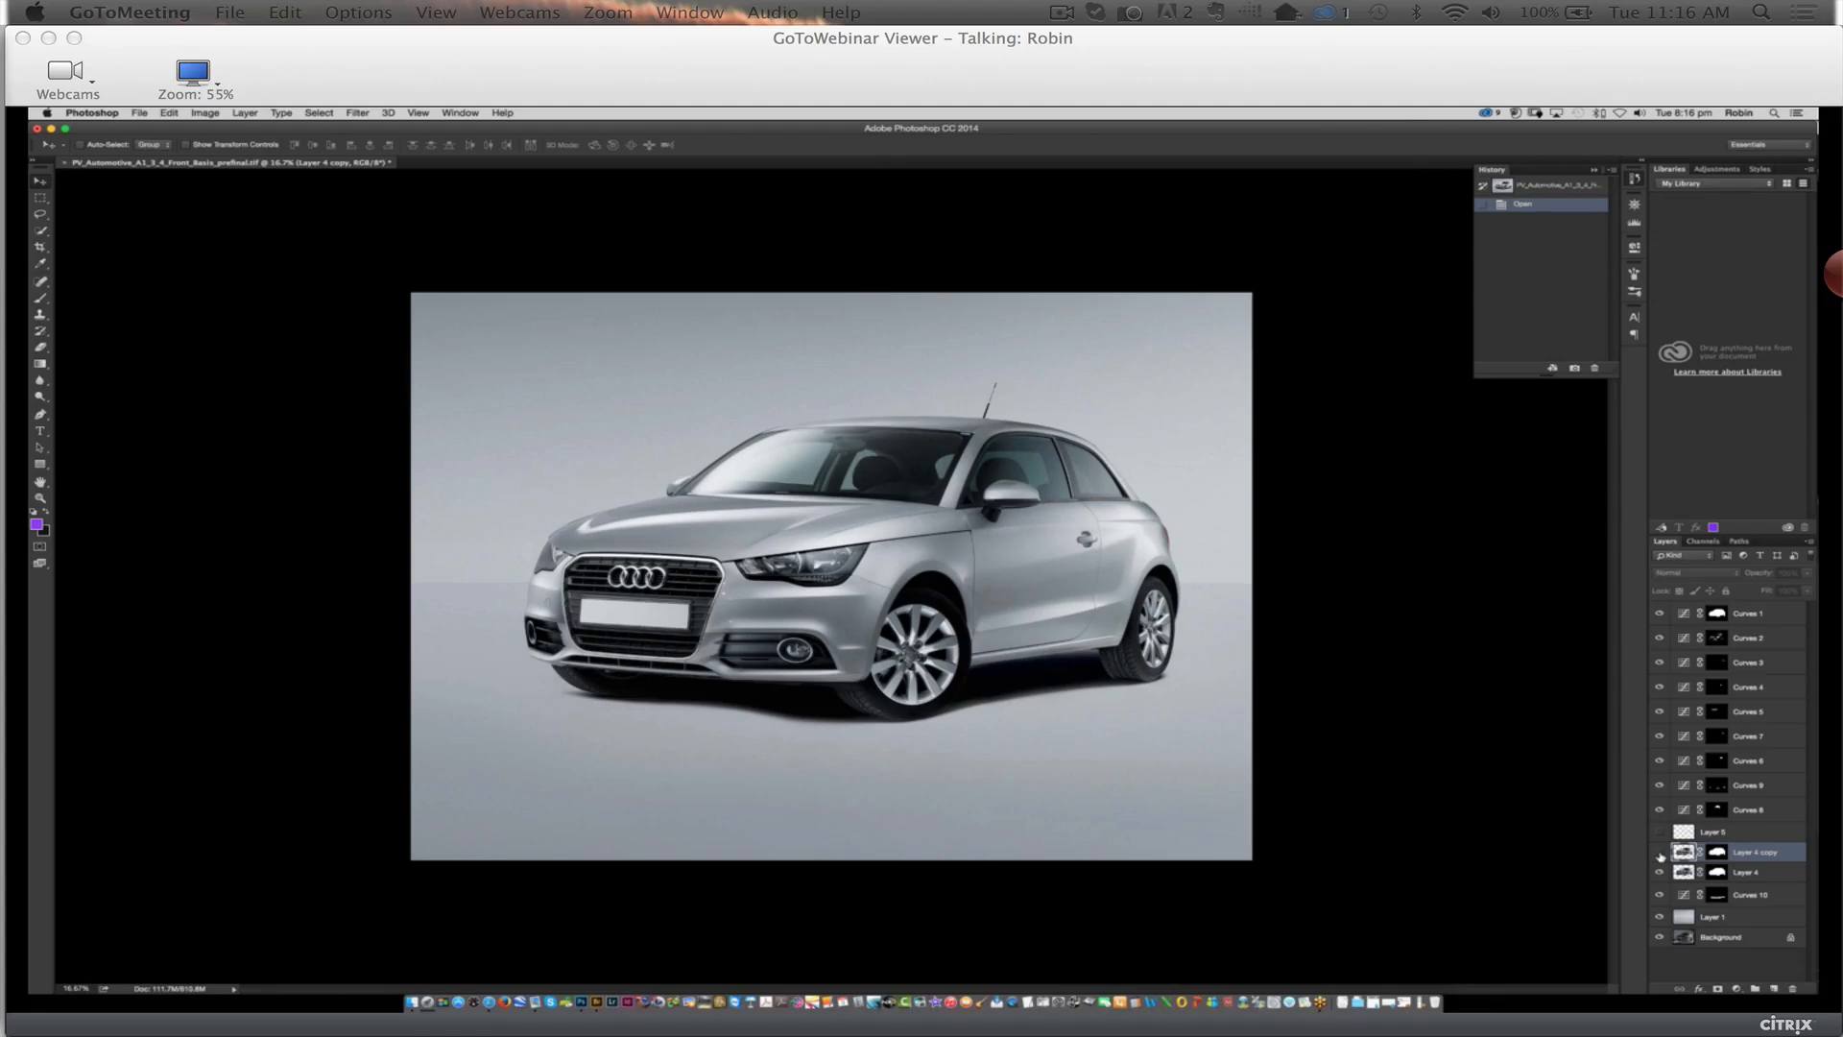
{"action": "left_click", "coordinate": [1659, 853]}
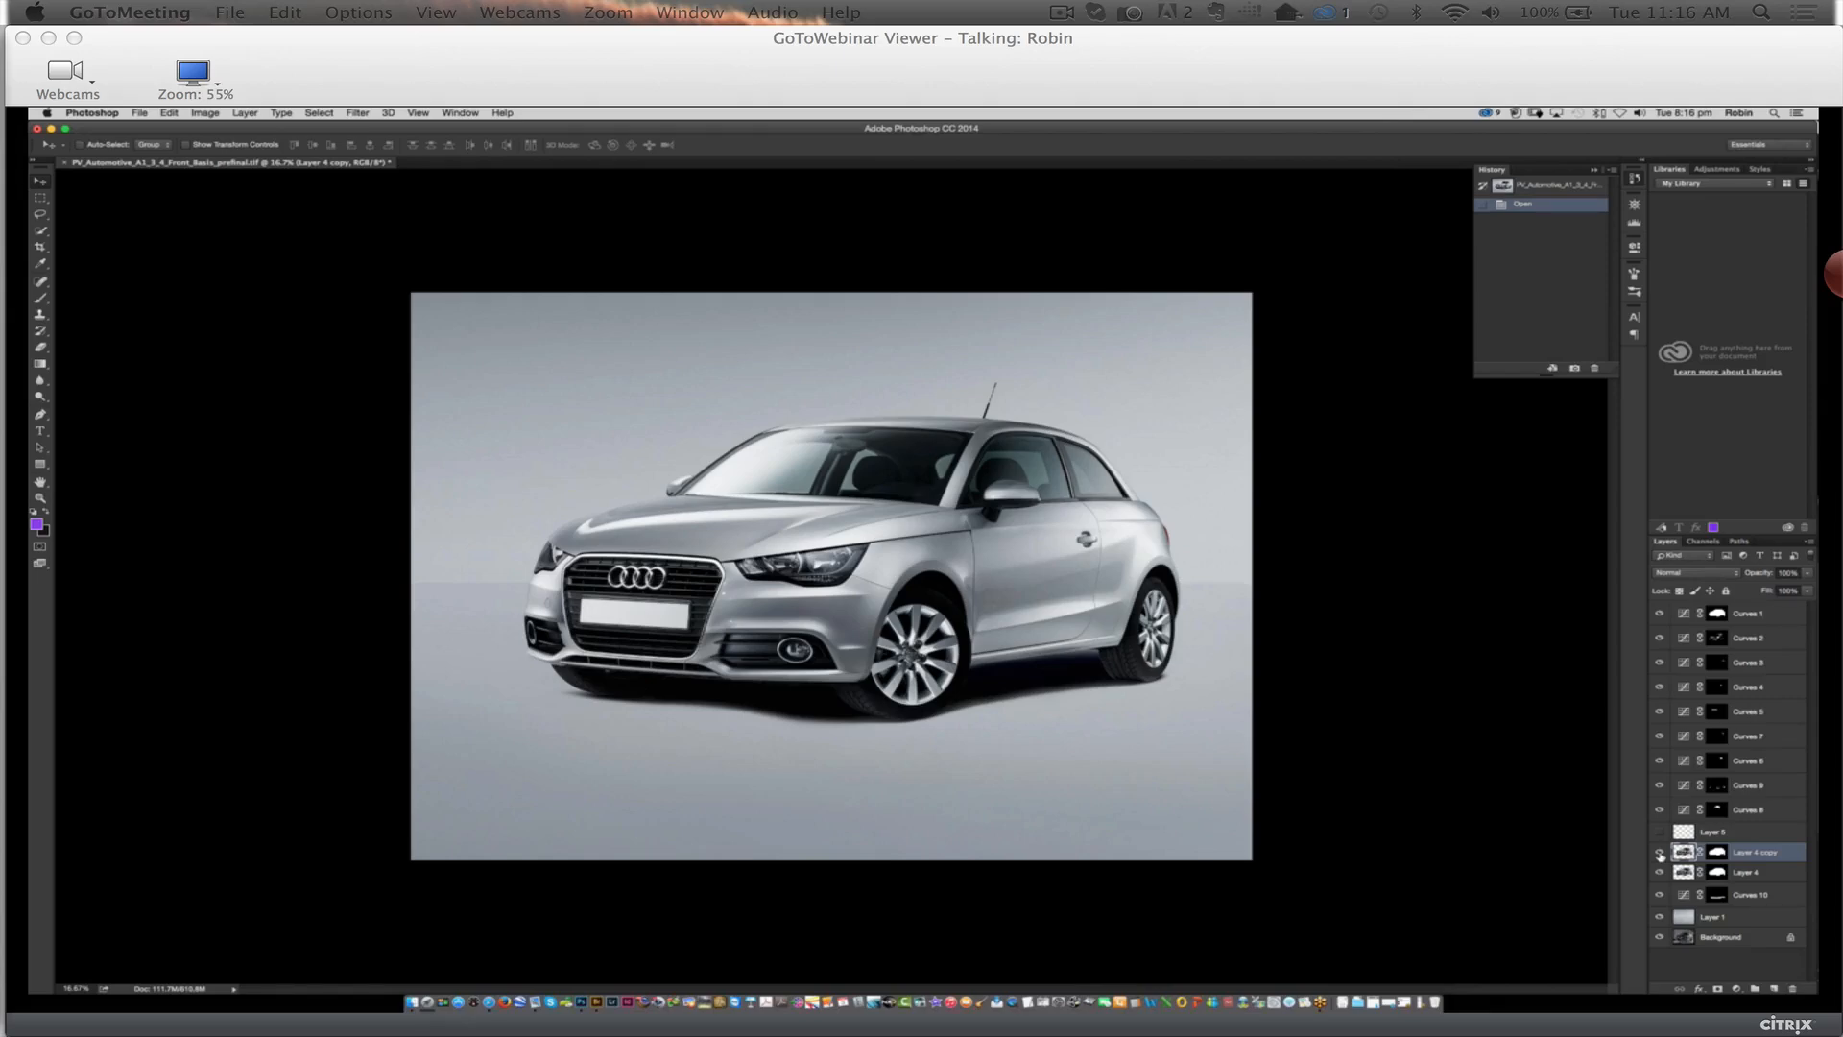
Close the car file without saving, and open _DSC0752.NEF from Adobe Bridge through Camera Raw into Photoshop
{"action": "left_click", "coordinate": [65, 163]}
{"action": "left_click", "coordinate": [876, 399]}
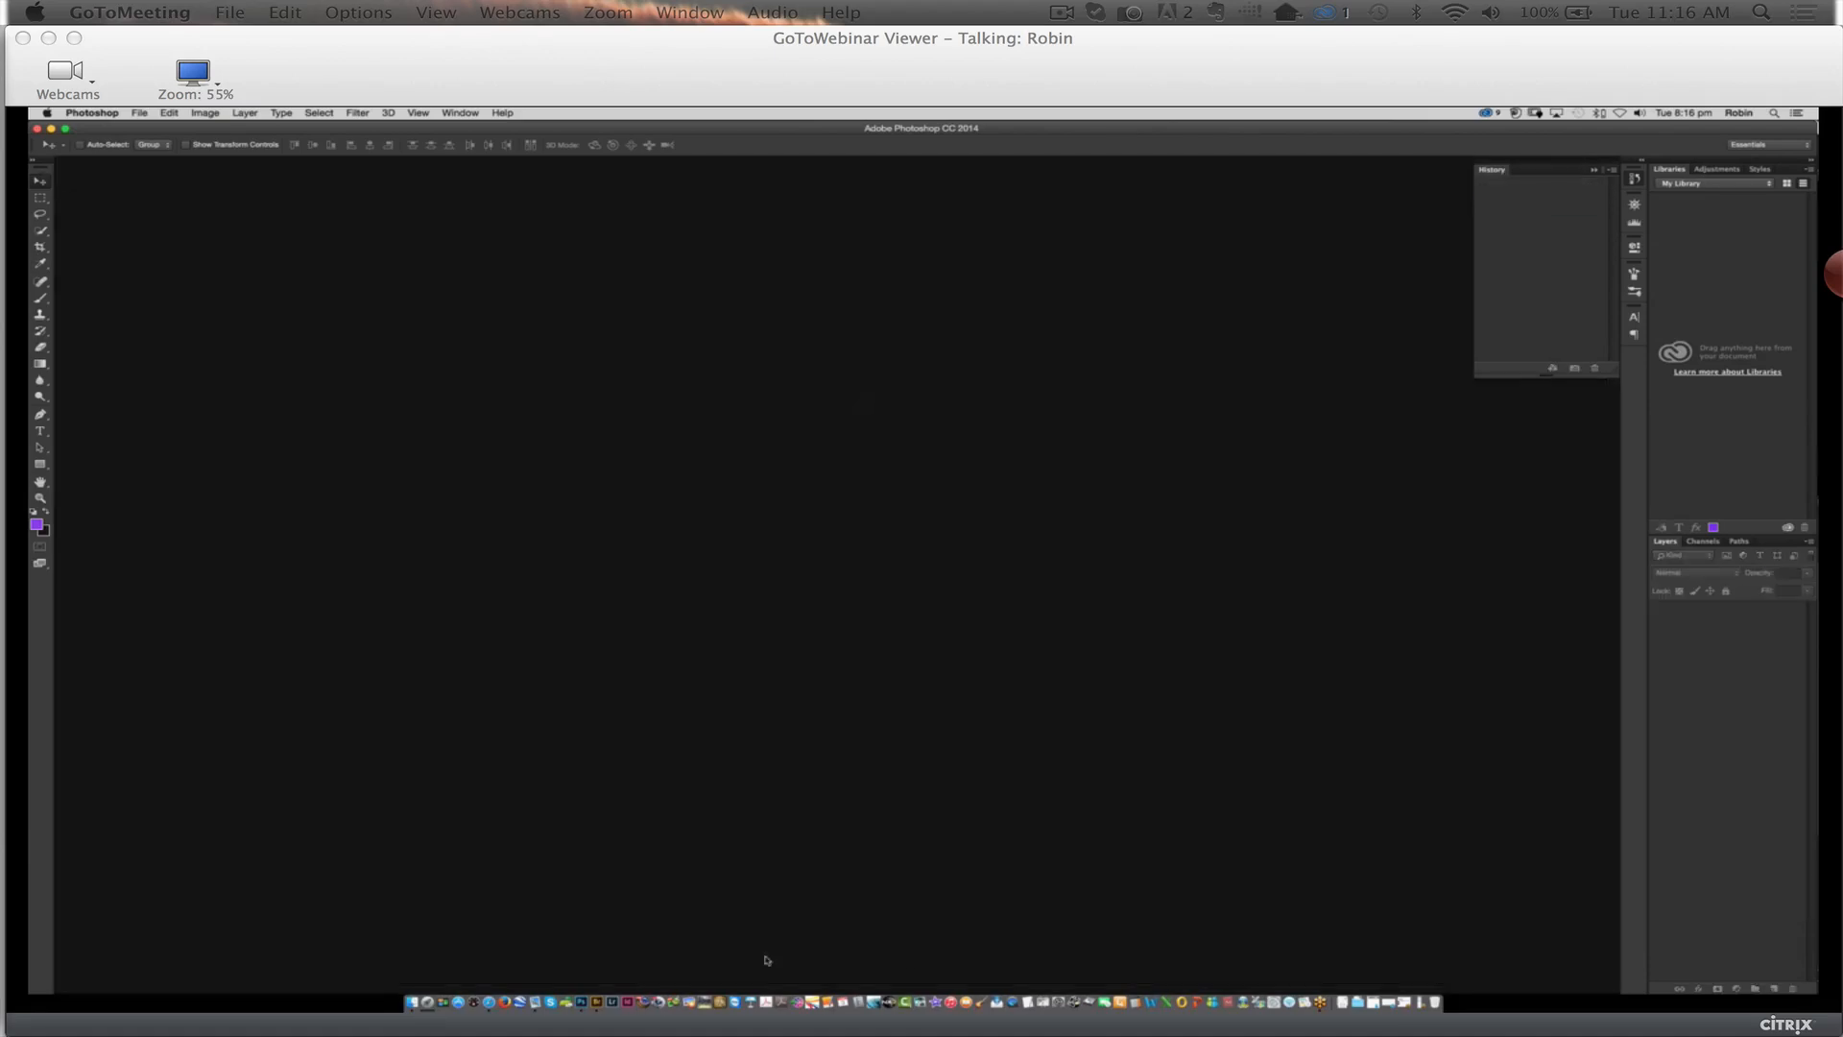
{"action": "left_click", "coordinate": [617, 995]}
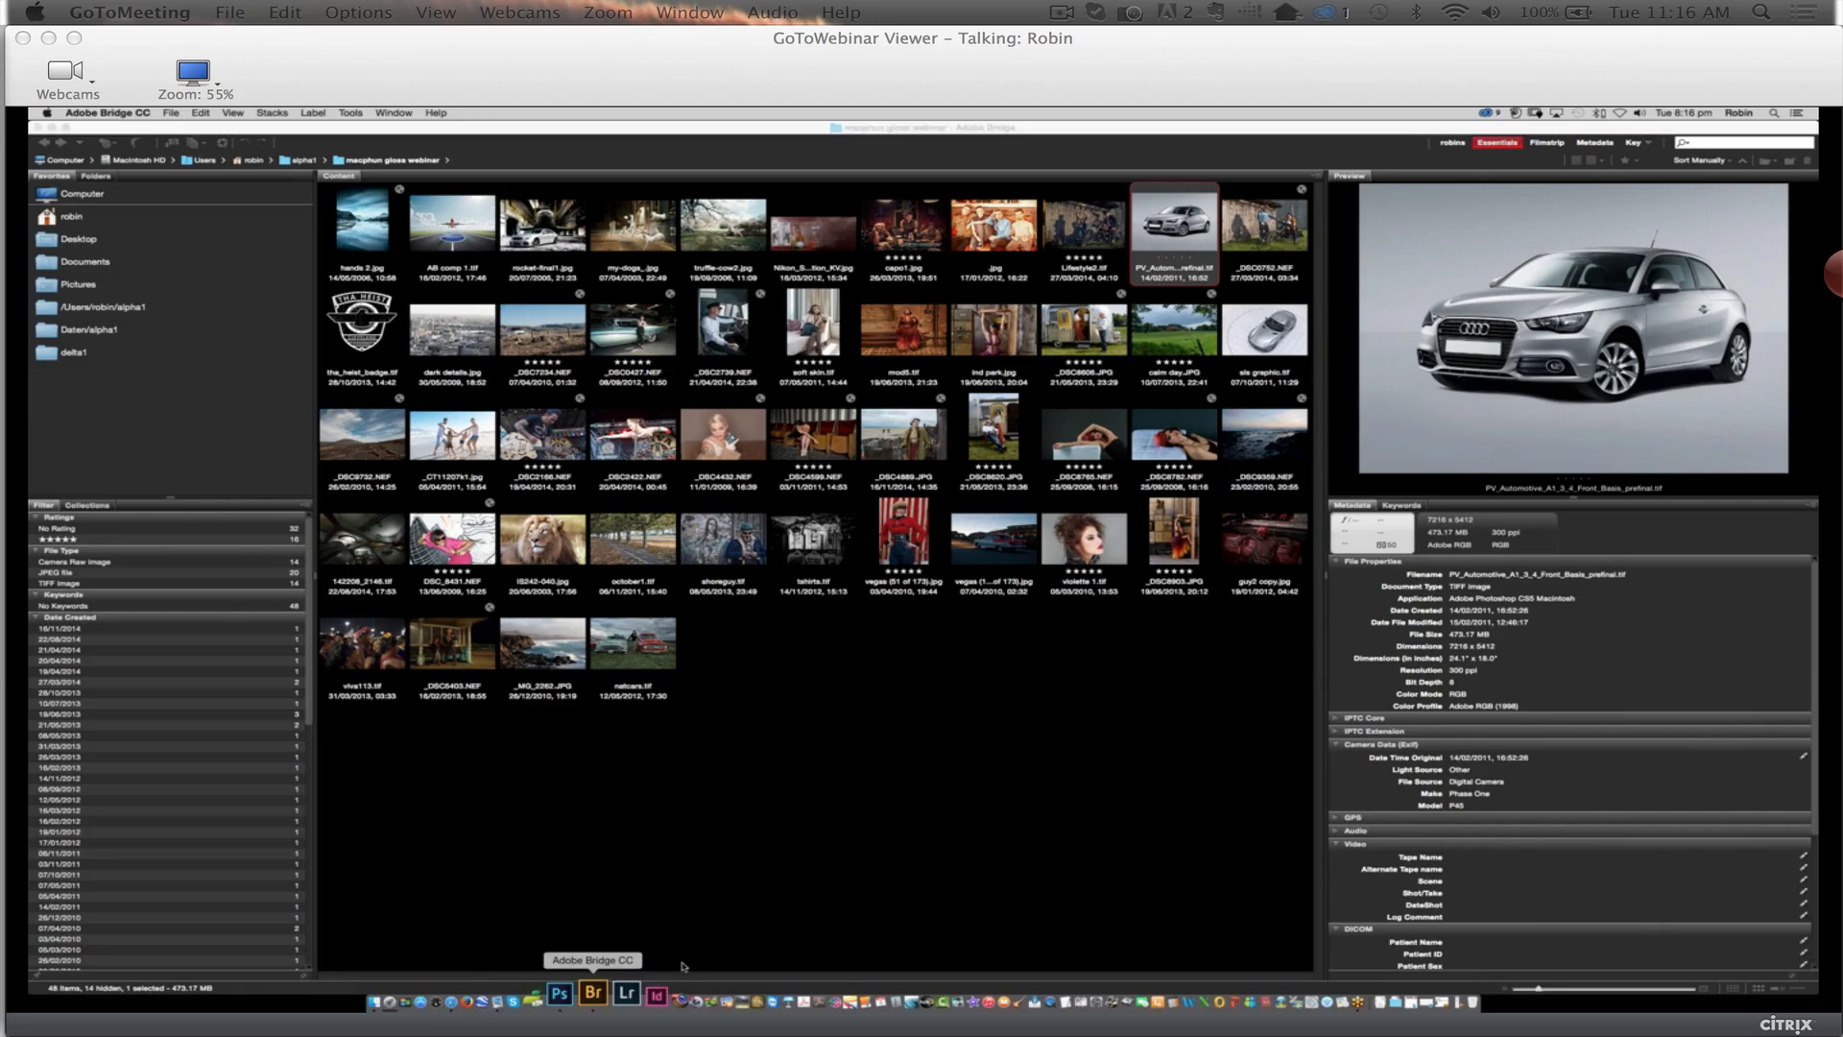
{"action": "left_click", "coordinate": [1264, 223]}
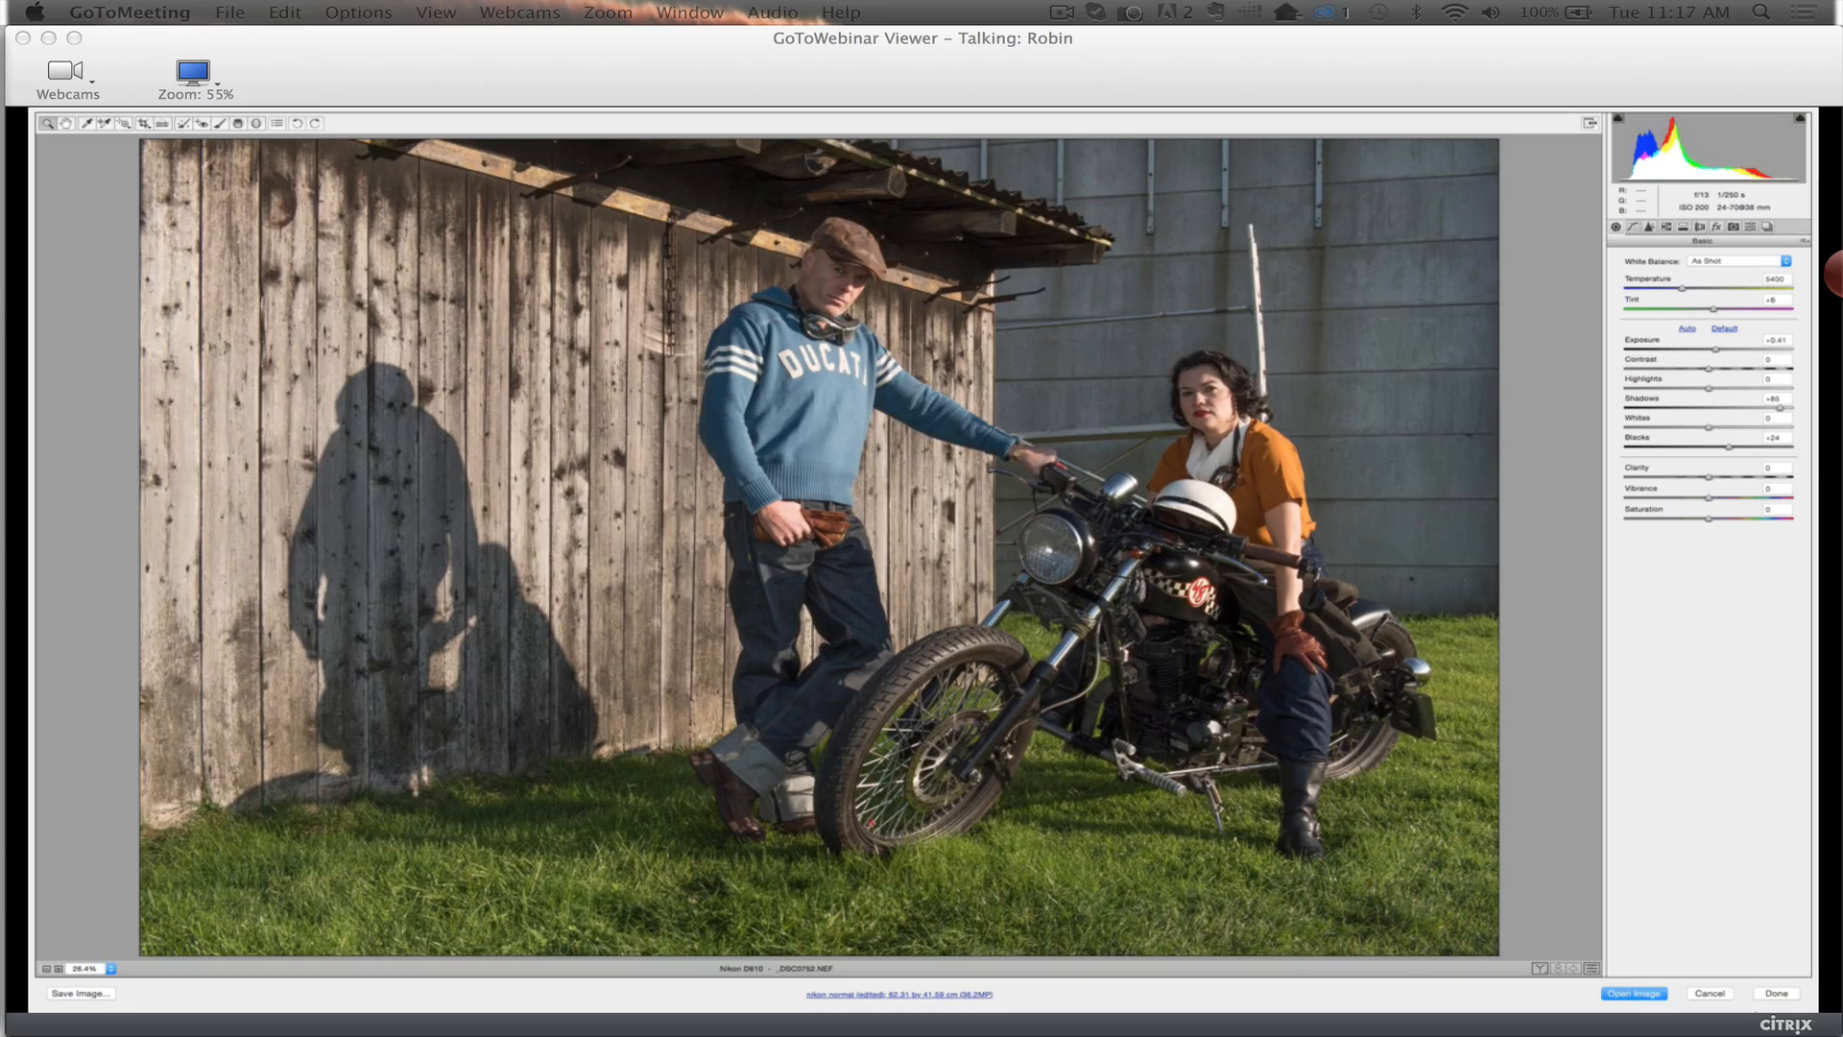
{"action": "left_click", "coordinate": [1653, 995]}
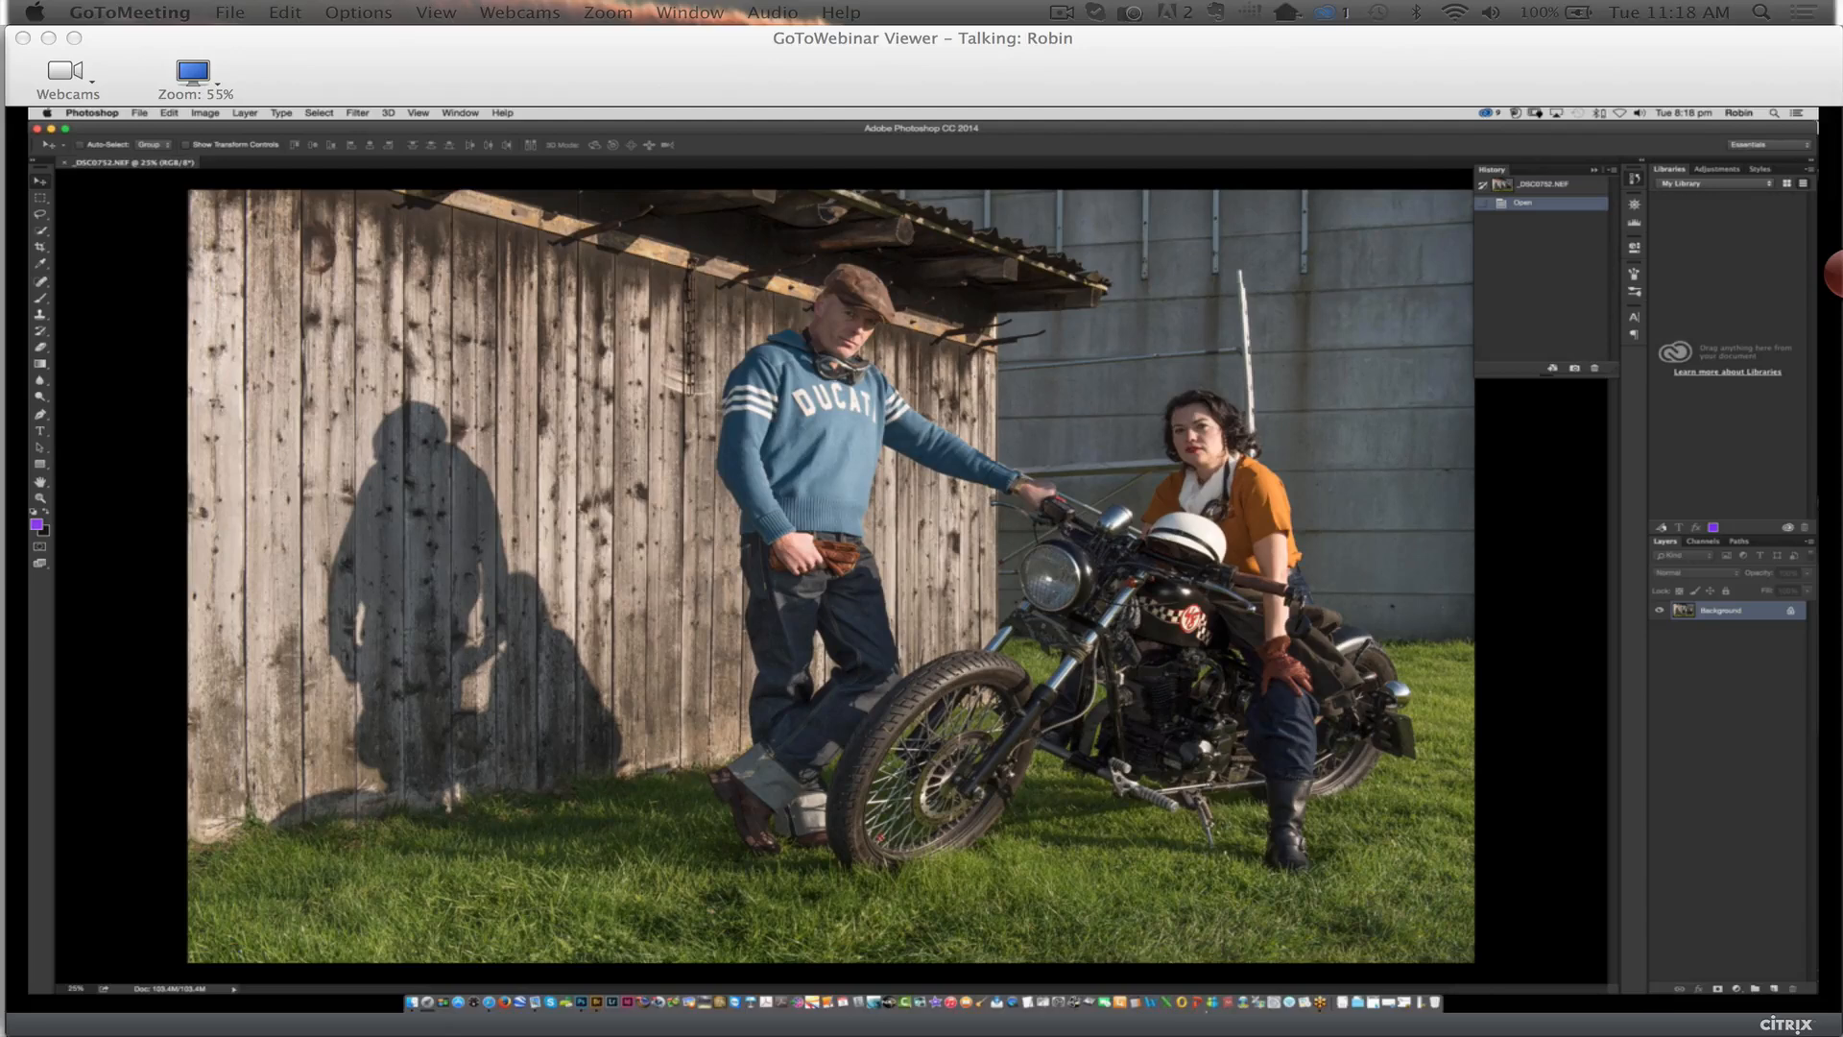
Open the motorcycle photo in Macphun's Intensify Pro filter and show the before and after versions side by side
{"action": "left_click", "coordinate": [359, 113]}
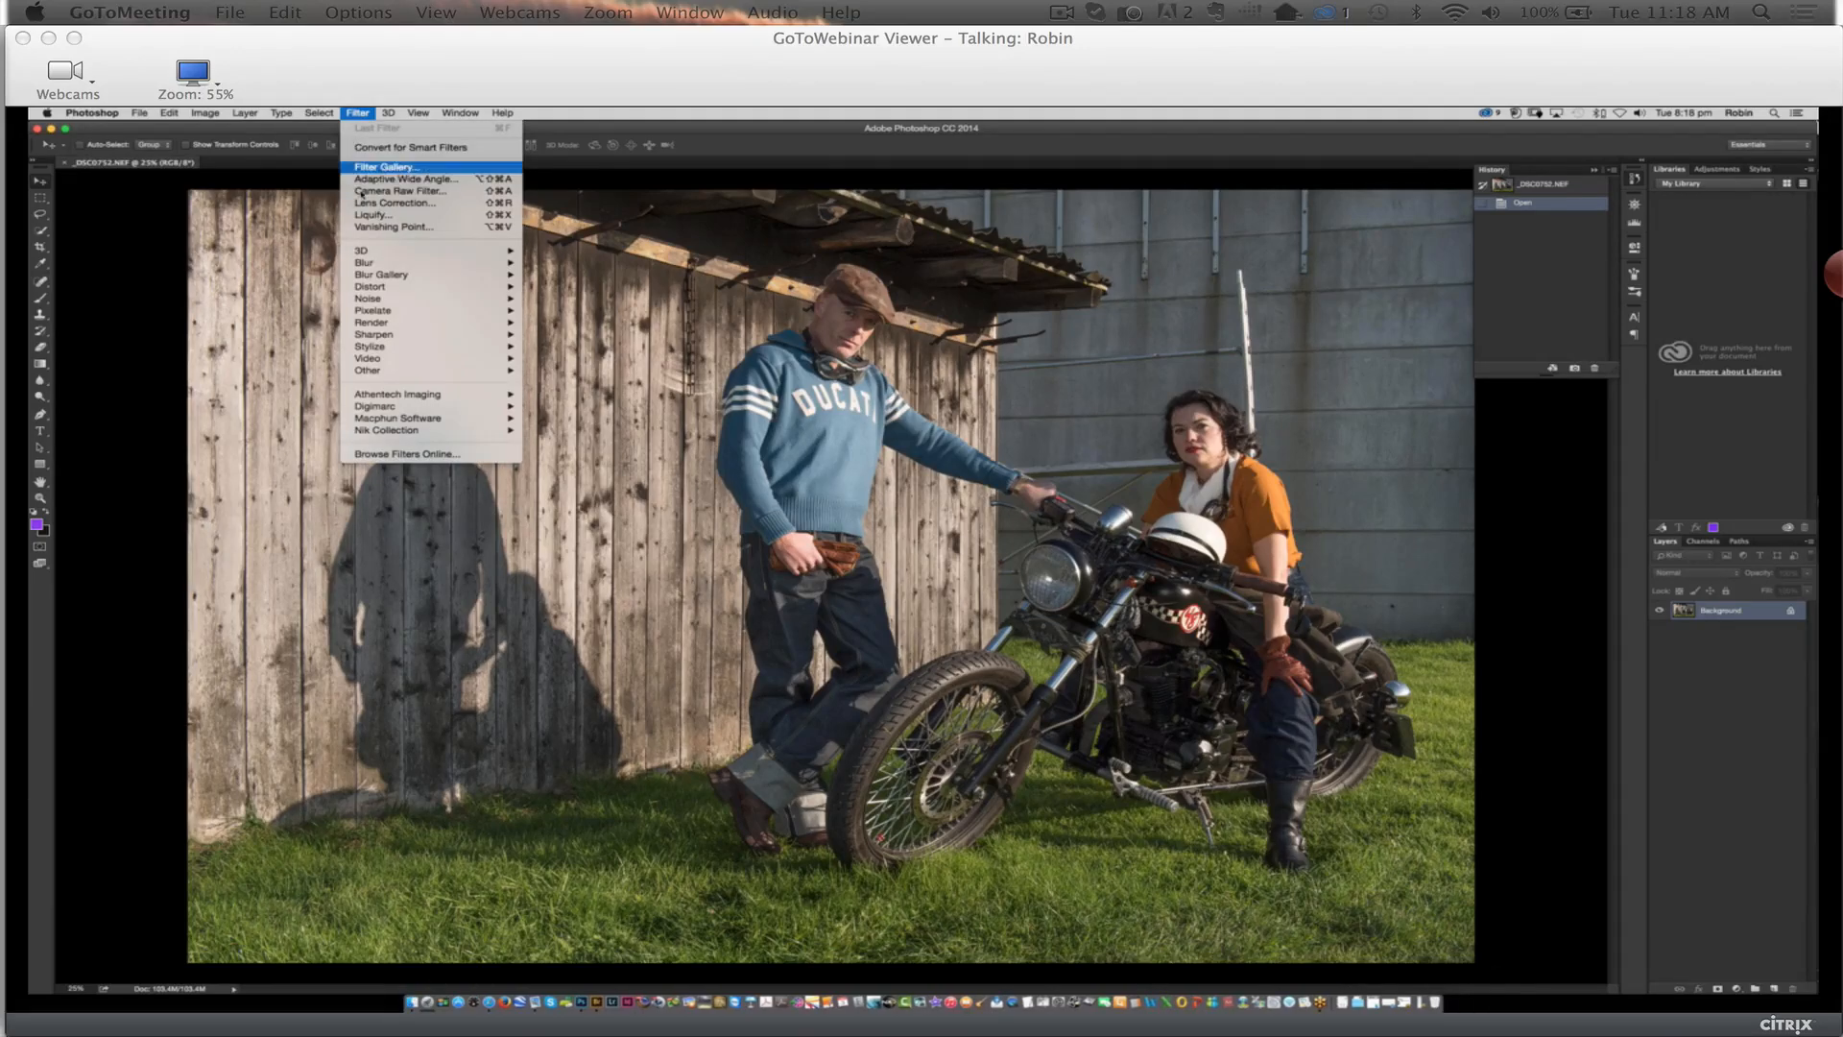
{"action": "mouse_move", "coordinate": [460, 419]}
{"action": "left_click", "coordinate": [587, 418]}
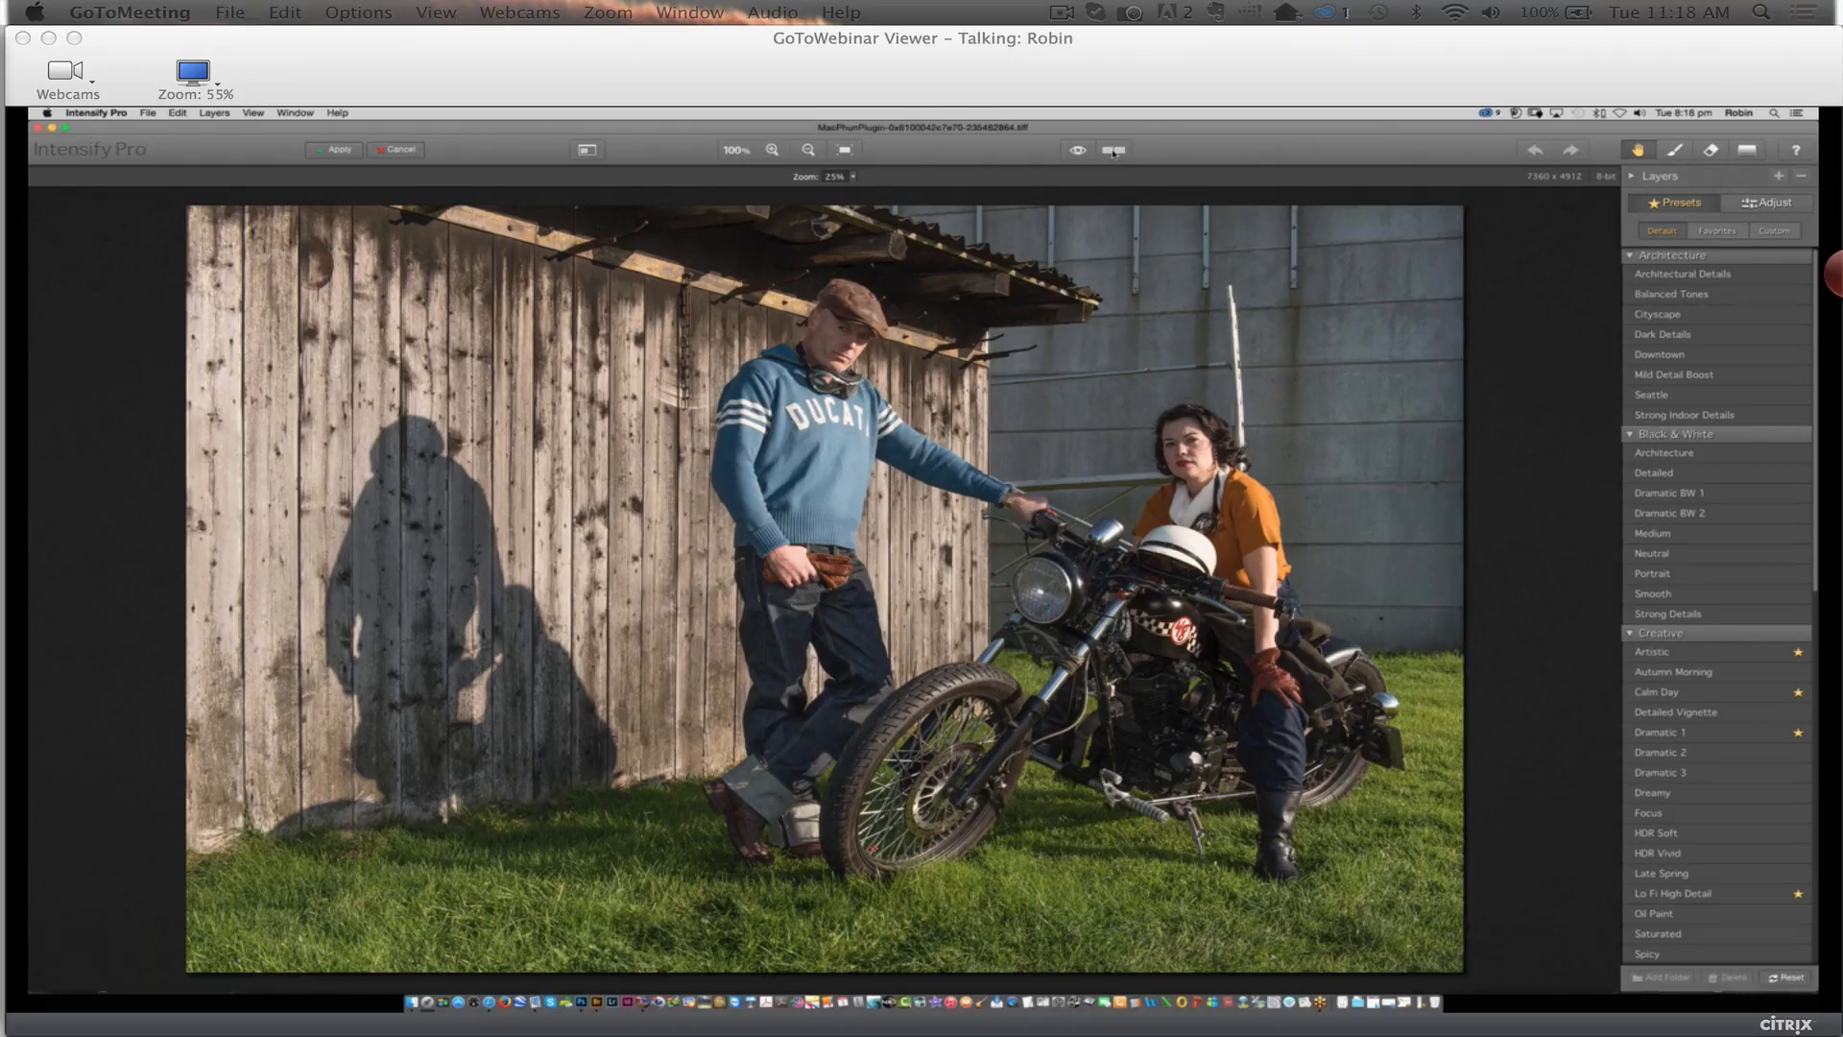
{"action": "left_click", "coordinate": [1113, 150]}
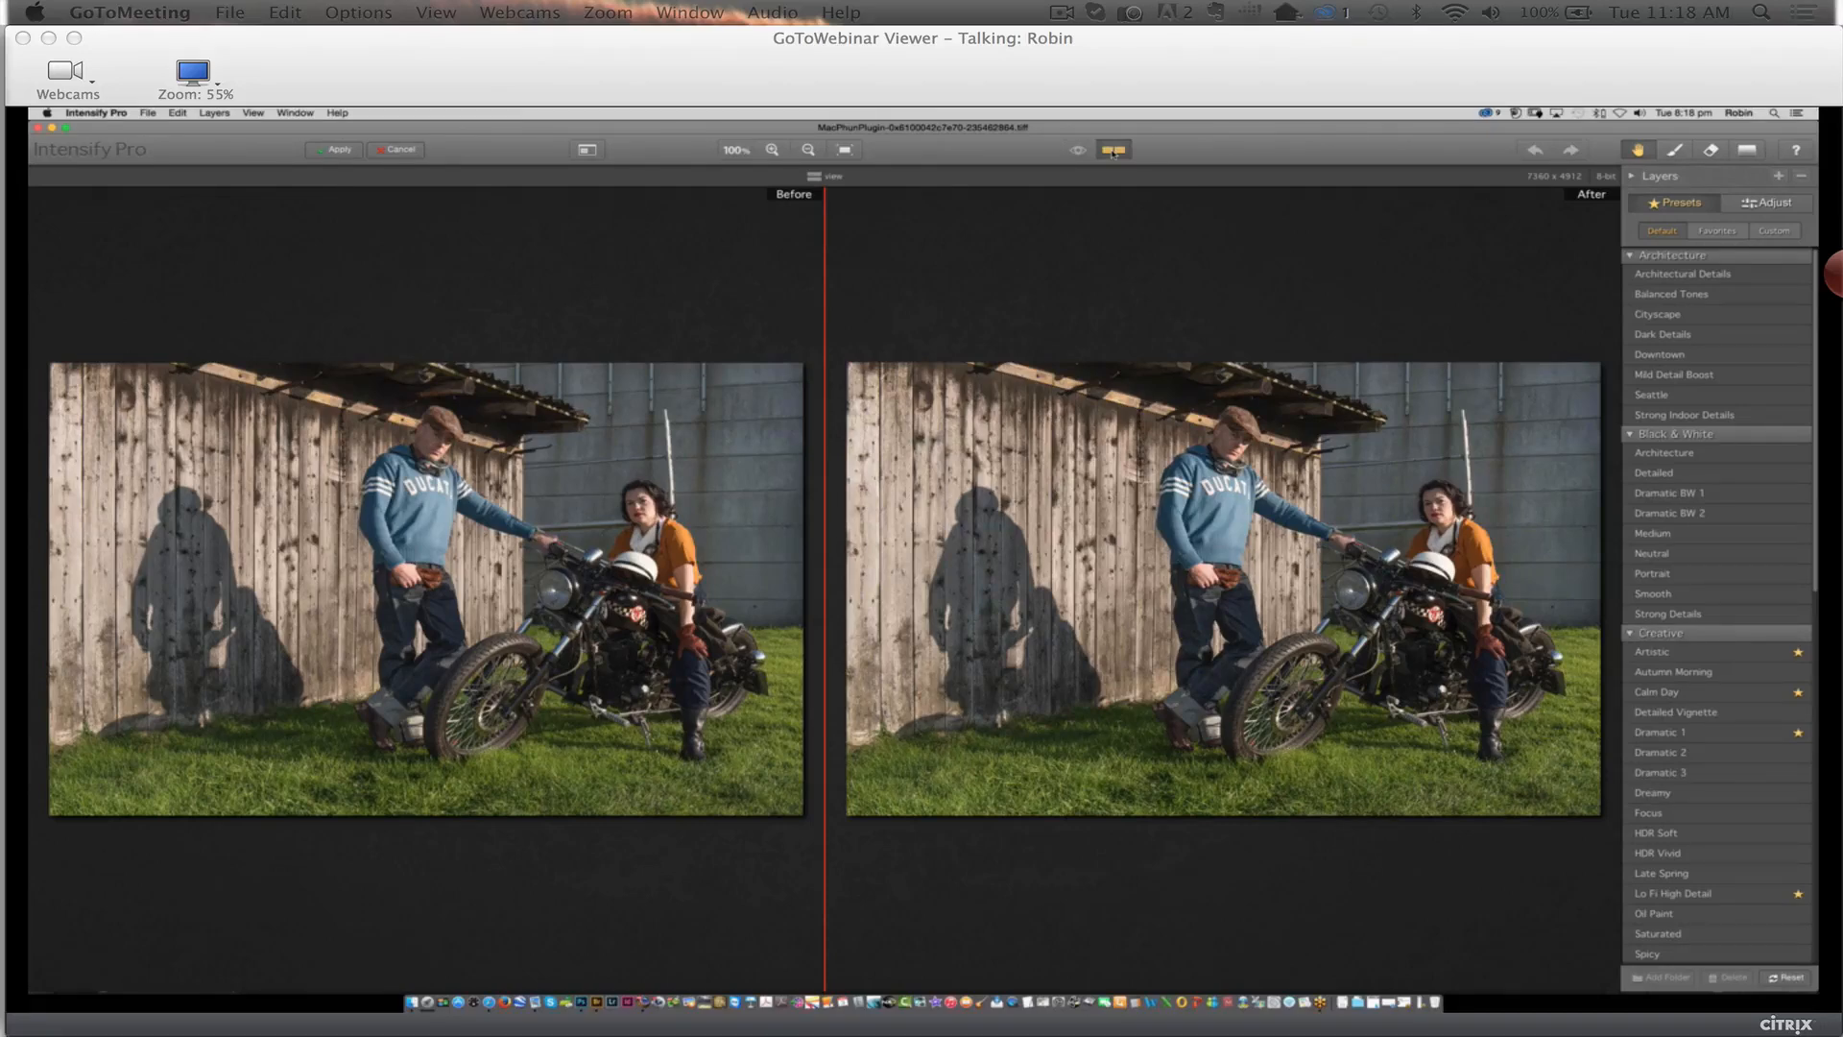
Try the Artistic preset on the photo, then apply the Calm Day preset from the Creative group instead
{"action": "left_click", "coordinate": [1707, 660]}
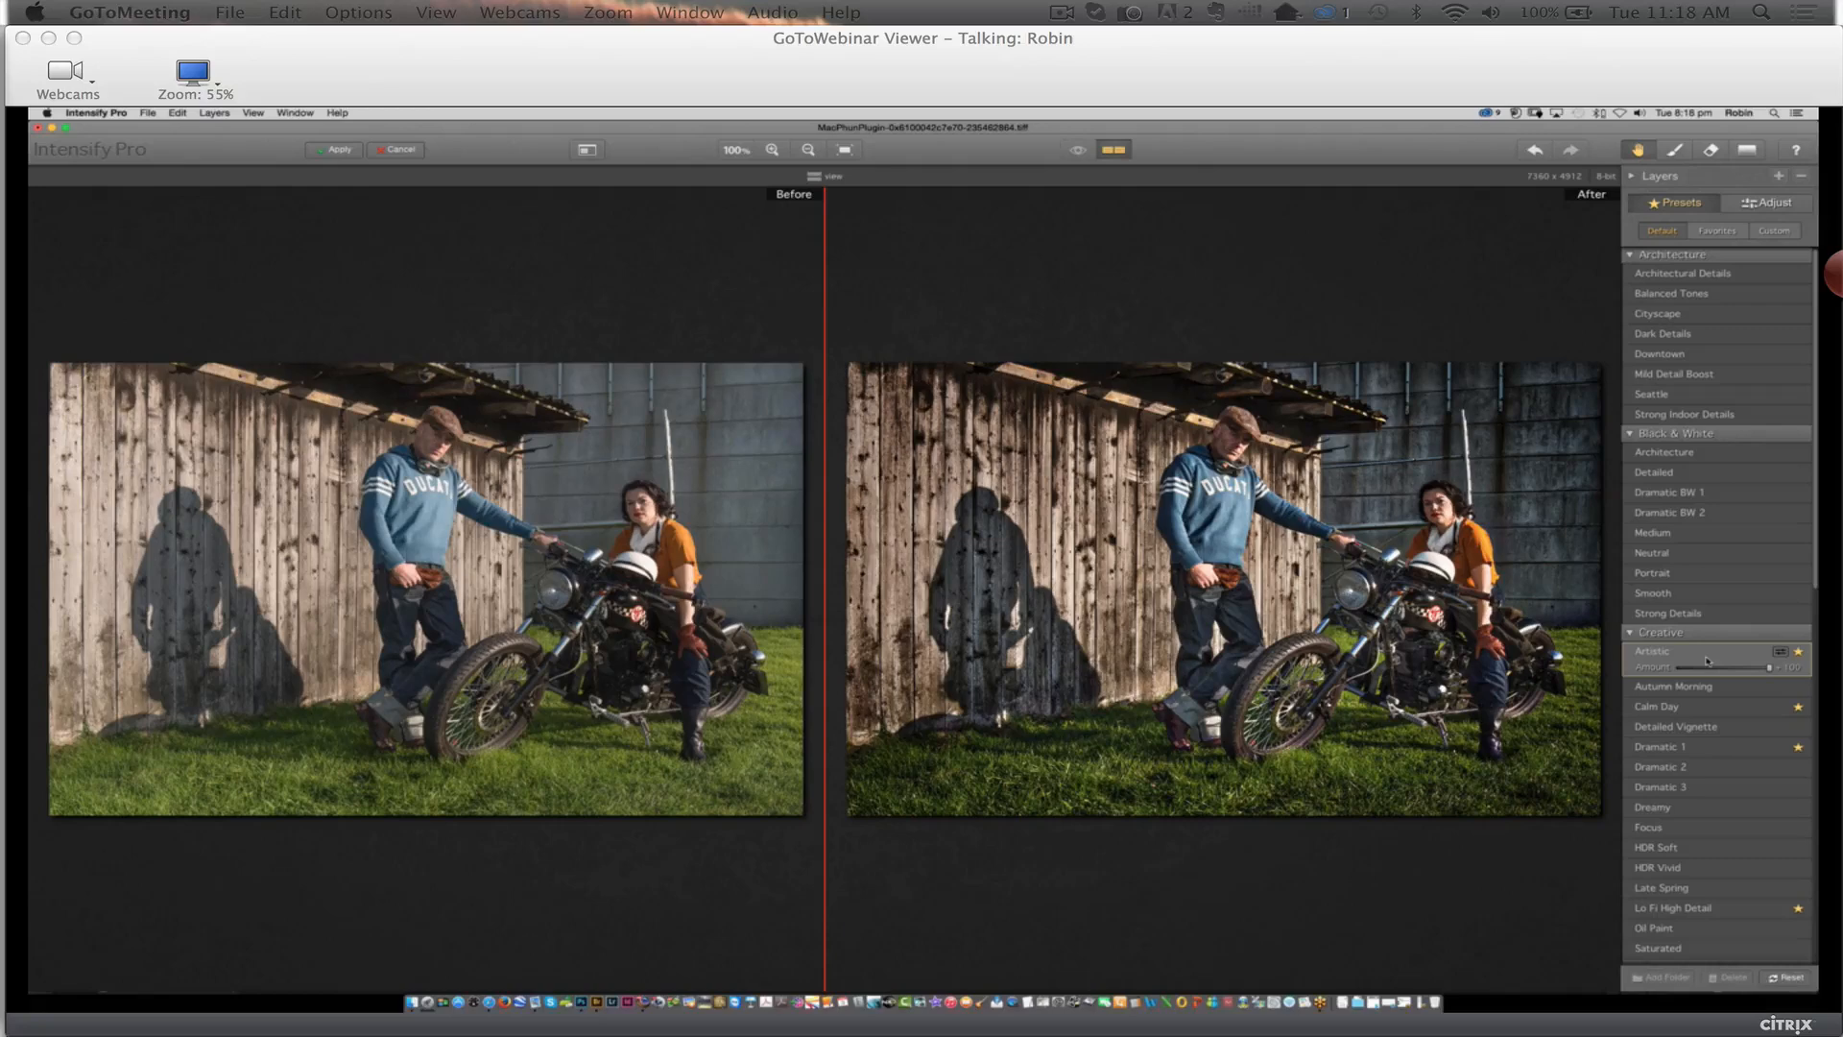
{"action": "left_click", "coordinate": [1693, 711]}
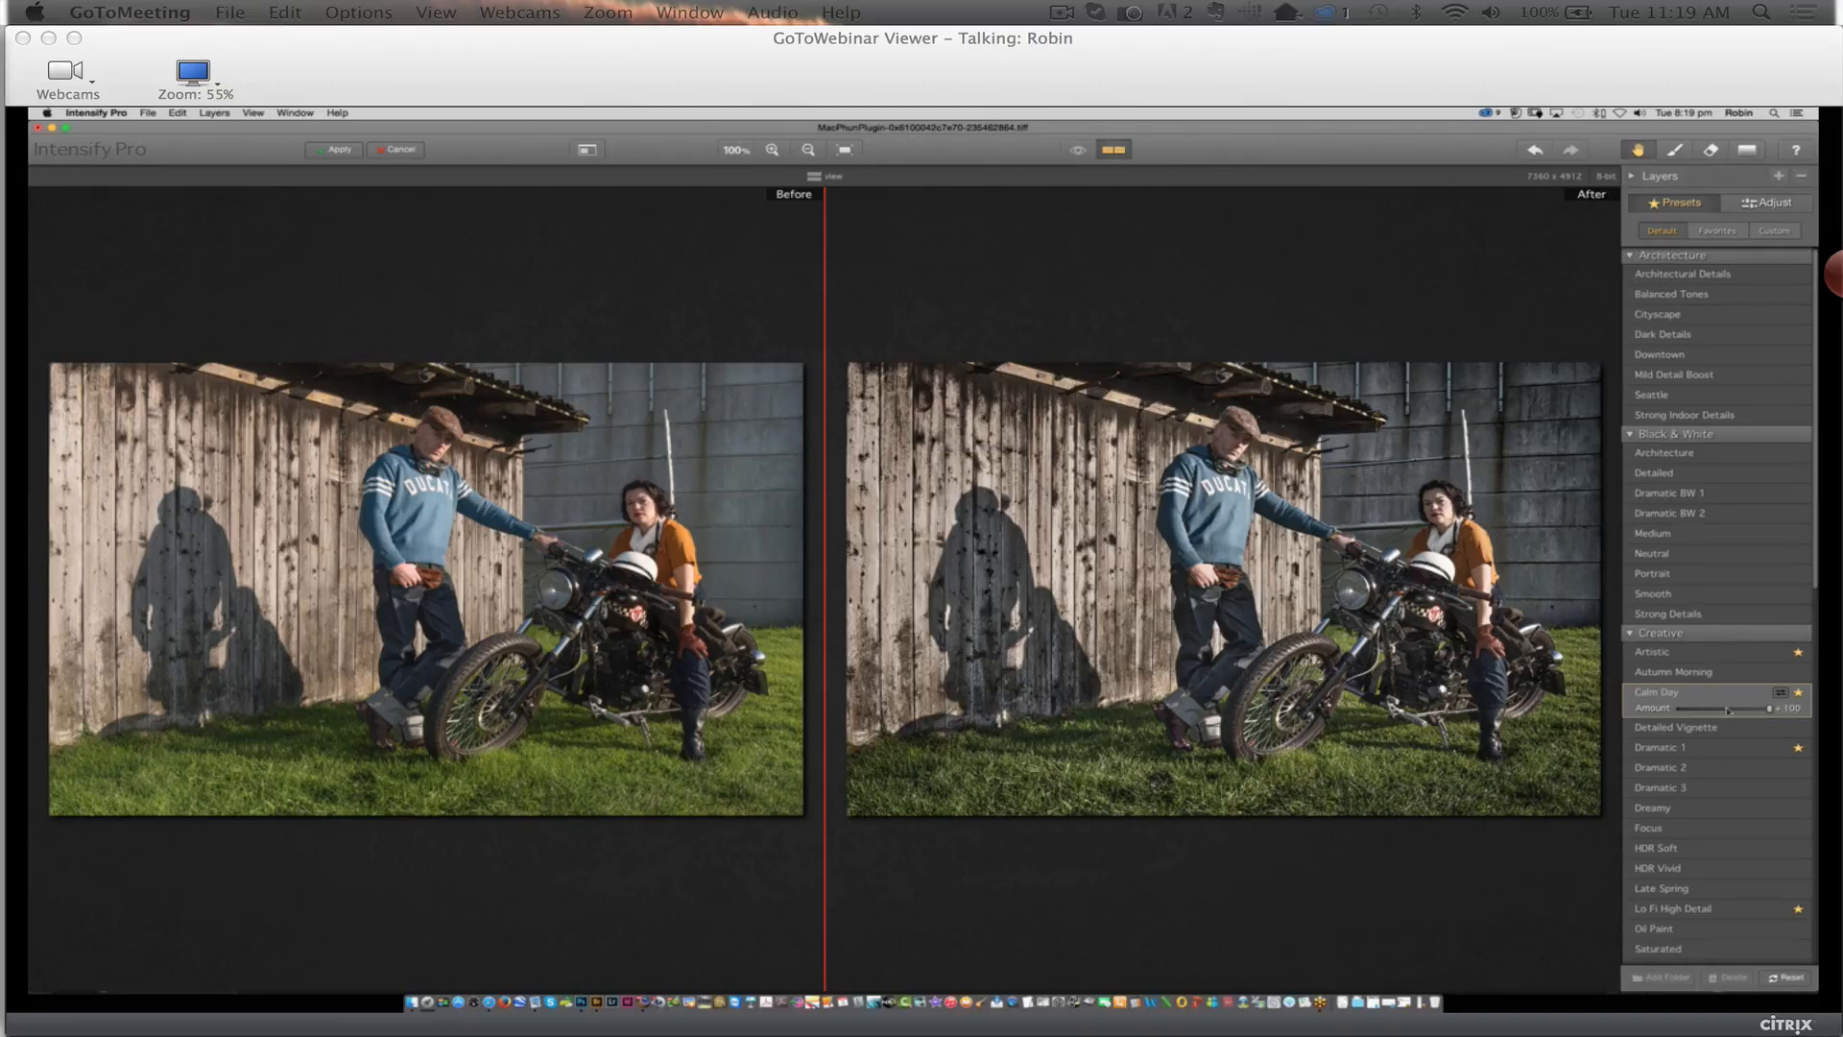
Fine-tune the preset by lowering the exposure slightly and warming the color temperature a little
{"action": "left_click", "coordinate": [1773, 203]}
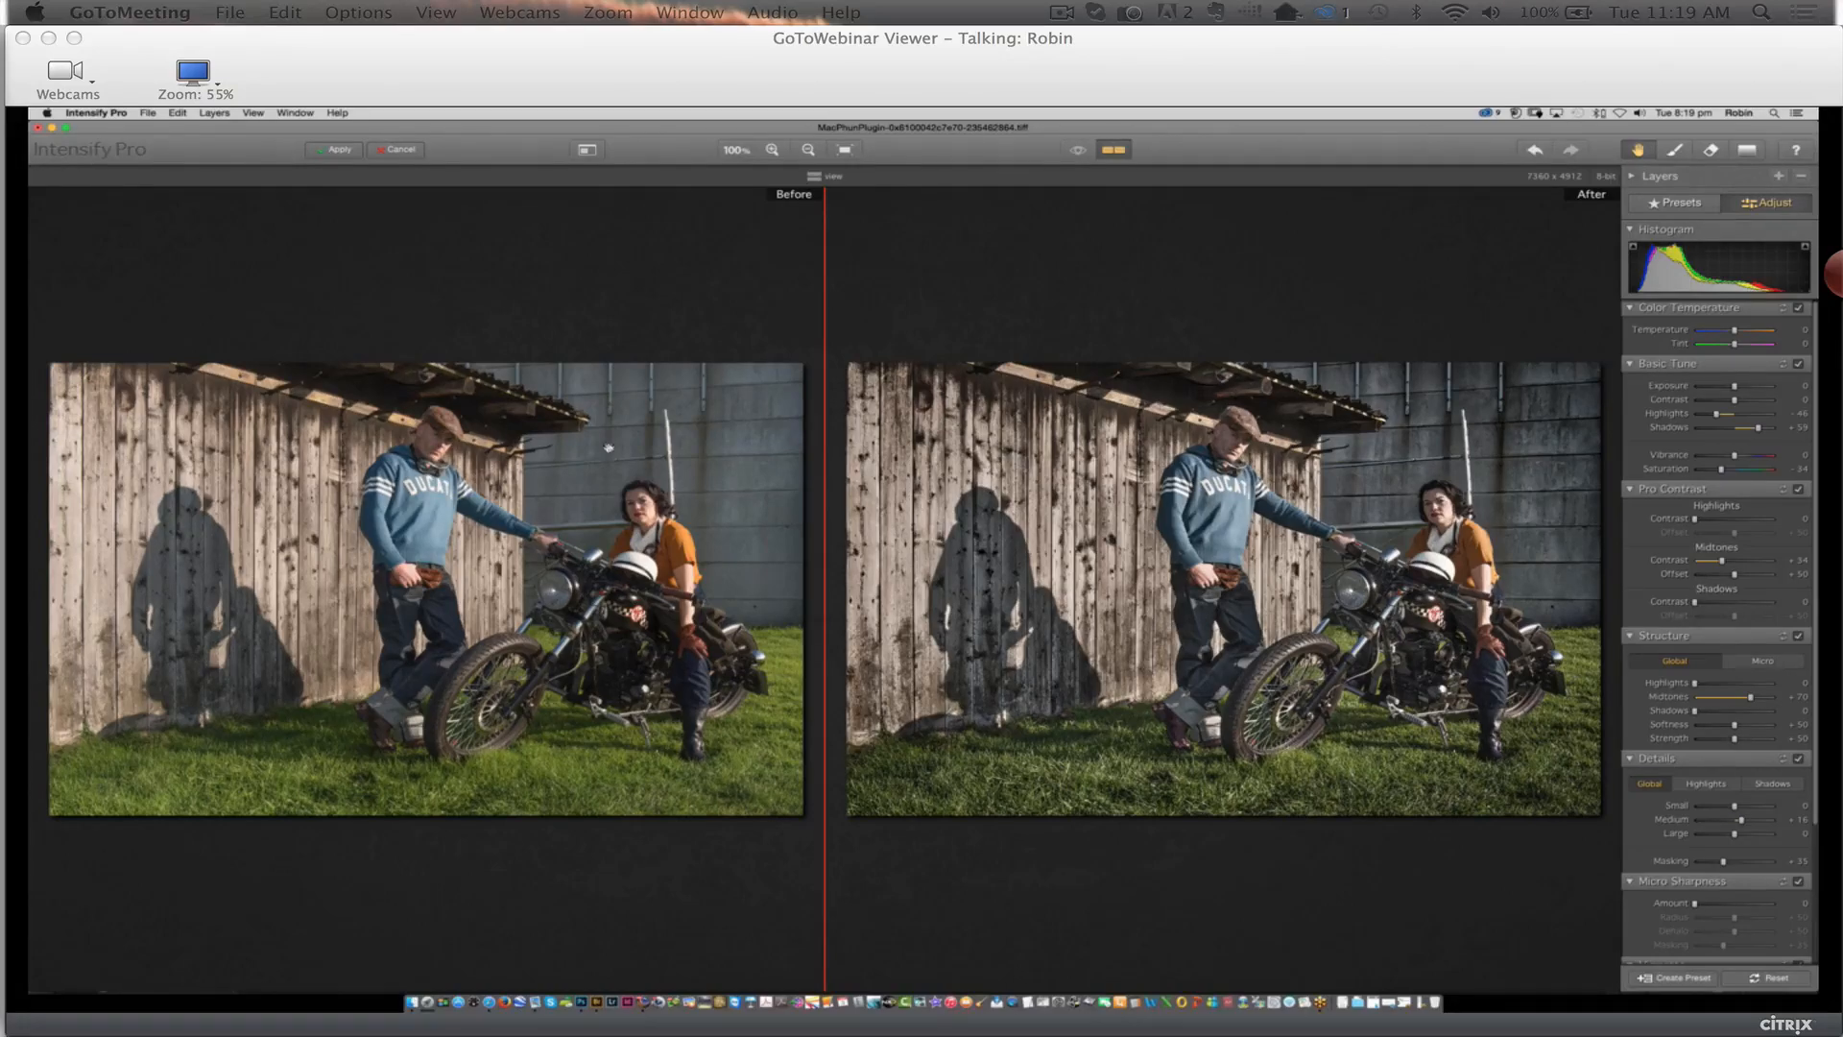
{"action": "left_click_drag", "start_coordinate": [1734, 393], "coordinate": [1724, 394]}
{"action": "left_click_drag", "start_coordinate": [1725, 393], "coordinate": [1733, 392]}
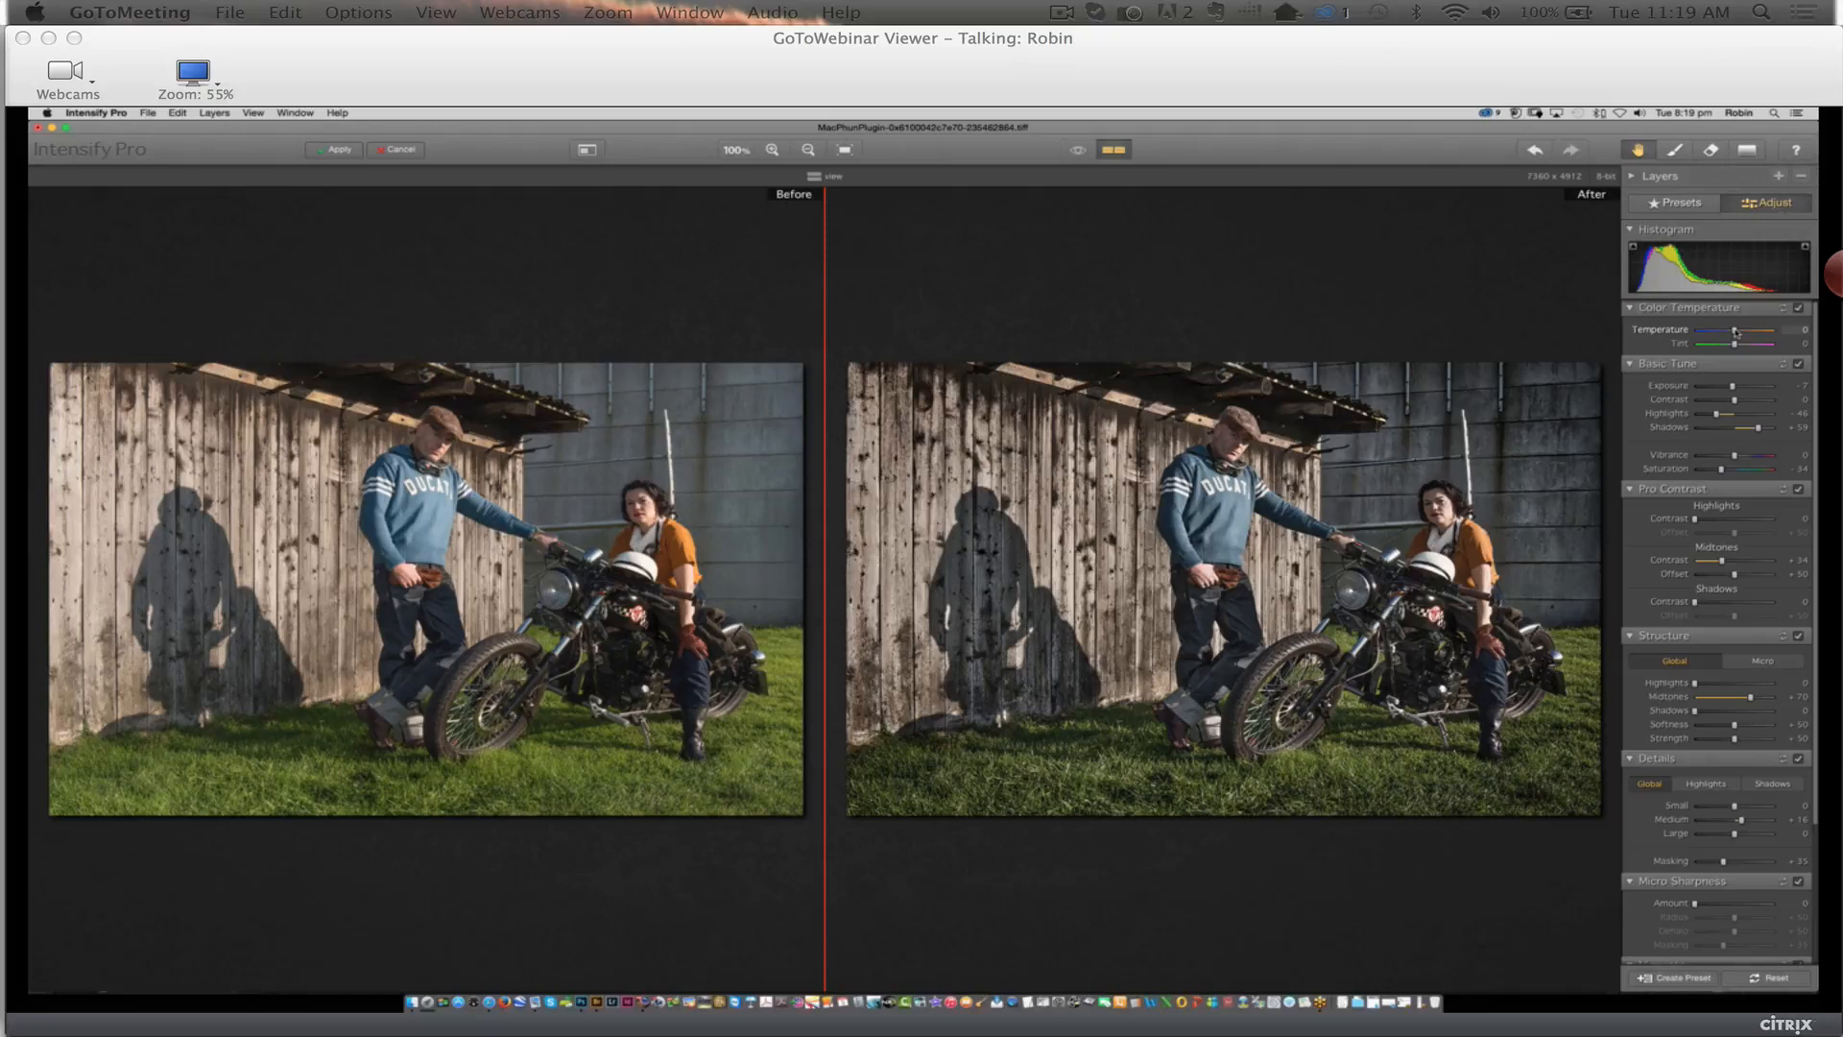
{"action": "left_click_drag", "start_coordinate": [1735, 333], "coordinate": [1738, 341]}
Set the vignette amount to -67 and the Basic Tune highlights to -69, and apply the Intensify Pro result to the photo
{"action": "scroll", "coordinate": [1733, 618], "scroll_direction": "down", "scroll_amount": 4}
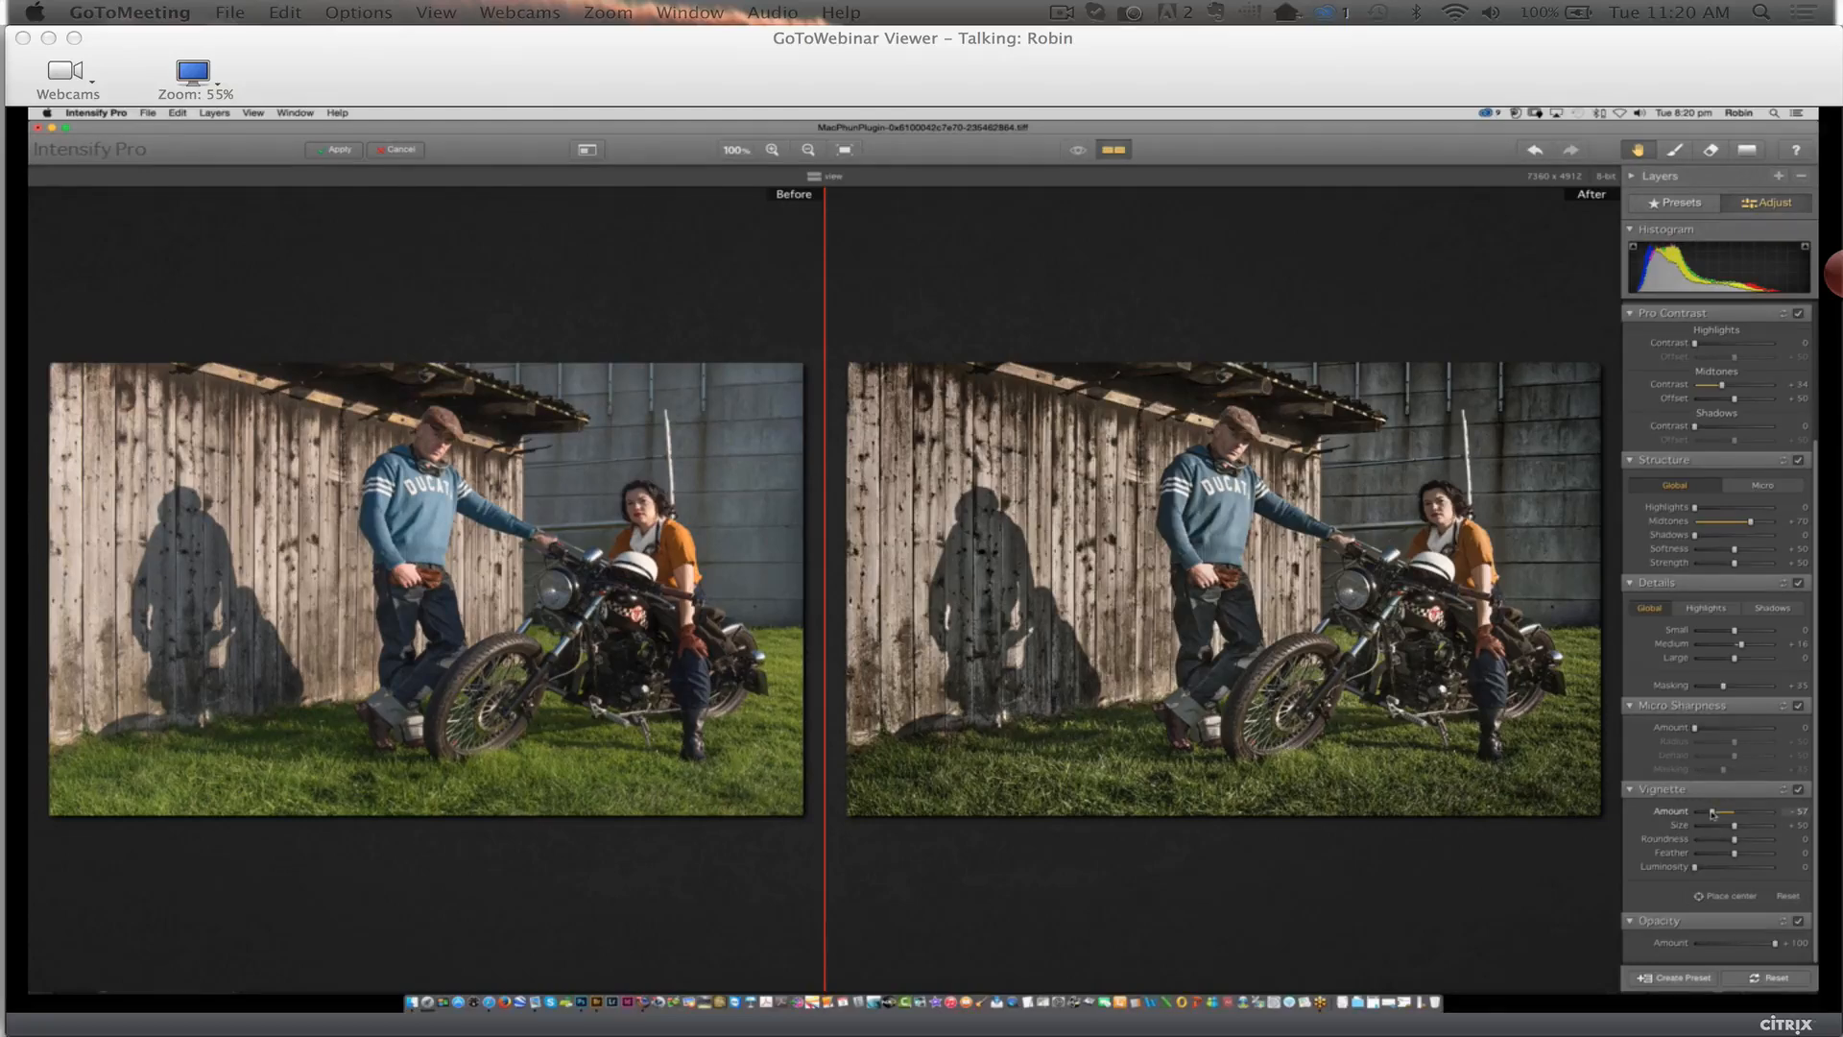
{"action": "left_click_drag", "start_coordinate": [1713, 814], "coordinate": [1708, 816]}
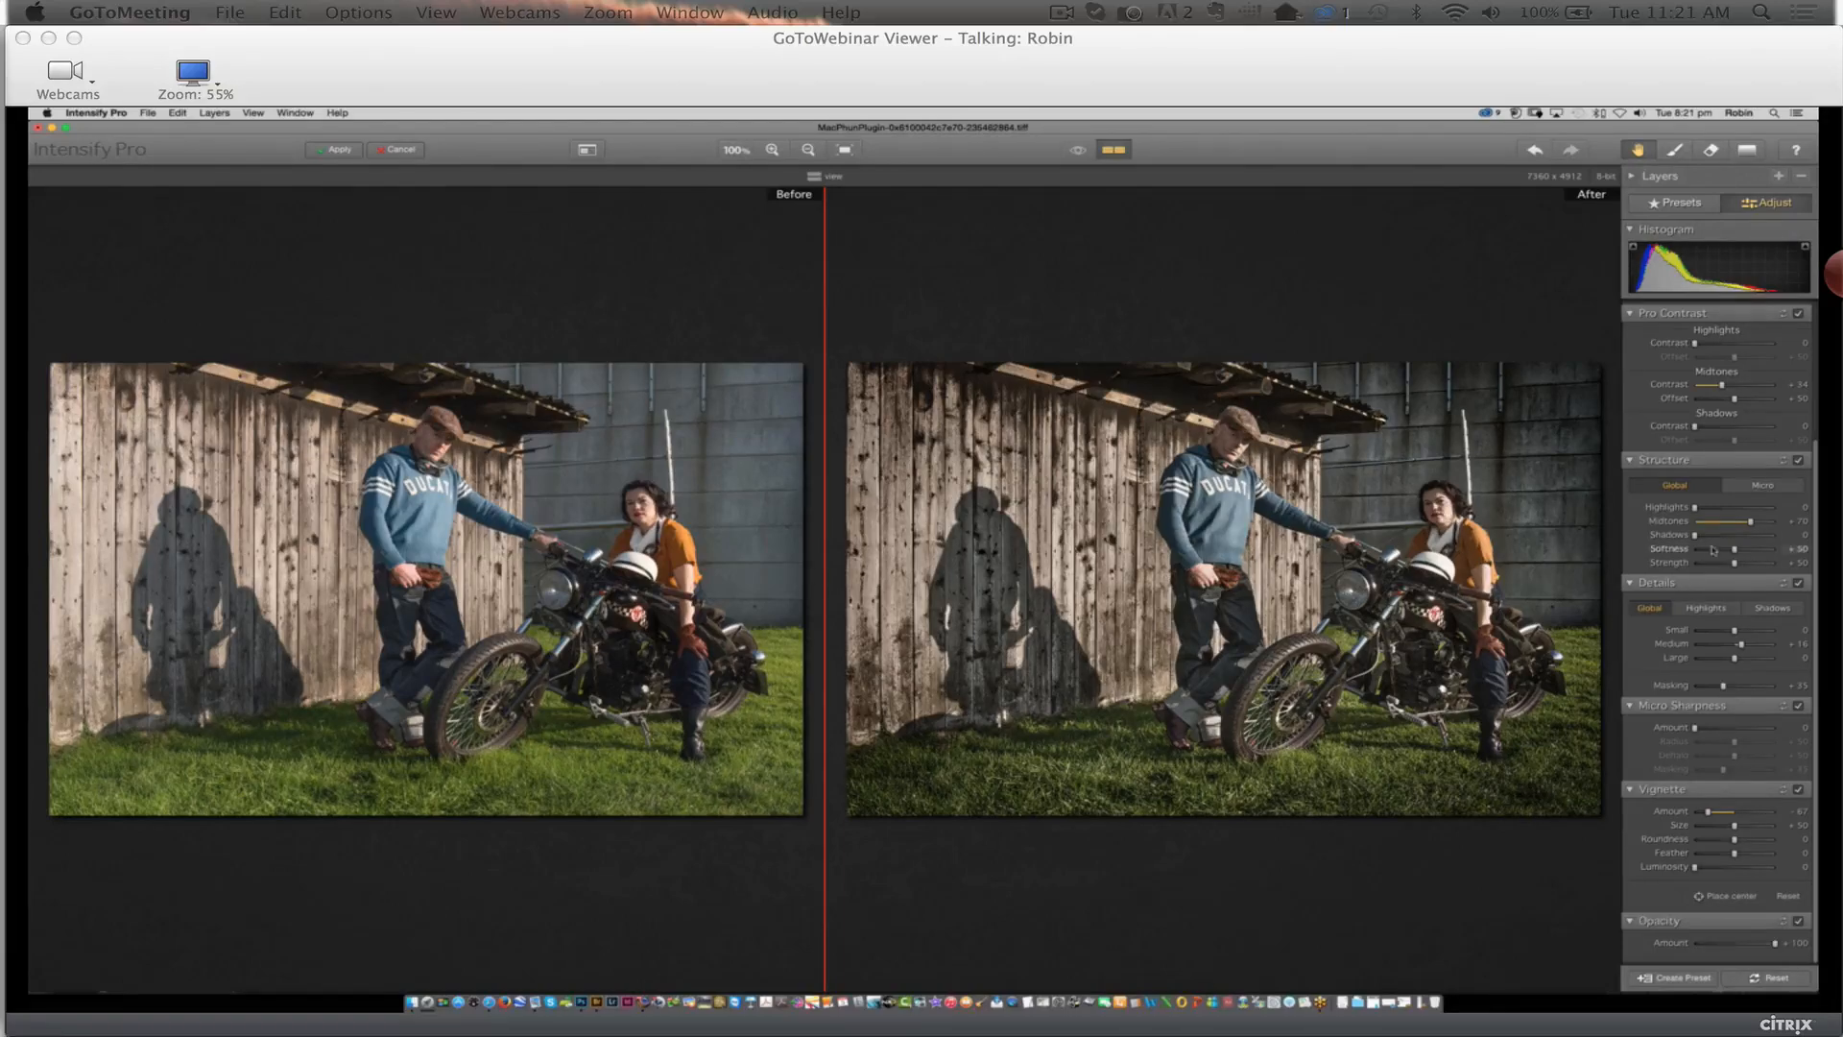
{"action": "scroll", "coordinate": [1746, 437], "scroll_direction": "up", "scroll_amount": 1}
{"action": "scroll", "coordinate": [1731, 399], "scroll_direction": "up", "scroll_amount": 5}
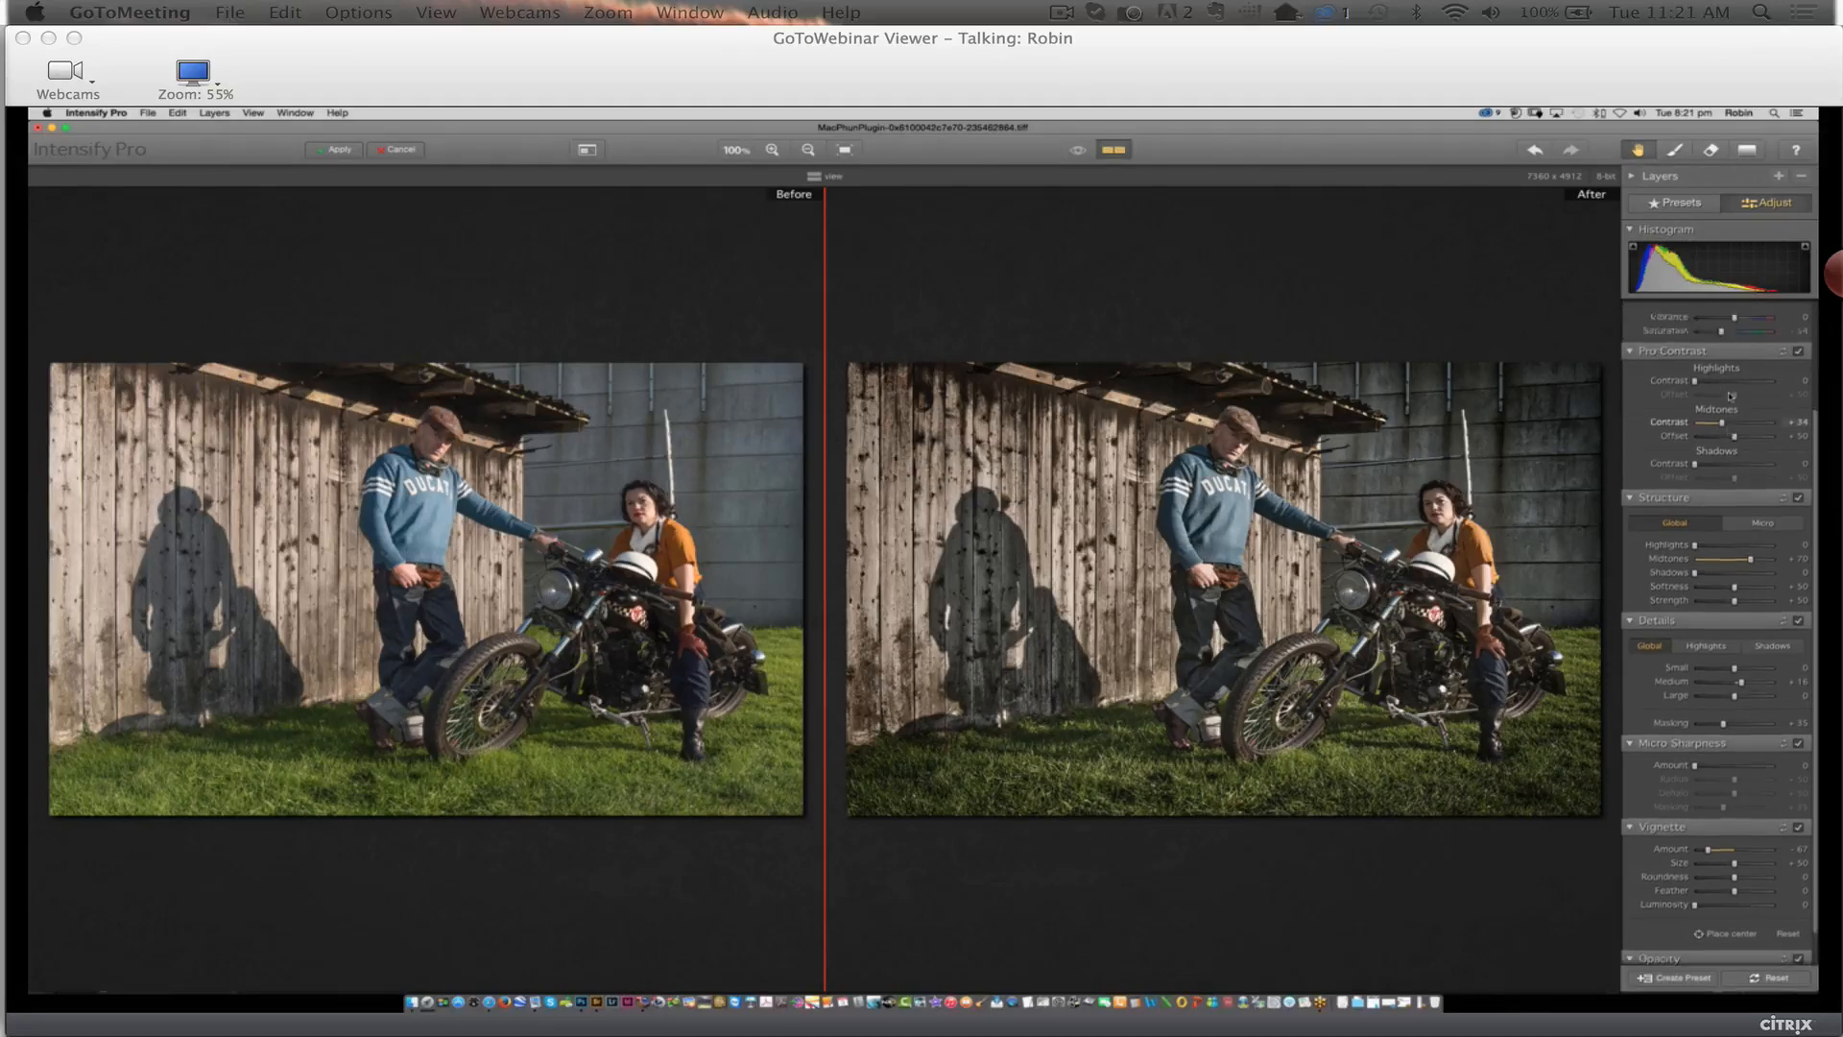
{"action": "left_click_drag", "start_coordinate": [1714, 419], "coordinate": [1704, 423]}
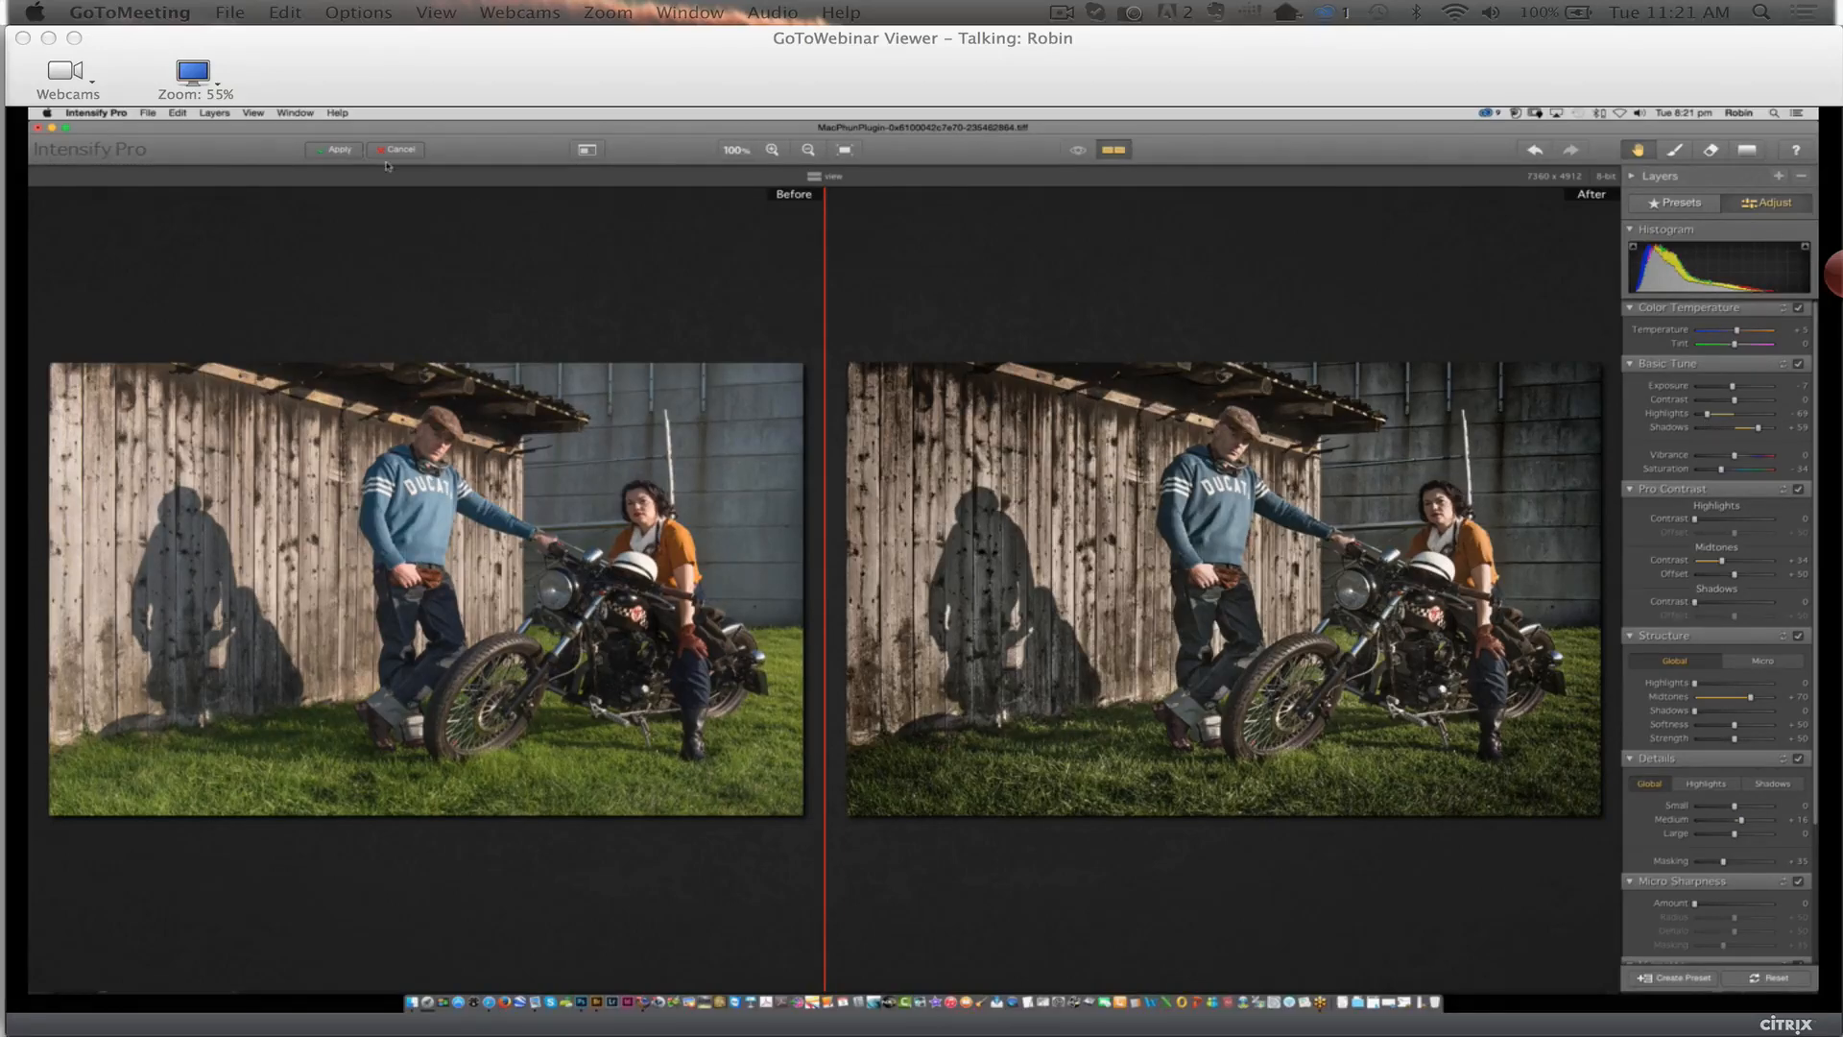
{"action": "left_click", "coordinate": [337, 152]}
{"action": "left_click", "coordinate": [336, 151]}
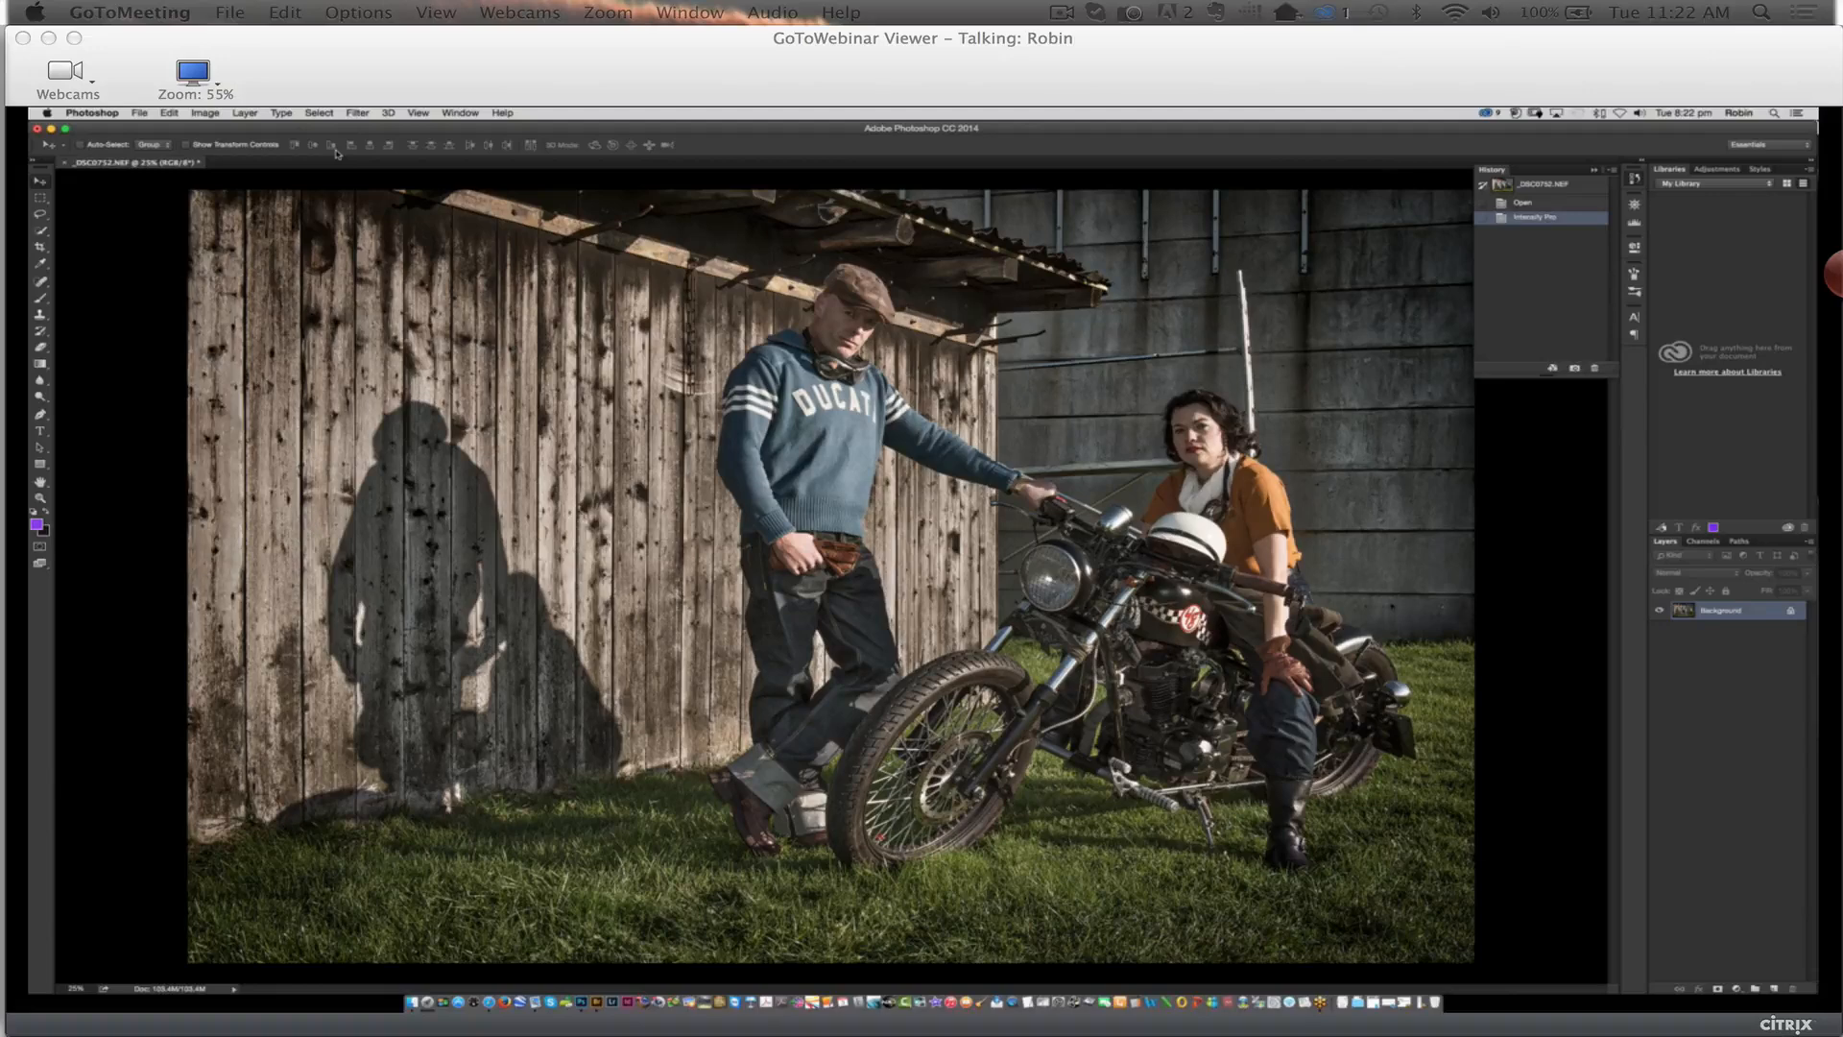
Open tha_heist_badge.tif from Bridge, copy its entire canvas, and paste it into the motorcycle photo as a new layer
{"action": "left_click", "coordinate": [596, 993]}
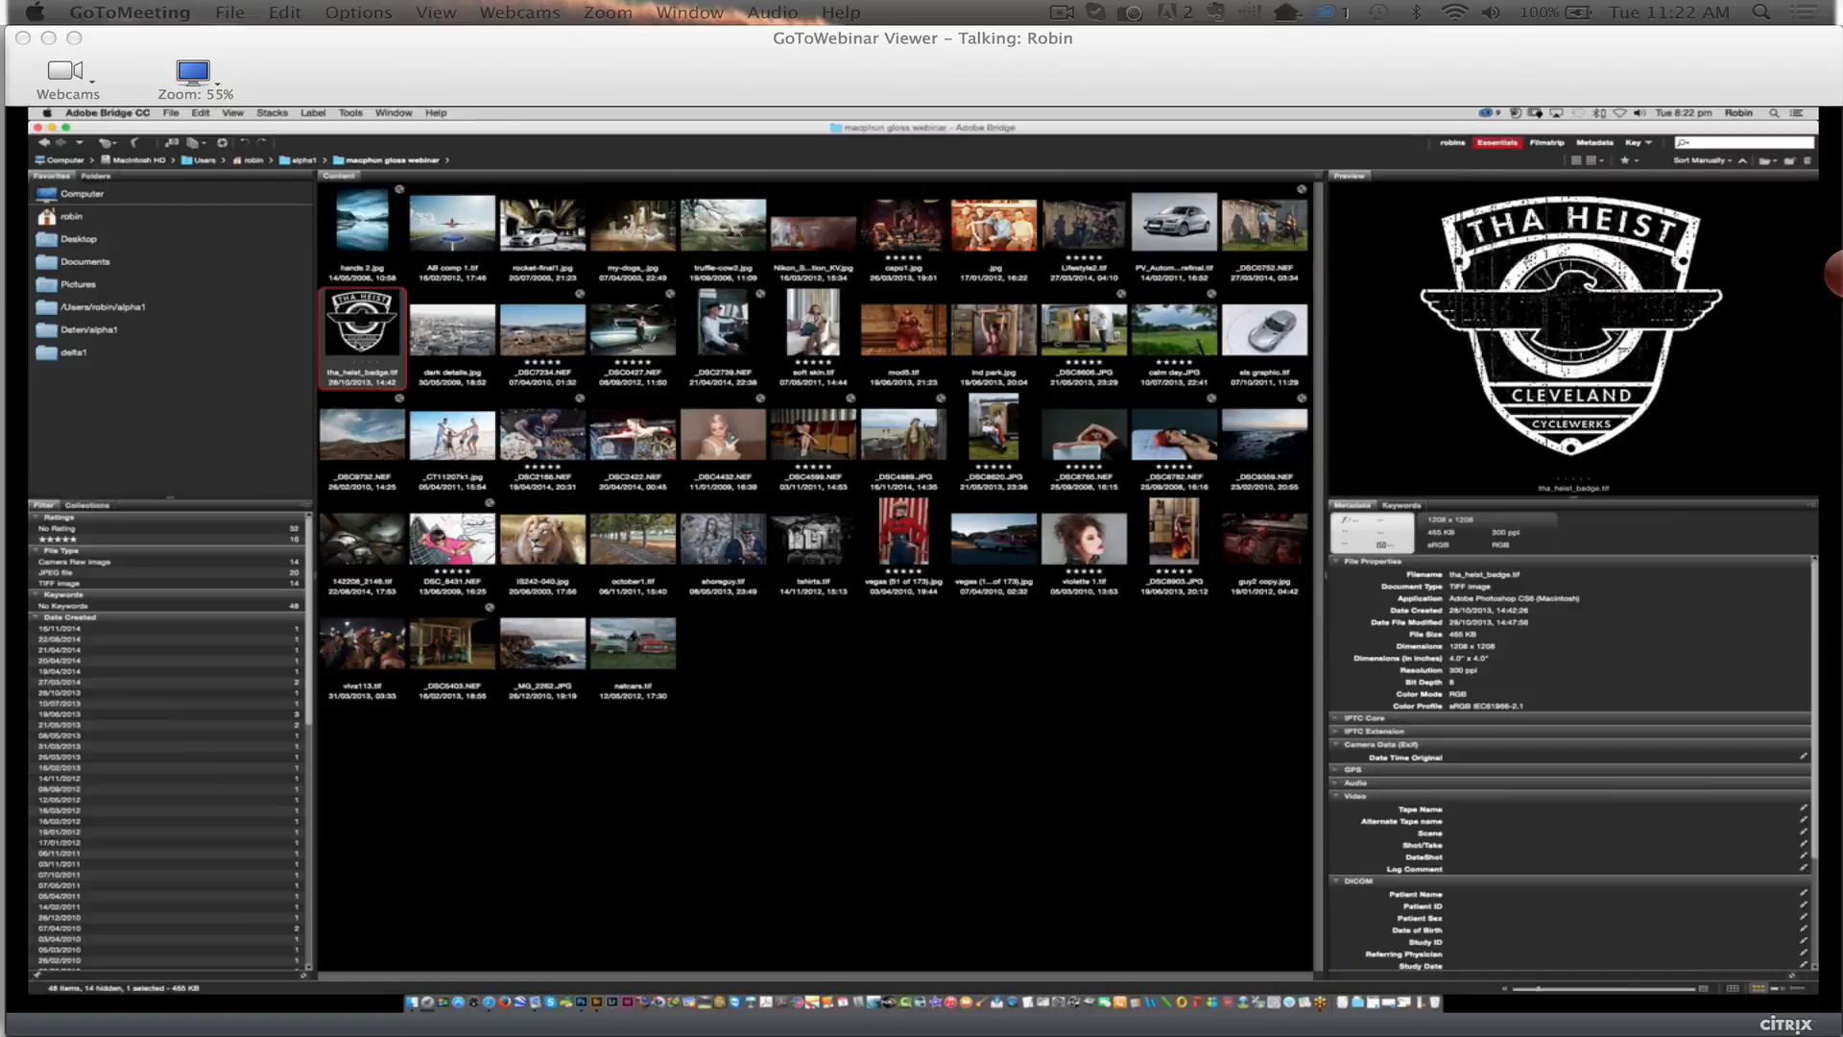
{"action": "double_click", "coordinate": [365, 350]}
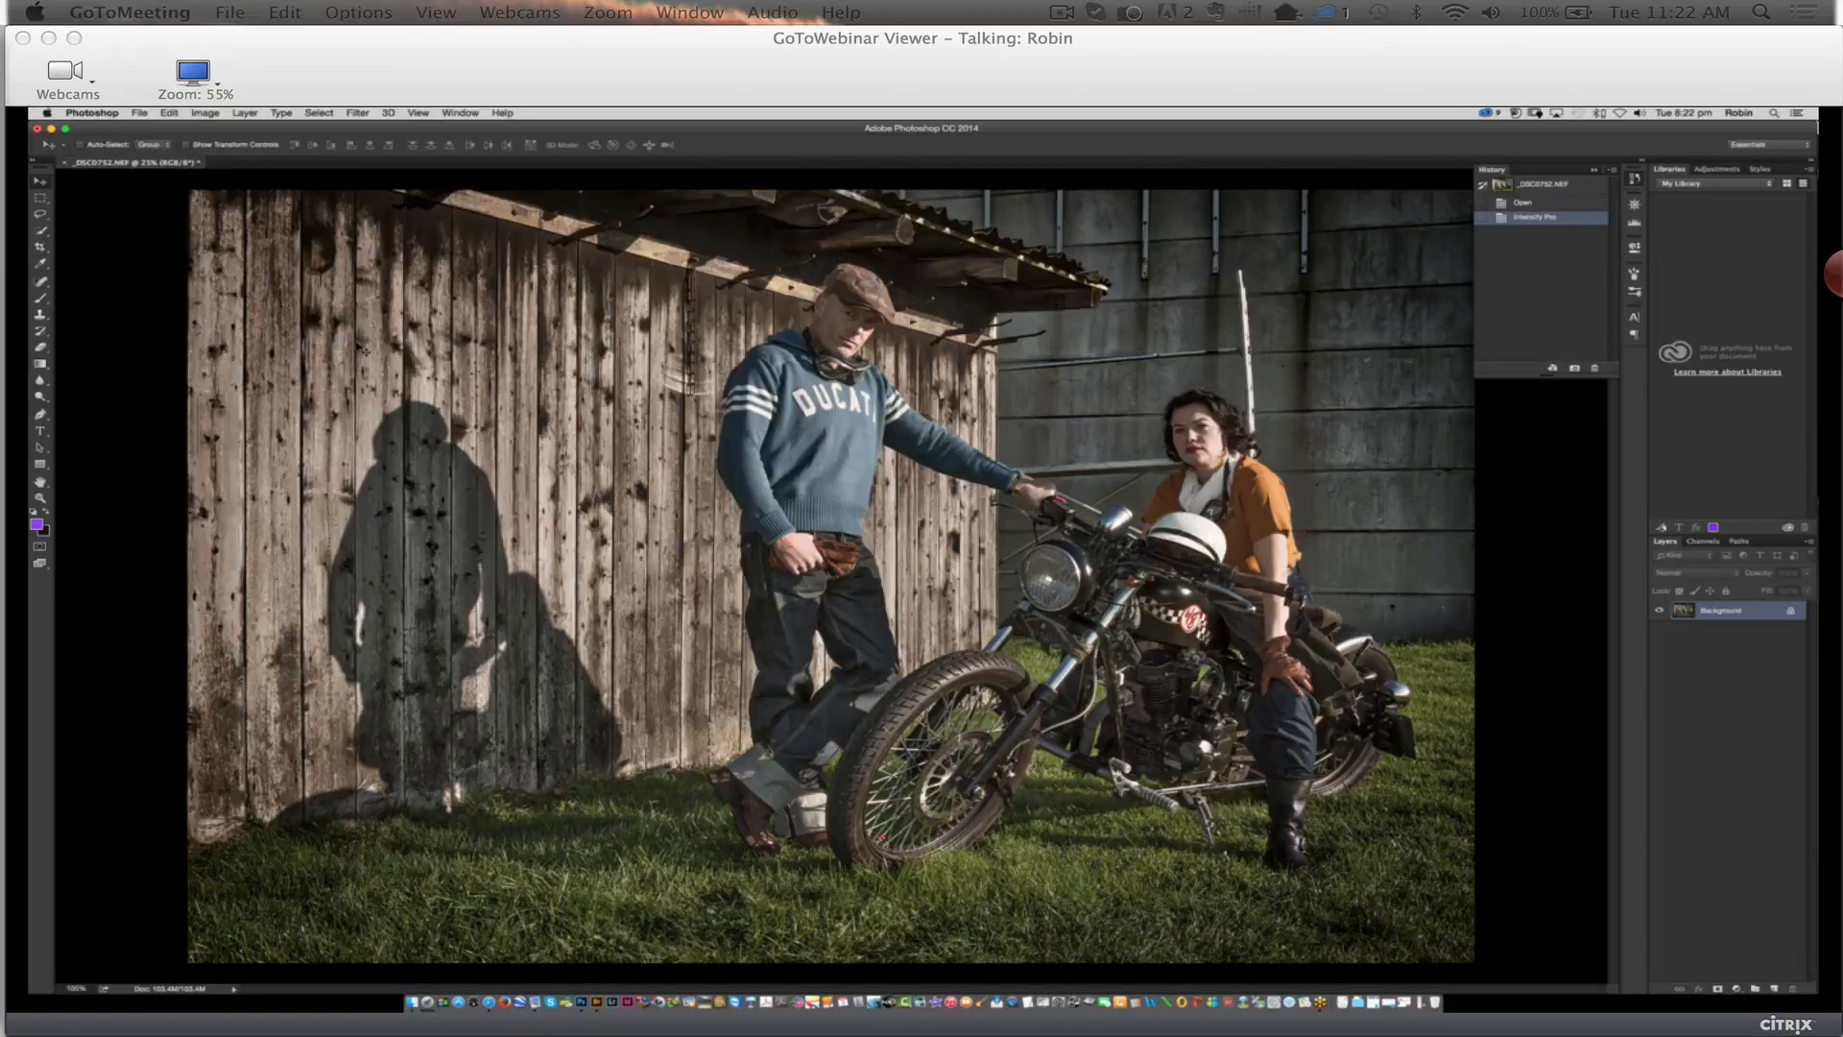
{"action": "key", "text": "super+a"}
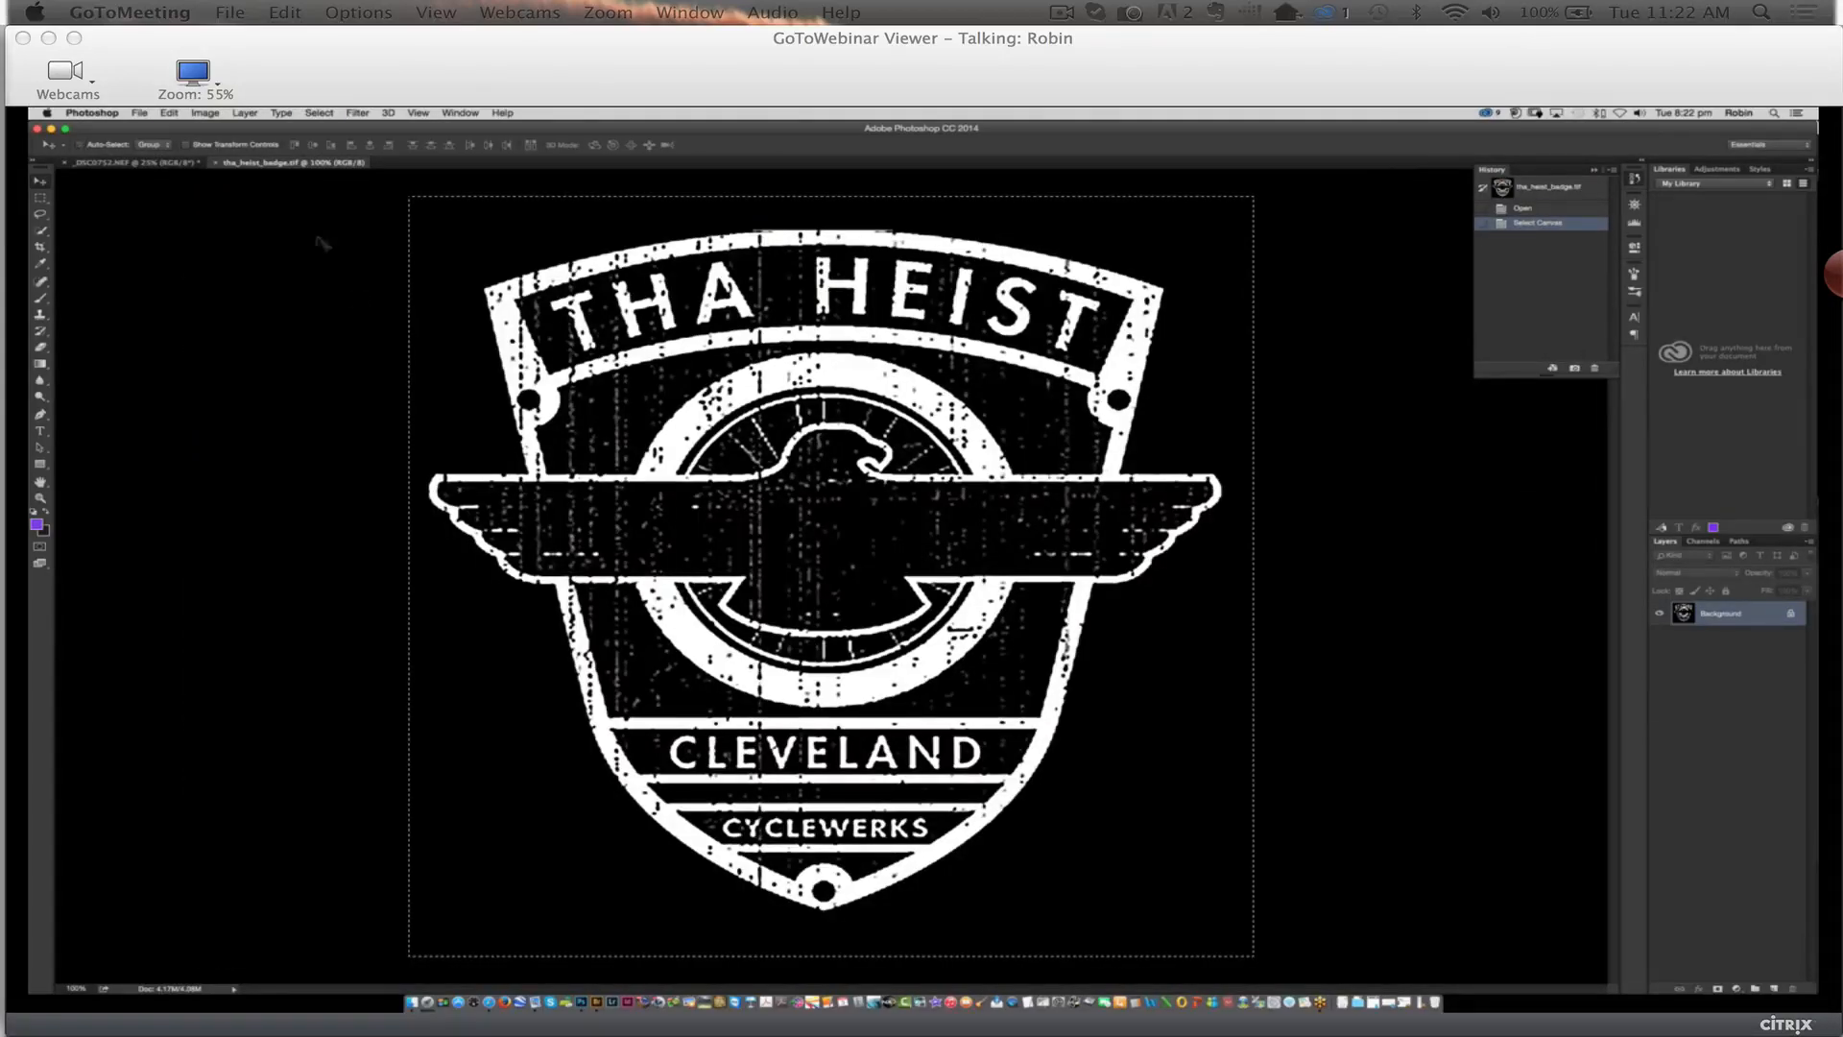
{"action": "left_click", "coordinate": [171, 164]}
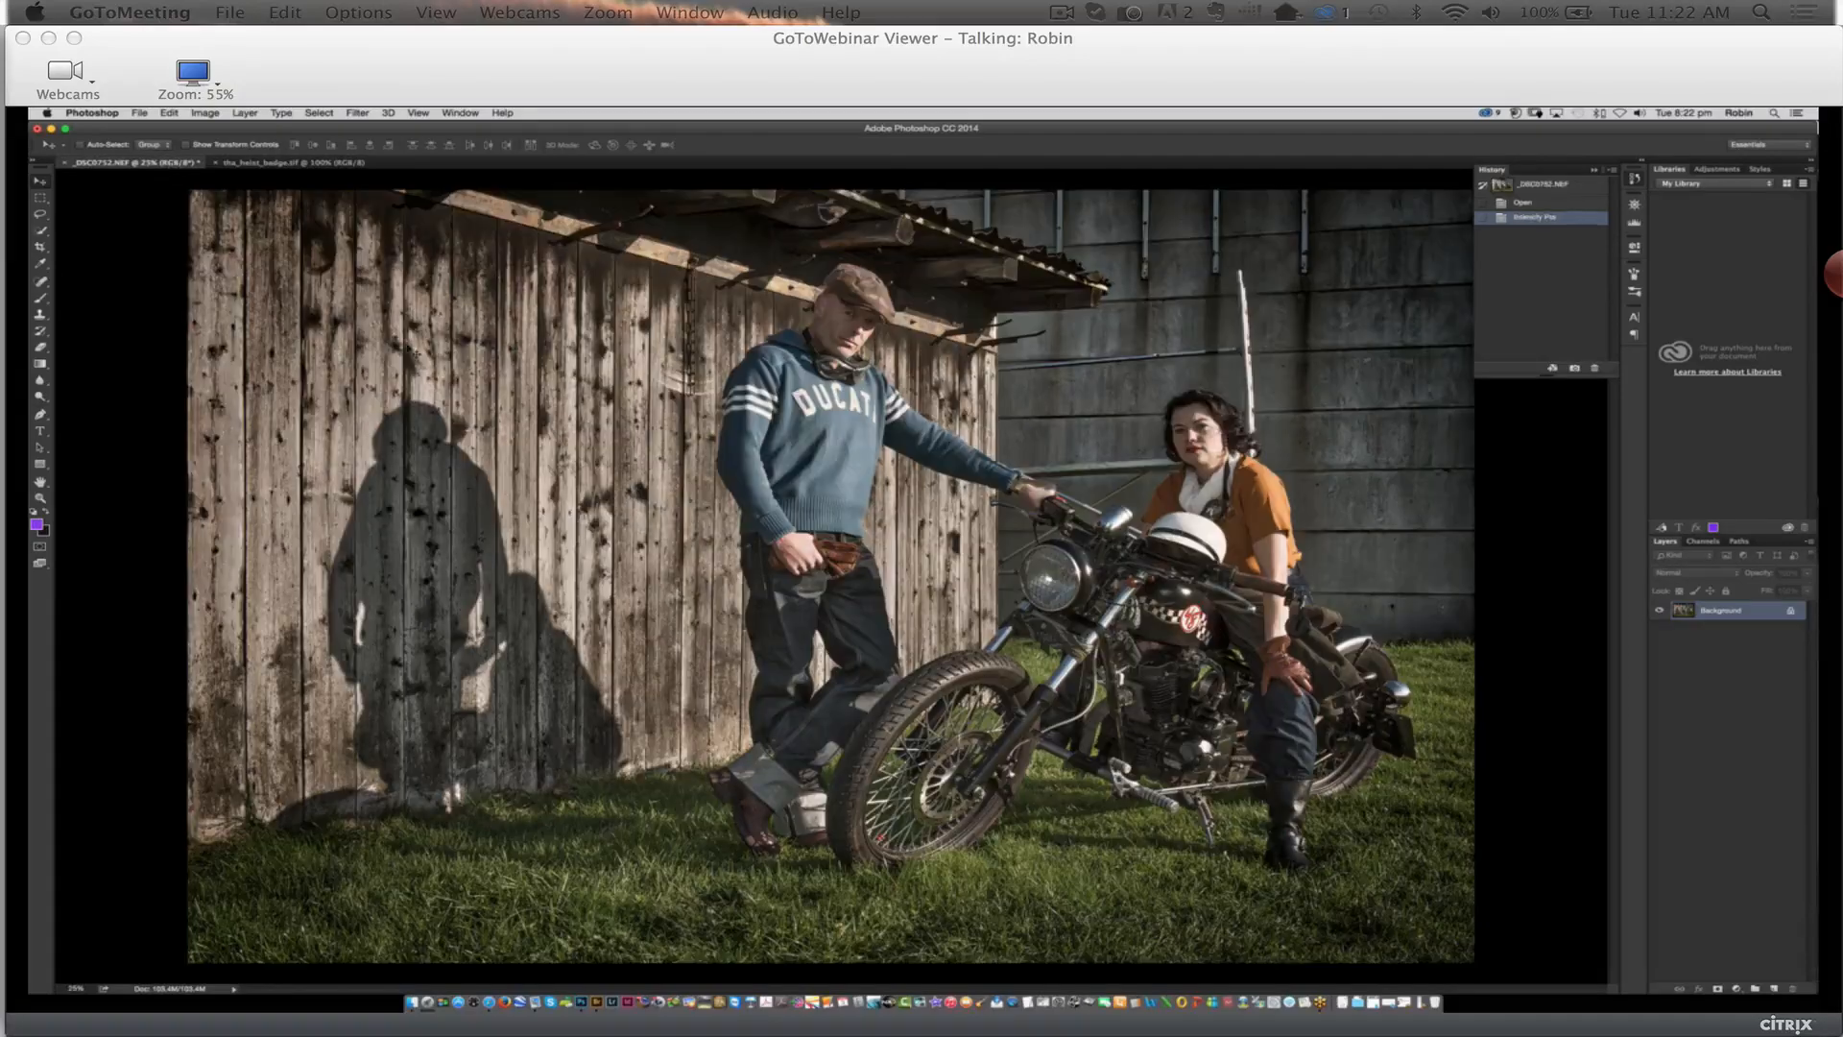
{"action": "key", "text": "super+v"}
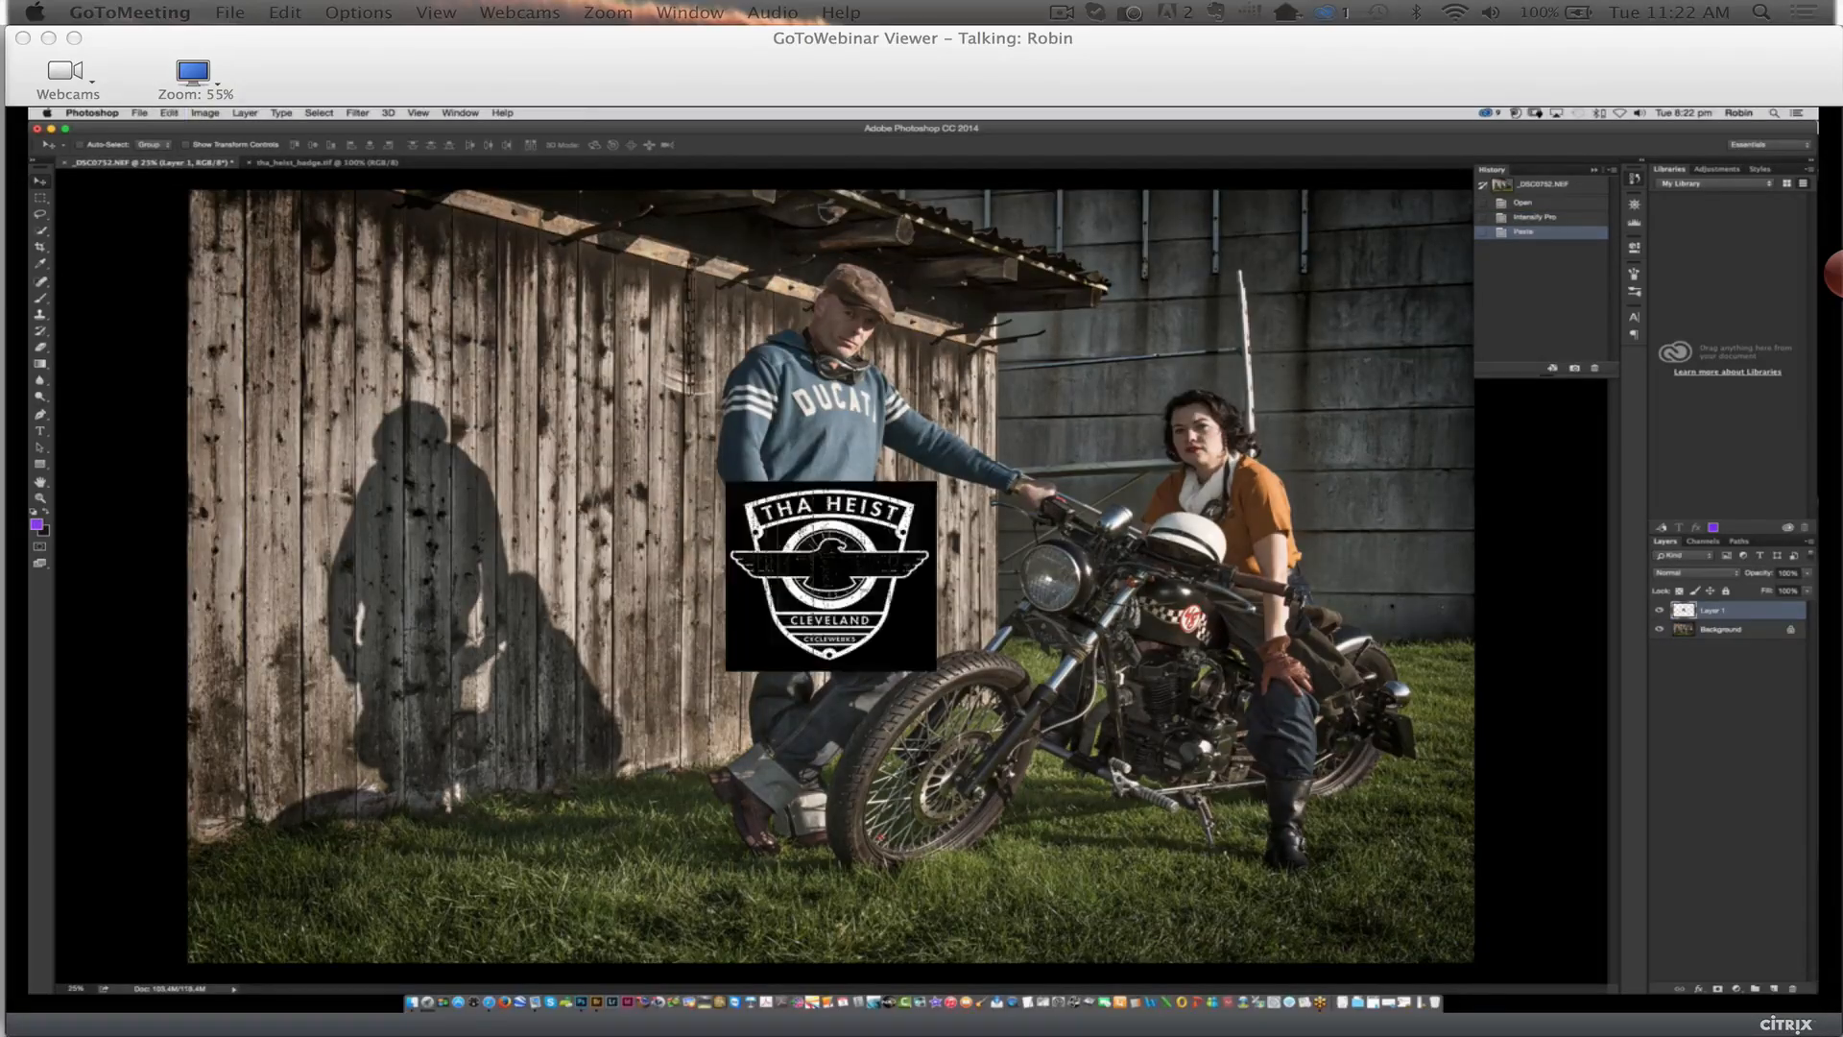
Move the badge onto the concrete wall above the woman and scale it proportionally to about 155%
{"action": "left_click_drag", "start_coordinate": [844, 595], "coordinate": [1354, 371]}
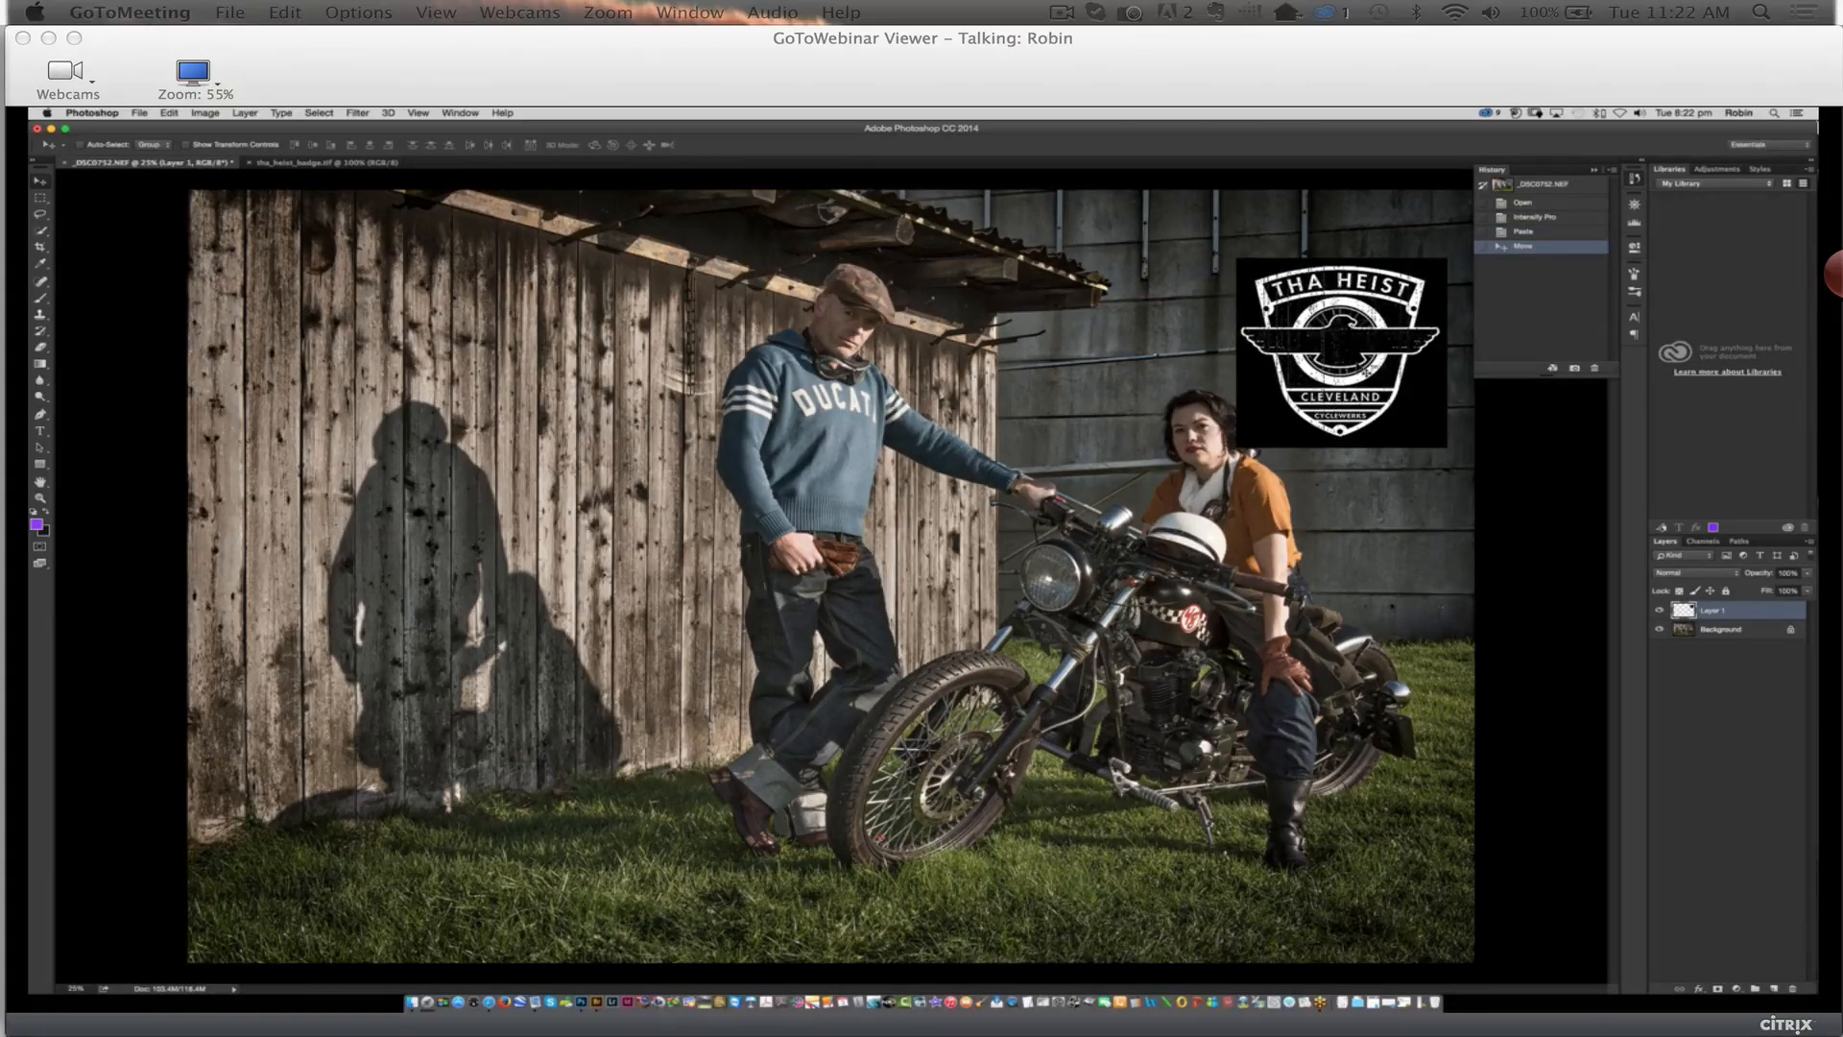
{"action": "key", "text": "super+t"}
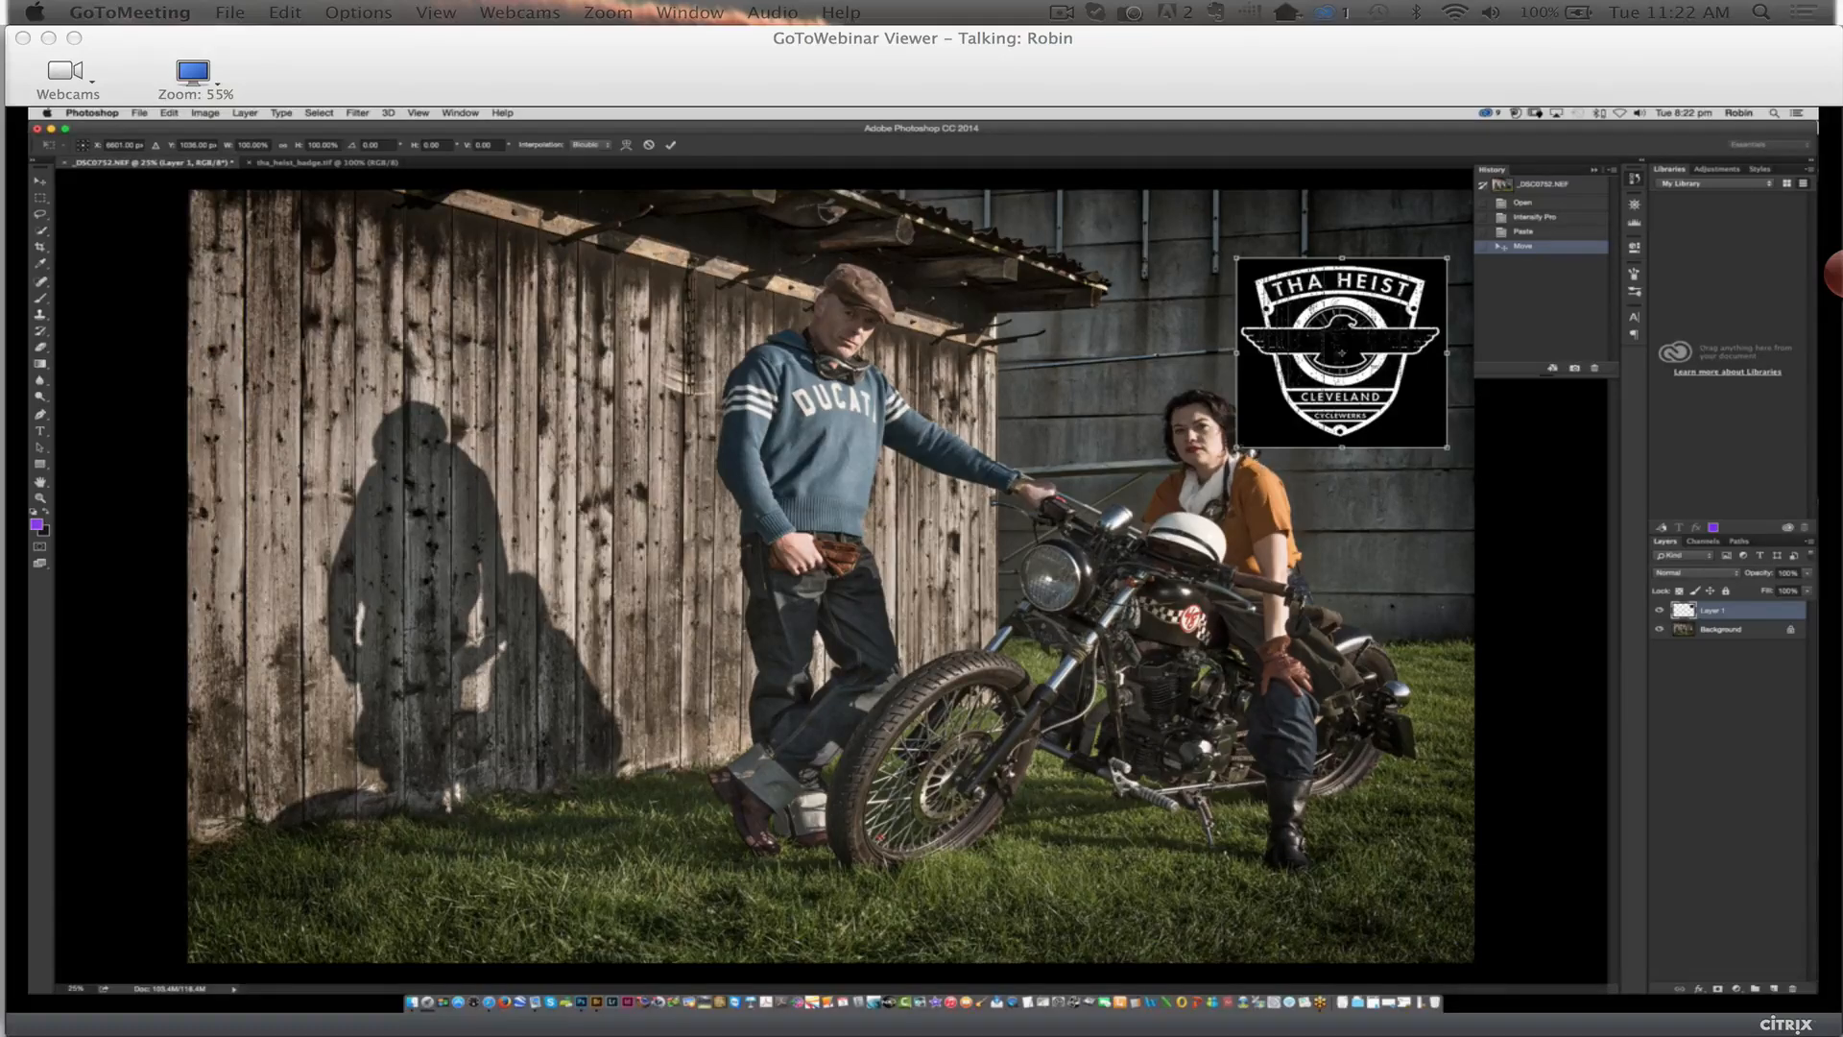
{"action": "left_click_drag", "start_coordinate": [1238, 448], "coordinate": [1179, 499]}
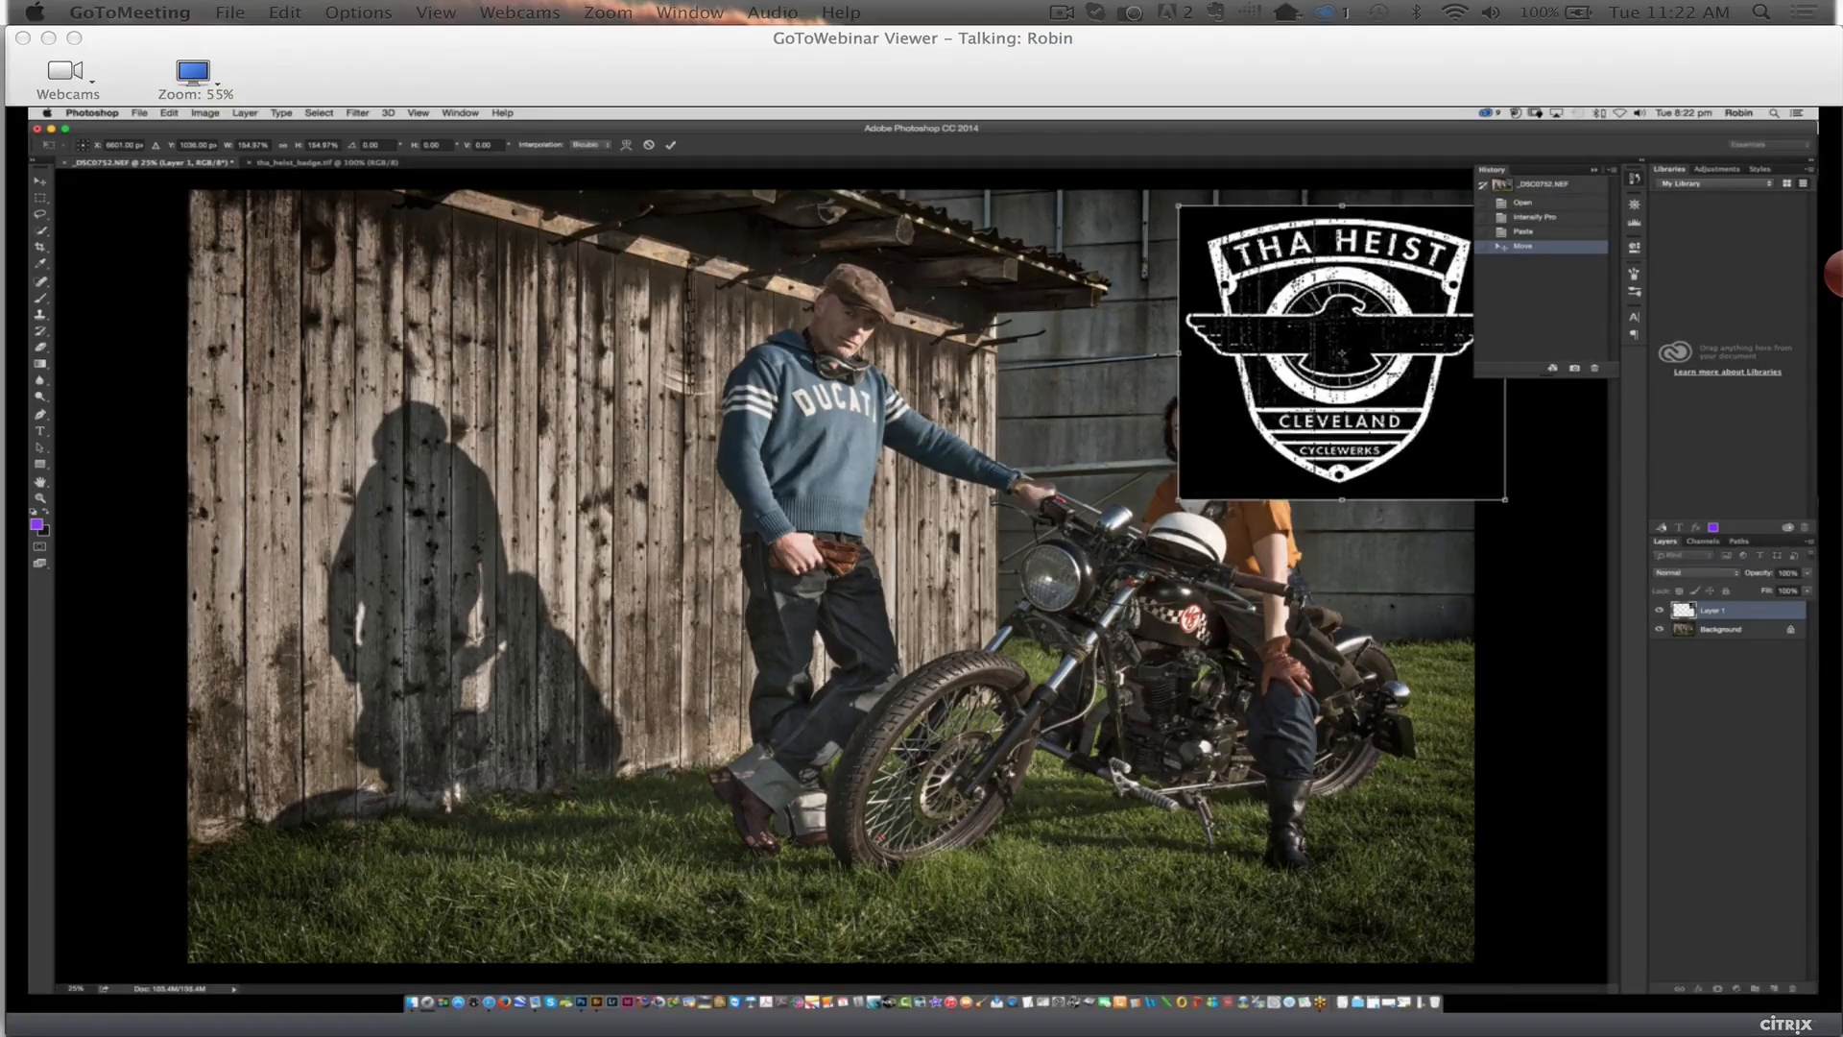
{"action": "left_click", "coordinate": [1593, 169]}
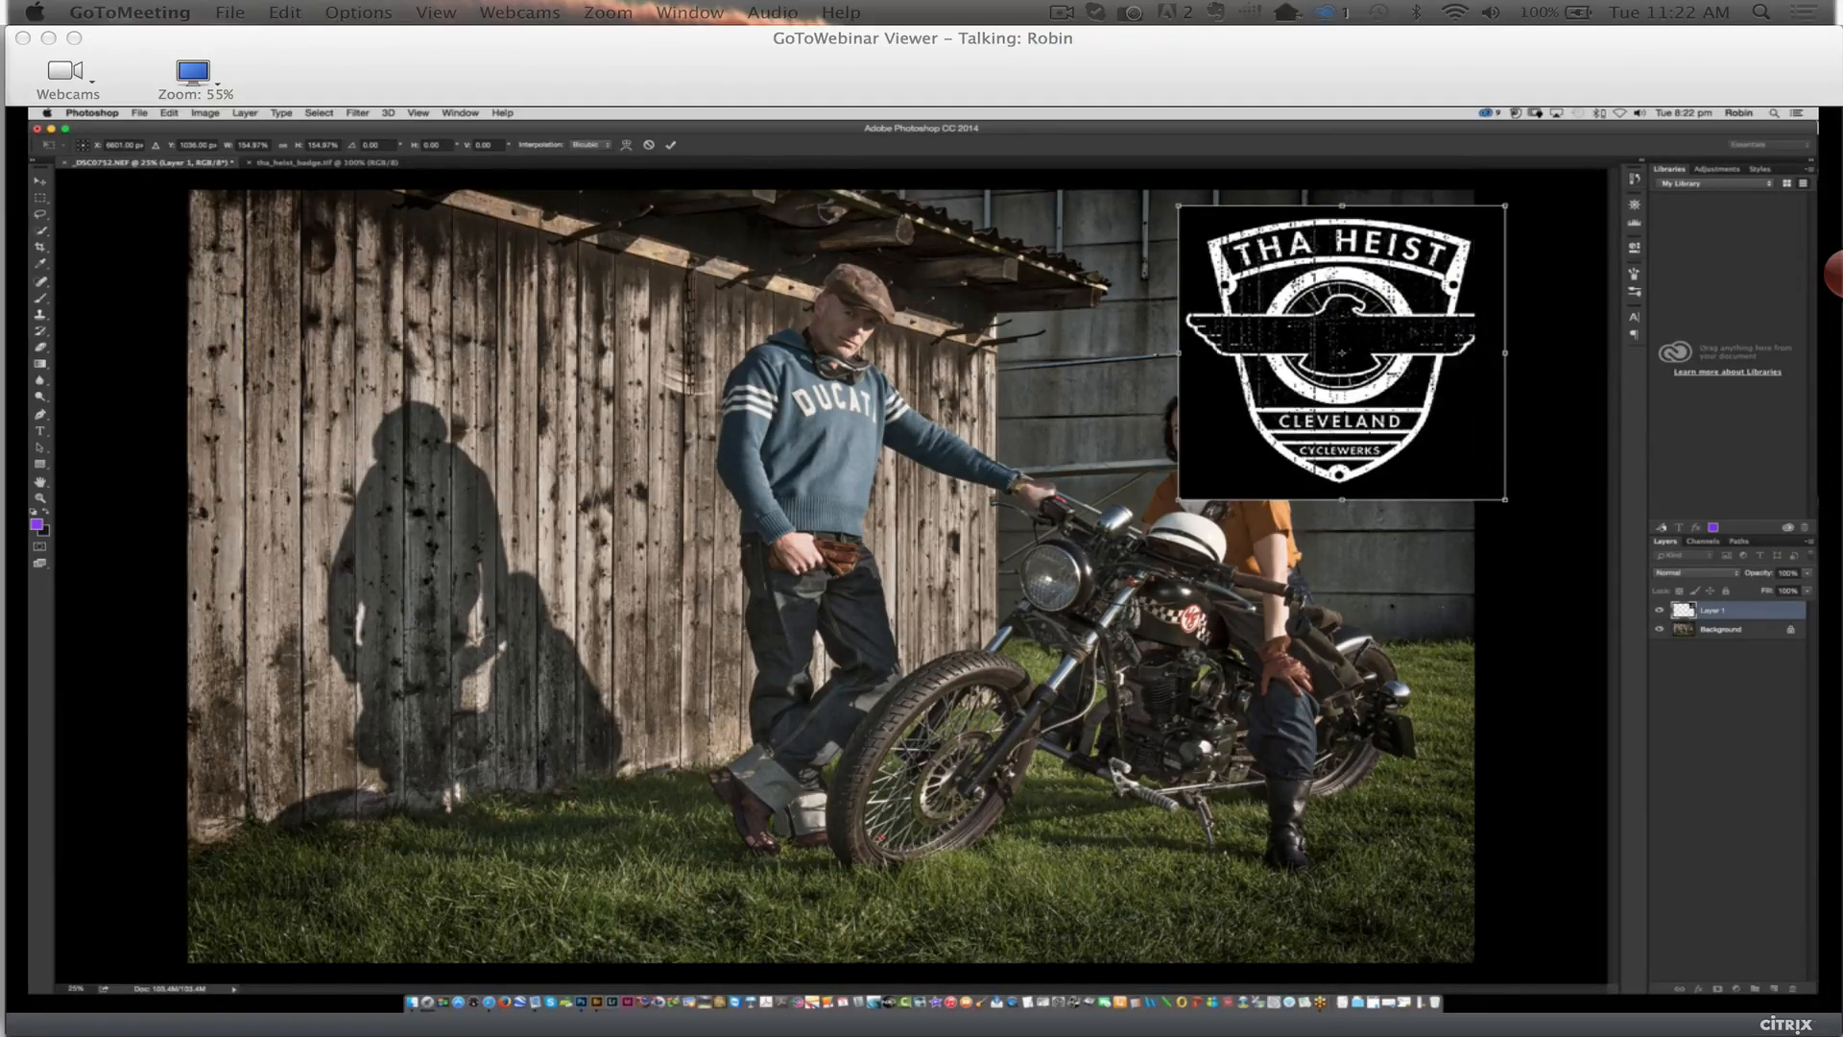
{"action": "left_click_drag", "start_coordinate": [1418, 326], "coordinate": [1387, 327]}
{"action": "key", "text": "Return"}
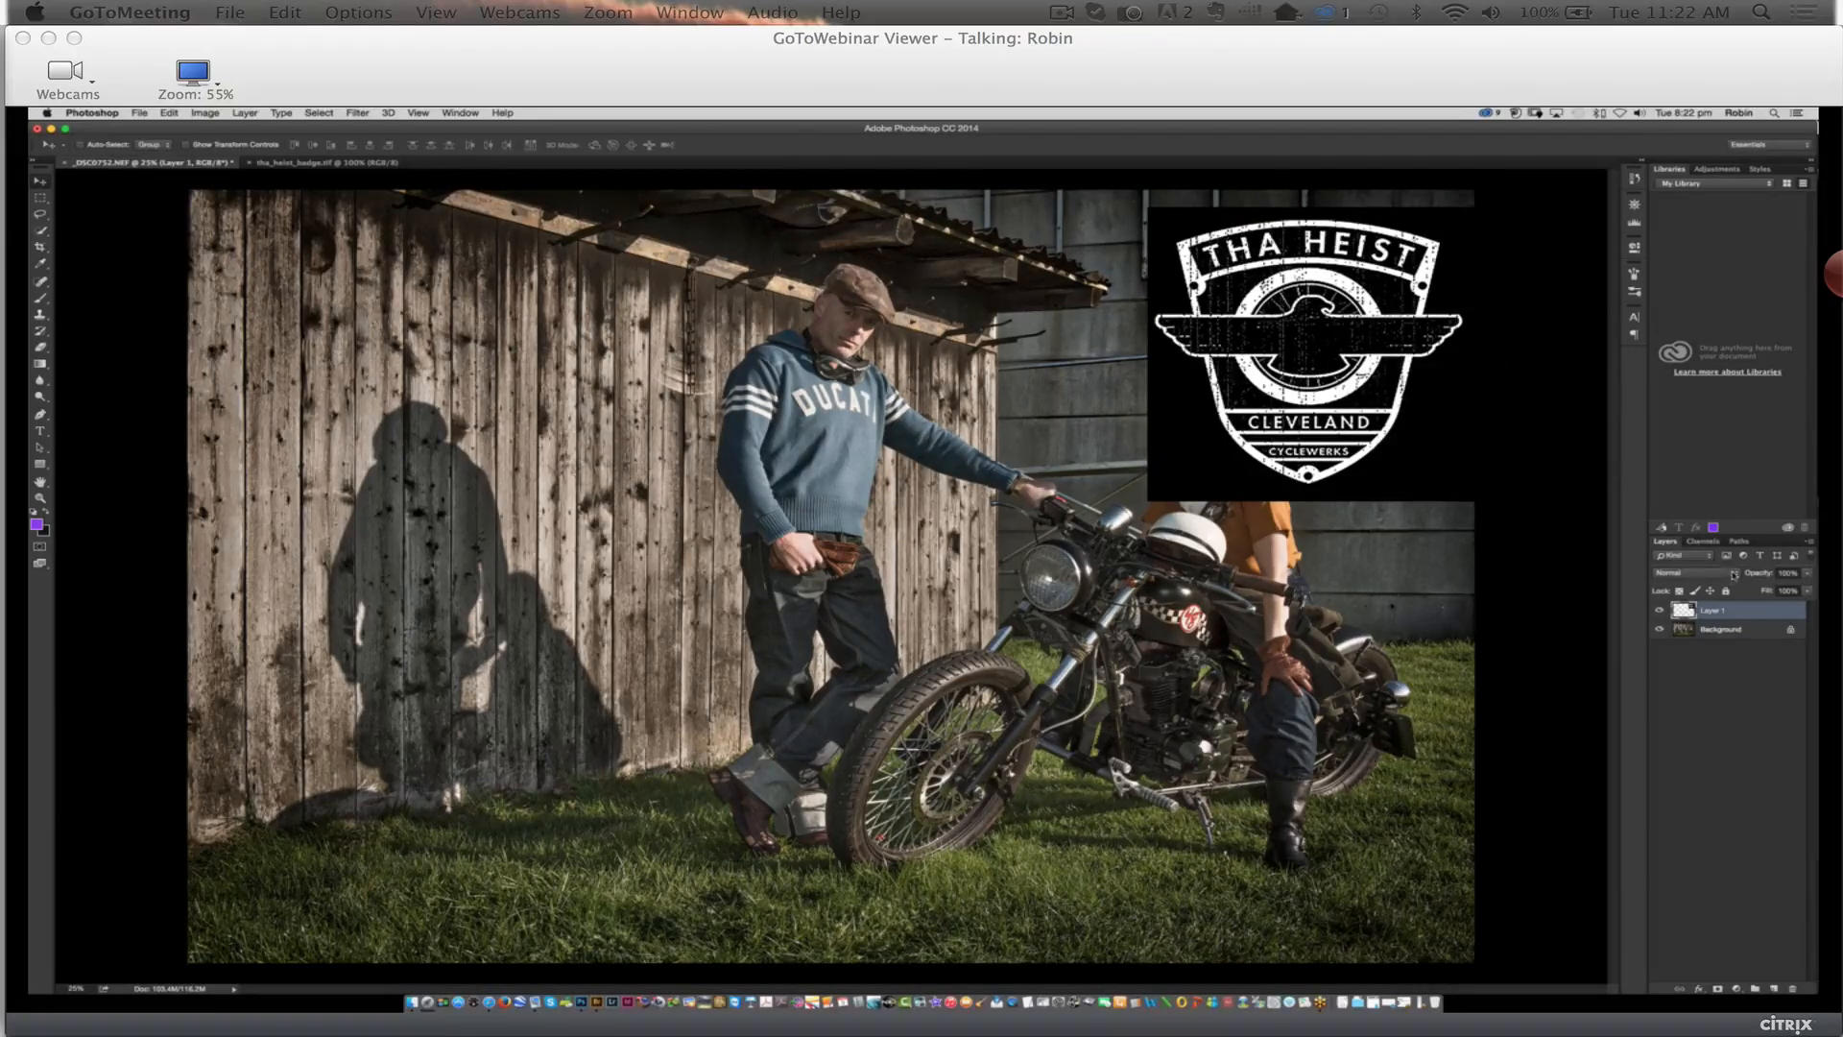
Blend the badge layer in Screen mode at about 50% opacity, shifting it slightly up and towards the photo's right edge
{"action": "left_click", "coordinate": [1733, 574]}
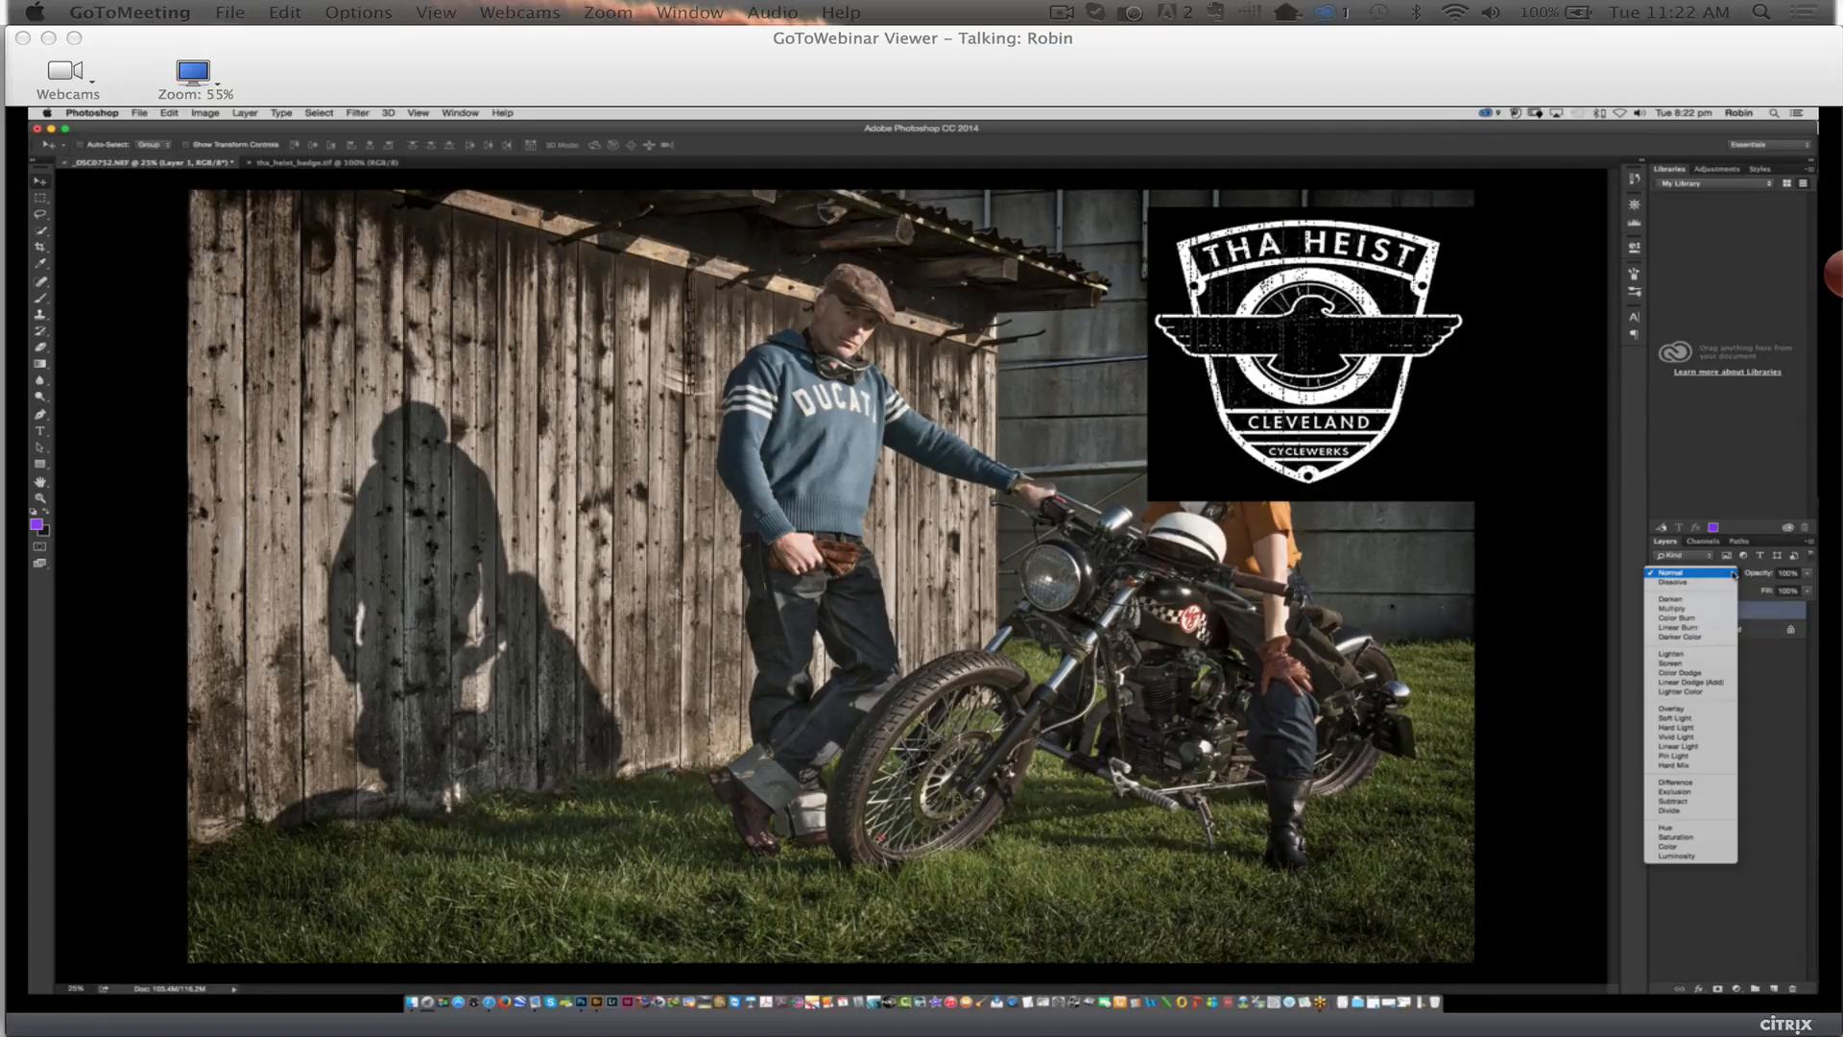
{"action": "left_click", "coordinate": [1701, 664]}
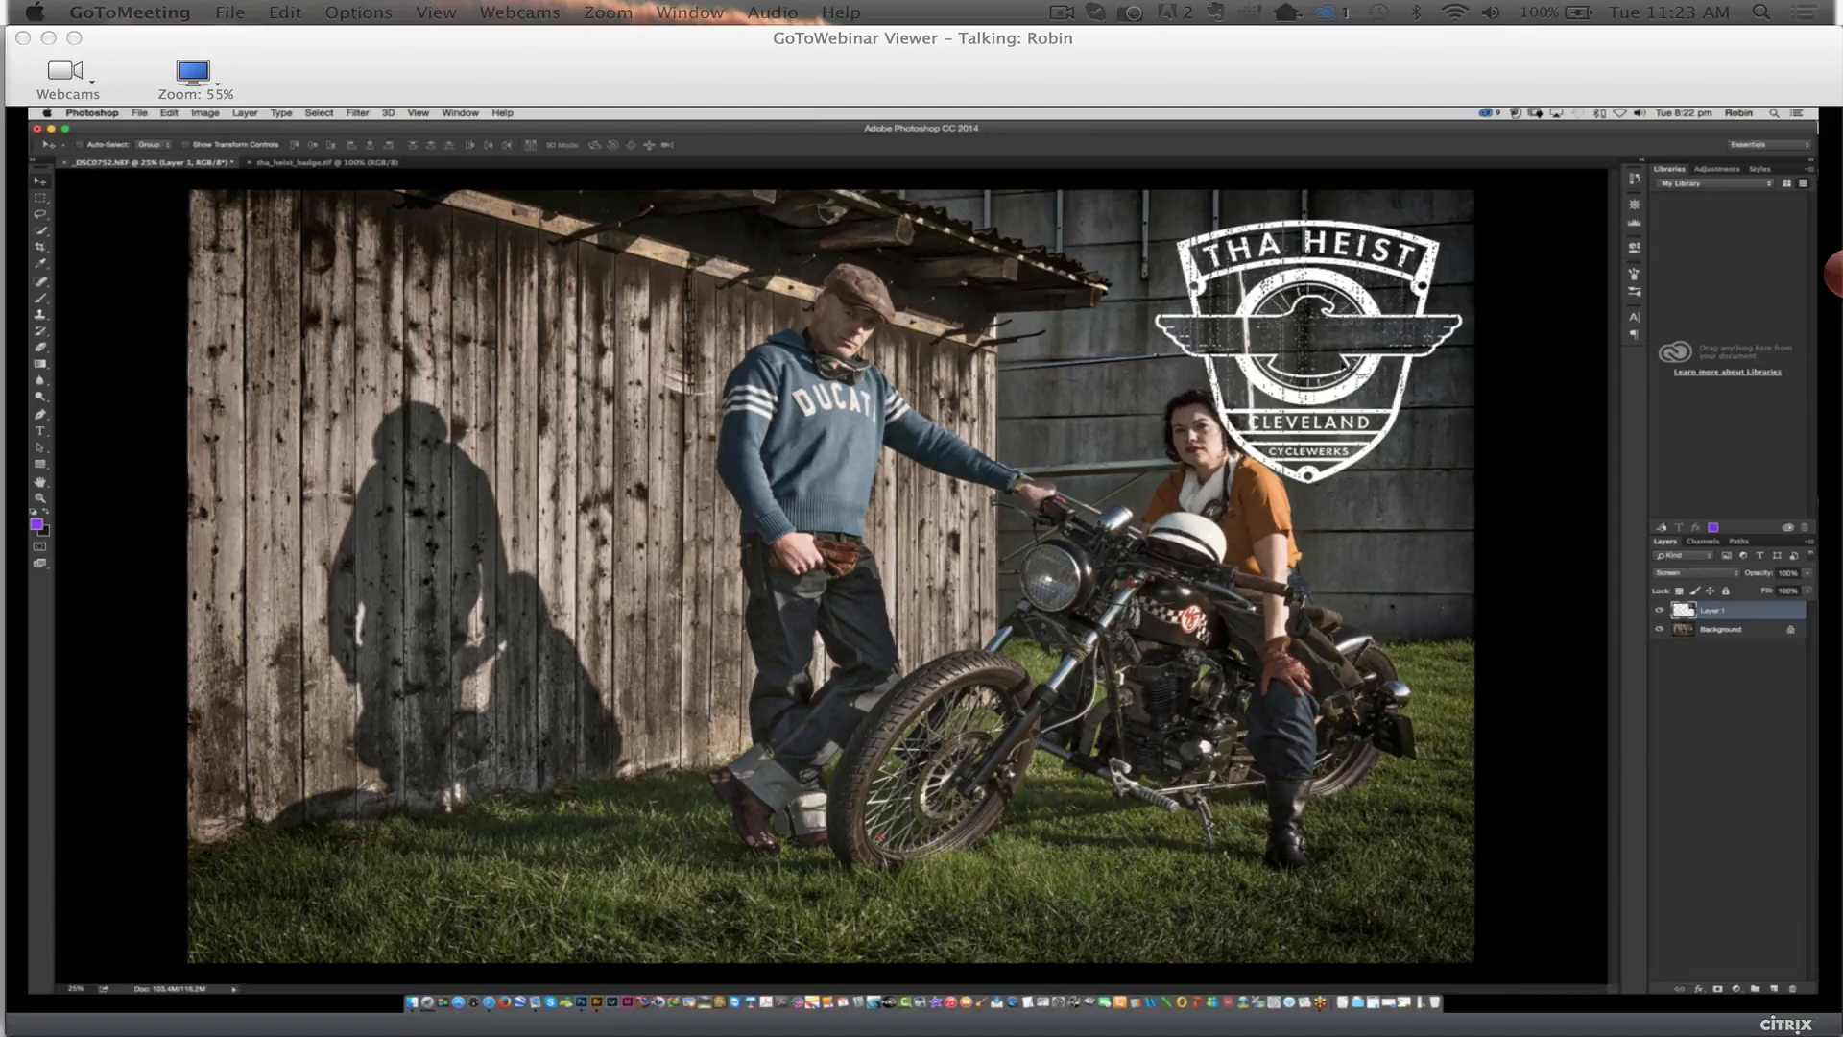
{"action": "left_click_drag", "start_coordinate": [1343, 367], "coordinate": [1355, 361]}
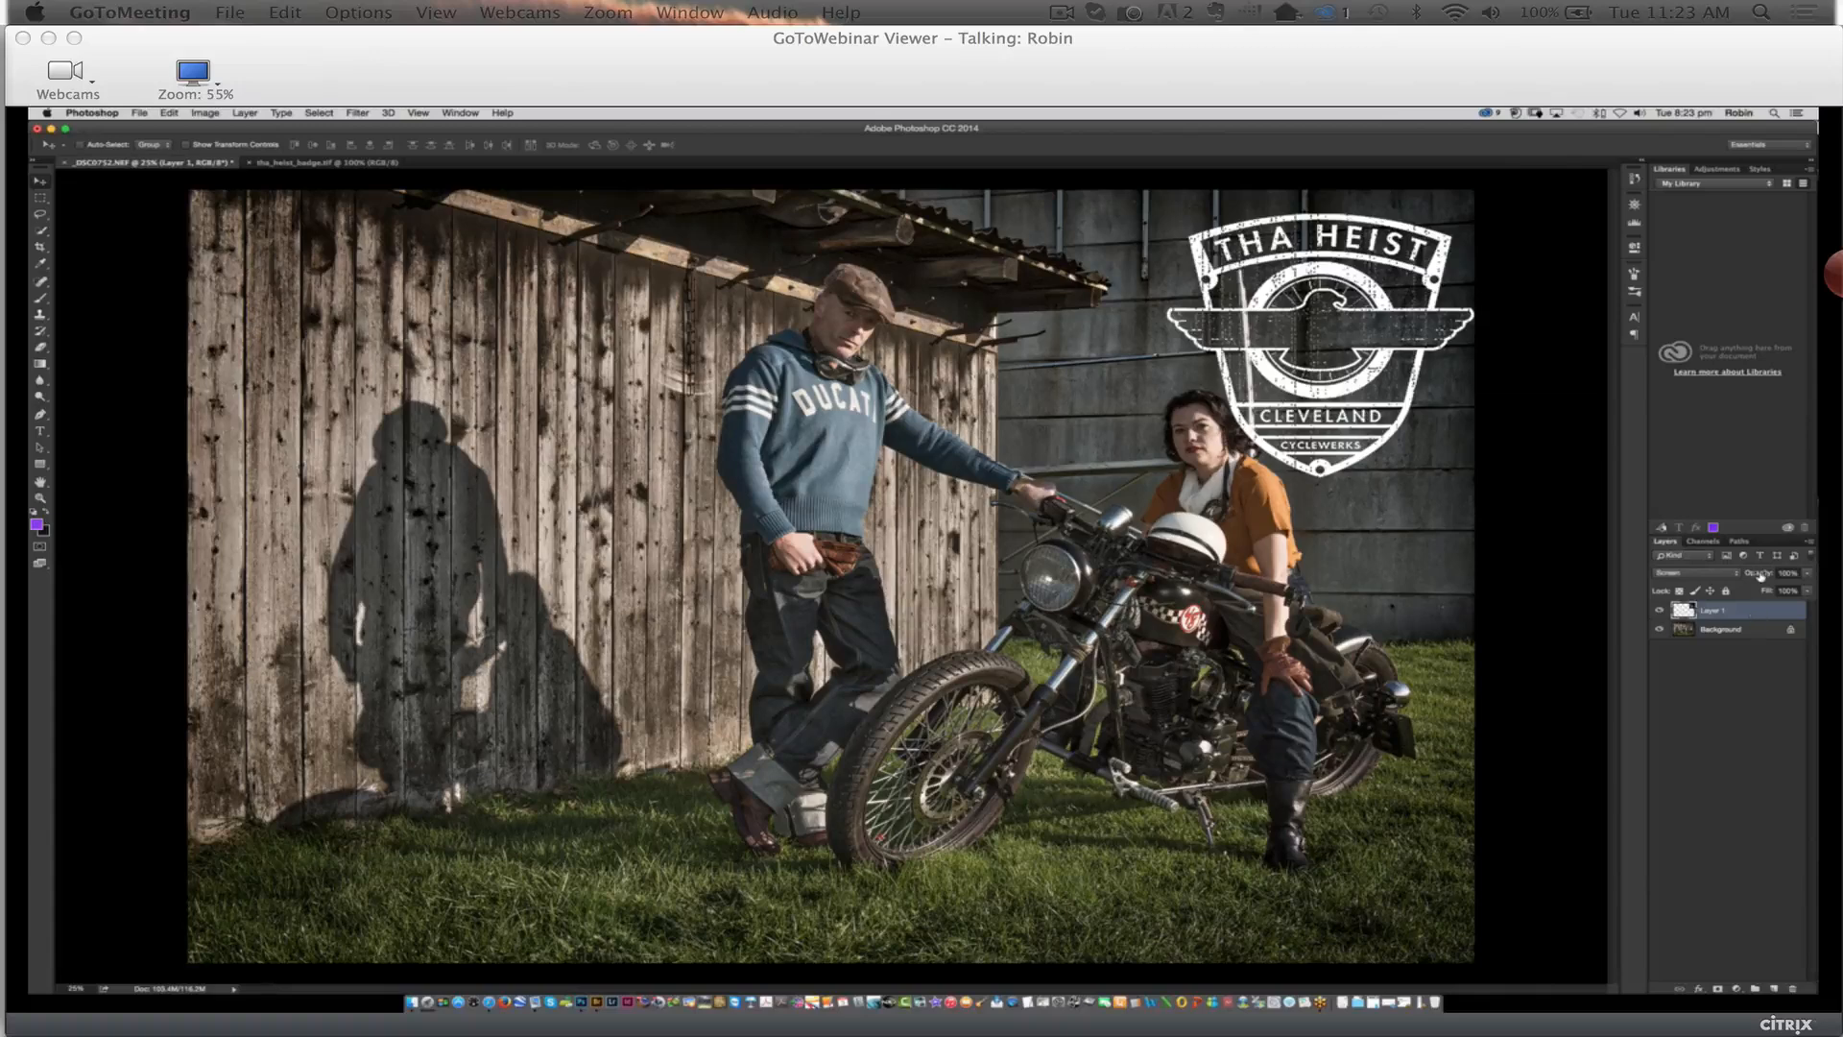
{"action": "left_click_drag", "start_coordinate": [1761, 575], "coordinate": [1728, 585]}
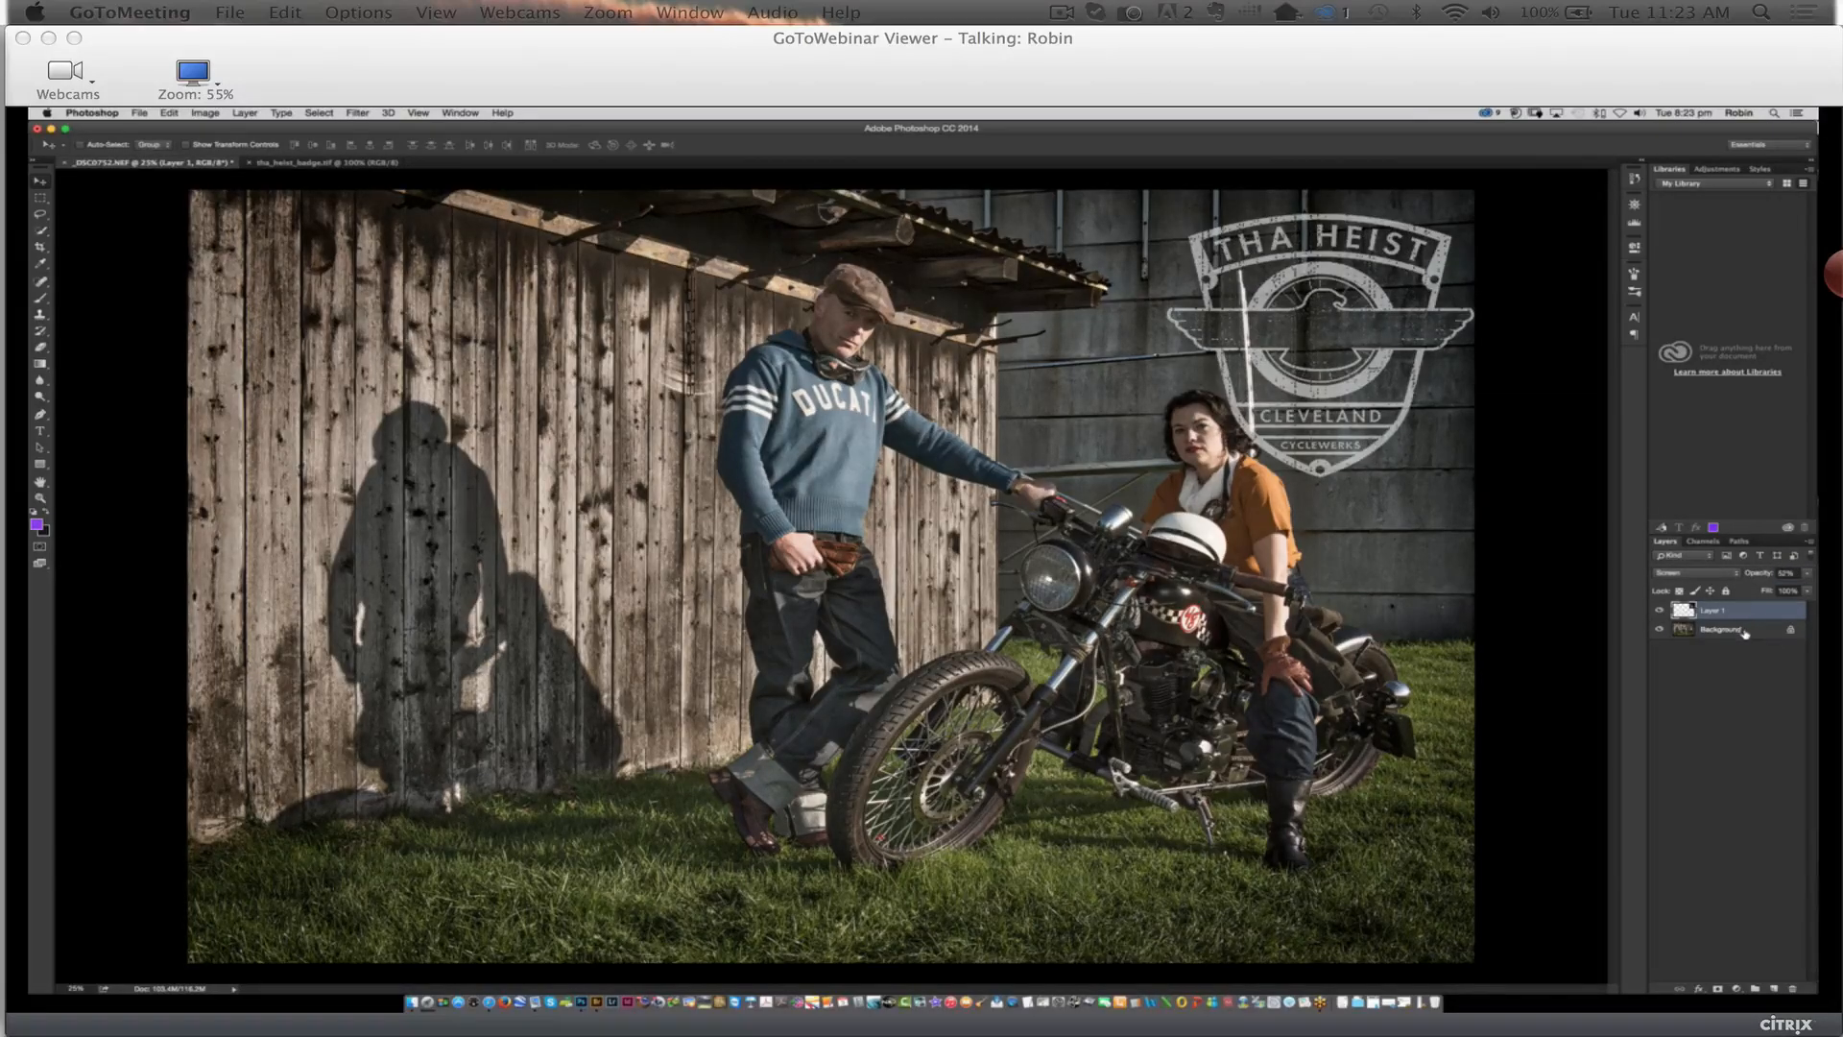
Blend the badge into the wall's dark tones by splitting the Underlying Layer black Blend If slider to about 28 / 56
{"action": "double_click", "coordinate": [1752, 614]}
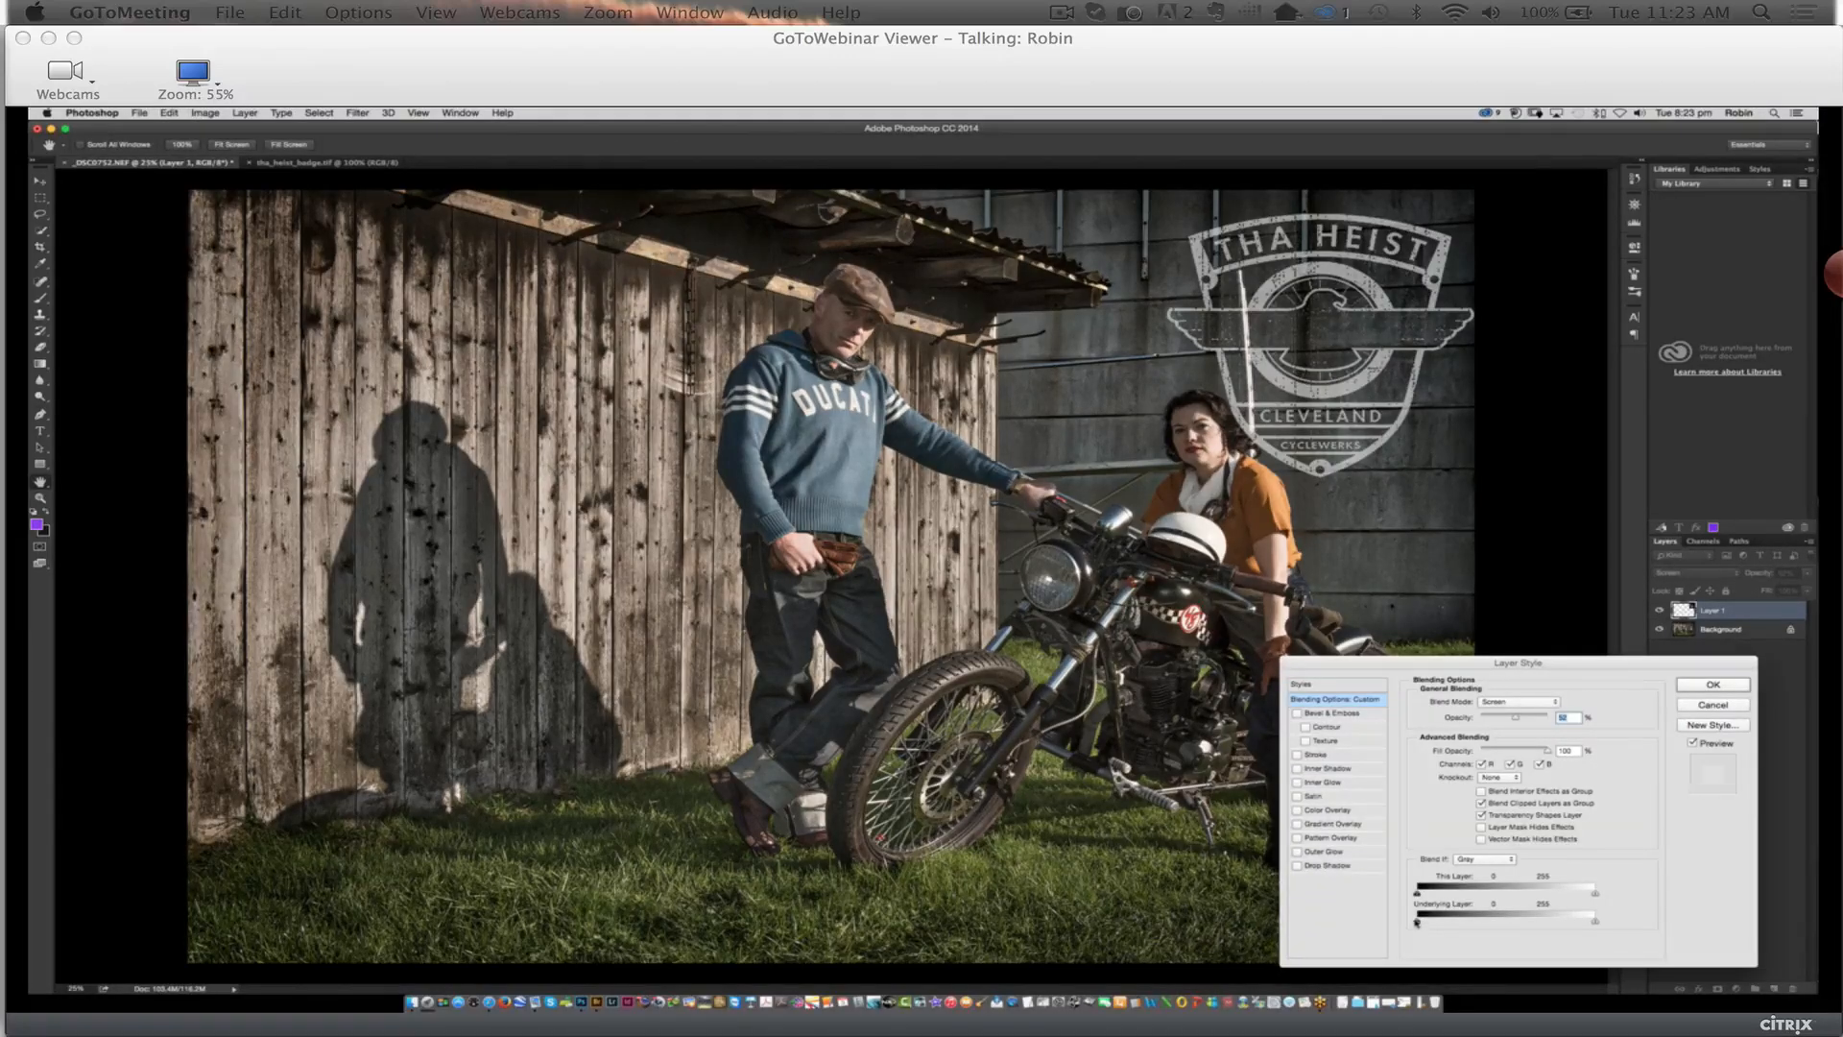
{"action": "left_click_drag", "start_coordinate": [1418, 923], "coordinate": [1448, 922]}
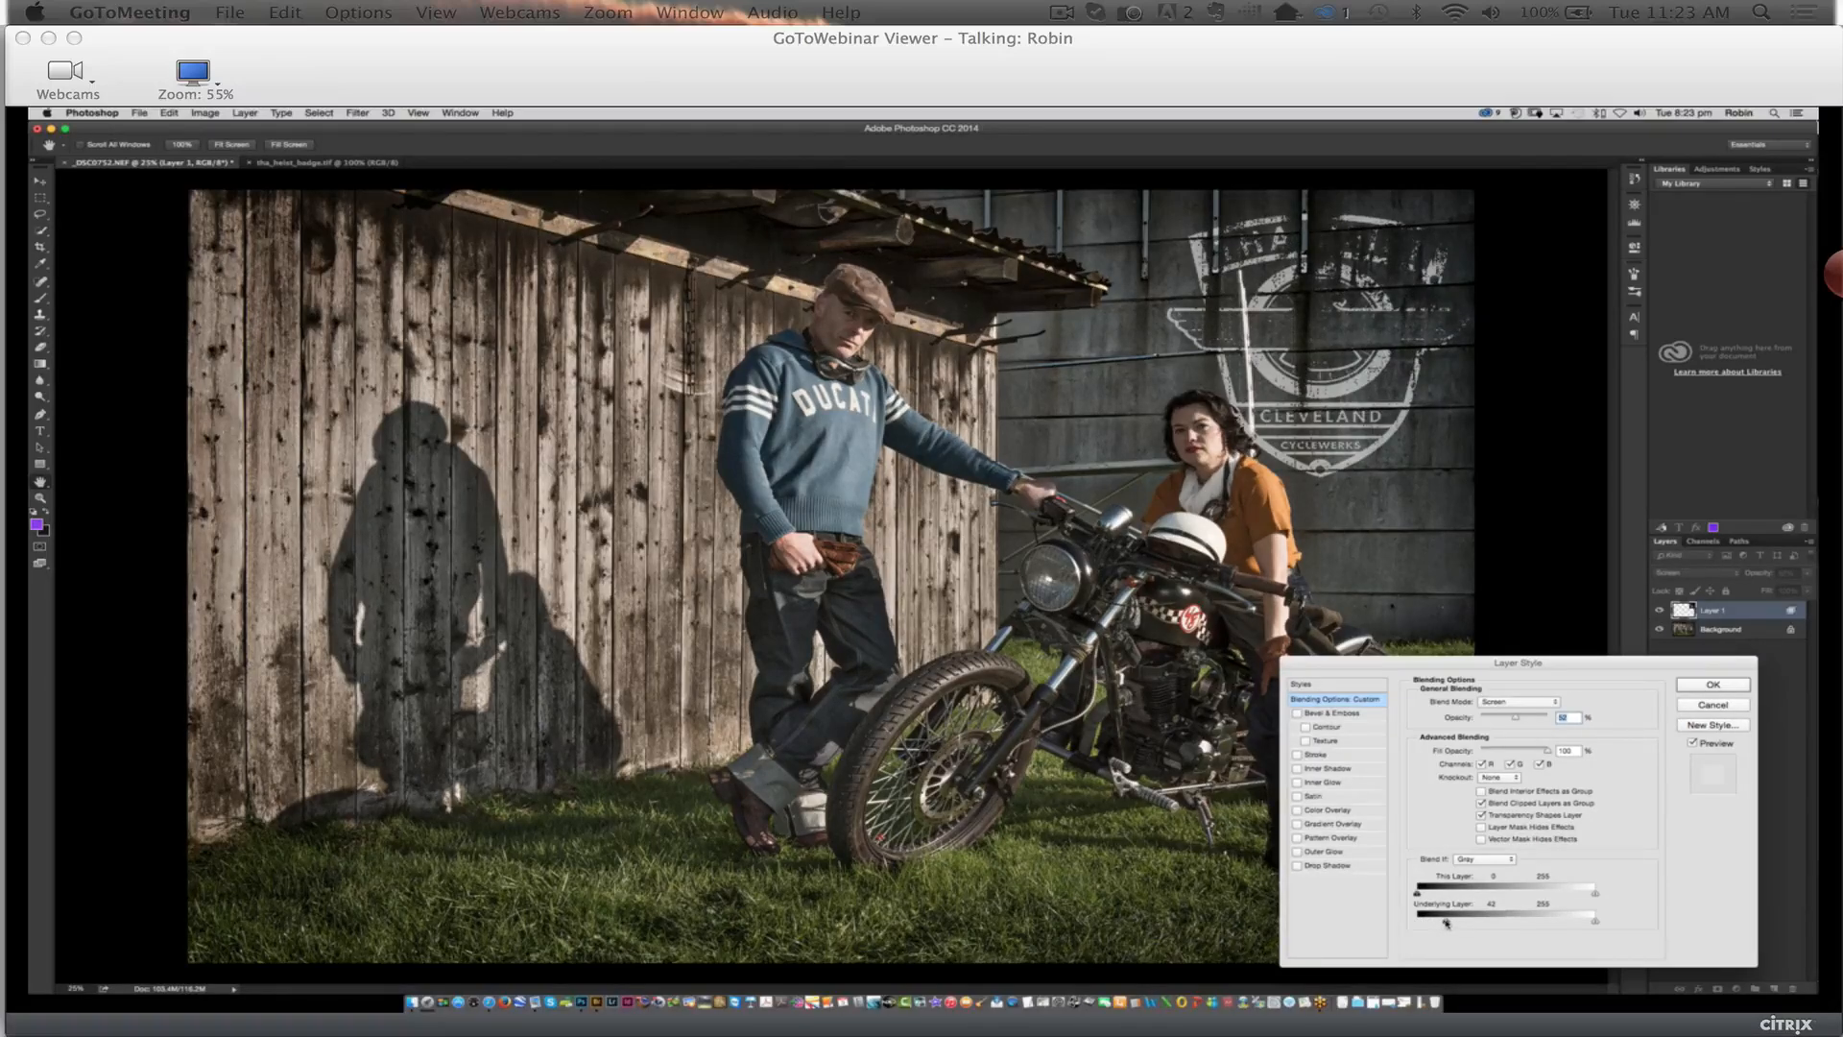
{"action": "key", "text": "alt"}
{"action": "left_click_drag", "start_coordinate": [1450, 924], "coordinate": [1436, 927]}
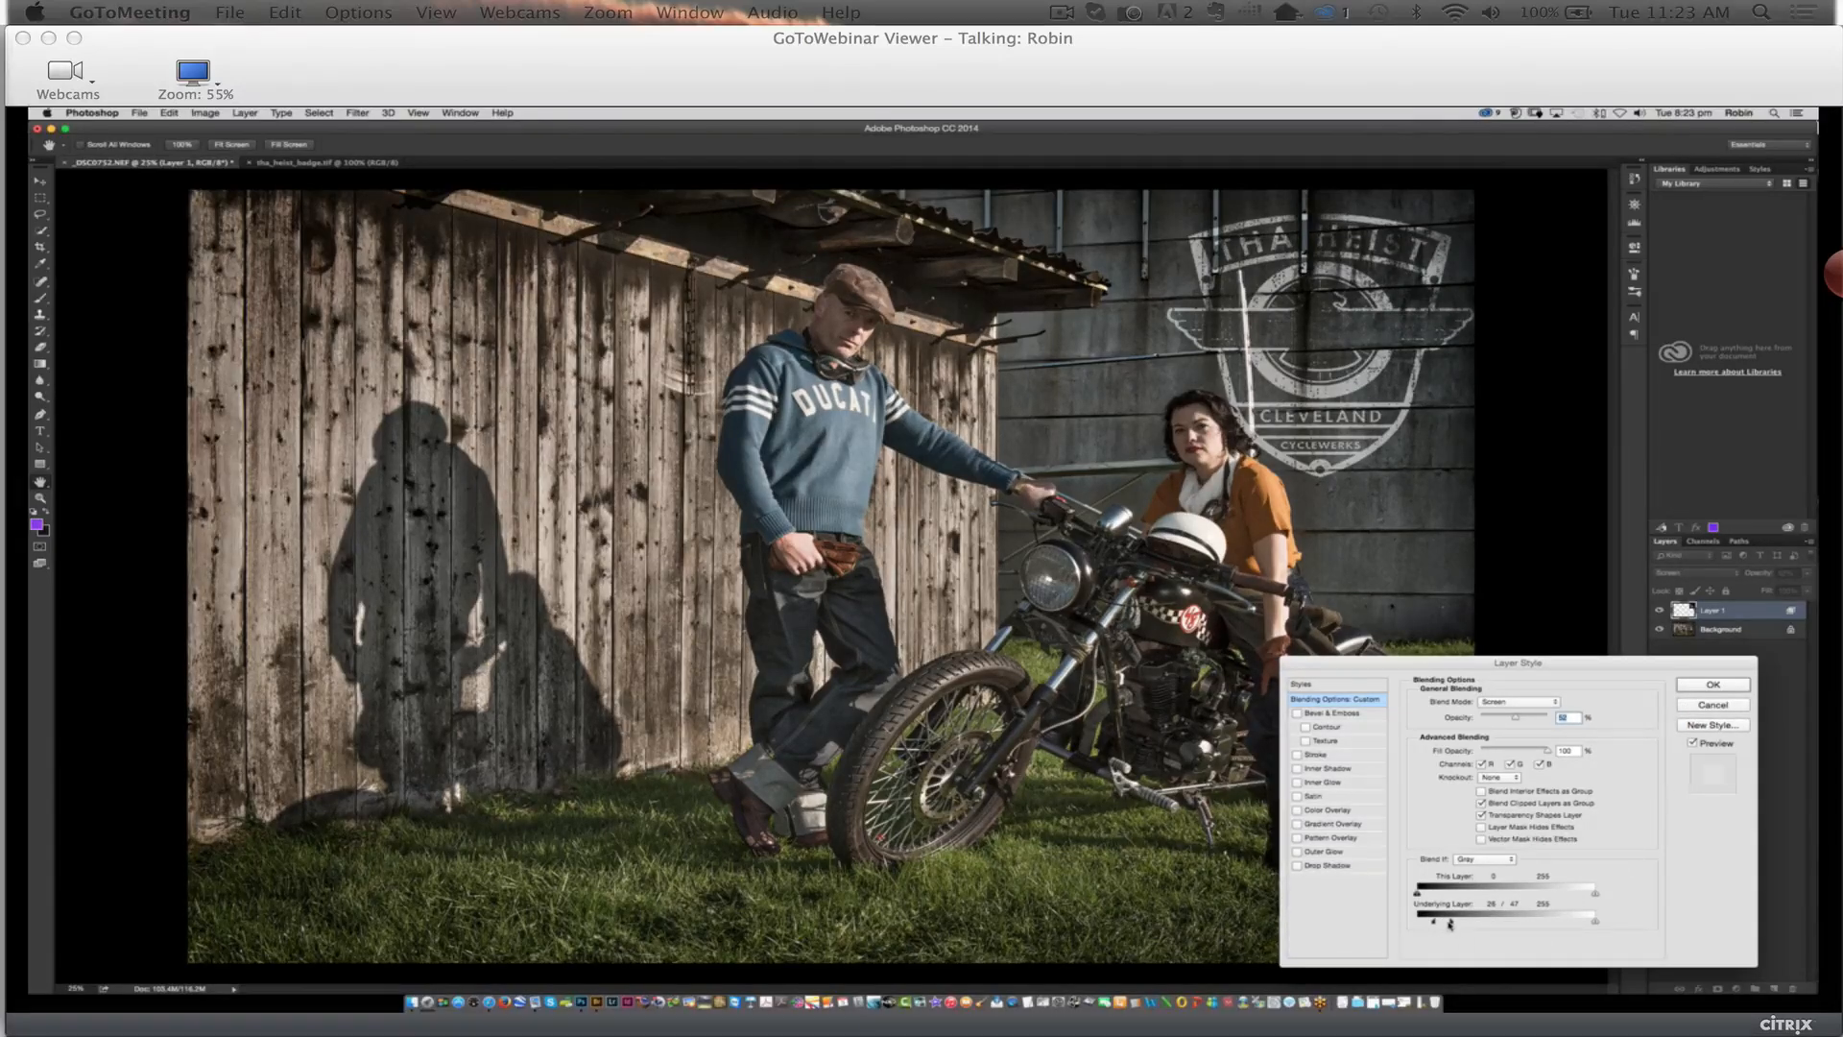
{"action": "left_click_drag", "start_coordinate": [1451, 924], "coordinate": [1459, 923]}
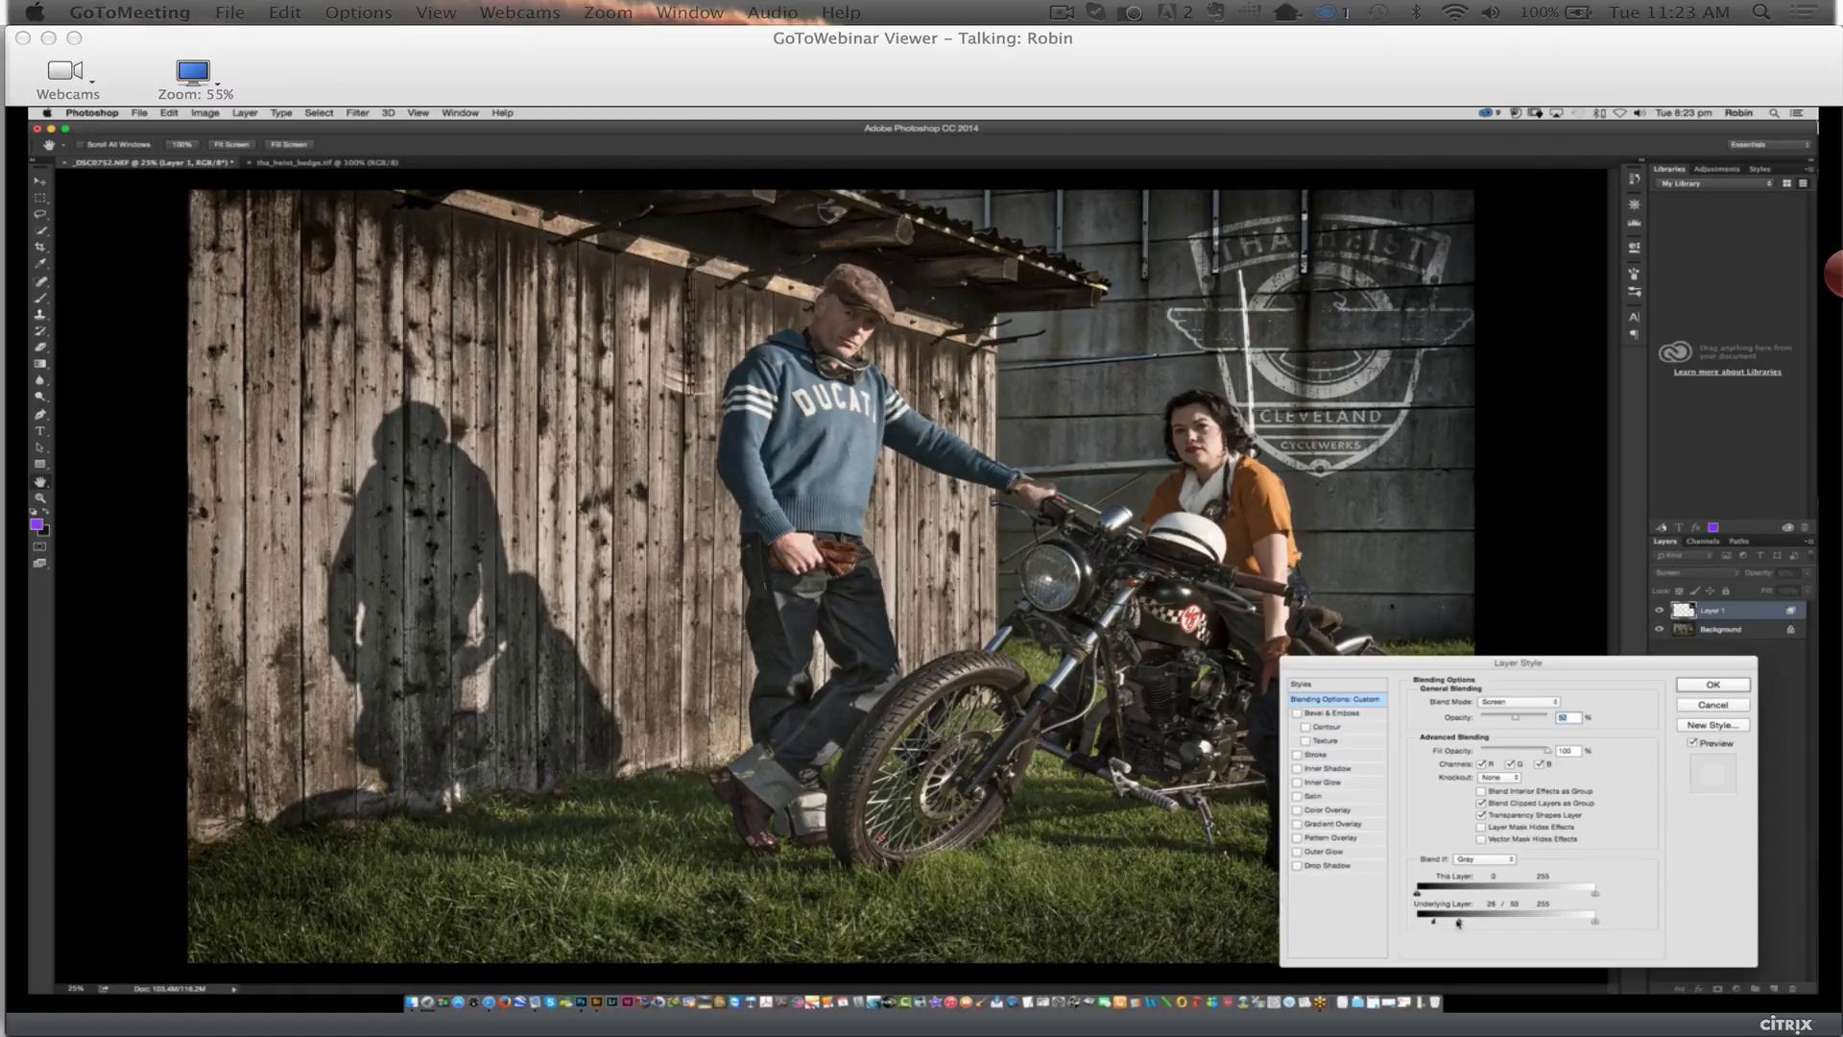
{"action": "left_click", "coordinate": [1713, 685]}
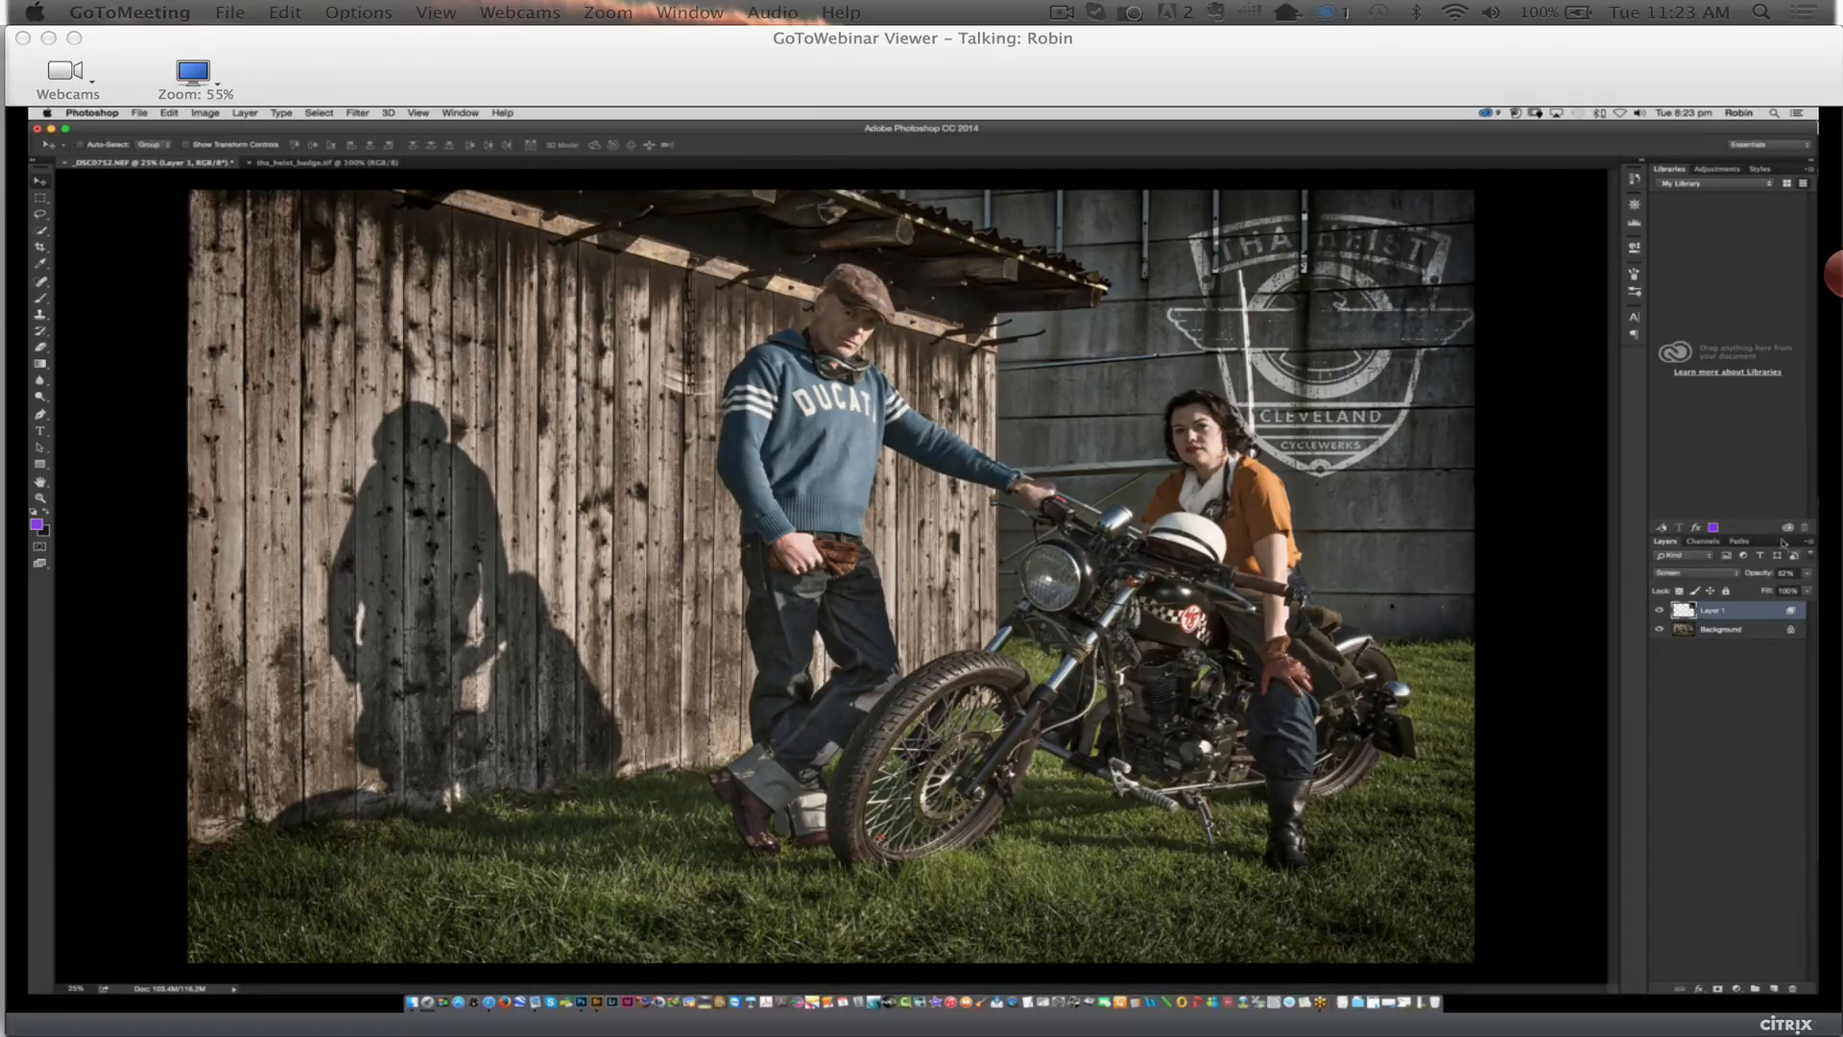
Lower the badge layer's opacity to about 27% and distort its two lower corners slightly downward to follow the wall's perspective
{"action": "left_click_drag", "start_coordinate": [1763, 577], "coordinate": [1746, 580]}
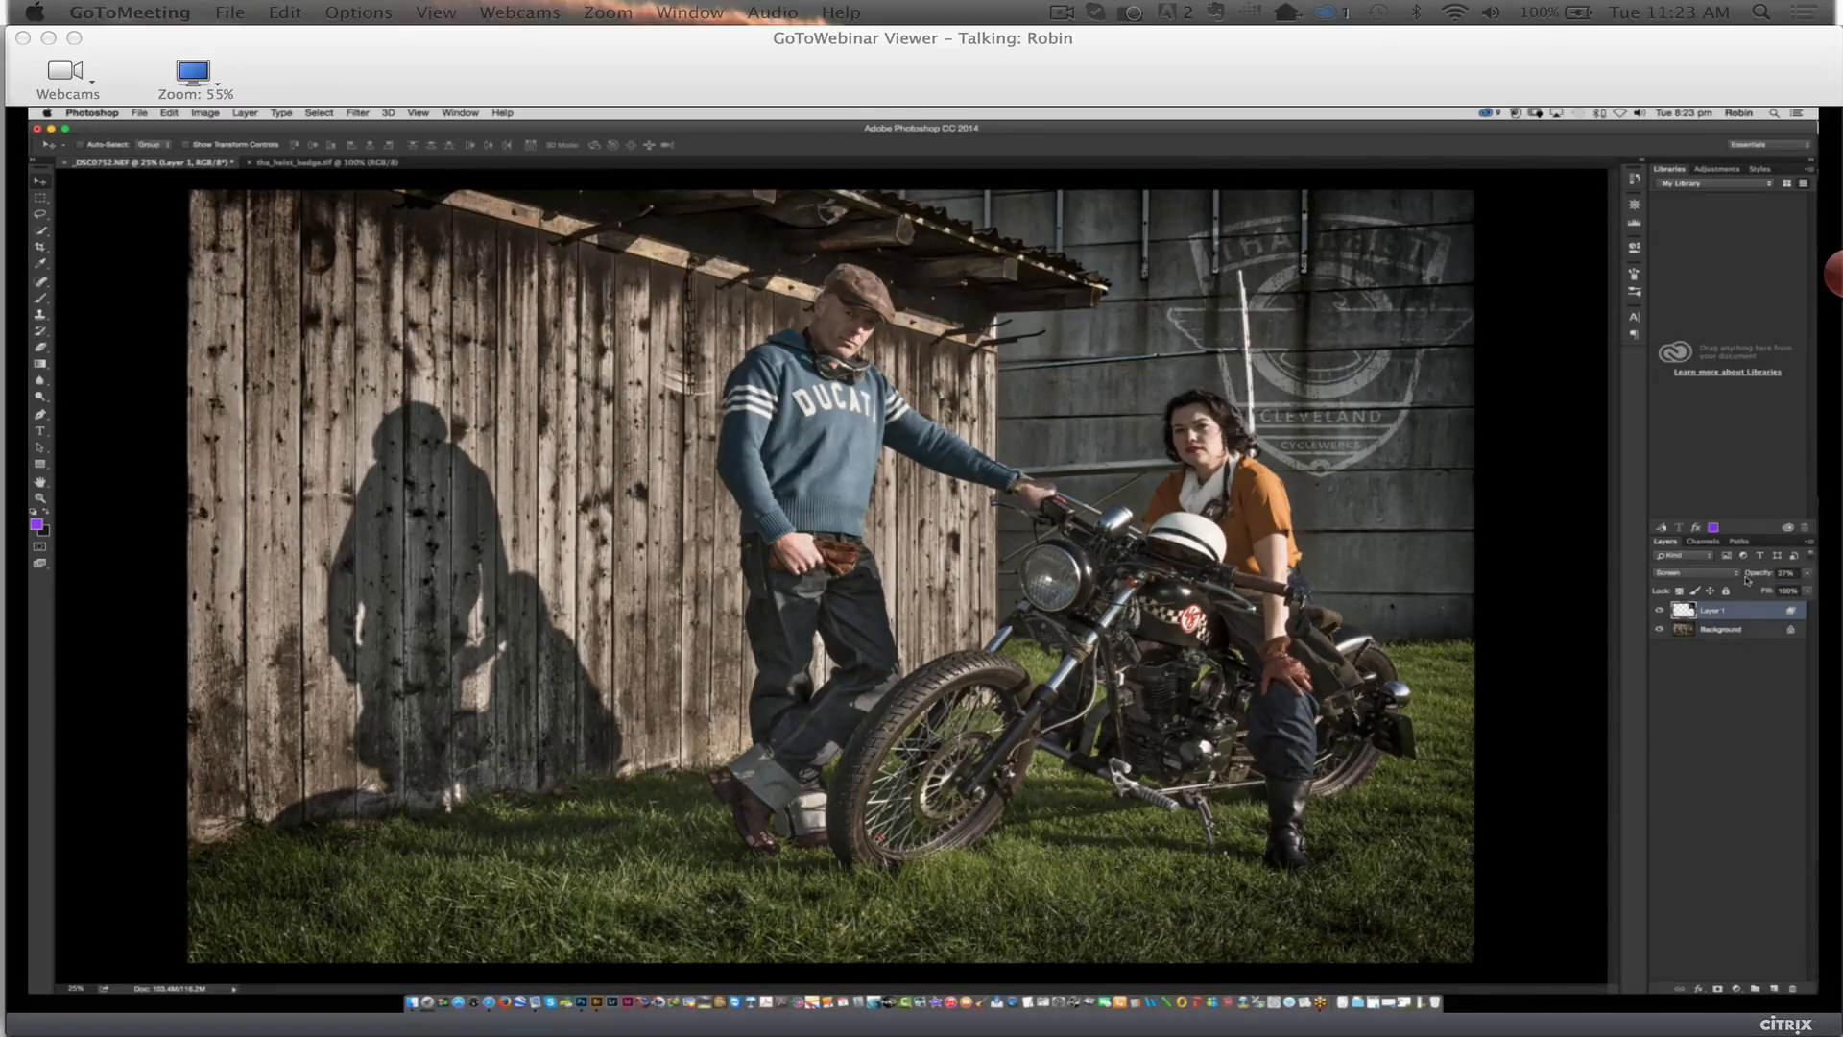
{"action": "key", "text": "super+t"}
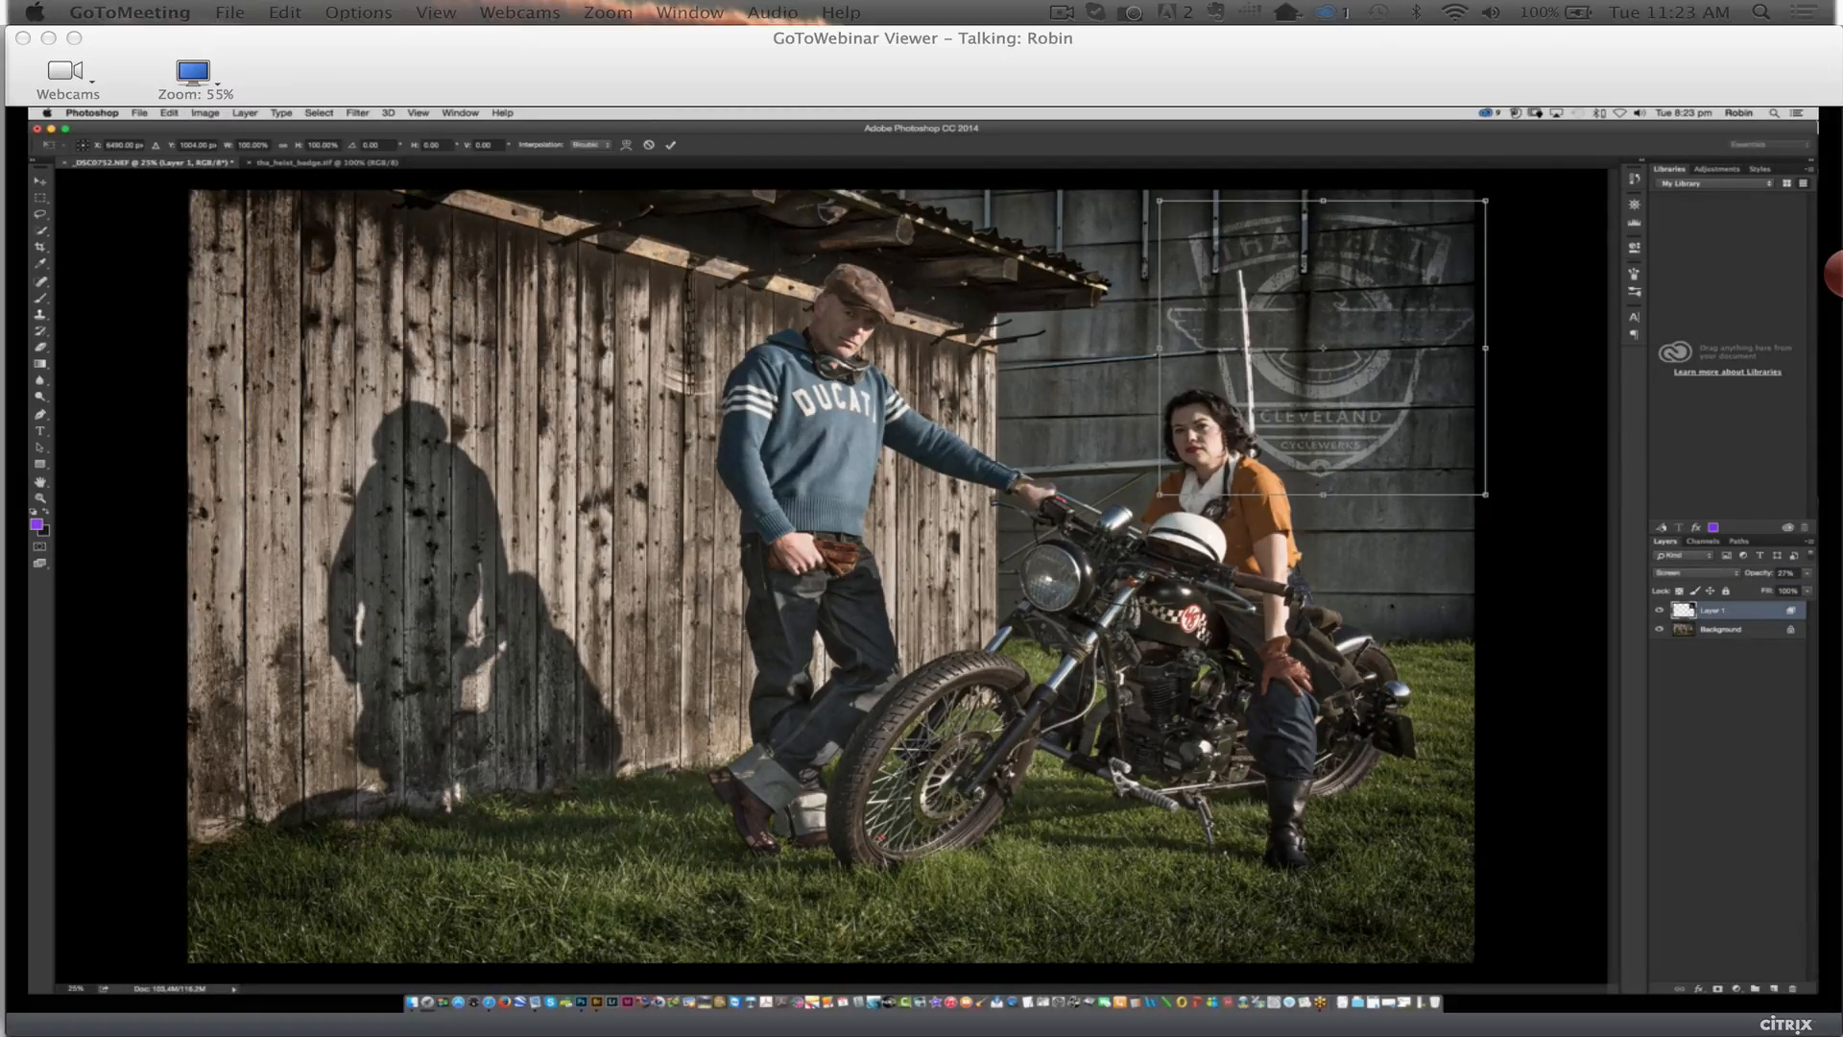
{"action": "left_click_drag", "start_coordinate": [1159, 495], "coordinate": [1163, 510]}
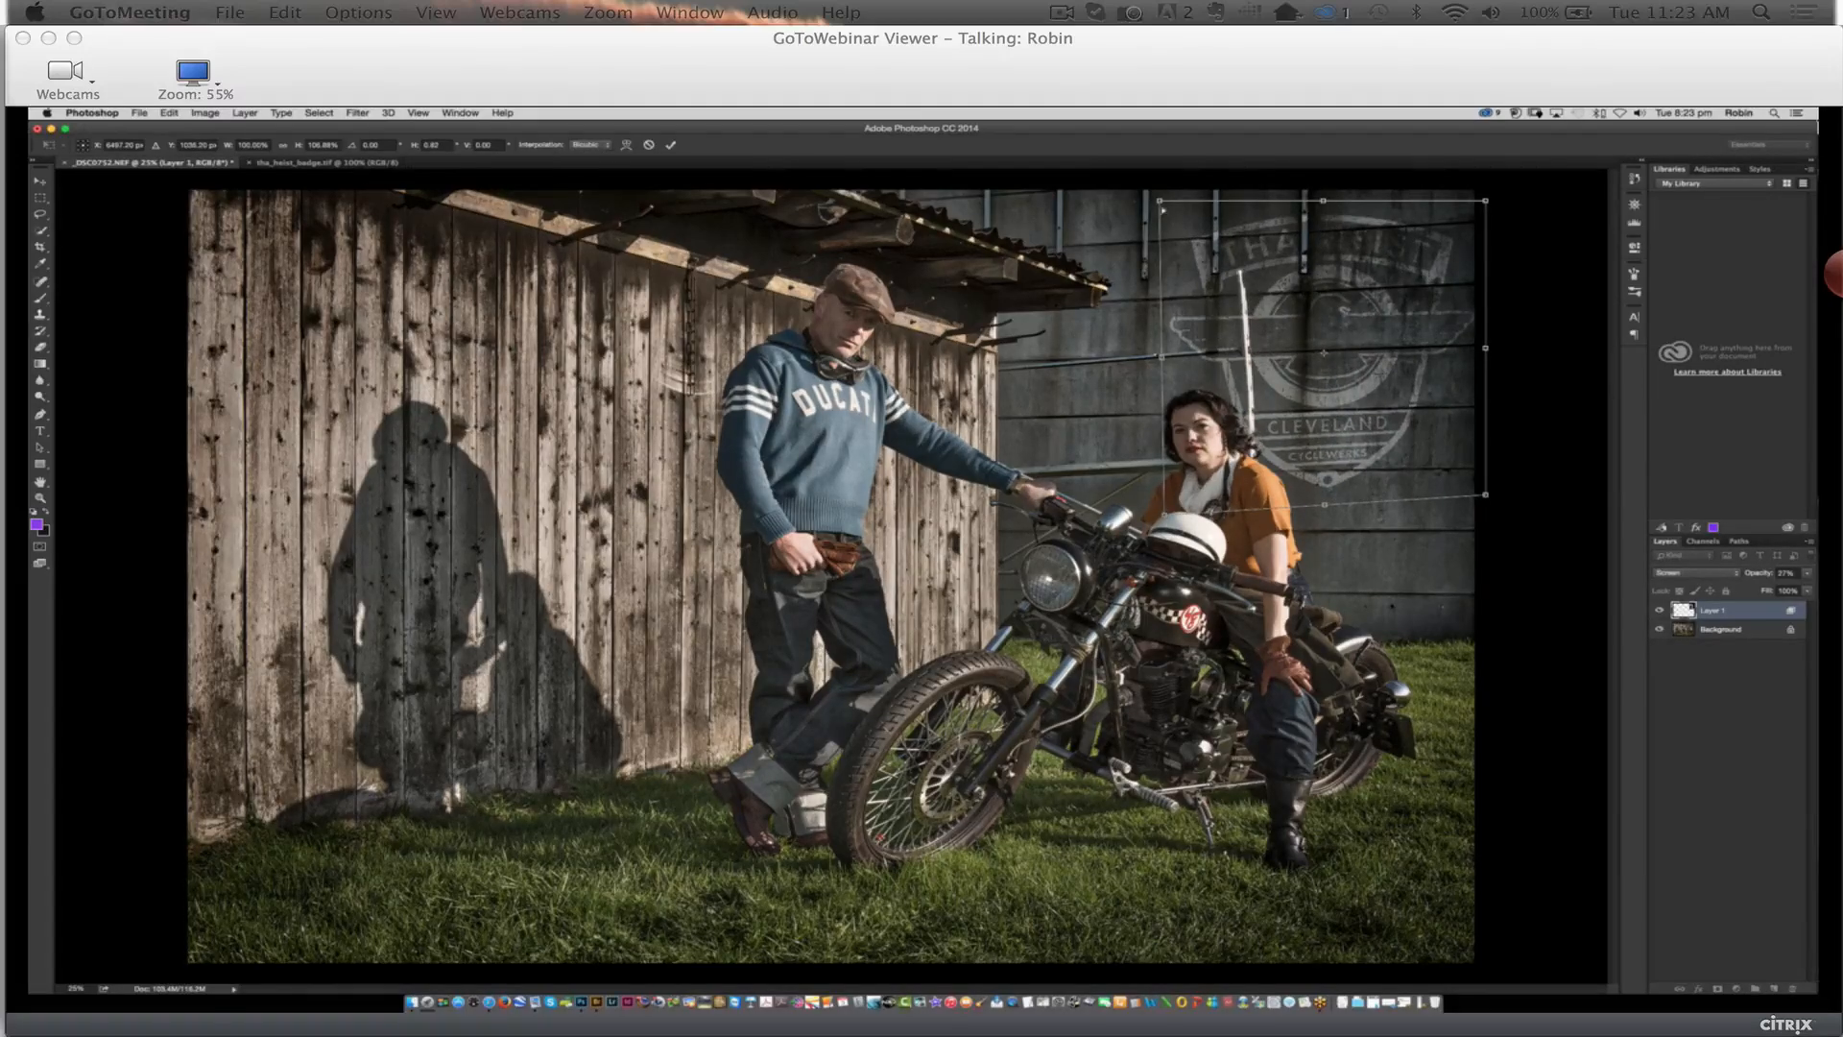
{"action": "left_click_drag", "start_coordinate": [1485, 497], "coordinate": [1485, 503]}
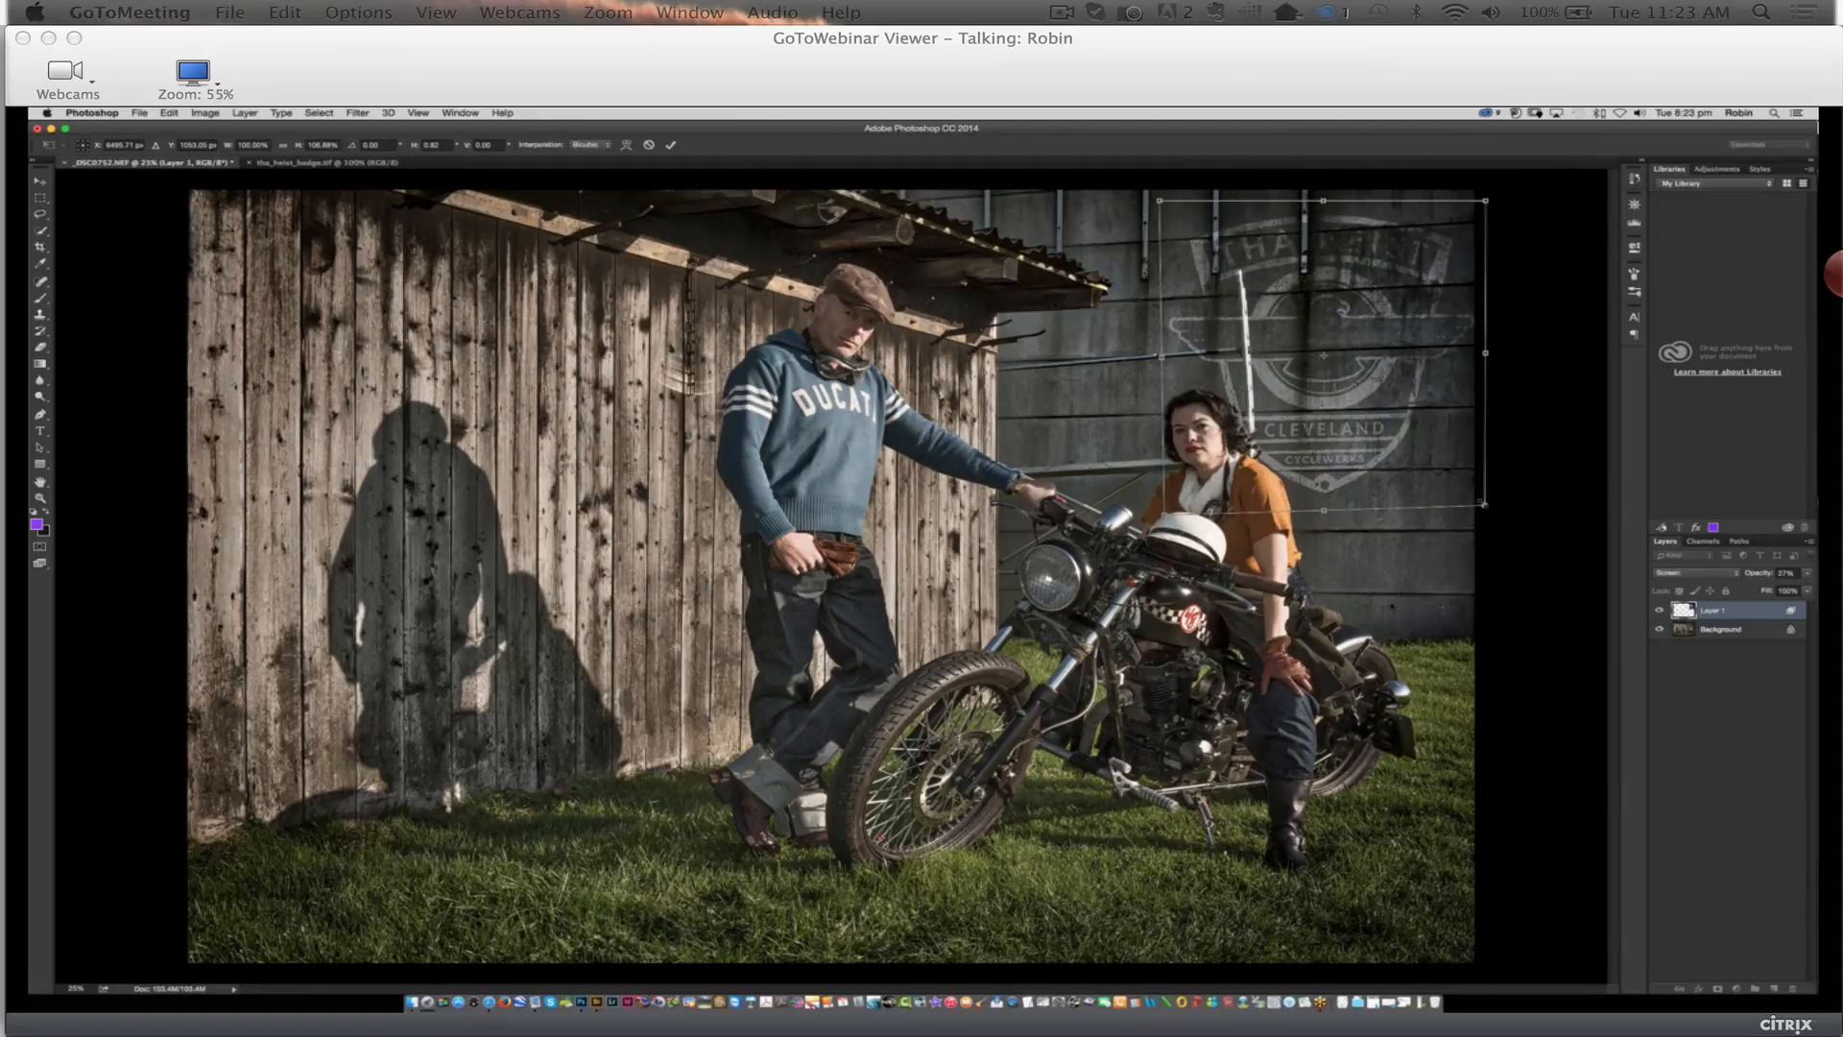
{"action": "key", "text": "Return"}
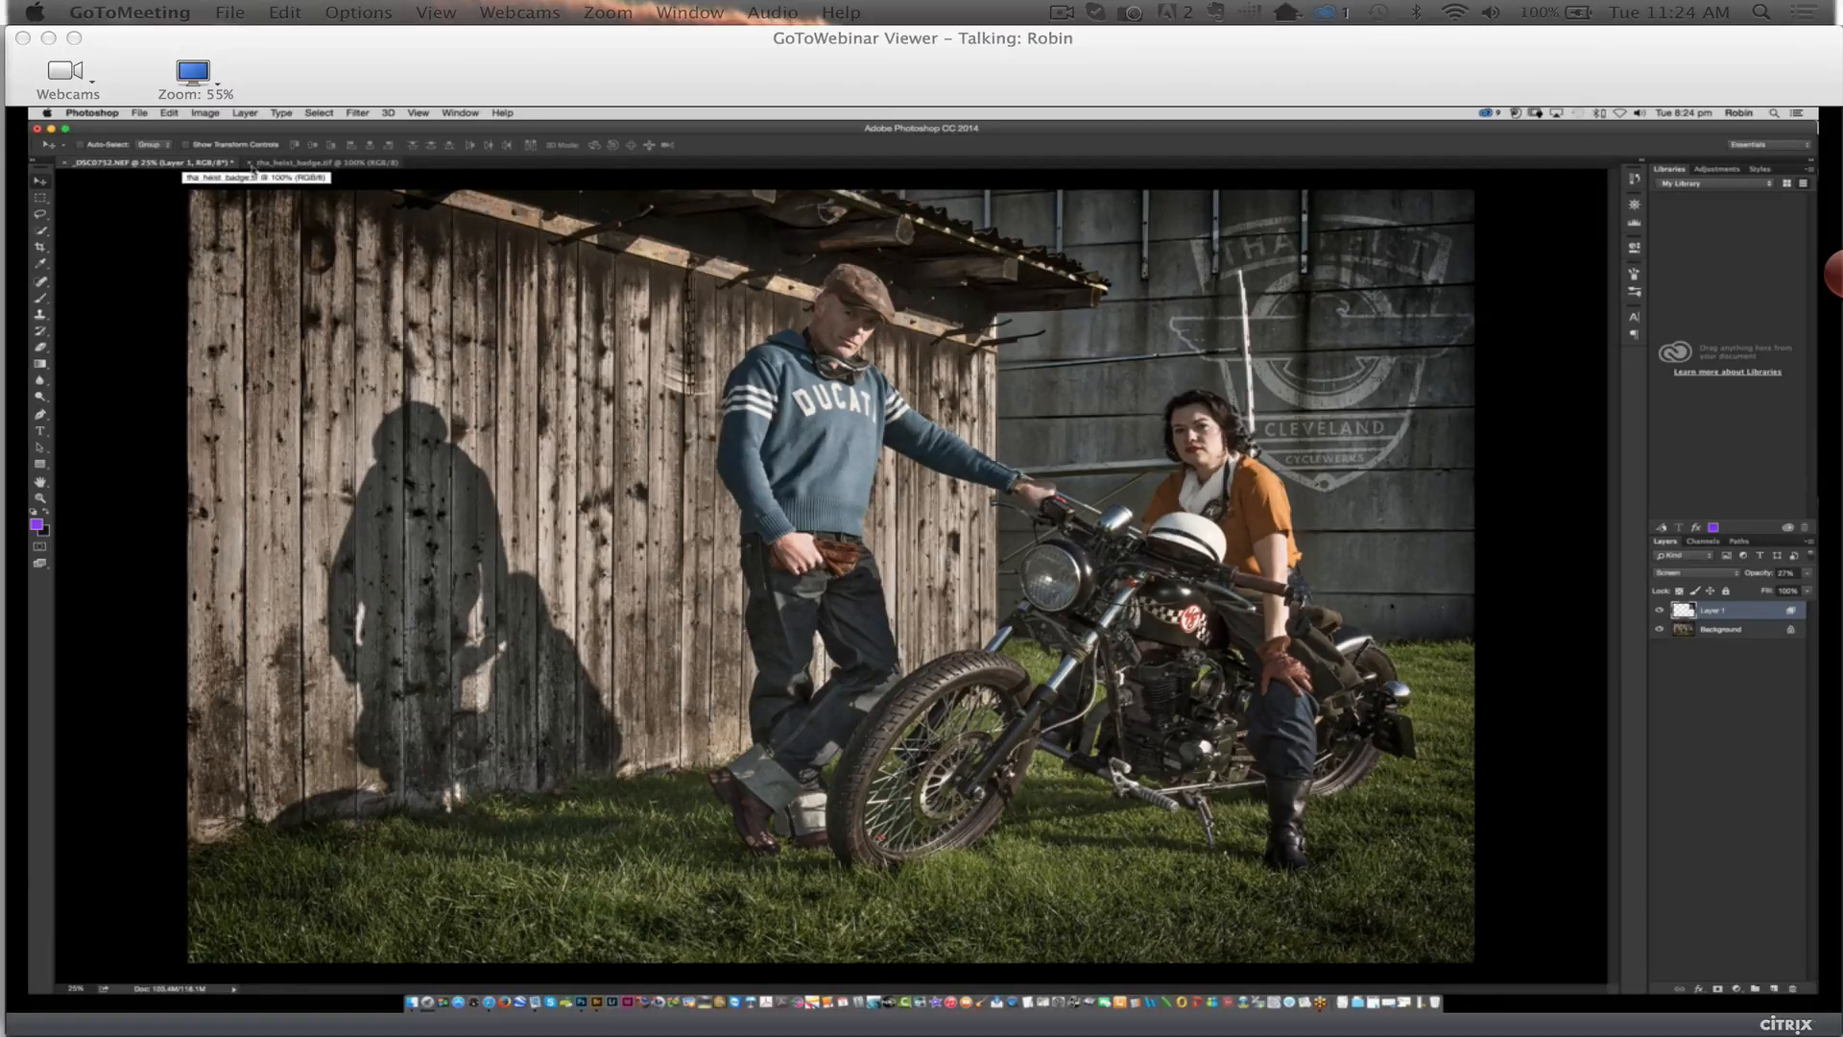
Close the badge document and the motorcycle photo
{"action": "left_click", "coordinate": [249, 165]}
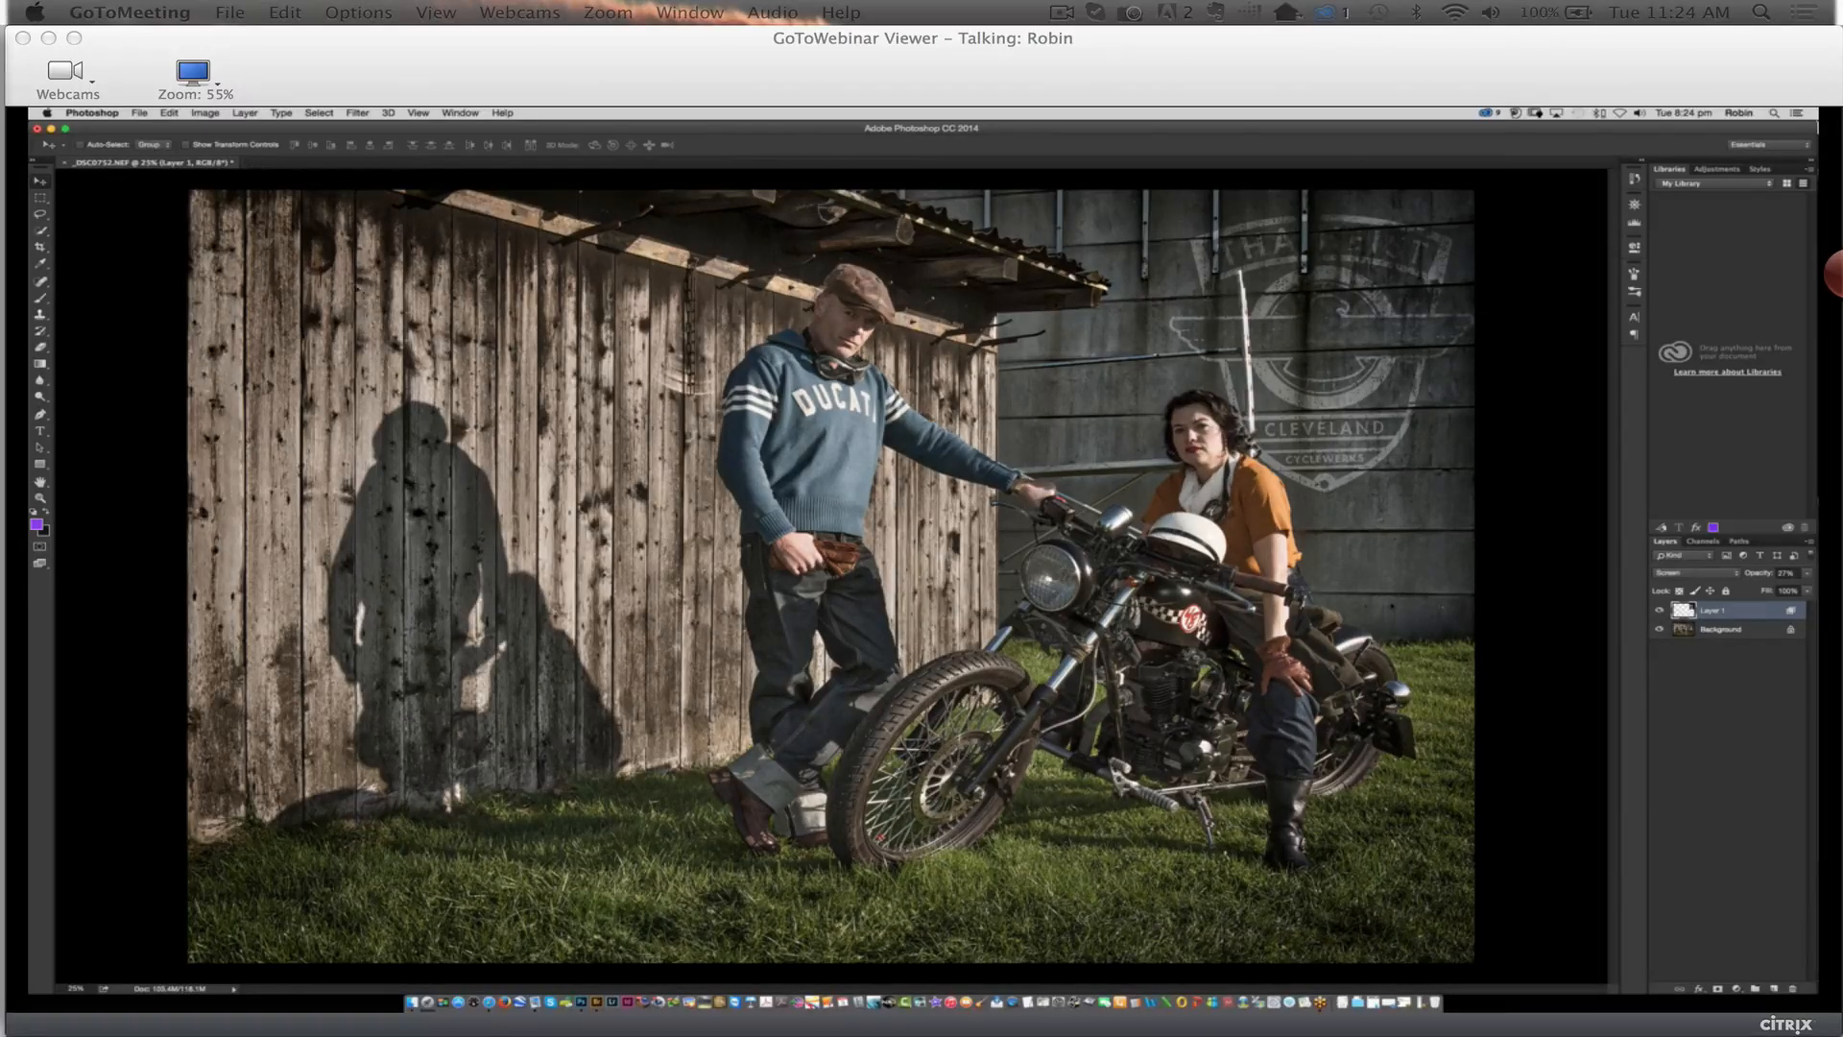
{"action": "left_click", "coordinate": [66, 165]}
{"action": "left_click", "coordinate": [870, 395]}
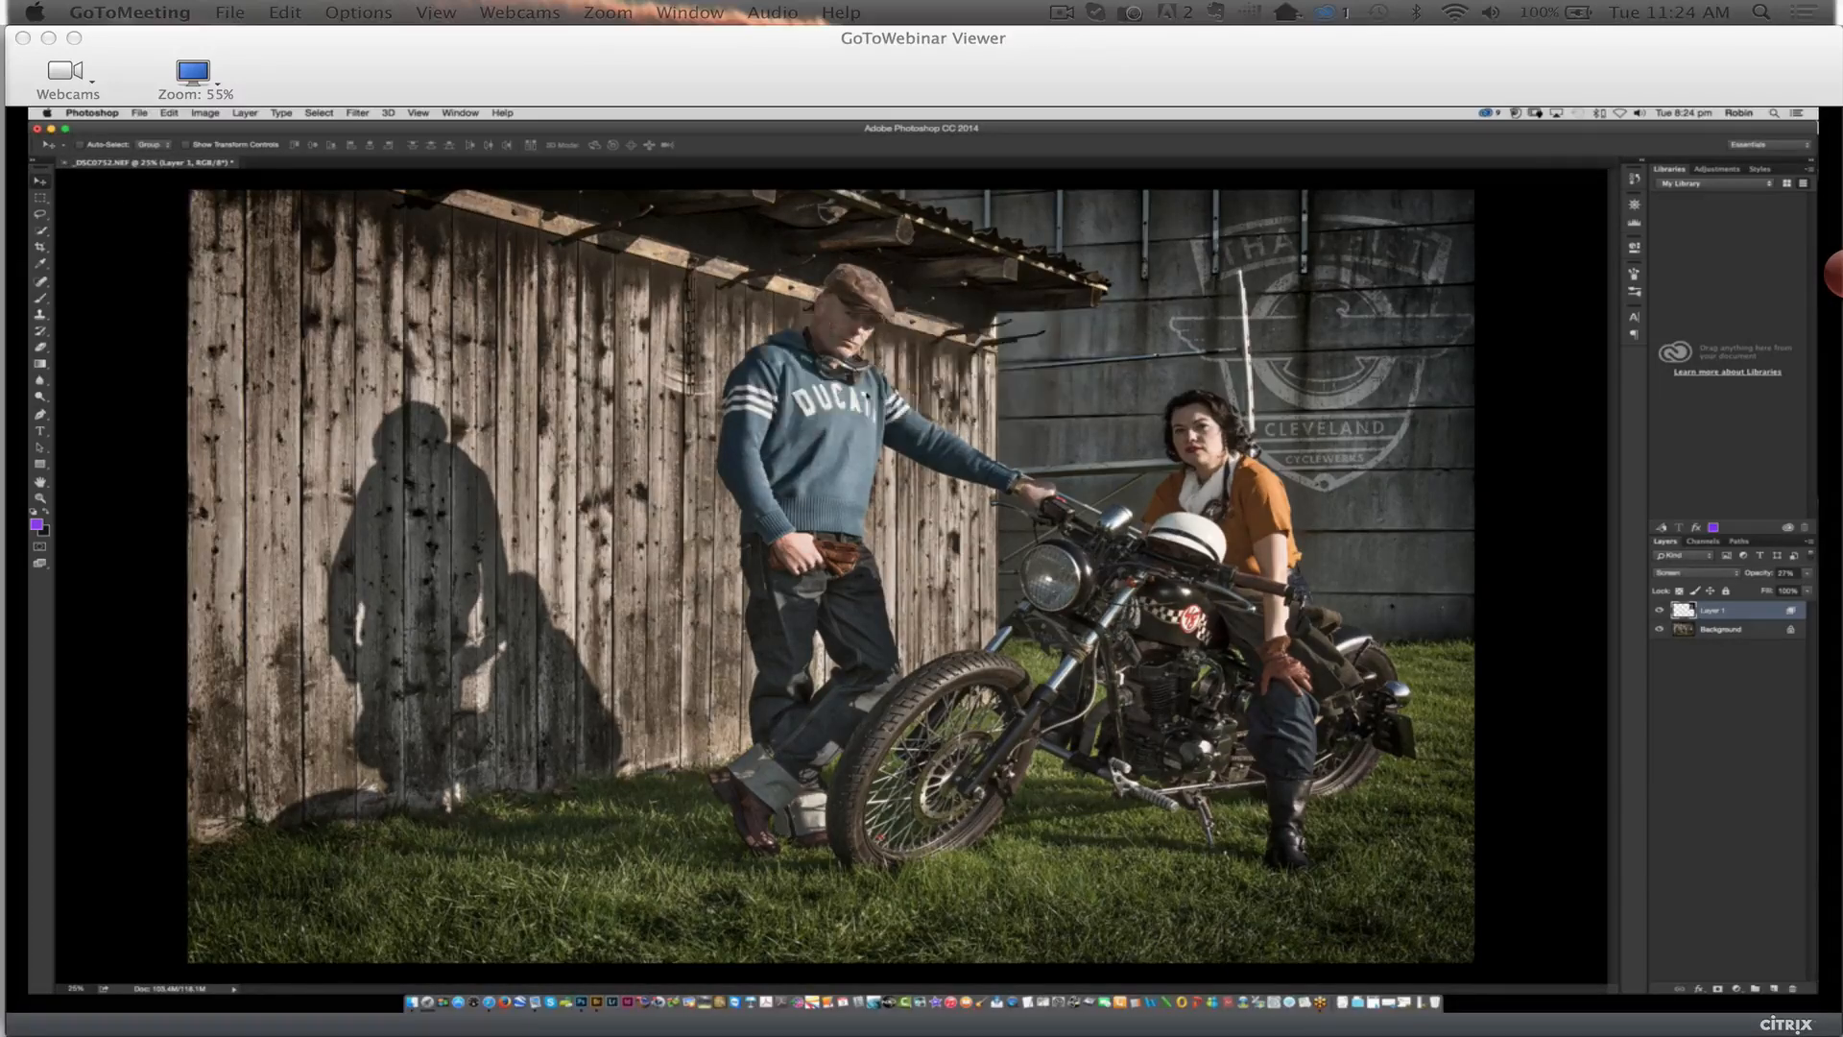
Switch to Bridge and open the London cityscape dark details.jpg in Photoshop
{"action": "left_click", "coordinate": [597, 994]}
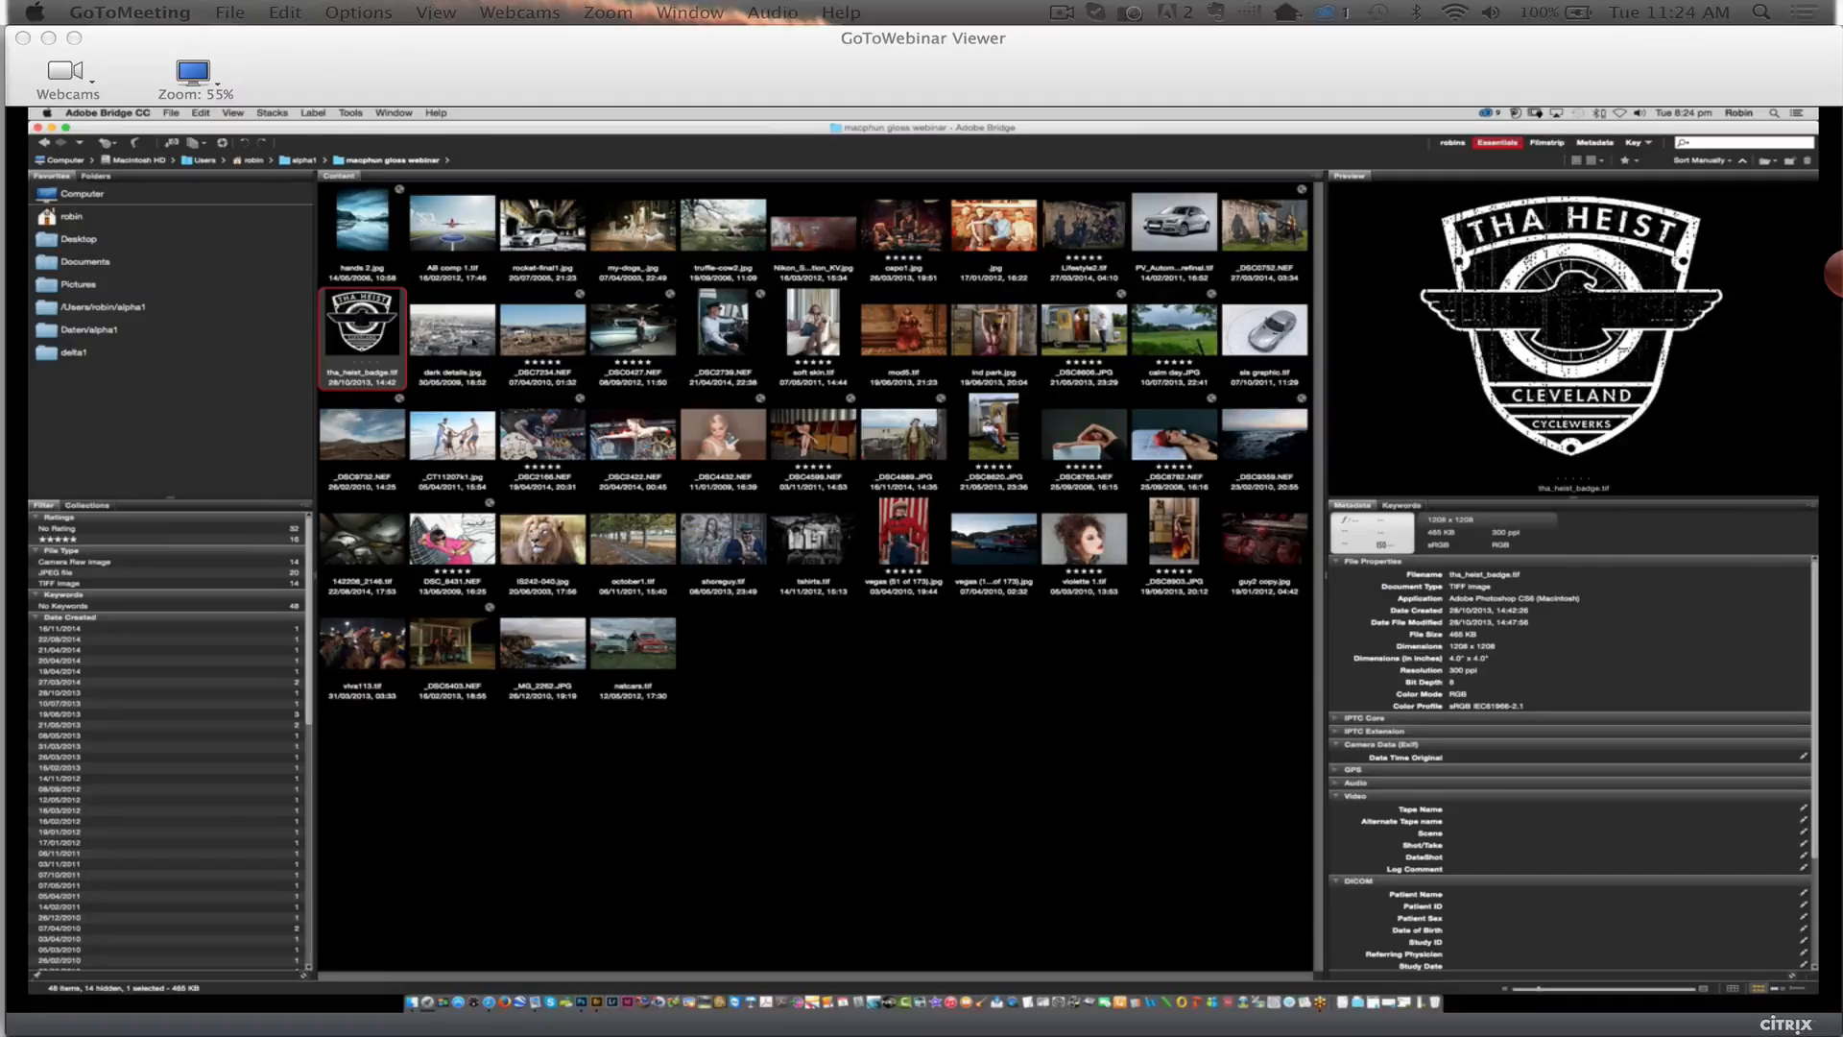
{"action": "left_click", "coordinate": [473, 341]}
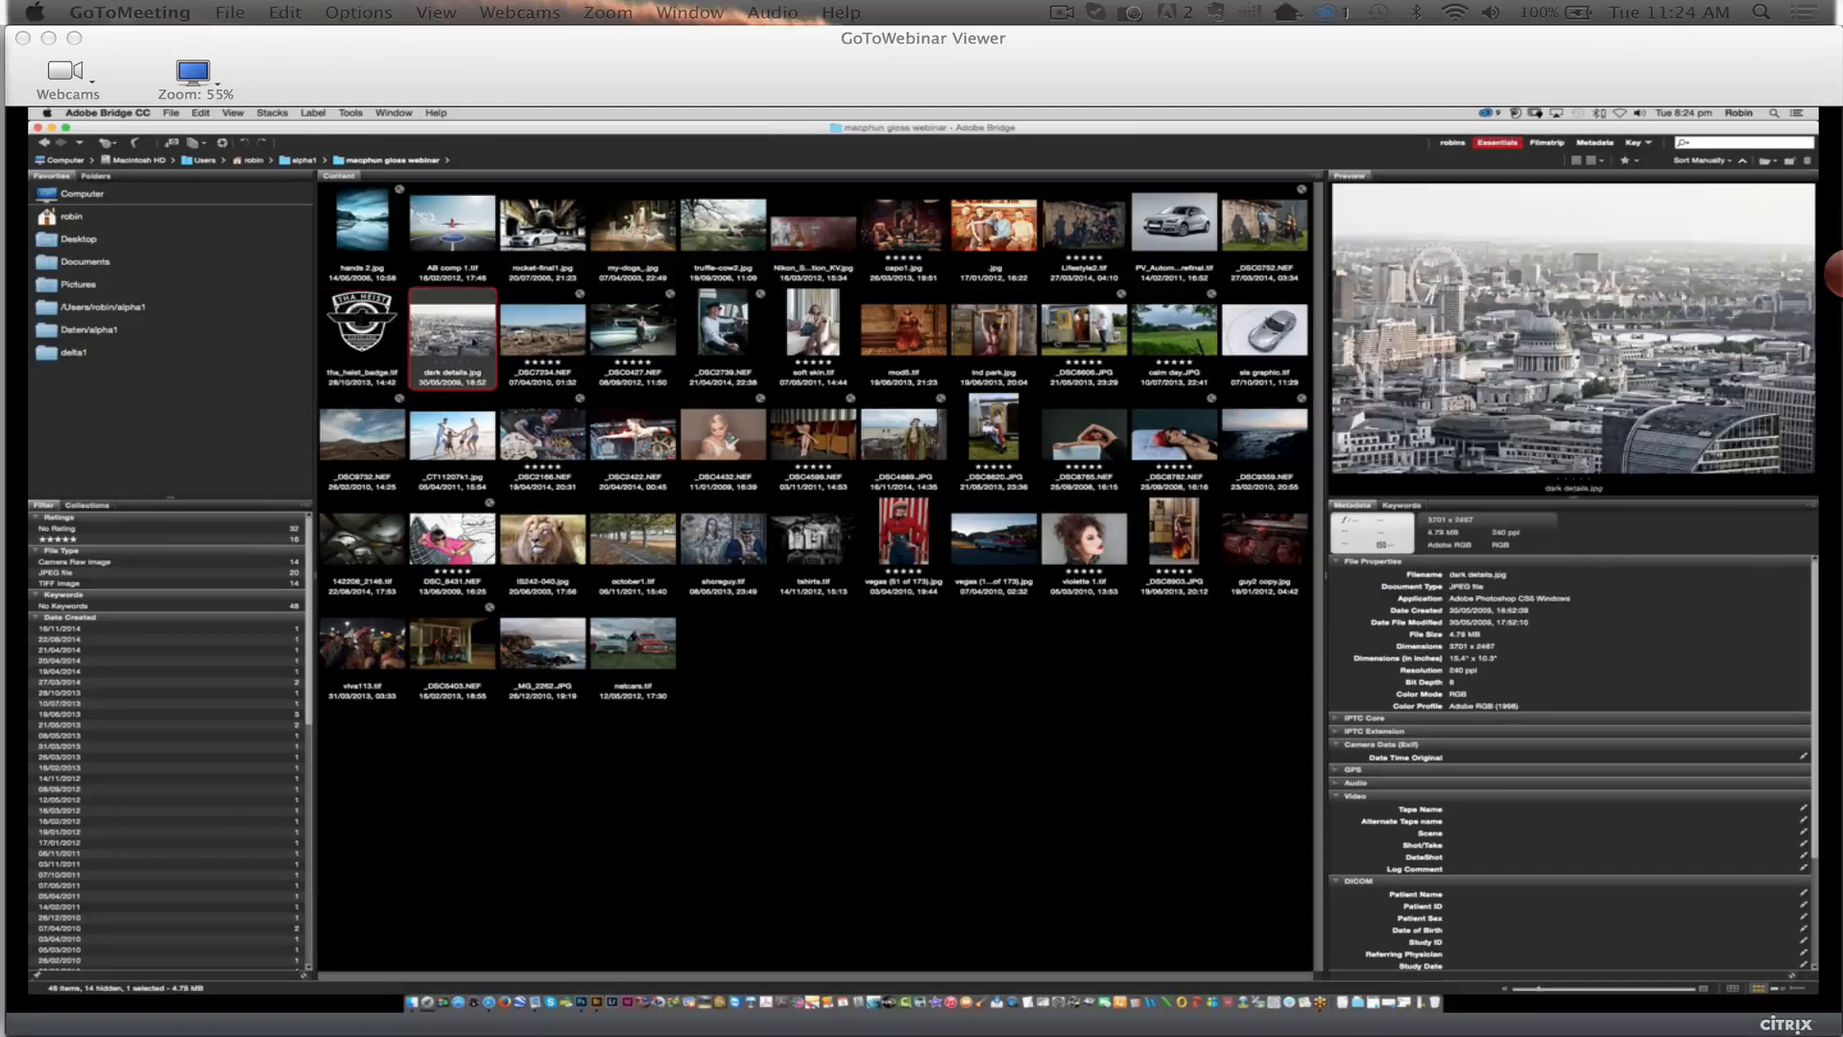
{"action": "double_click", "coordinate": [470, 338]}
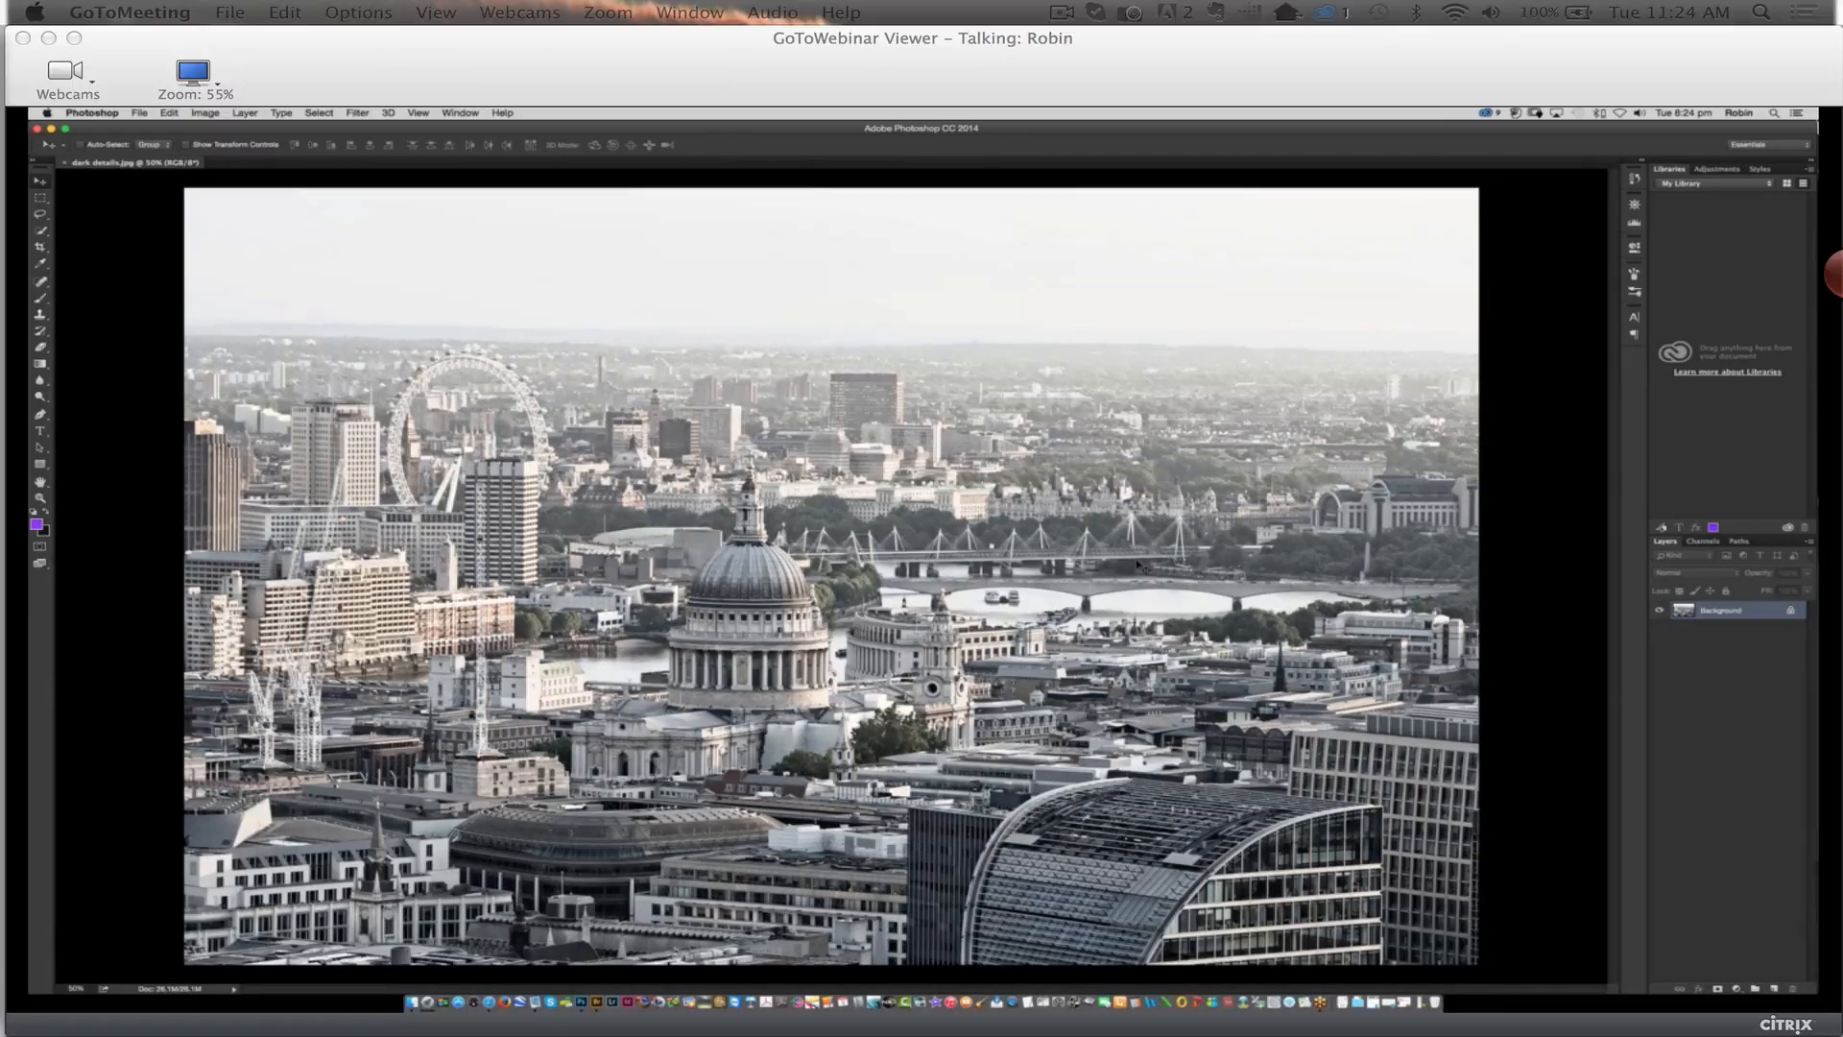
Open the cityscape in Macphun's Intensify Pro filter and compare the before and after versions side by side
{"action": "left_click", "coordinate": [357, 112]}
{"action": "mouse_move", "coordinate": [439, 364]}
{"action": "mouse_move", "coordinate": [441, 421]}
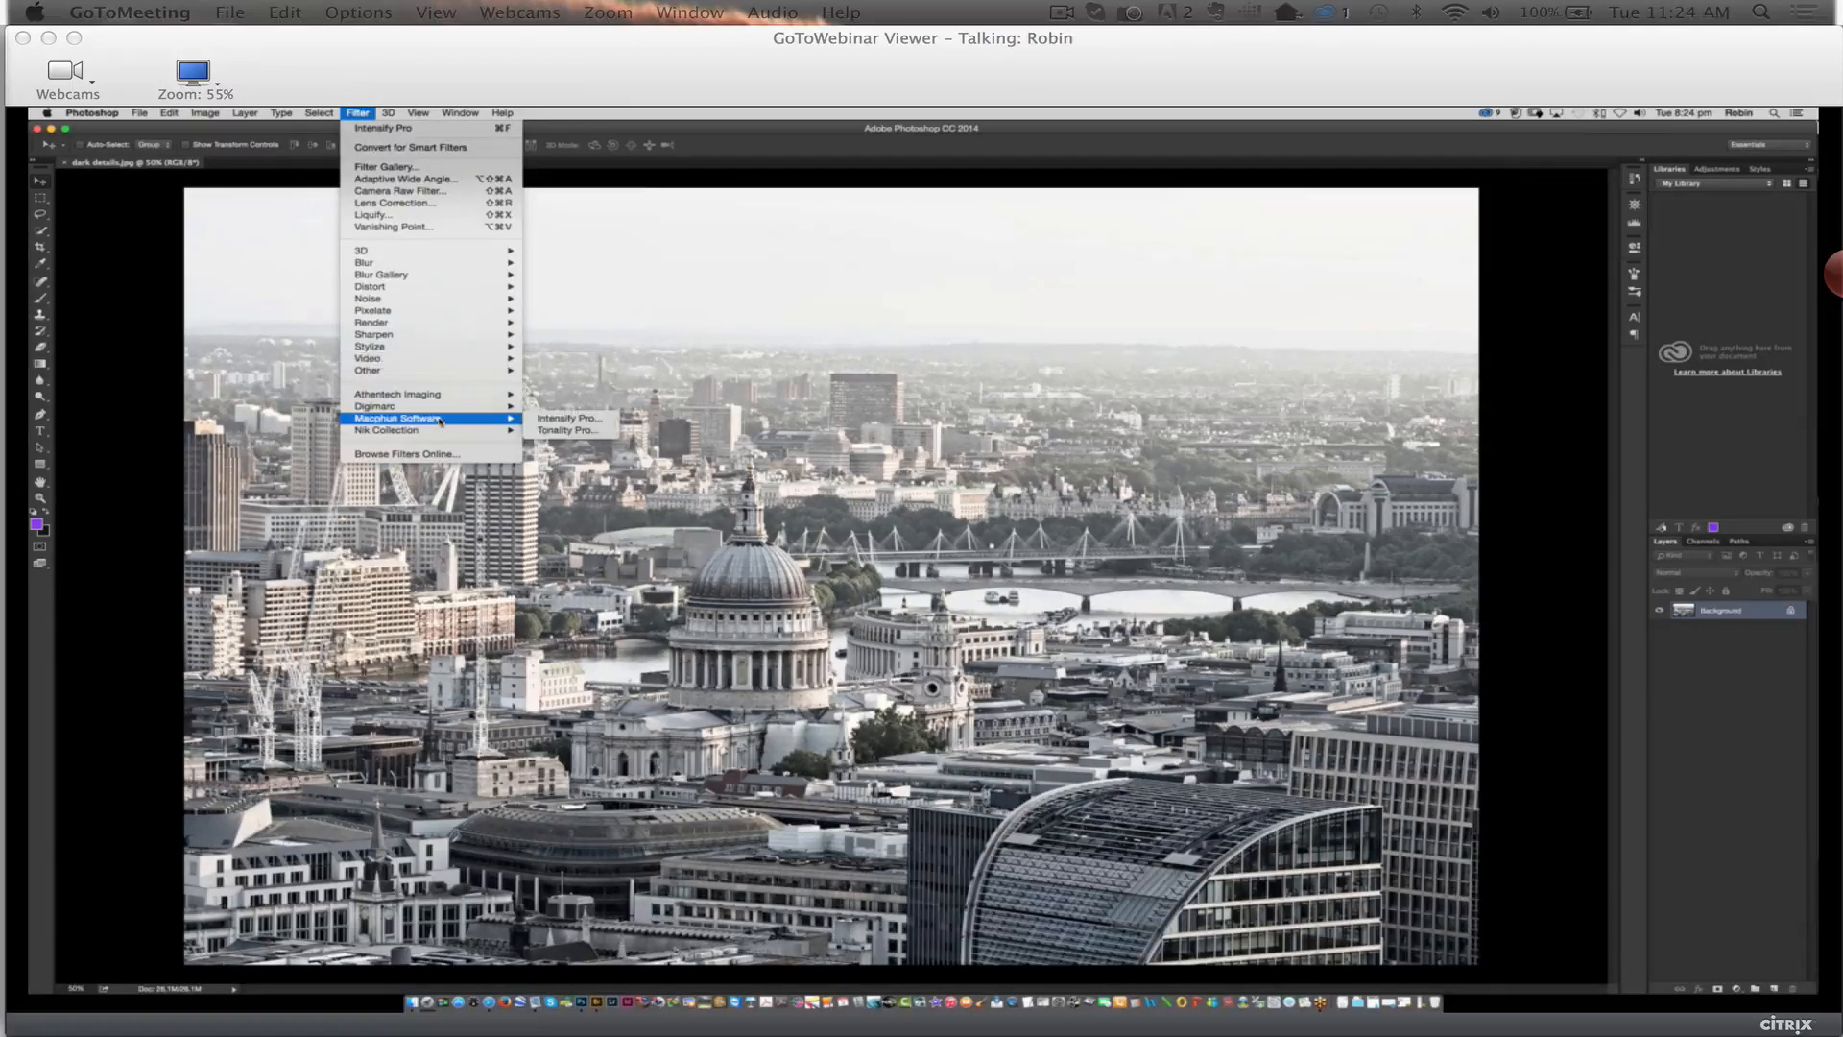
{"action": "left_click", "coordinate": [567, 418]}
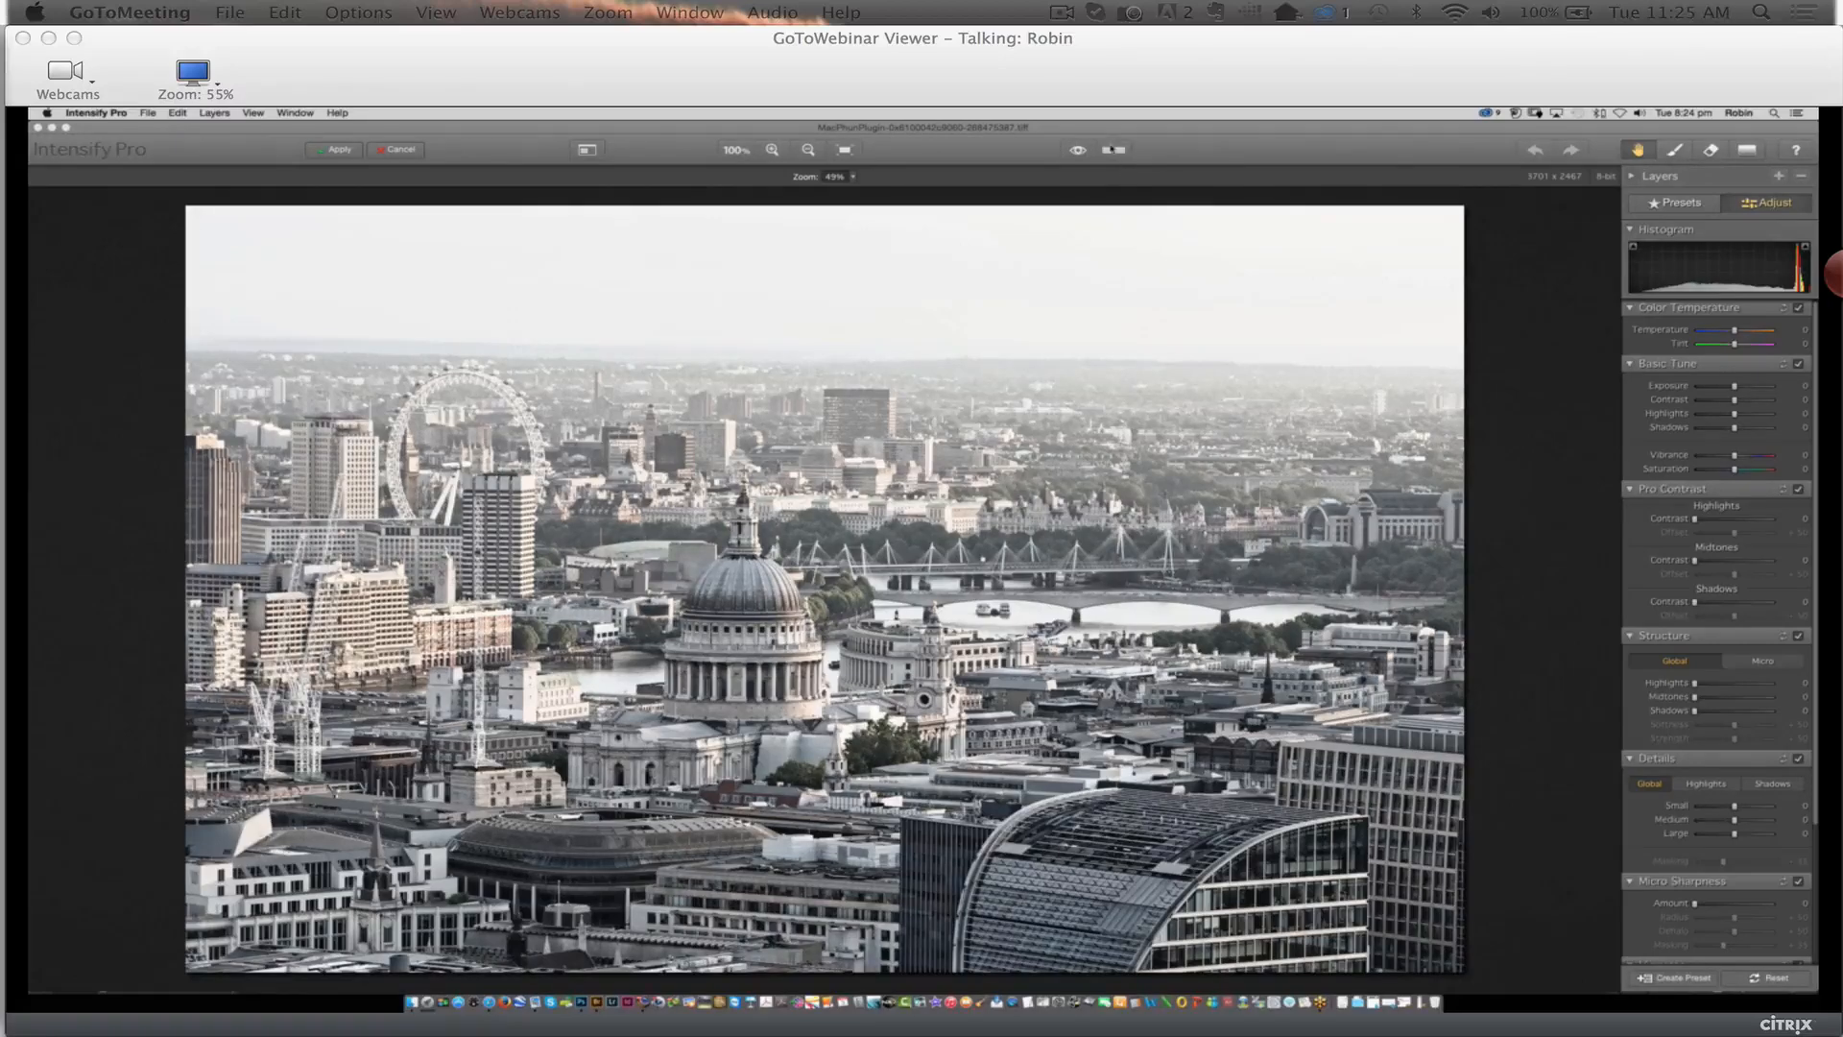
{"action": "left_click", "coordinate": [1113, 153]}
{"action": "left_click", "coordinate": [1114, 153]}
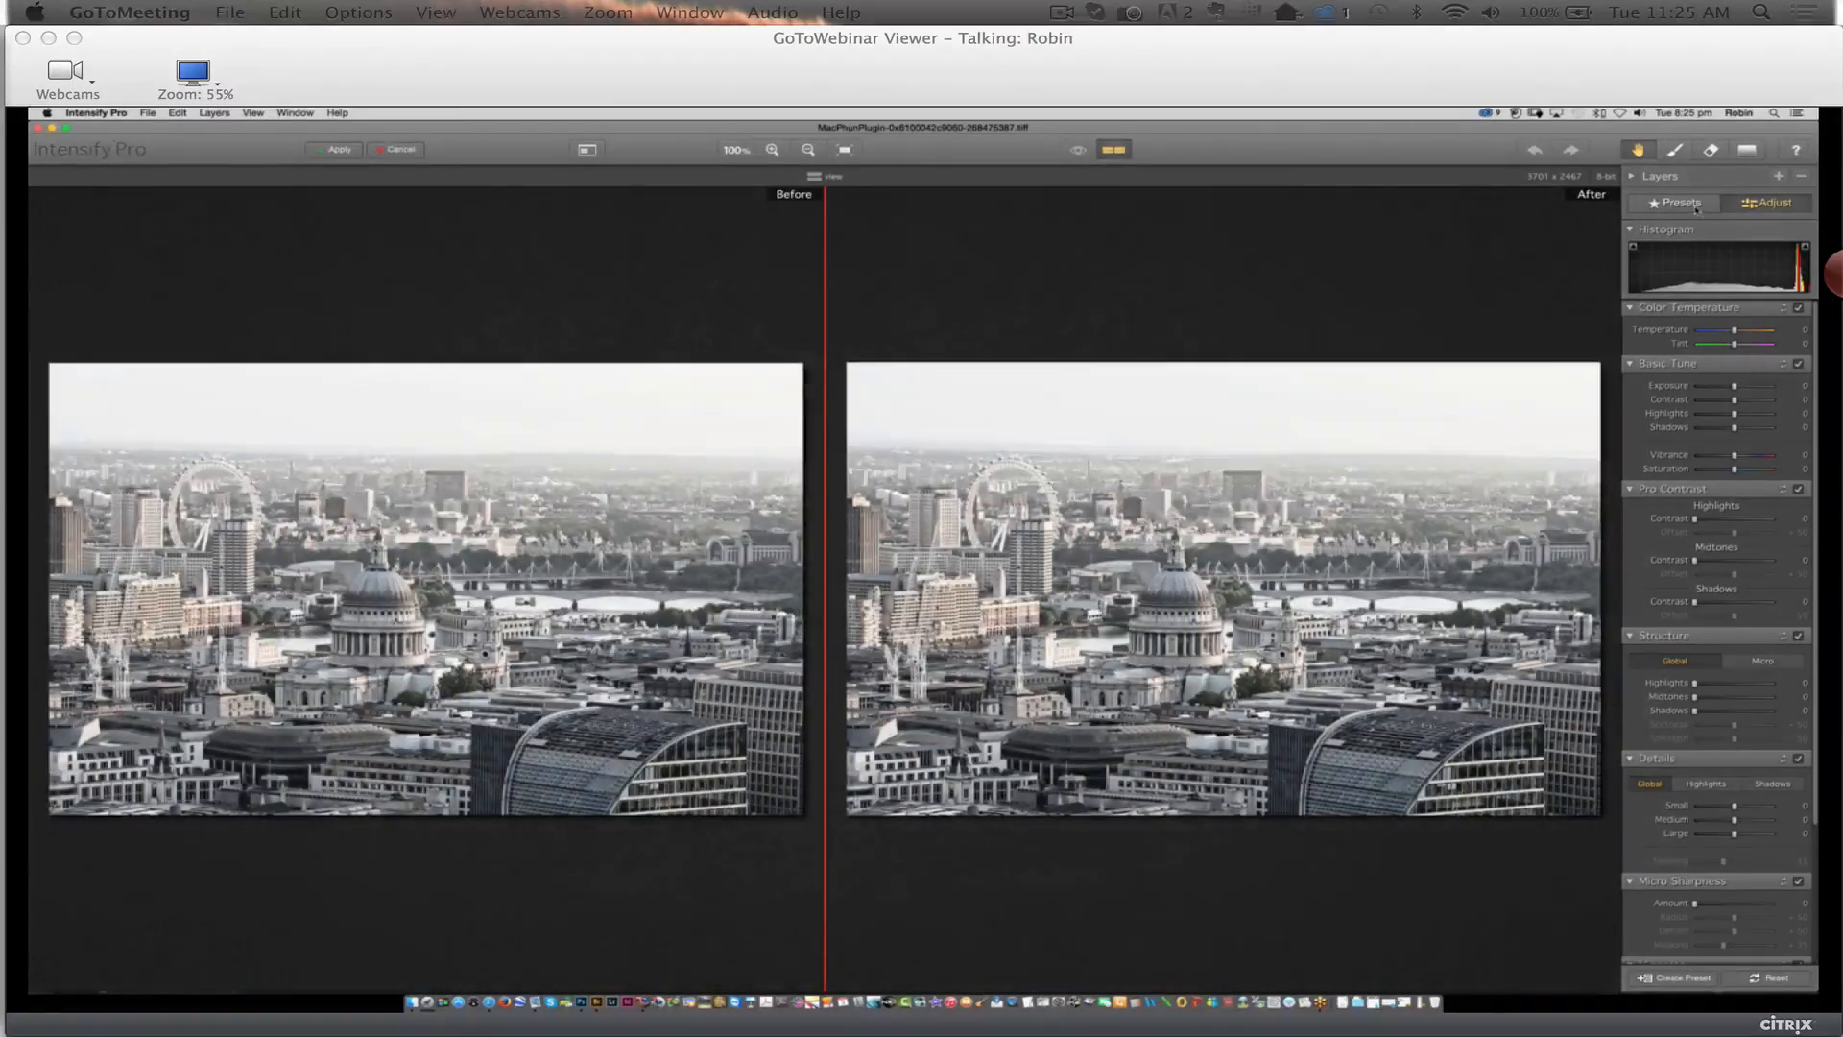
Apply the Dark Details preset from the Architecture group to the cityscape and display its adjustment settings
{"action": "left_click", "coordinate": [1695, 207]}
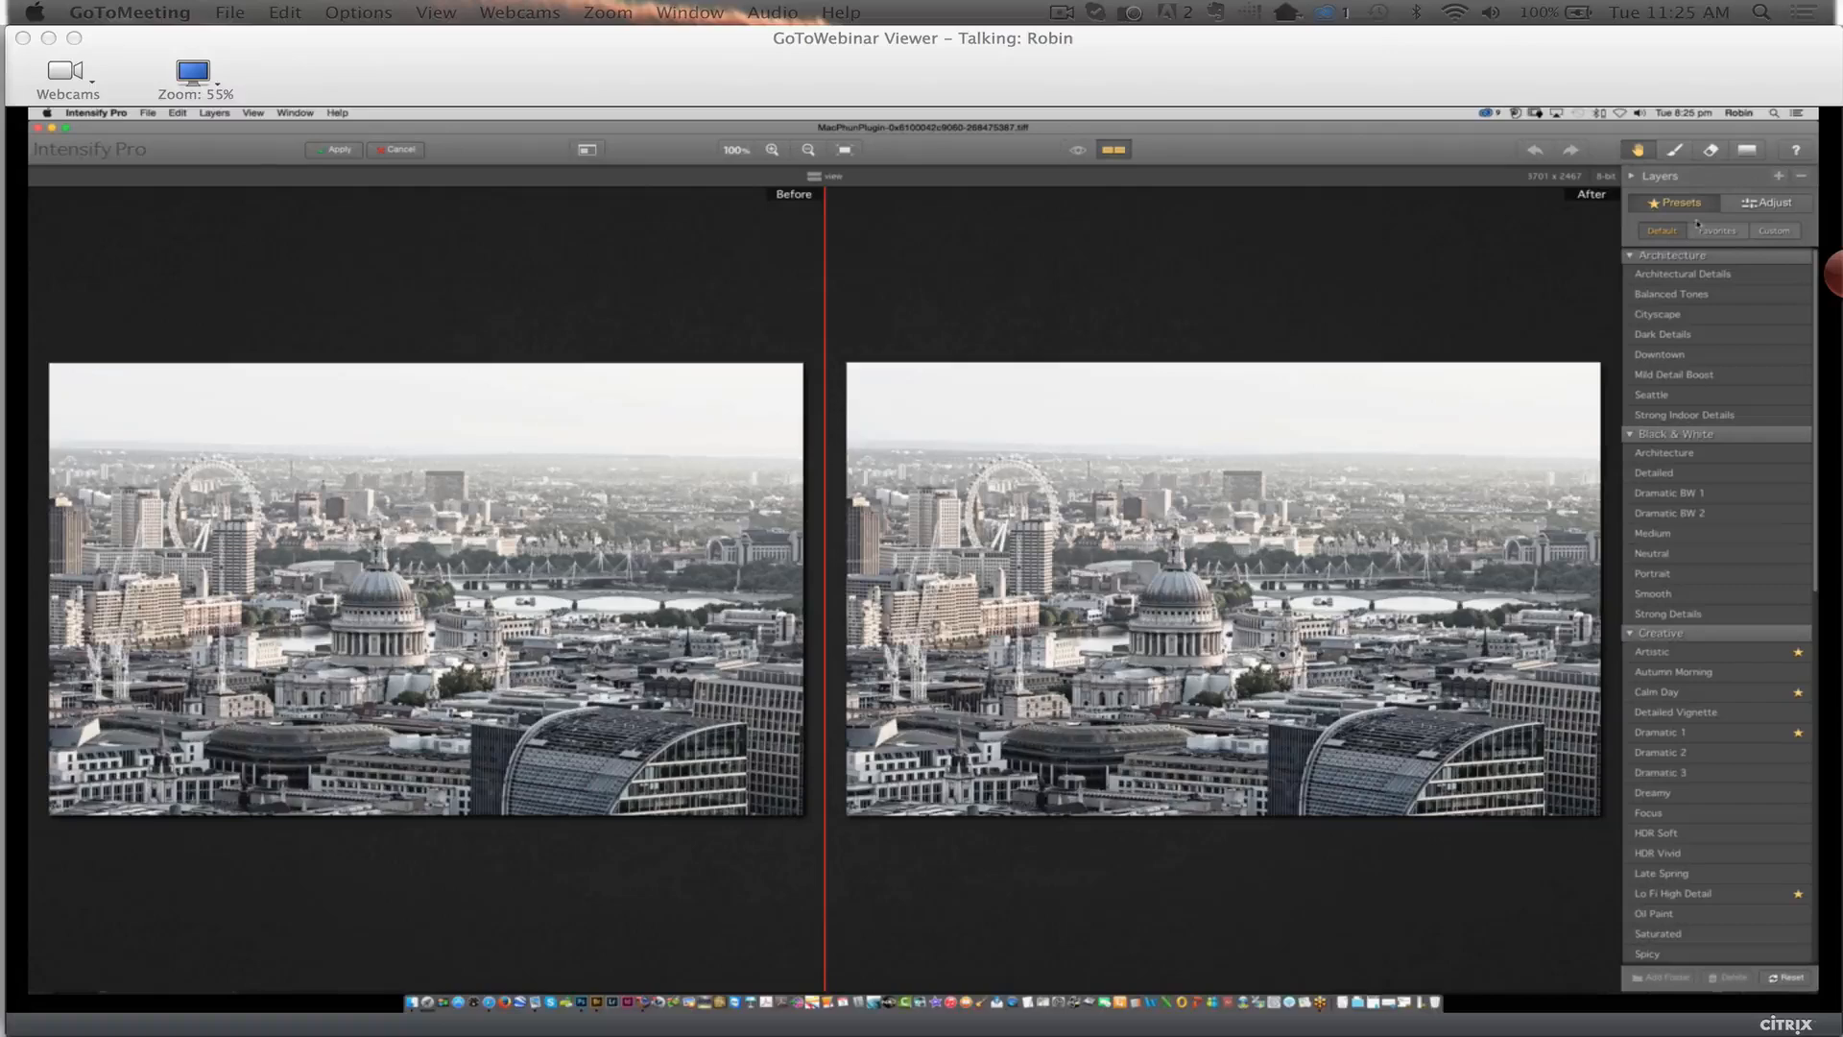
{"action": "left_click", "coordinate": [1692, 336]}
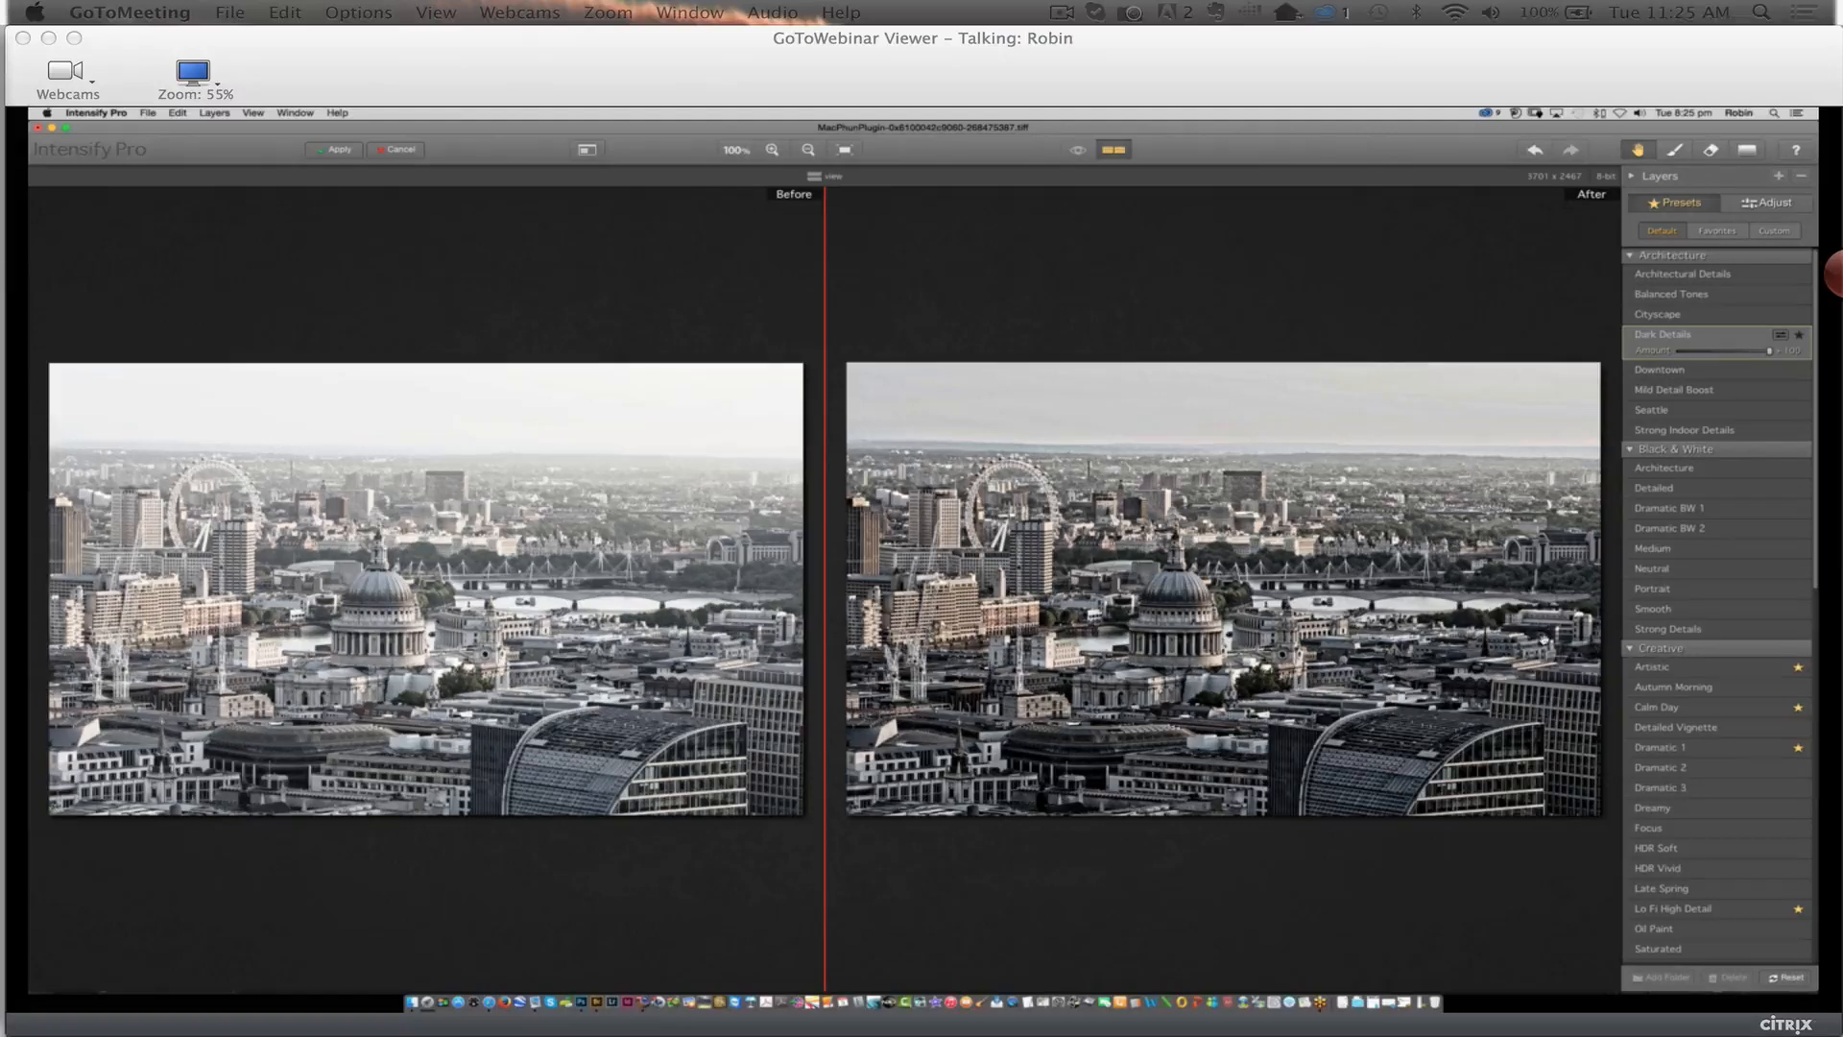
{"action": "left_click", "coordinate": [1776, 205]}
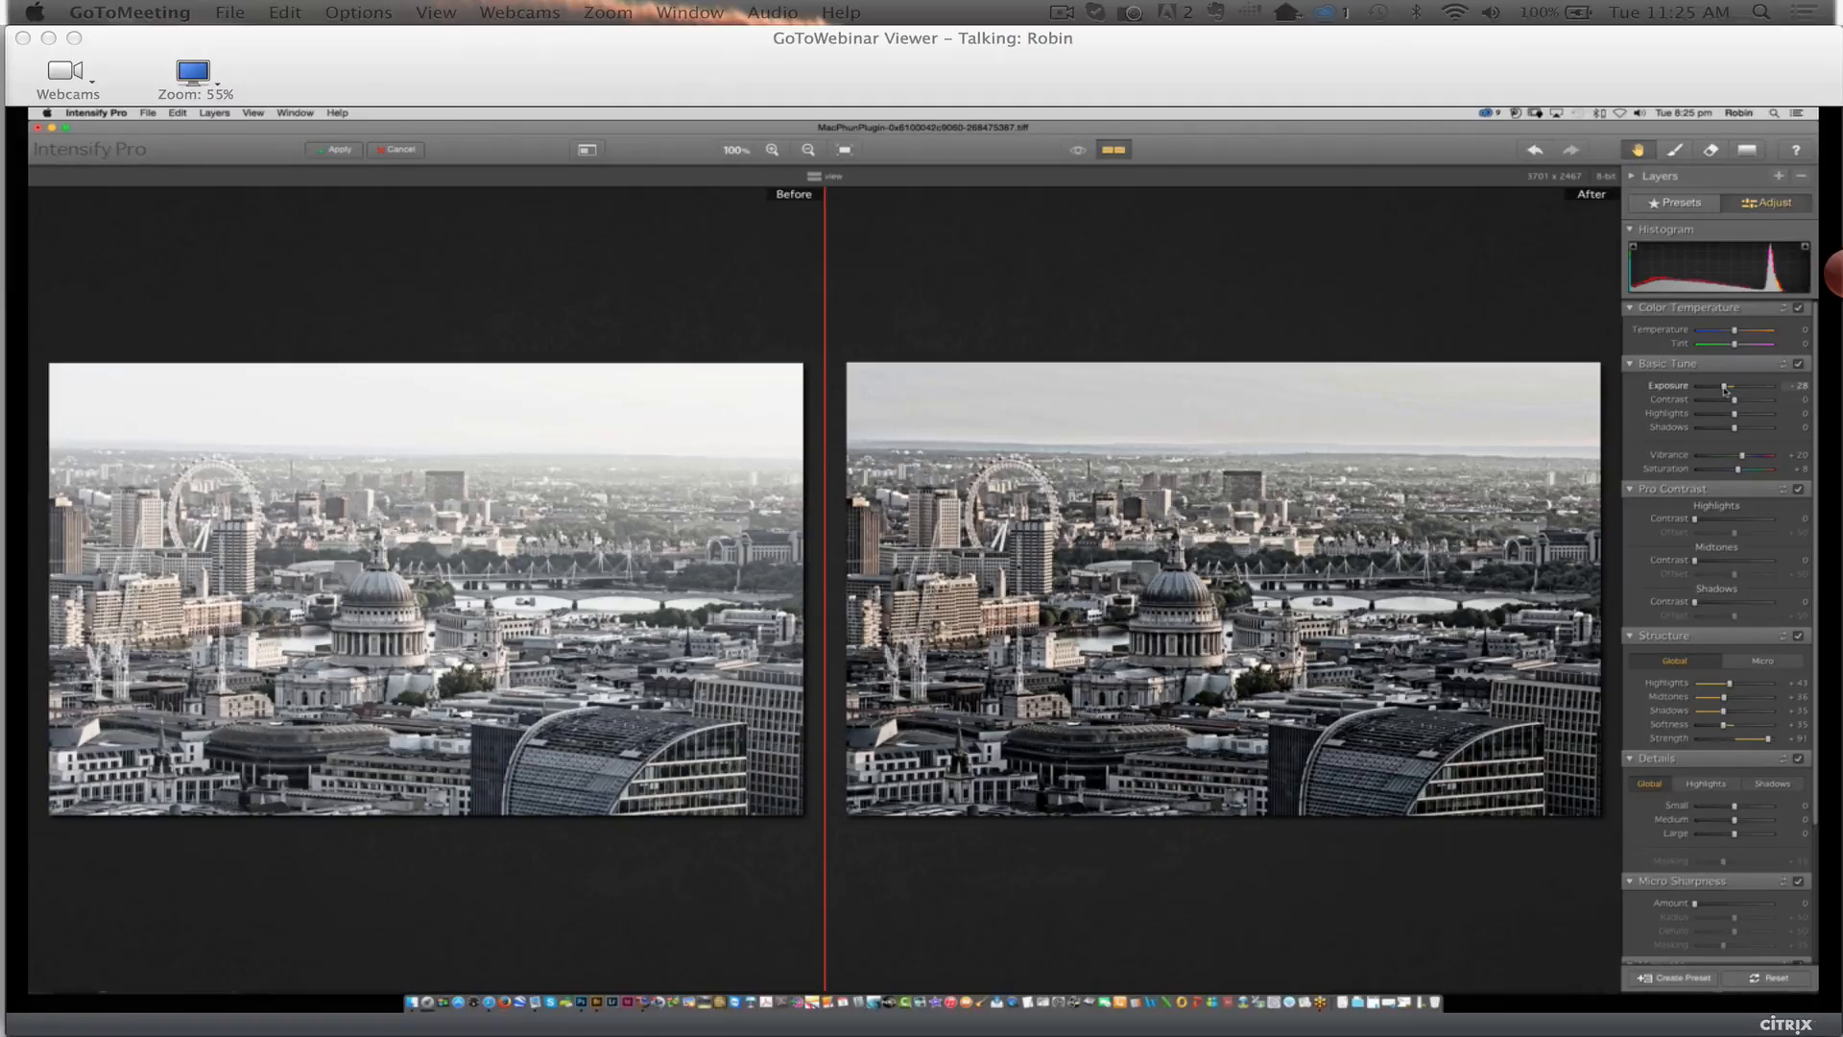
Set the cityscape's Exposure to -43 and Temperature to -36, and add a new layer above Layer 0
{"action": "left_click_drag", "start_coordinate": [1726, 387], "coordinate": [1723, 336]}
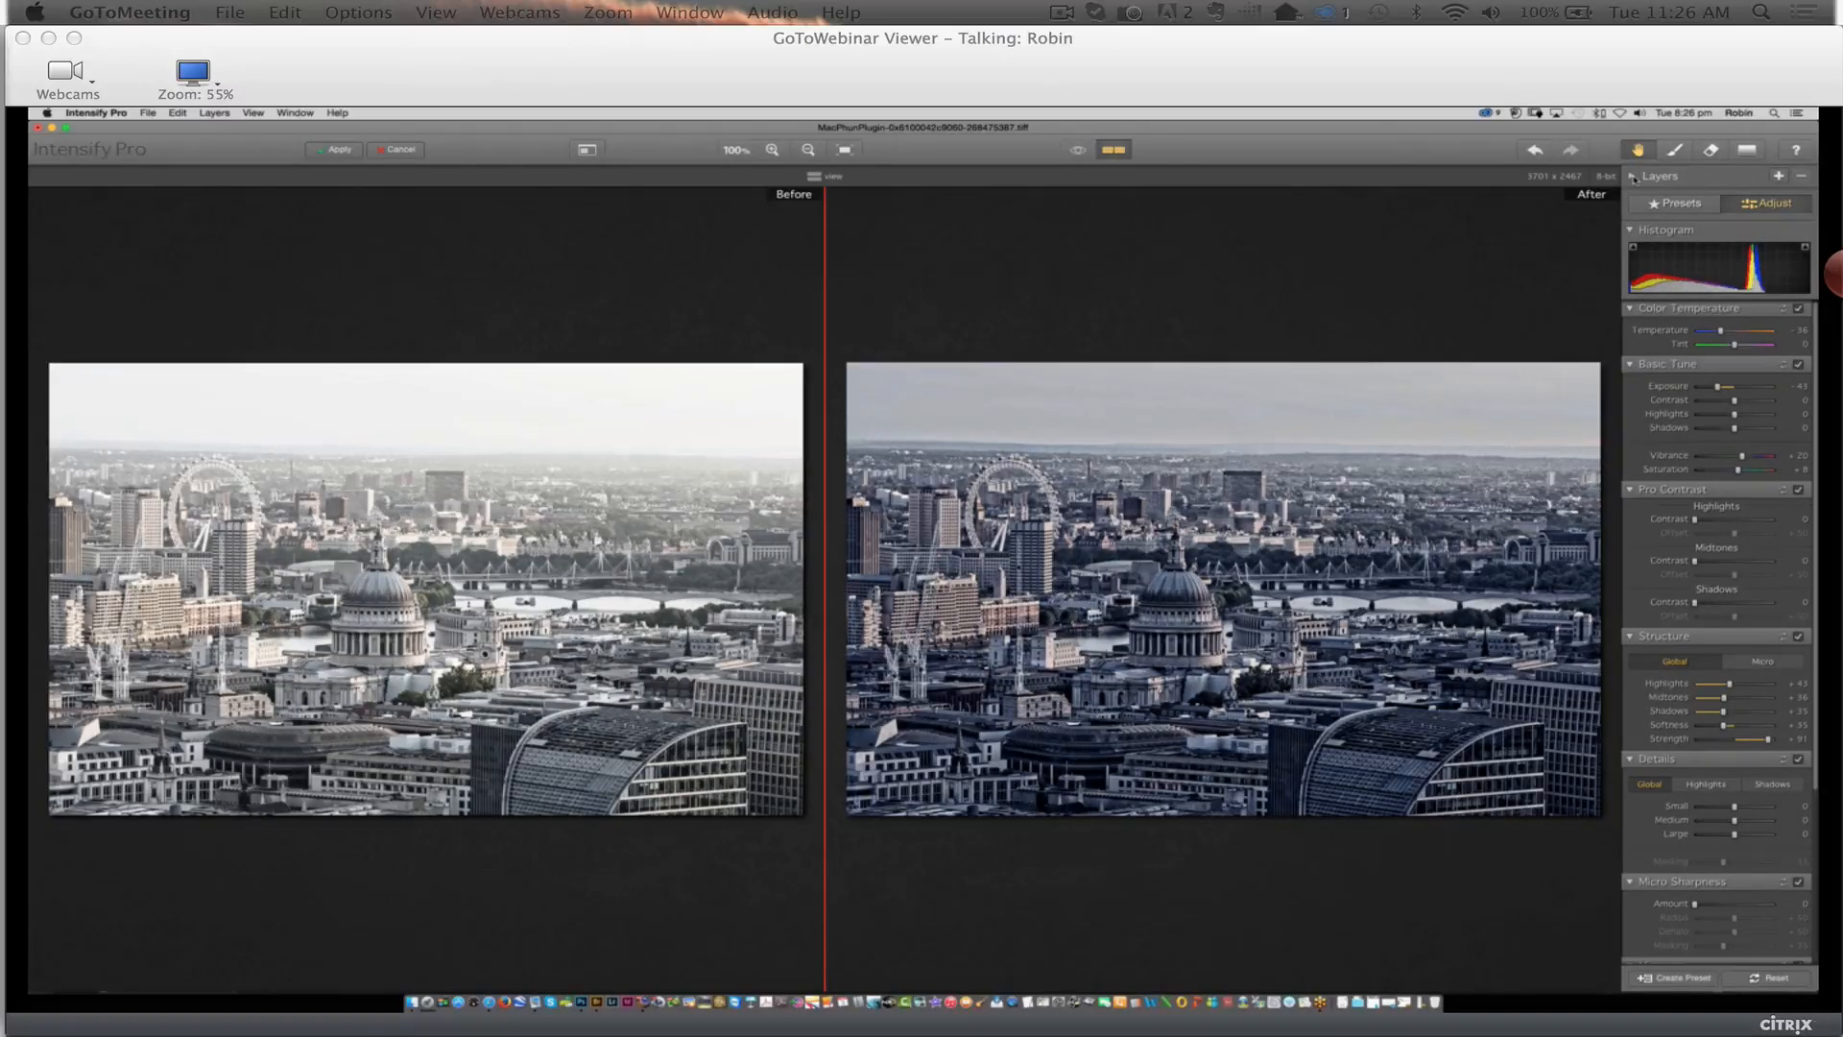
{"action": "left_click", "coordinate": [1633, 177]}
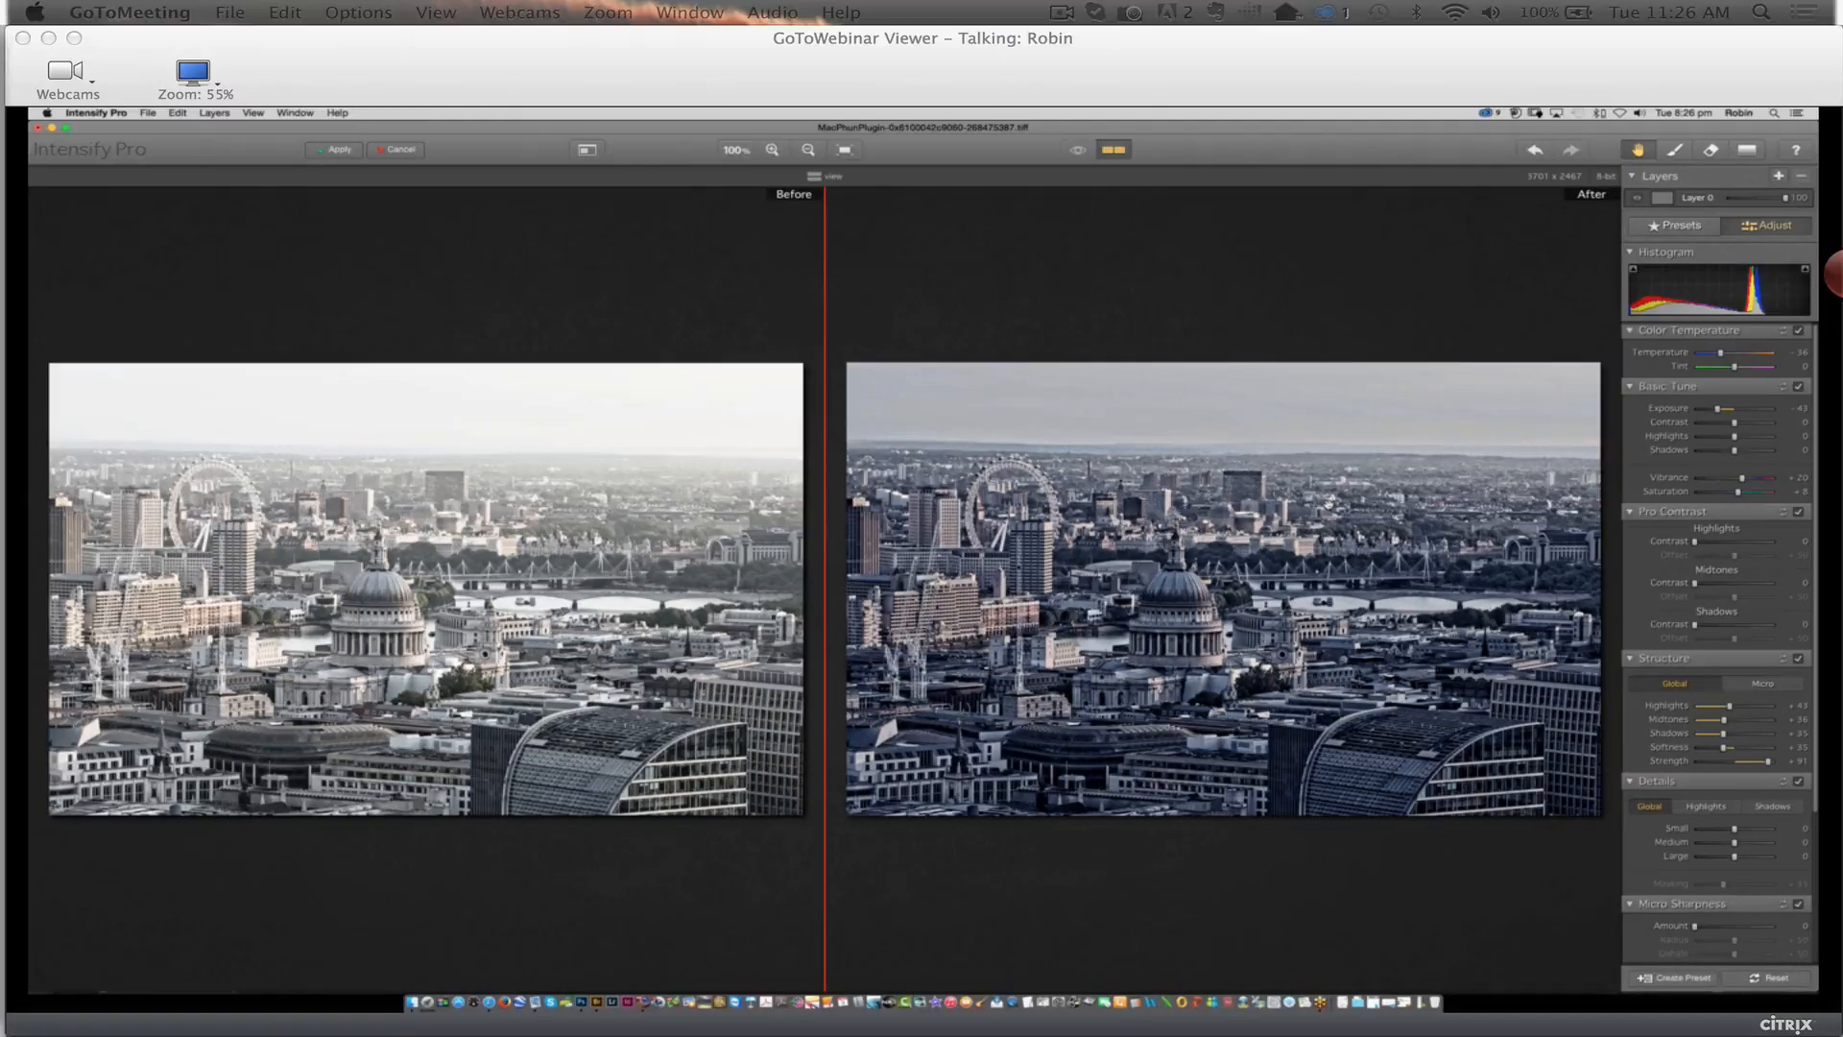
{"action": "left_click", "coordinate": [1779, 176]}
Try to rename Layer 0 as dark details
{"action": "double_click", "coordinate": [1698, 215]}
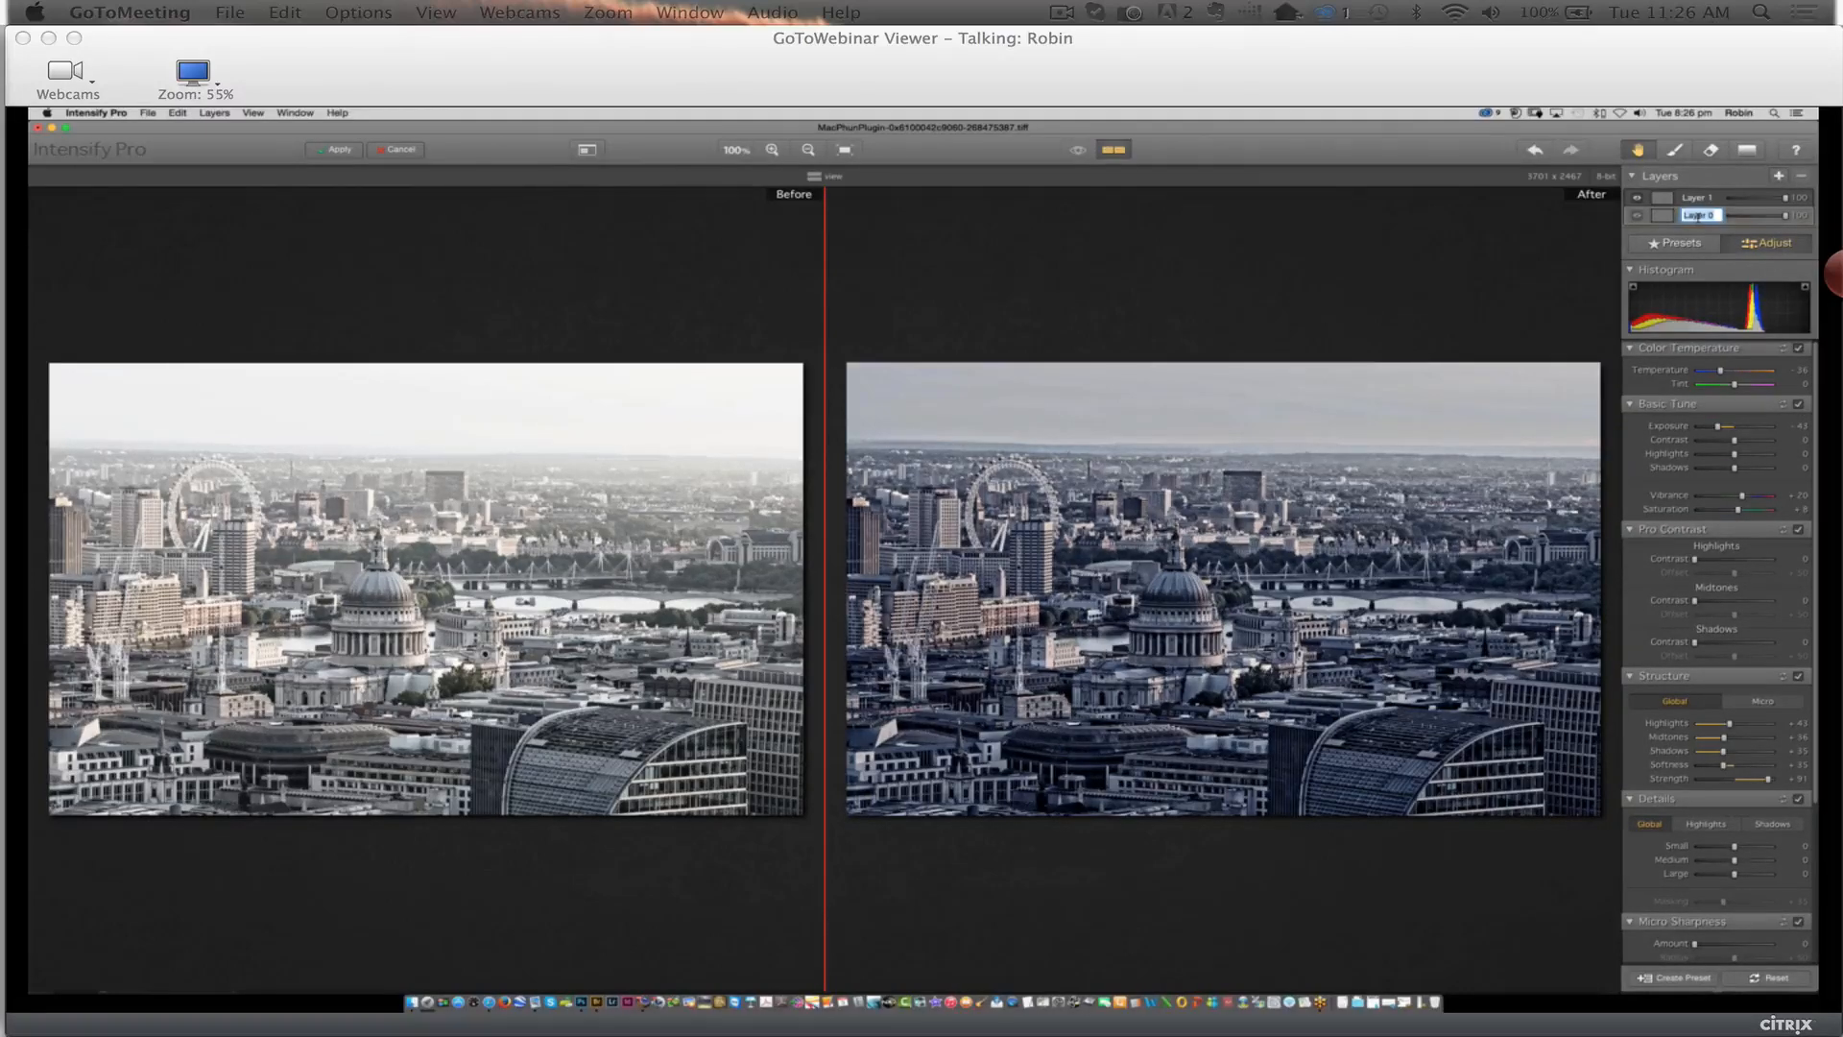
{"action": "type", "text": "de"}
{"action": "type", "text": "rk "}
{"action": "type", "text": "details"}
Lower Layer 0's opacity to almost zero, and restore it to 100
{"action": "left_click", "coordinate": [1729, 216]}
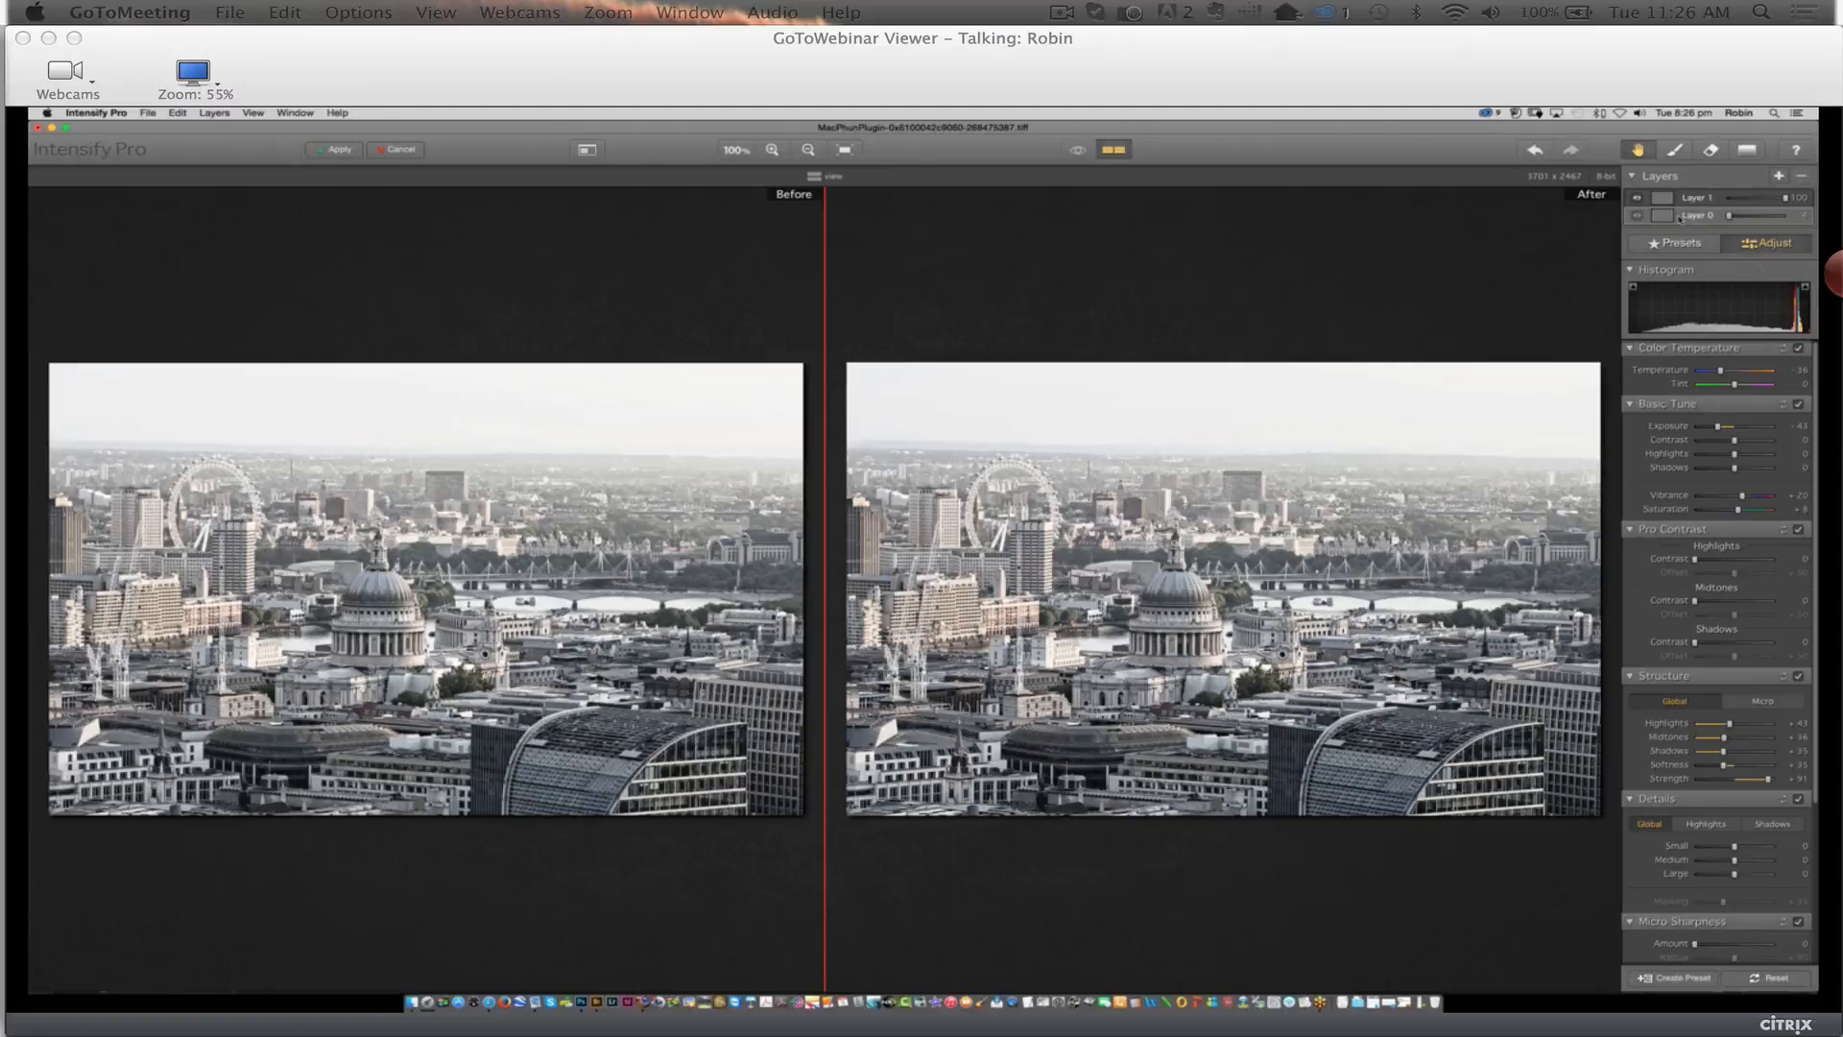
{"action": "left_click", "coordinate": [1704, 201]}
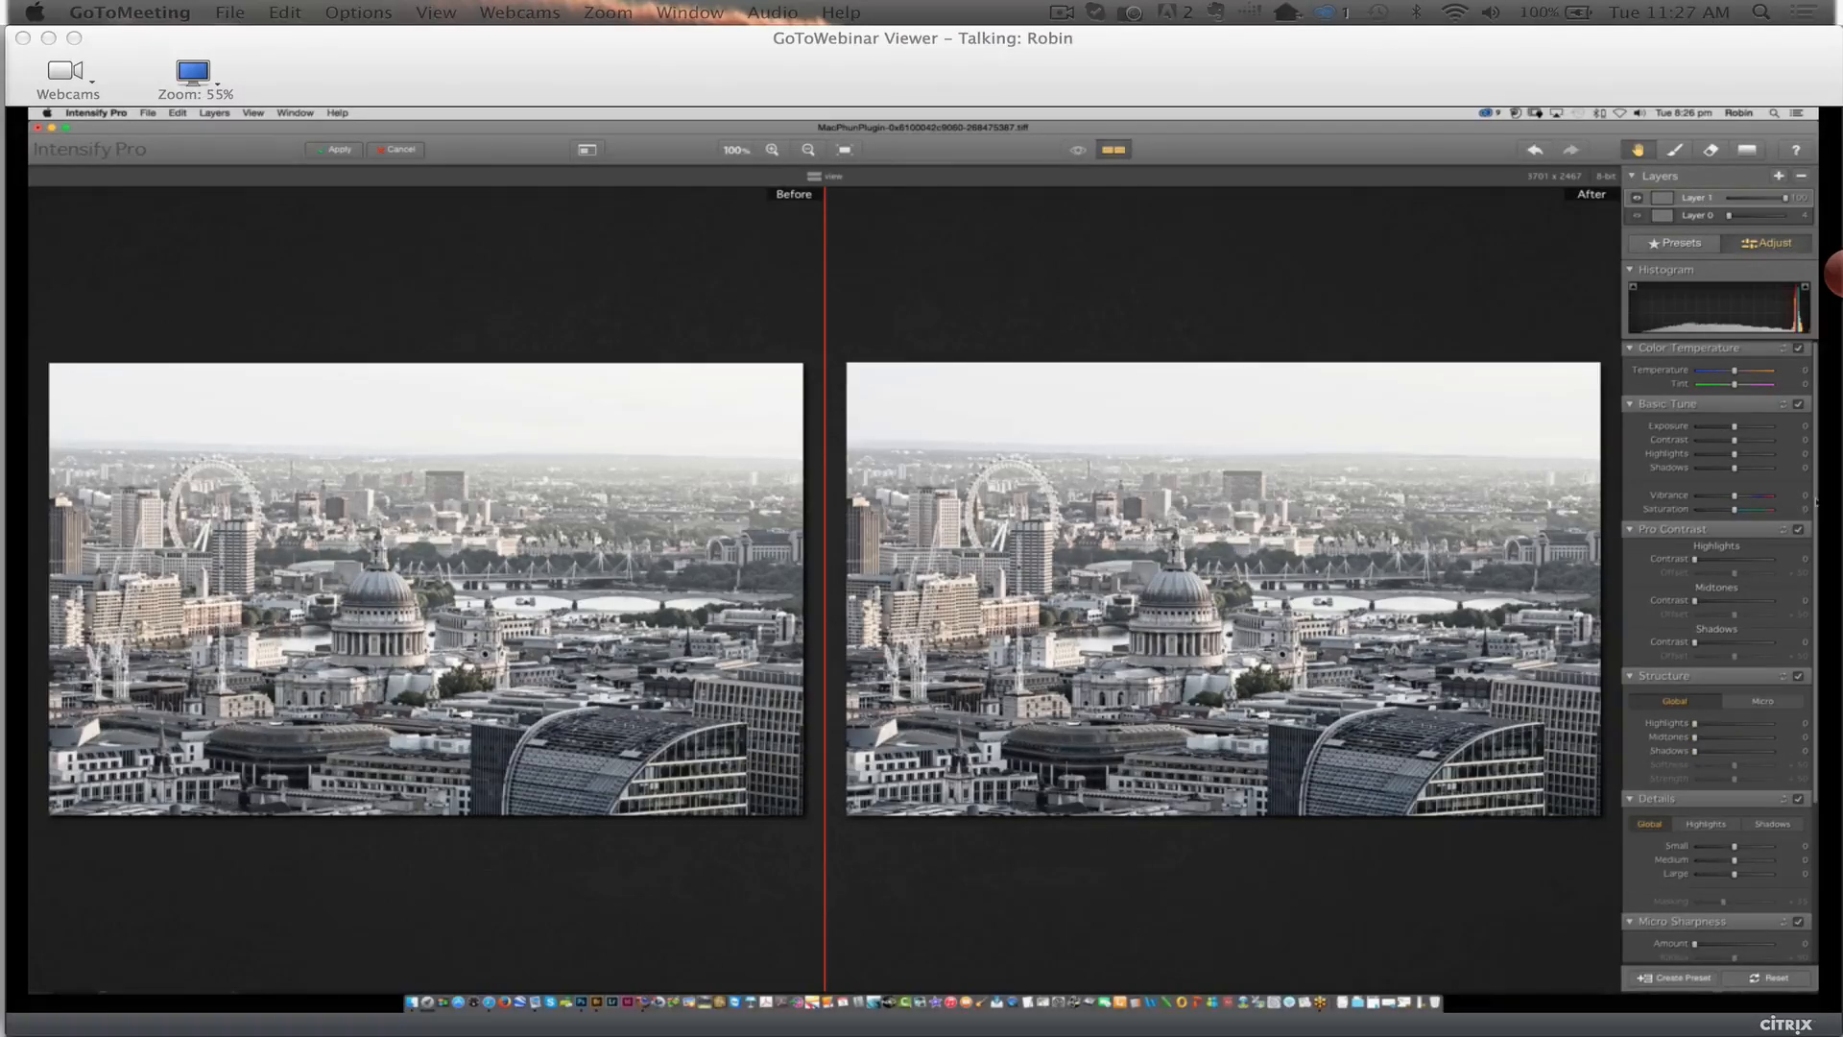
{"action": "left_click", "coordinate": [1705, 217]}
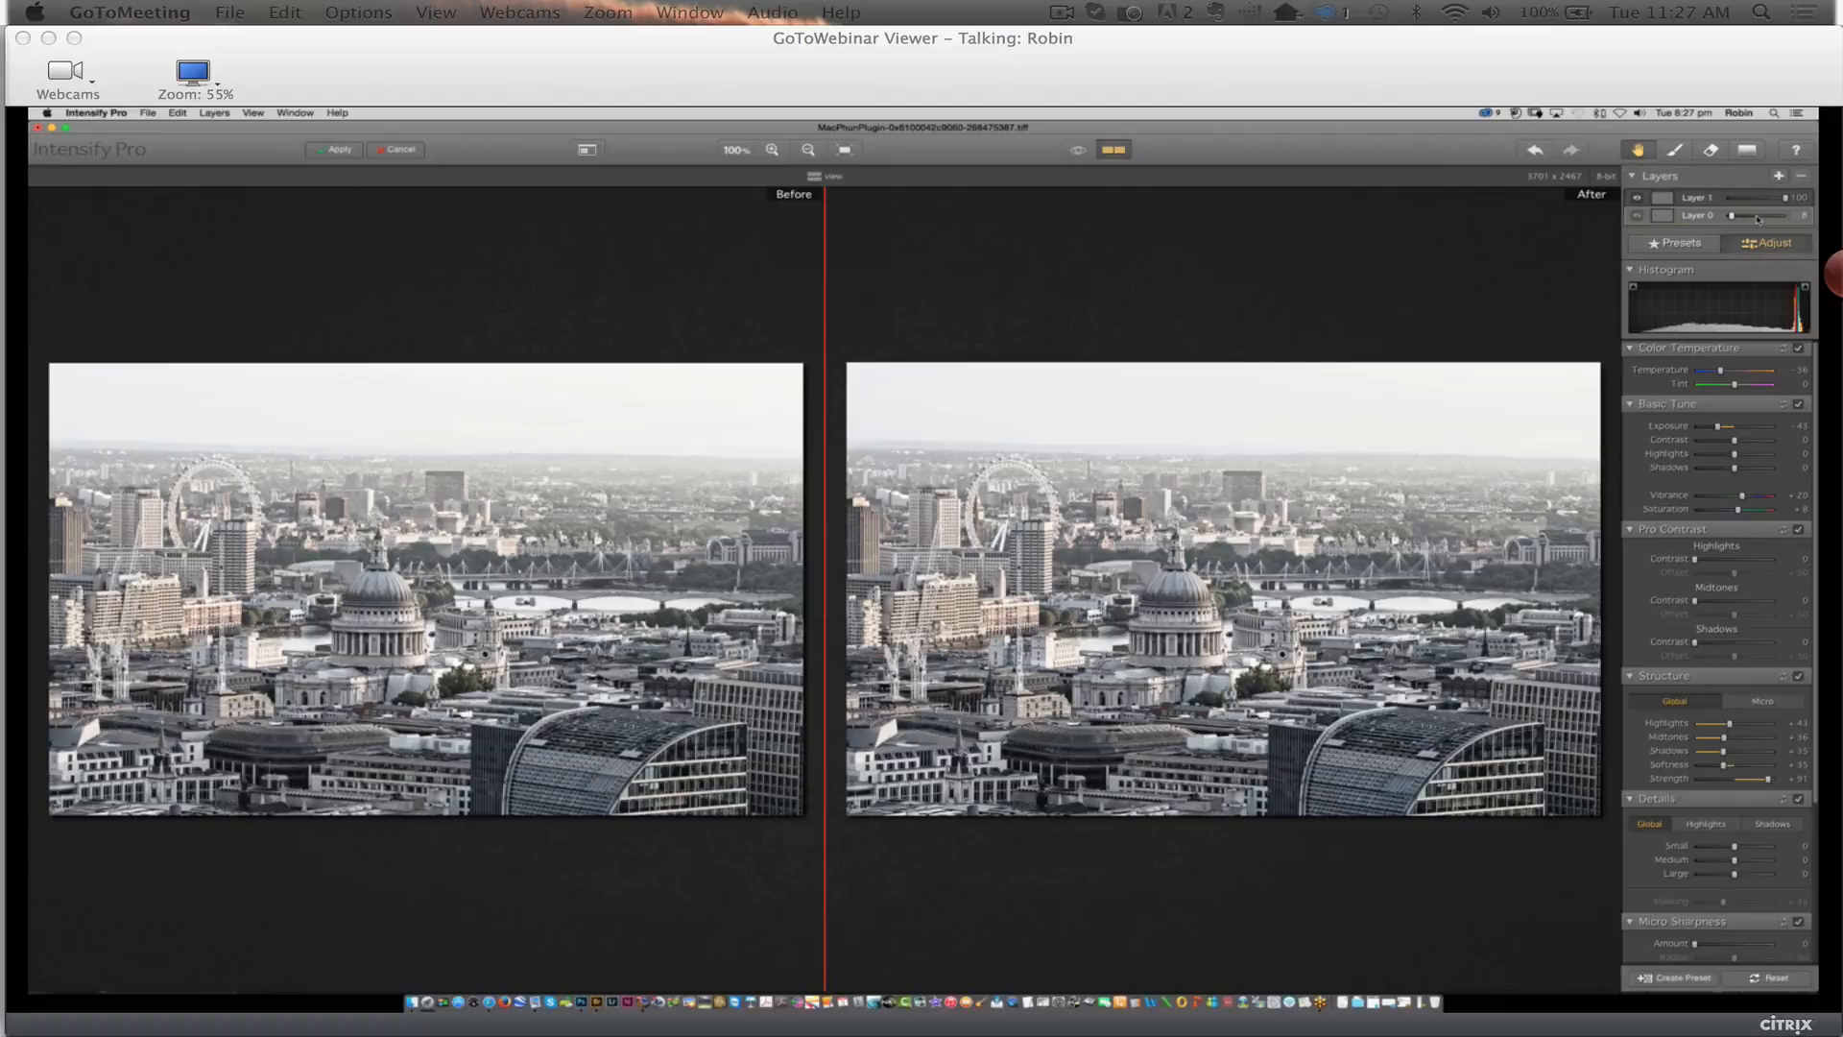
{"action": "left_click_drag", "start_coordinate": [1759, 219], "coordinate": [1787, 216]}
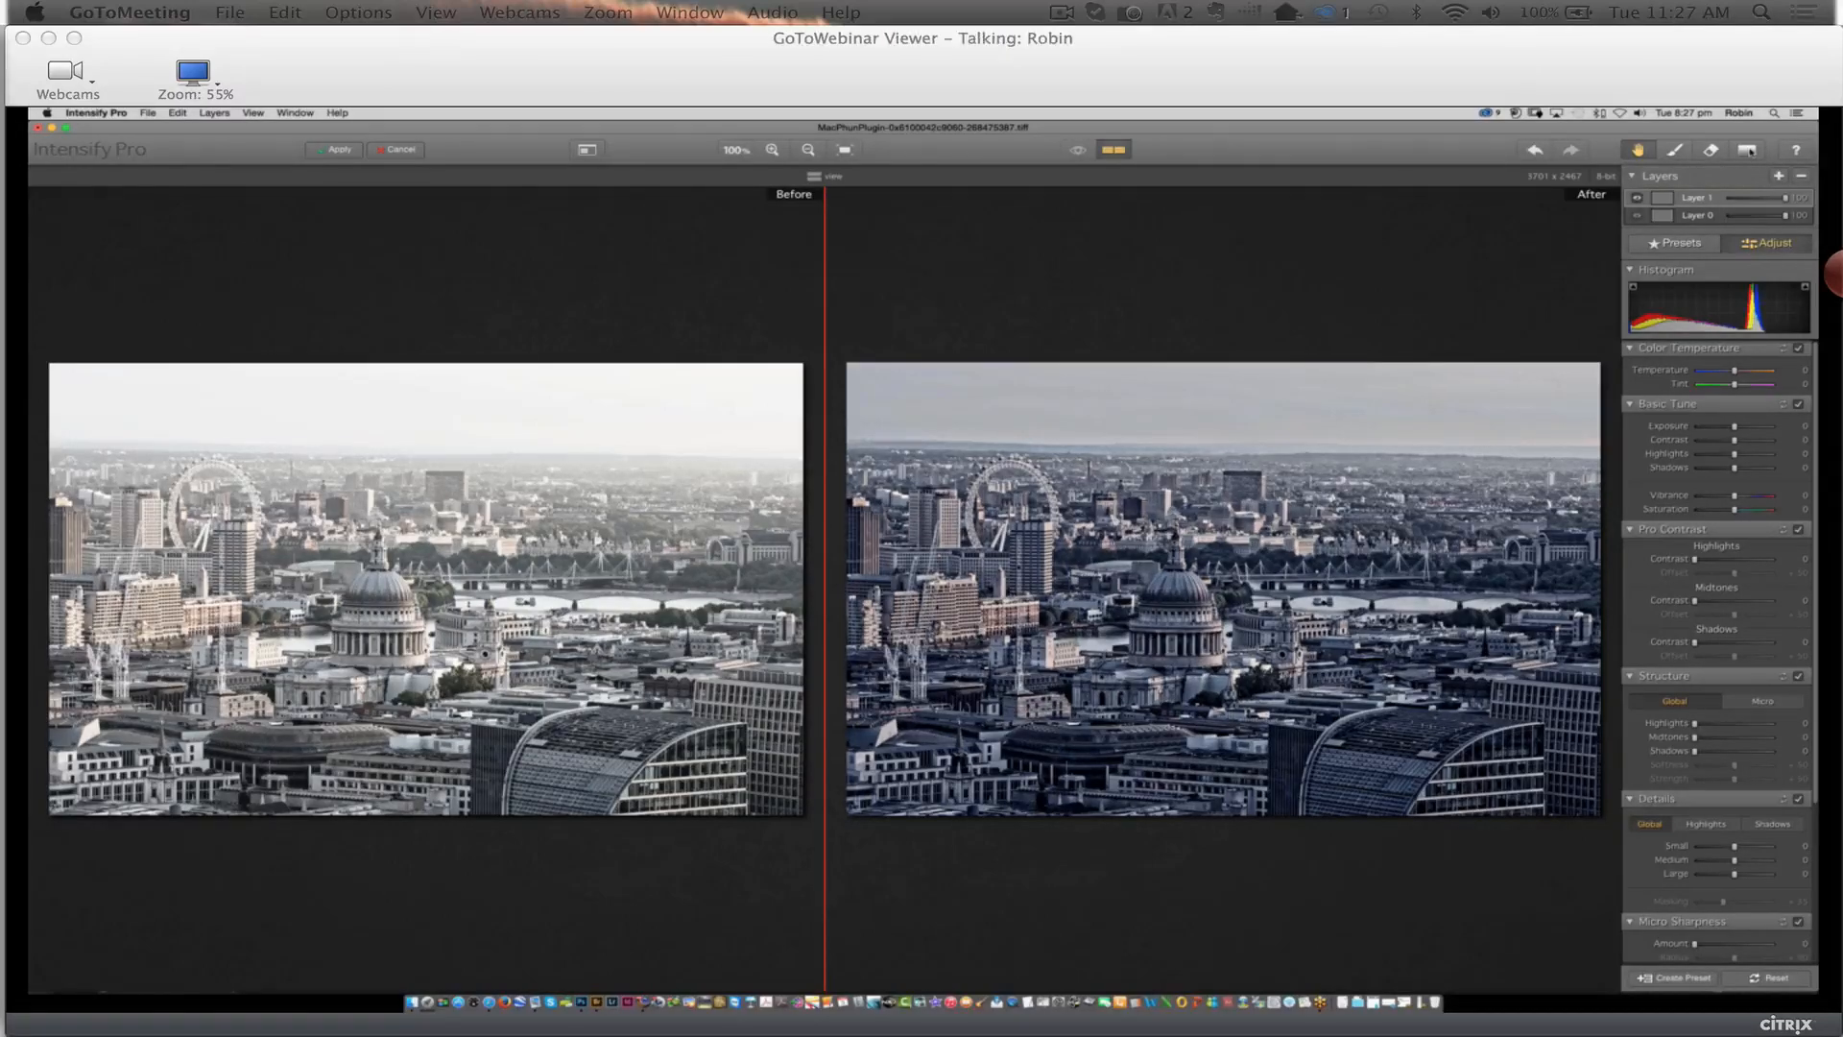
Start a gradient mask on Layer 1 and position its transition over the cityscape's sky and horizon
{"action": "left_click", "coordinate": [1747, 150]}
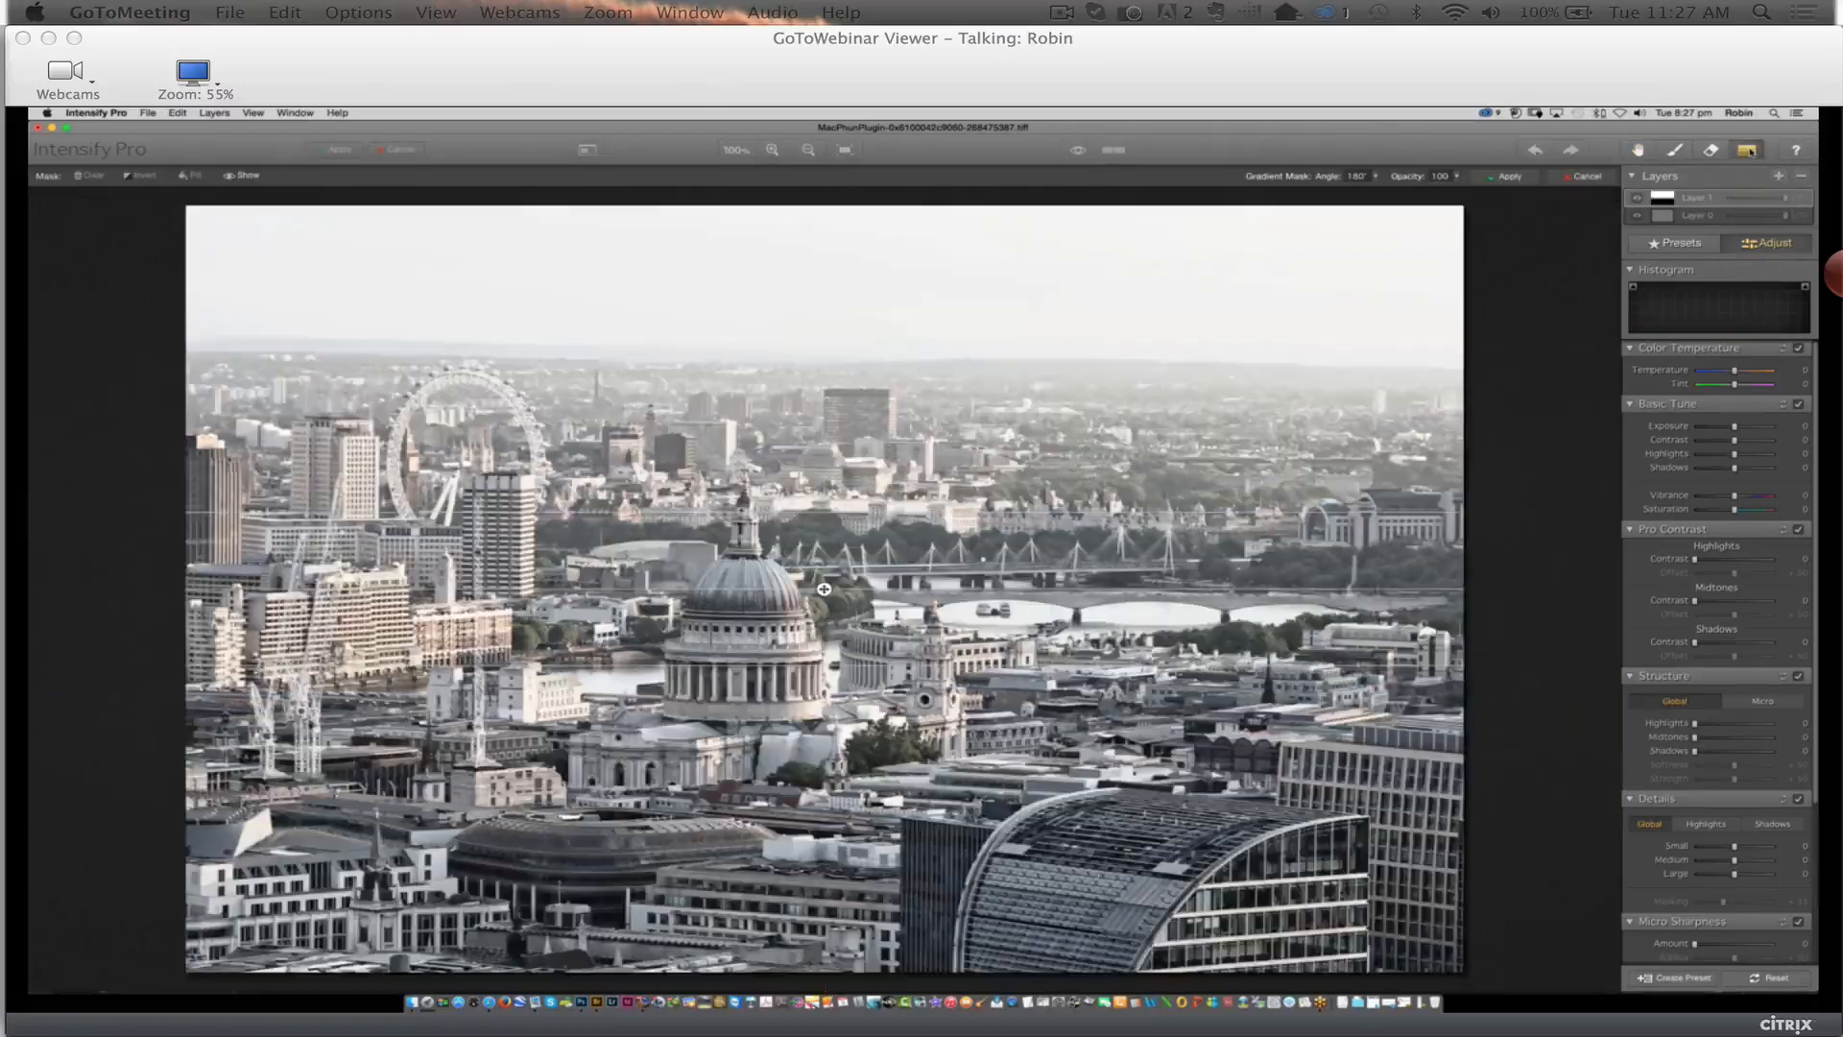
{"action": "left_click_drag", "start_coordinate": [824, 588], "coordinate": [837, 283]}
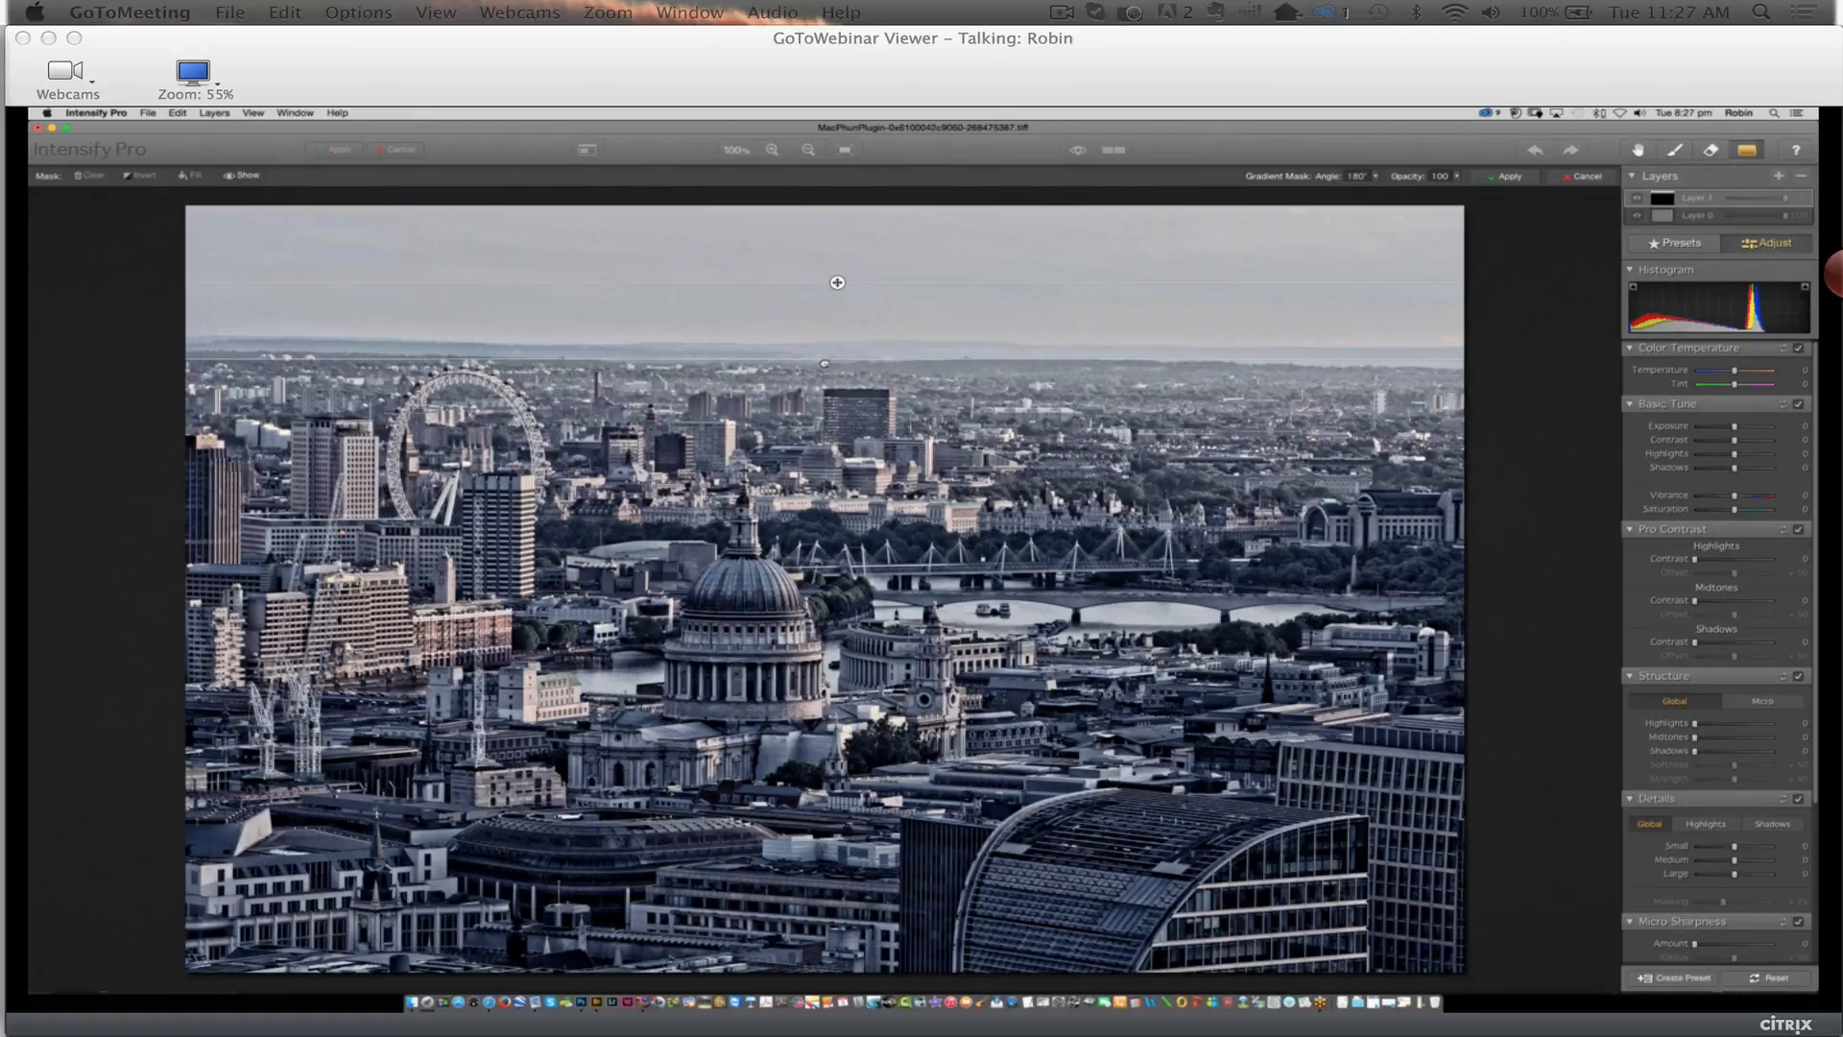
{"action": "left_click_drag", "start_coordinate": [826, 361], "coordinate": [825, 444]}
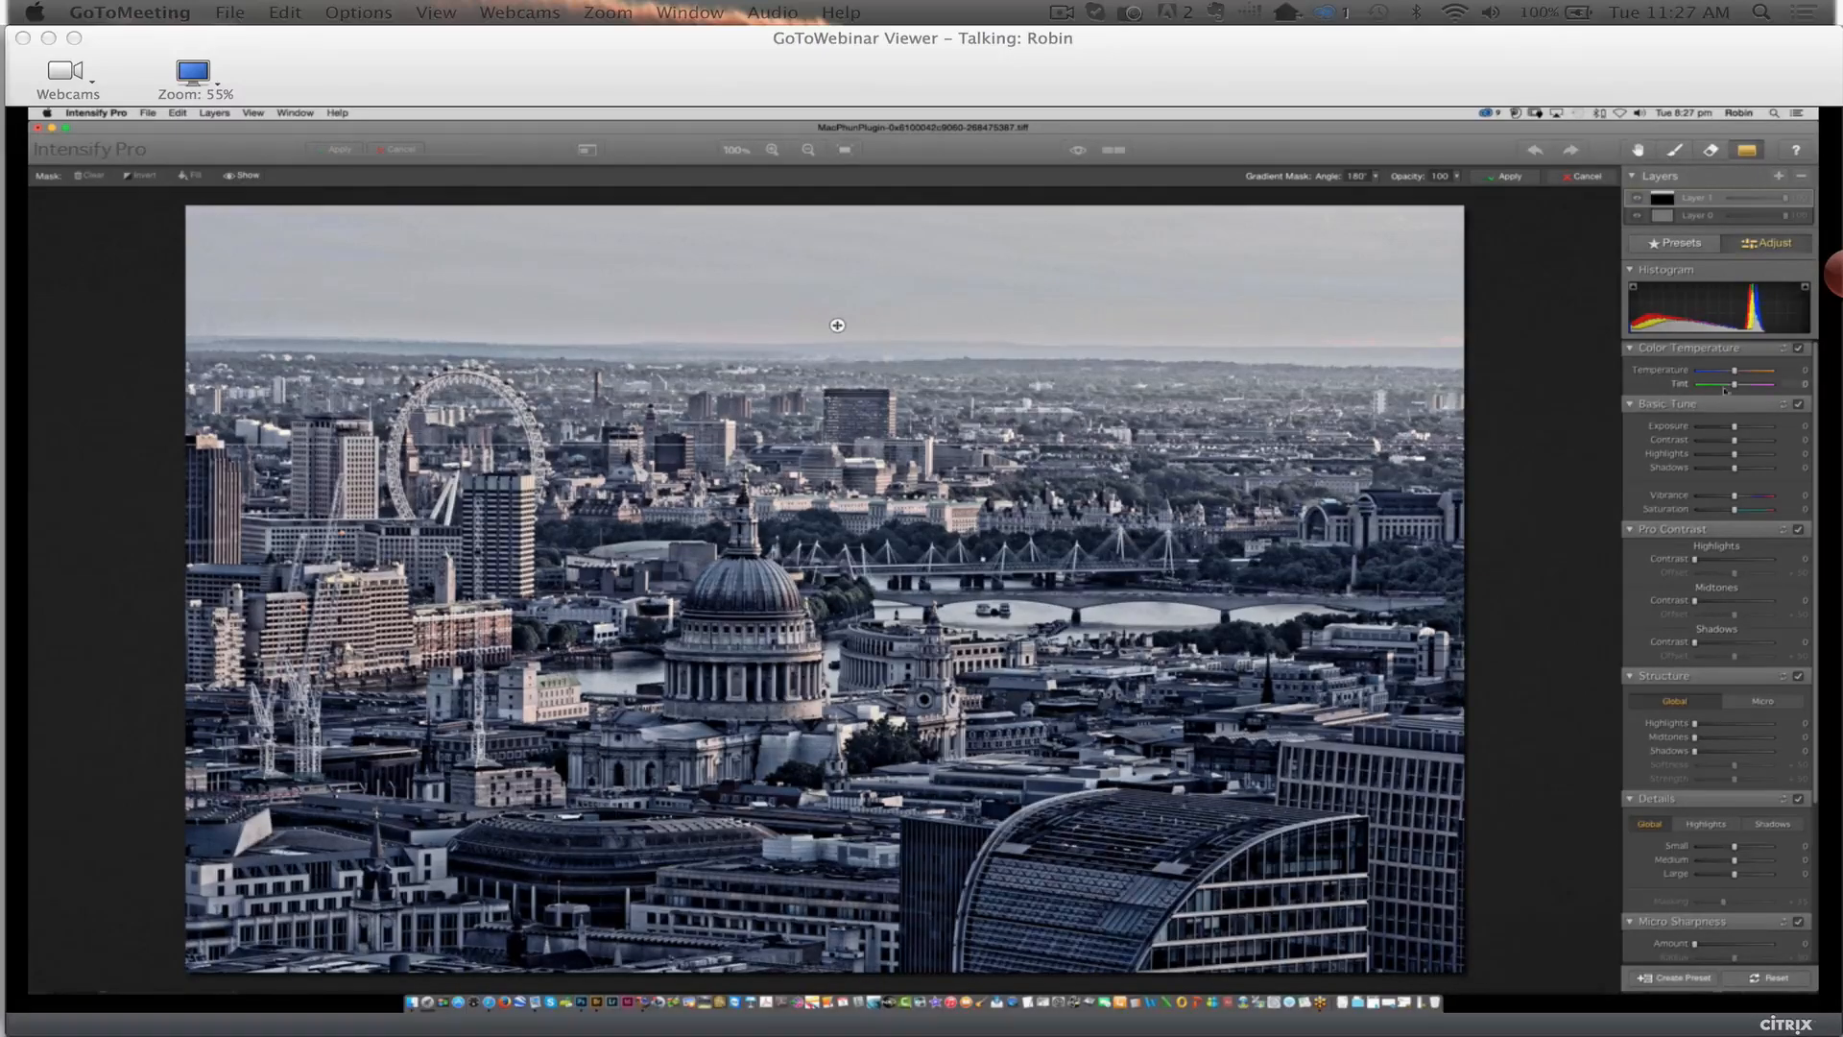
Set Layer 1's Temperature to -29, Tint to +26 and Exposure to about -19 to tint and darken the sky
{"action": "left_click_drag", "start_coordinate": [1734, 373], "coordinate": [1730, 373]}
{"action": "left_click_drag", "start_coordinate": [1730, 375], "coordinate": [1731, 430]}
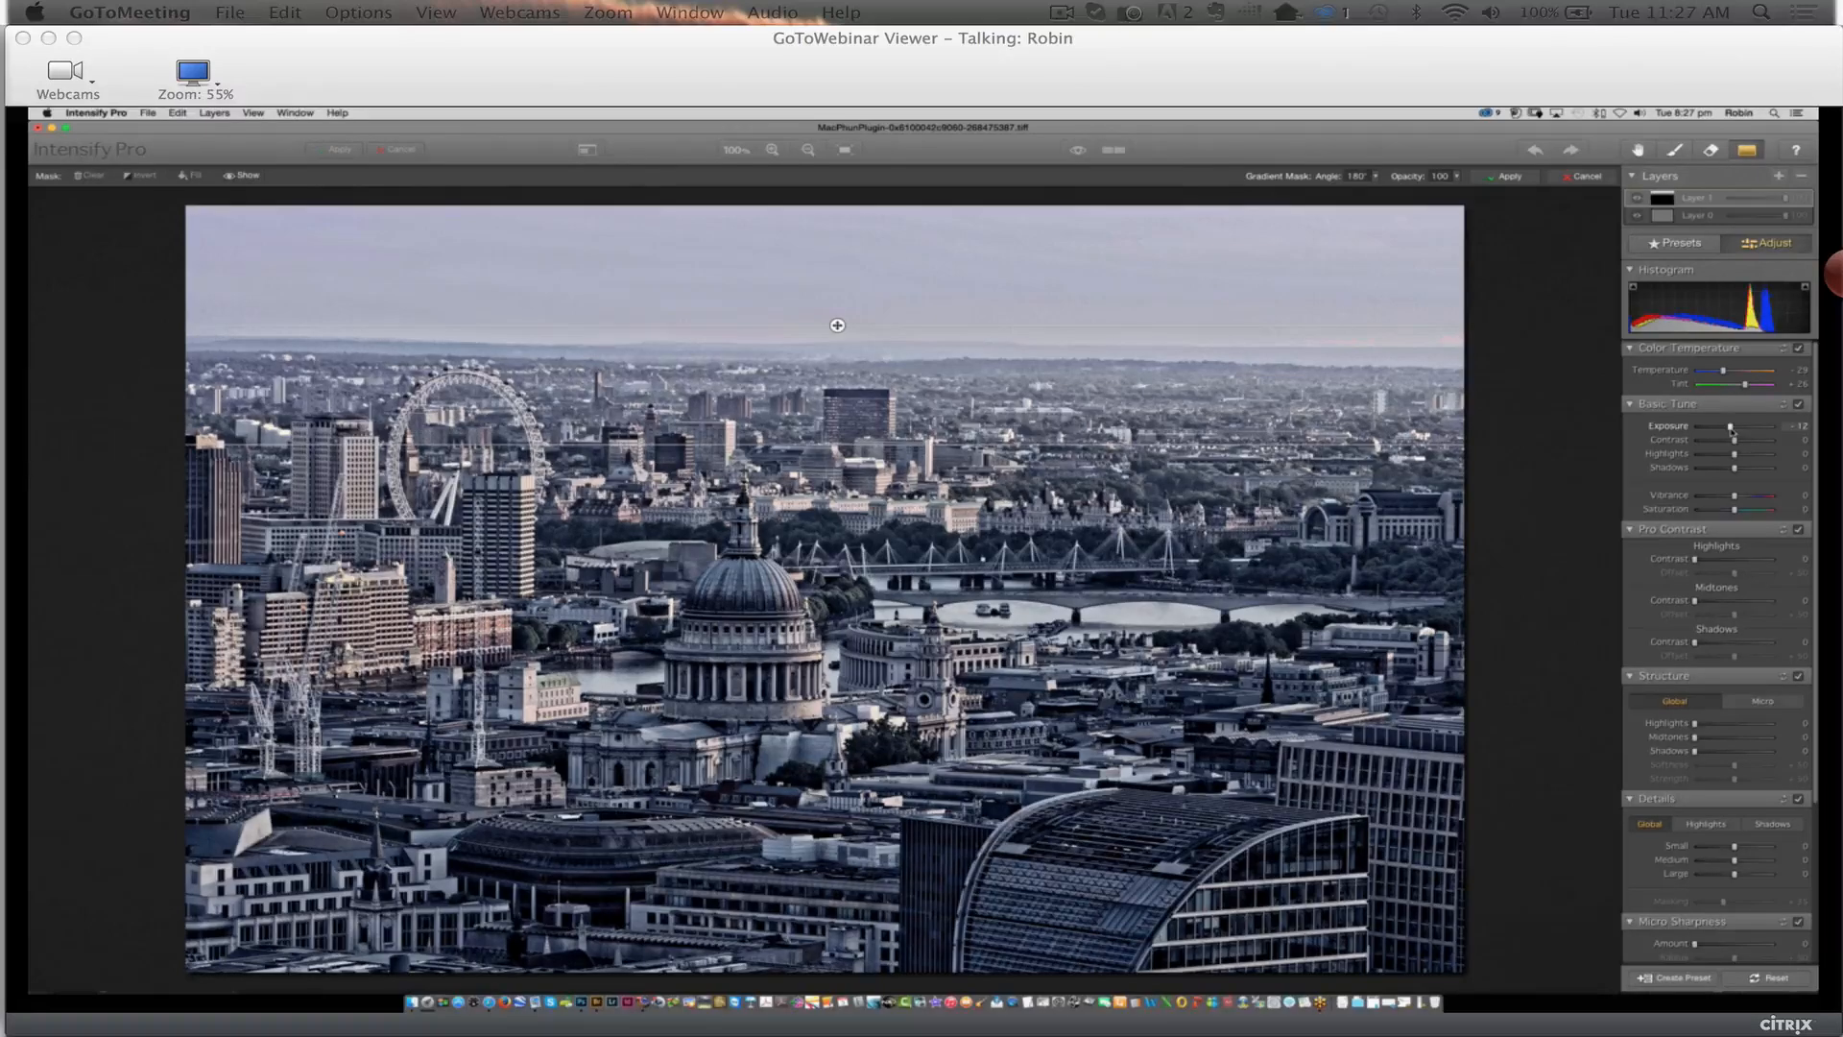
{"action": "left_click_drag", "start_coordinate": [1732, 430], "coordinate": [1728, 430]}
Extend the gradient mask down to the cathedral dome, apply it, and compare the before and after versions side by side
{"action": "left_click_drag", "start_coordinate": [827, 447], "coordinate": [817, 630]}
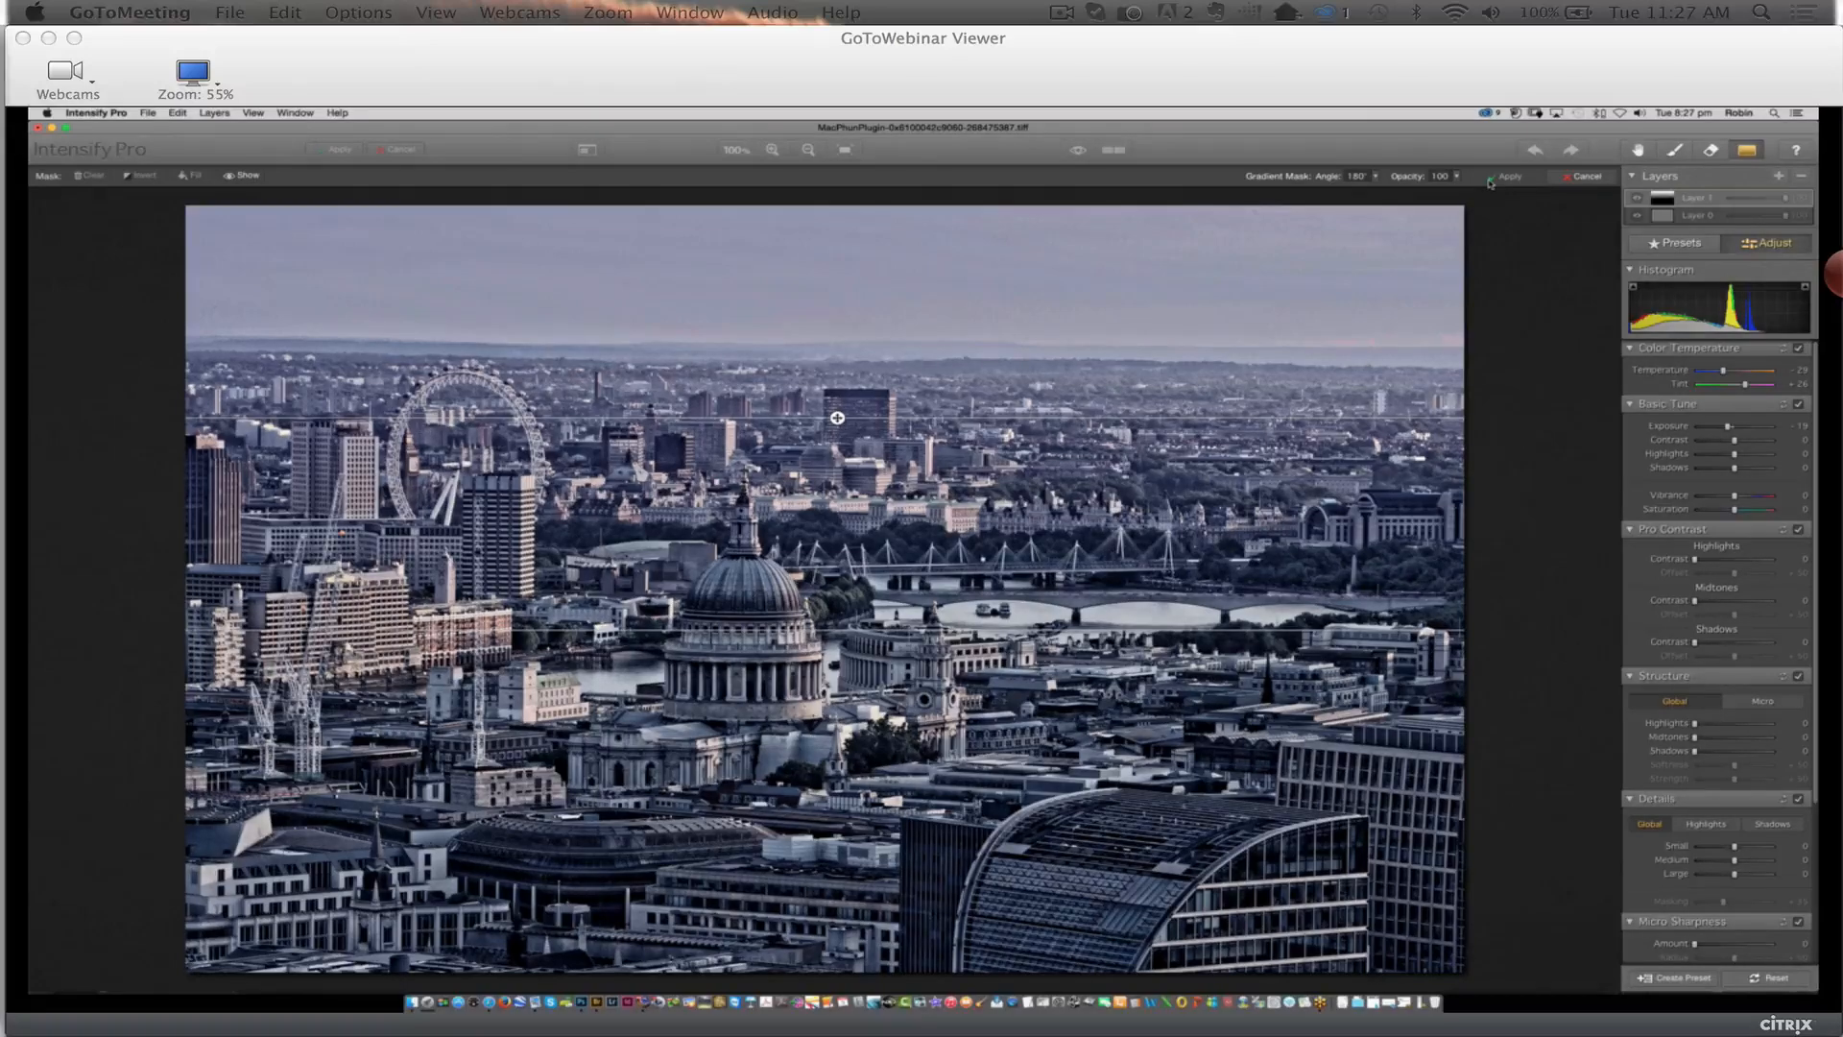
{"action": "left_click", "coordinate": [1490, 182]}
{"action": "left_click", "coordinate": [1113, 150]}
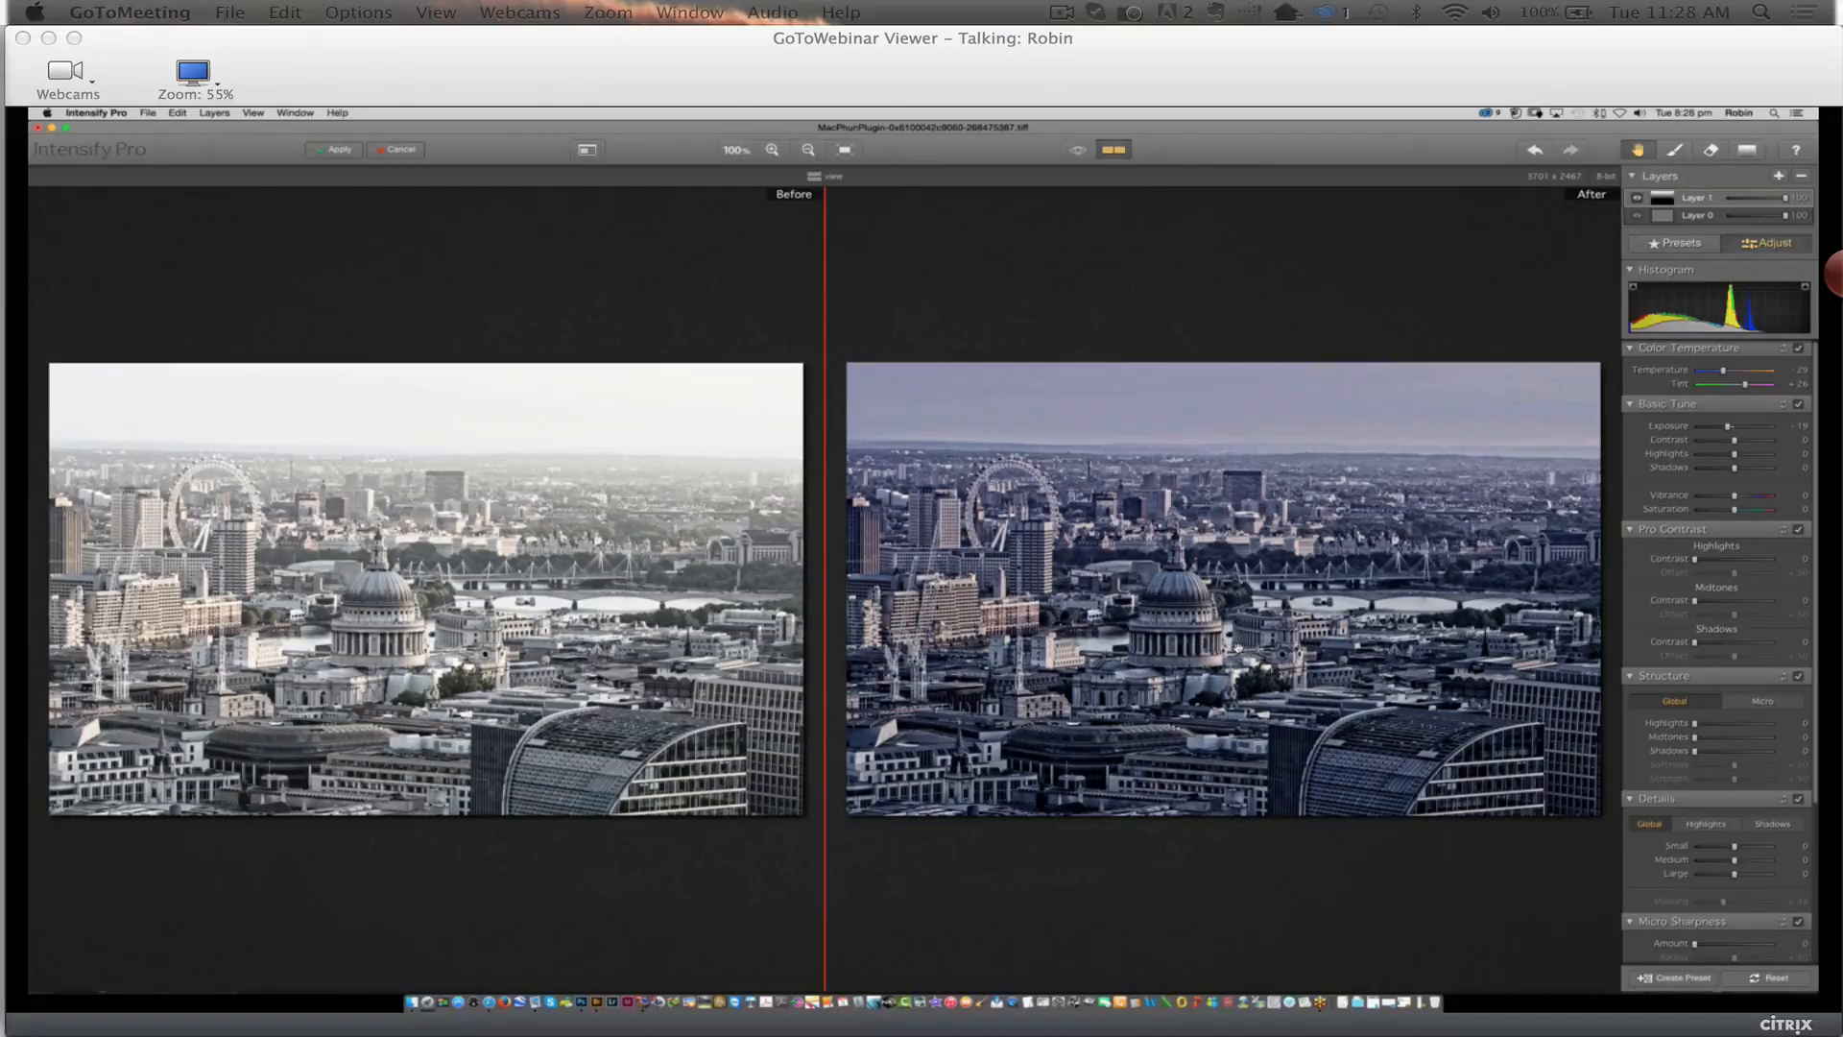
Cancel the Intensify Pro edits and close the cityscape document
{"action": "left_click", "coordinate": [402, 152]}
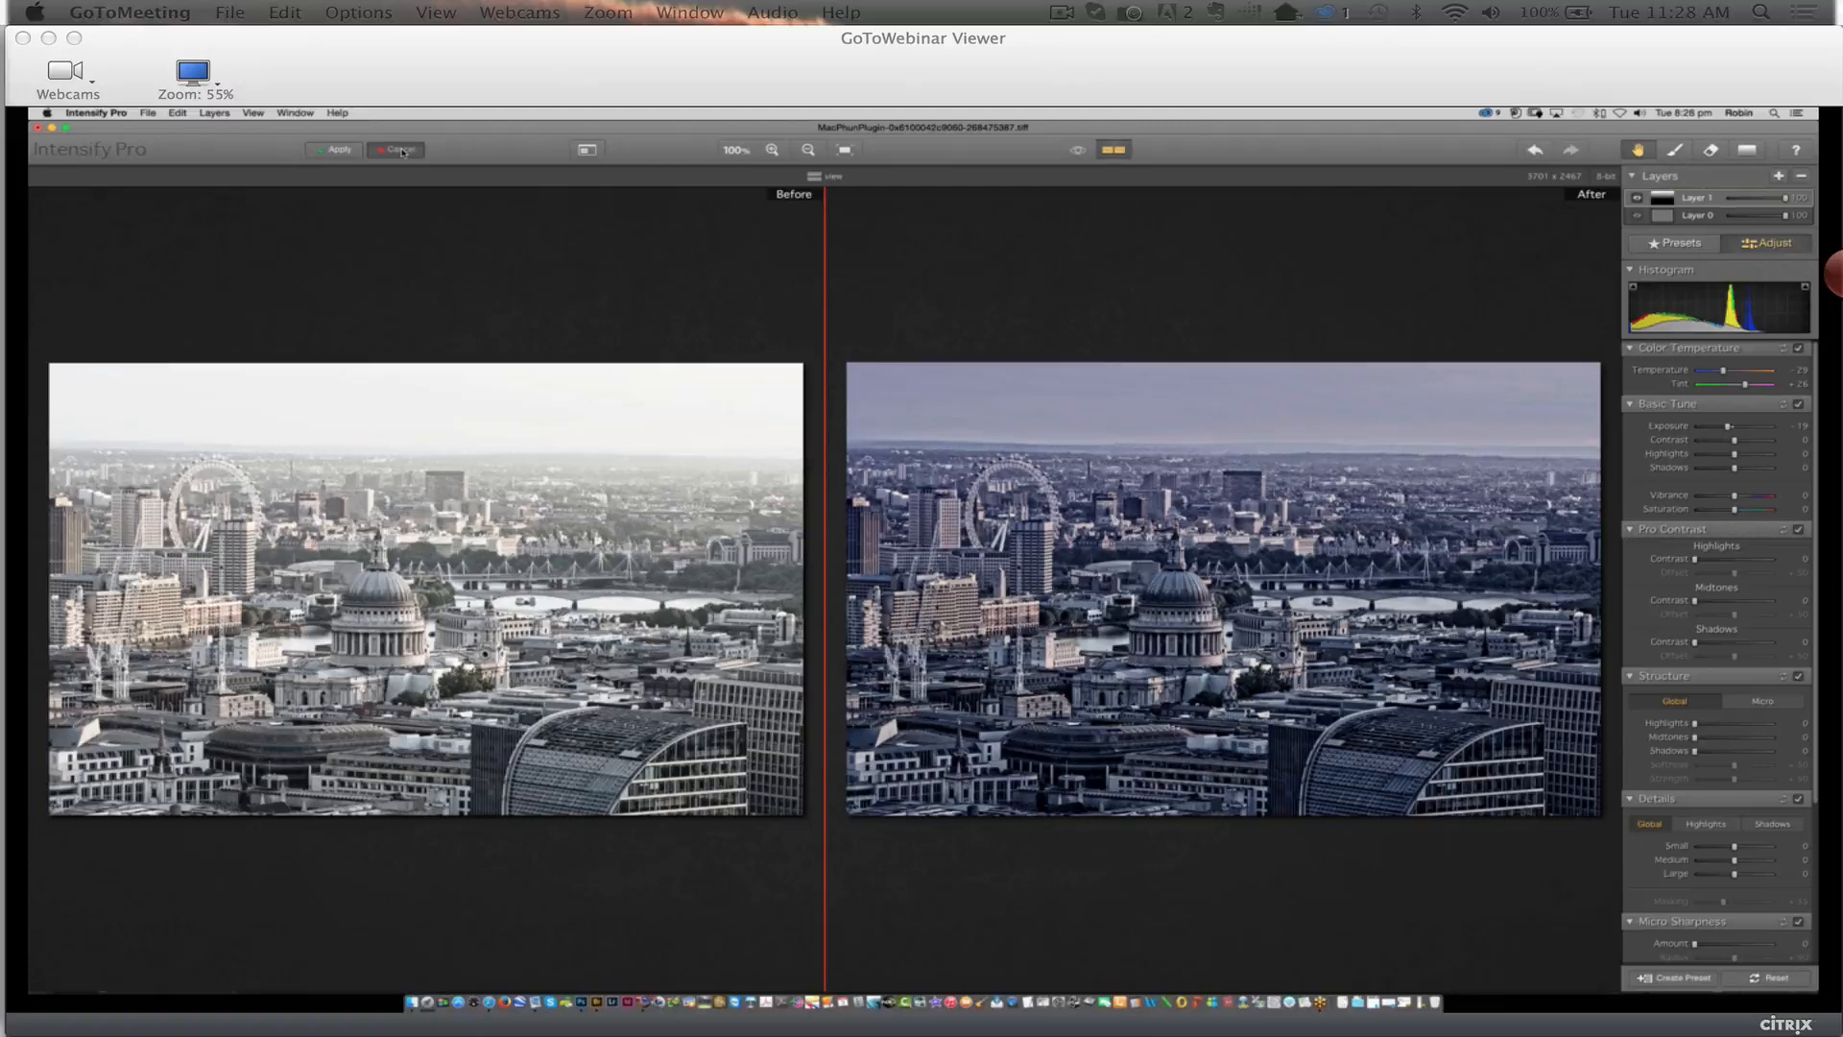
{"action": "key", "text": "super+w"}
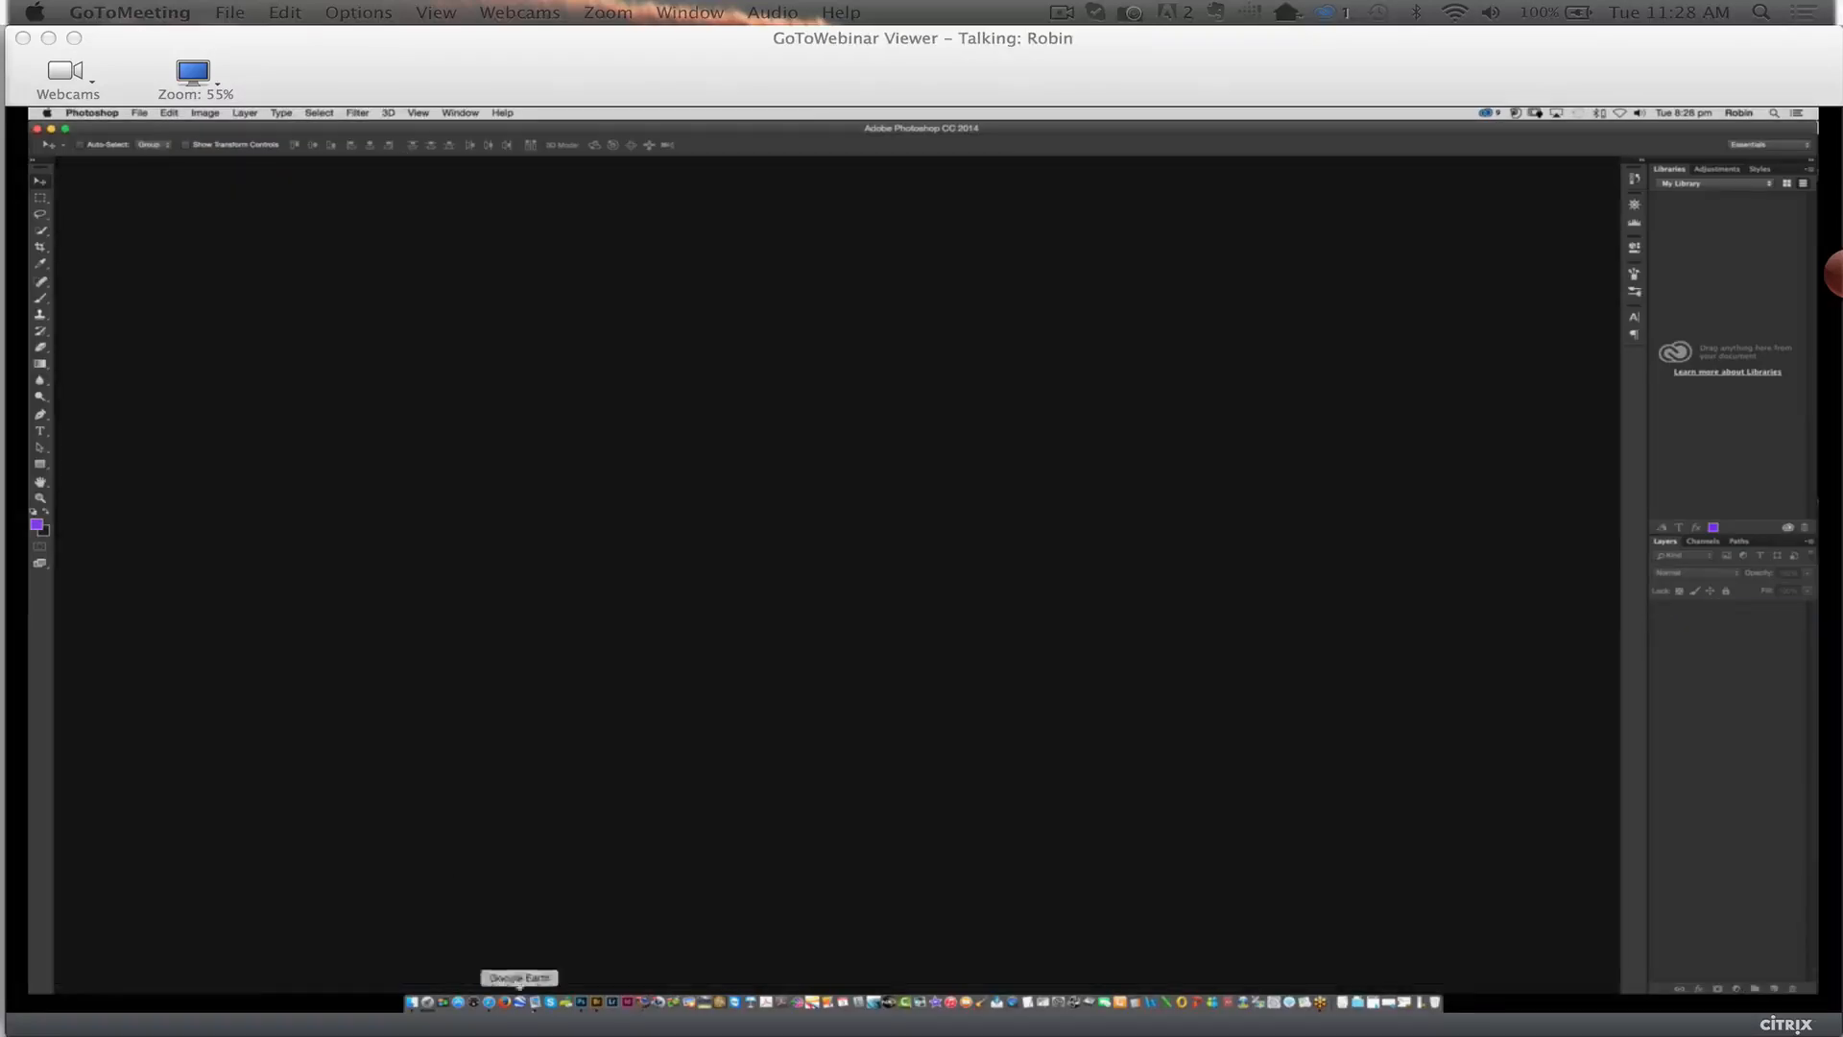
Open the vintage car photo _DSC7234.NEF from Bridge in Photoshop and start Macphun's Intensify Pro filter on it
{"action": "left_click", "coordinate": [596, 998]}
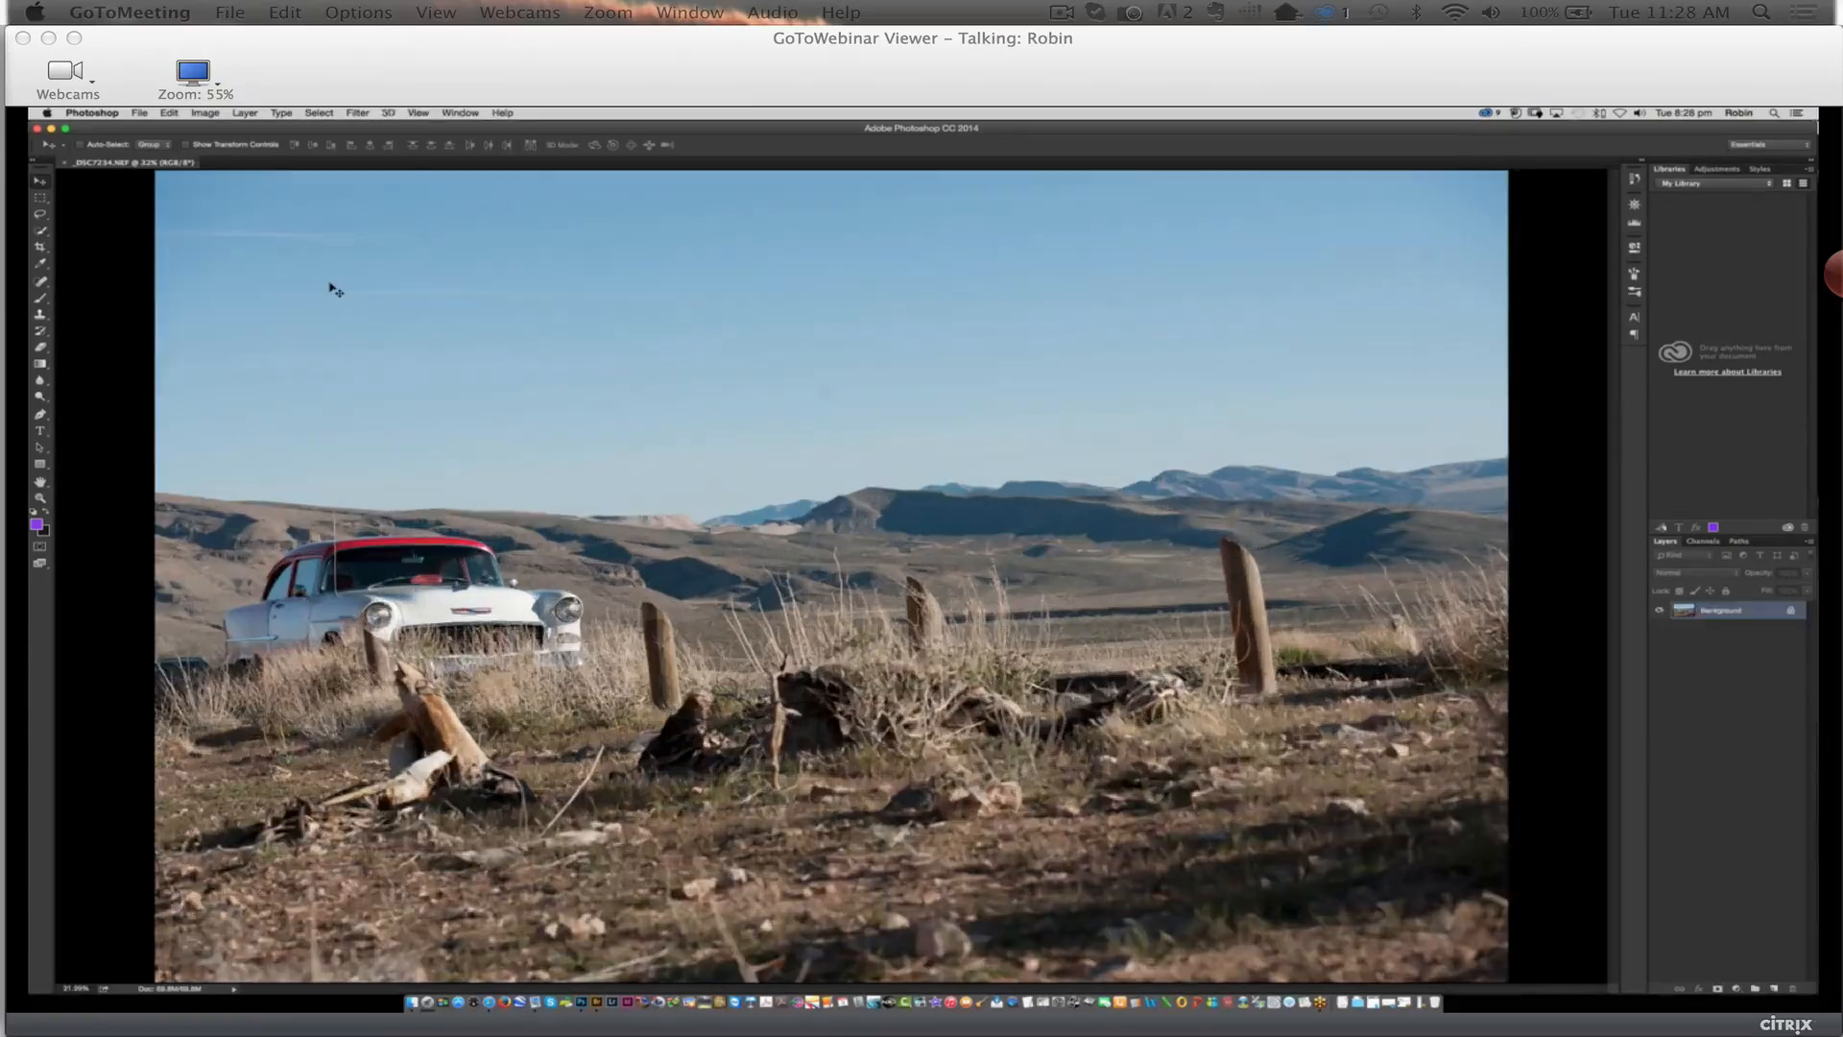
{"action": "left_click", "coordinate": [365, 116]}
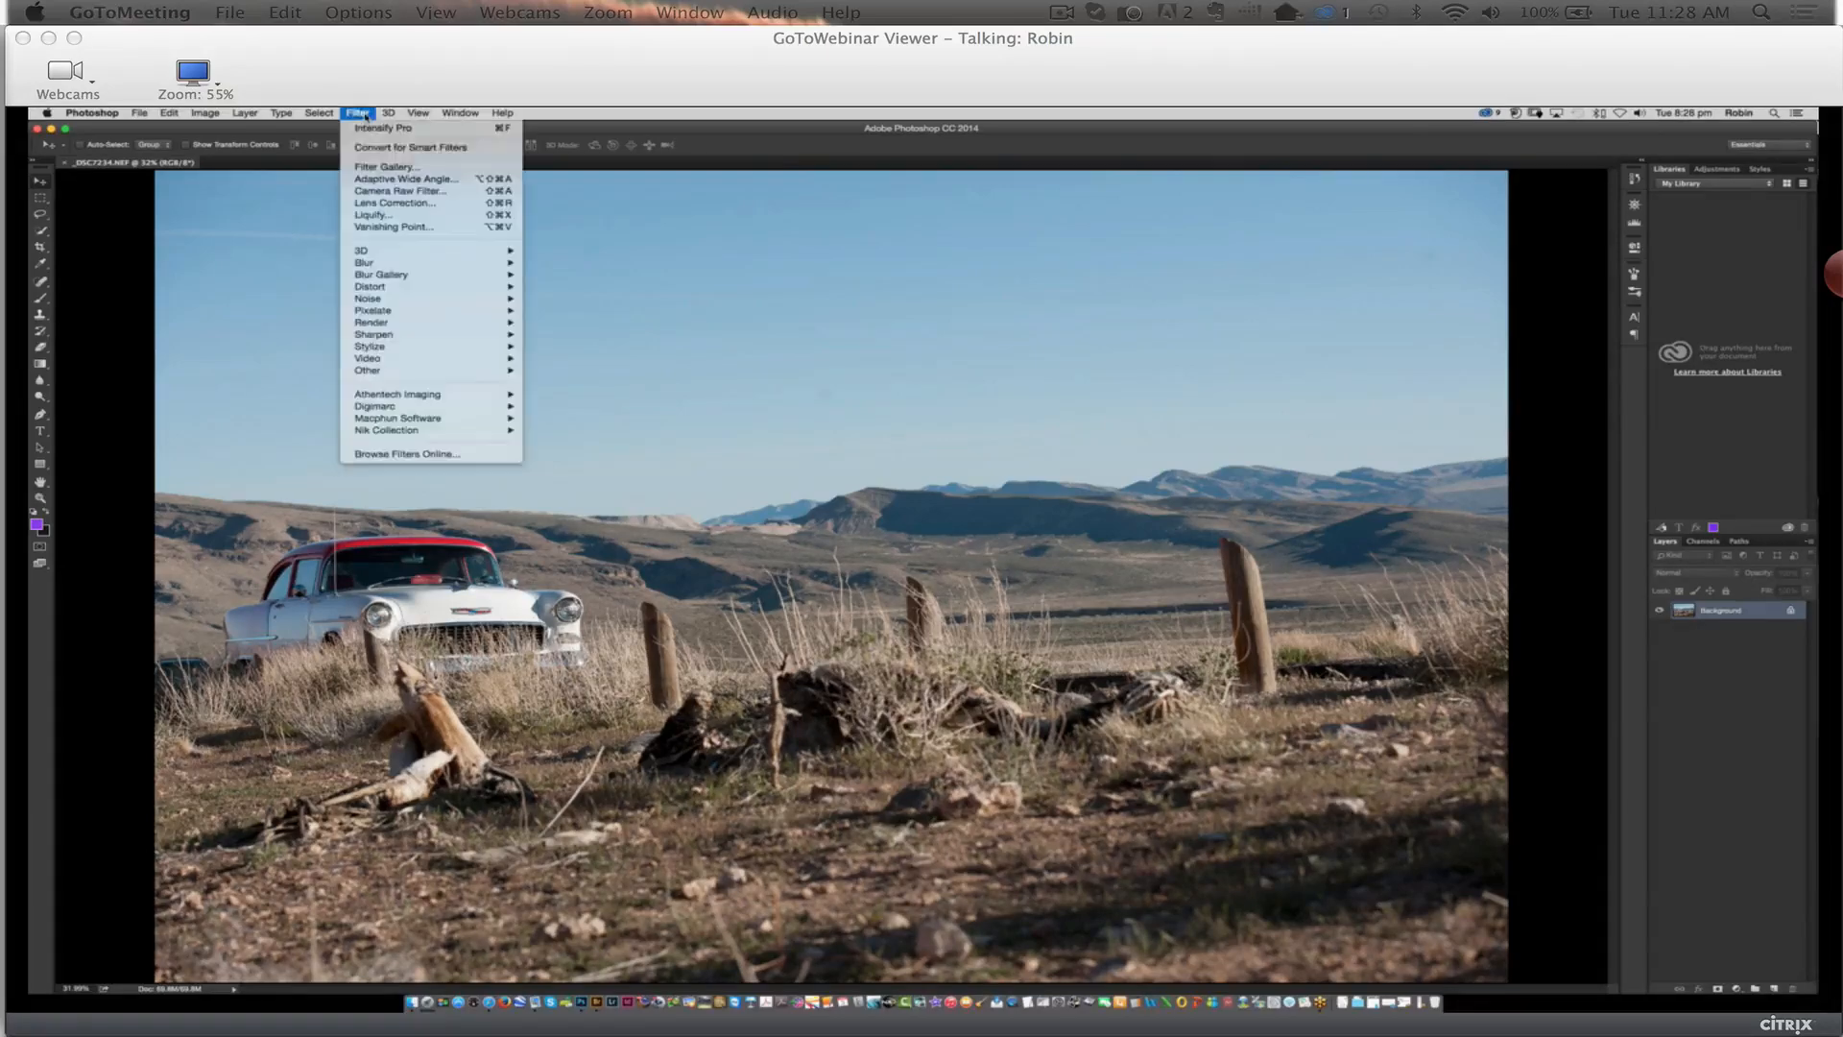
{"action": "mouse_move", "coordinate": [459, 412]}
{"action": "mouse_move", "coordinate": [459, 422]}
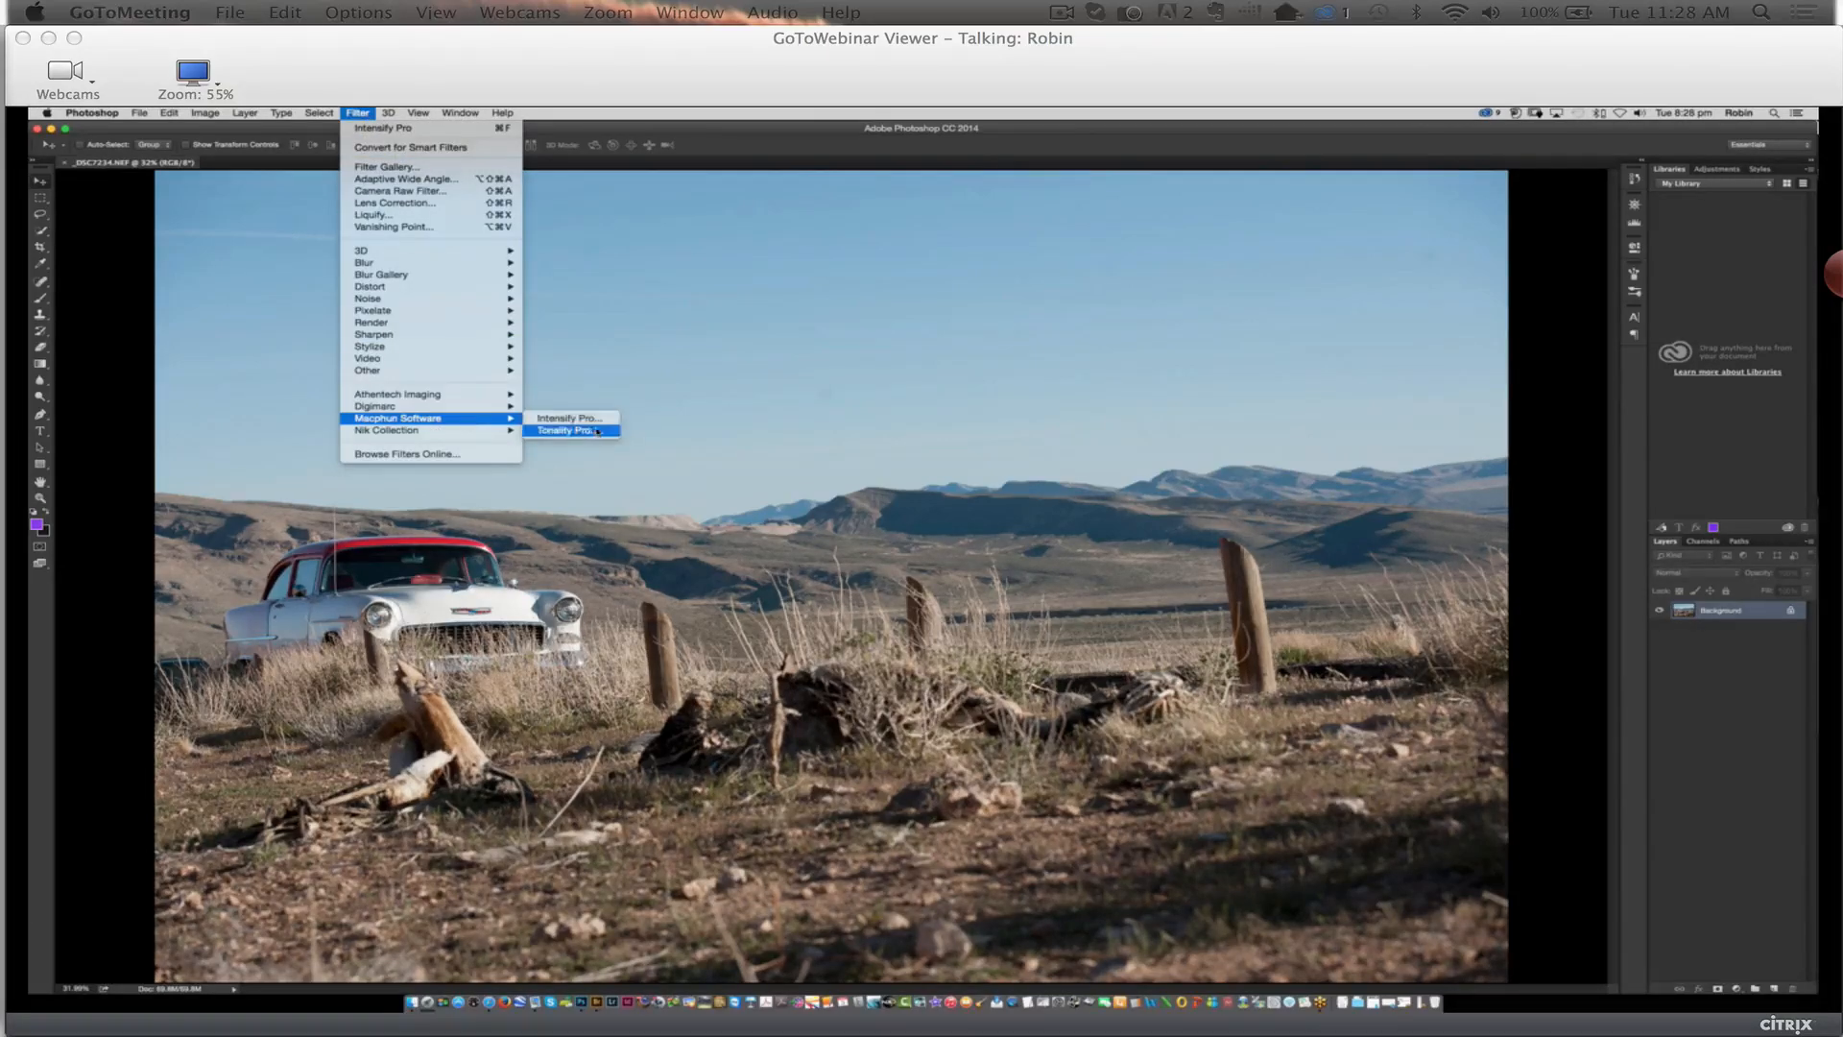
{"action": "left_click", "coordinate": [565, 418]}
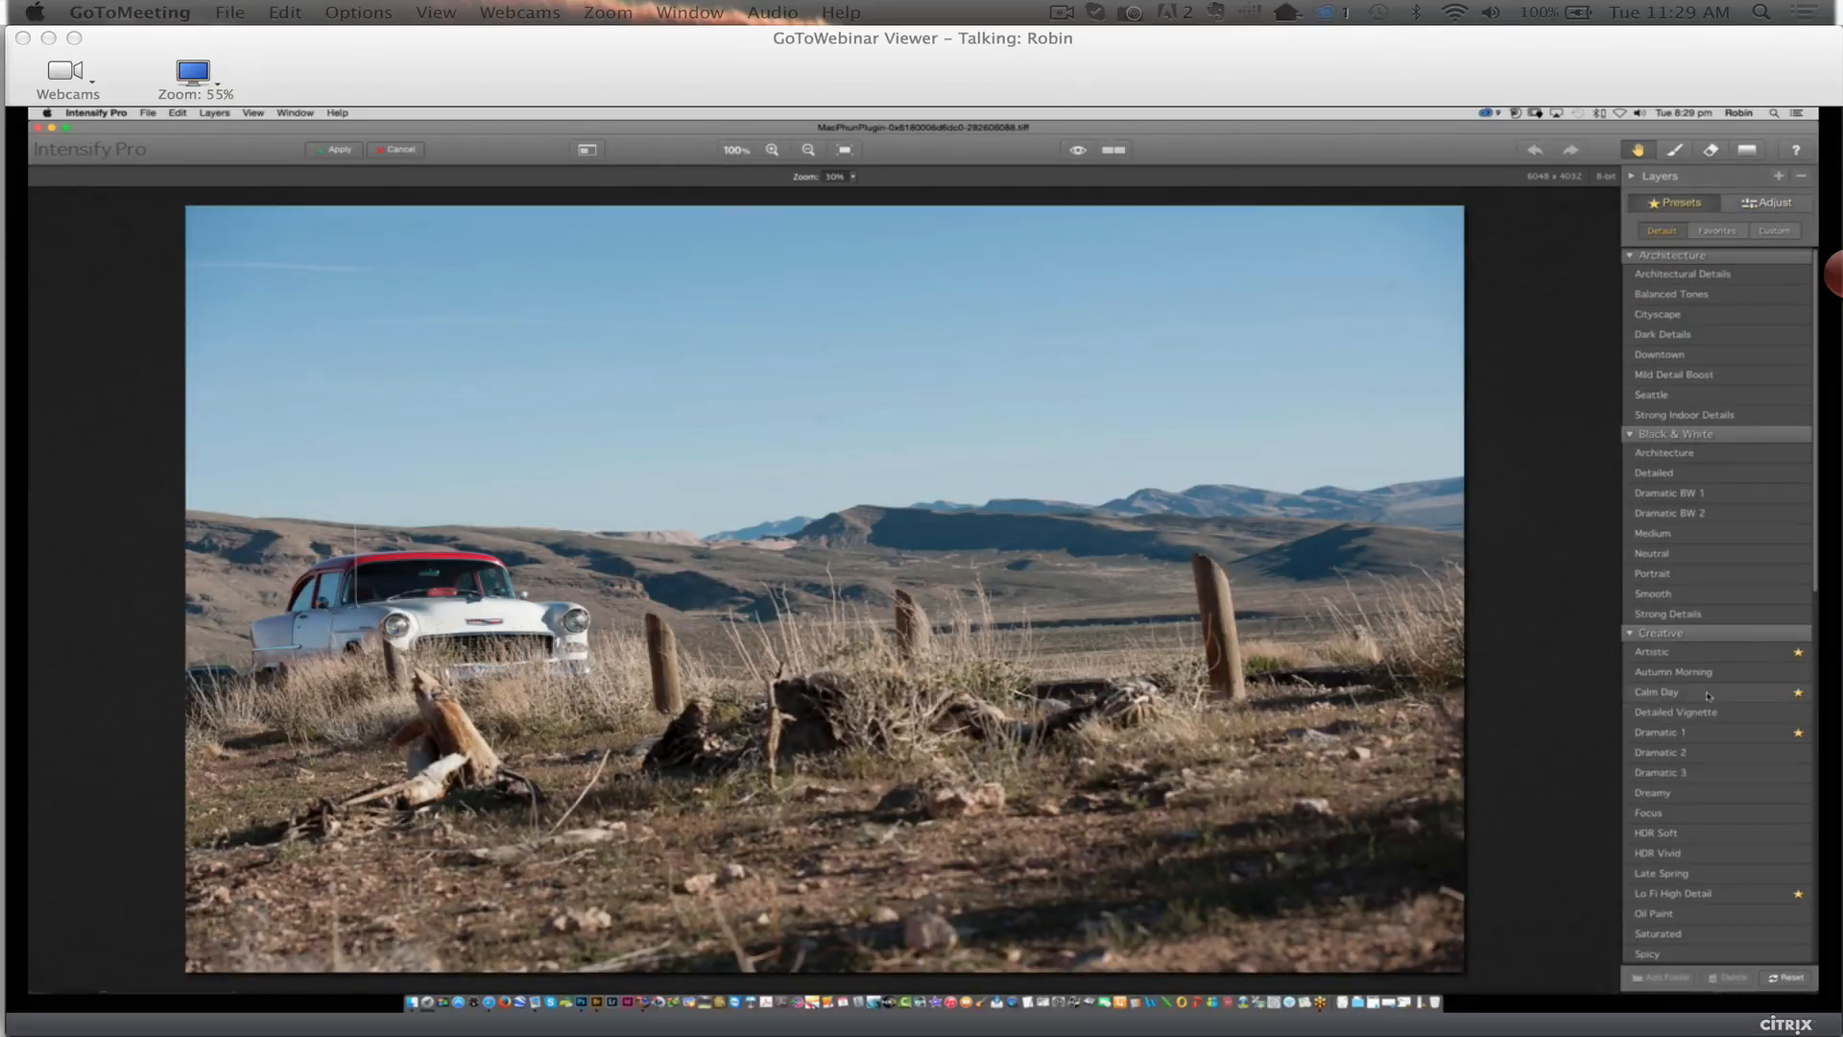
Apply the Calm Day preset from the Creative group, and show the before and after comparison along with the layers list
{"action": "left_click", "coordinate": [1708, 695]}
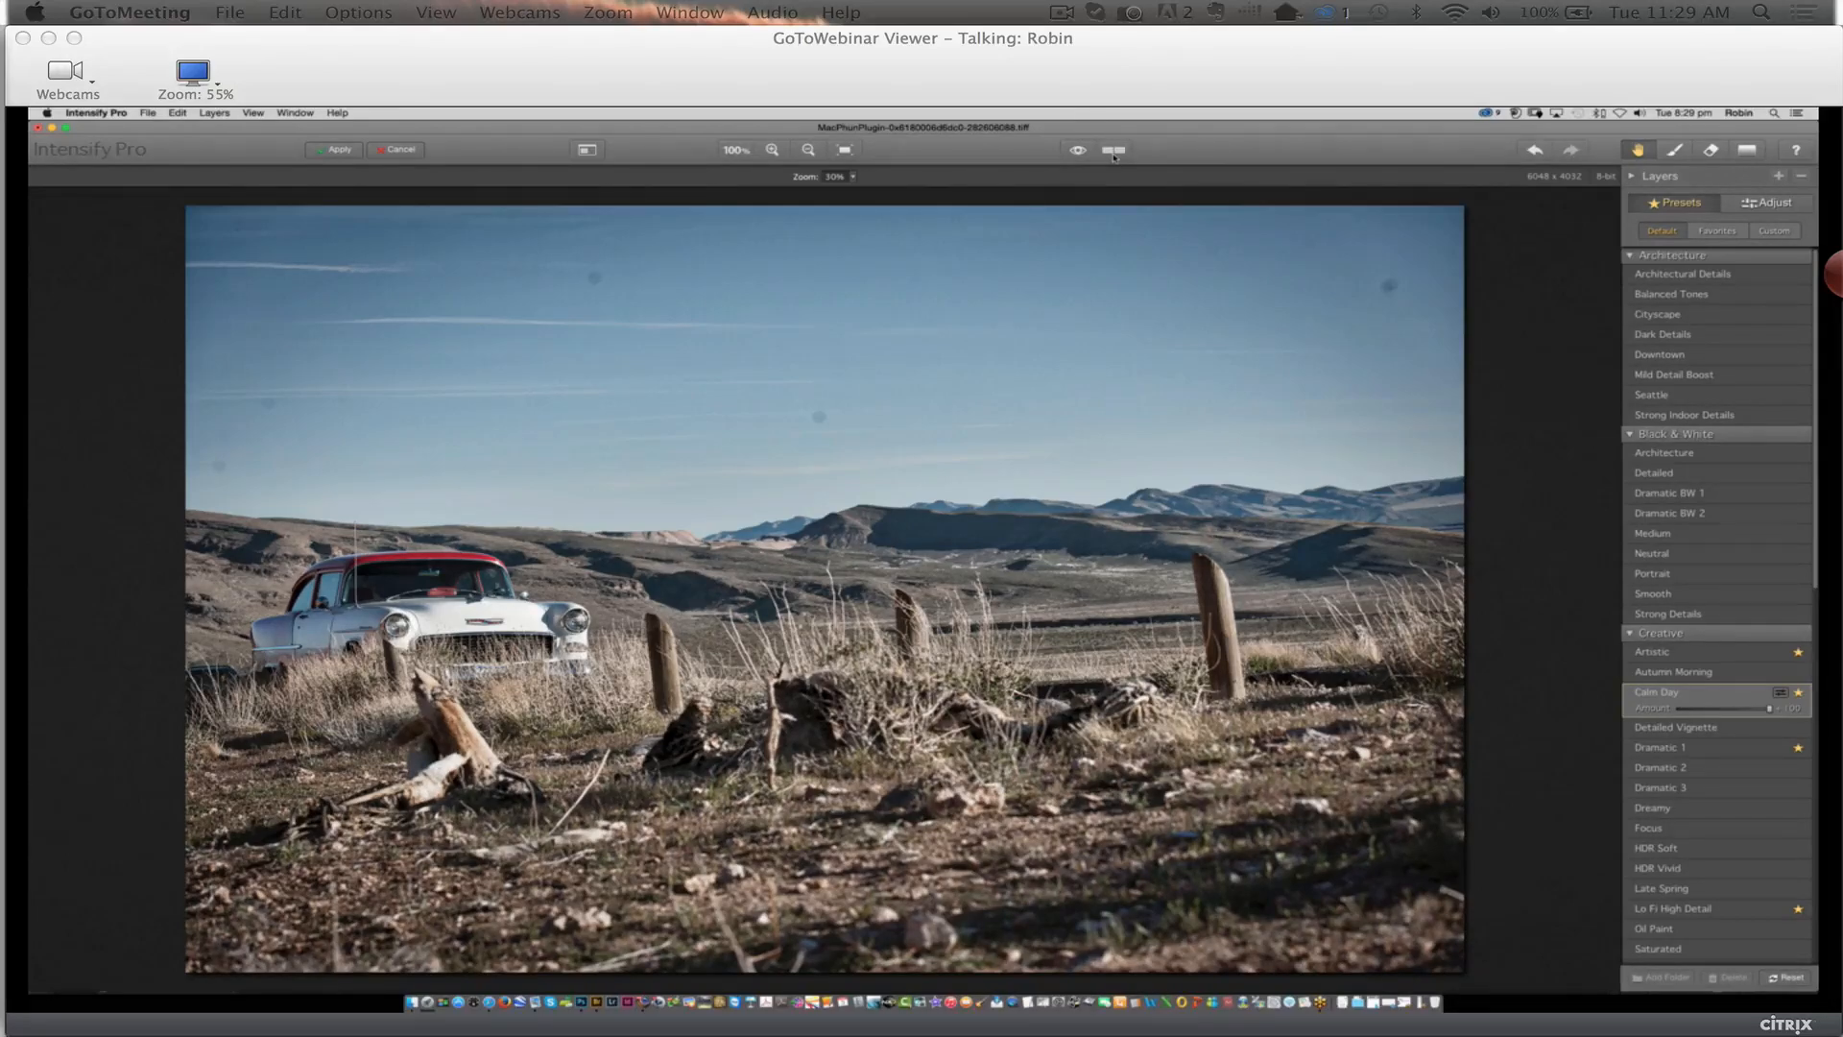
{"action": "left_click", "coordinate": [1114, 152]}
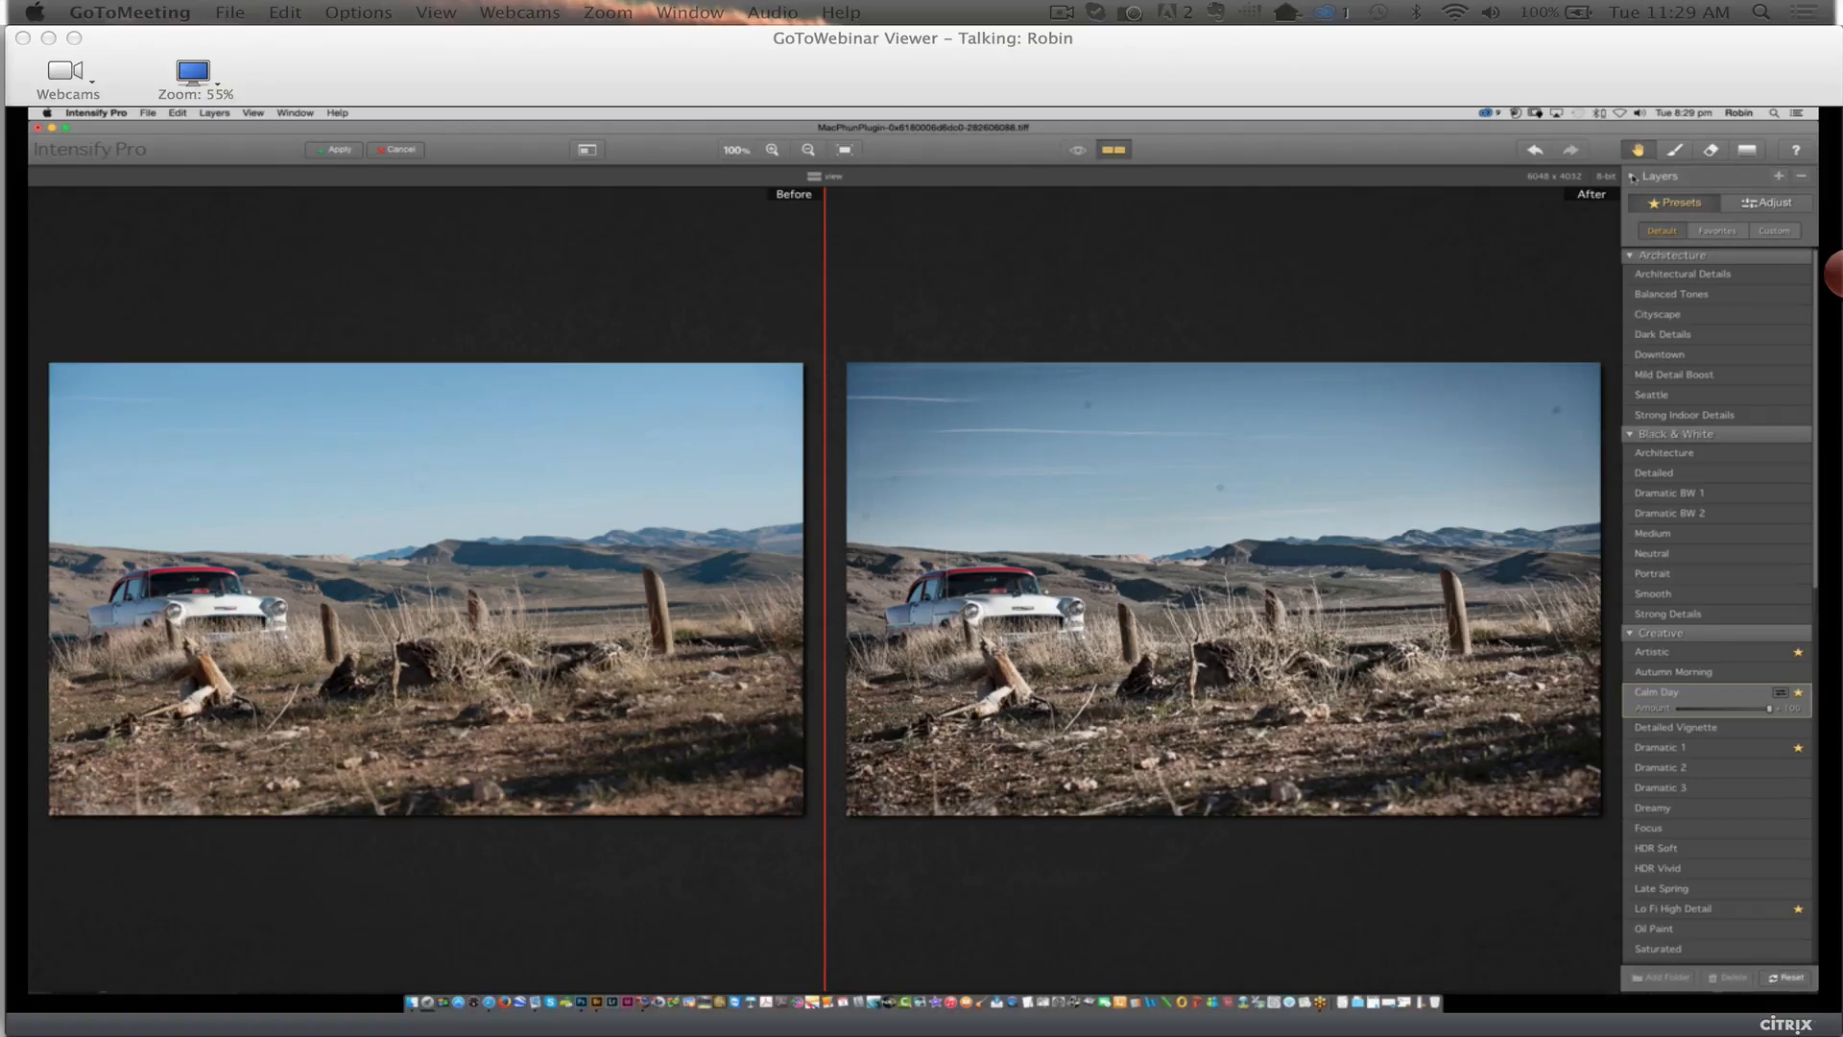
{"action": "left_click", "coordinate": [1632, 178]}
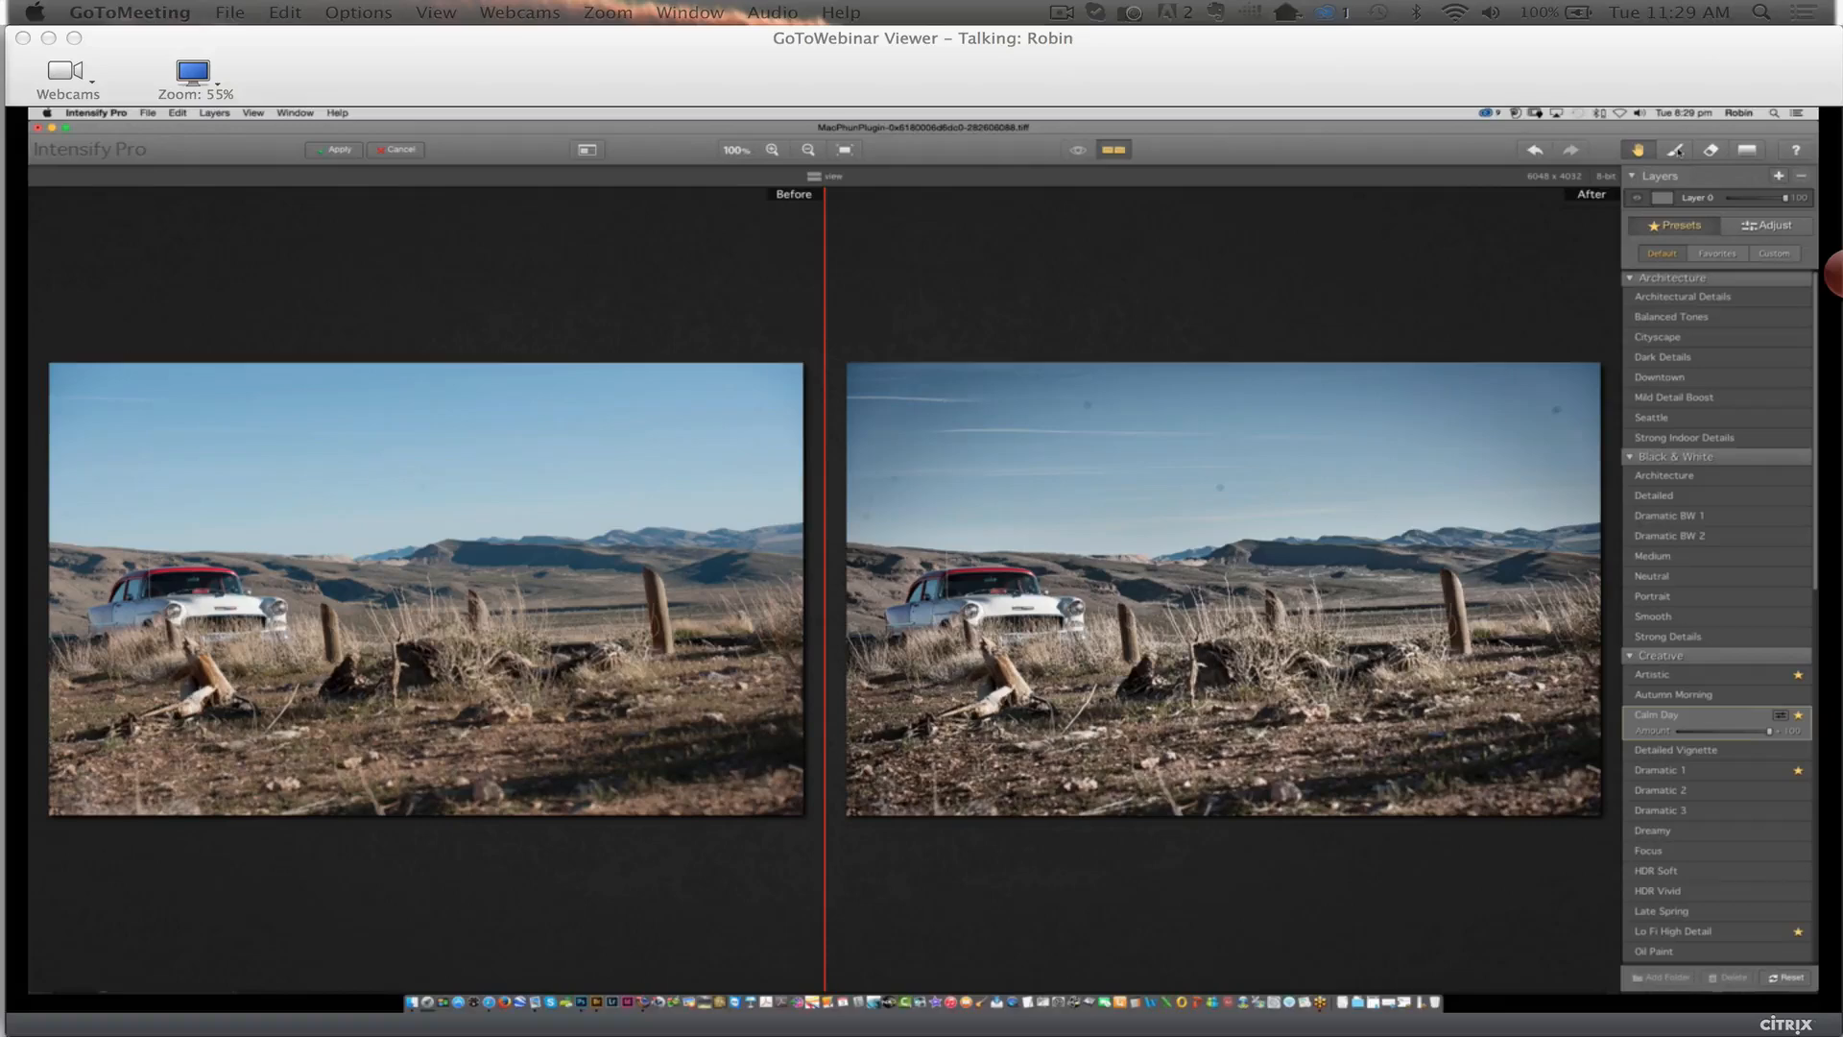
Enlarge the mask brush to about 310 and paint the Calm Day effect onto the ground and hills, leaving out the sky
{"action": "left_click", "coordinate": [1676, 151]}
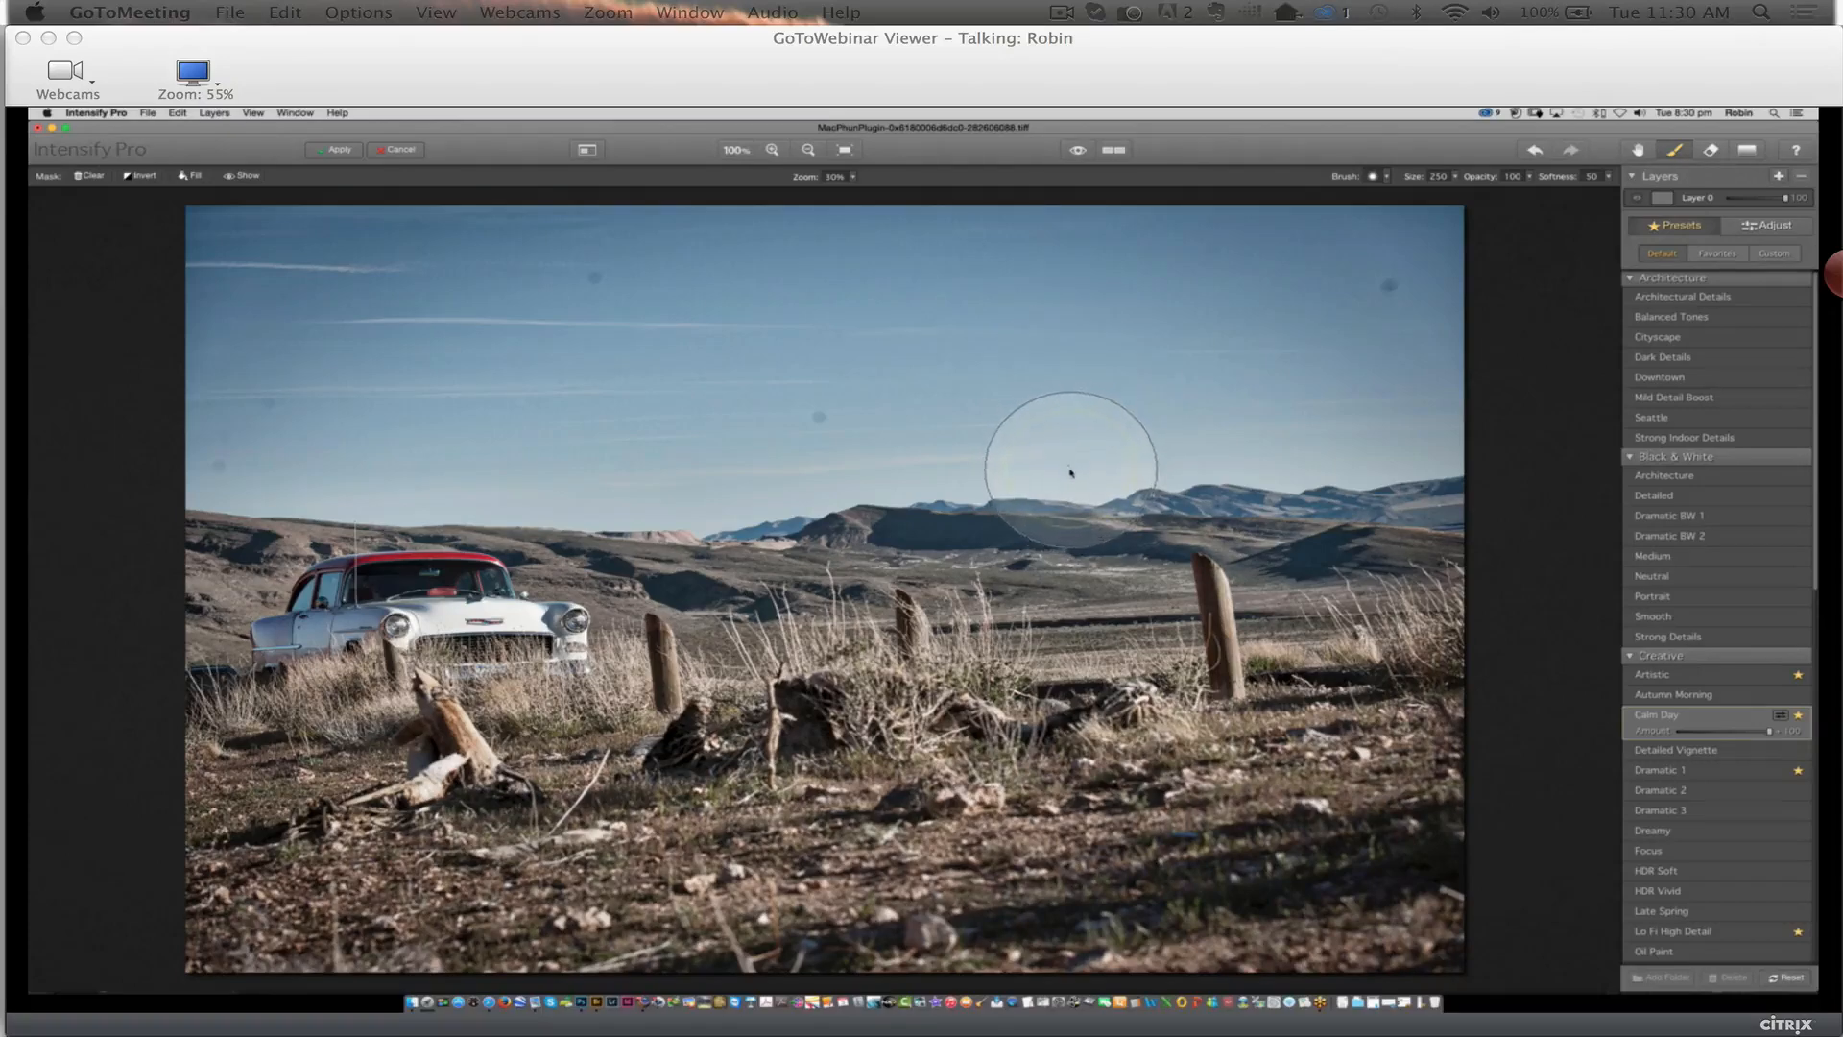
{"action": "key", "text": "bracketright"}
{"action": "key", "text": "bracketright"}
{"action": "key", "text": "bracketright"}
{"action": "key", "text": "bracketright"}
{"action": "key", "text": "bracketright"}
{"action": "key", "text": "bracketright"}
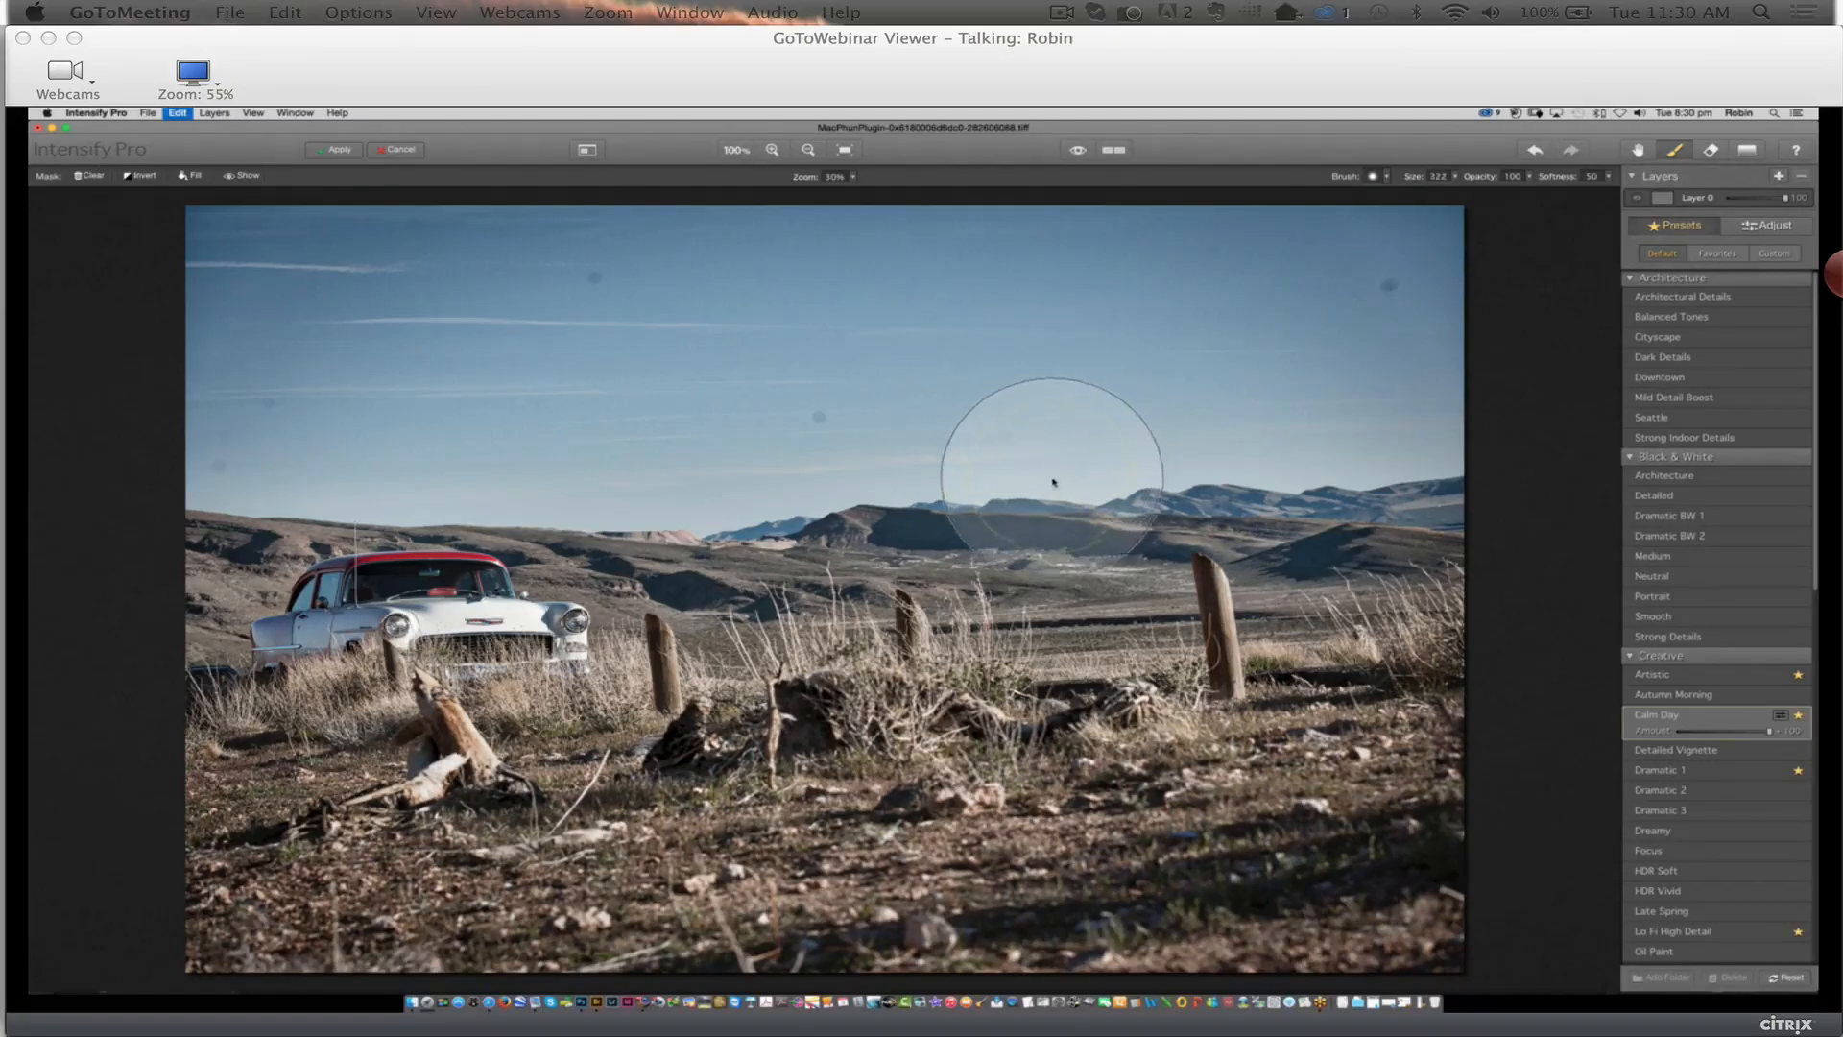
{"action": "key", "text": "bracketleft"}
{"action": "key", "text": "bracketleft"}
{"action": "key", "text": "bracketleft"}
{"action": "key", "text": "bracketleft"}
{"action": "key", "text": "bracketleft"}
{"action": "key", "text": "bracketleft"}
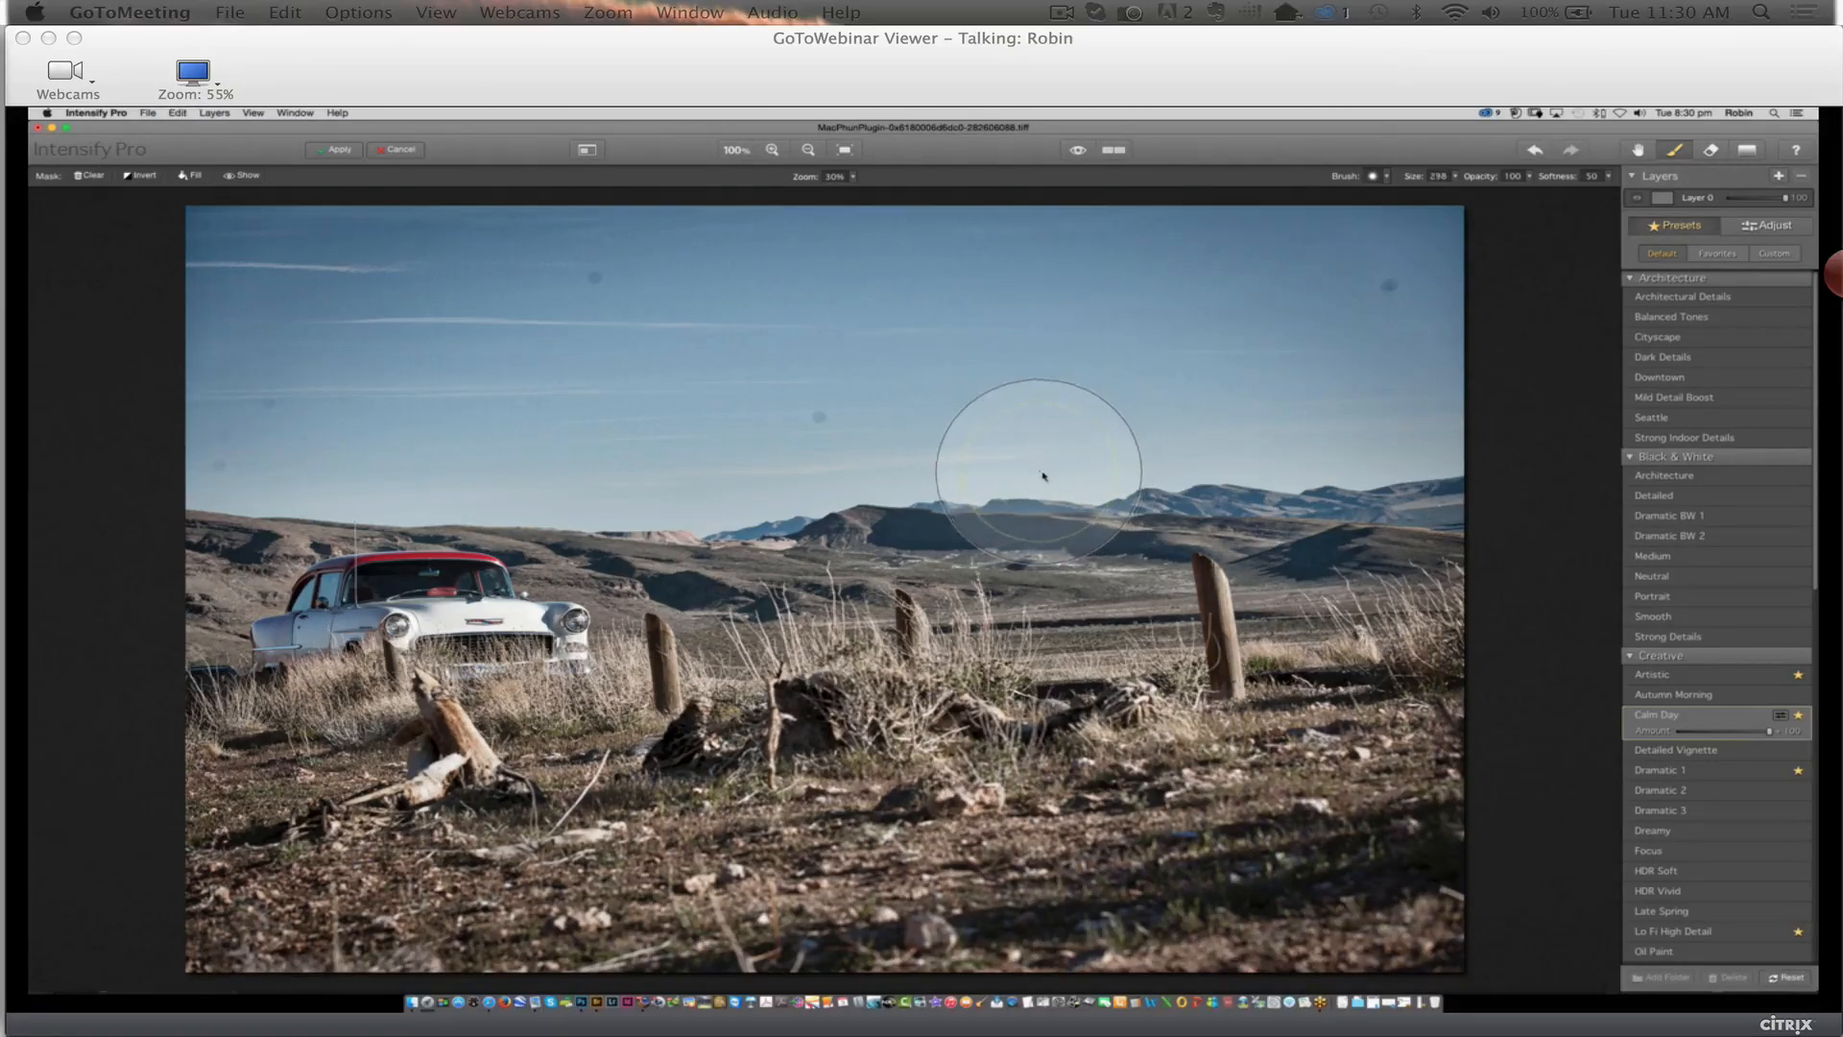
{"action": "key", "text": "bracketright"}
{"action": "key", "text": "bracketright"}
{"action": "key", "text": "bracketright"}
{"action": "key", "text": "bracketright"}
{"action": "key", "text": "bracketright"}
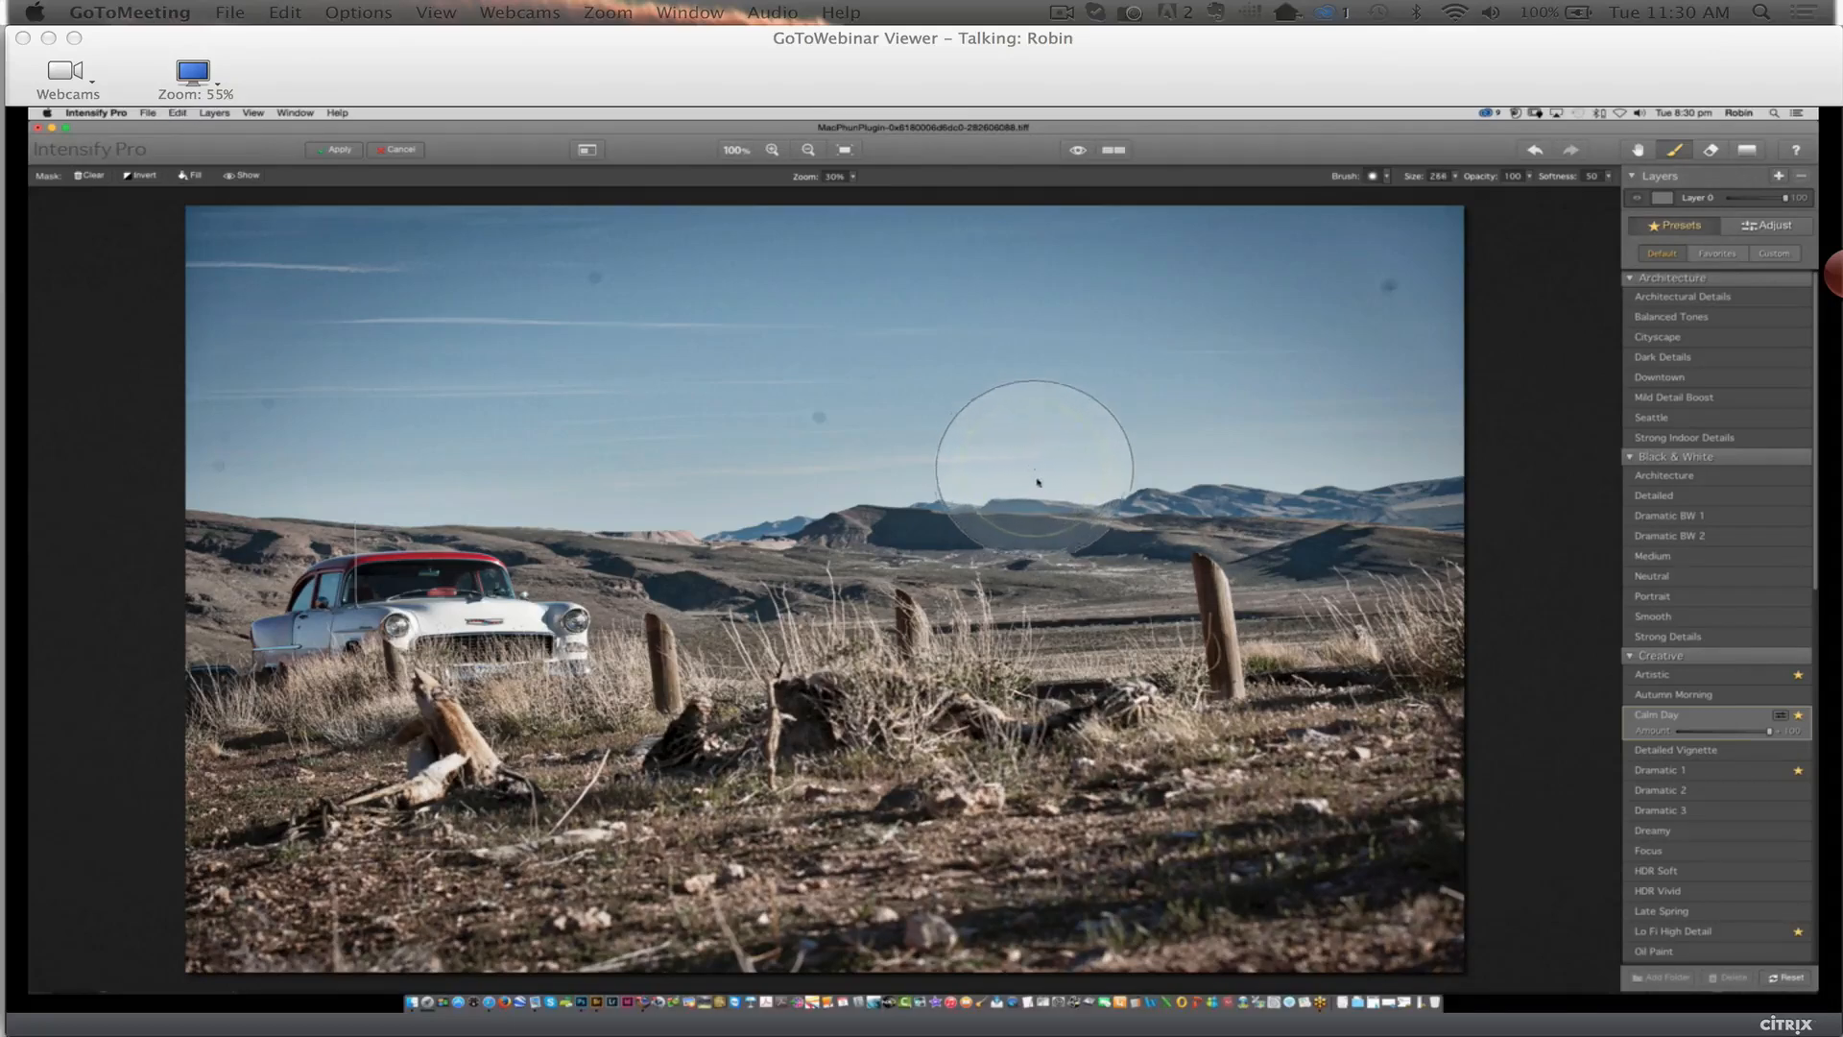
{"action": "mouse_move", "coordinate": [1219, 761]}
{"action": "left_mouse_down"}
{"action": "mouse_move", "coordinate": [1169, 786]}
{"action": "mouse_move", "coordinate": [1224, 845]}
{"action": "left_mouse_up"}
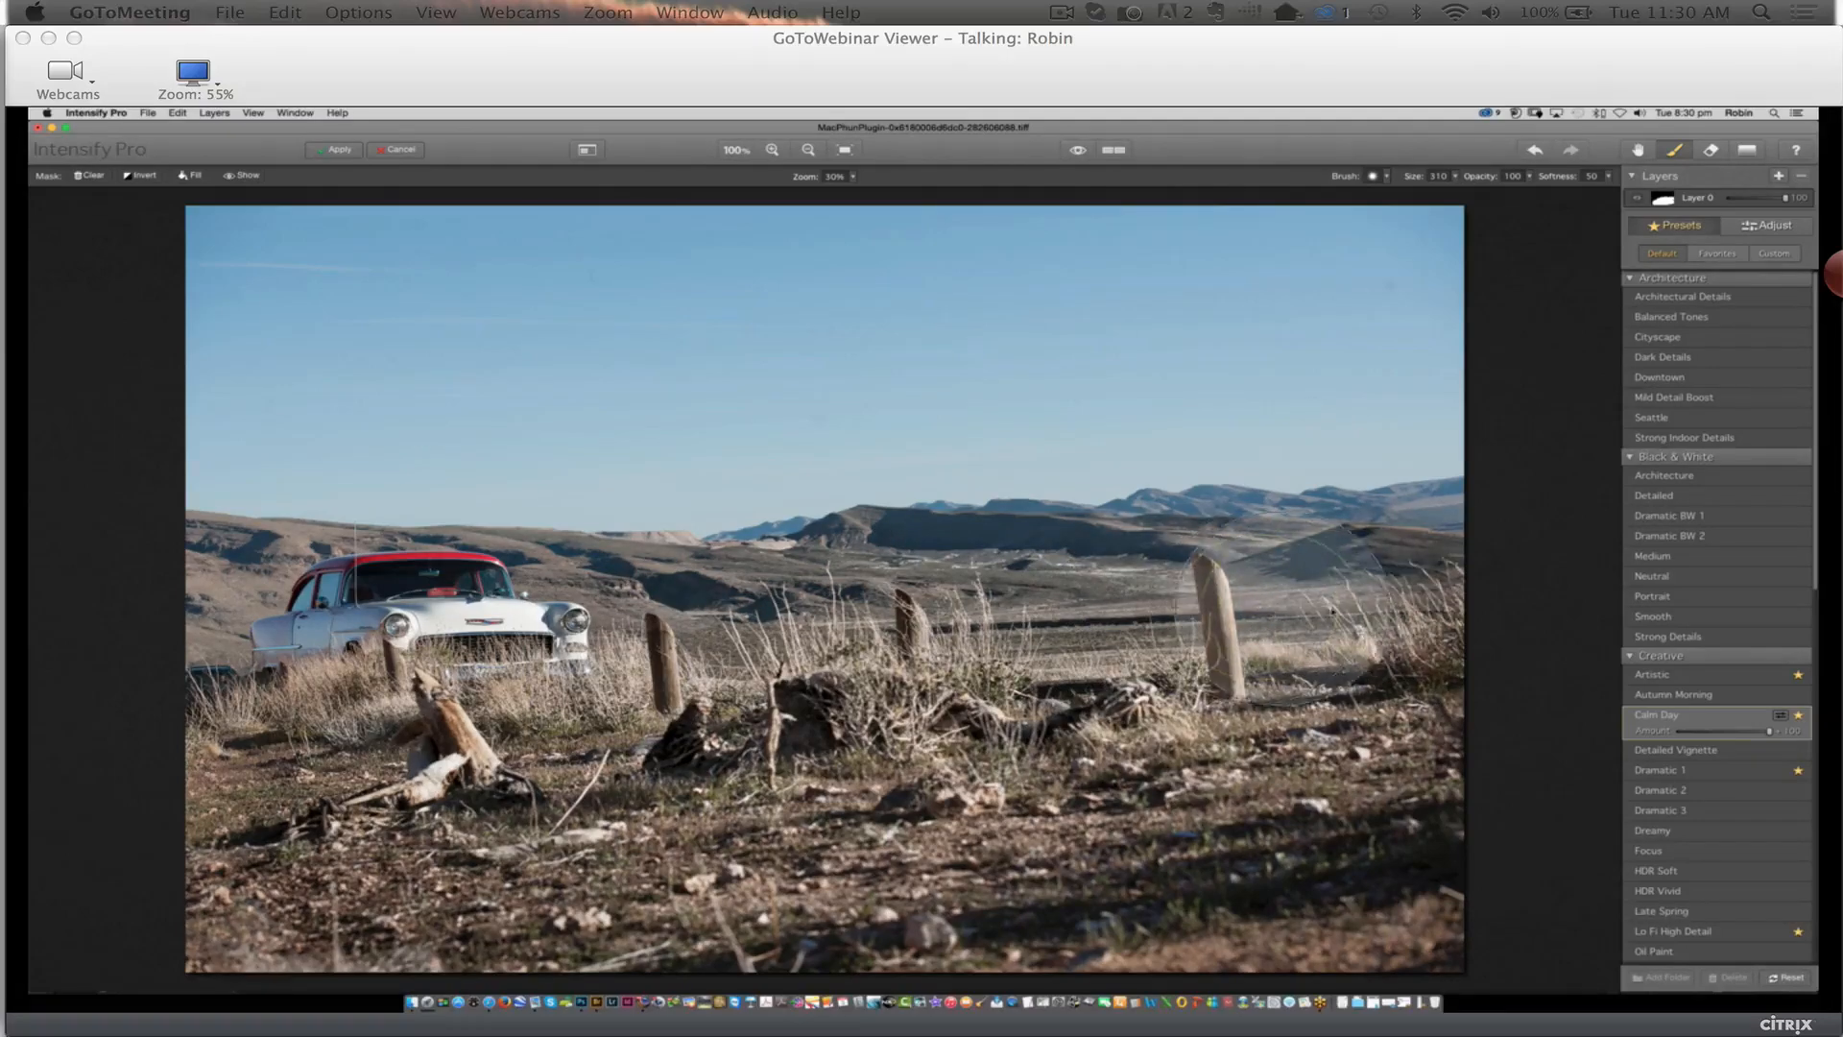
Shrink the brush to about 166 and finish painting the mask over the remaining terrain and the car
{"action": "key", "text": "["}
{"action": "key", "text": "["}
{"action": "key", "text": "["}
{"action": "key", "text": "["}
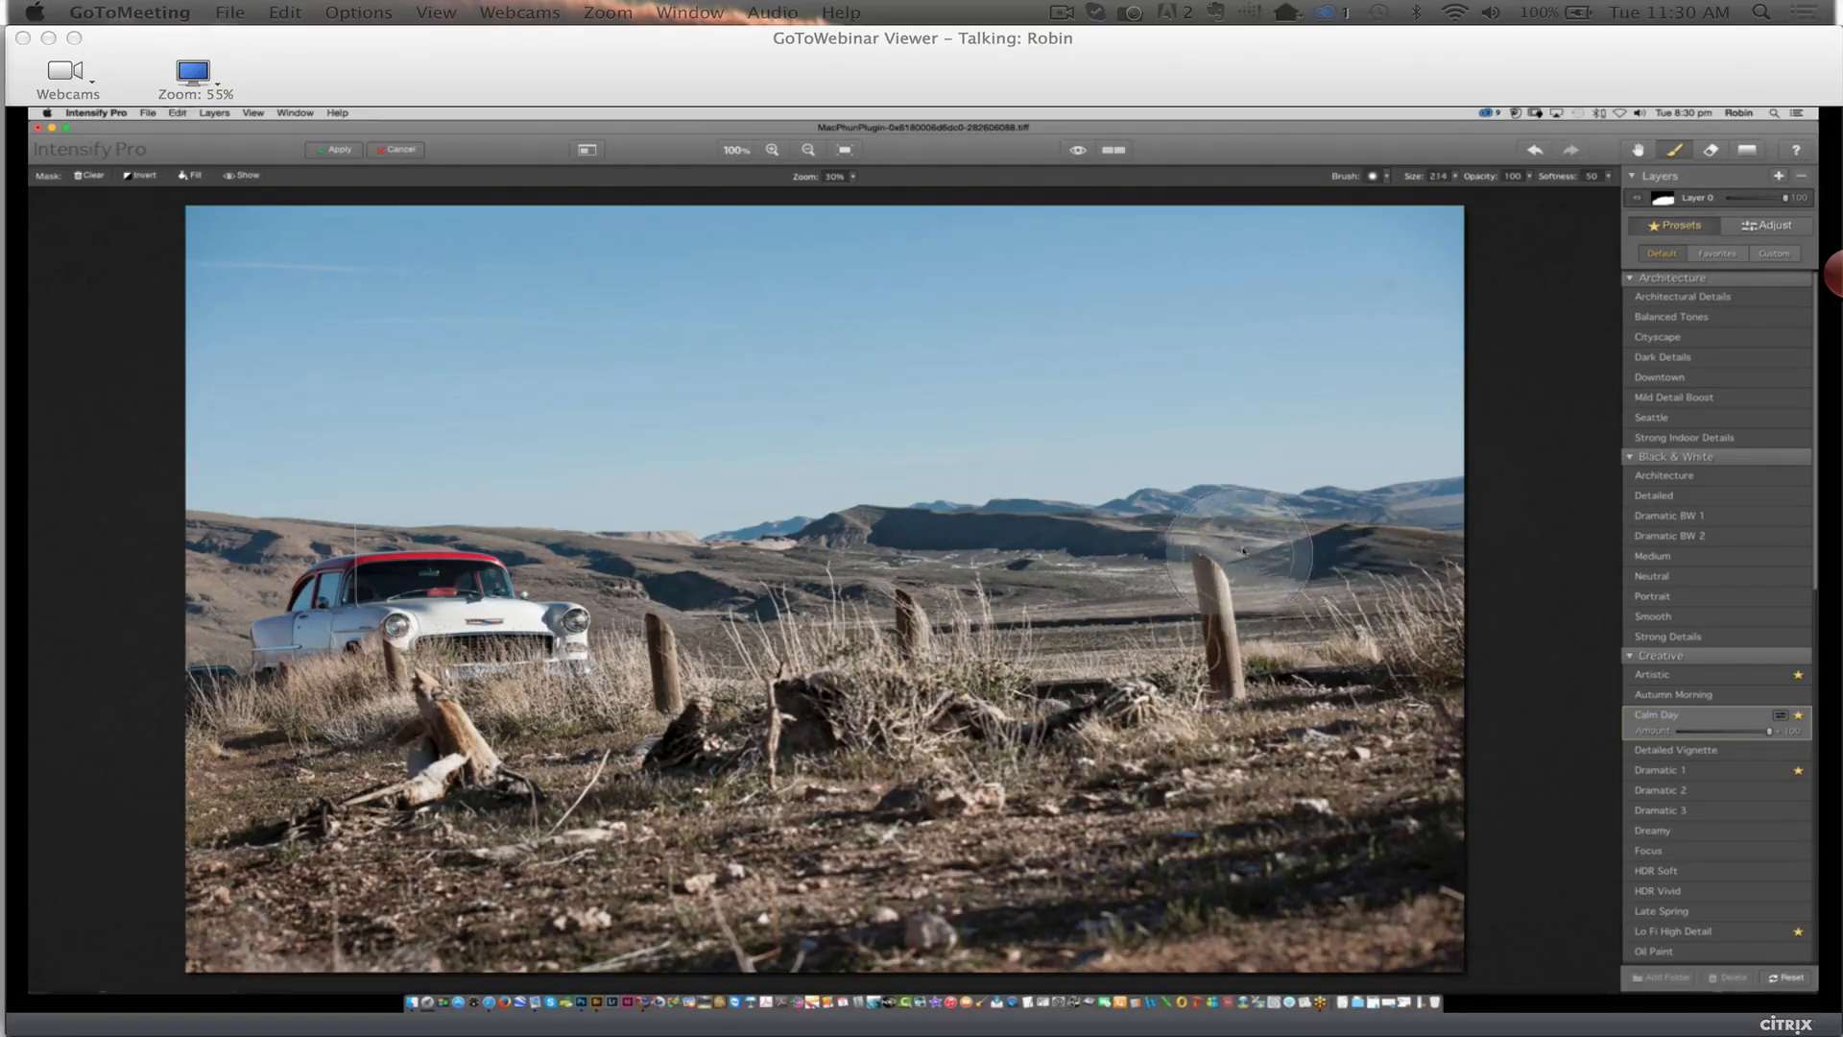
{"action": "key", "text": "["}
{"action": "key", "text": "["}
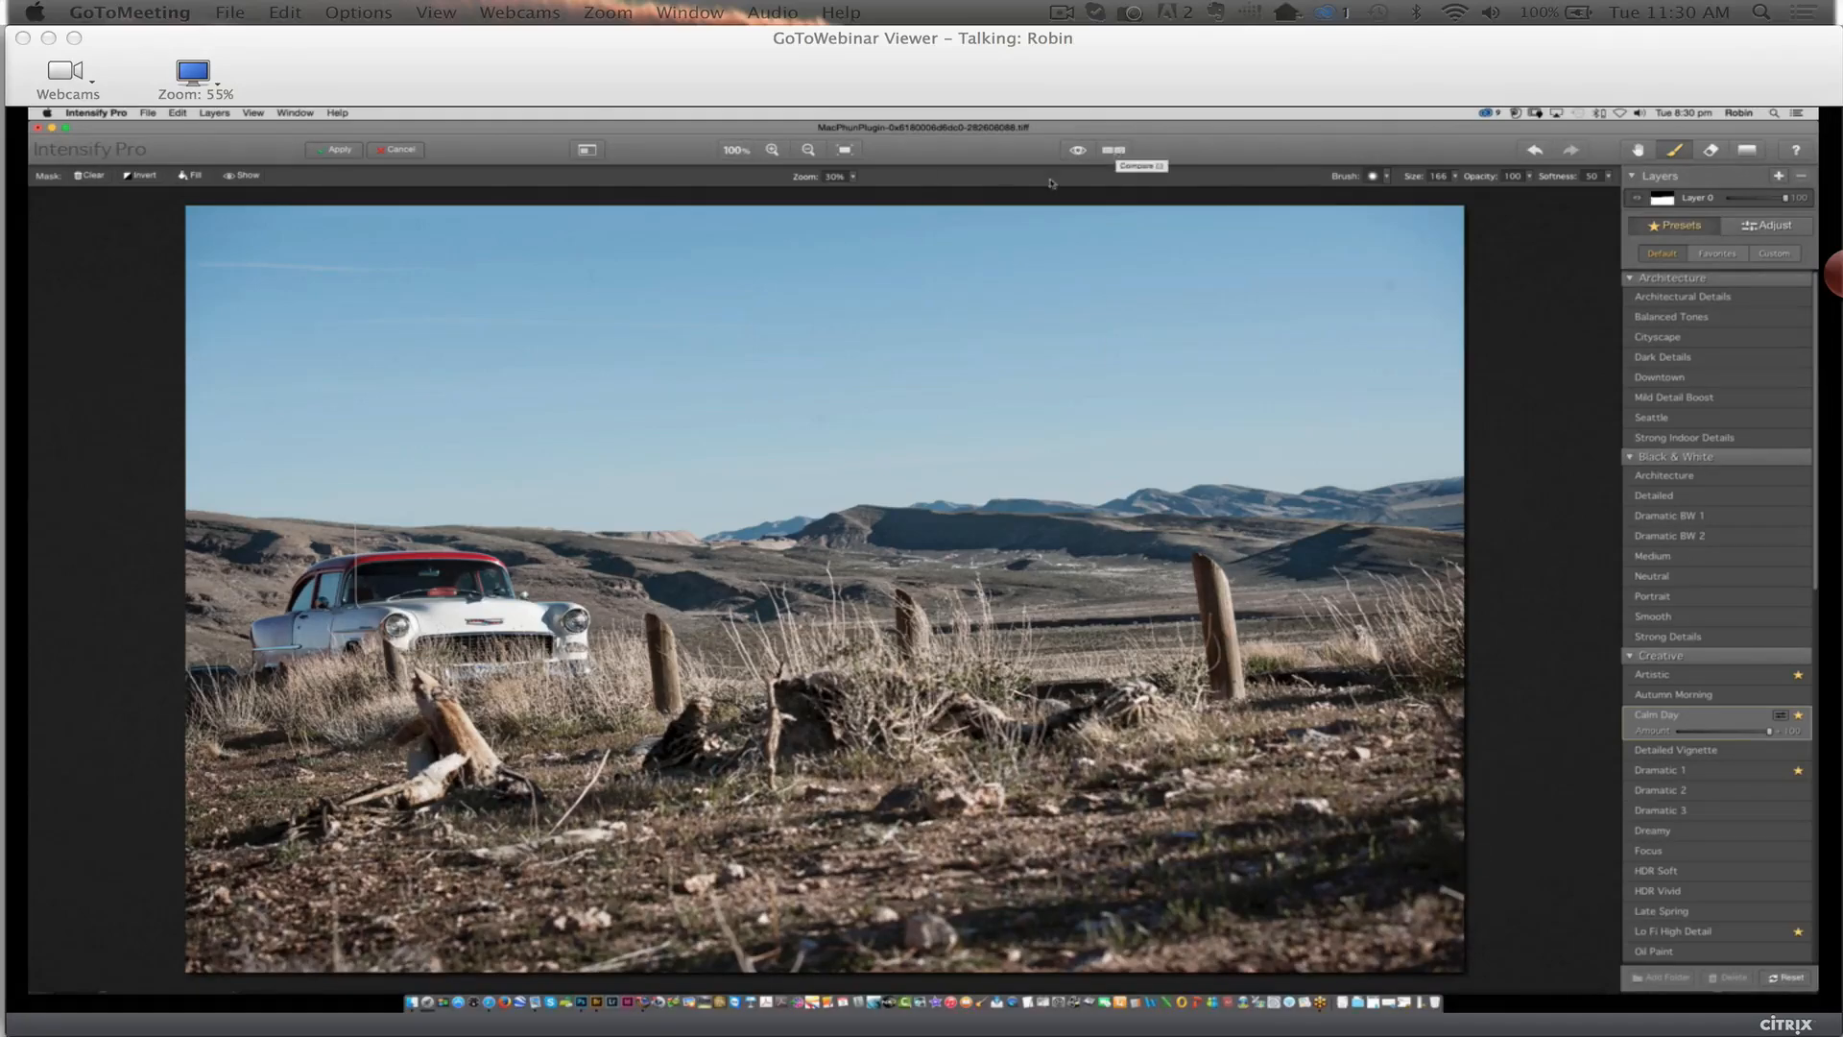
Display the painted mask as an overlay, and compare the car photo's before and after versions side by side
{"action": "left_click", "coordinate": [251, 176]}
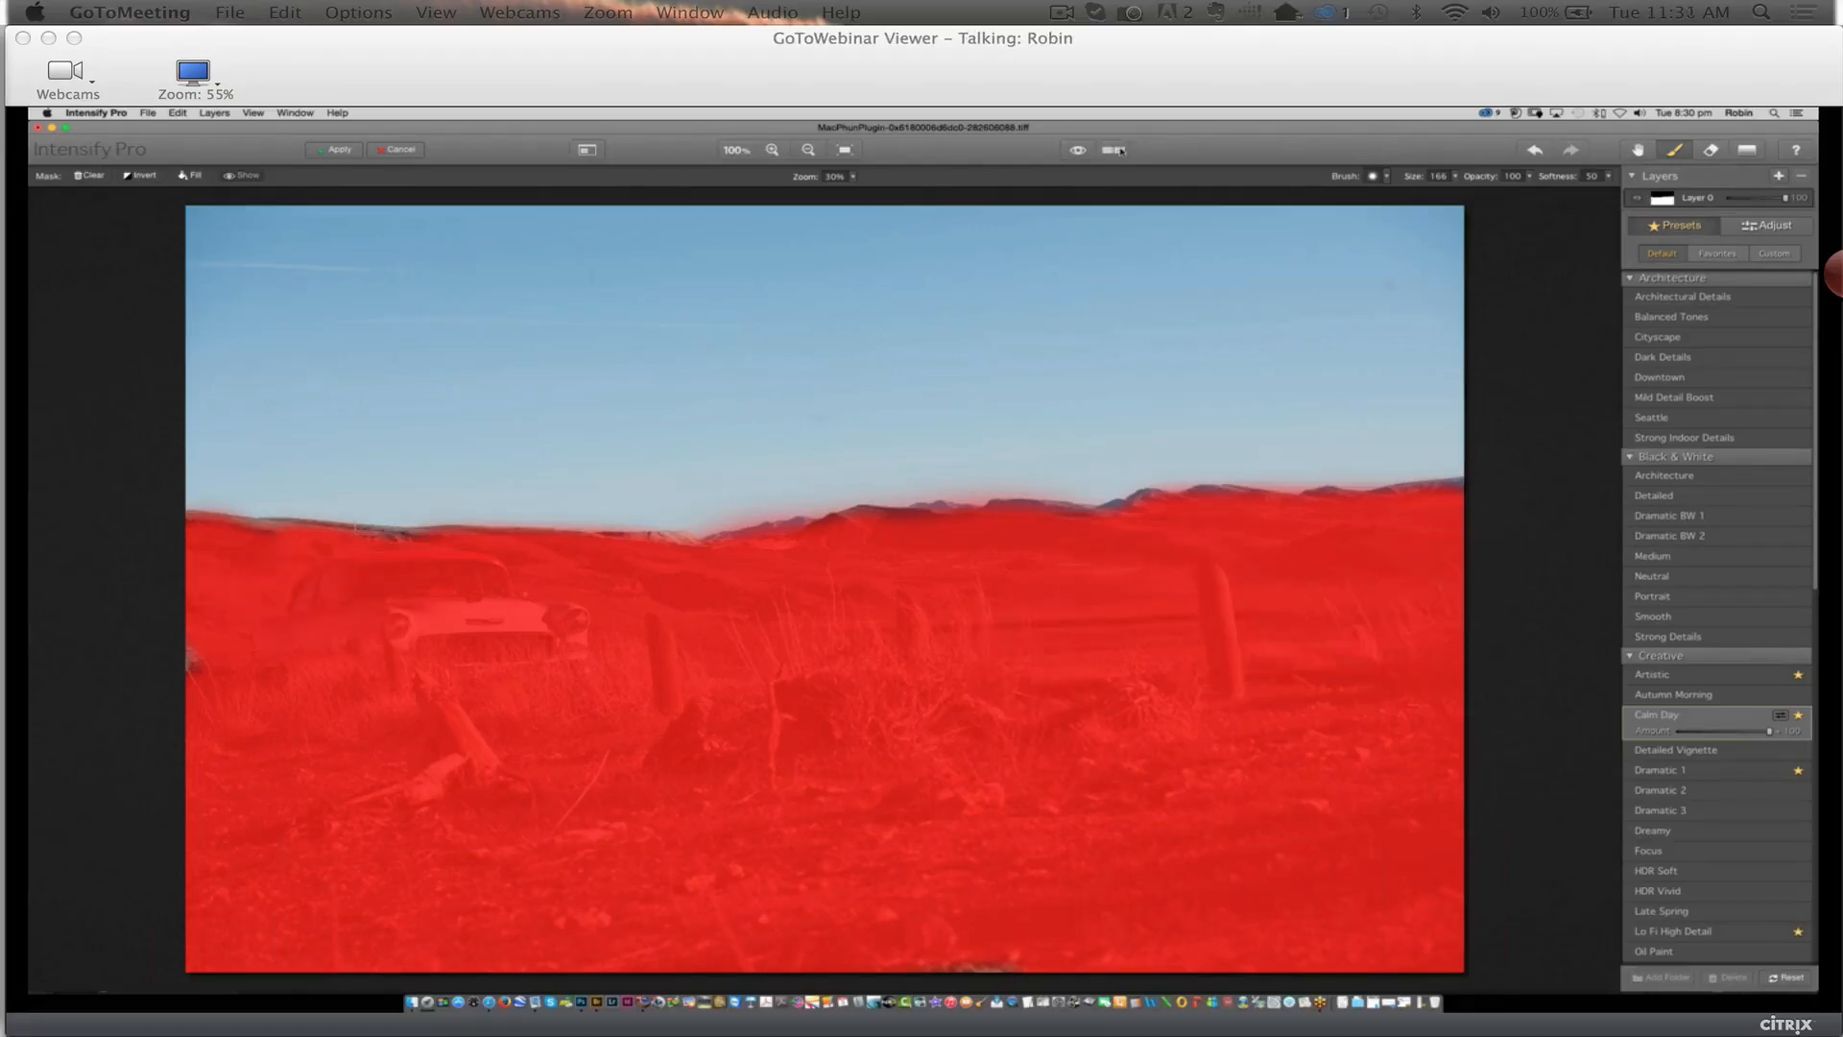
{"action": "left_click", "coordinate": [1114, 150]}
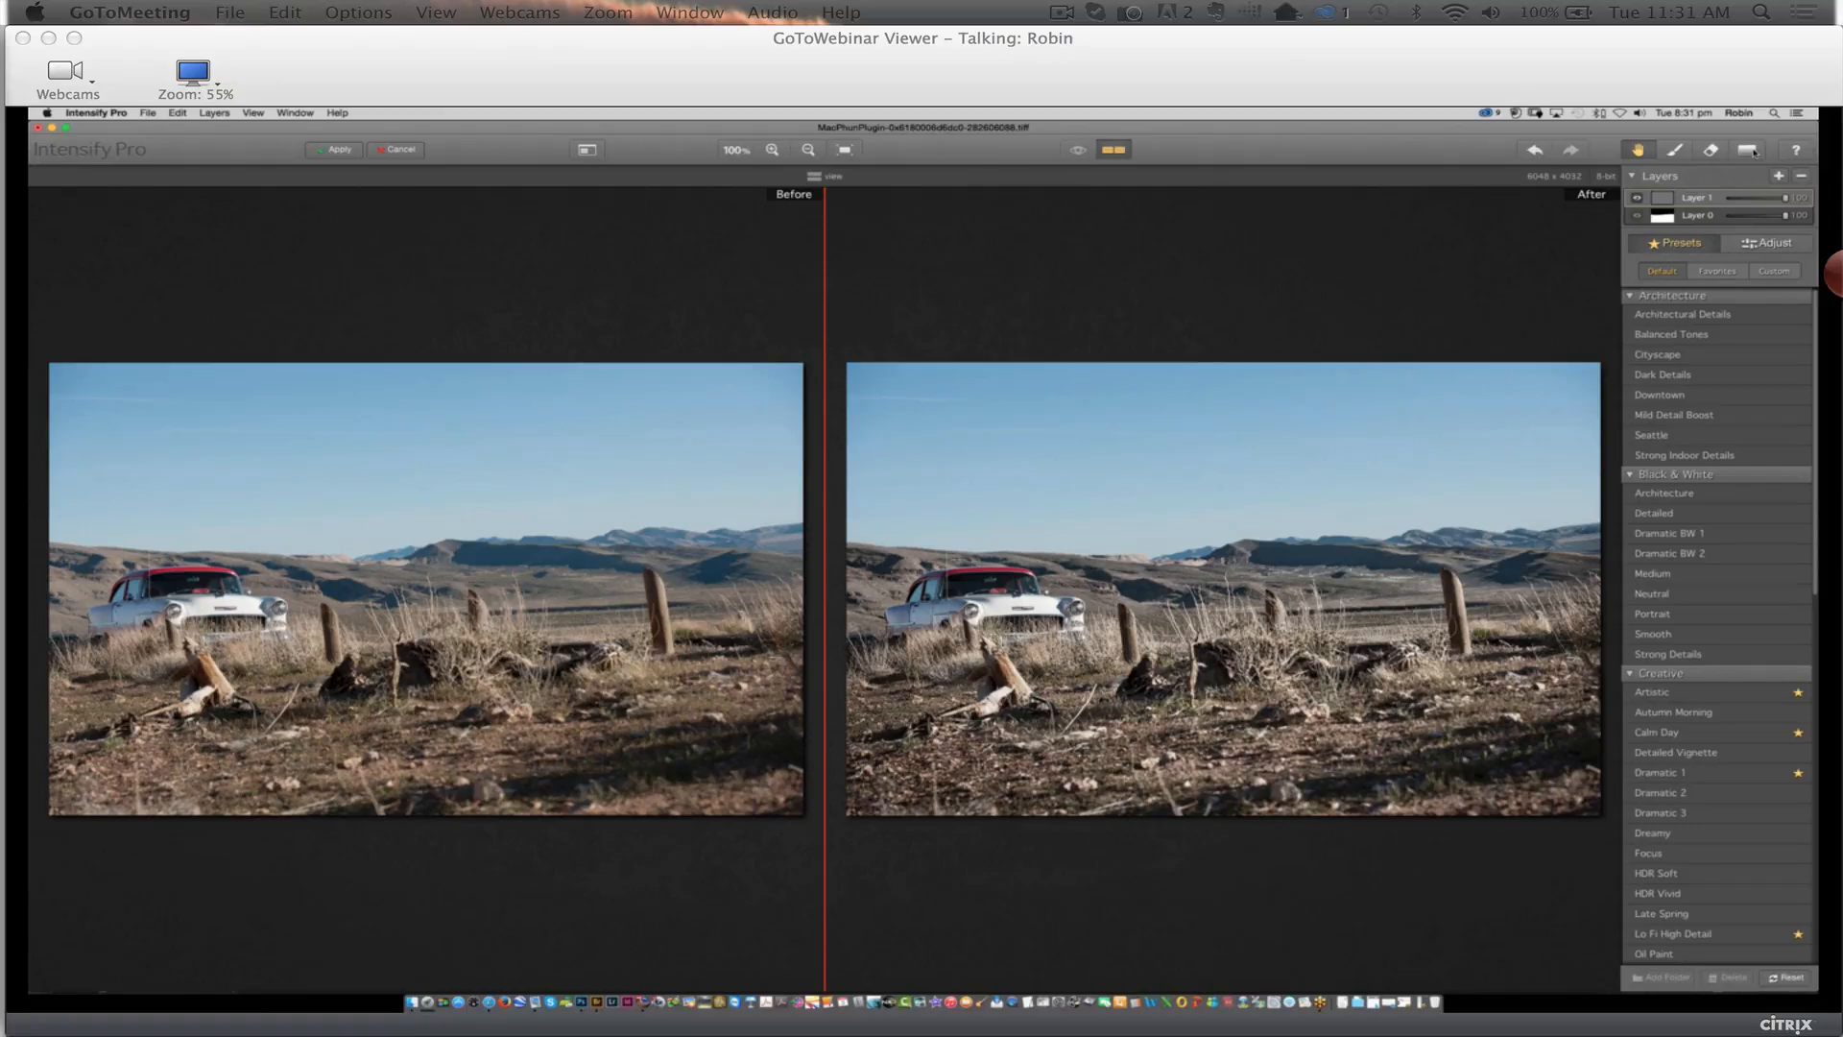
Place a gradient mask over the sky on the new layer, and set Temperature to about -55, Tint to +26 and Exposure to -12
{"action": "left_click", "coordinate": [1753, 151]}
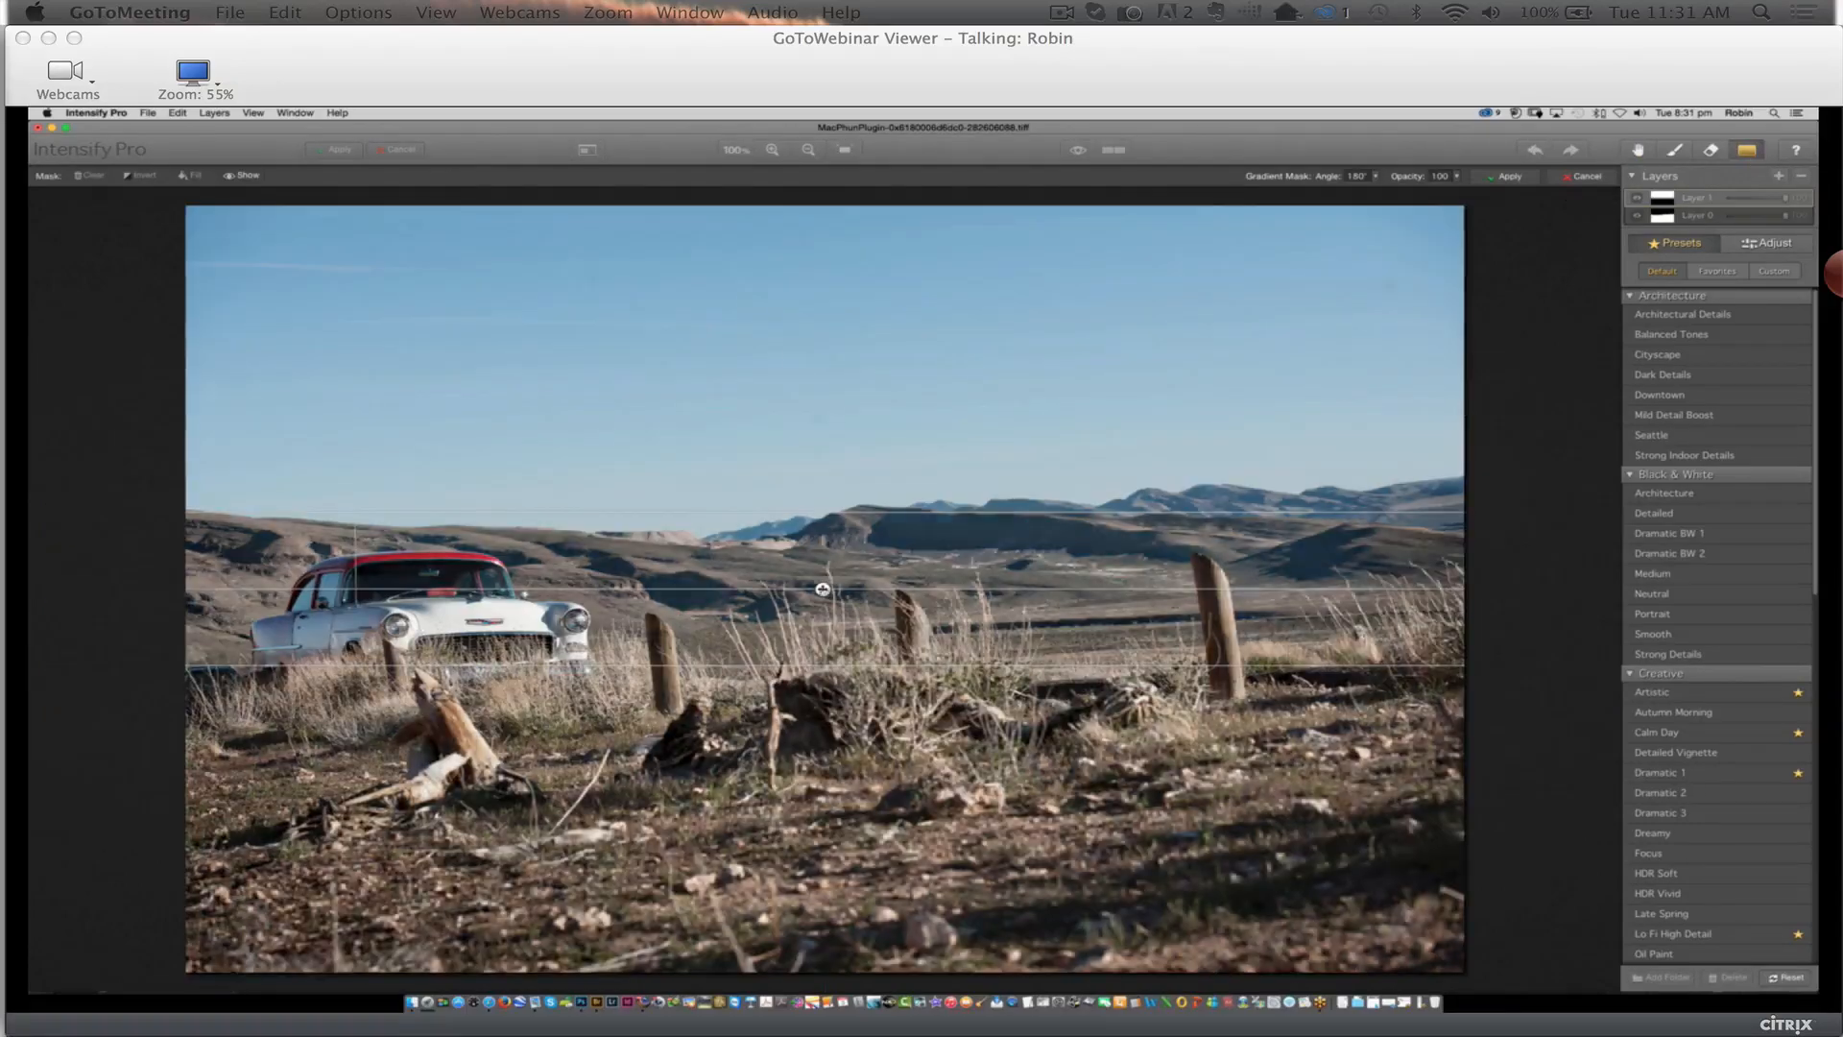
{"action": "left_click_drag", "start_coordinate": [822, 589], "coordinate": [784, 379]}
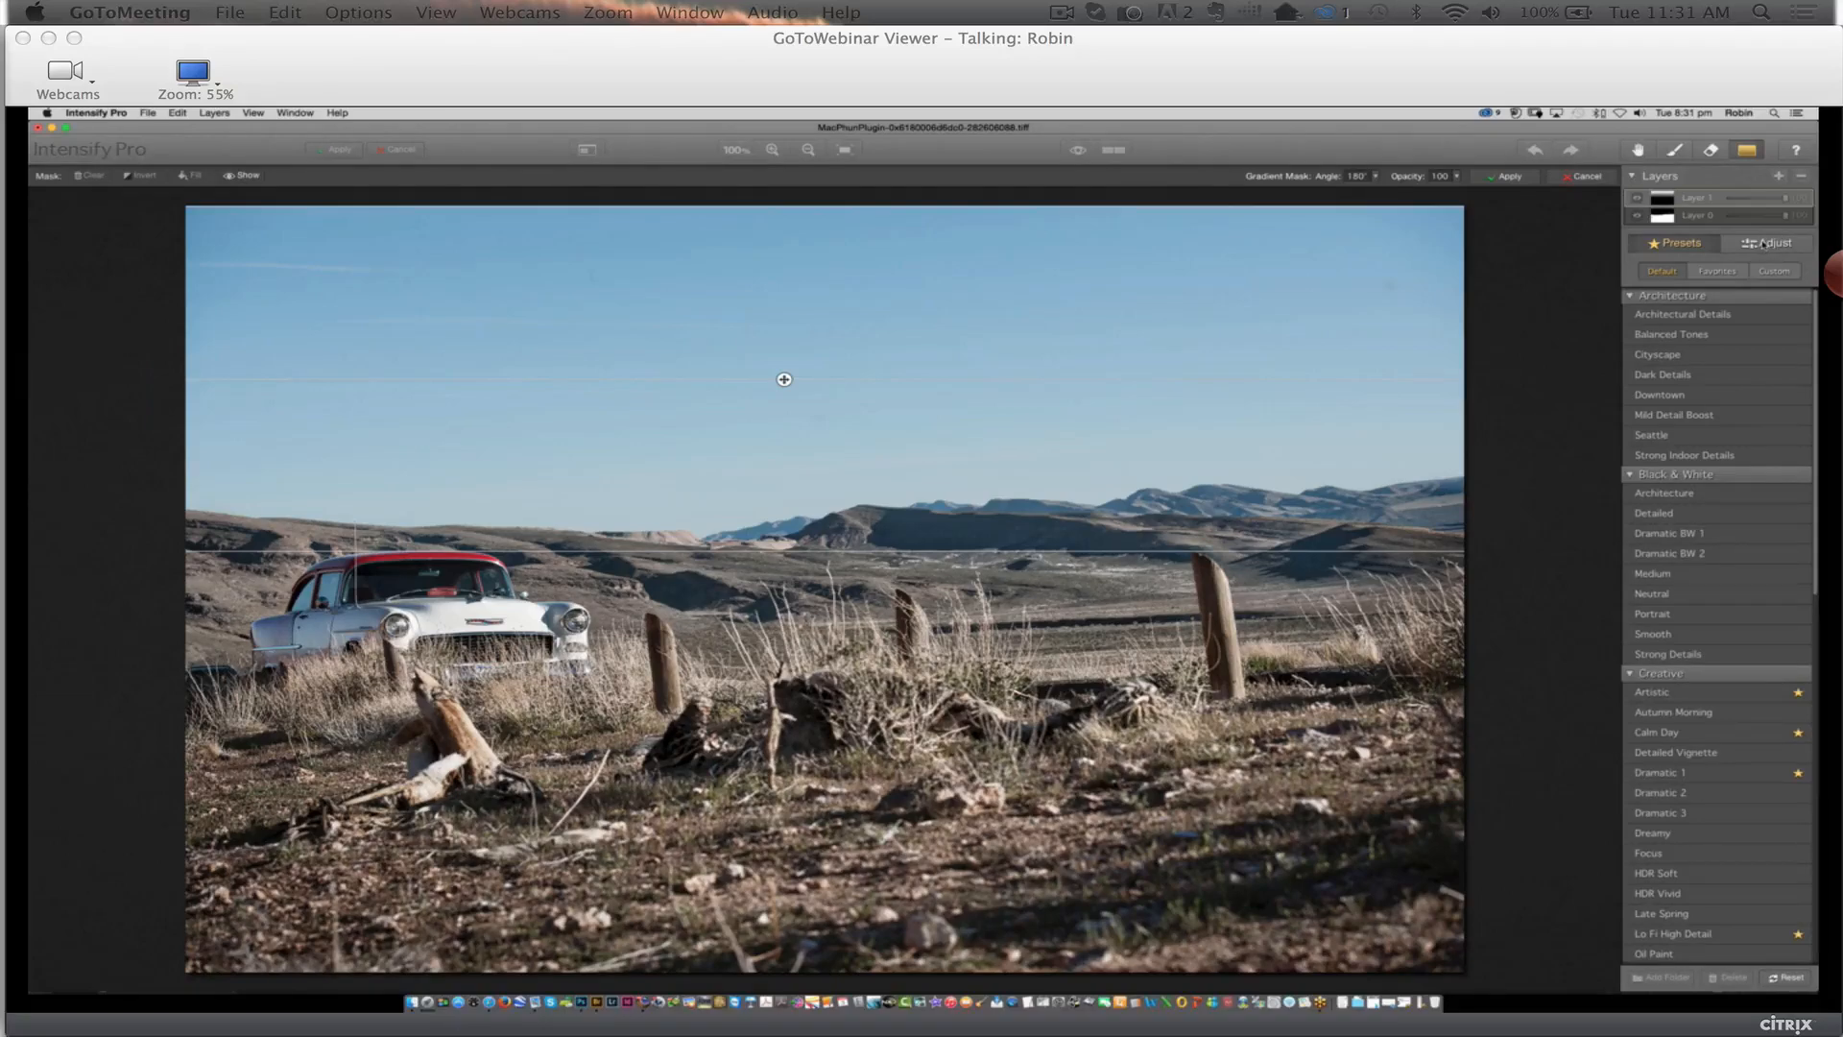
{"action": "left_click", "coordinate": [1762, 244]}
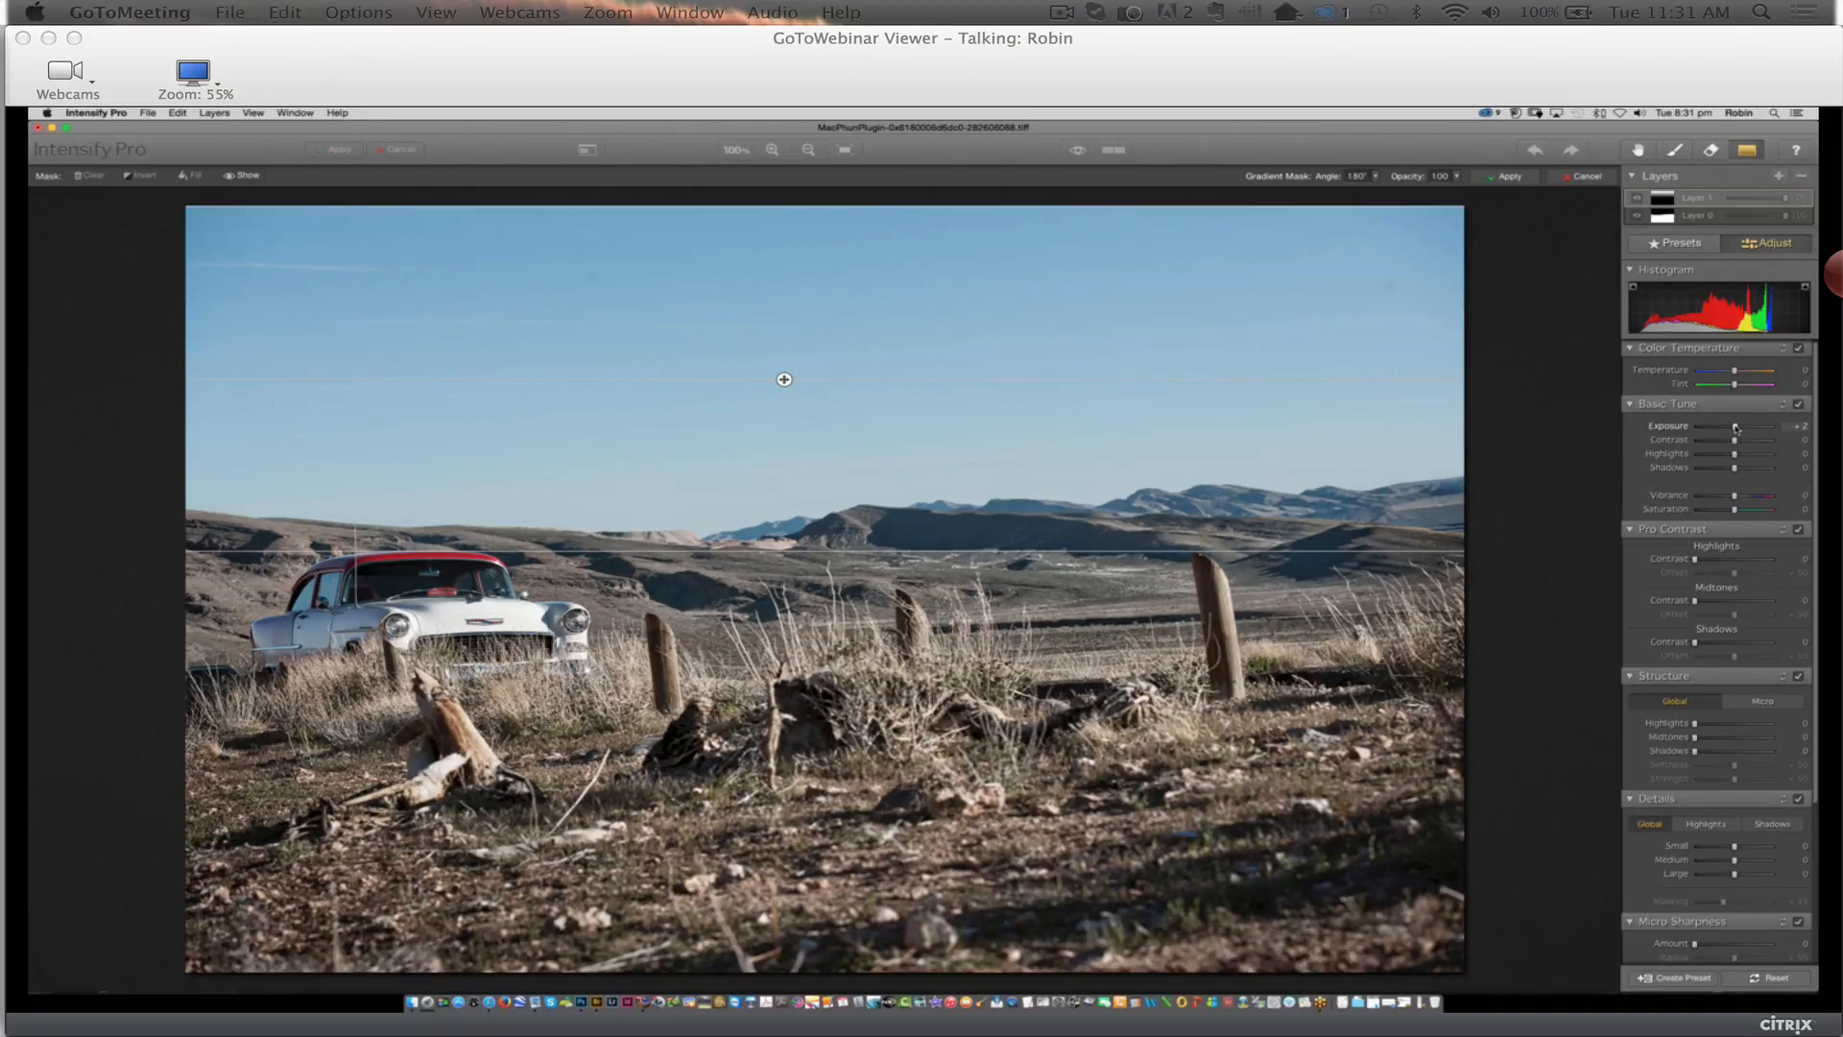
{"action": "left_click_drag", "start_coordinate": [1733, 429], "coordinate": [1753, 385]}
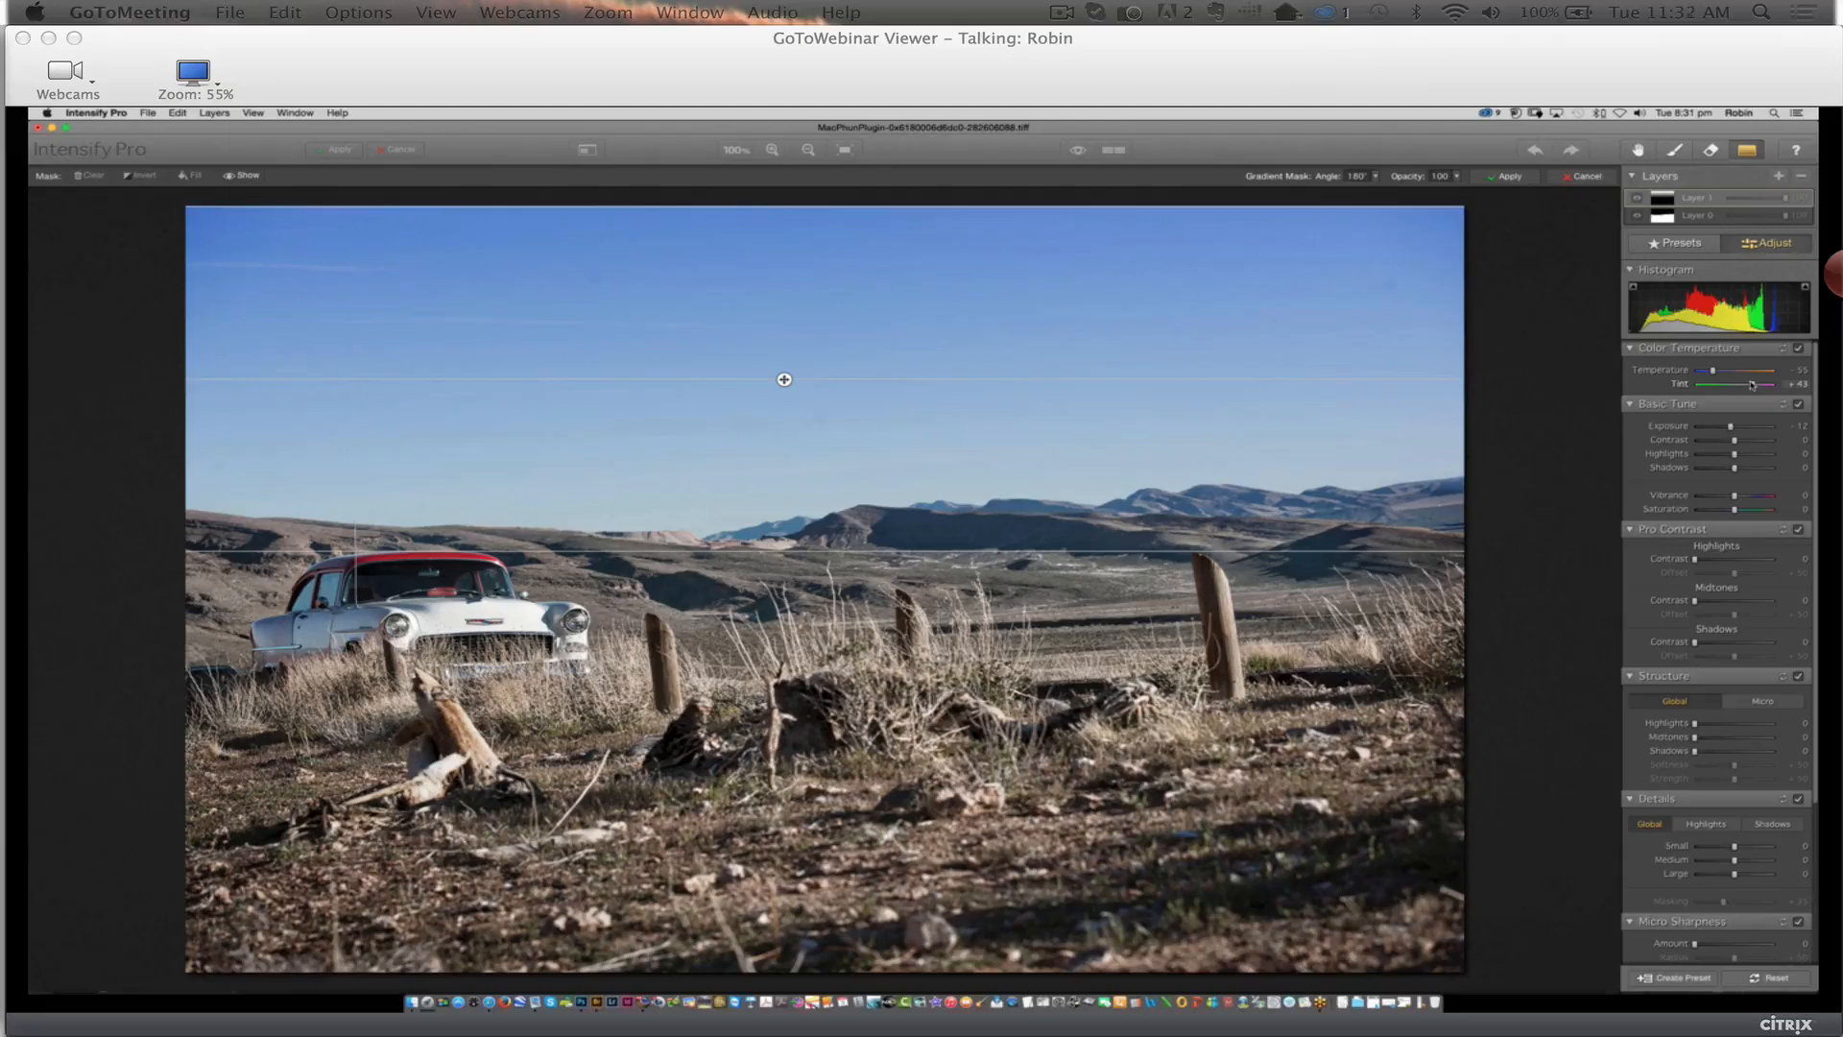
{"action": "left_click_drag", "start_coordinate": [1752, 385], "coordinate": [1746, 385]}
Lower the sky gradient and widen its transition, apply the mask, and compare the photo's before and after versions side by side
{"action": "left_click_drag", "start_coordinate": [817, 553], "coordinate": [817, 608]}
{"action": "left_click_drag", "start_coordinate": [785, 406], "coordinate": [784, 437]}
{"action": "left_click_drag", "start_coordinate": [784, 438], "coordinate": [785, 436]}
{"action": "left_click", "coordinate": [1513, 178]}
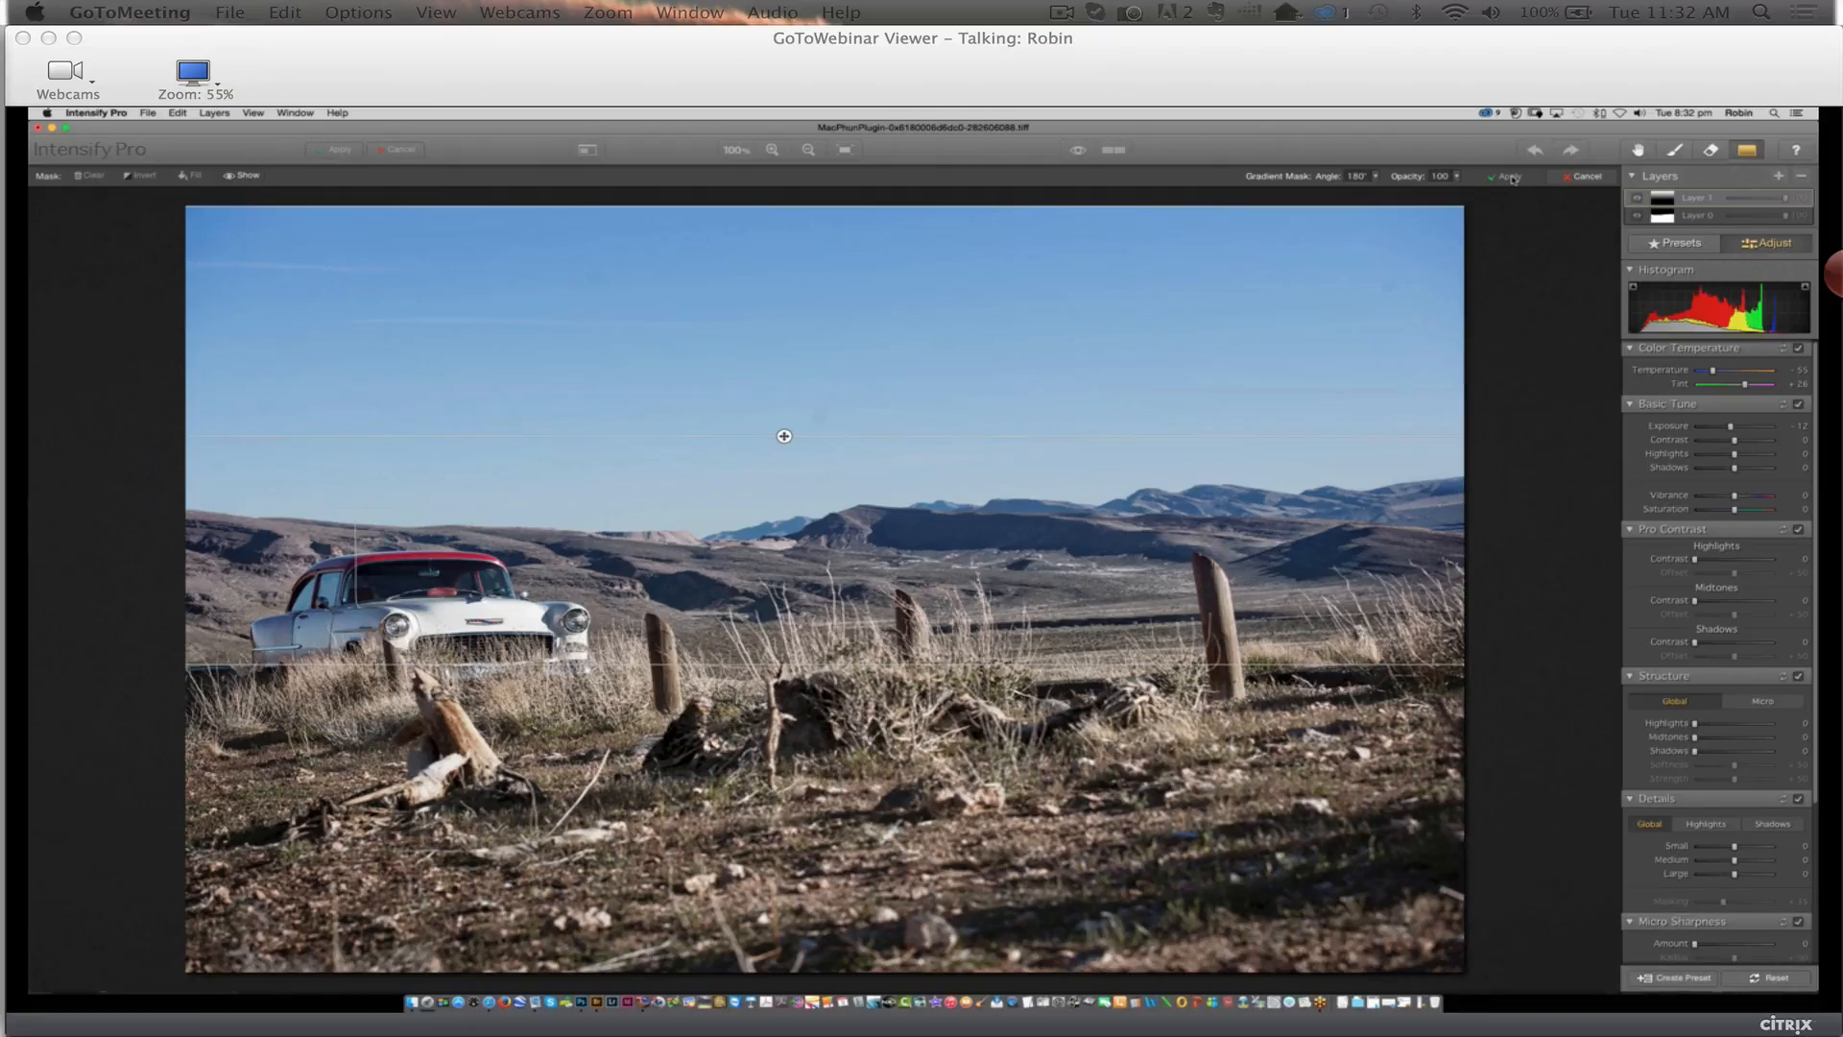
{"action": "left_click", "coordinate": [1114, 150]}
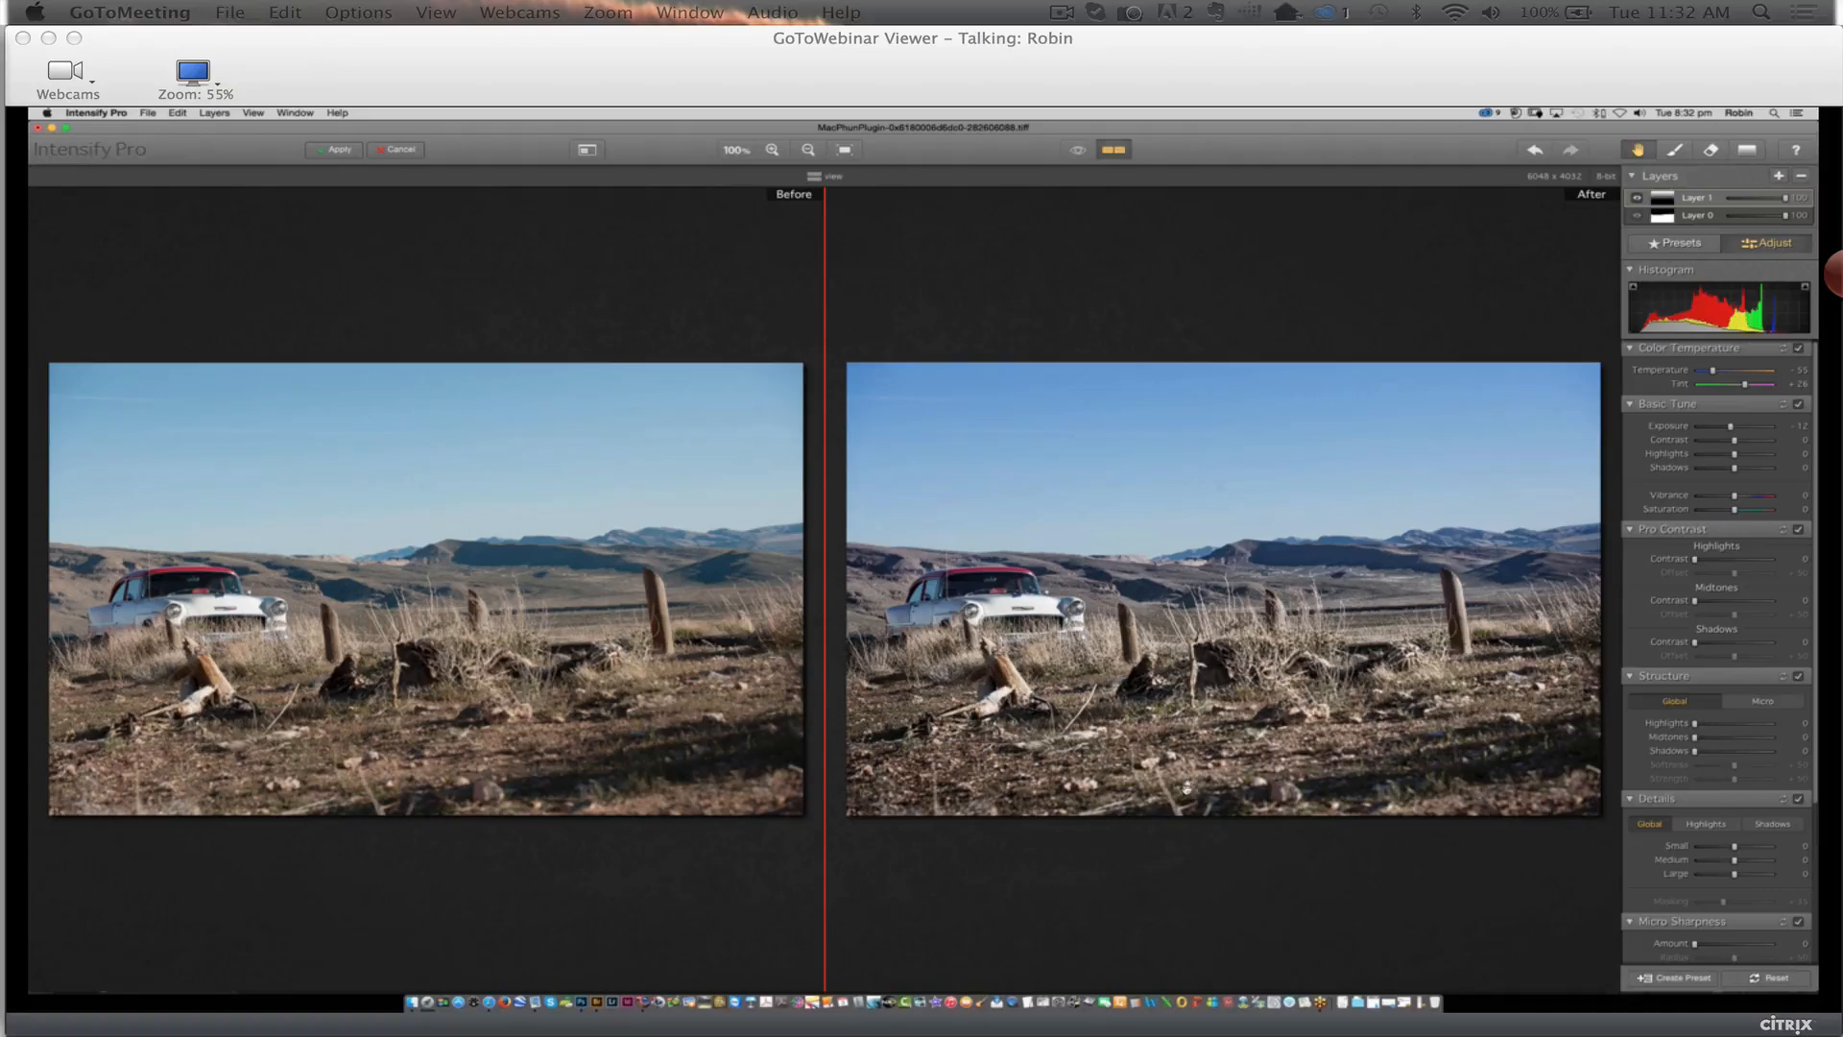
Add another layer with a gradient mask, raise its Temperature slightly and set its Tint to +12
{"action": "left_click", "coordinate": [1777, 177]}
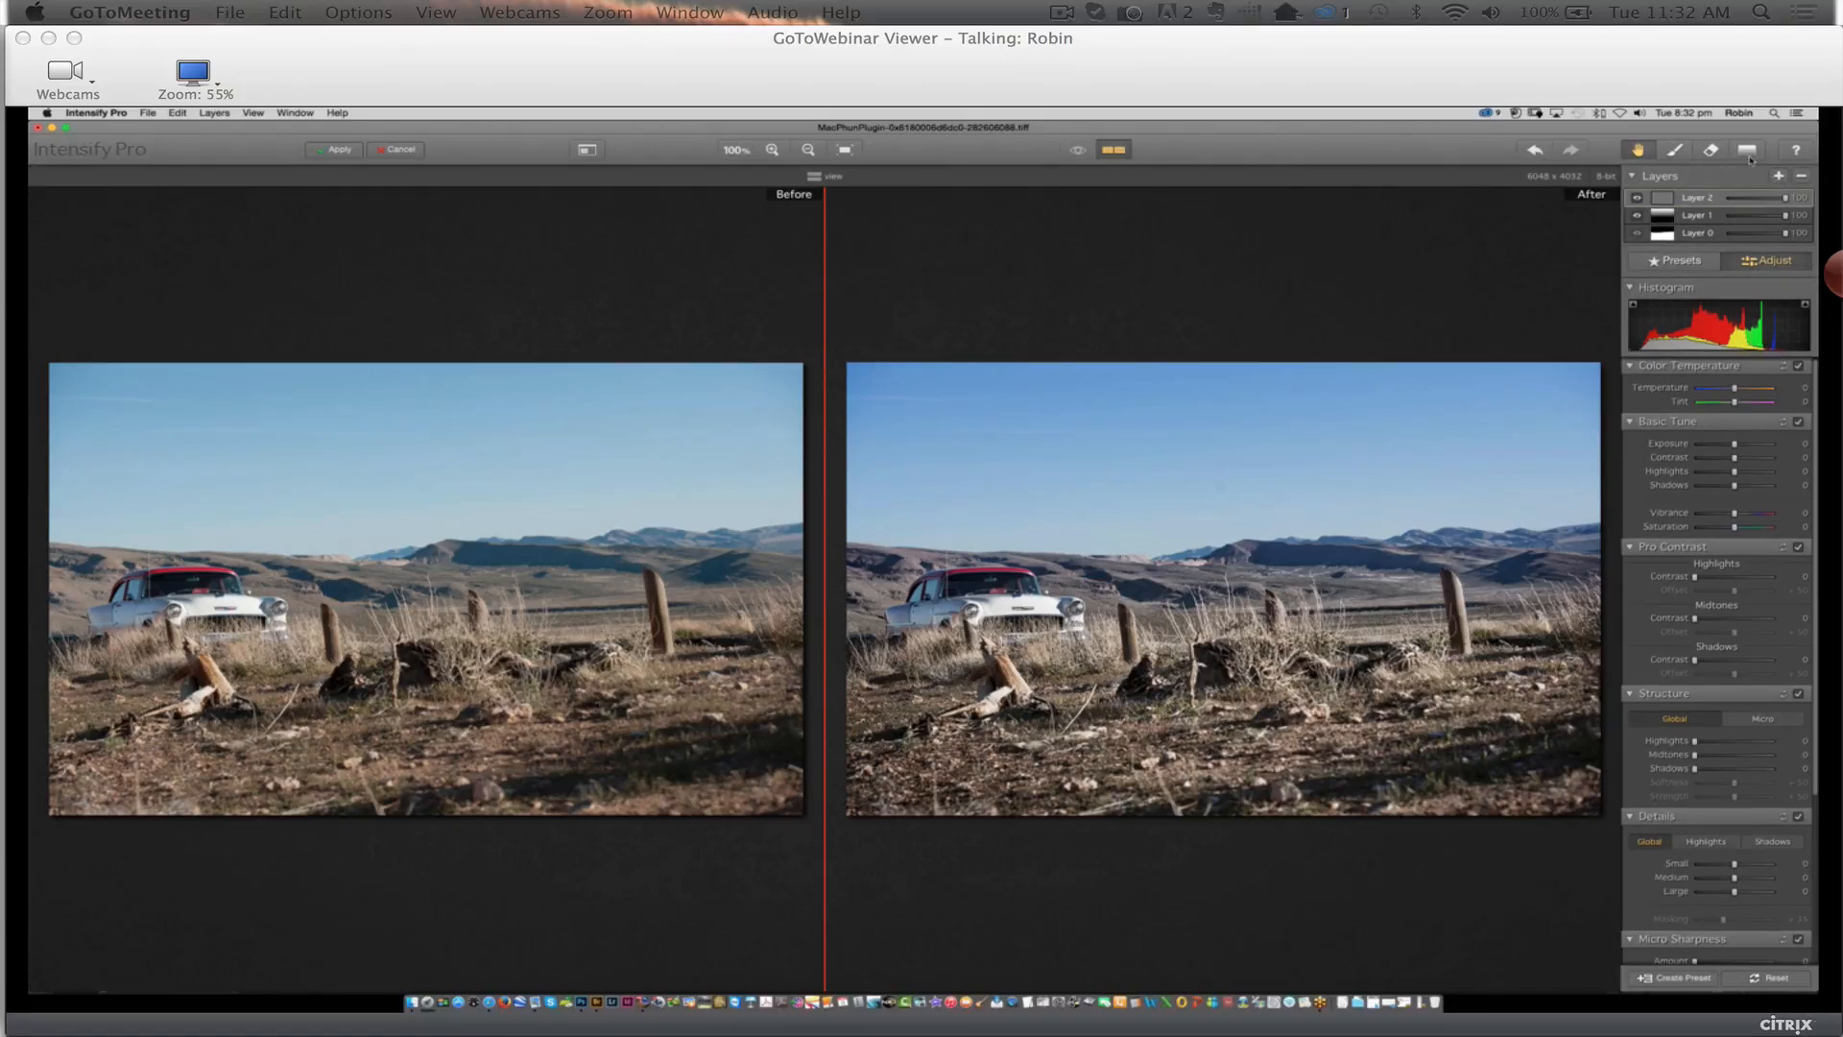
{"action": "left_click", "coordinate": [1747, 150]}
{"action": "left_click_drag", "start_coordinate": [1739, 403], "coordinate": [1741, 404]}
{"action": "left_click_drag", "start_coordinate": [1740, 407], "coordinate": [1738, 401]}
Try to create a preset from the newest layer's adjustments, and select the bottom layer instead
{"action": "left_click", "coordinate": [1682, 979]}
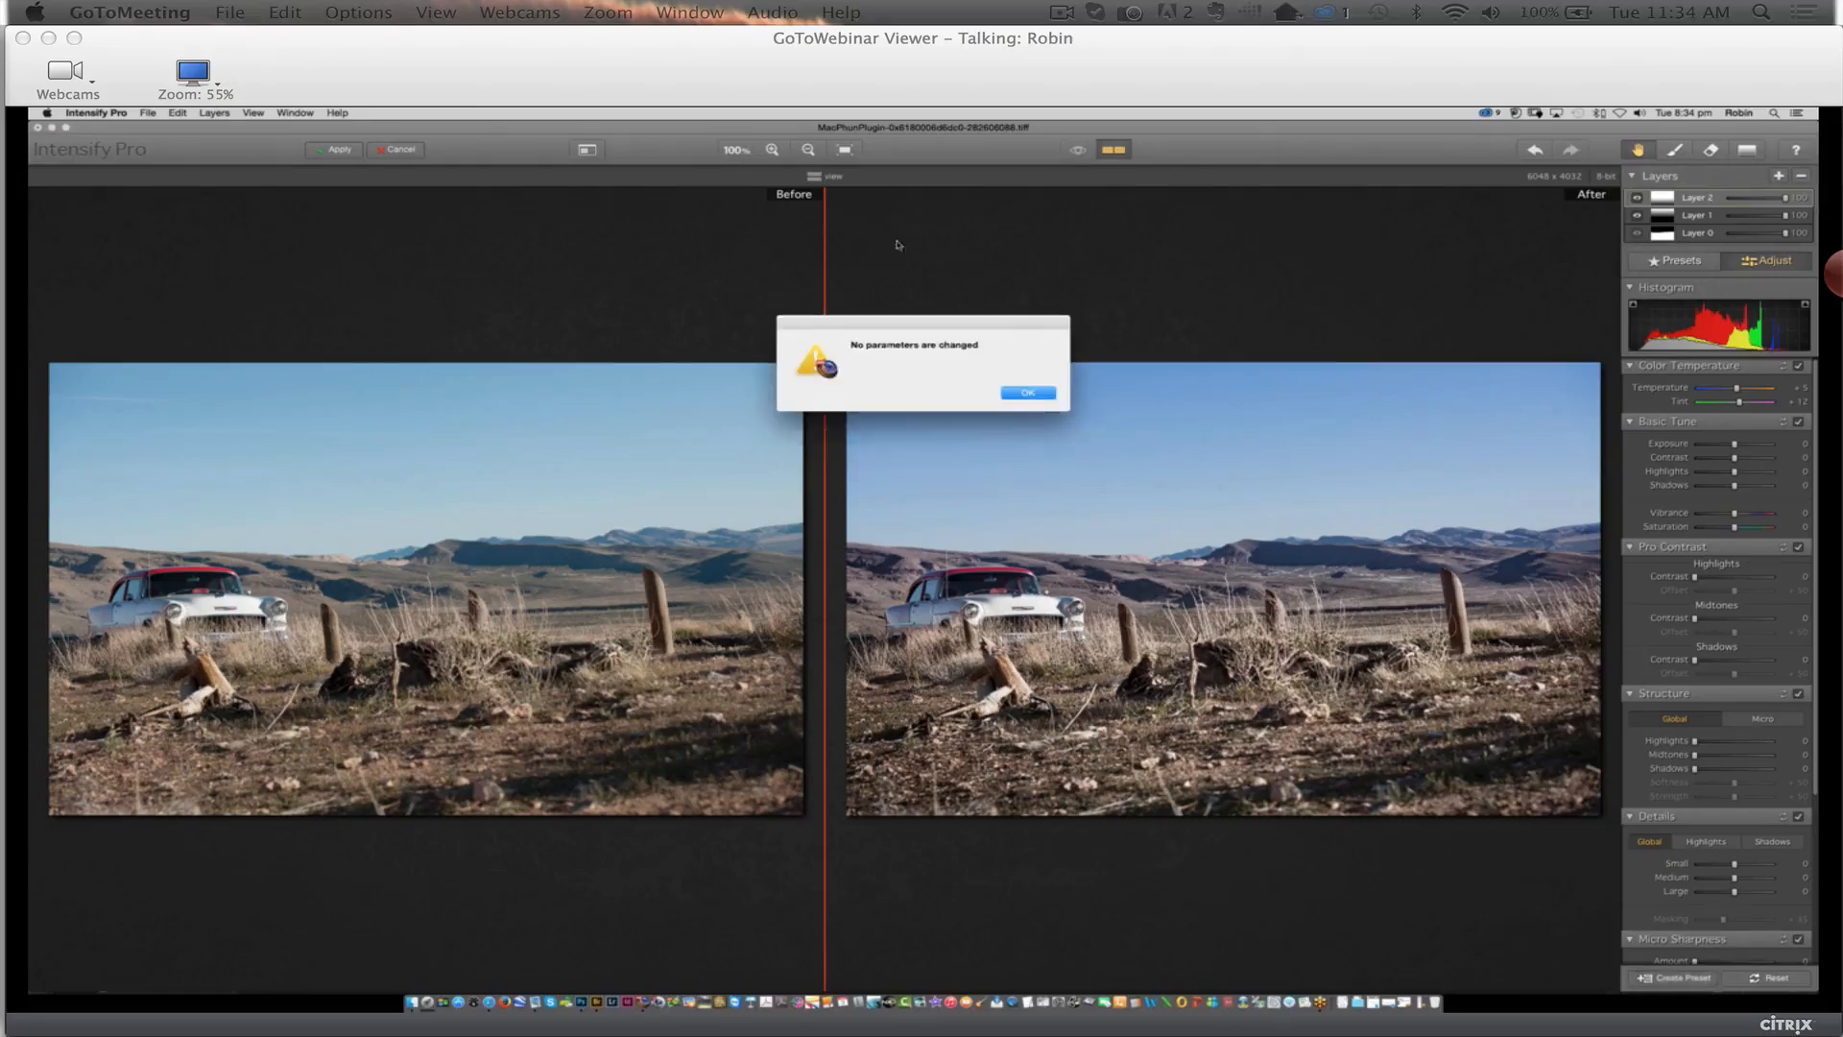
{"action": "left_click", "coordinate": [1028, 392]}
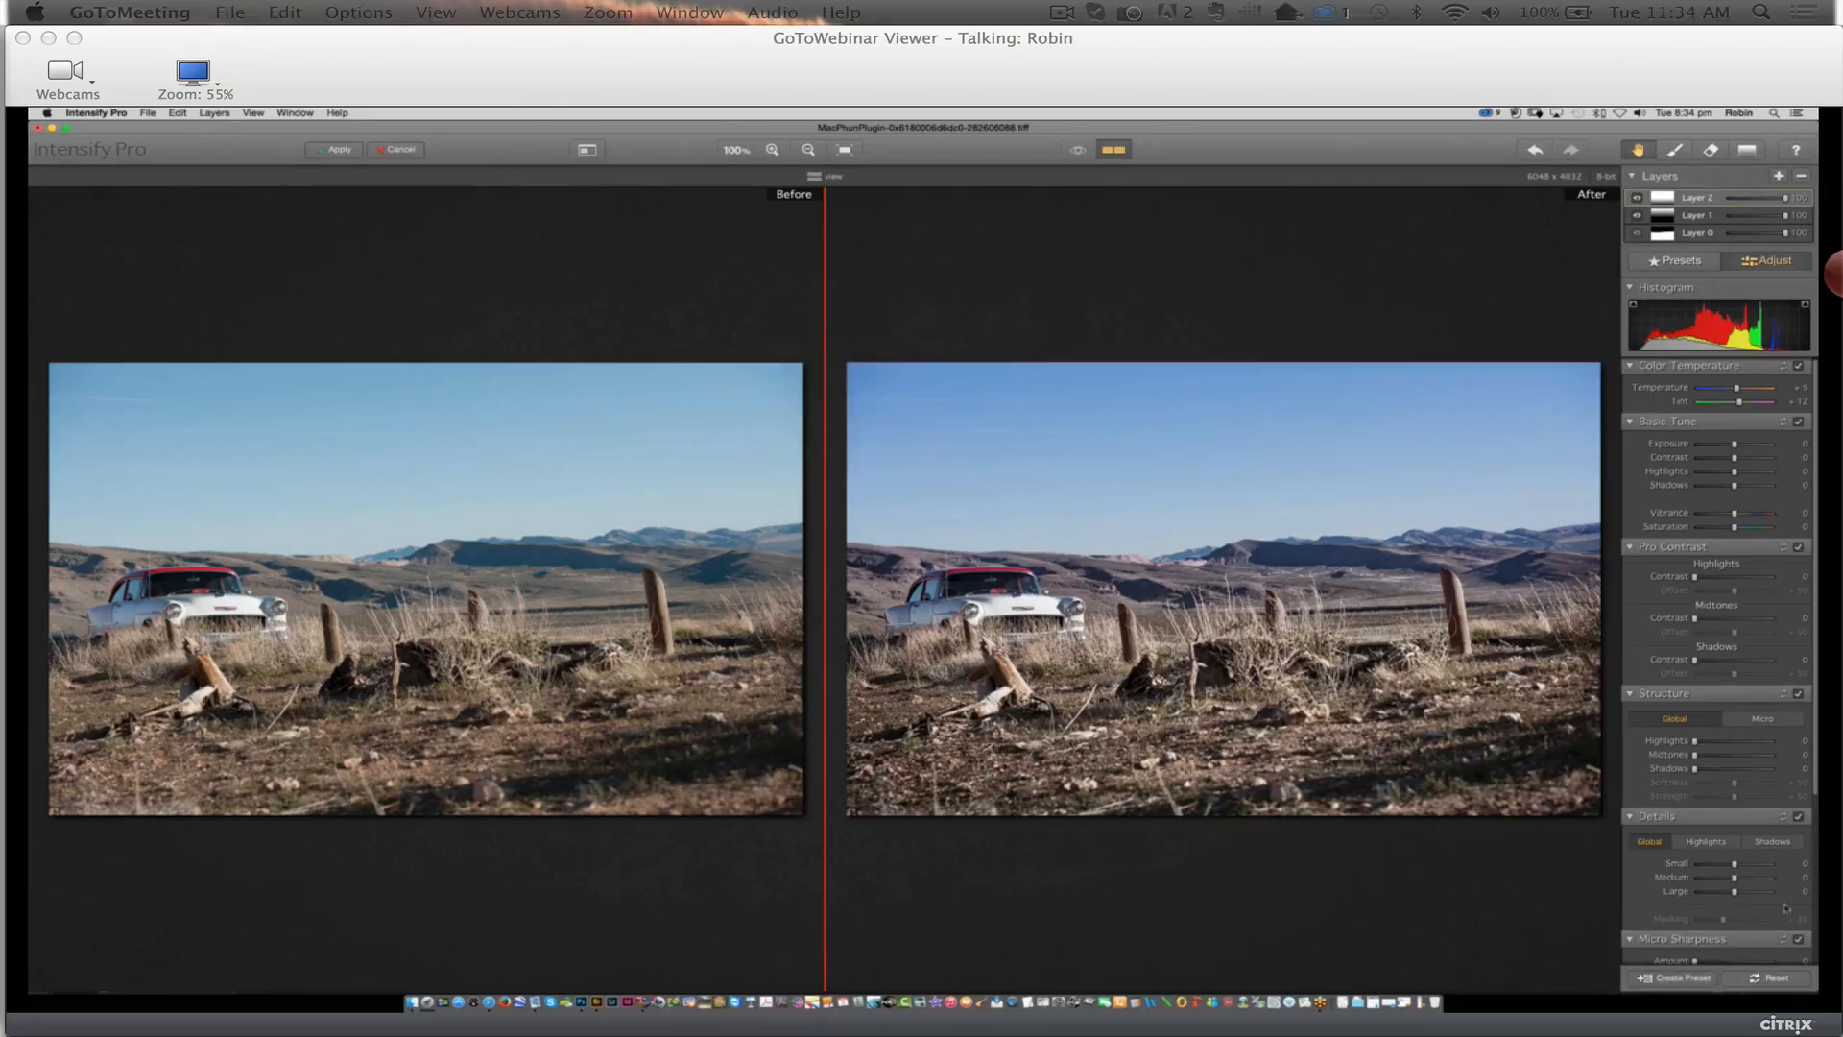
{"action": "left_click", "coordinate": [1708, 240]}
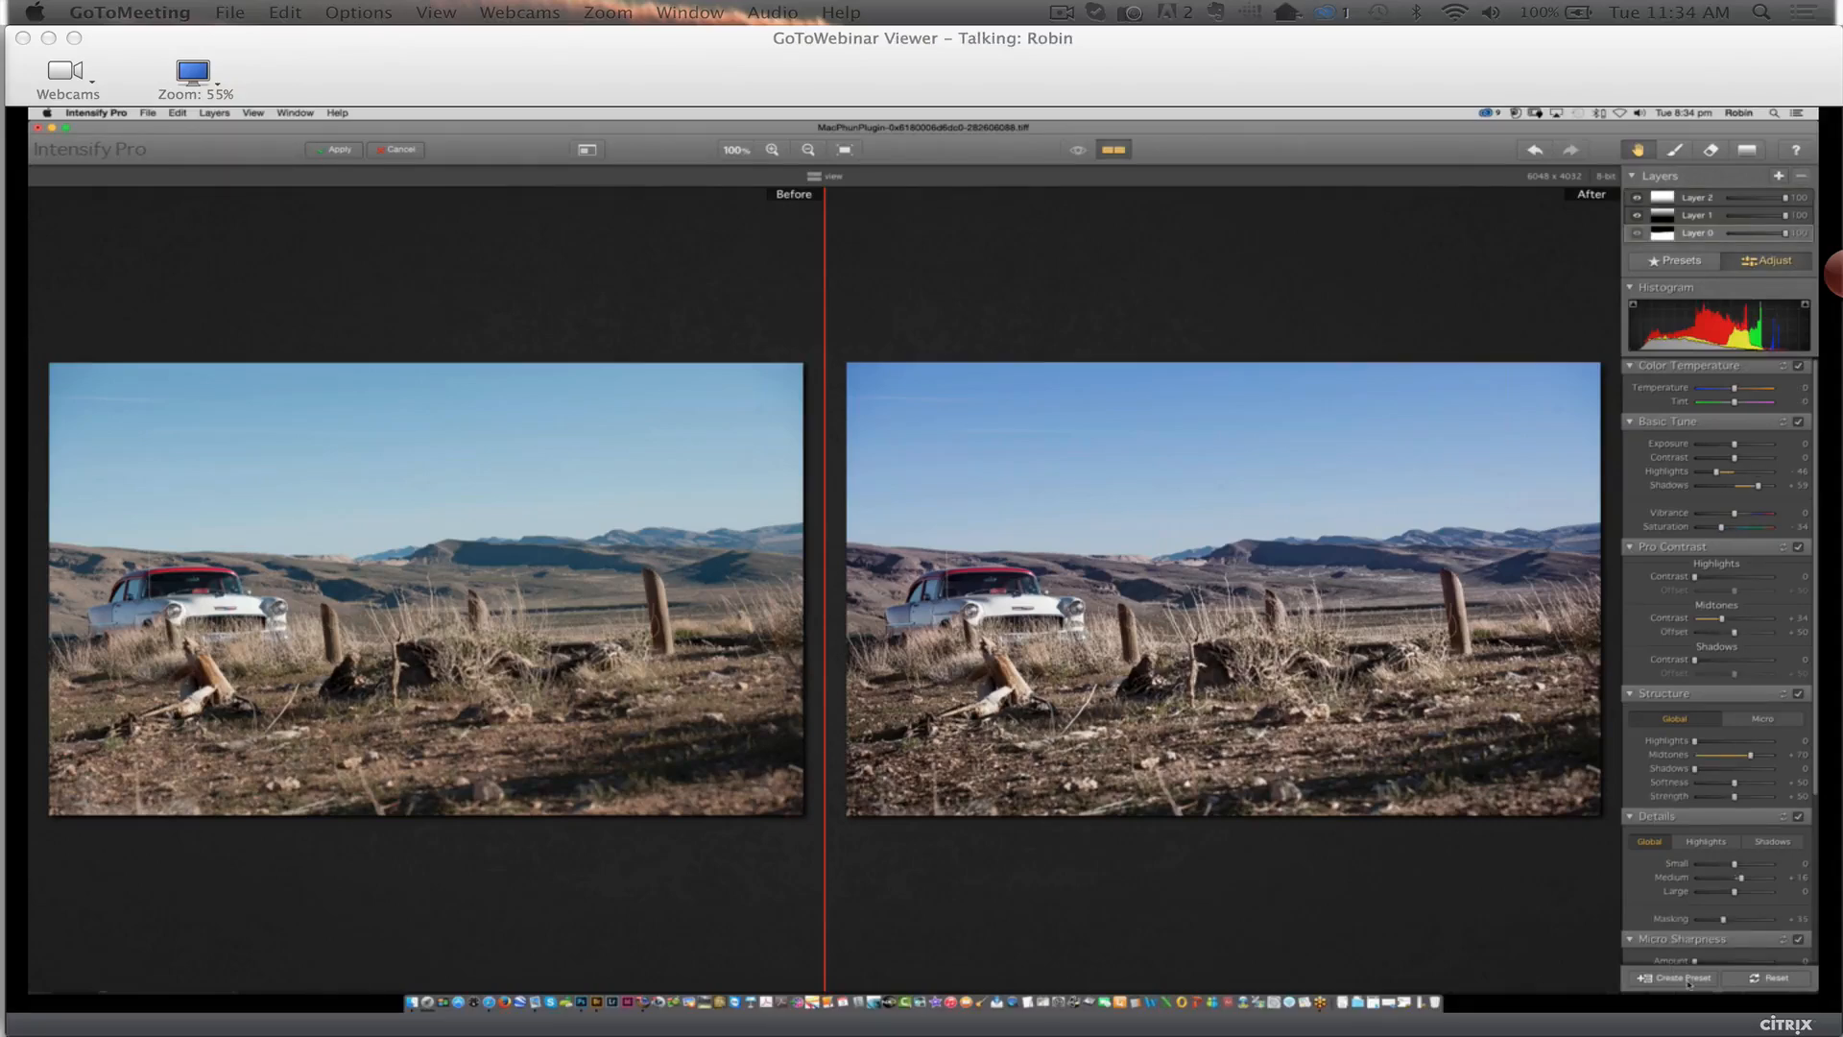
Look through the custom user presets, and return to the default preset groups
{"action": "left_click", "coordinate": [1698, 262]}
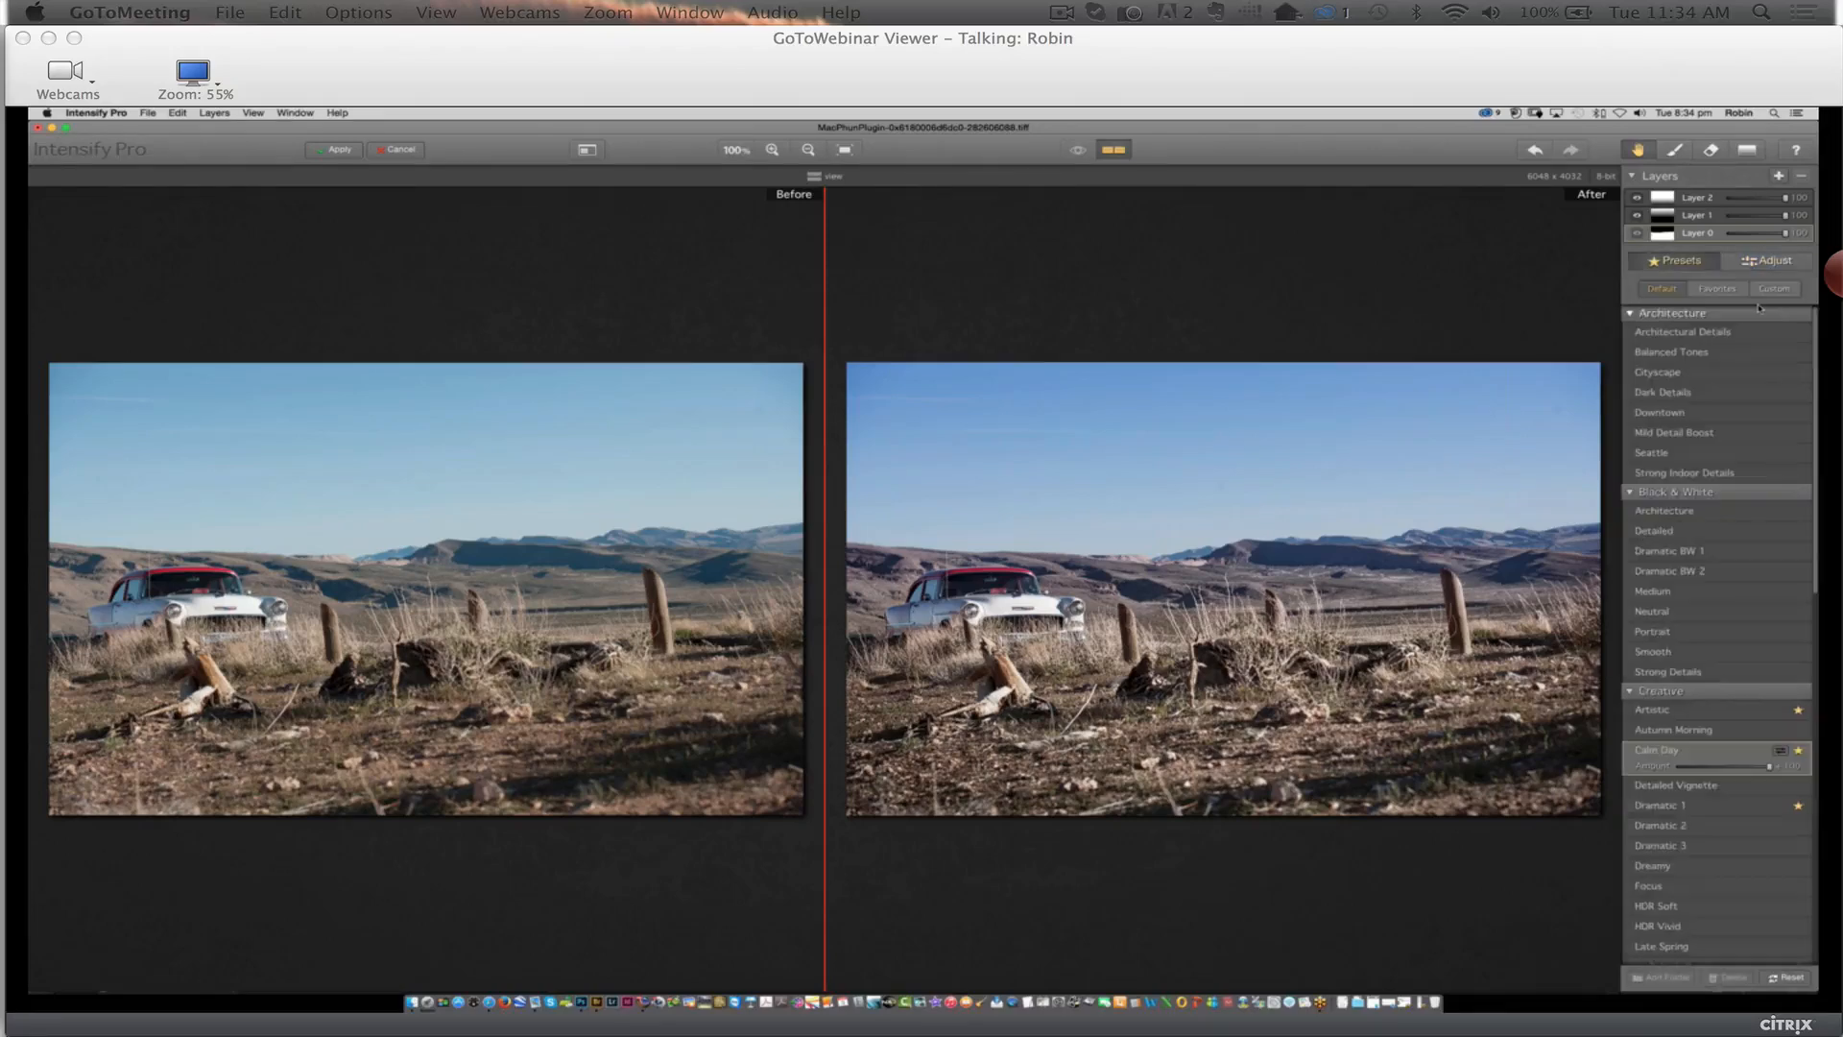
{"action": "left_click", "coordinate": [1775, 289]}
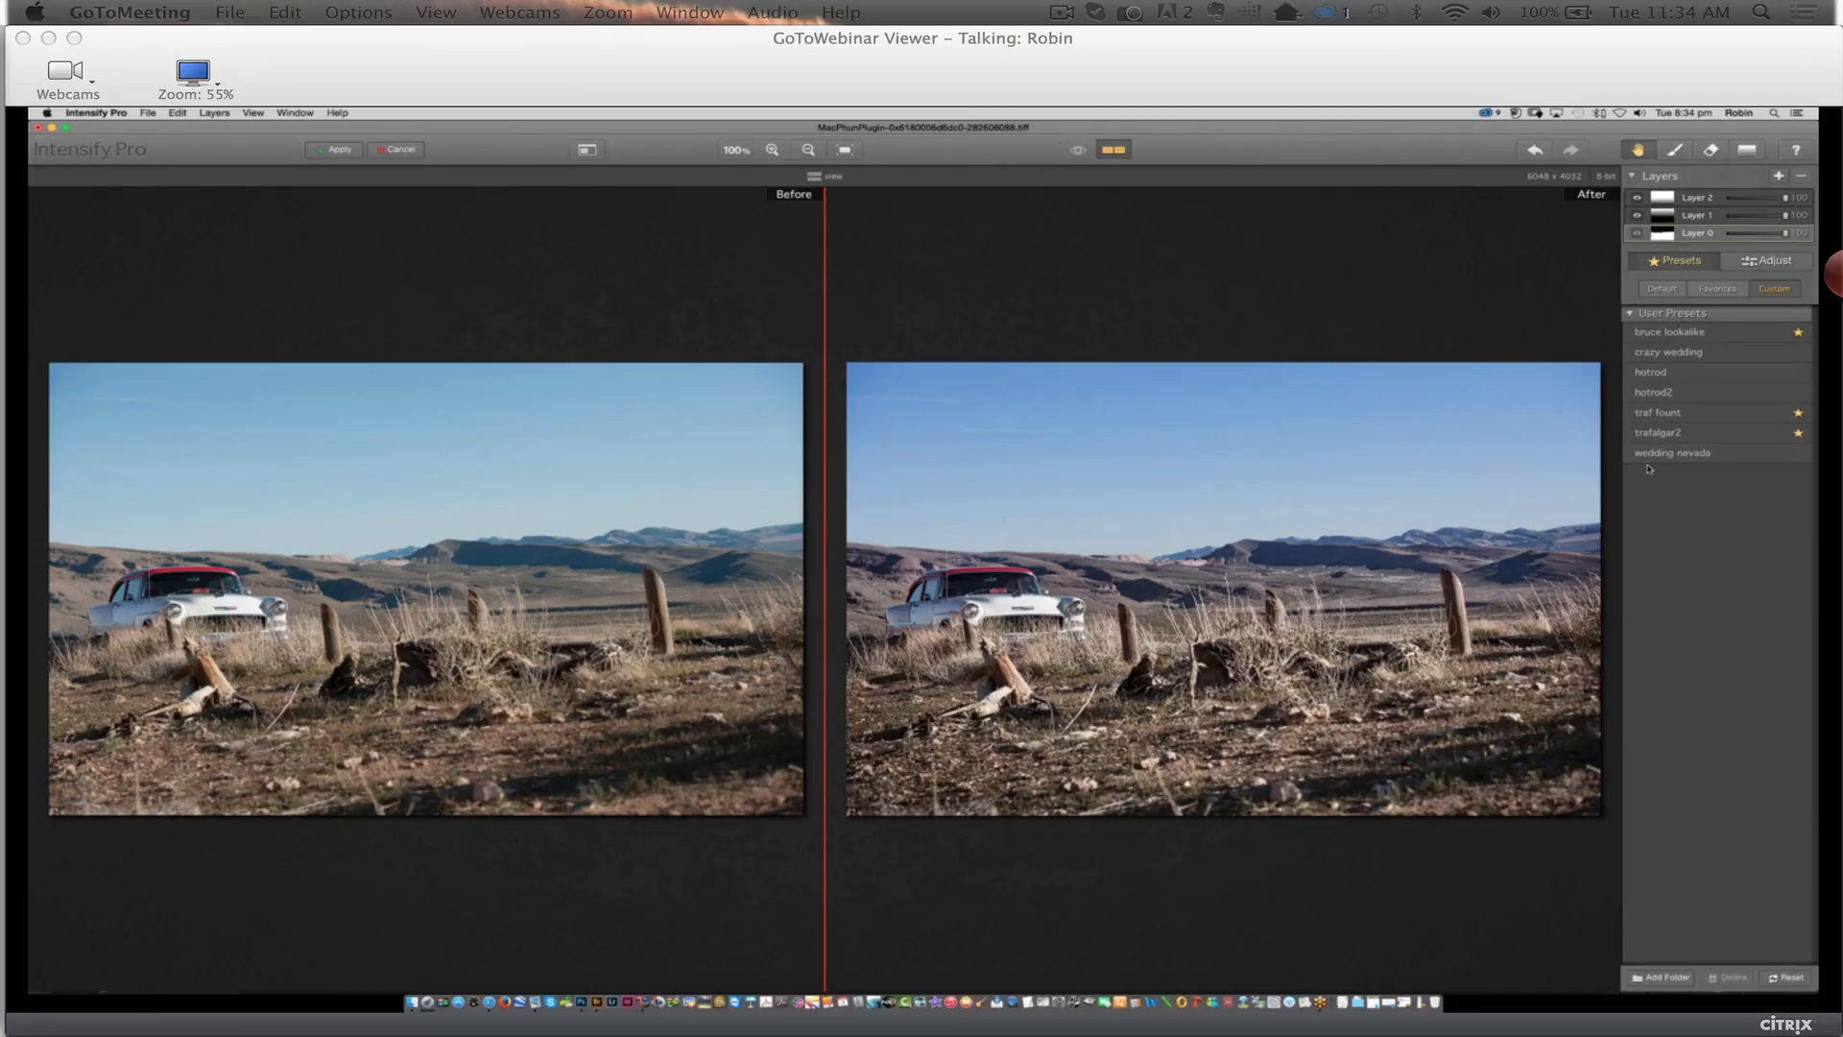
{"action": "left_click", "coordinate": [1663, 289]}
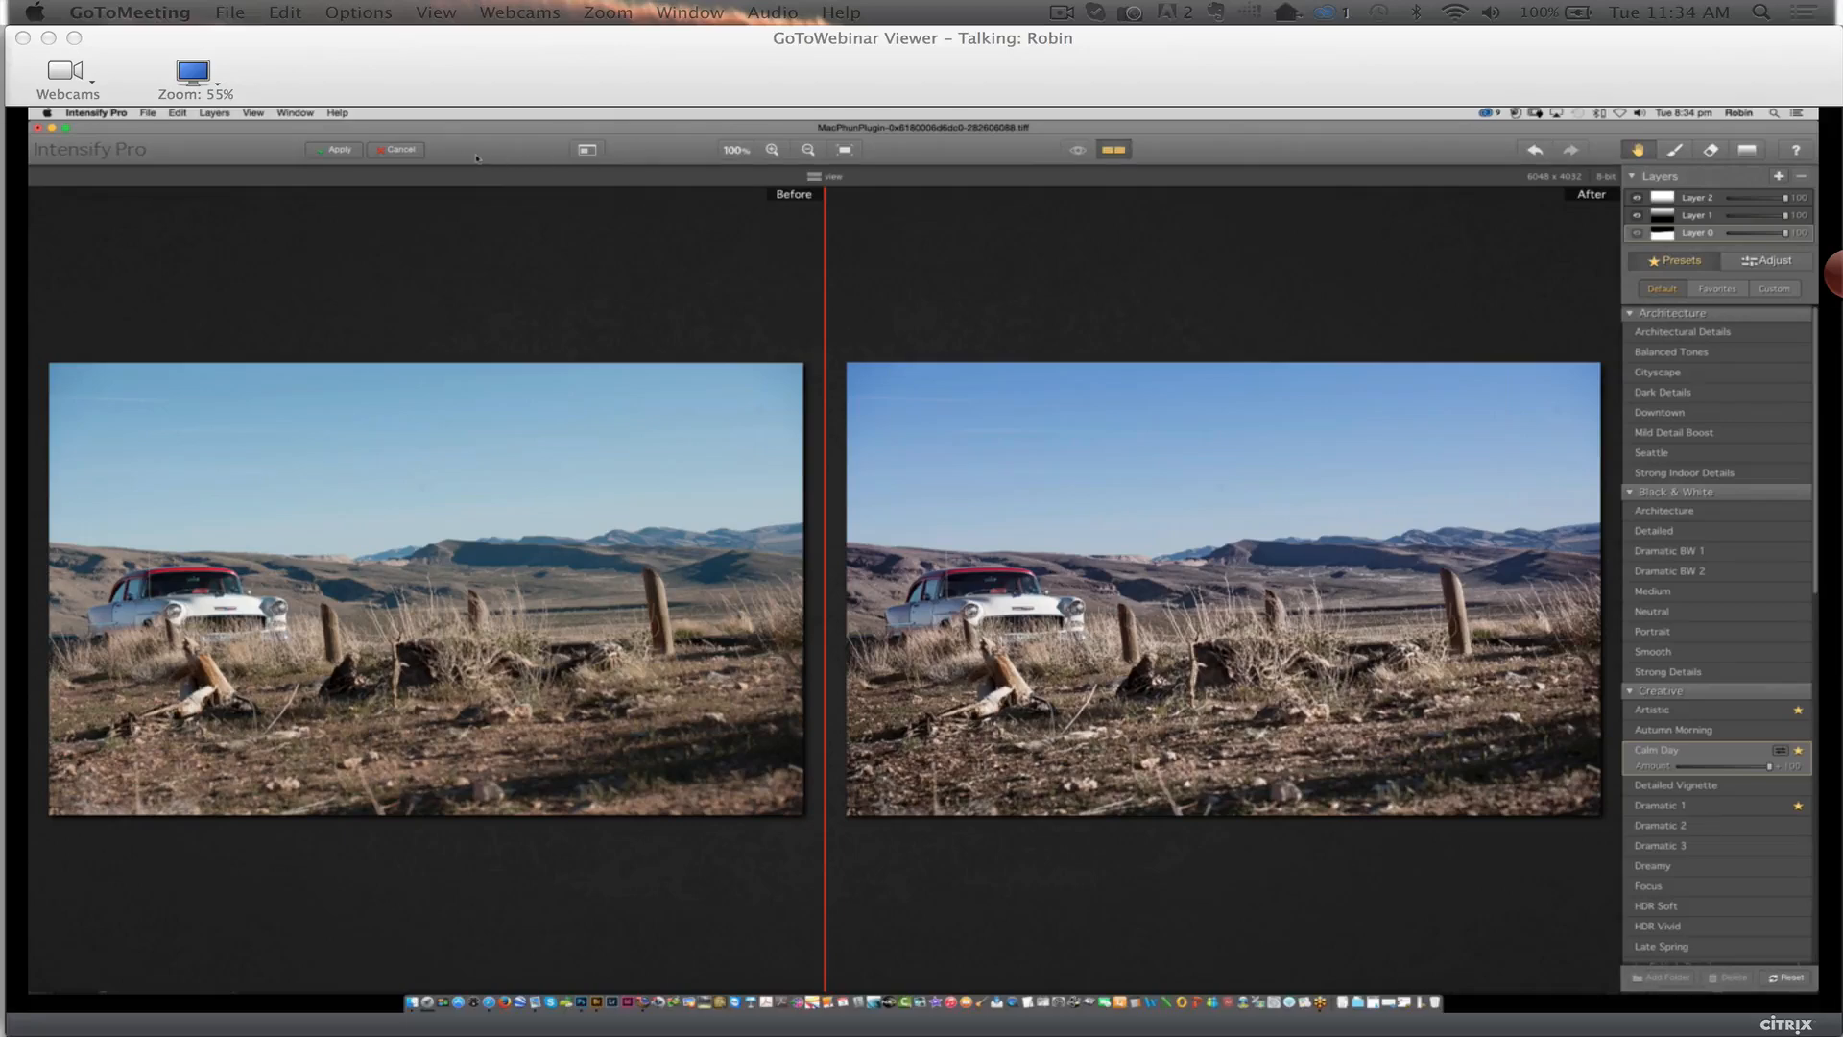
Cancel the Intensify Pro edits on the car photo, and open _DSC2739.NEF from Adobe Bridge through Camera Raw into Photoshop
{"action": "left_click", "coordinate": [409, 152]}
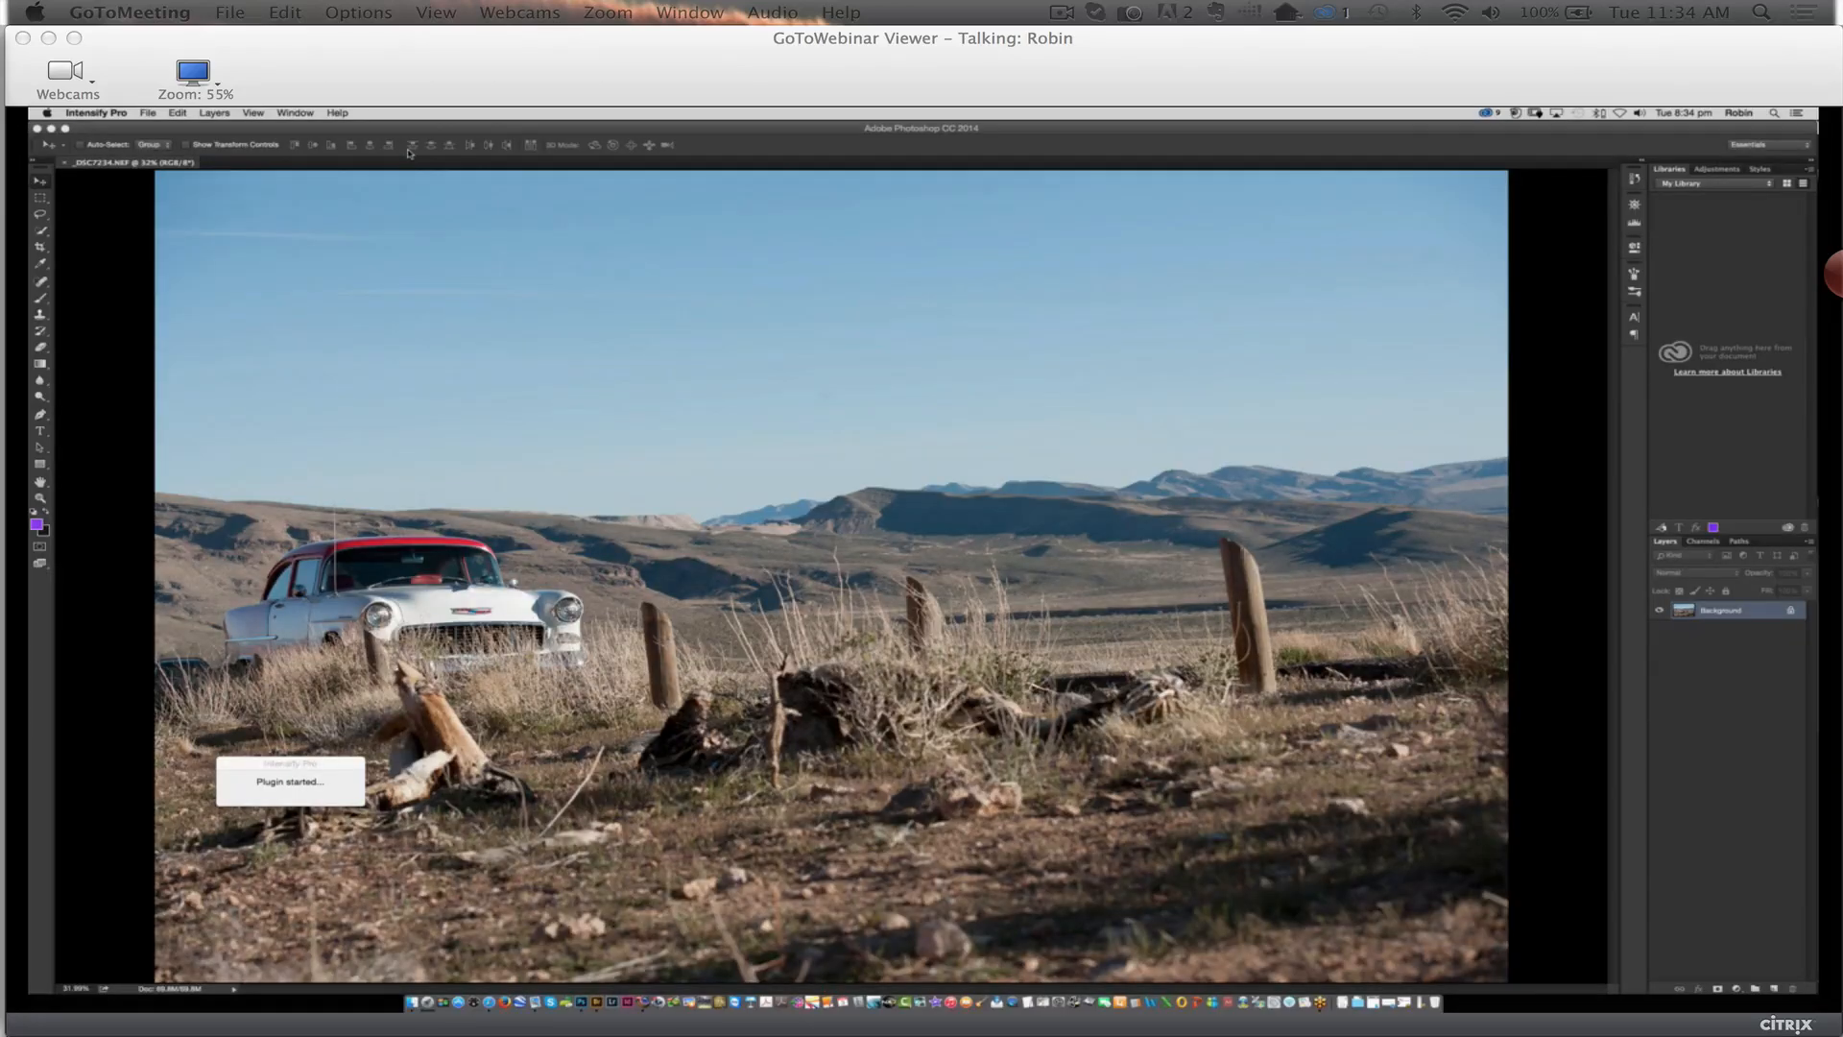
{"action": "left_click", "coordinate": [596, 1002]}
{"action": "left_click", "coordinate": [723, 326]}
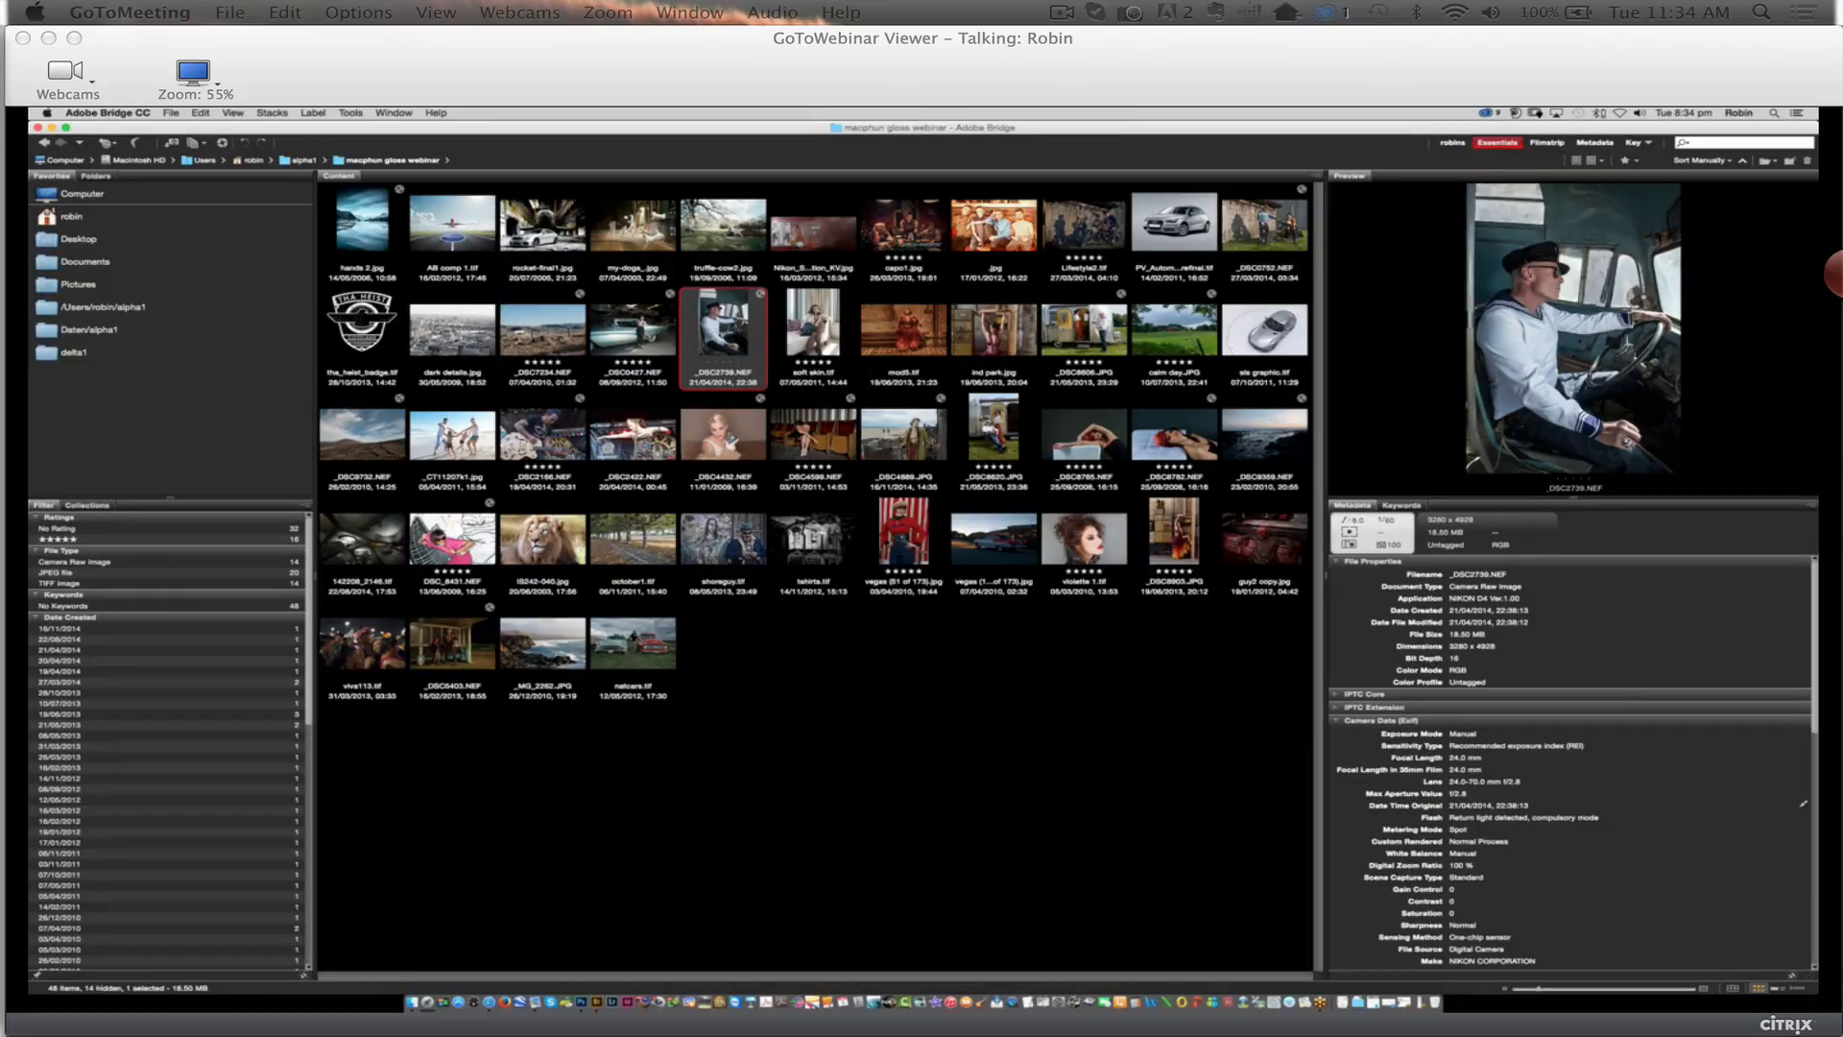
{"action": "double_click", "coordinate": [727, 324]}
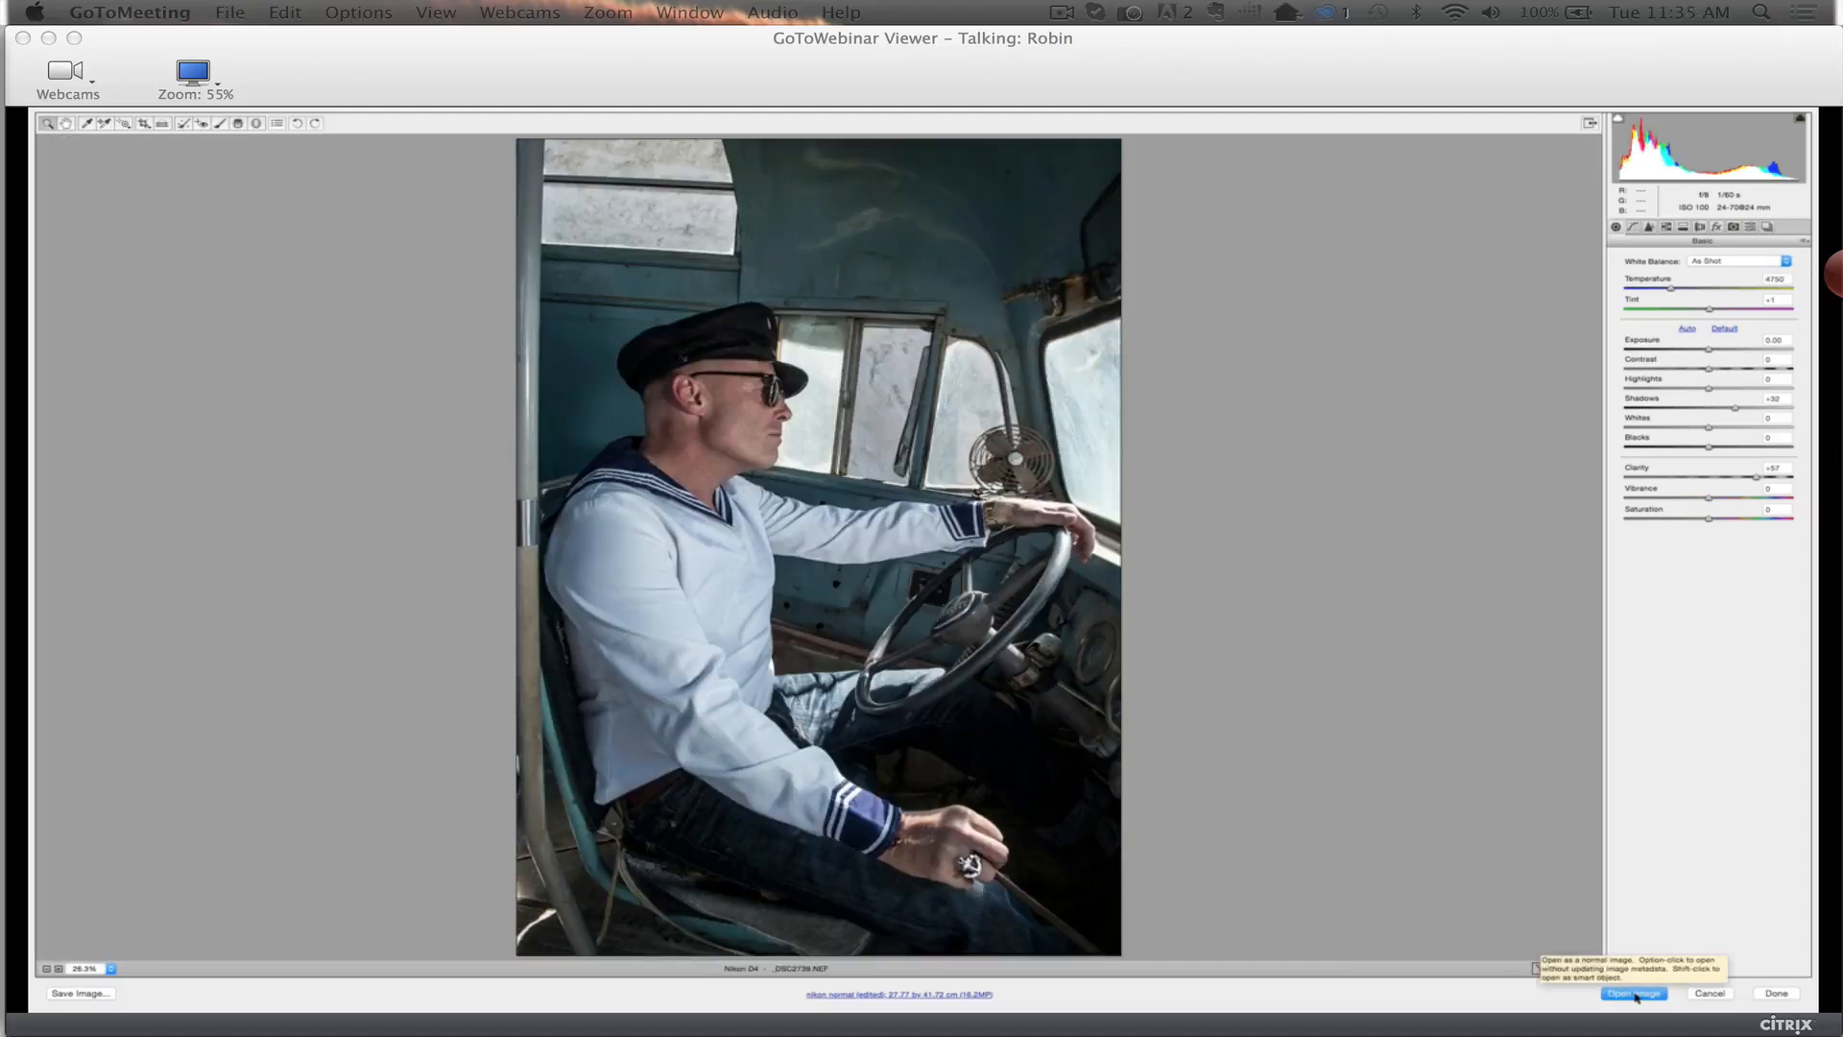
{"action": "left_click", "coordinate": [1634, 994]}
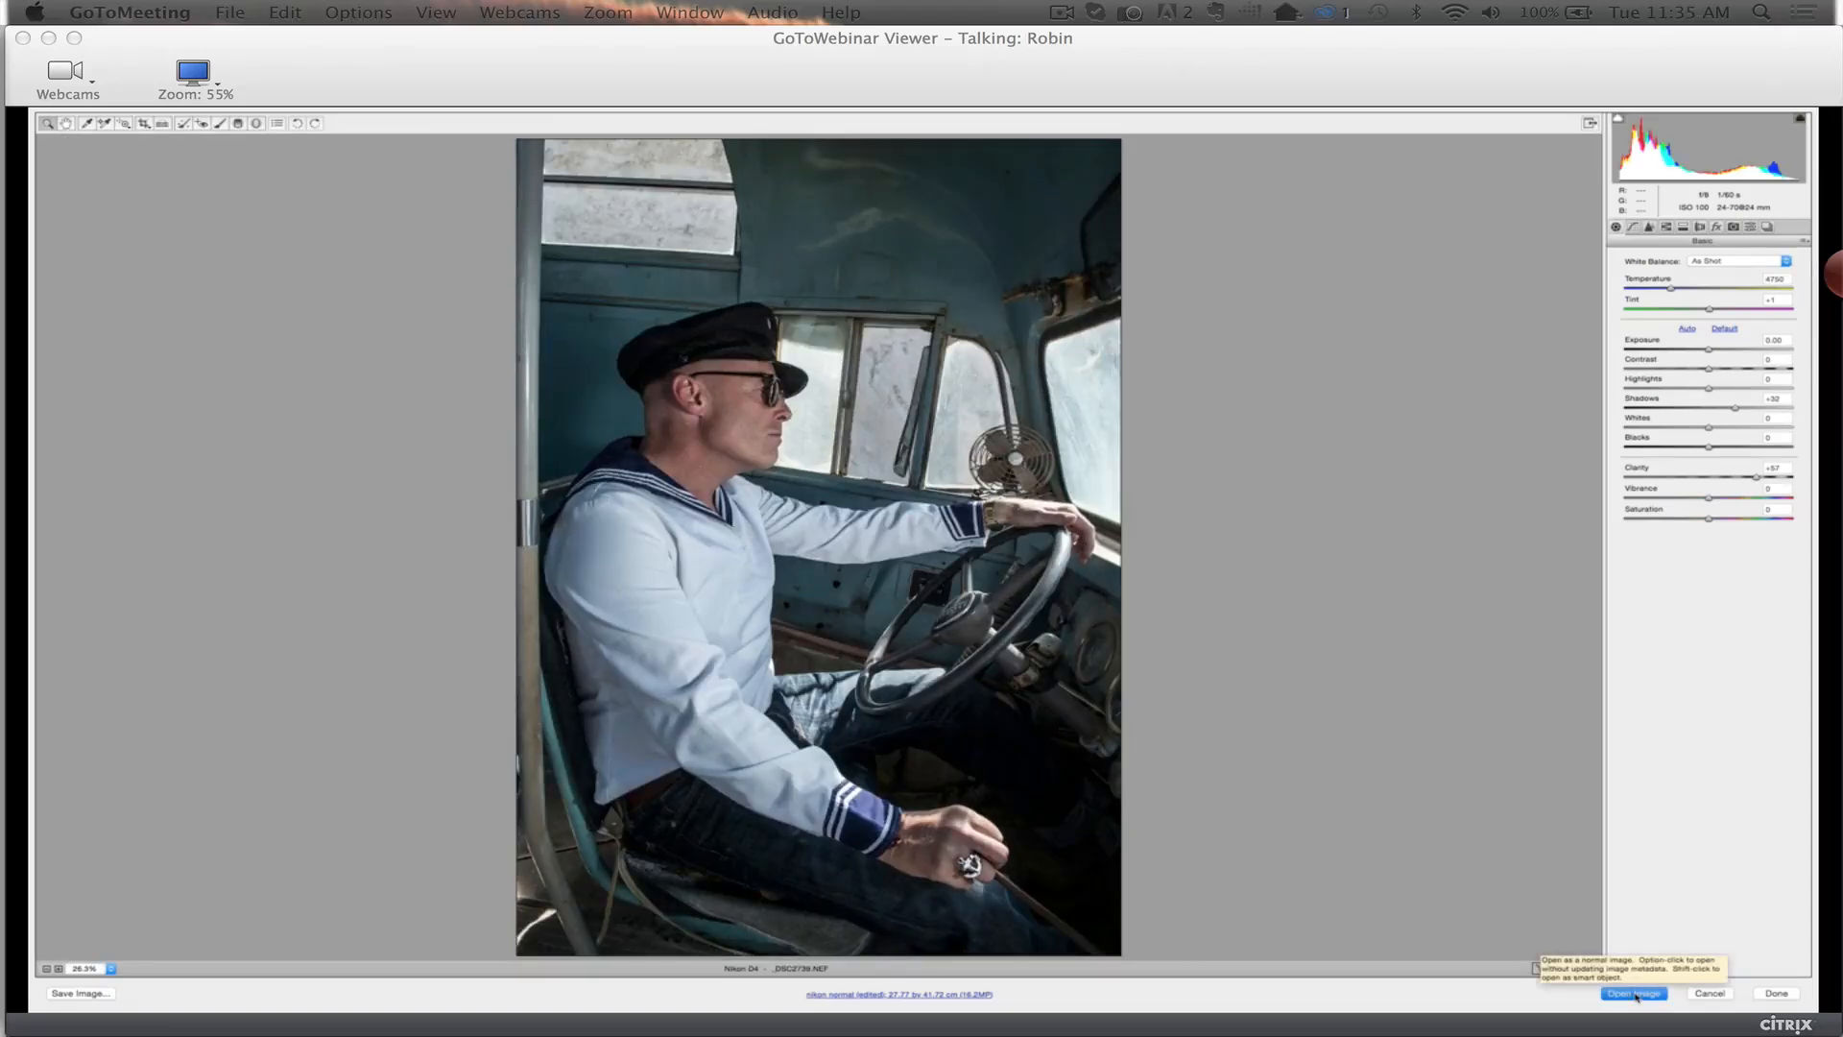
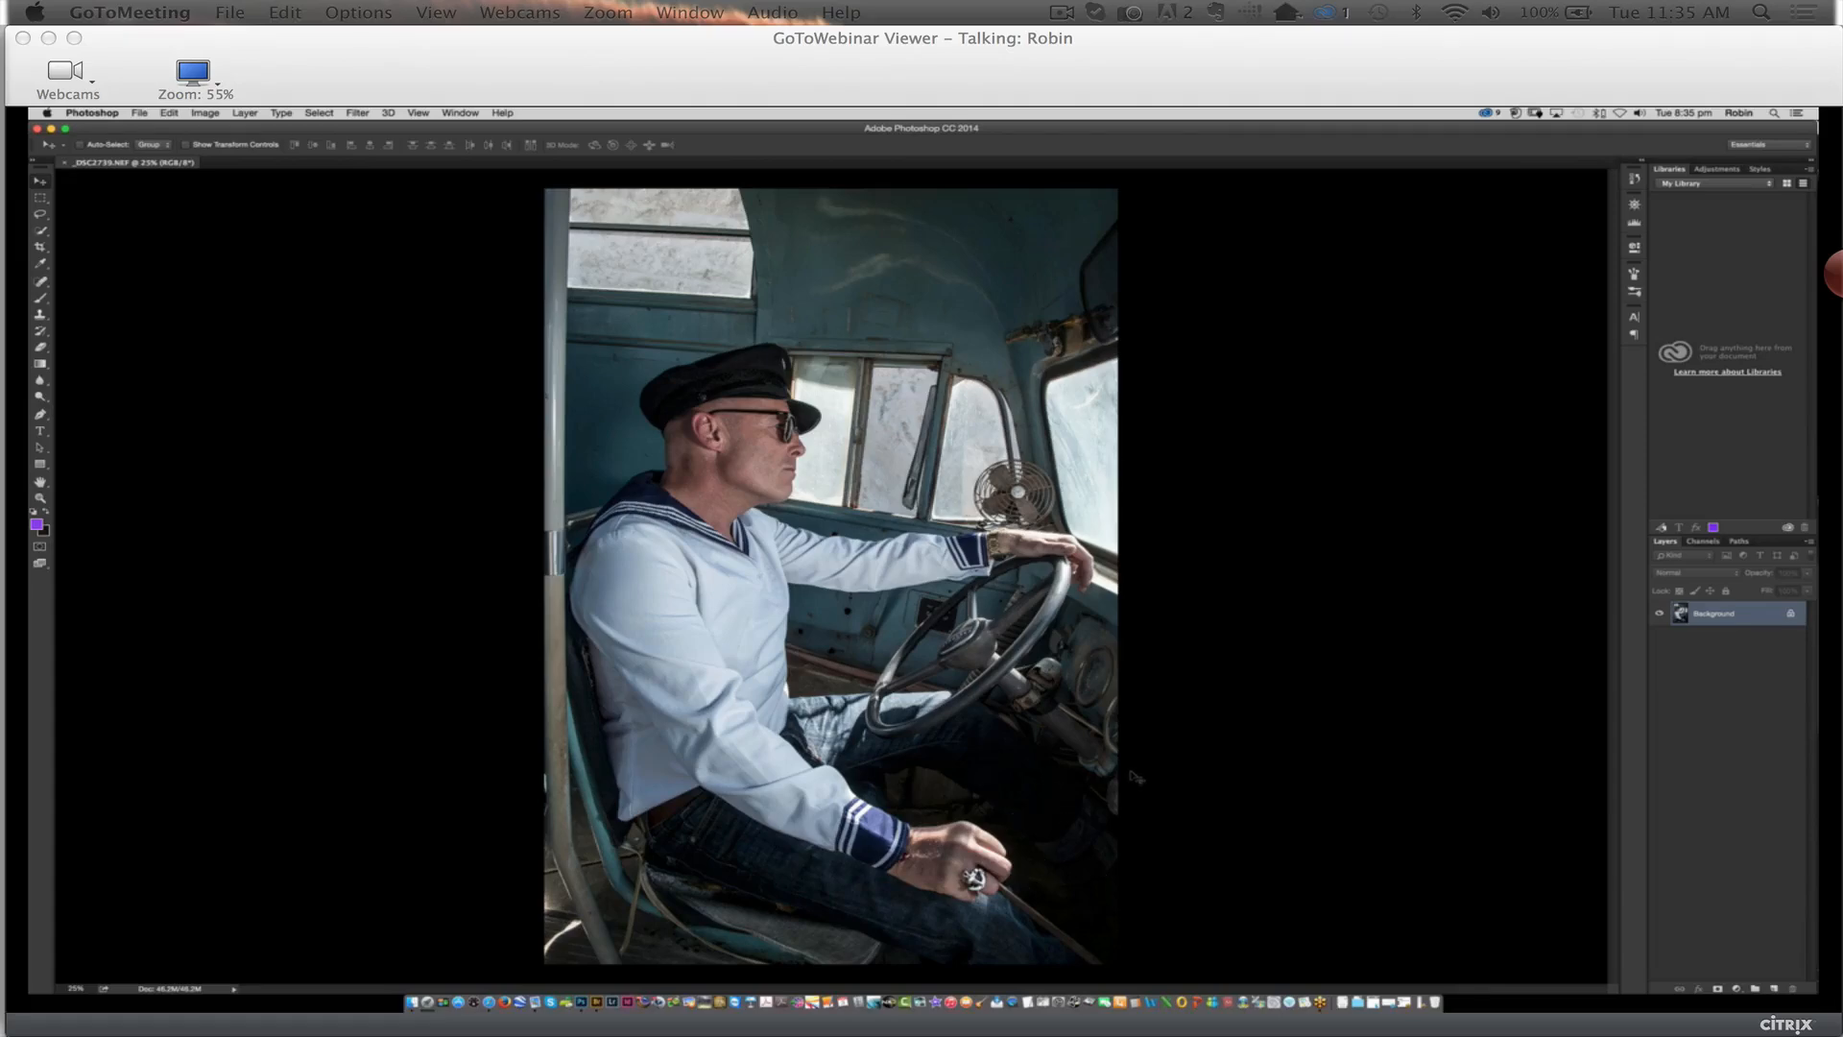
Open the driver photo in Intensify Pro, and apply the Dramatic 1 preset after comparing it with Dramatic 2 and Dramatic 3
{"action": "left_click", "coordinate": [357, 113]}
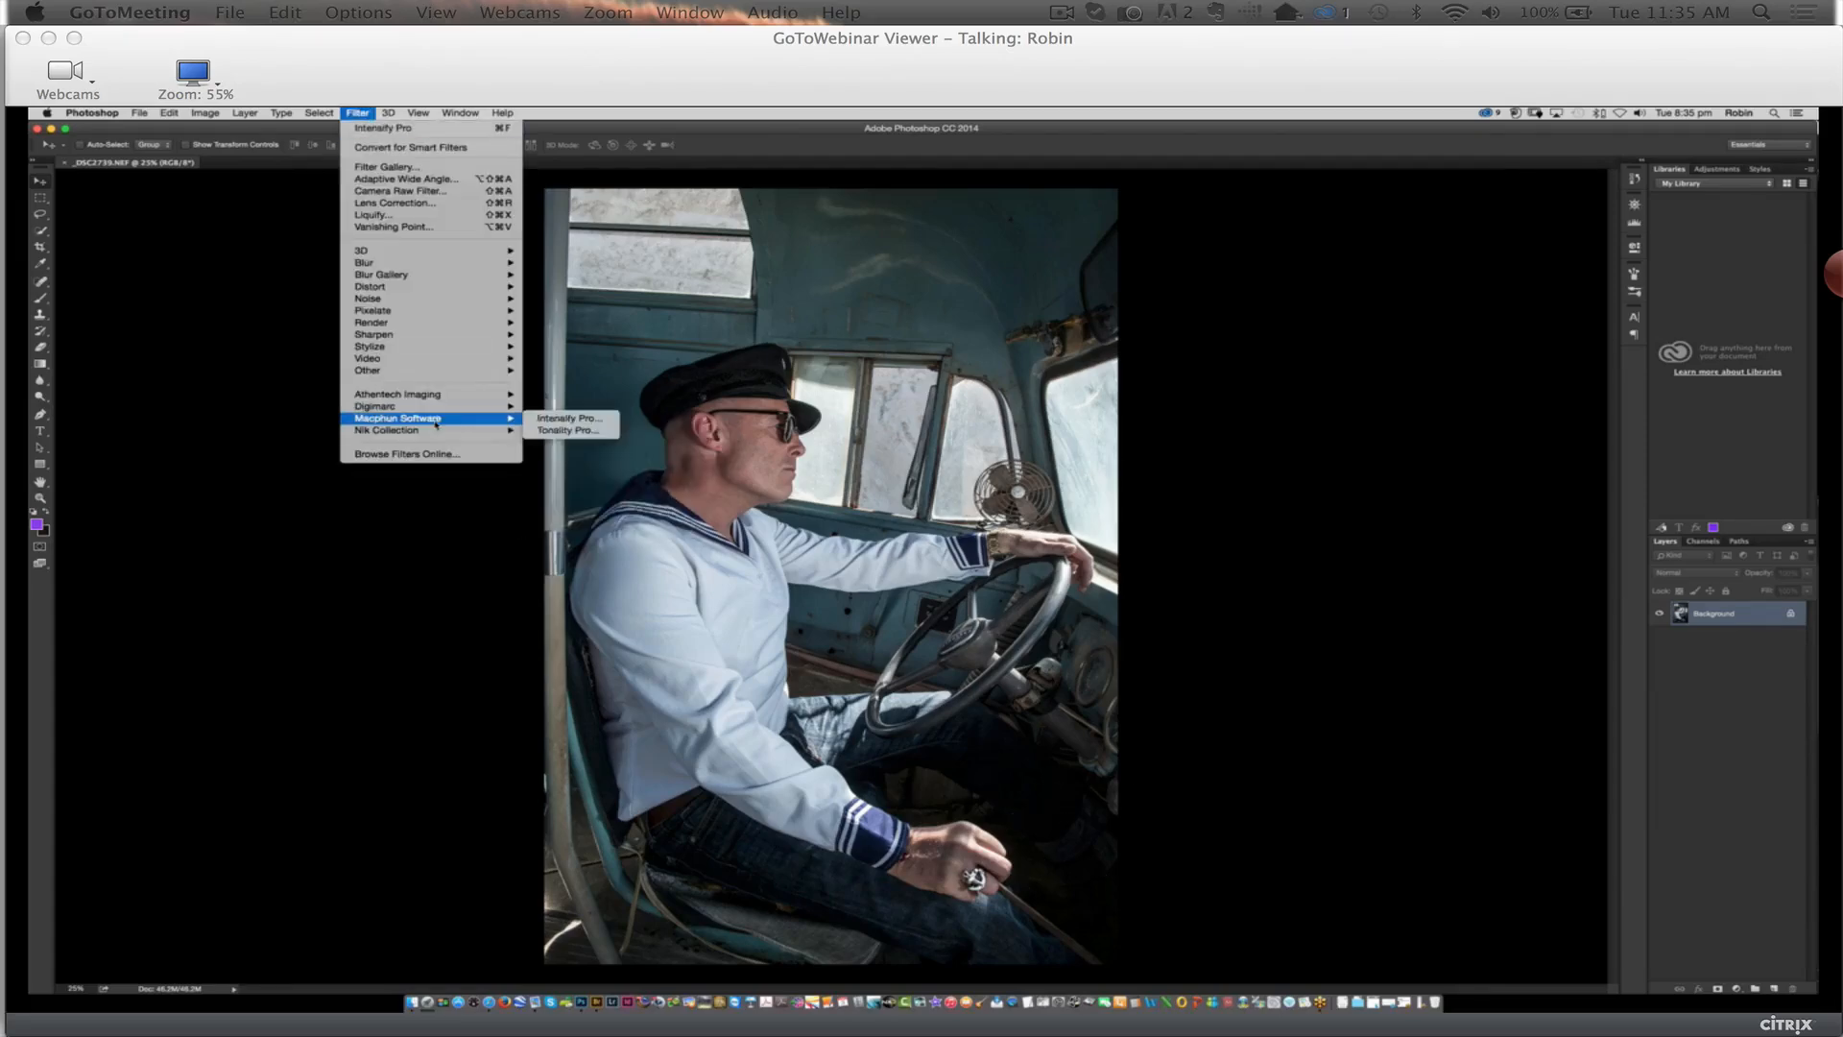
{"action": "left_click", "coordinate": [543, 418]}
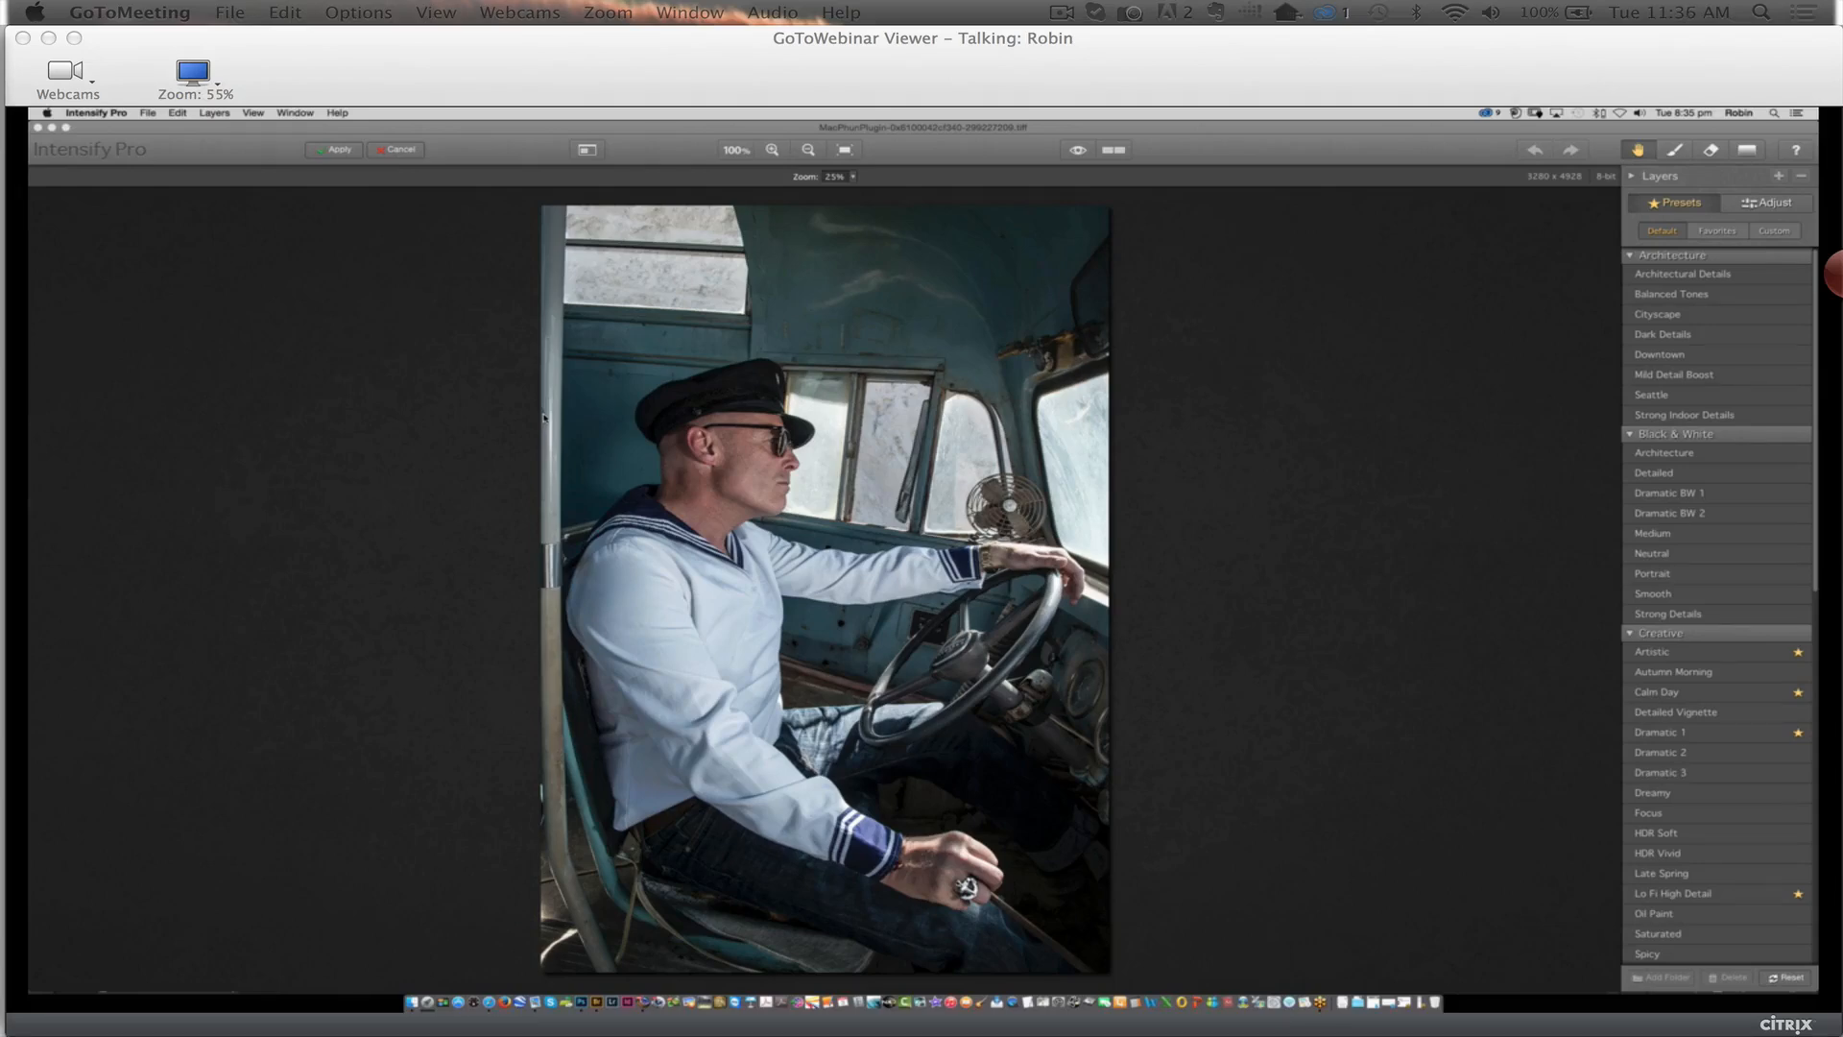
{"action": "left_click", "coordinate": [1713, 733]}
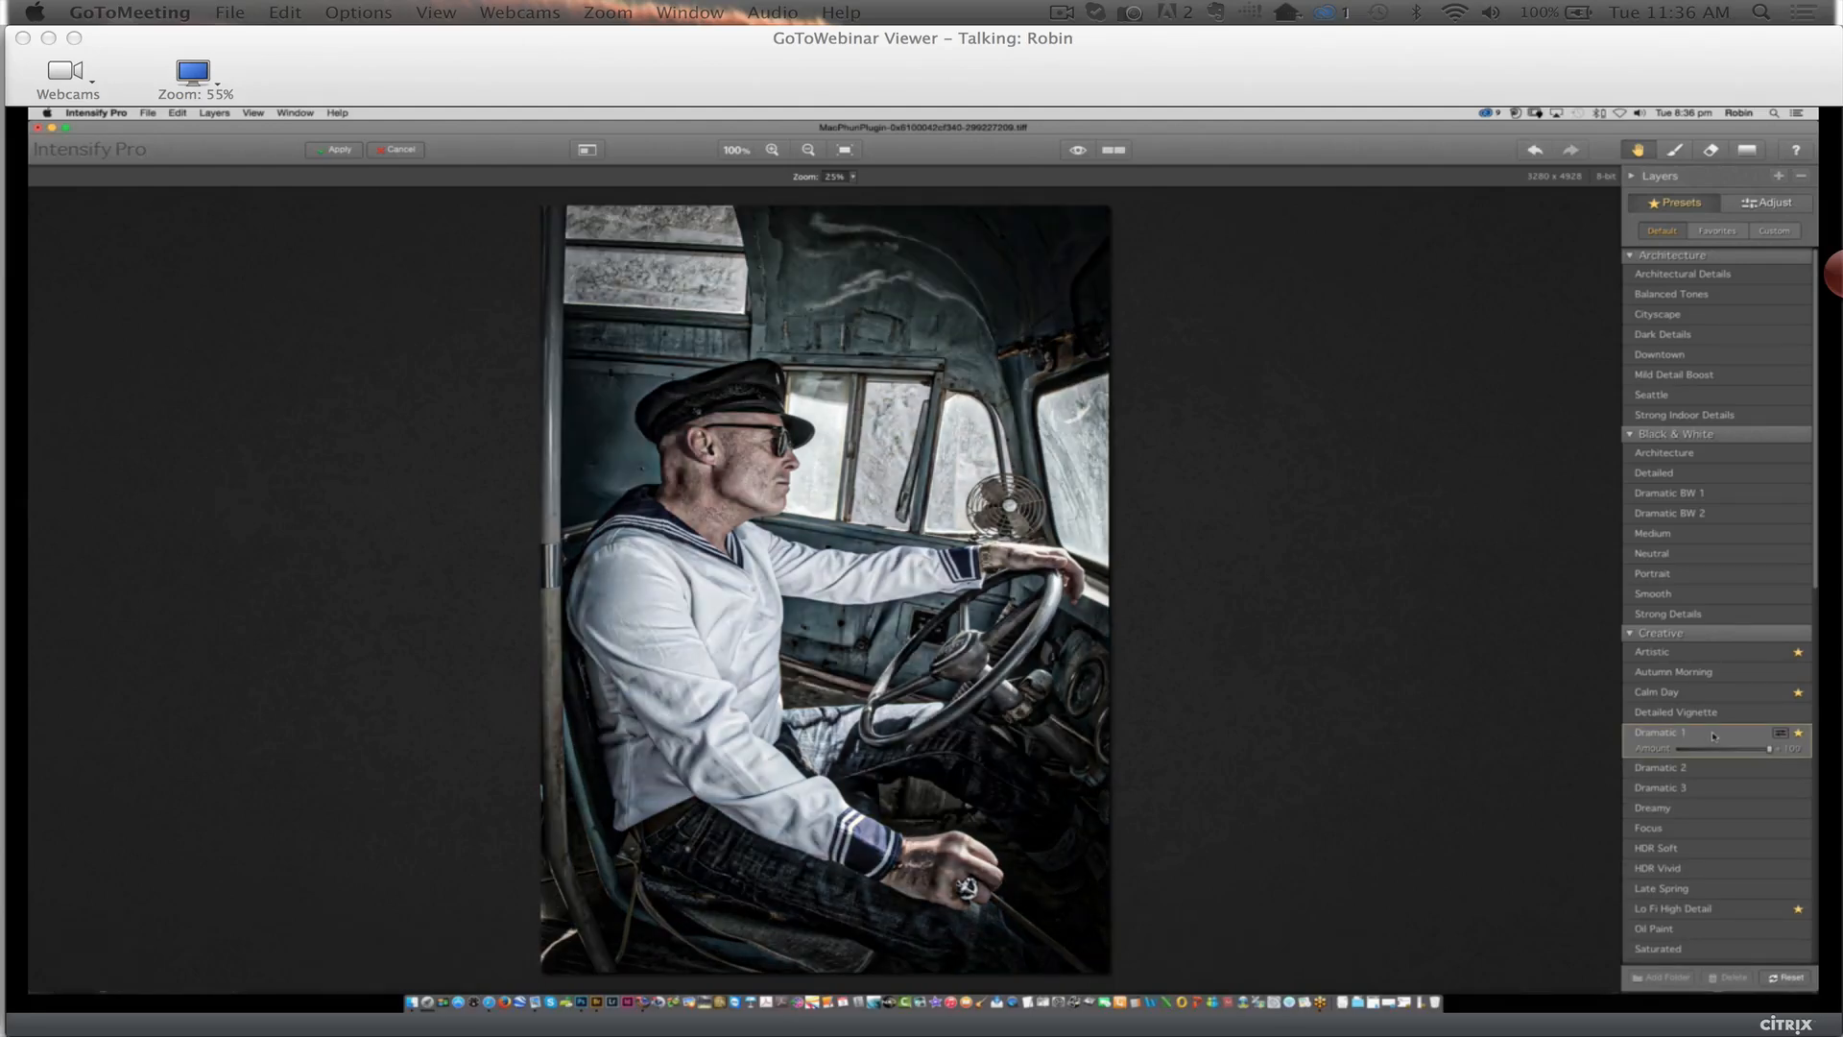
{"action": "left_click", "coordinate": [1708, 768]}
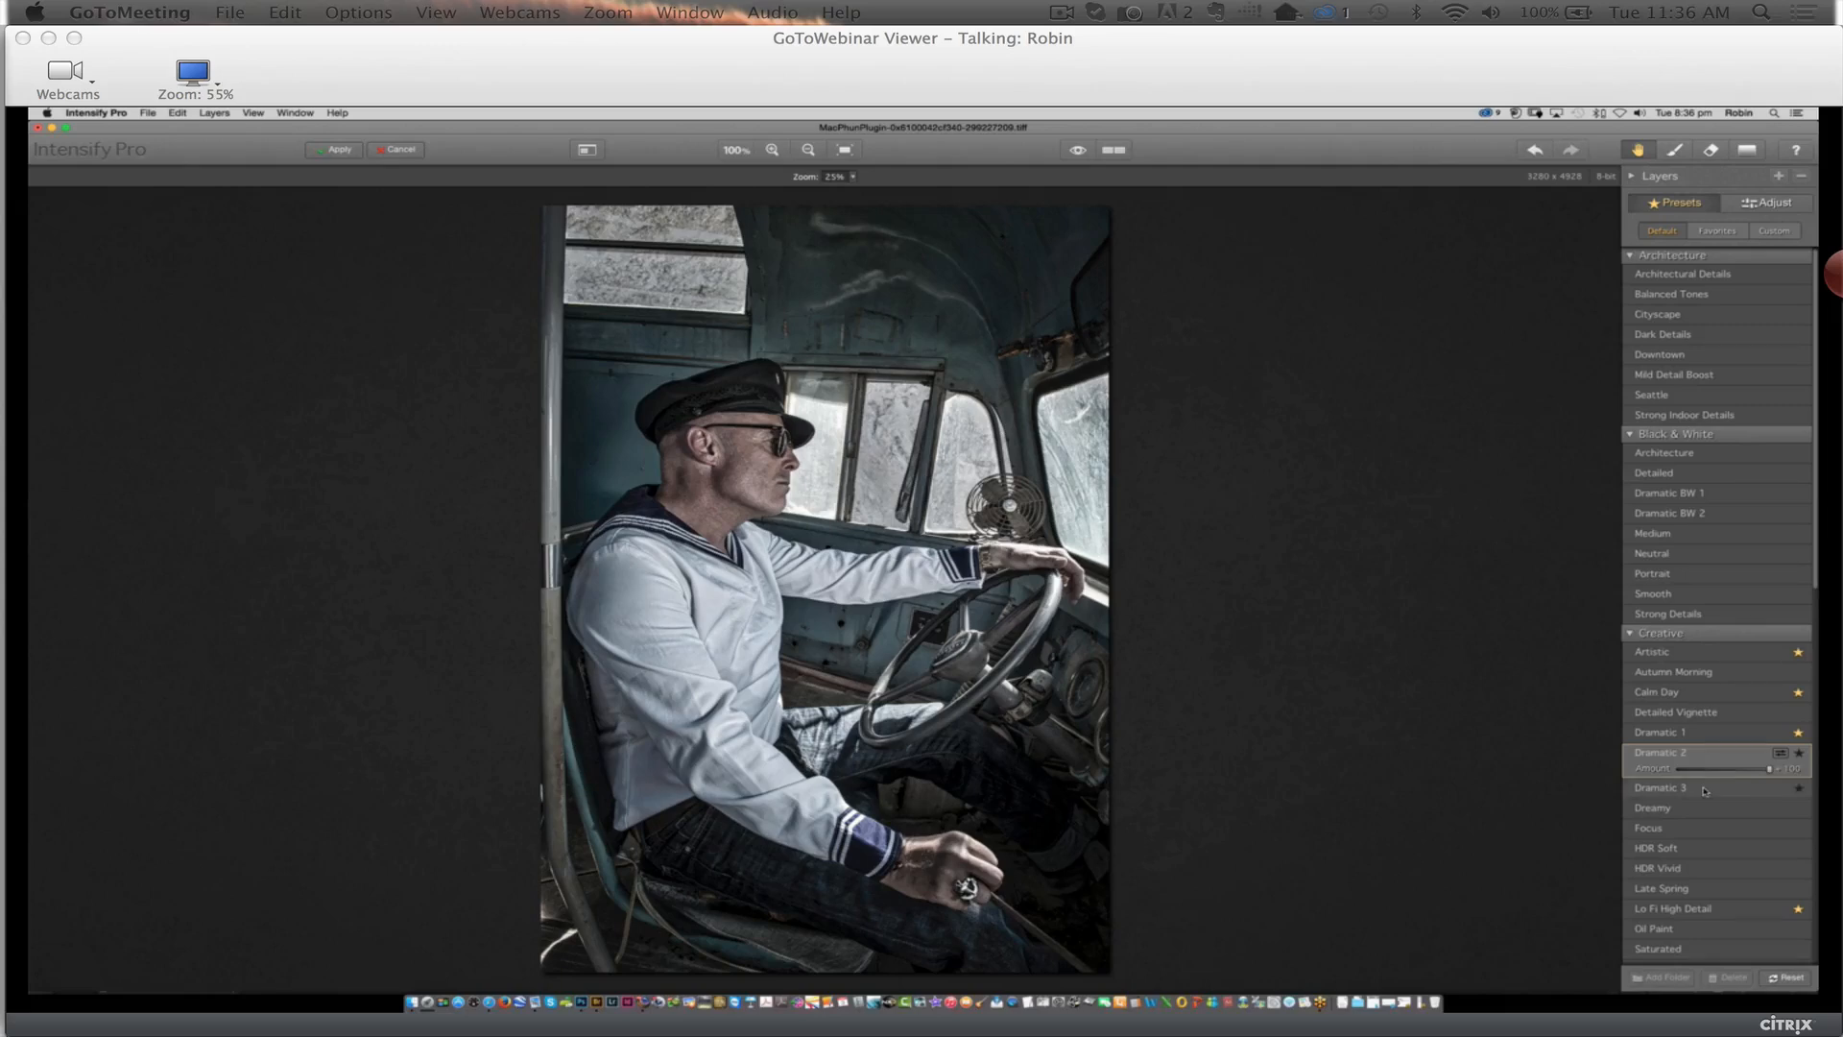
{"action": "left_click", "coordinate": [1704, 789]}
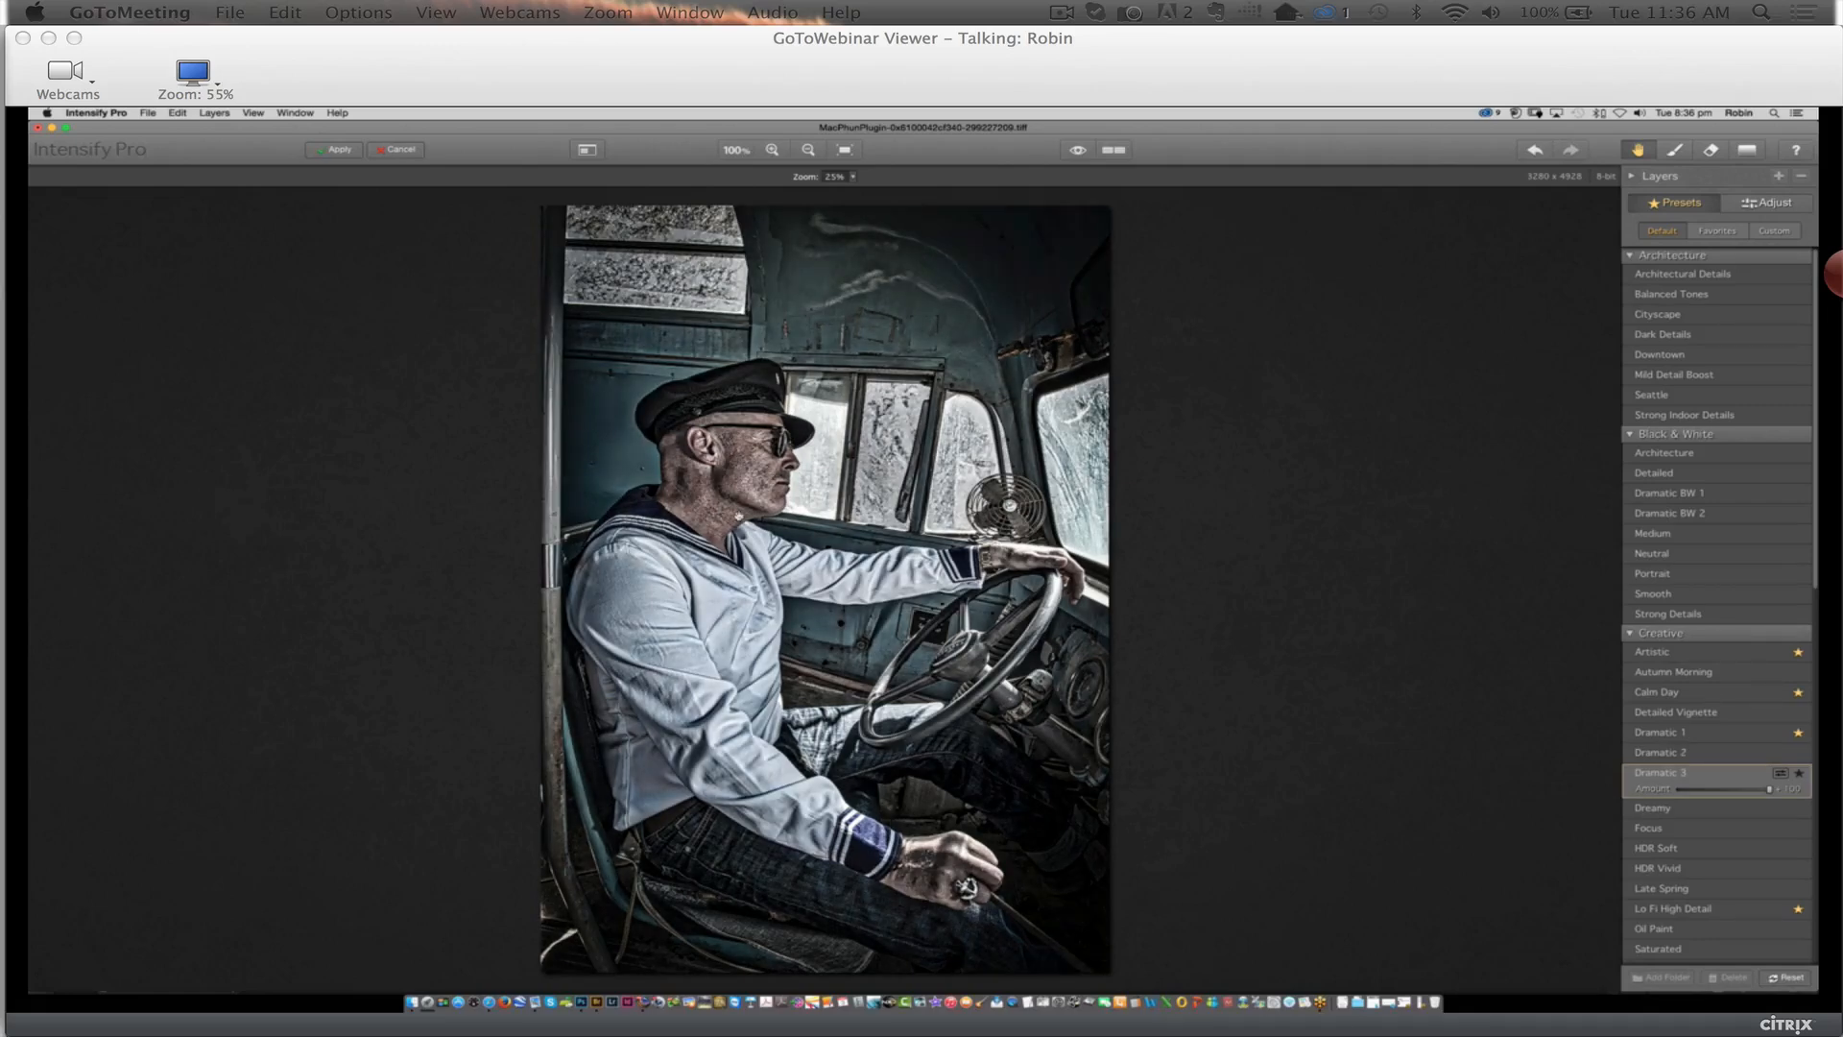
{"action": "left_click", "coordinate": [1699, 737]}
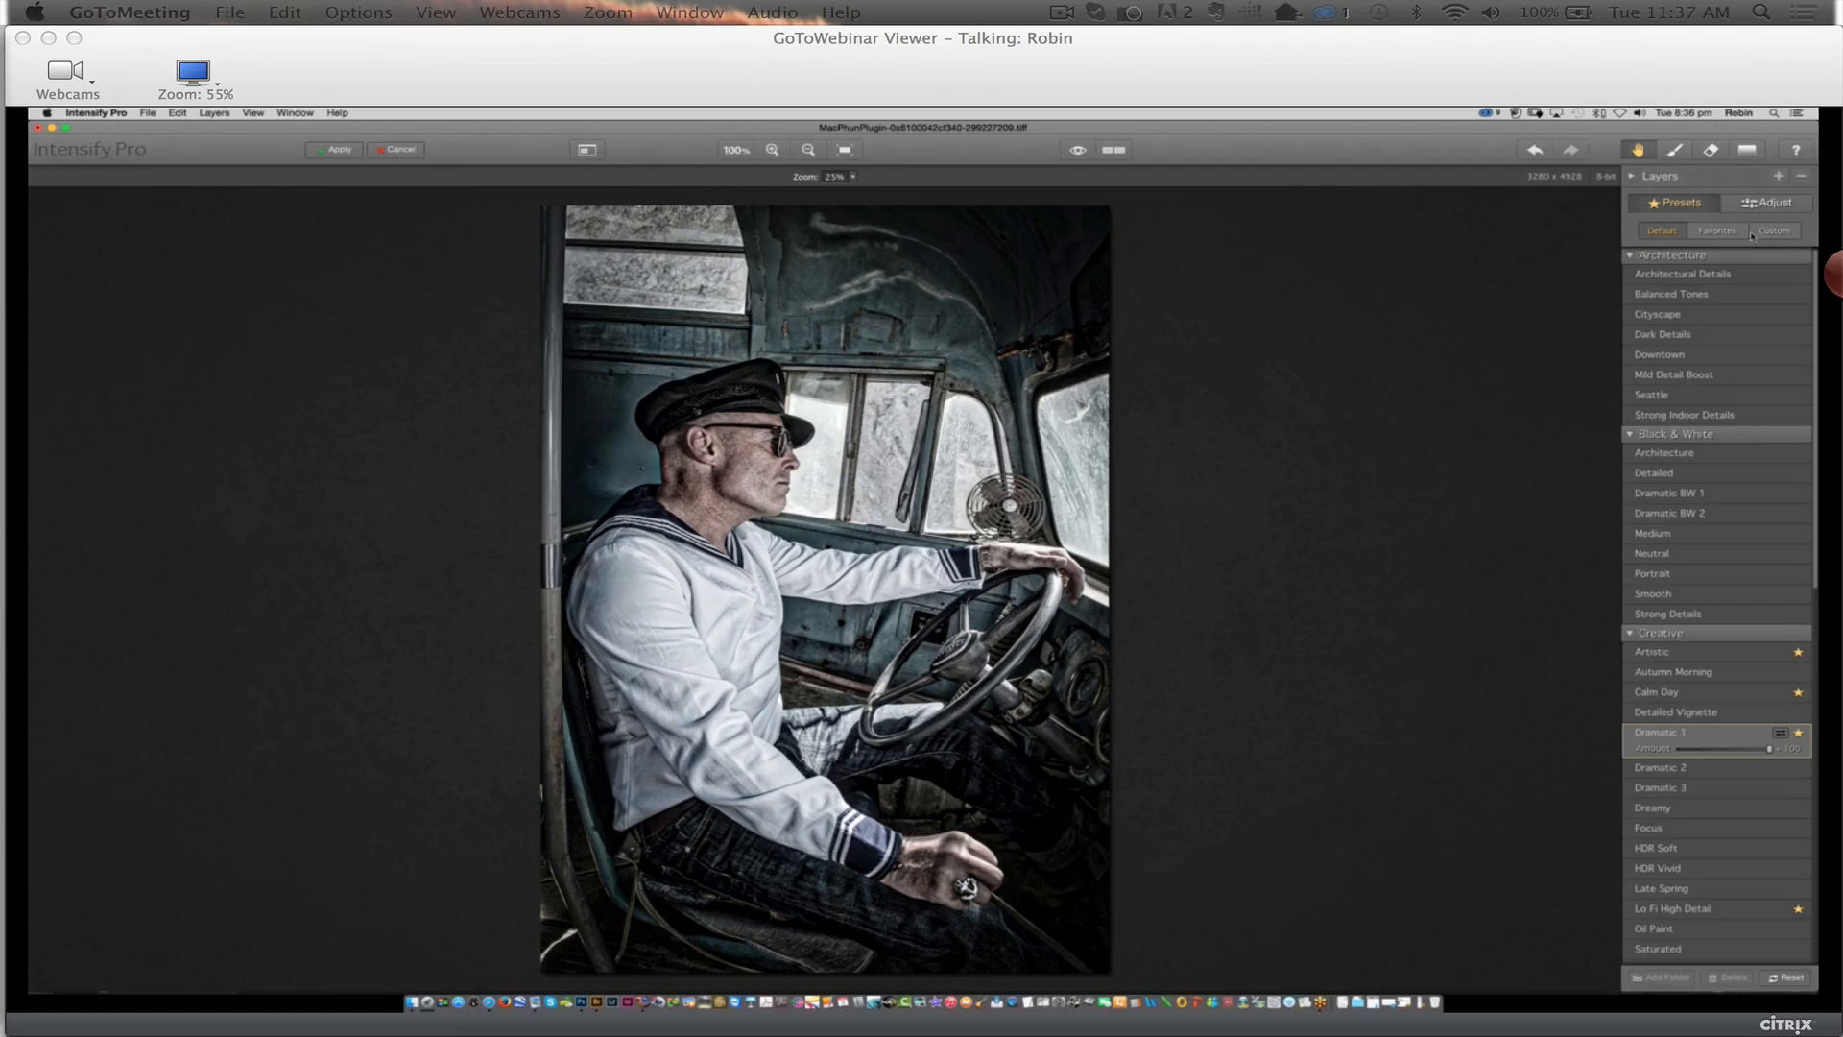
Reduce the Dramatic 1 preset amount to about 80, and show the before and after versions side by side
{"action": "left_click", "coordinate": [1765, 204]}
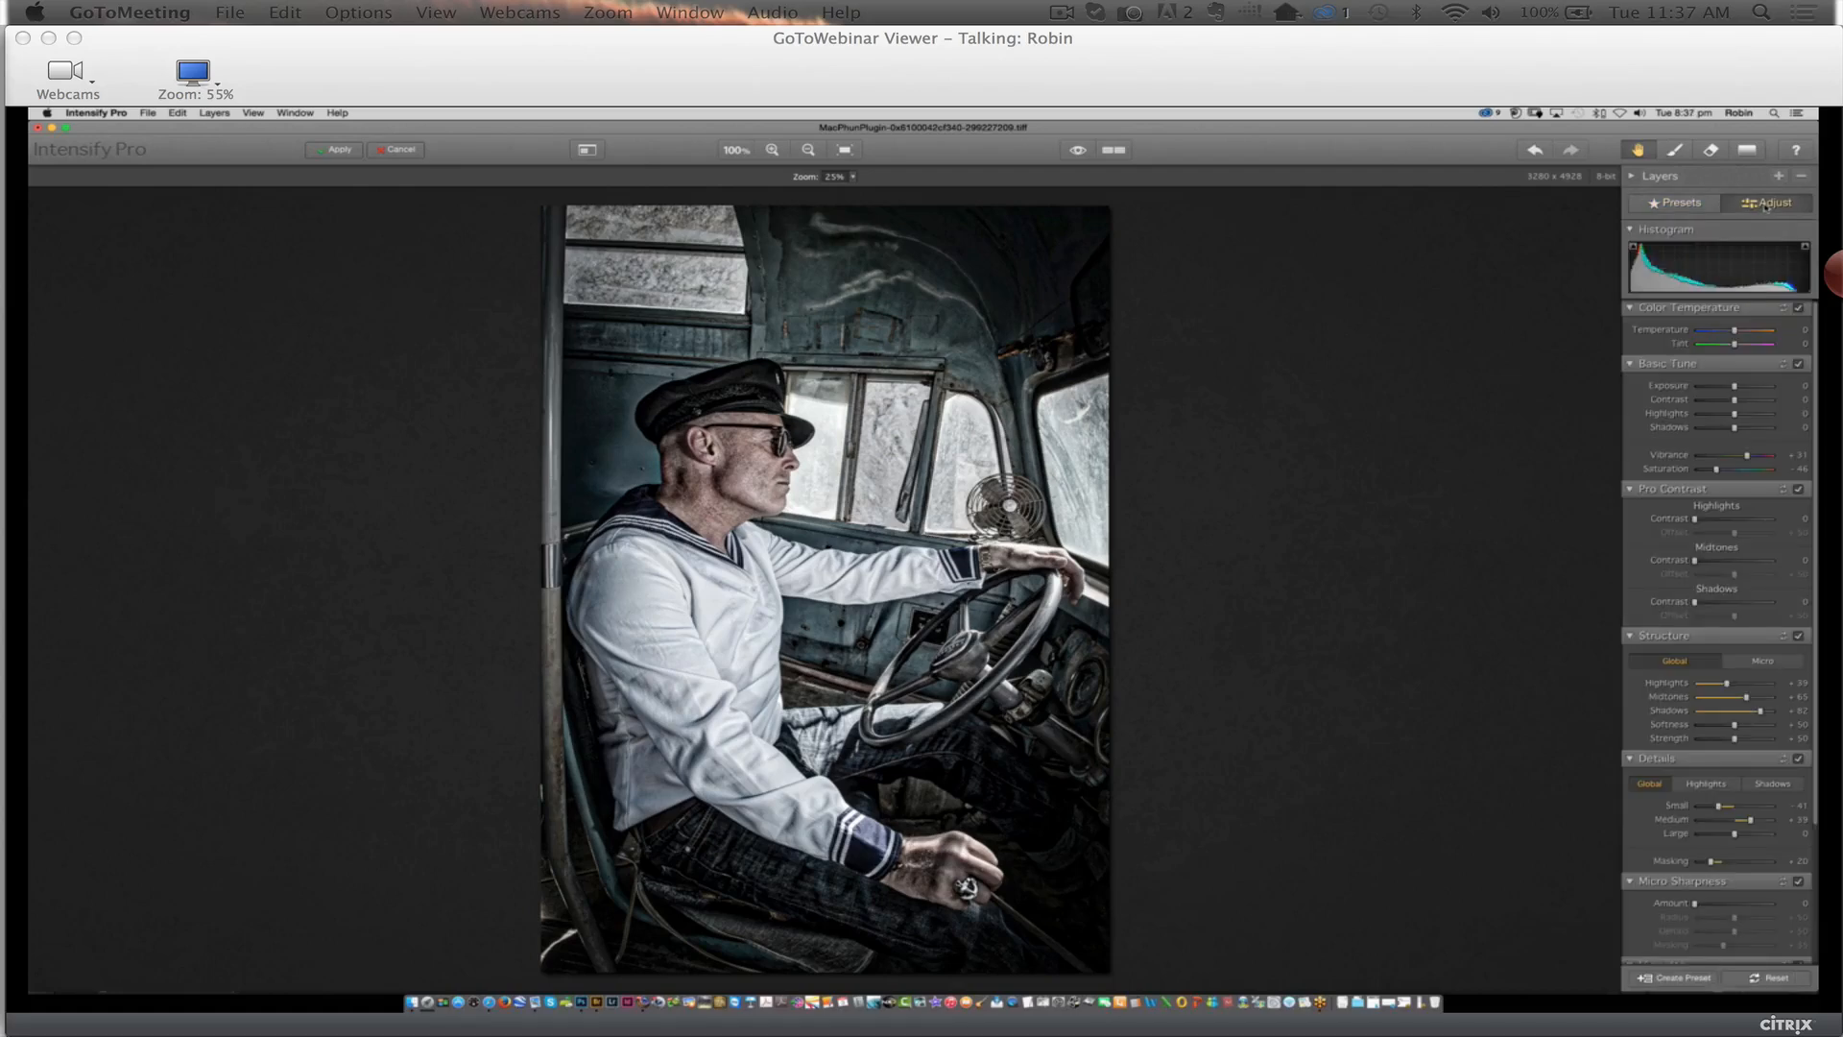
{"action": "left_click", "coordinate": [1673, 204]}
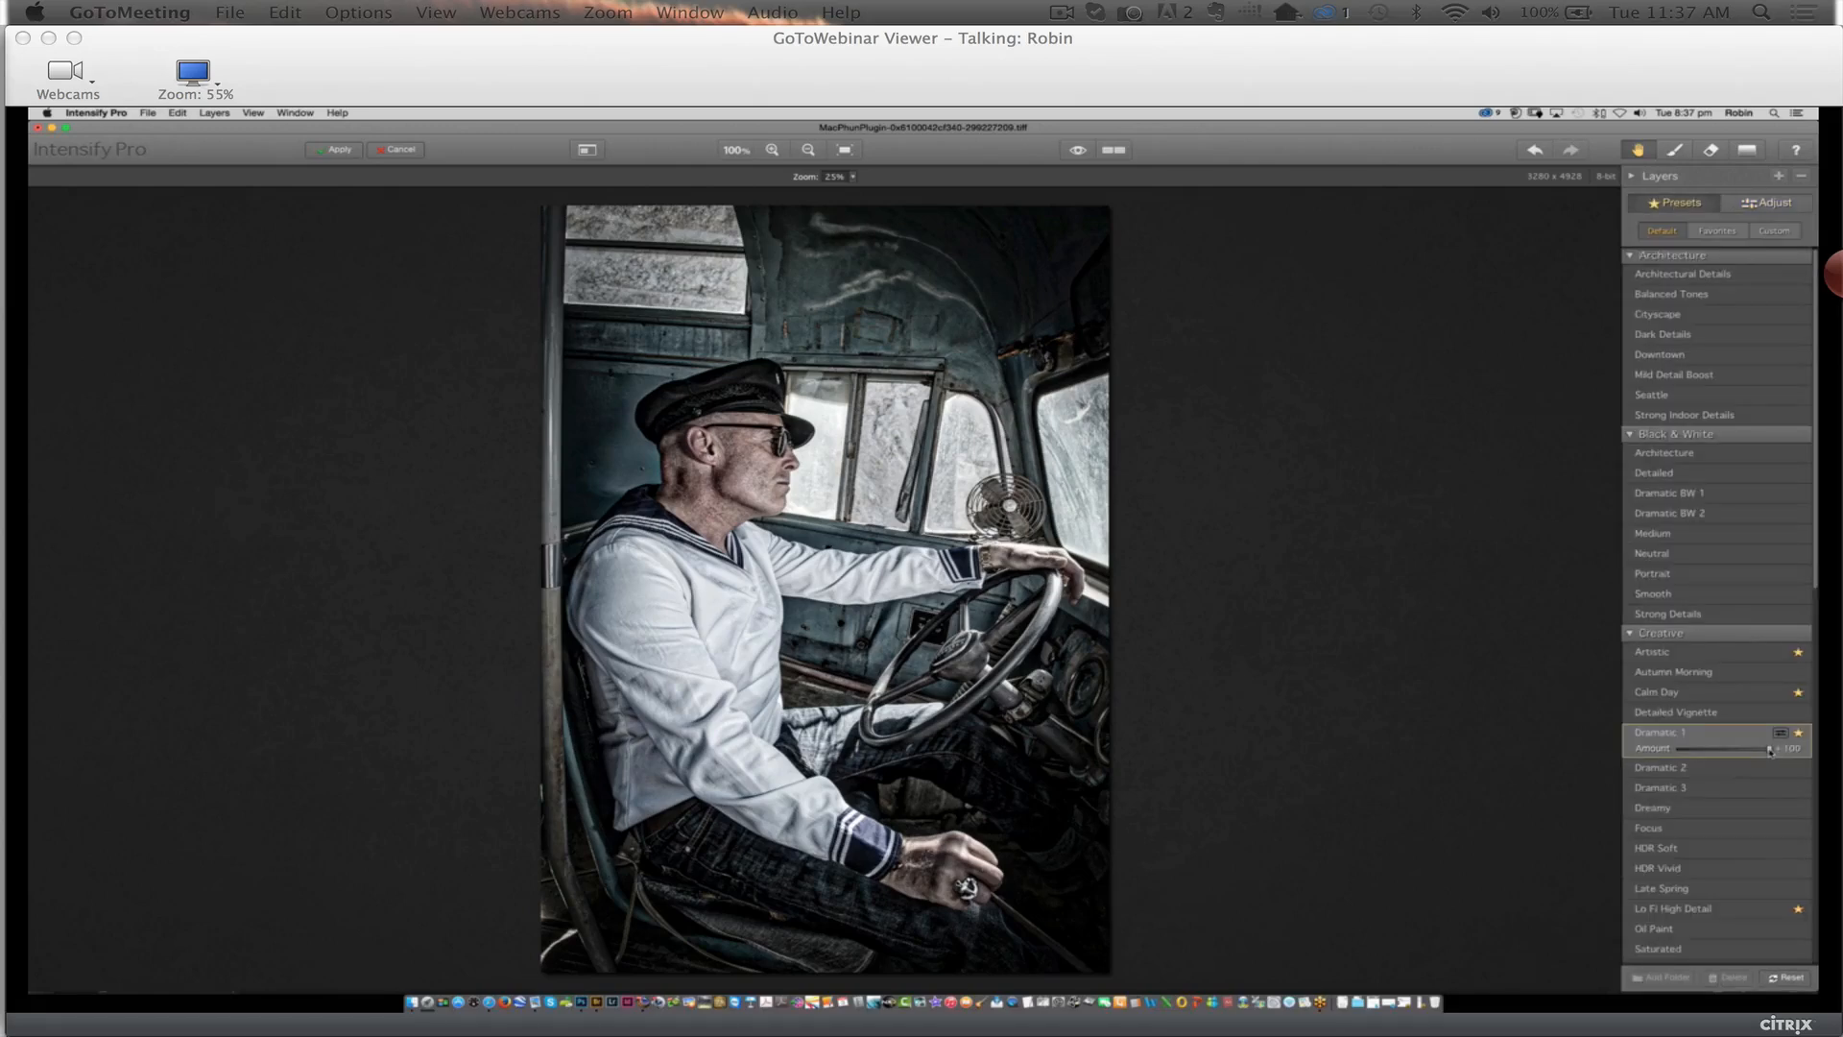
{"action": "mouse_move", "coordinate": [1768, 750]}
{"action": "left_mouse_down"}
{"action": "mouse_move", "coordinate": [1710, 763]}
{"action": "mouse_move", "coordinate": [1749, 765]}
{"action": "left_mouse_up"}
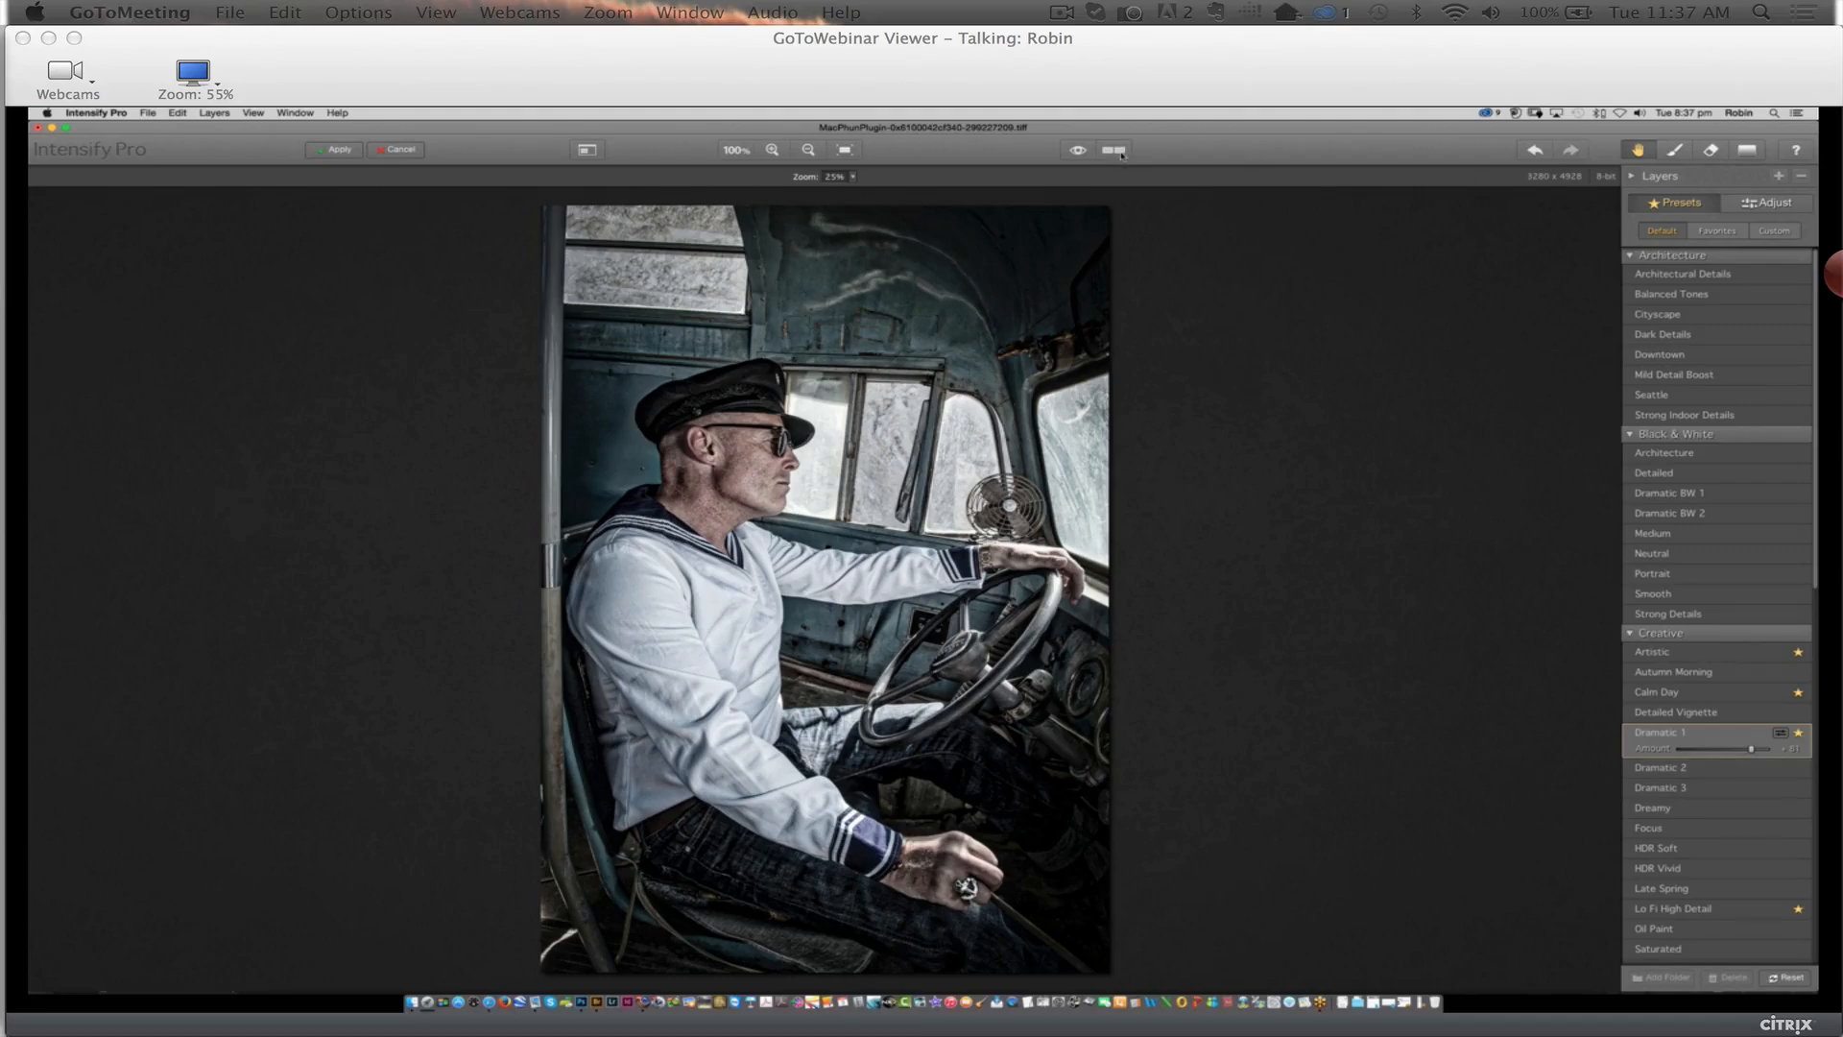
{"action": "left_click", "coordinate": [1115, 151]}
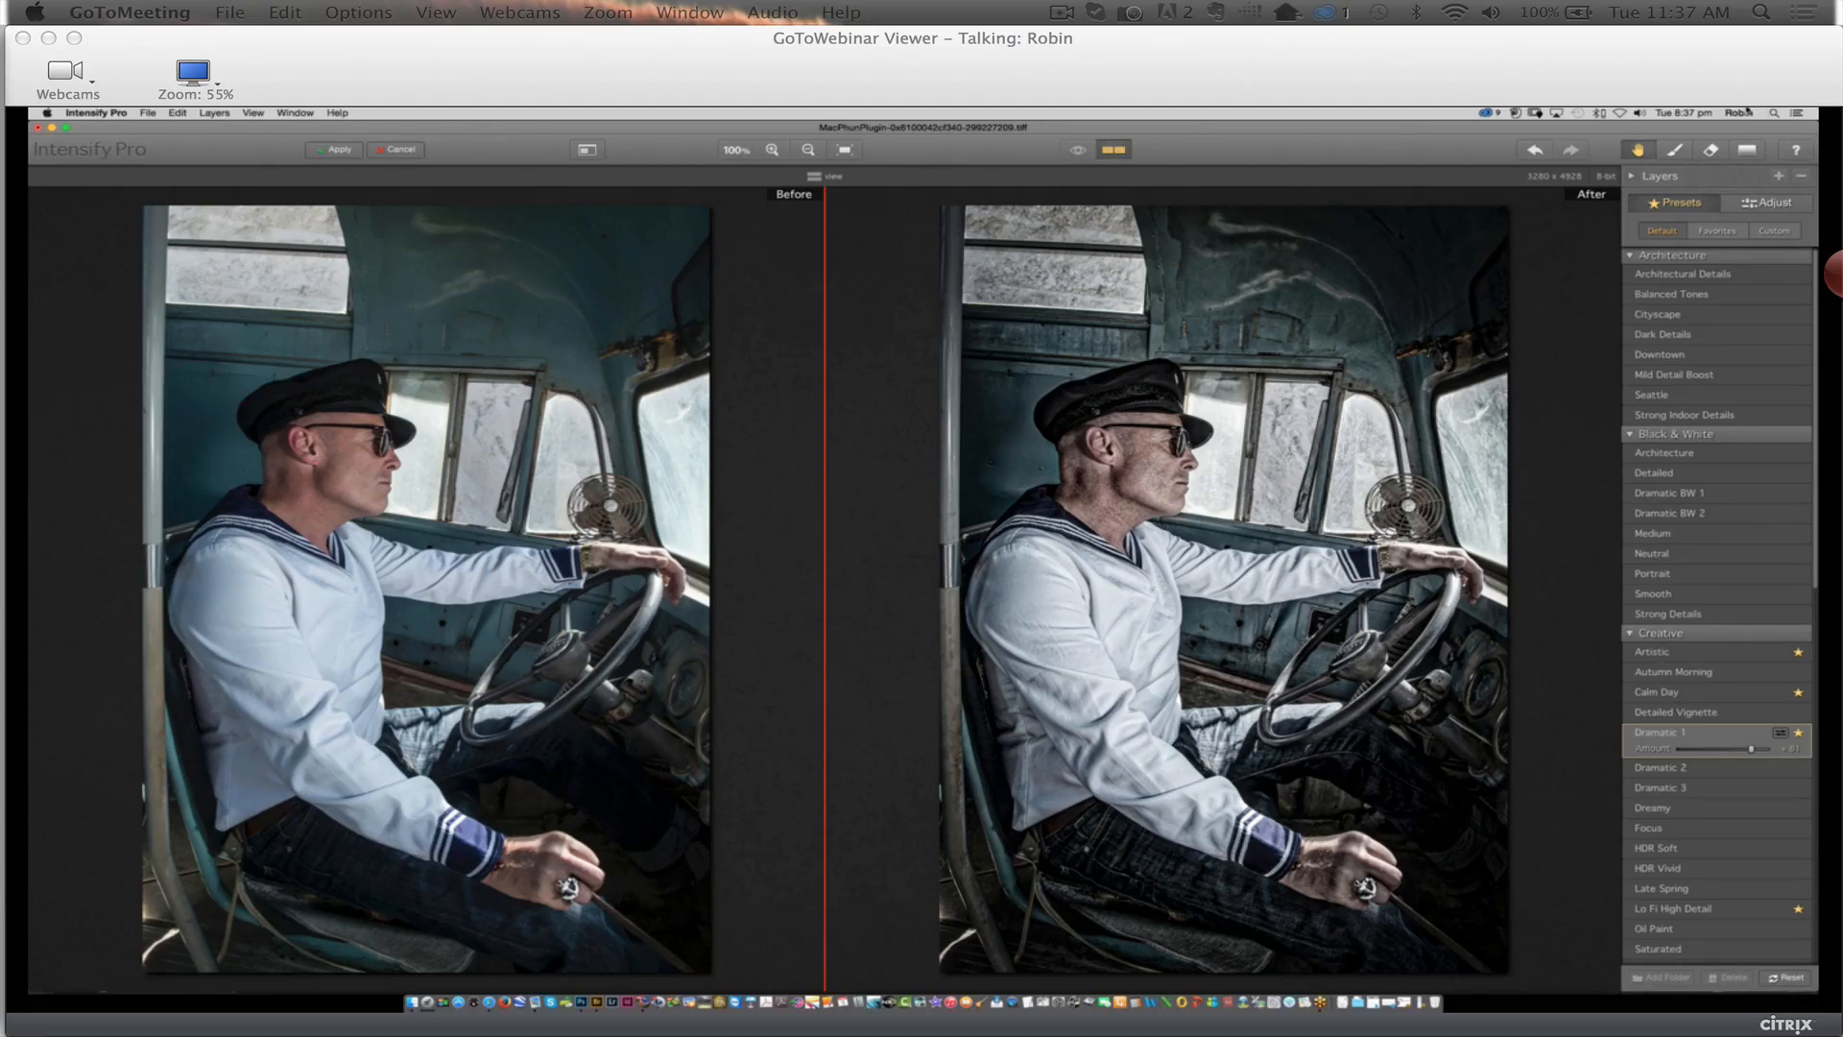
Show the adjustment controls and the layers list, and add a new layer above the Dramatic 1 layer
{"action": "left_click", "coordinate": [1775, 202]}
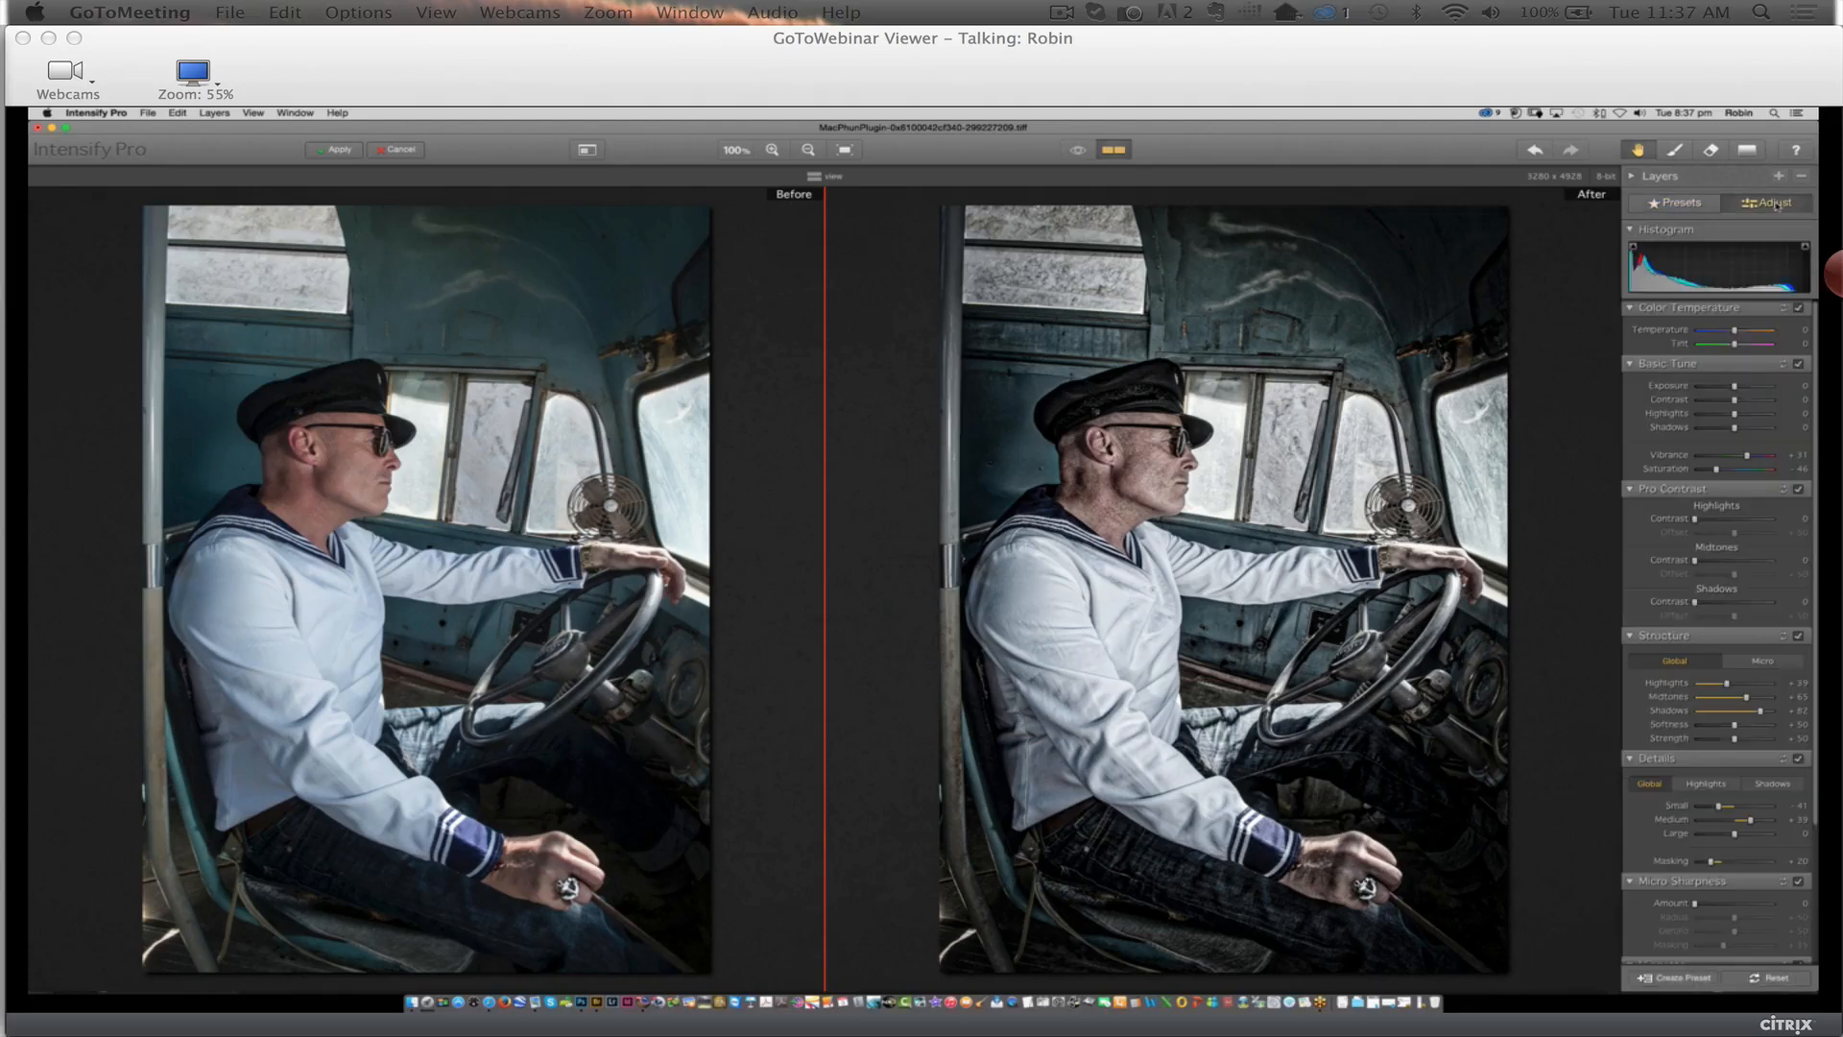
{"action": "left_click", "coordinate": [1631, 176]}
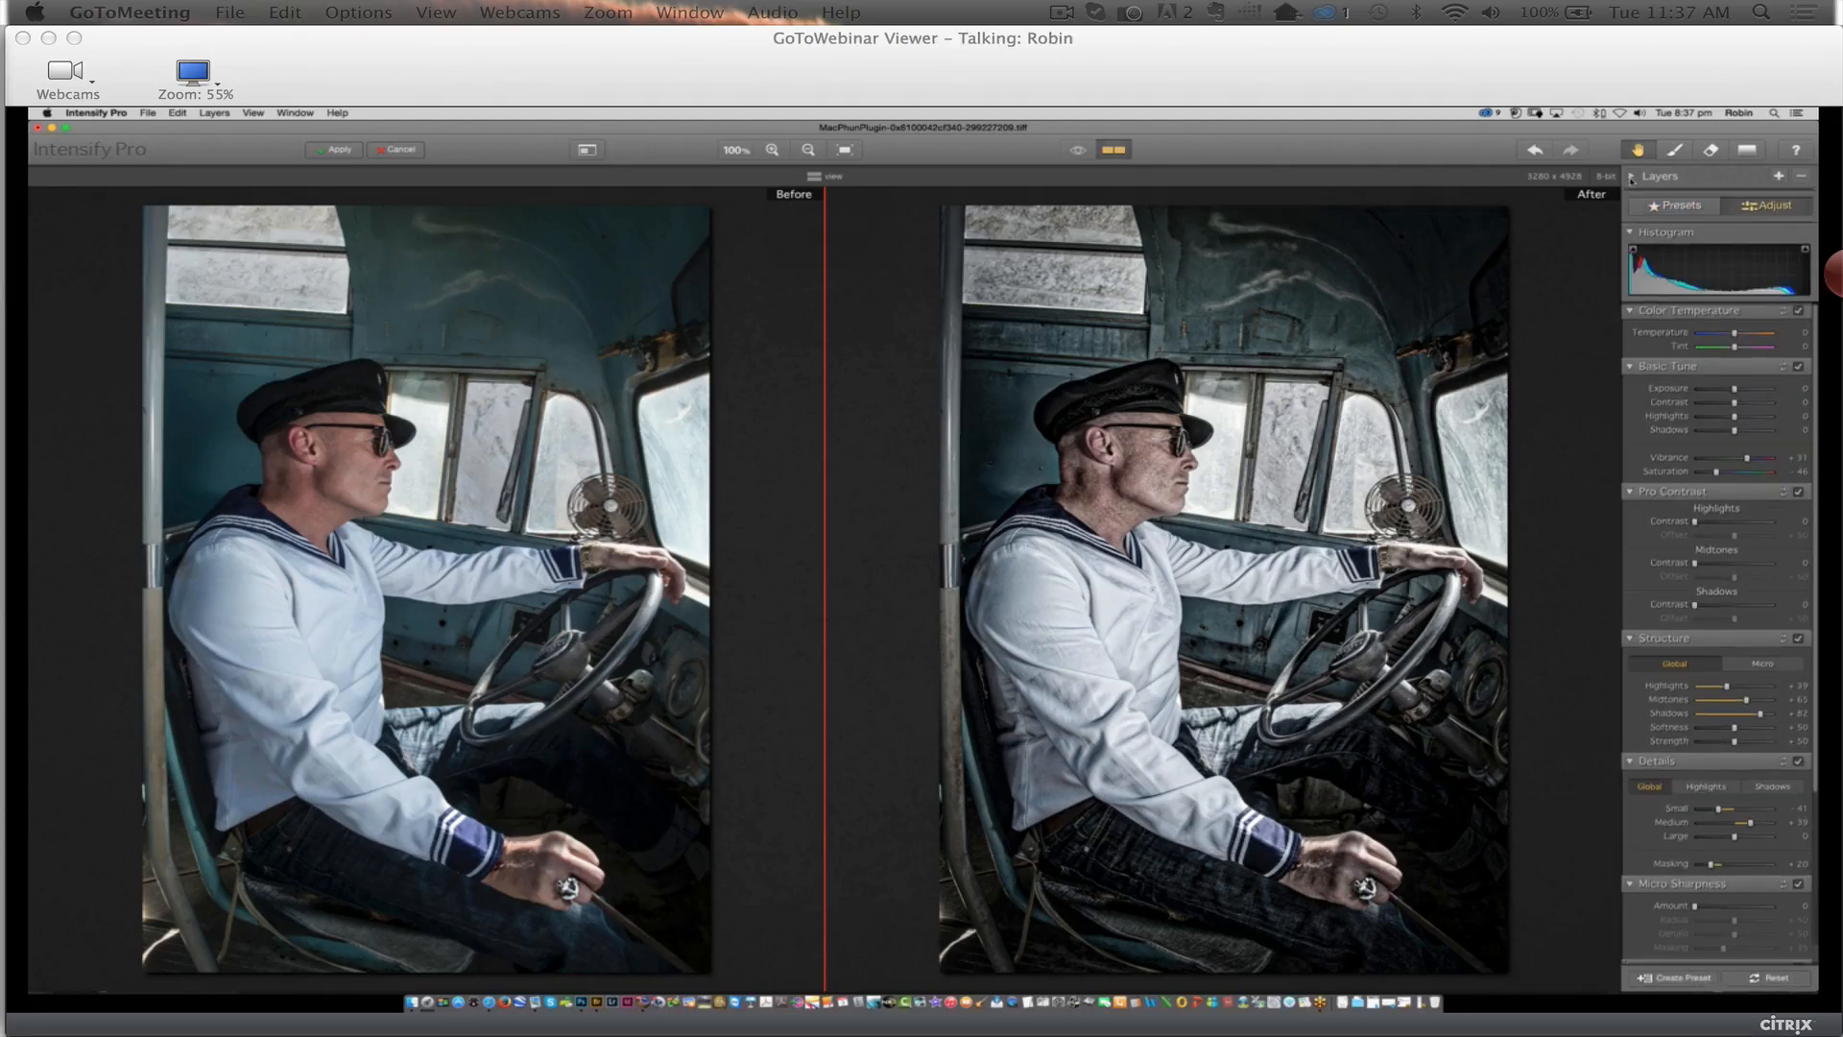
{"action": "left_click", "coordinate": [1778, 177]}
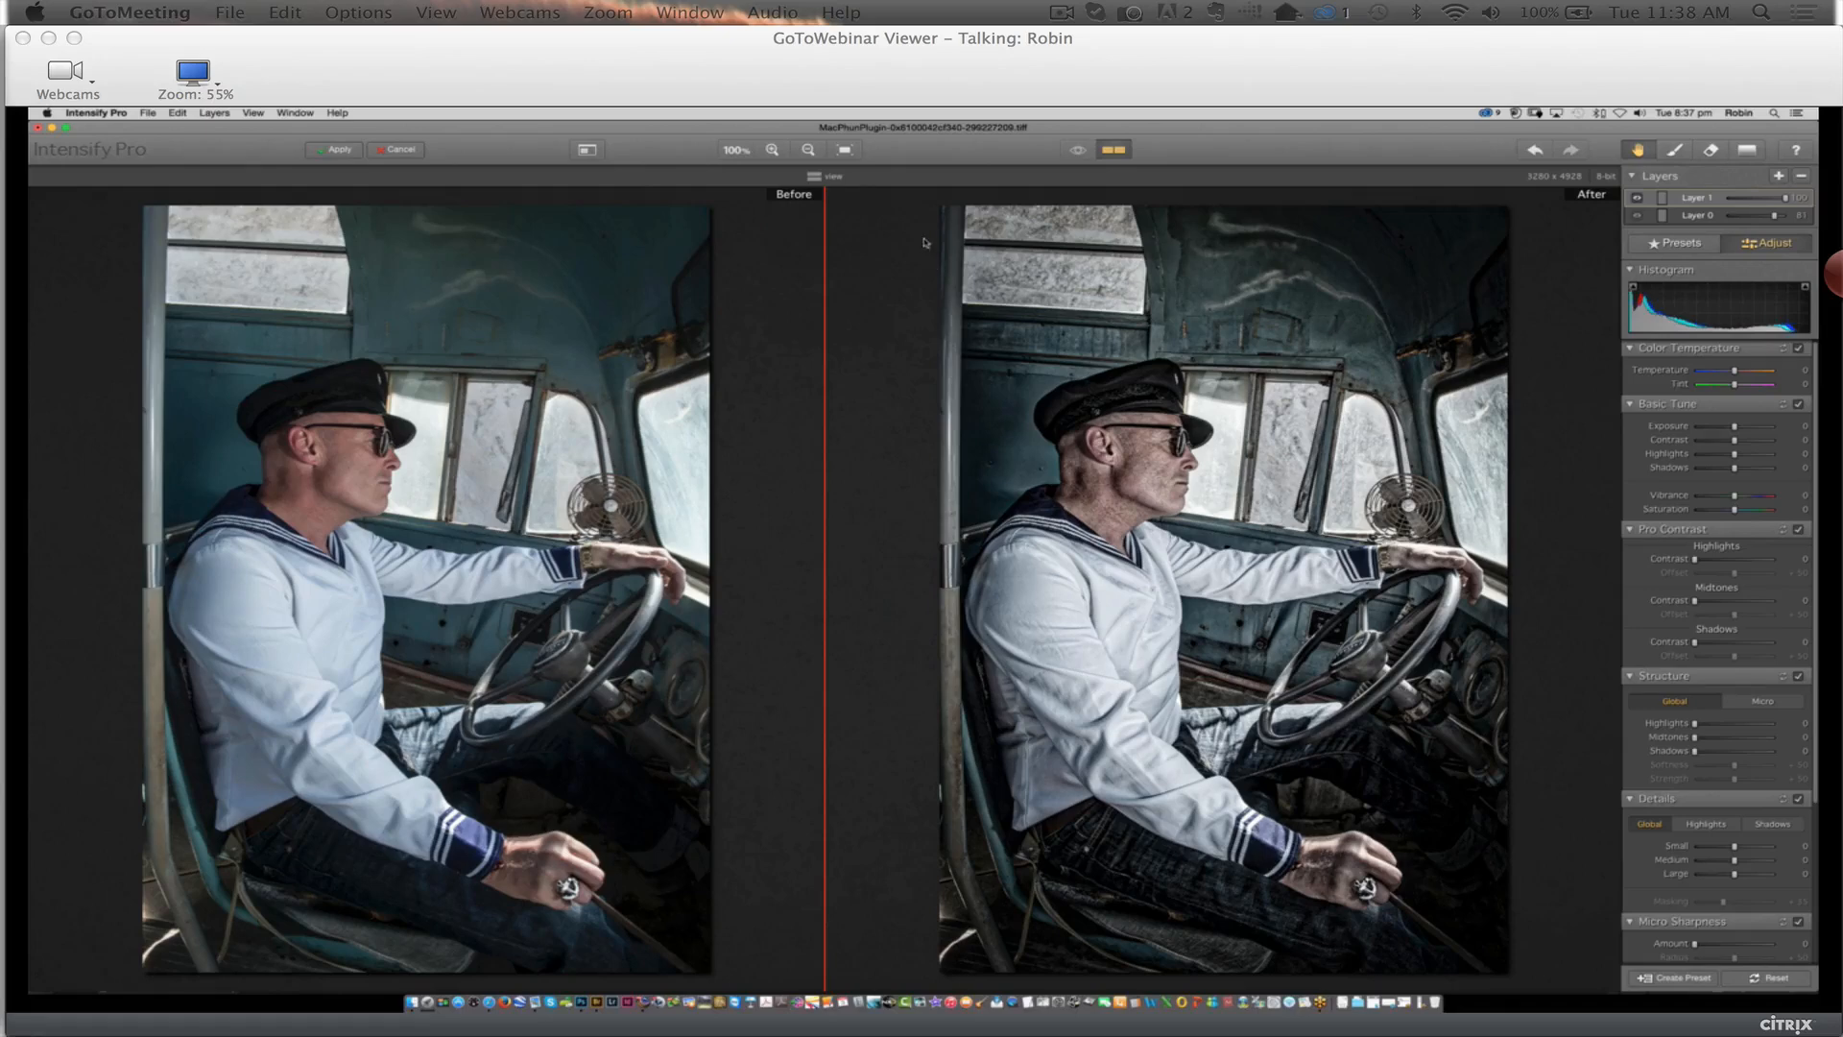
Place a gradient mask across the upper part of the cab, lower its Exposure to about -58, and apply the mask
{"action": "left_click", "coordinate": [1748, 151]}
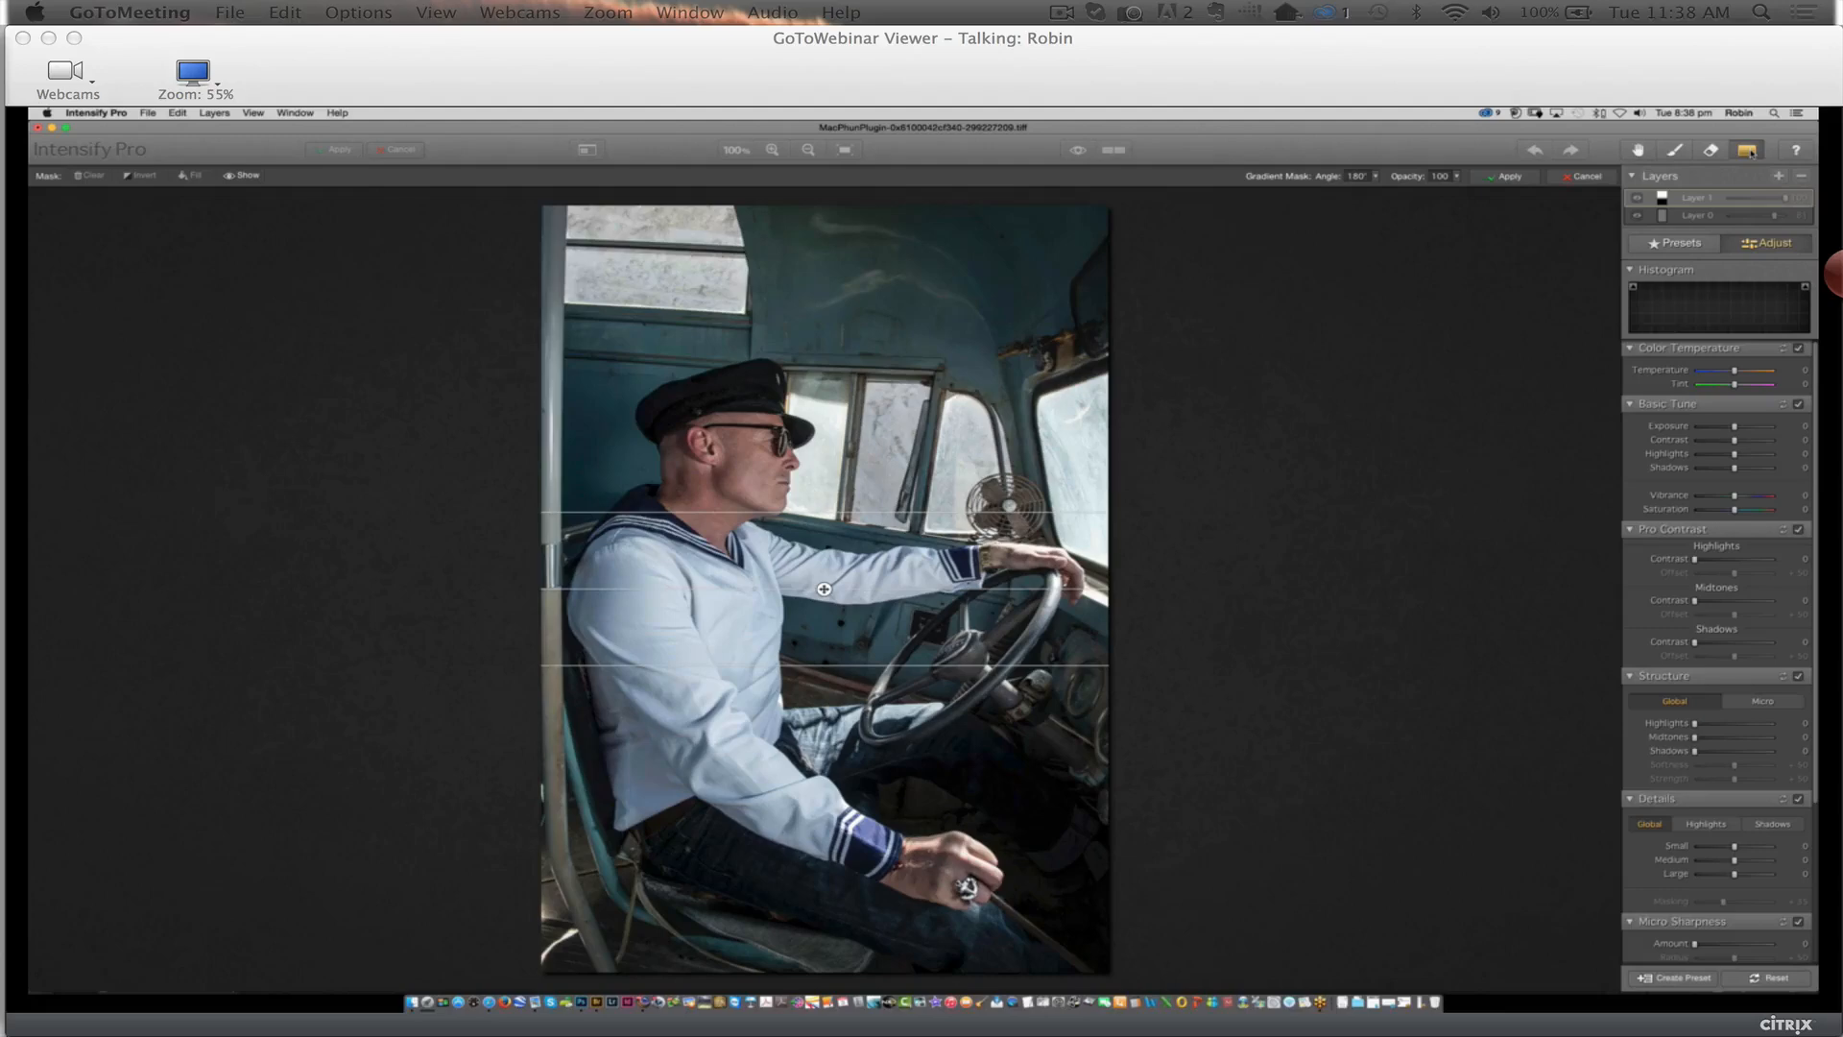
{"action": "left_click_drag", "start_coordinate": [824, 587], "coordinate": [809, 283]}
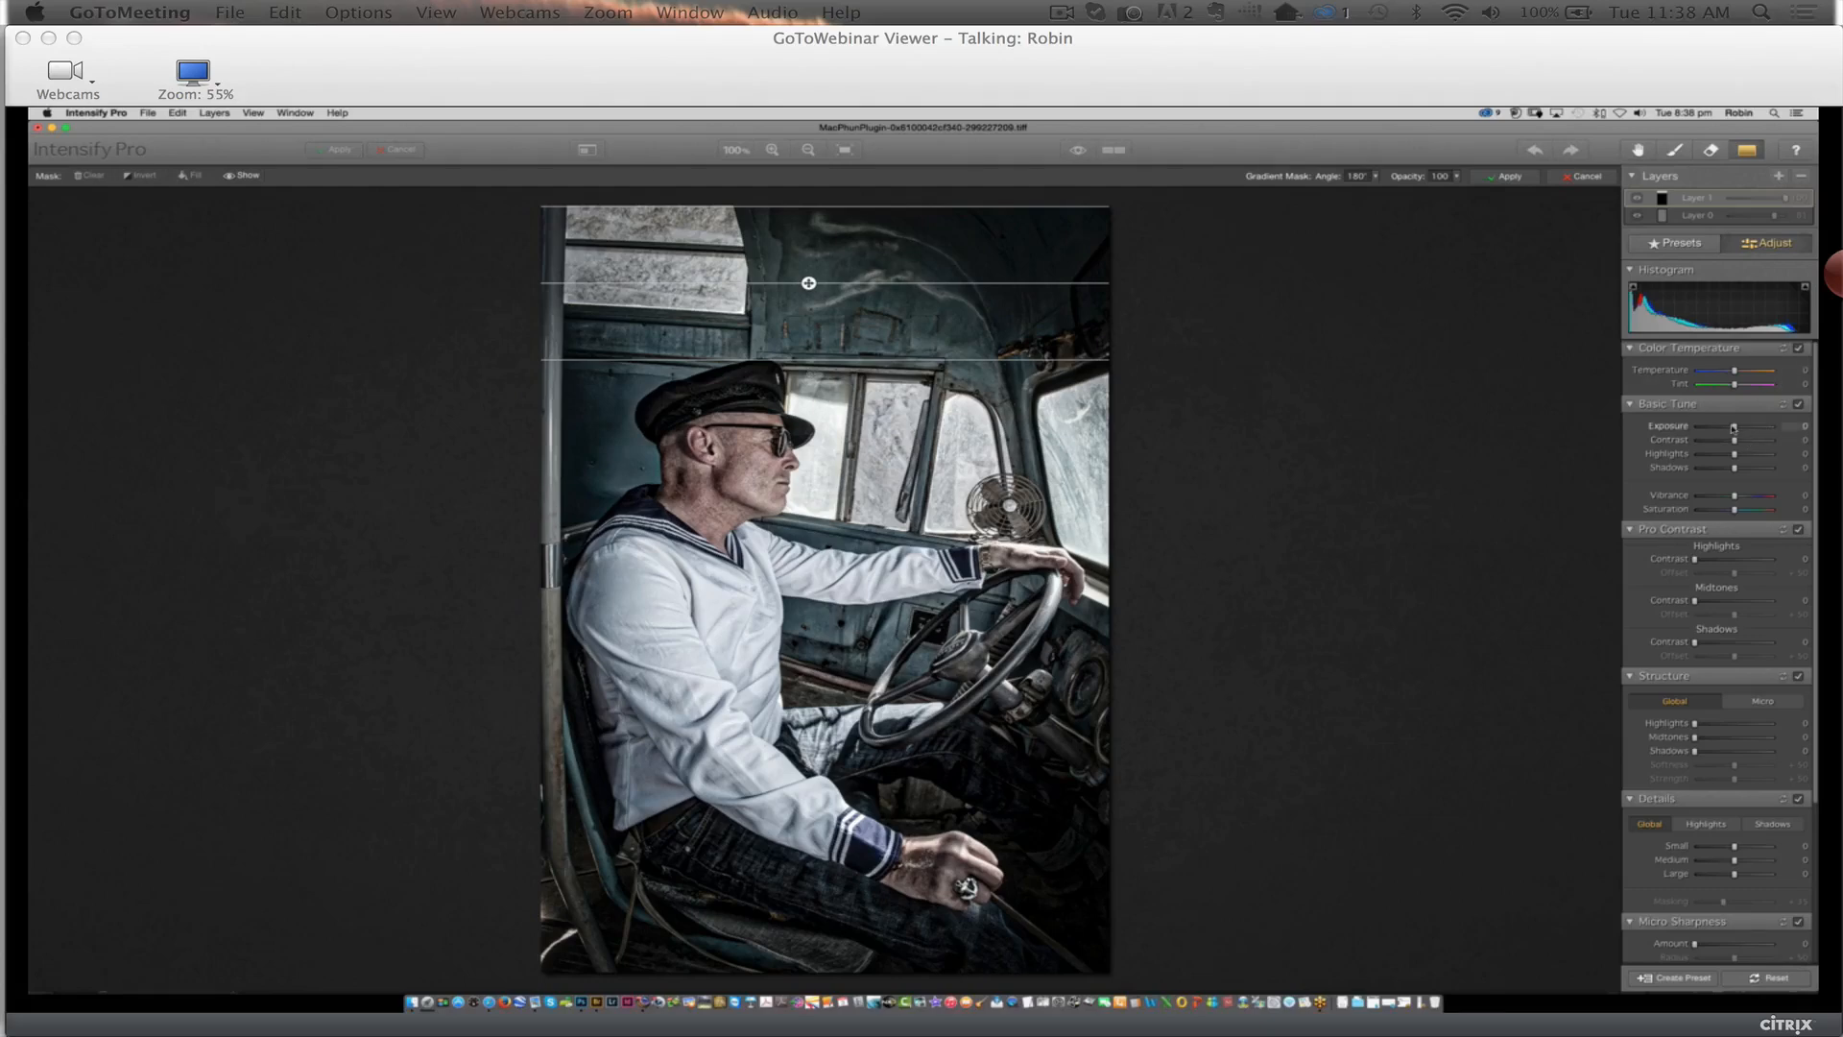
{"action": "left_click_drag", "start_coordinate": [1733, 427], "coordinate": [1712, 430]}
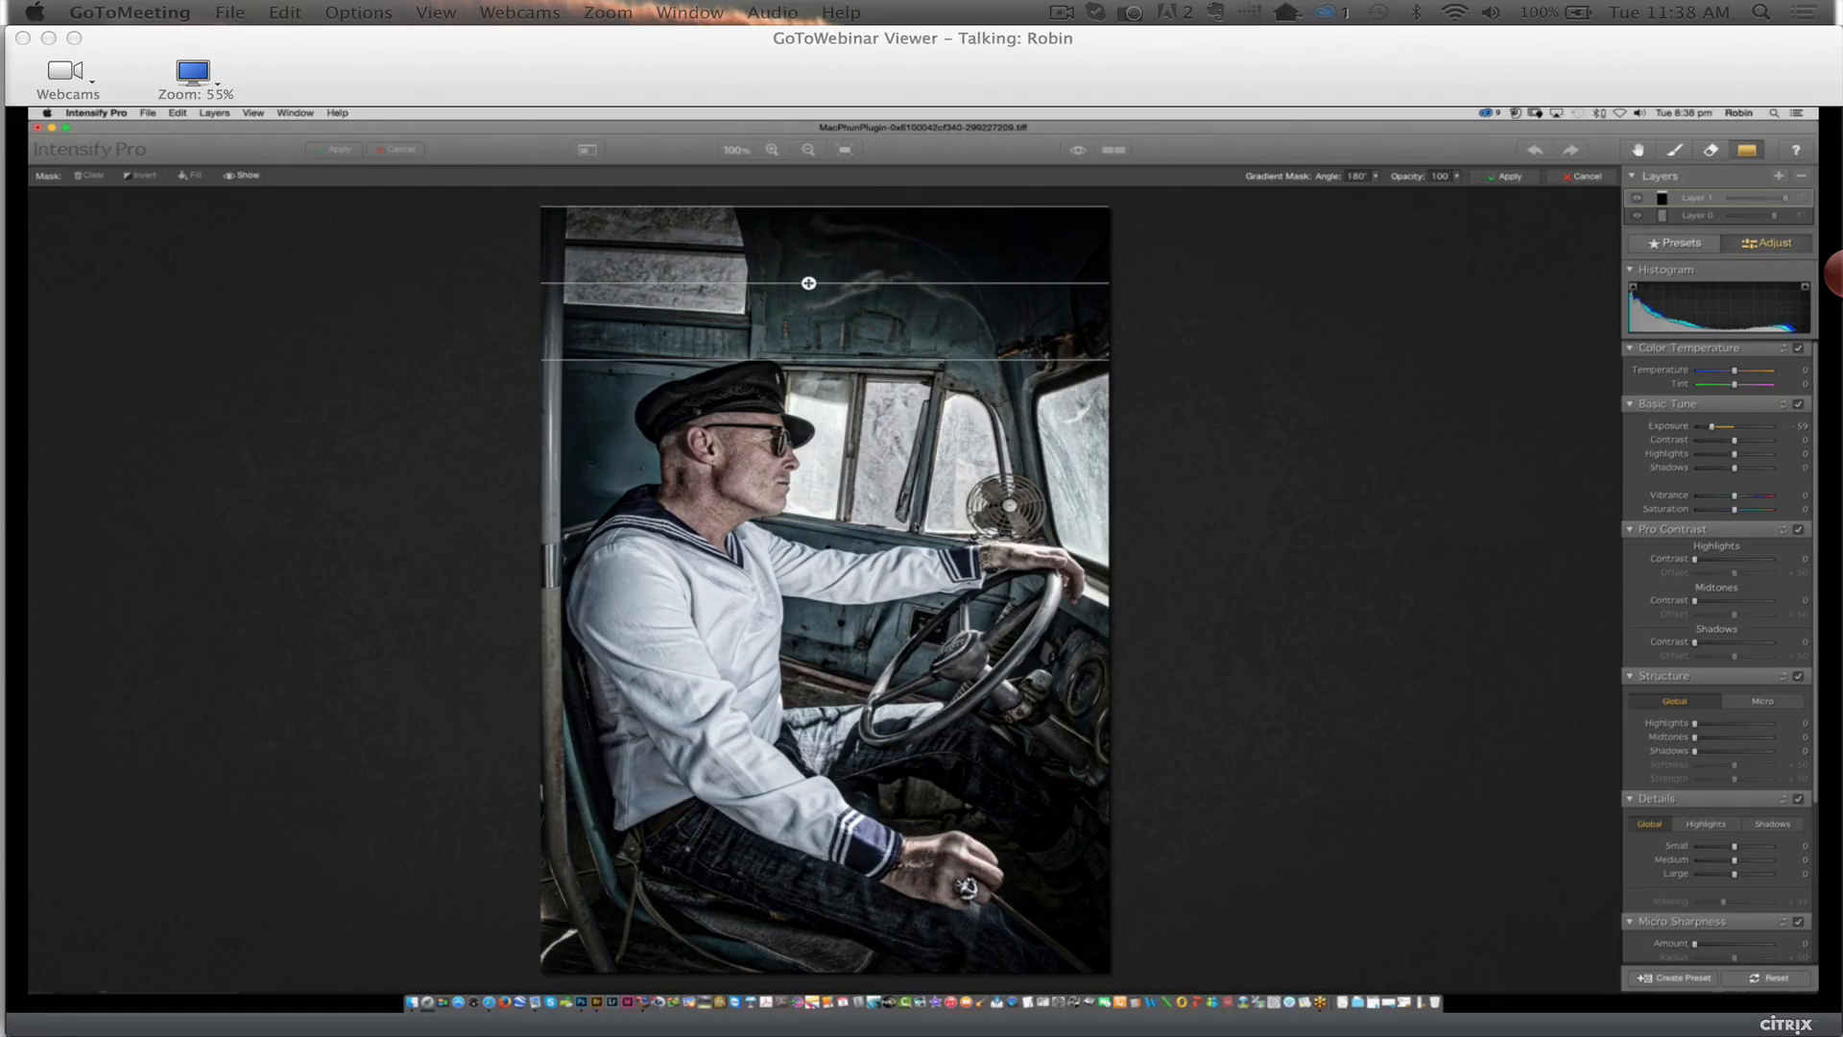
{"action": "left_click", "coordinate": [1485, 178]}
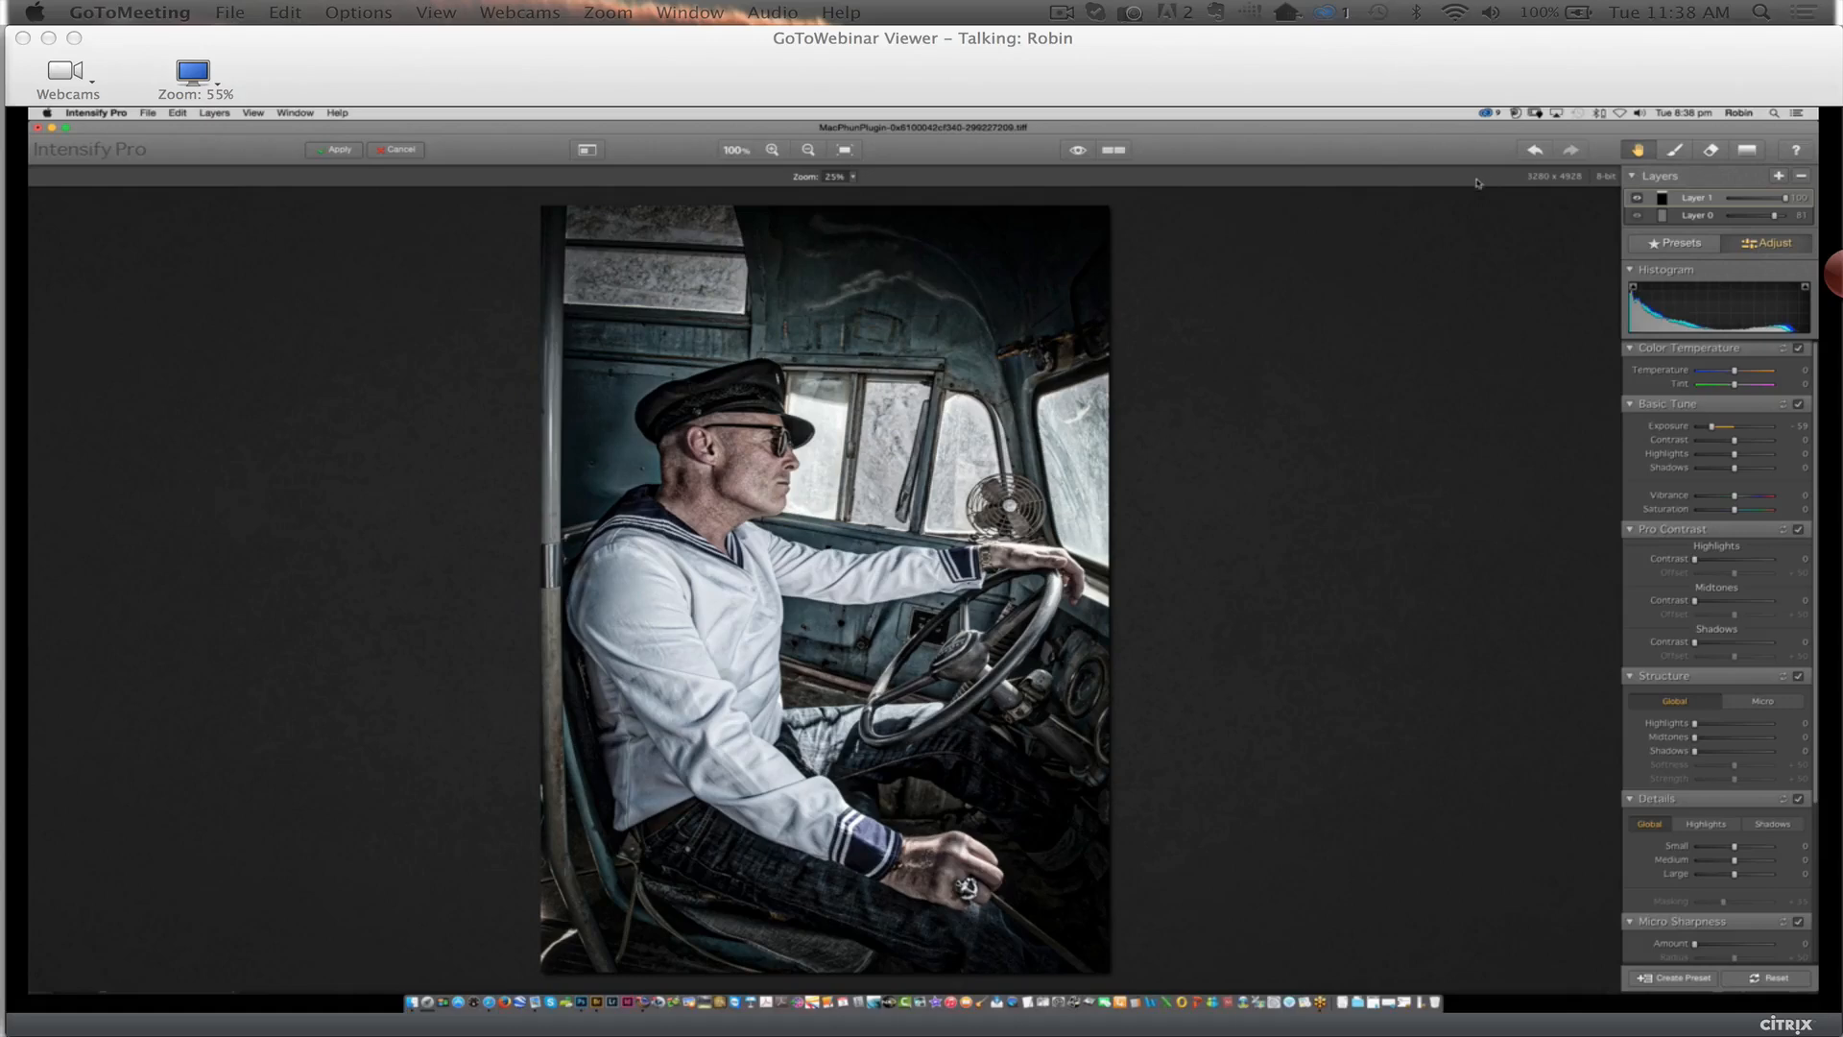
Add a new layer, raise its Shadows to about 41, paint it over the driver's jeans and lower cab, and compare before and after
{"action": "left_click", "coordinate": [1779, 177]}
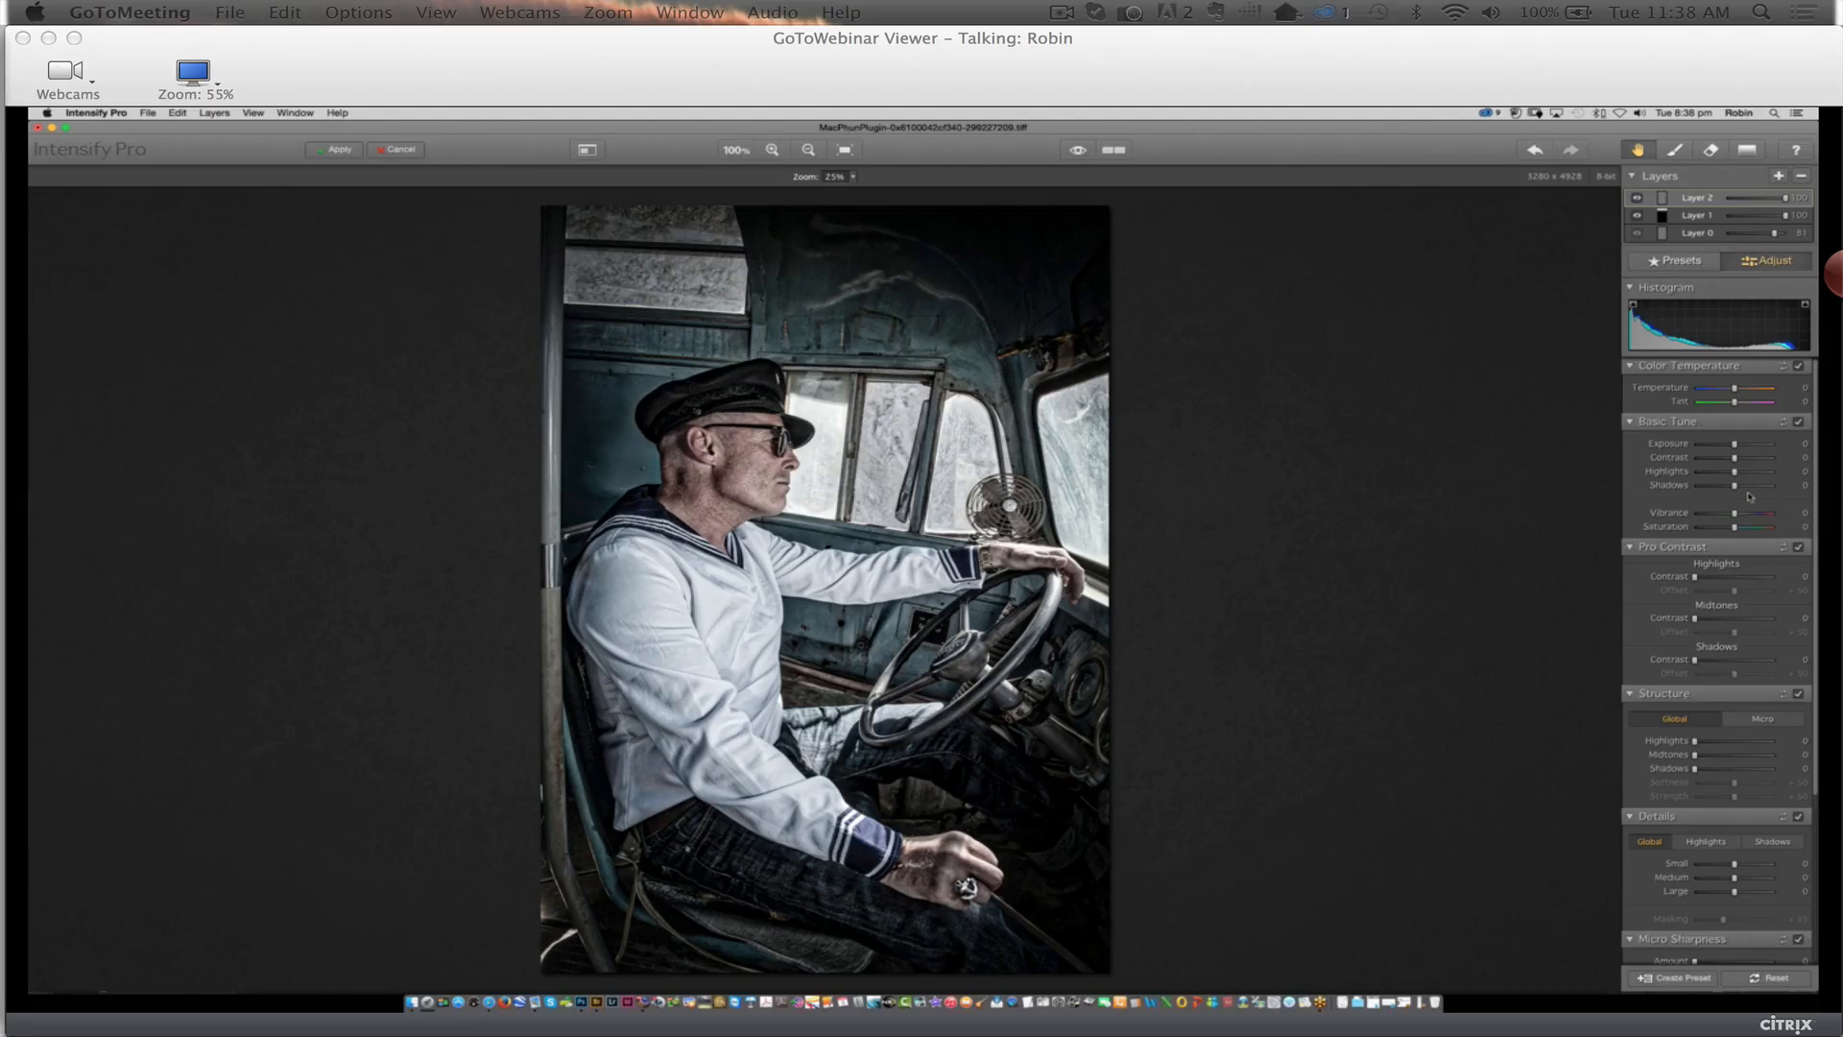
{"action": "left_click_drag", "start_coordinate": [1736, 489], "coordinate": [1750, 488]}
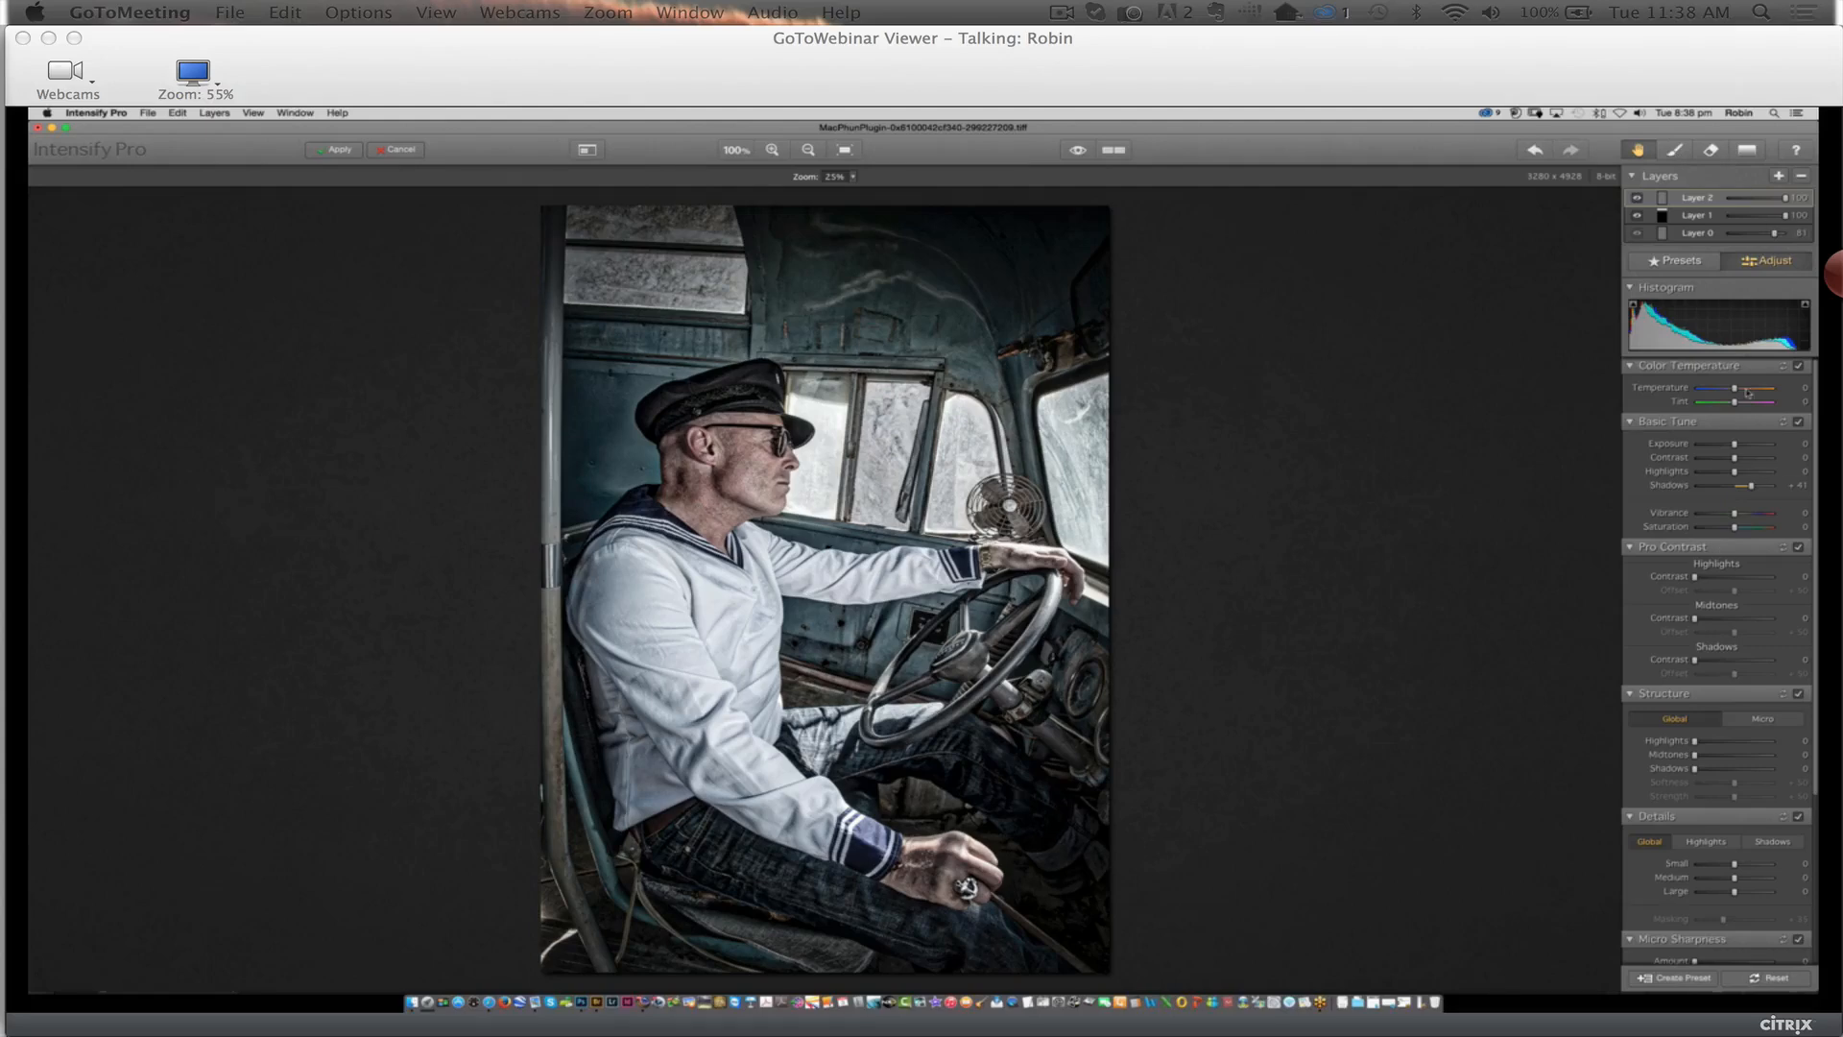
{"action": "left_click", "coordinate": [1675, 151]}
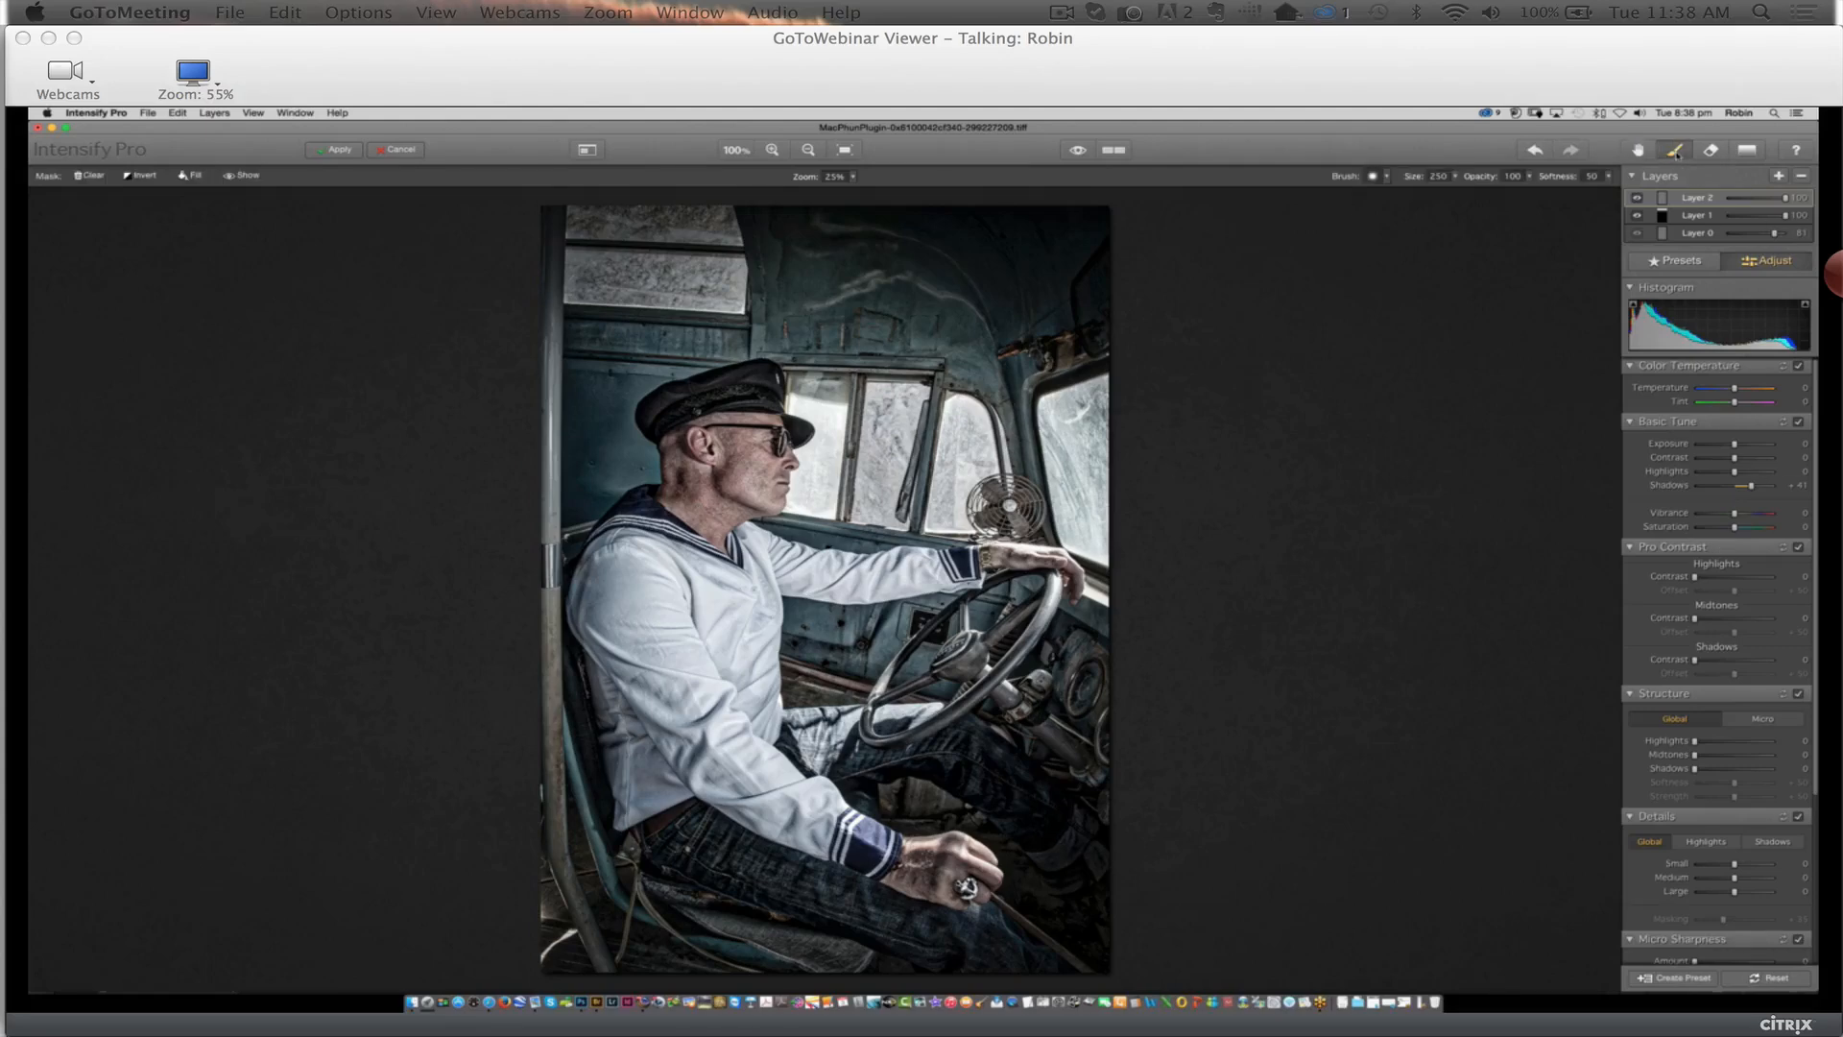
{"action": "mouse_move", "coordinate": [1008, 890]}
{"action": "left_mouse_down"}
{"action": "mouse_move", "coordinate": [1038, 814]}
{"action": "mouse_move", "coordinate": [1052, 874]}
{"action": "mouse_move", "coordinate": [1078, 875]}
{"action": "mouse_move", "coordinate": [1044, 834]}
{"action": "mouse_move", "coordinate": [981, 831]}
{"action": "mouse_move", "coordinate": [844, 884]}
{"action": "left_mouse_up"}
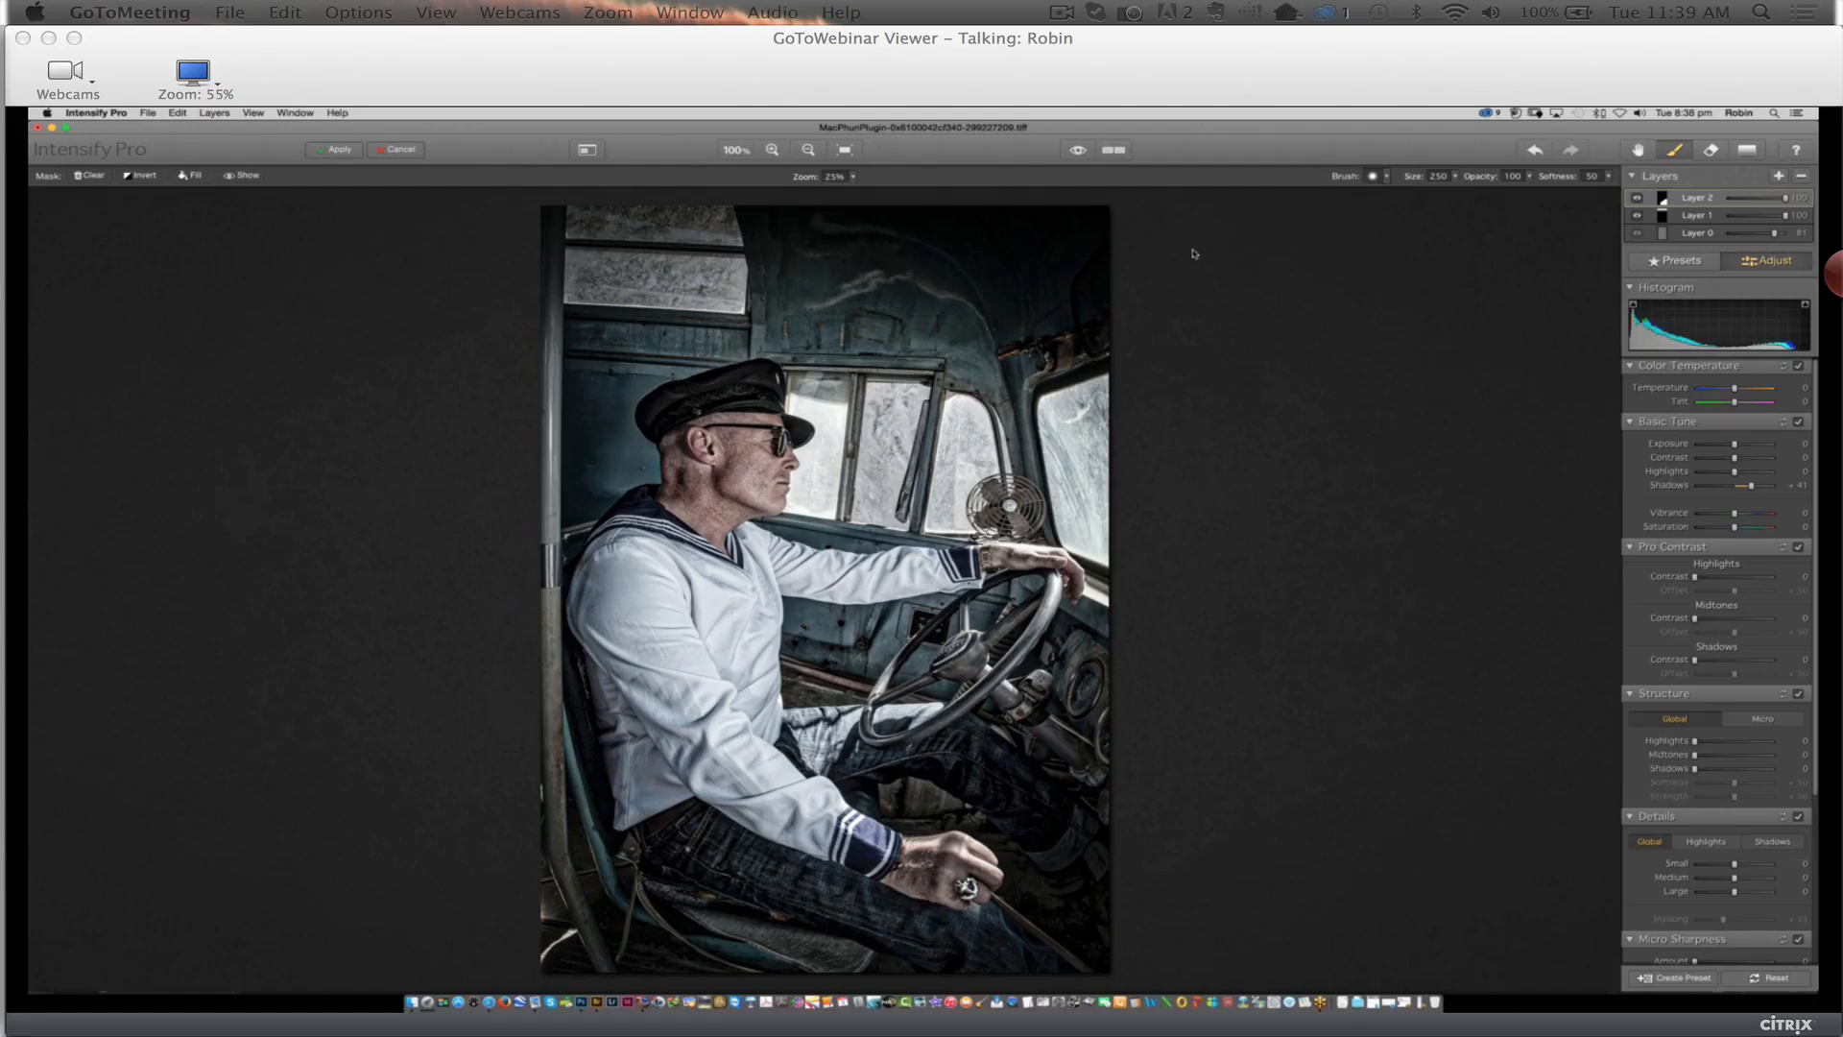
{"action": "left_click", "coordinate": [1114, 150]}
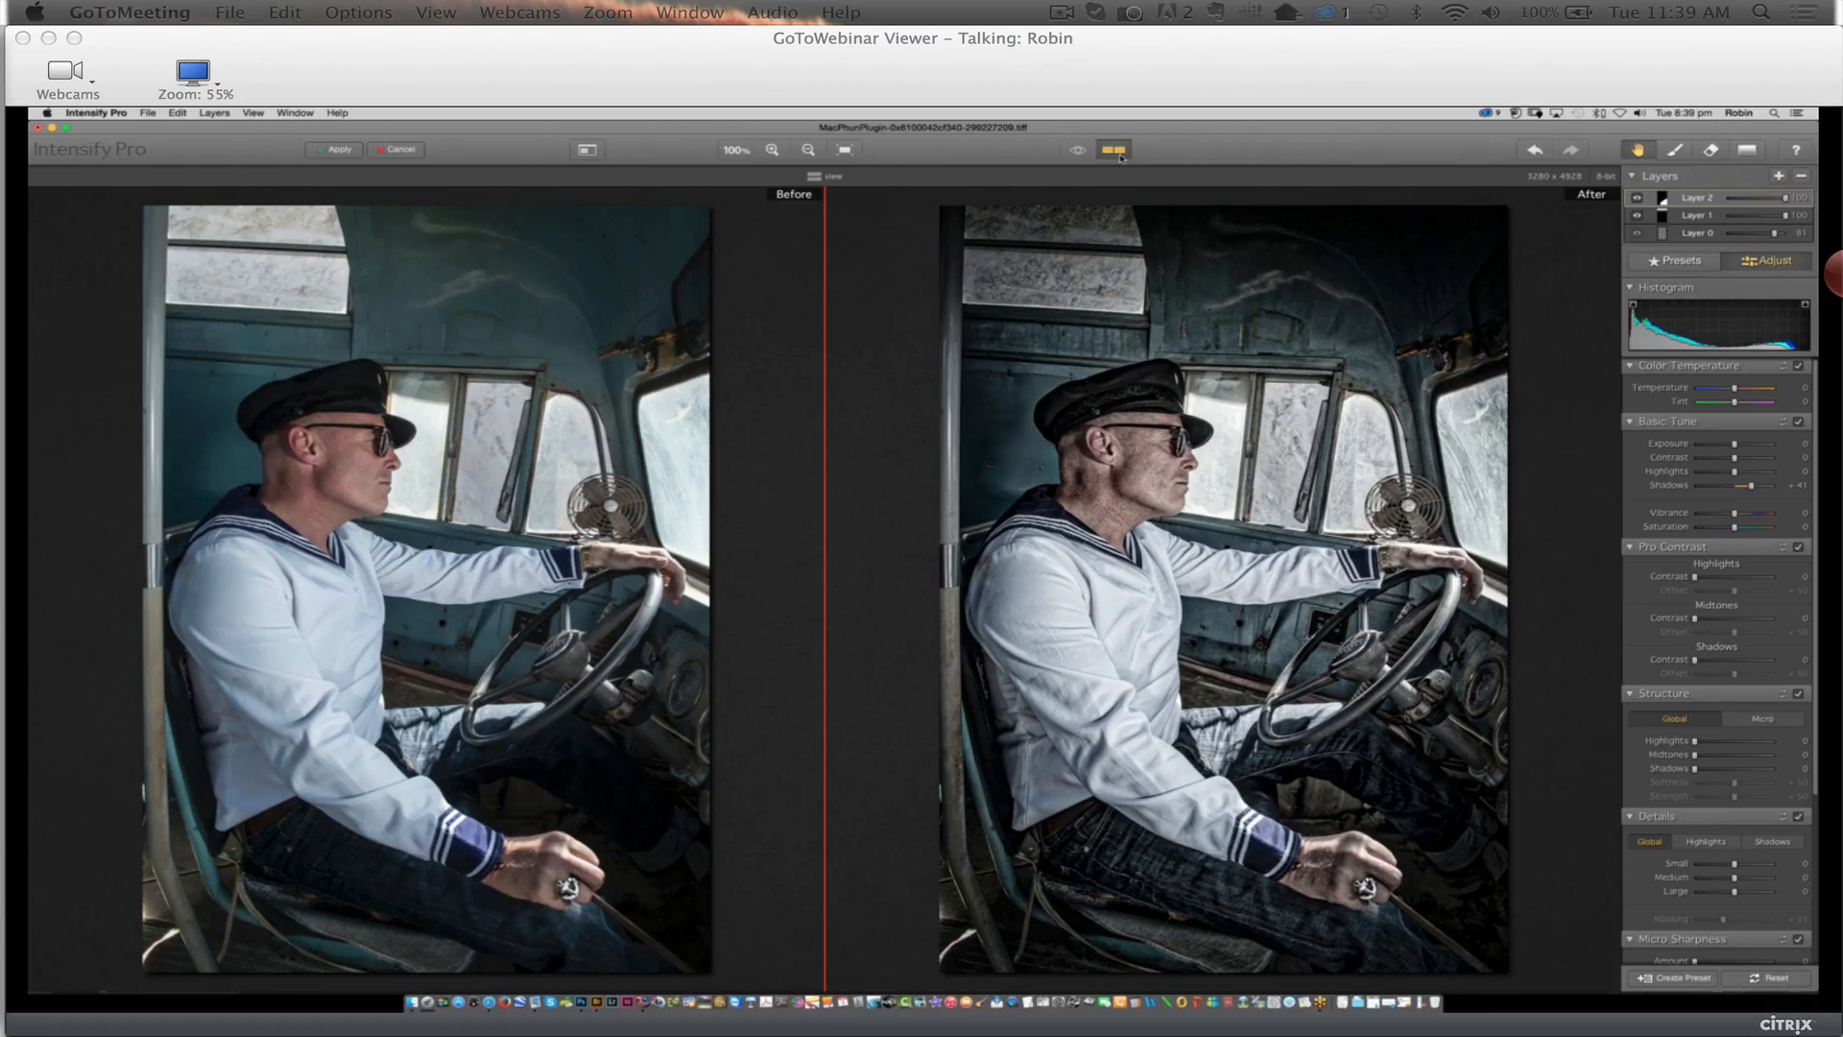
Cancel the Intensify Pro edits and close the driver photo in Photoshop without saving
{"action": "left_click", "coordinate": [412, 151]}
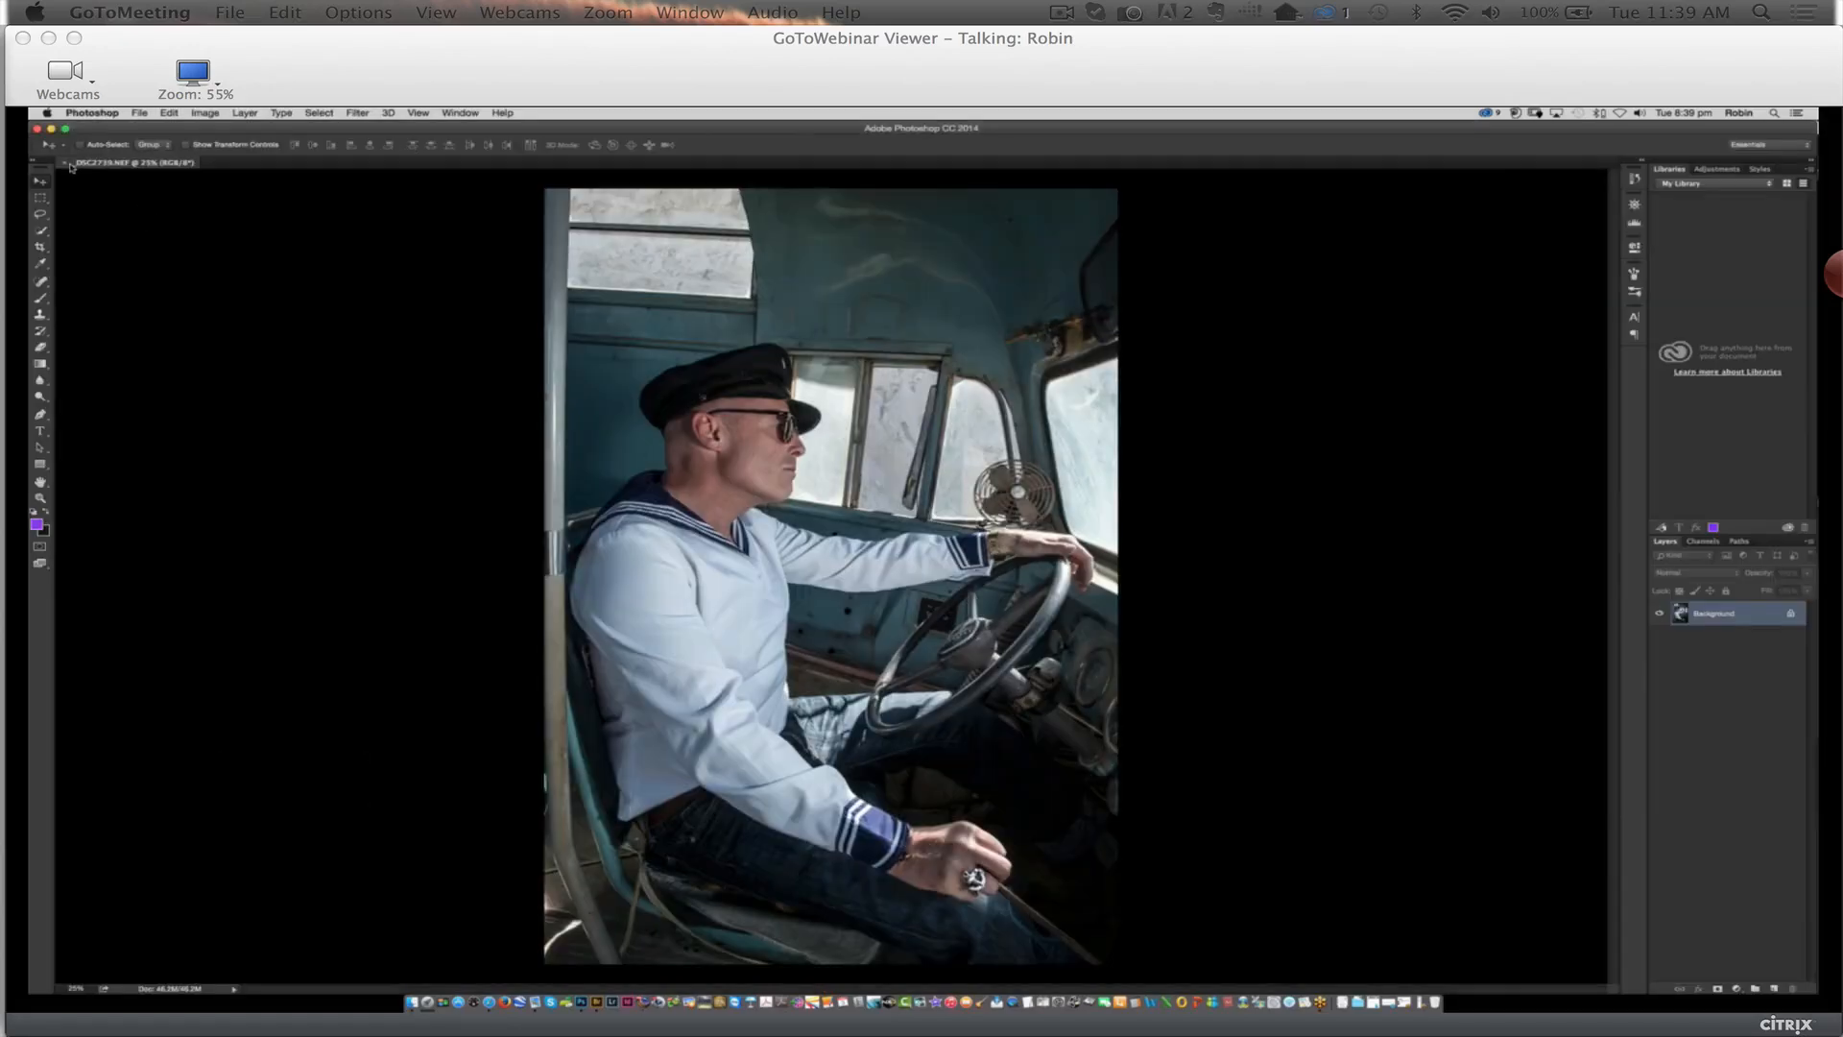
{"action": "left_click", "coordinate": [64, 163]}
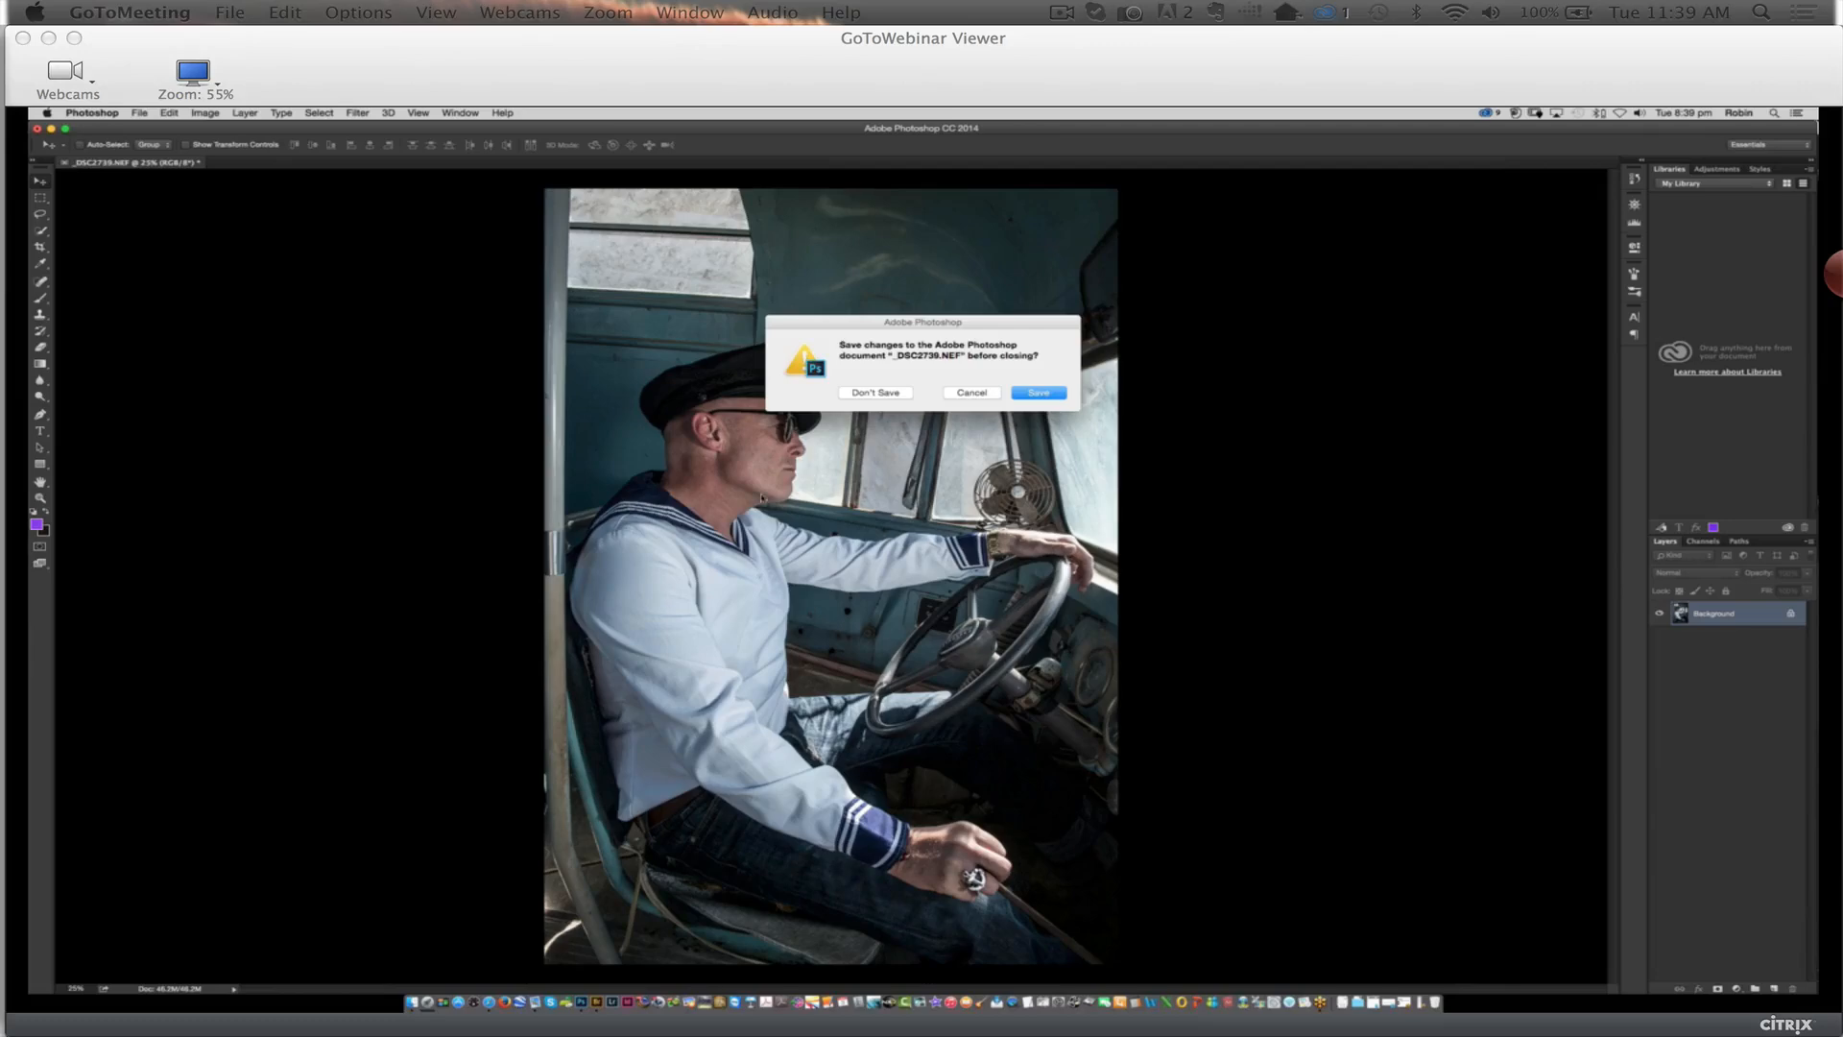
{"action": "left_click", "coordinate": [895, 394]}
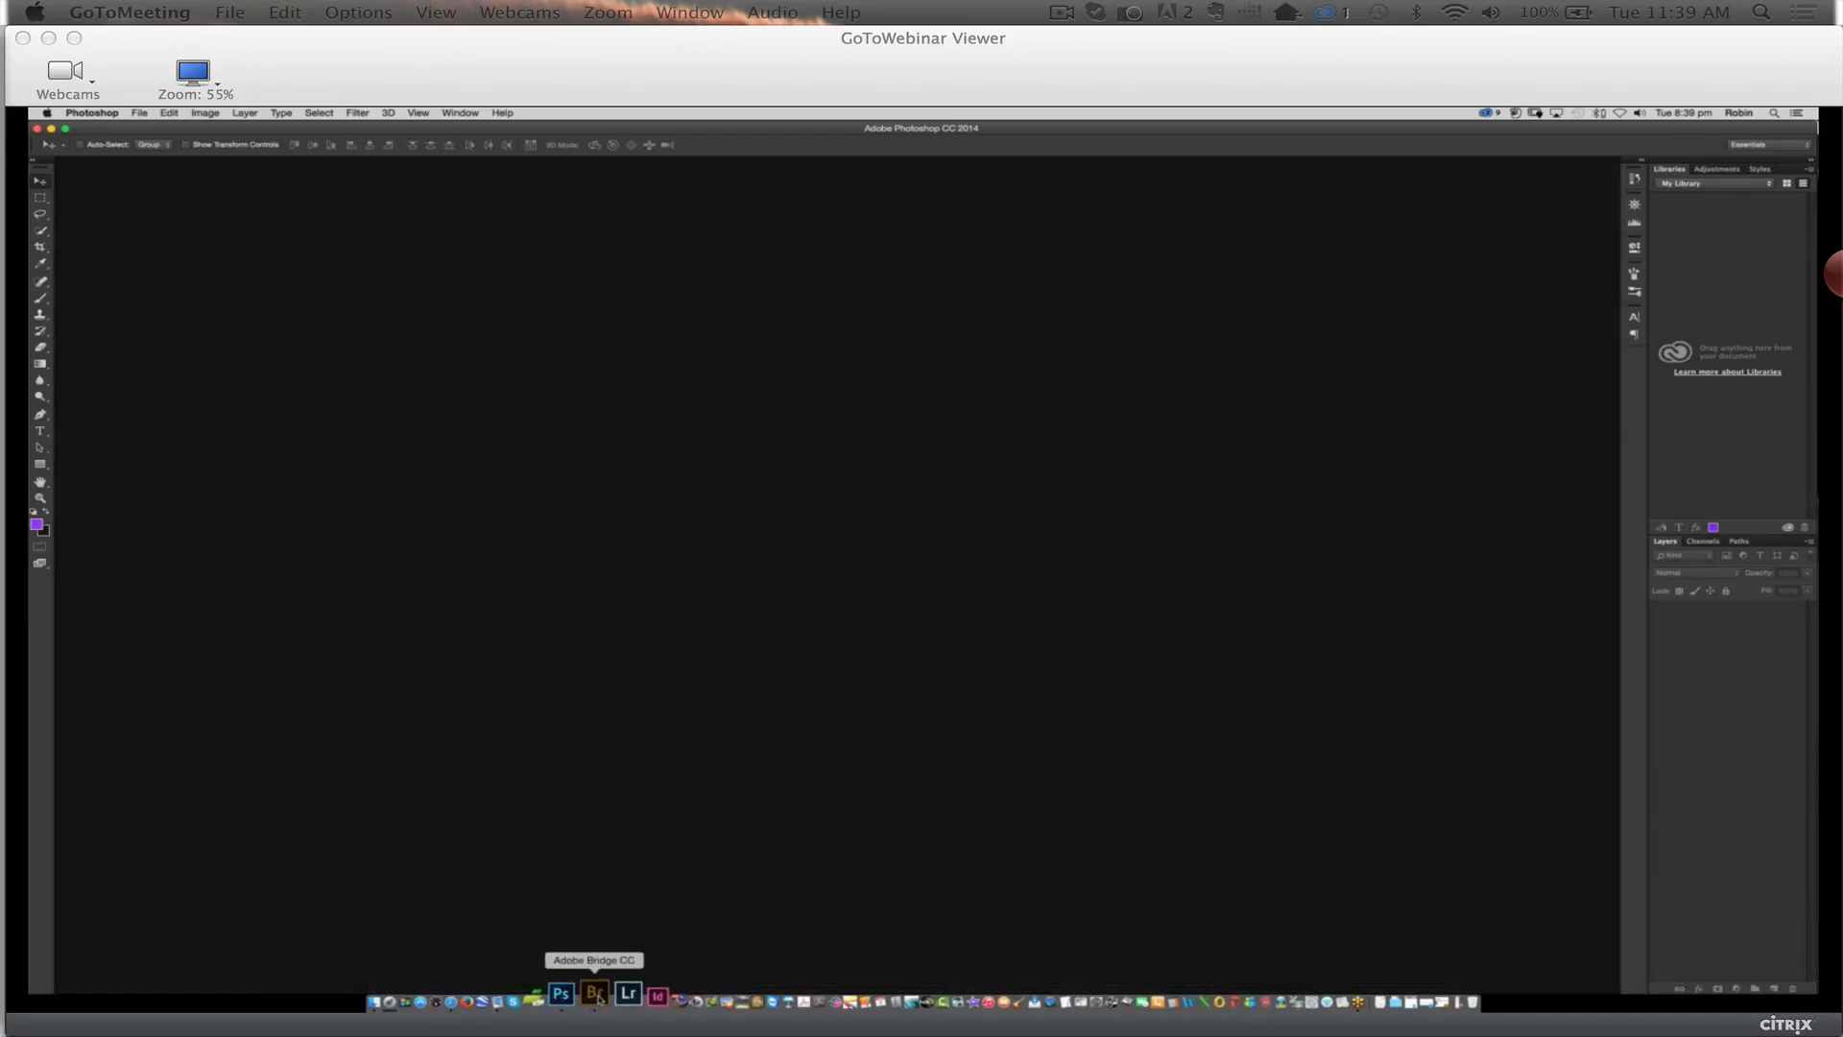
Switch to Bridge, open mod5.tif in Photoshop and fit it to the screen
{"action": "left_click", "coordinate": [594, 995]}
{"action": "left_click", "coordinate": [903, 331]}
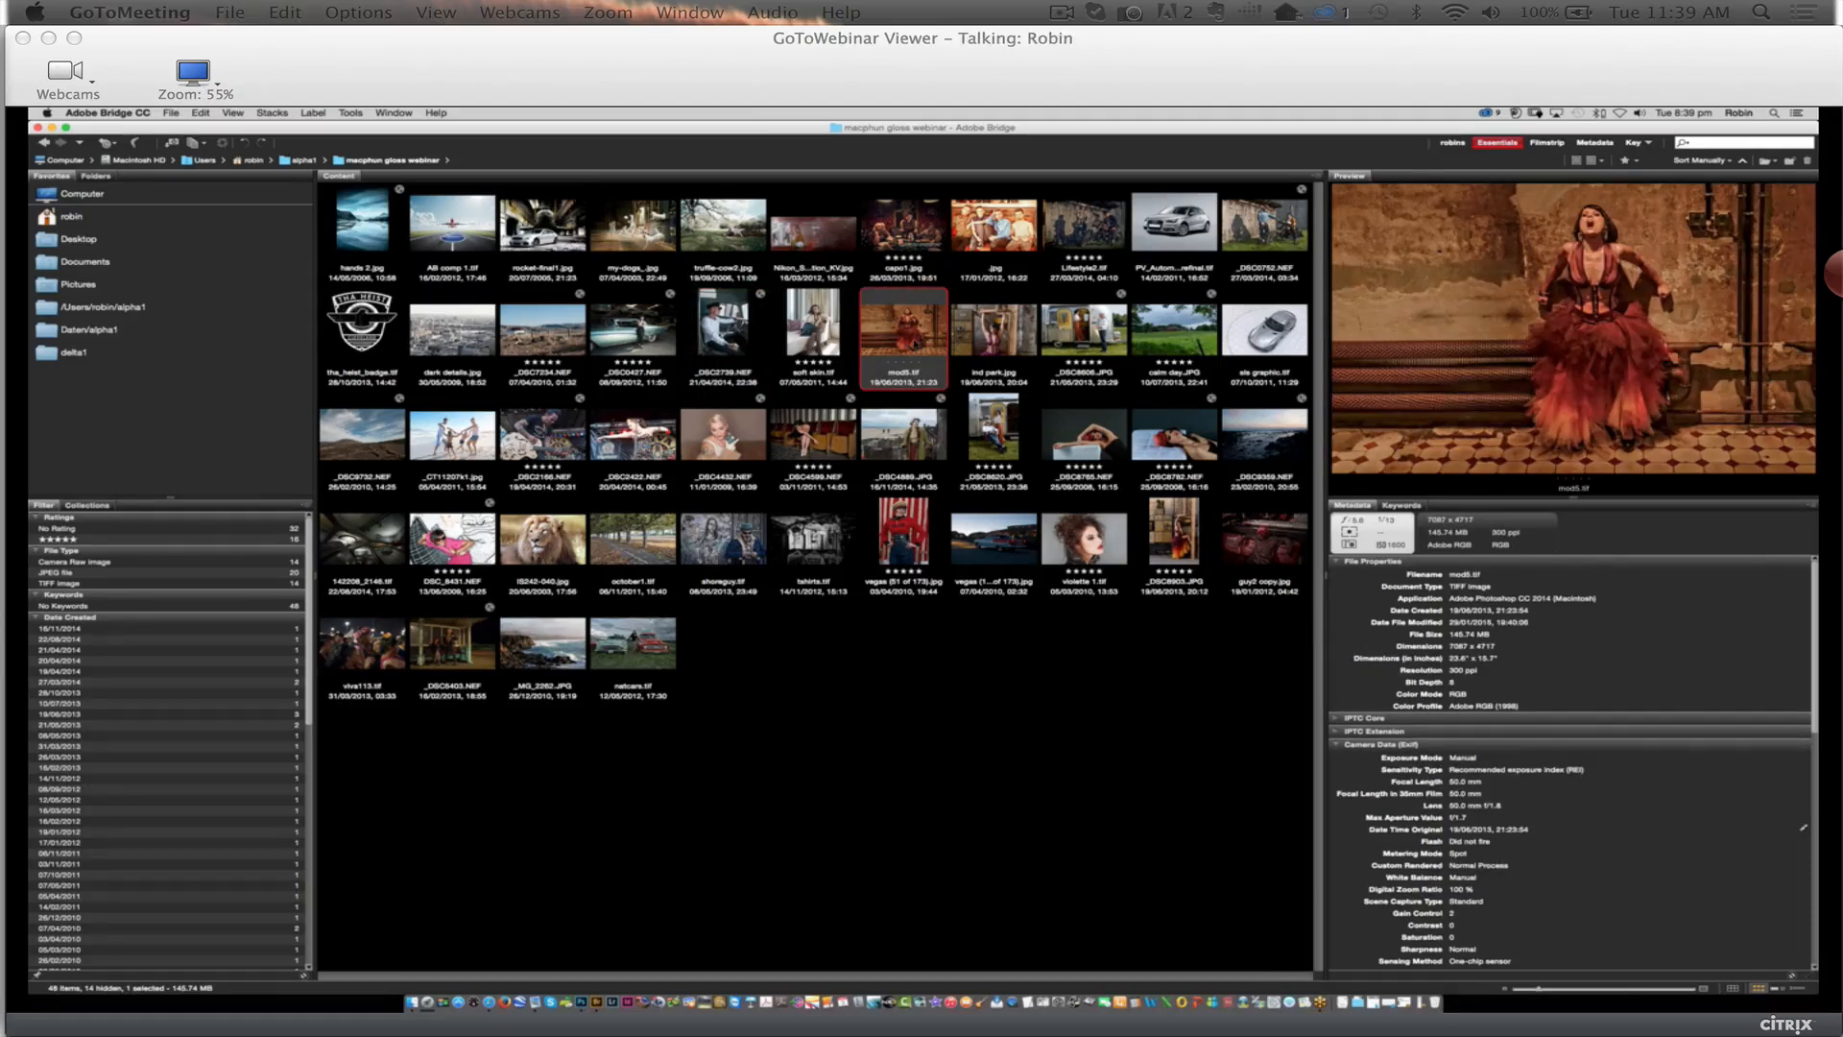
{"action": "double_click", "coordinate": [915, 343]}
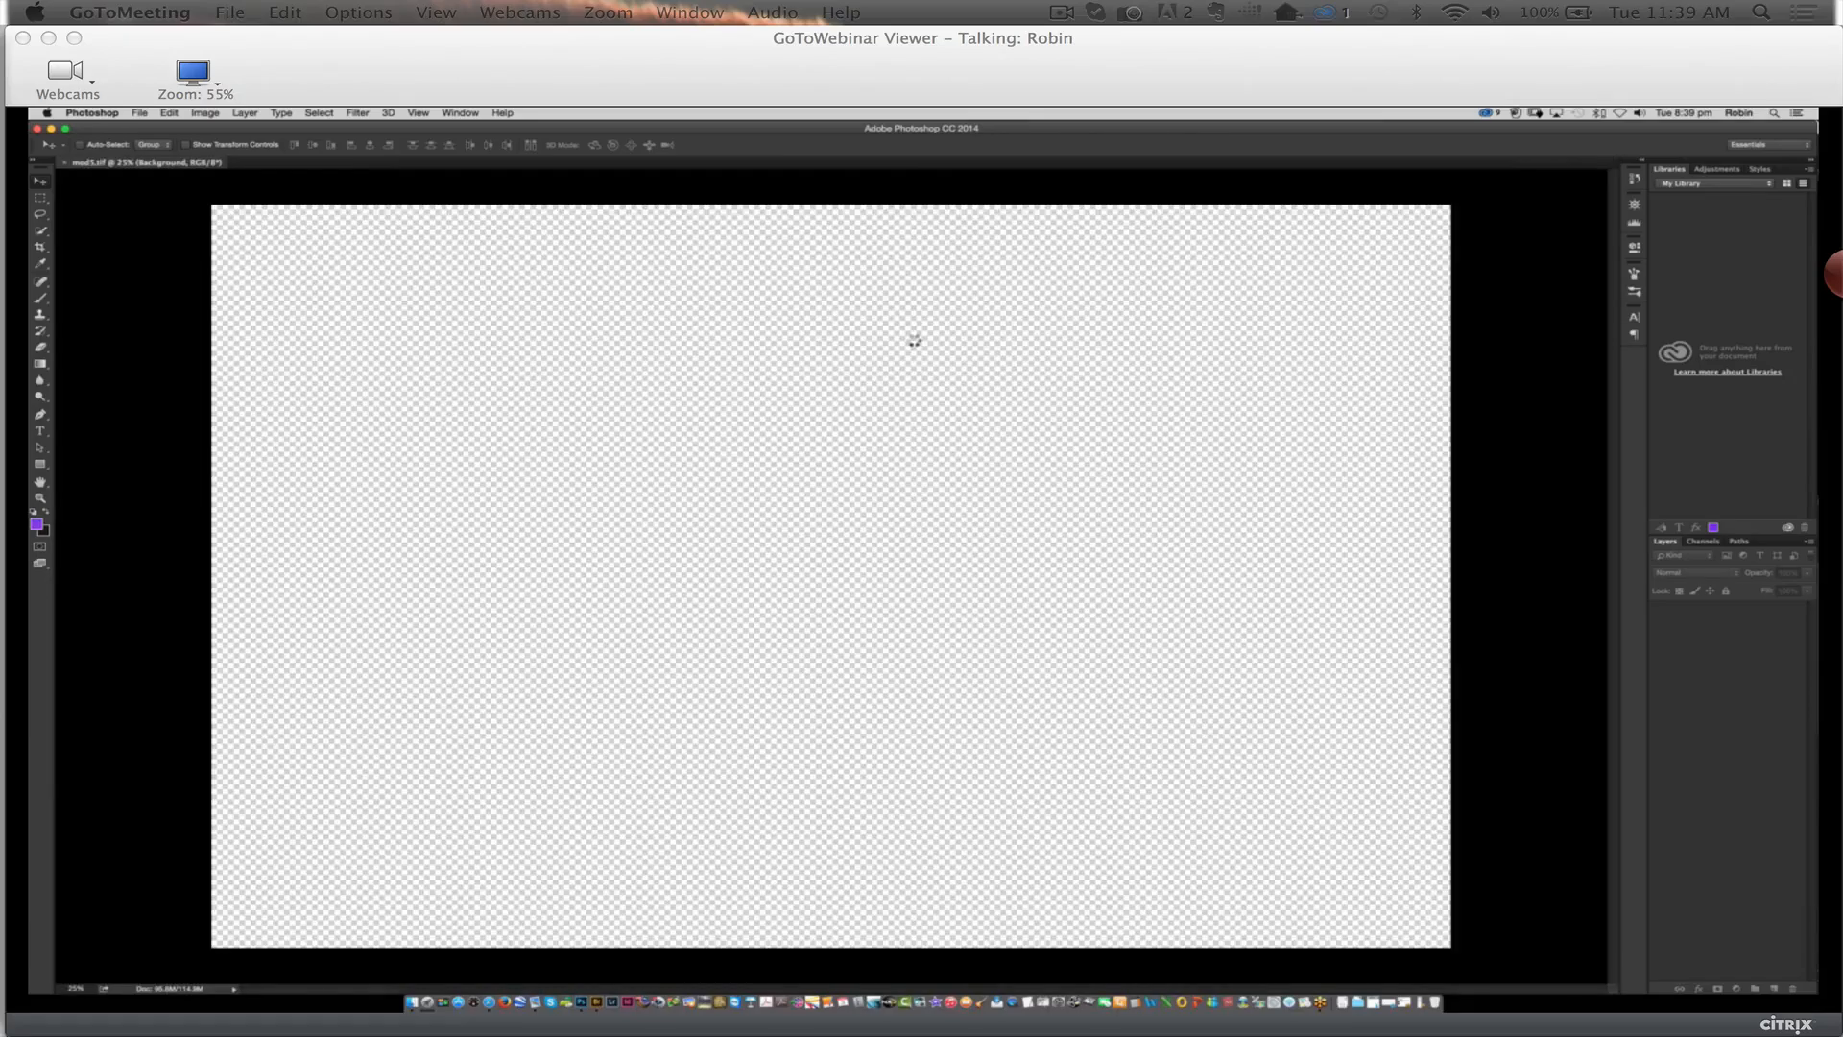
{"action": "key", "text": "super+0"}
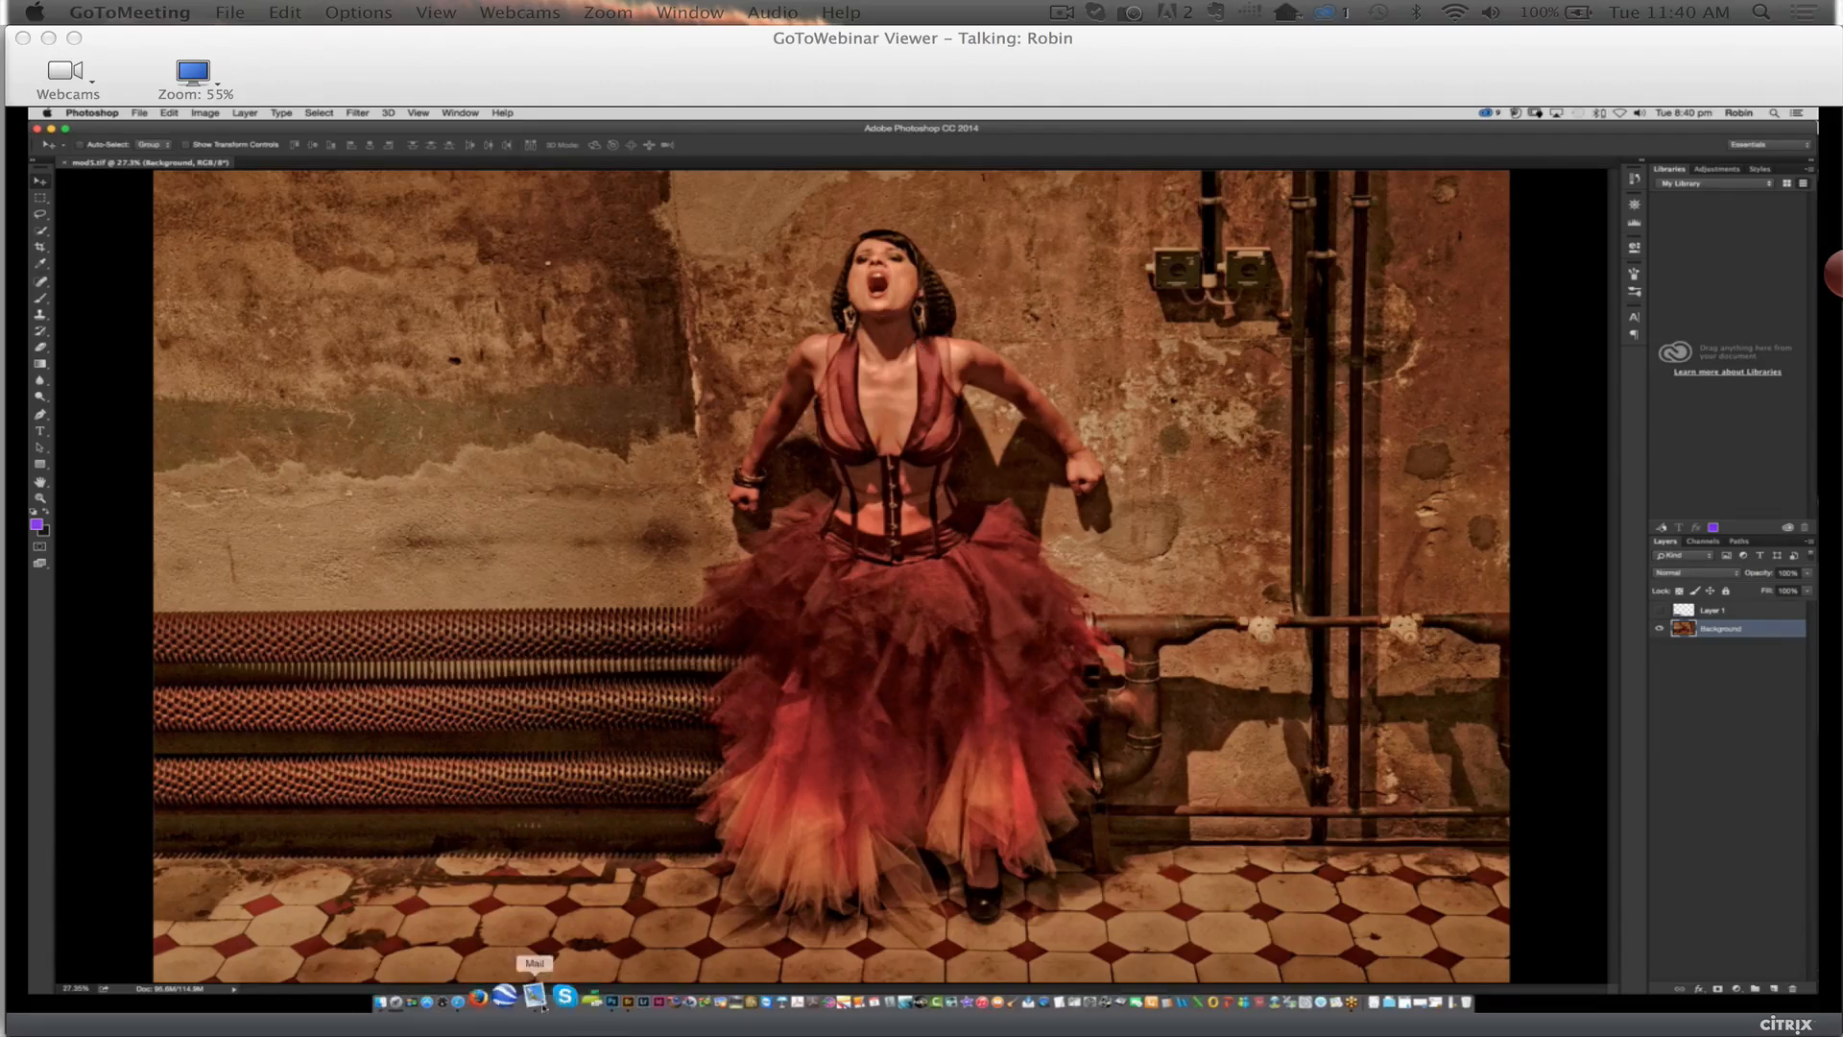
Check the photo's camera metadata in Bridge, and return to Photoshop to open the photo in Intensify Pro
{"action": "left_click", "coordinate": [596, 995]}
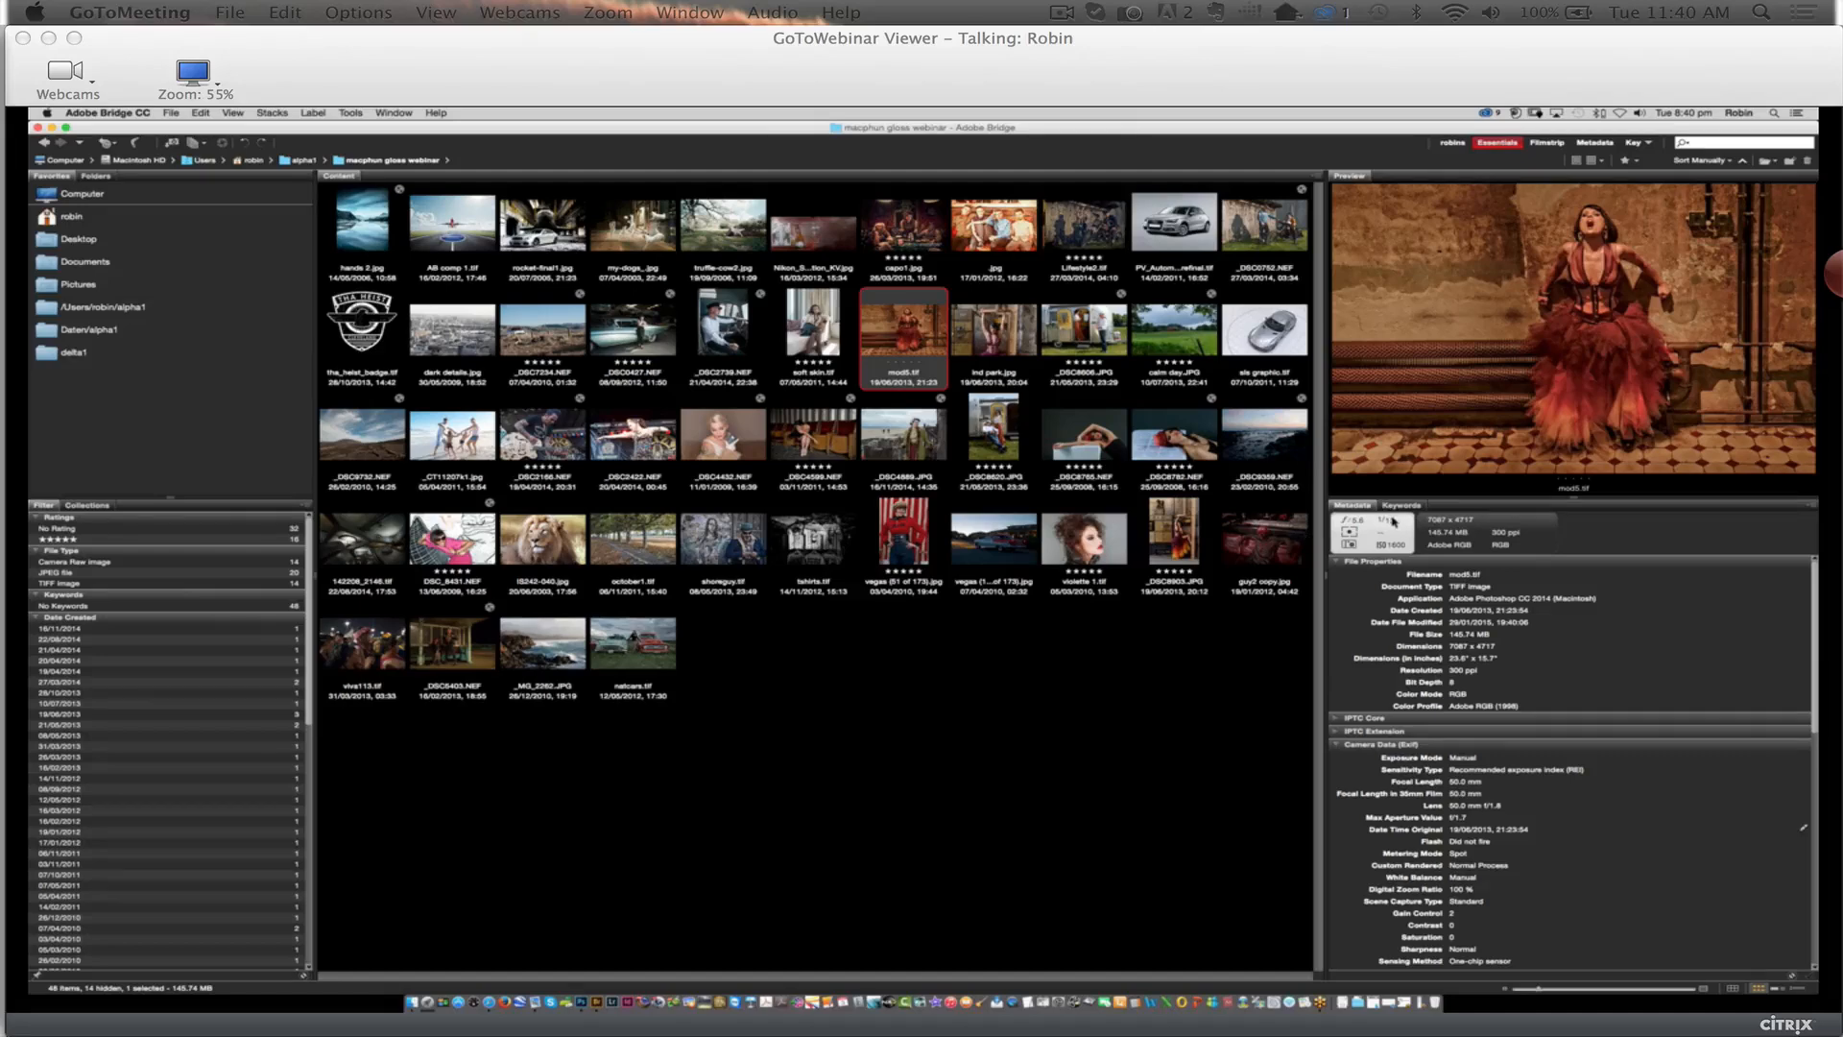
{"action": "left_click", "coordinate": [52, 128]}
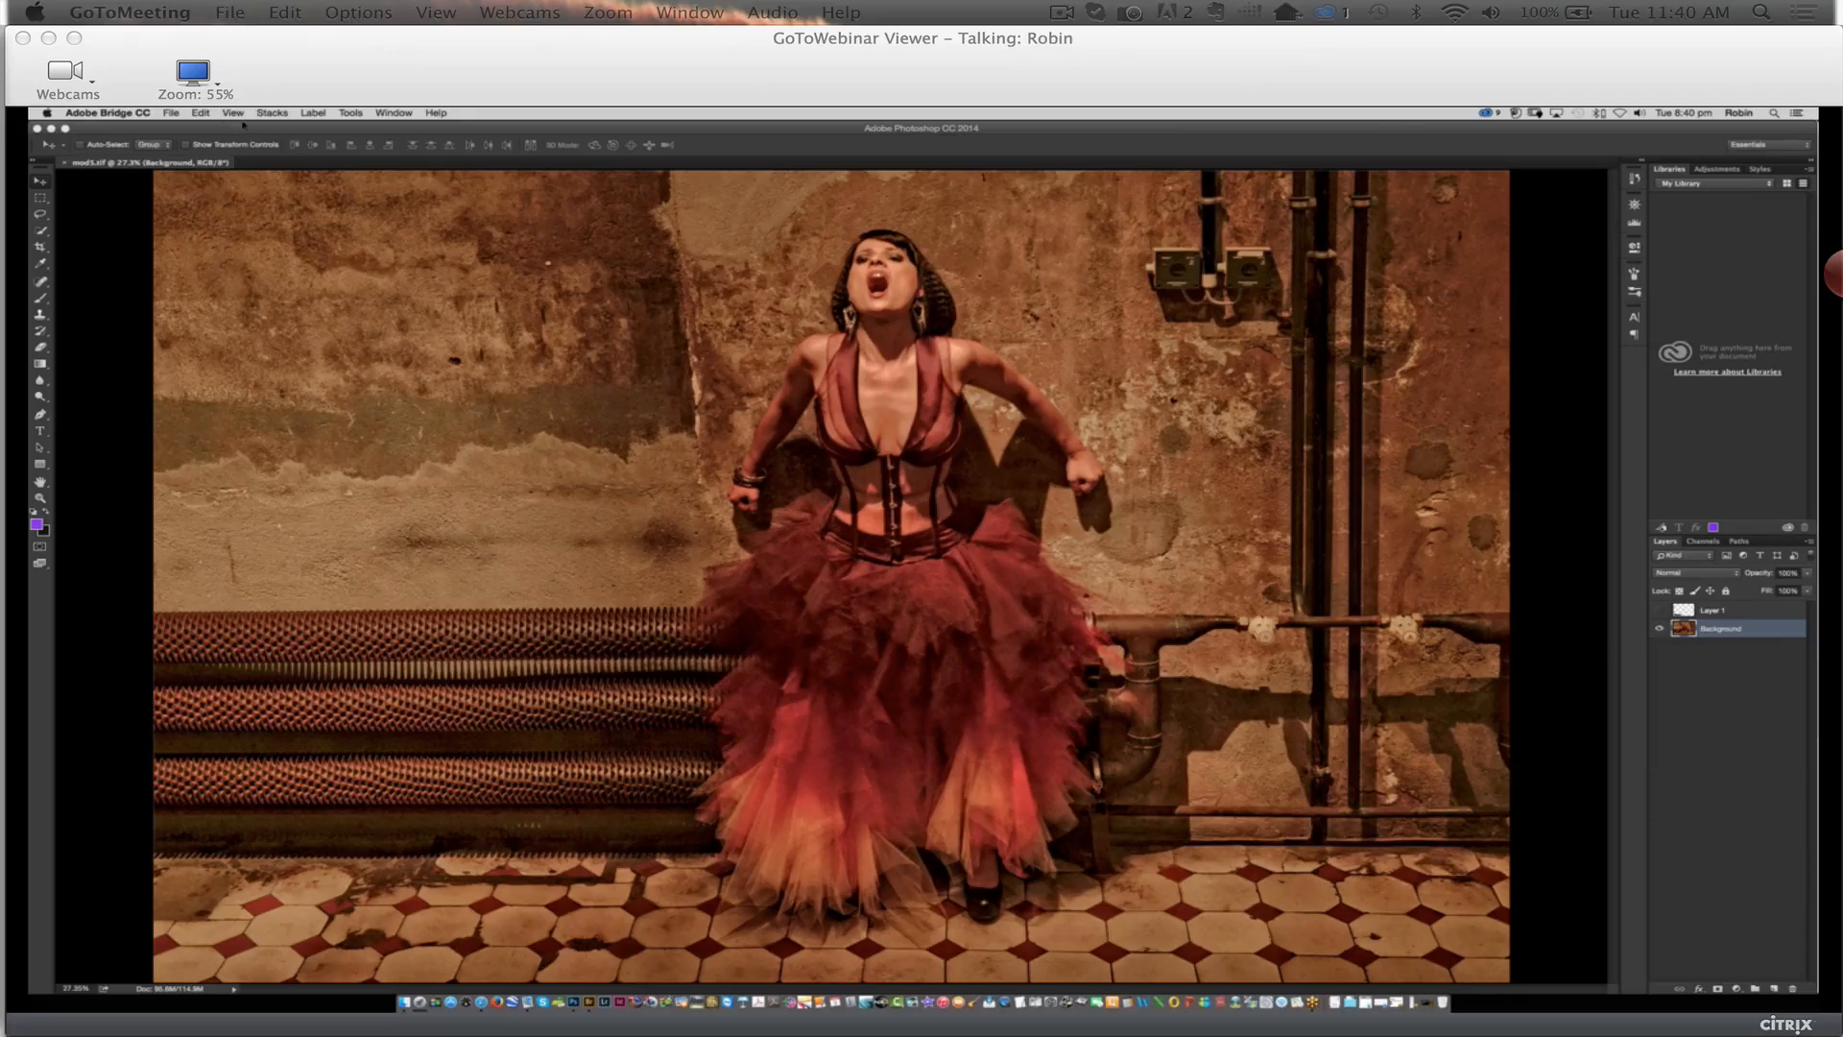
{"action": "left_click", "coordinate": [366, 133]}
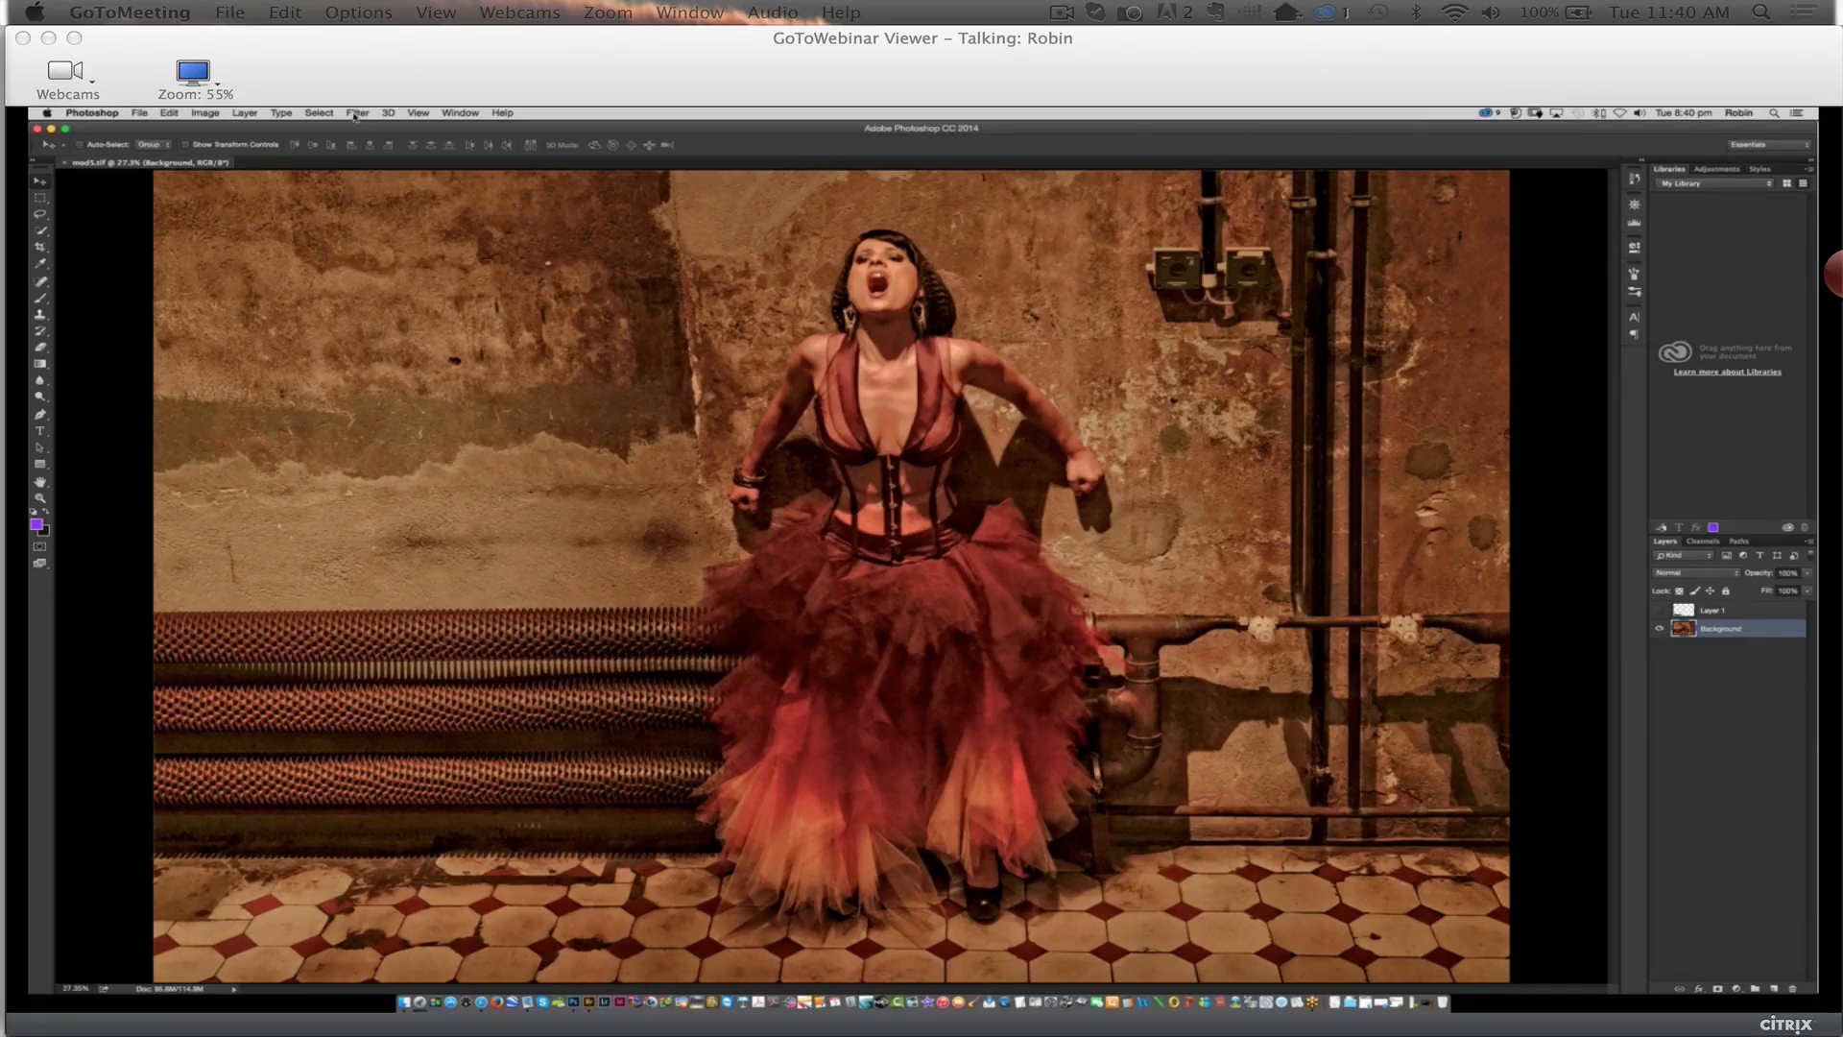
{"action": "left_click", "coordinate": [357, 112]}
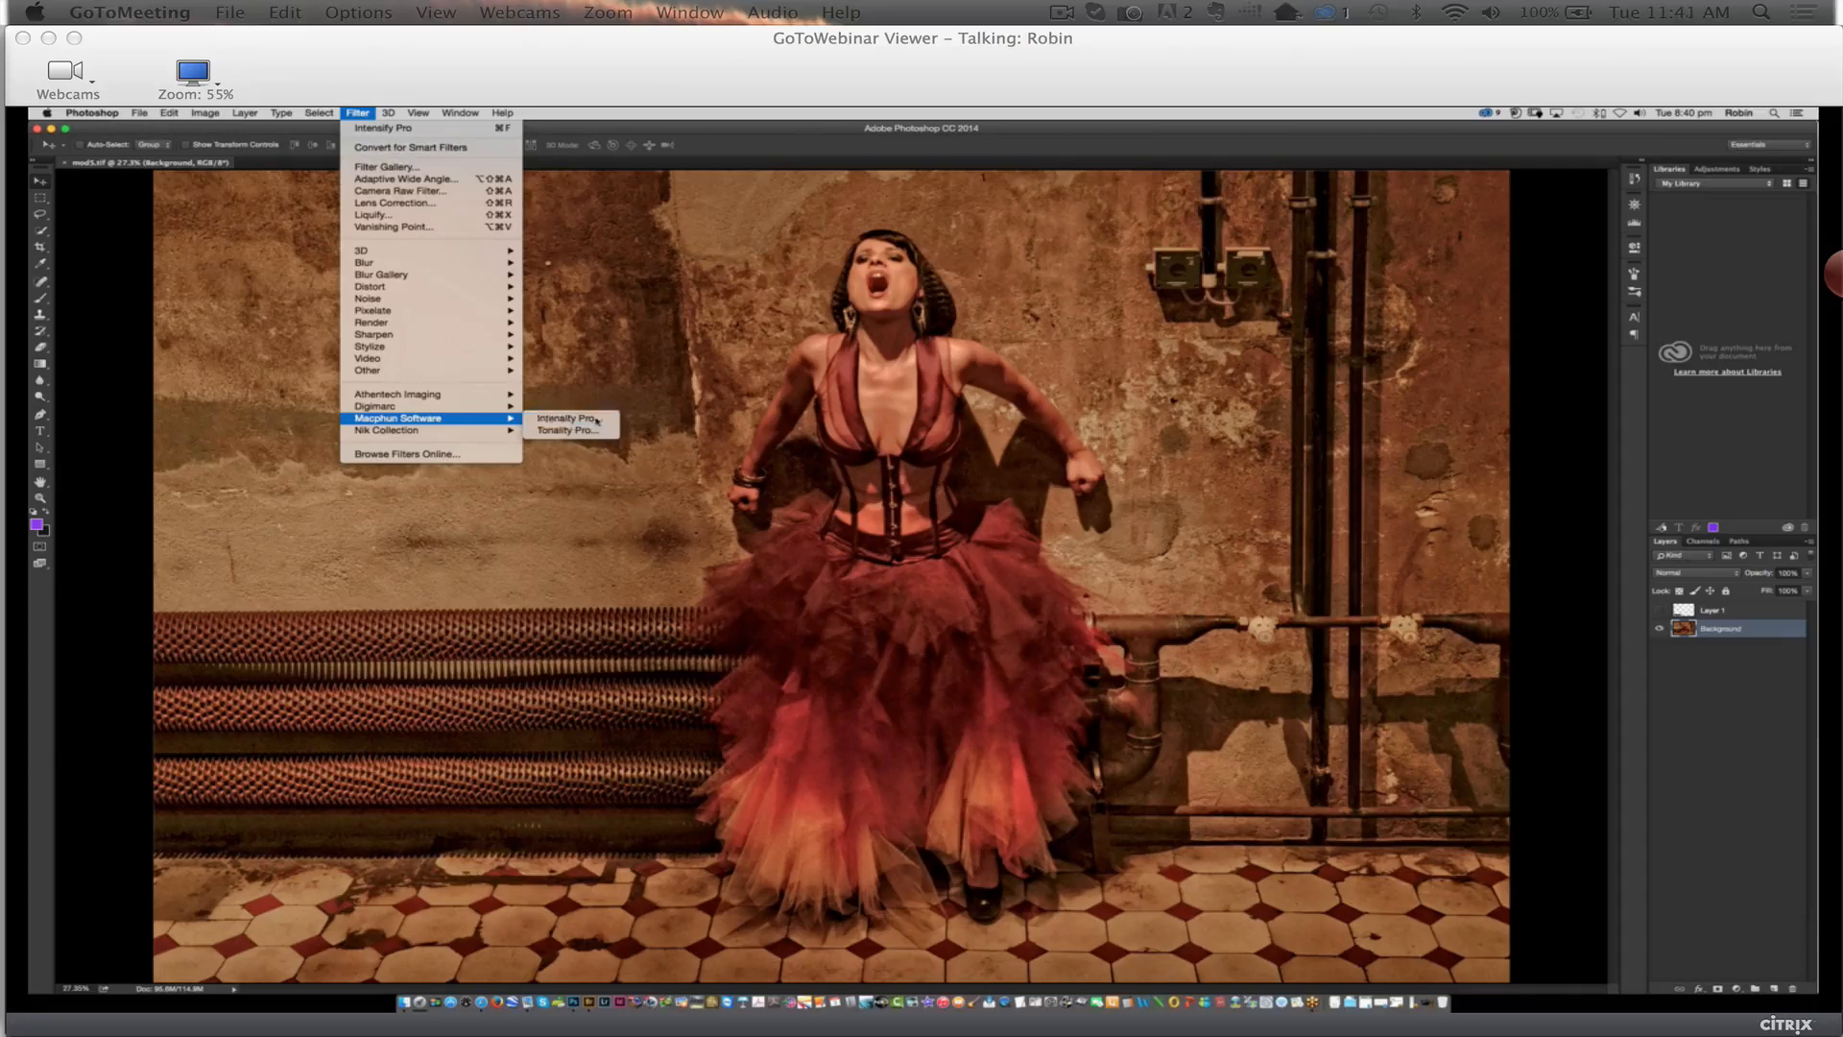
{"action": "left_click", "coordinate": [571, 419]}
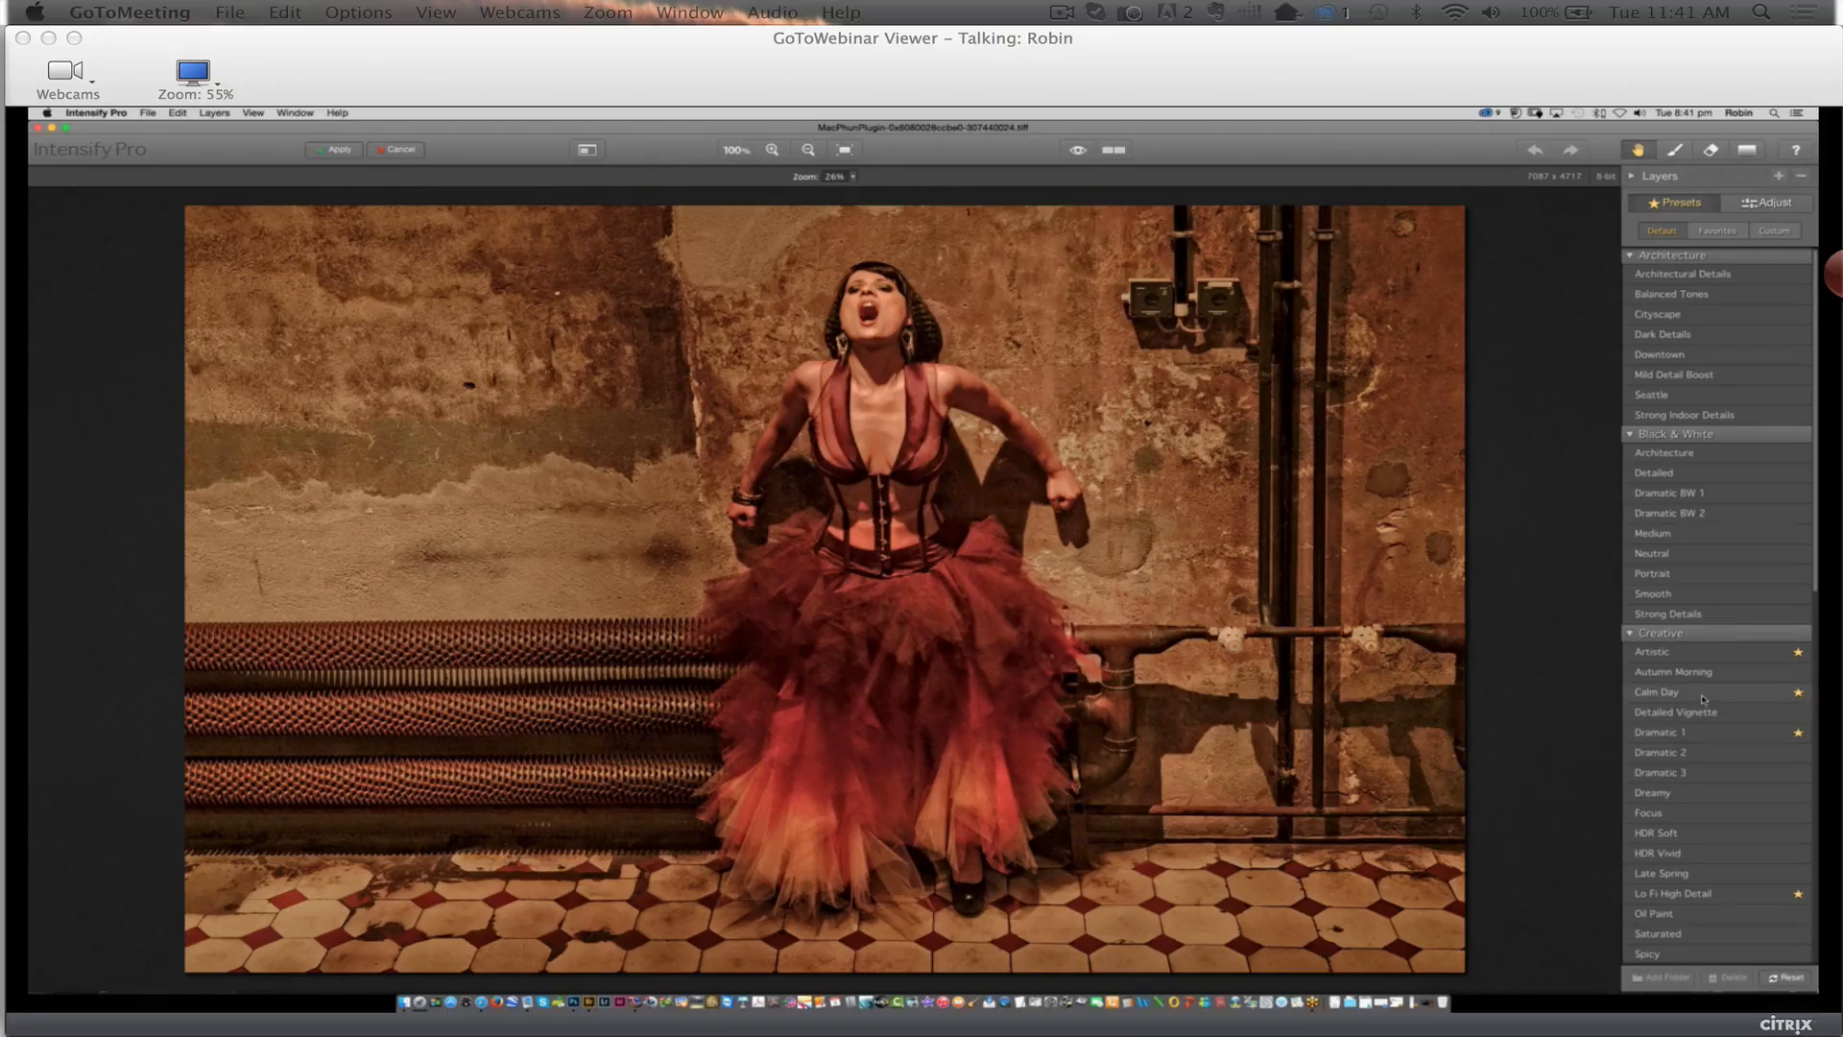
Try the Dramatic 2 preset with before and after side by side, and apply the Calm Day preset instead
{"action": "left_click", "coordinate": [1693, 757]}
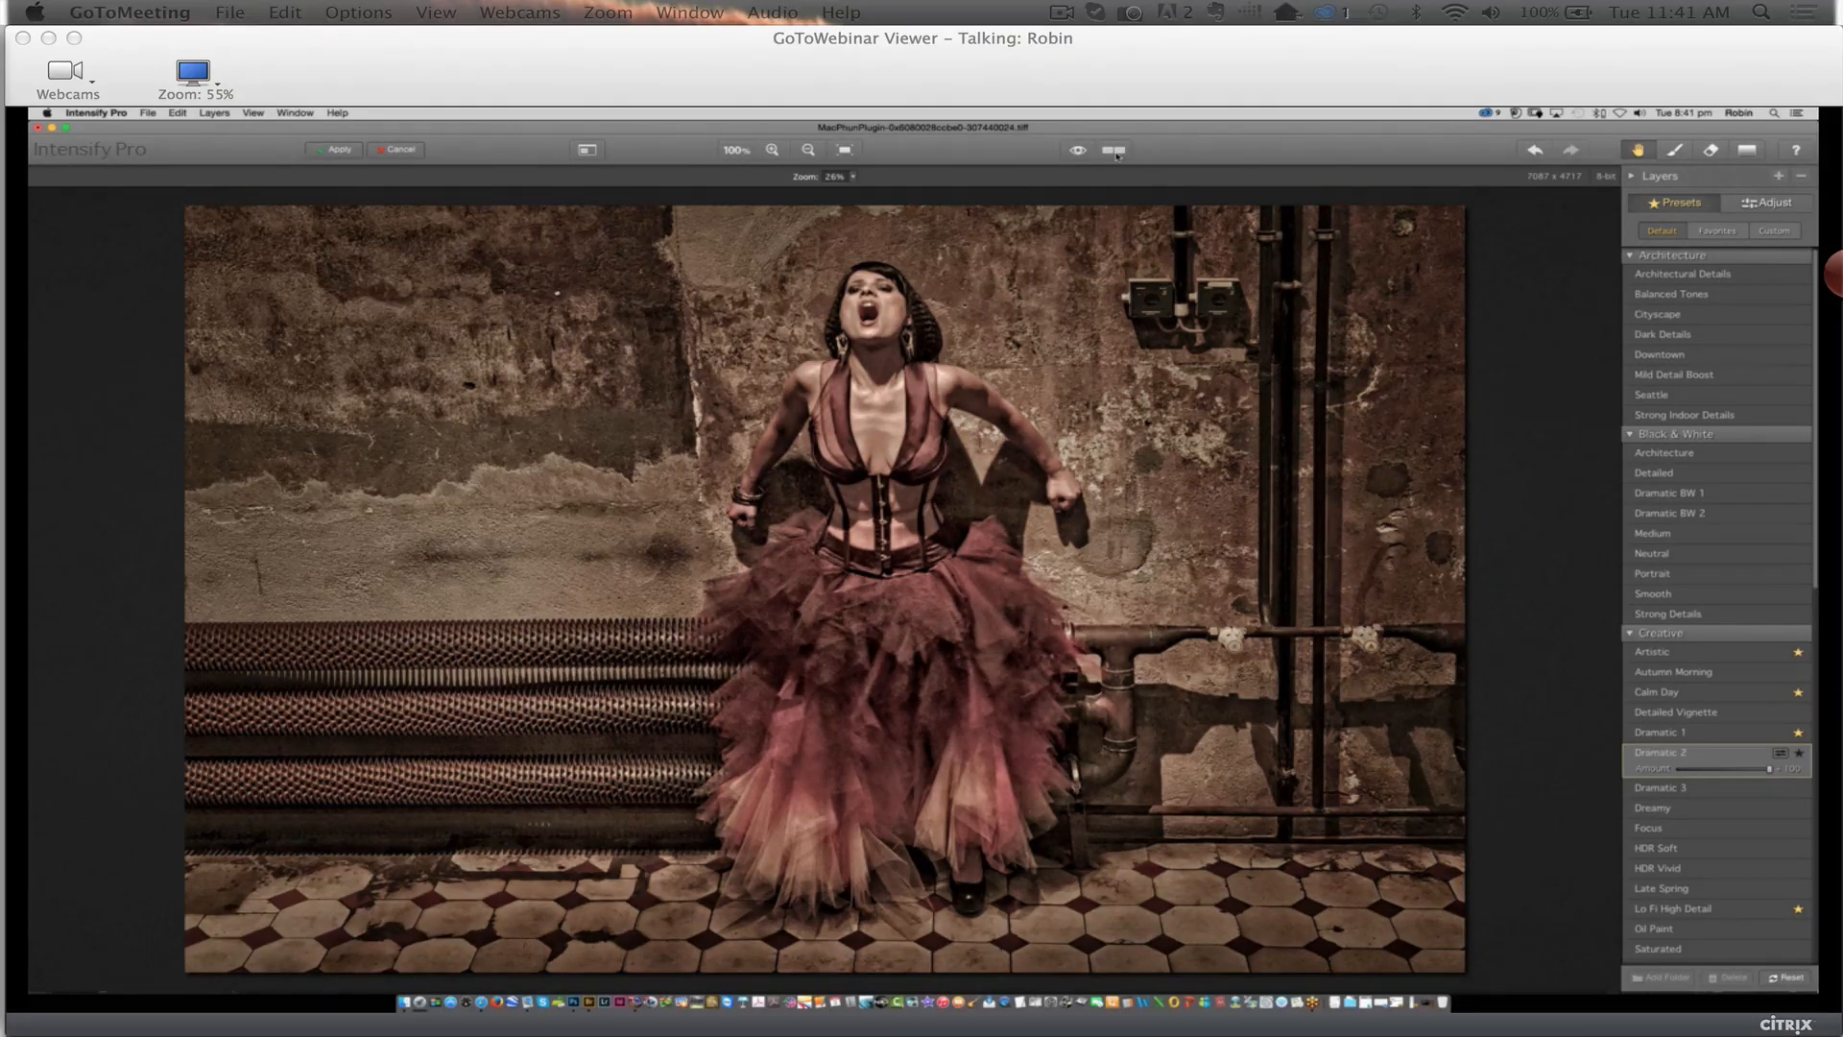
{"action": "left_click", "coordinate": [1115, 152]}
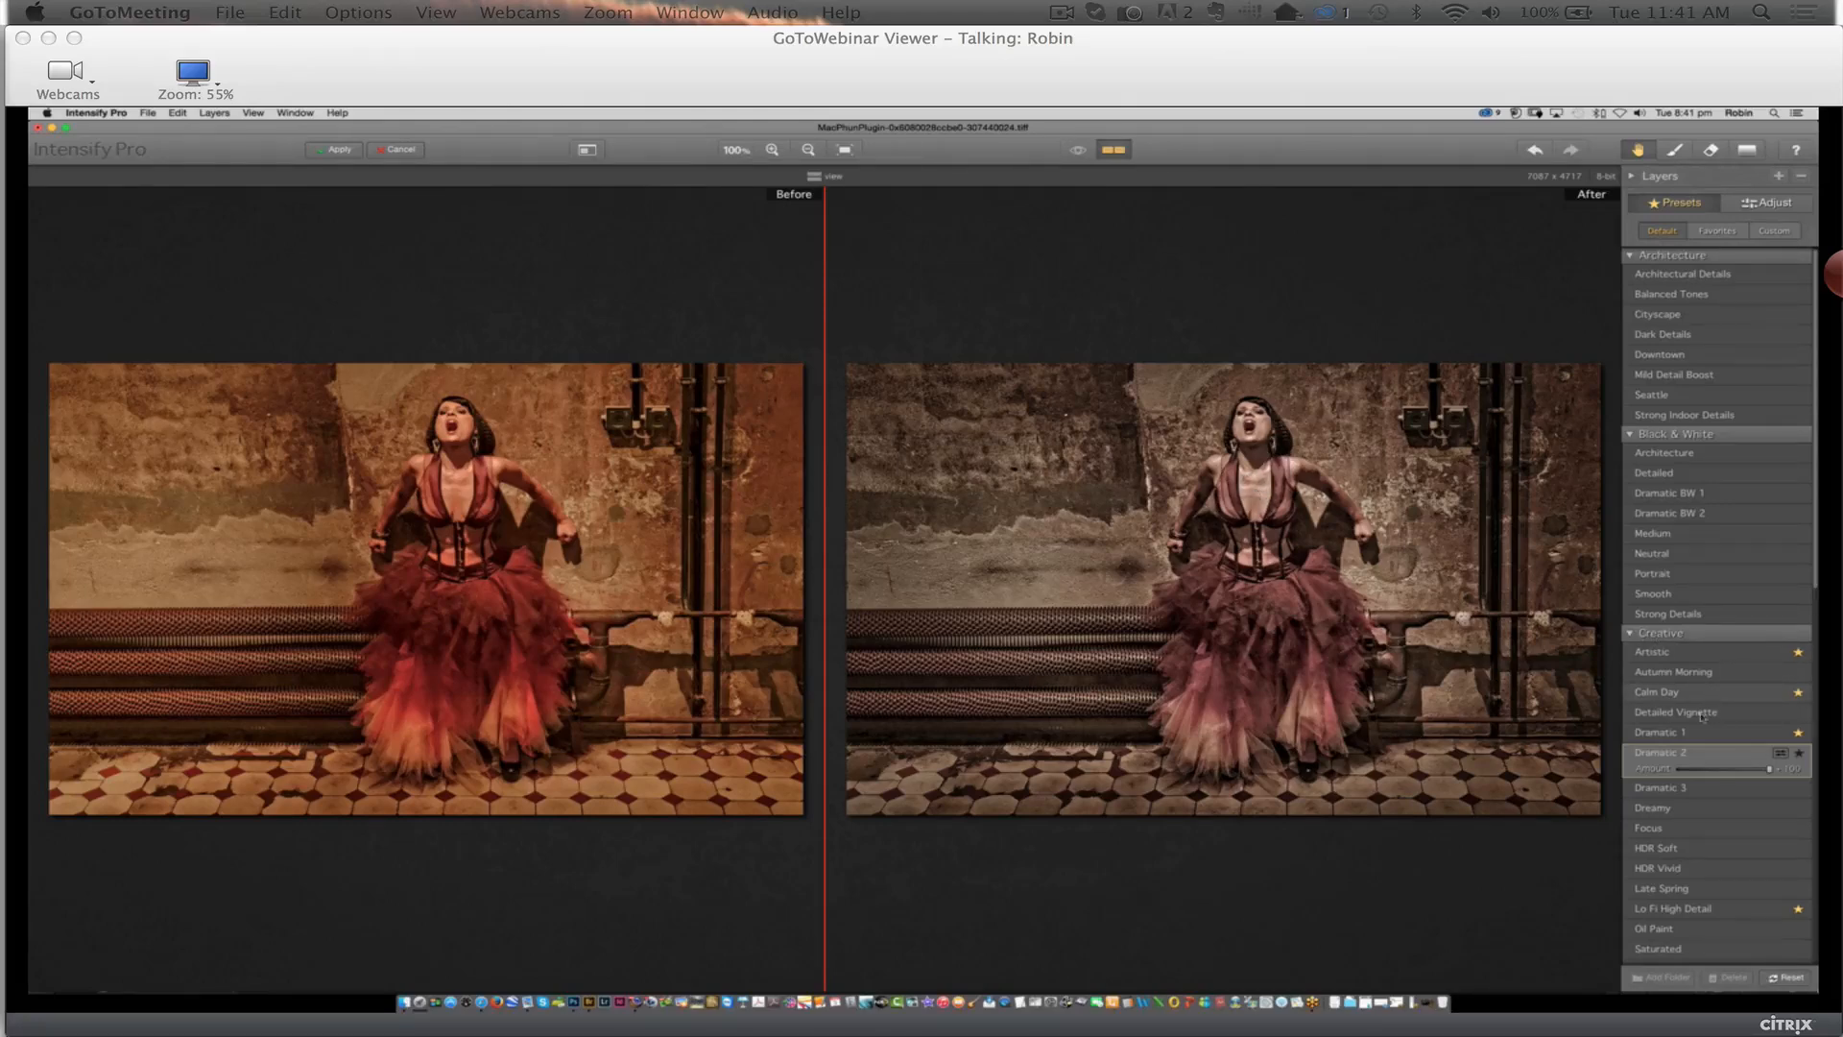
{"action": "left_click", "coordinate": [1670, 691]}
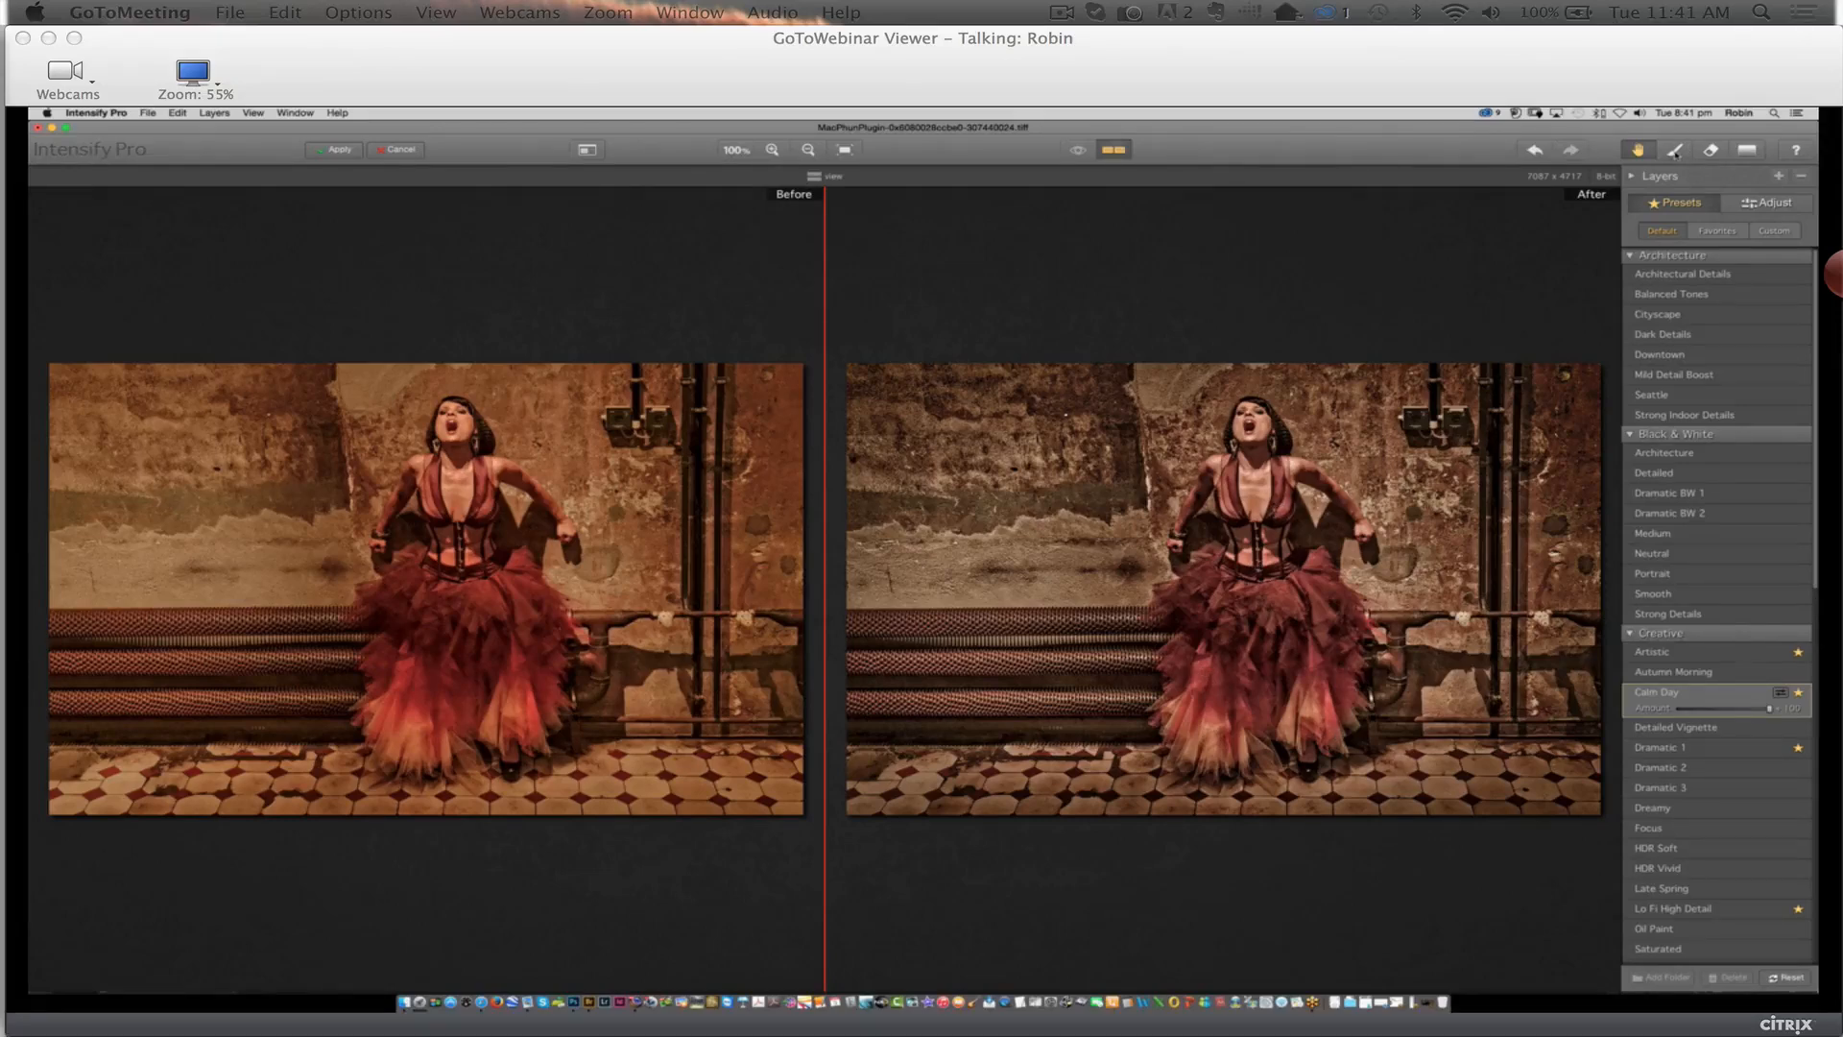
Paint the Calm Day effect over the wall, pipes and tiled floor around the woman with a 250 brush
{"action": "left_click", "coordinate": [1675, 150]}
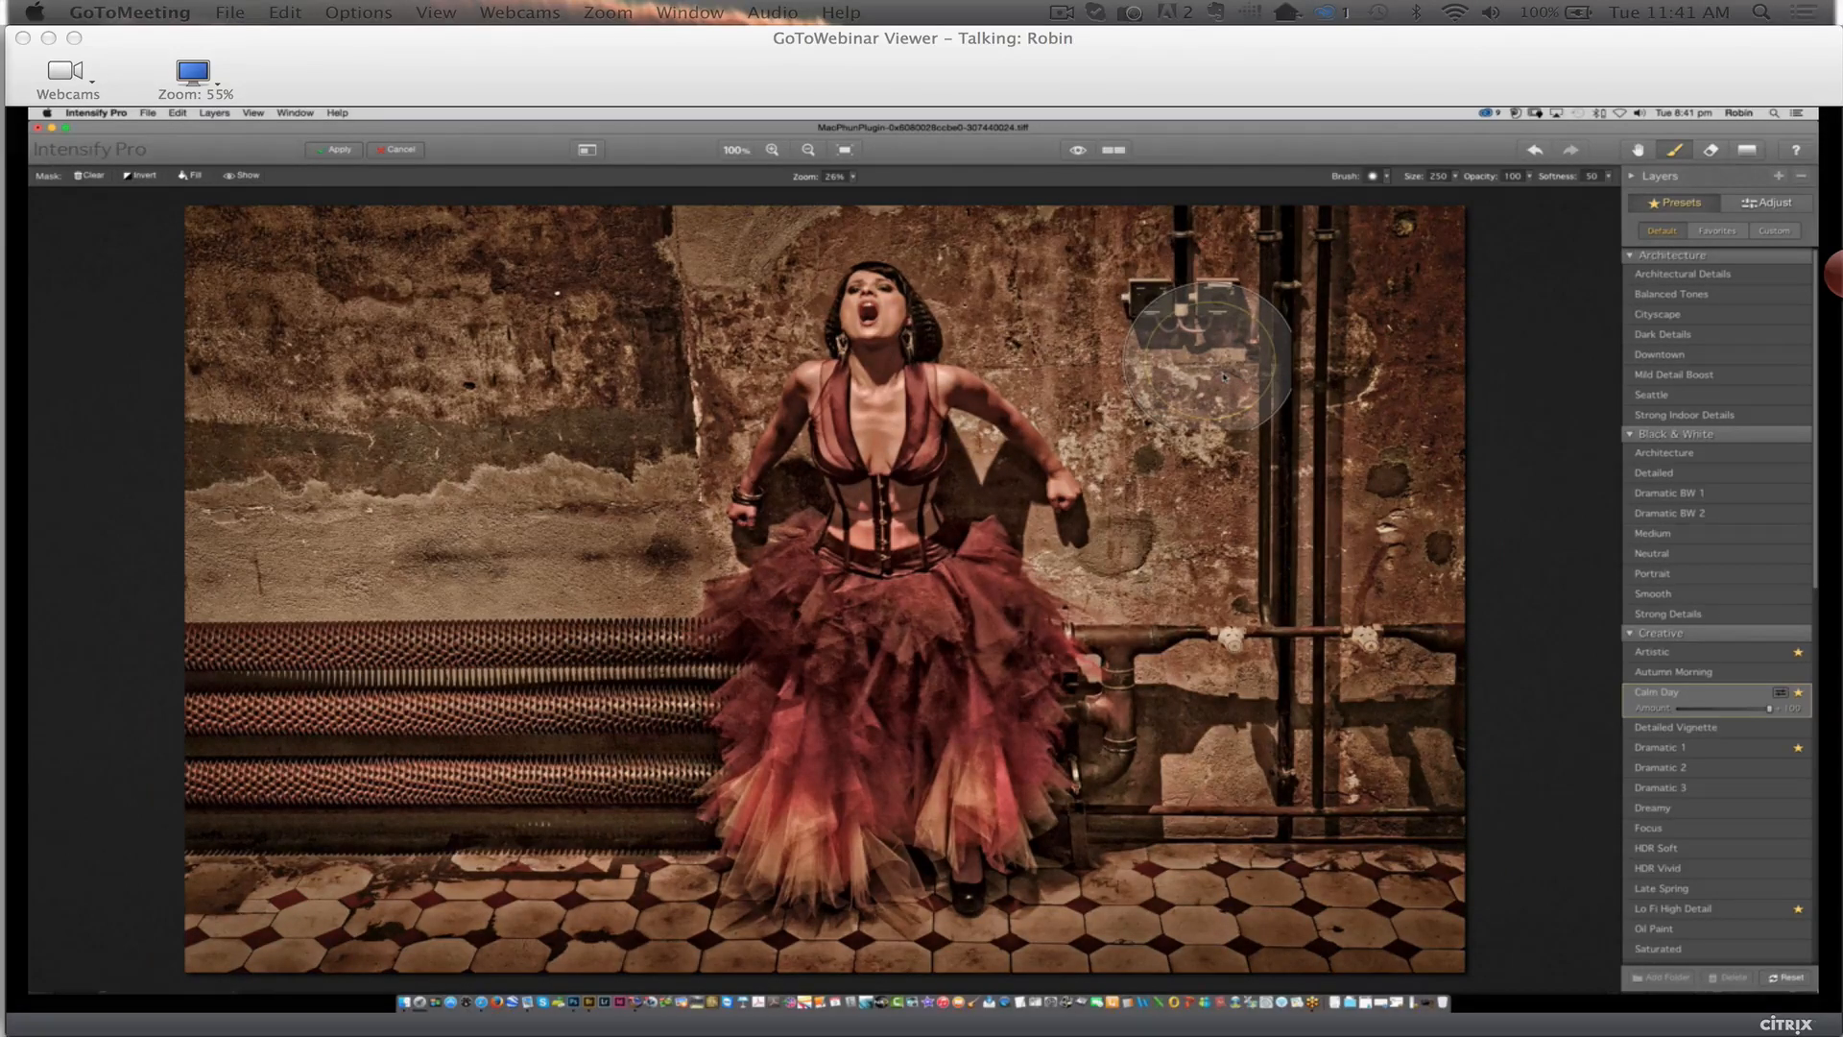
{"action": "mouse_move", "coordinate": [1348, 238]}
{"action": "left_mouse_down"}
{"action": "mouse_move", "coordinate": [1444, 418]}
{"action": "mouse_move", "coordinate": [1390, 575]}
{"action": "mouse_move", "coordinate": [1233, 296]}
{"action": "mouse_move", "coordinate": [1272, 415]}
{"action": "mouse_move", "coordinate": [1073, 350]}
{"action": "mouse_move", "coordinate": [1134, 390]}
{"action": "mouse_move", "coordinate": [1174, 460]}
{"action": "mouse_move", "coordinate": [1183, 555]}
{"action": "mouse_move", "coordinate": [1154, 588]}
{"action": "mouse_move", "coordinate": [1101, 577]}
{"action": "mouse_move", "coordinate": [1231, 680]}
{"action": "mouse_move", "coordinate": [1228, 741]}
{"action": "mouse_move", "coordinate": [1188, 677]}
{"action": "mouse_move", "coordinate": [1164, 917]}
{"action": "mouse_move", "coordinate": [1349, 912]}
{"action": "mouse_move", "coordinate": [1081, 977]}
{"action": "left_mouse_up"}
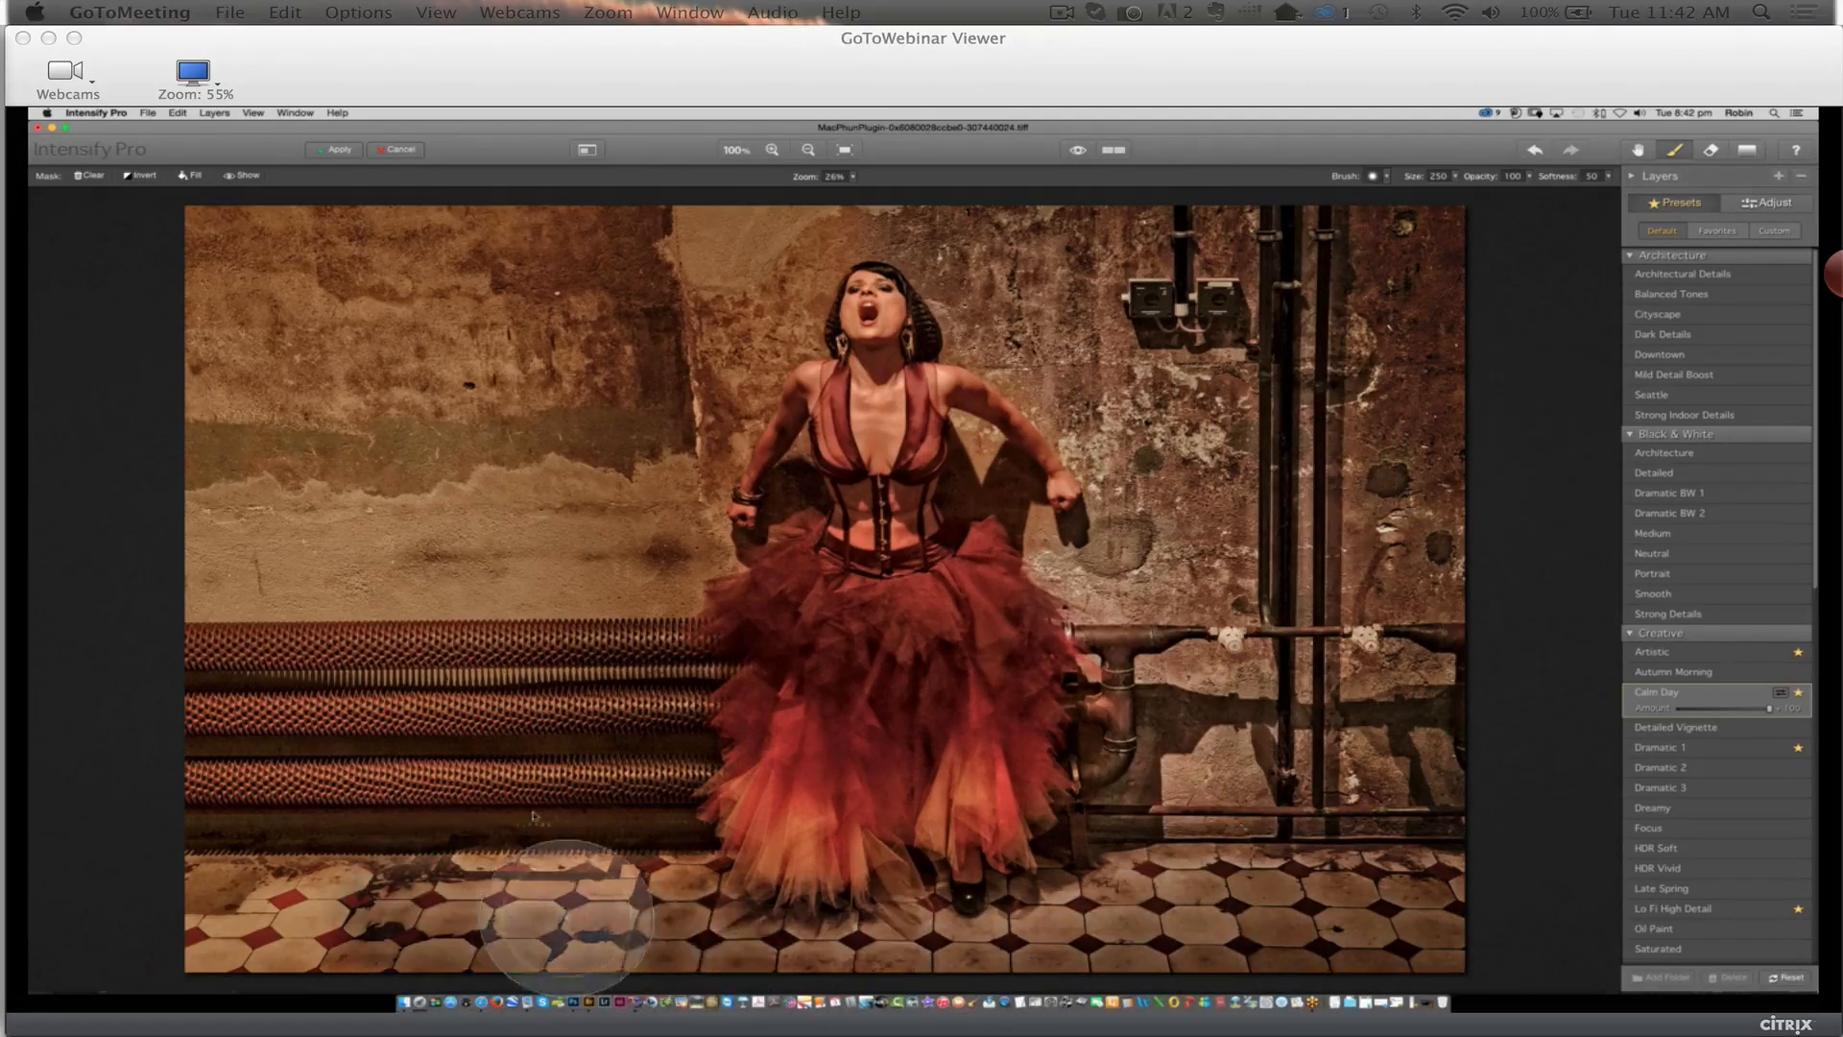
{"action": "mouse_move", "coordinate": [611, 553]}
{"action": "left_mouse_down"}
{"action": "mouse_move", "coordinate": [500, 609]}
{"action": "mouse_move", "coordinate": [268, 828]}
{"action": "mouse_move", "coordinate": [190, 855]}
{"action": "mouse_move", "coordinate": [257, 873]}
{"action": "mouse_move", "coordinate": [458, 427]}
{"action": "mouse_move", "coordinate": [345, 280]}
{"action": "mouse_move", "coordinate": [237, 335]}
{"action": "mouse_move", "coordinate": [364, 317]}
{"action": "mouse_move", "coordinate": [536, 327]}
{"action": "mouse_move", "coordinate": [684, 269]}
{"action": "mouse_move", "coordinate": [675, 346]}
{"action": "mouse_move", "coordinate": [697, 341]}
{"action": "mouse_move", "coordinate": [660, 447]}
{"action": "mouse_move", "coordinate": [583, 539]}
{"action": "mouse_move", "coordinate": [600, 337]}
{"action": "mouse_move", "coordinate": [504, 456]}
{"action": "mouse_move", "coordinate": [519, 547]}
{"action": "mouse_move", "coordinate": [641, 504]}
{"action": "mouse_move", "coordinate": [661, 538]}
{"action": "mouse_move", "coordinate": [635, 538]}
{"action": "mouse_move", "coordinate": [665, 551]}
{"action": "mouse_move", "coordinate": [713, 314]}
{"action": "mouse_move", "coordinate": [671, 385]}
{"action": "mouse_move", "coordinate": [741, 285]}
{"action": "mouse_move", "coordinate": [707, 269]}
{"action": "mouse_move", "coordinate": [728, 240]}
{"action": "mouse_move", "coordinate": [694, 224]}
{"action": "mouse_move", "coordinate": [898, 229]}
{"action": "mouse_move", "coordinate": [751, 234]}
{"action": "mouse_move", "coordinate": [865, 269]}
{"action": "mouse_move", "coordinate": [920, 193]}
{"action": "mouse_move", "coordinate": [1108, 250]}
{"action": "mouse_move", "coordinate": [1068, 436]}
{"action": "mouse_move", "coordinate": [947, 285]}
{"action": "mouse_move", "coordinate": [910, 341]}
{"action": "mouse_move", "coordinate": [1026, 324]}
{"action": "mouse_move", "coordinate": [1377, 563]}
{"action": "mouse_move", "coordinate": [1391, 705]}
{"action": "left_mouse_up"}
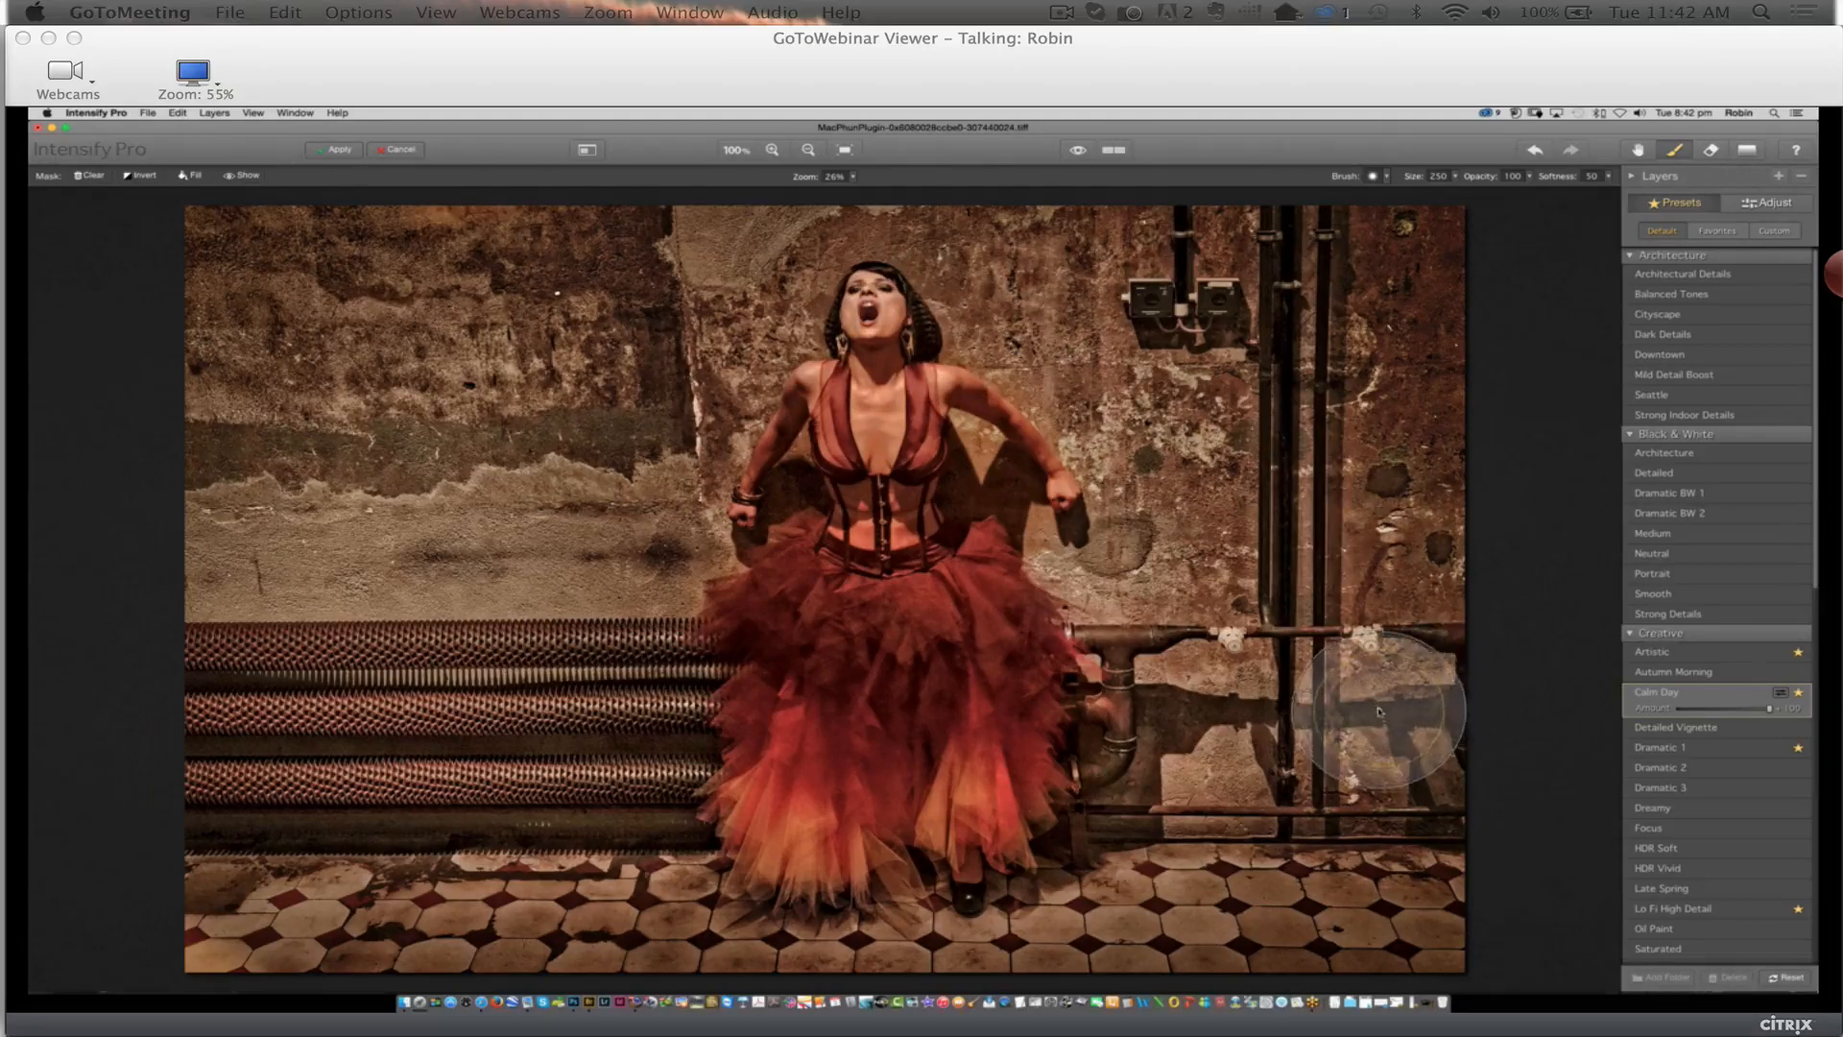
Show the mask overlay and erase the mask from the woman's face, neck and arm with a smaller eraser
{"action": "left_click", "coordinate": [1712, 151]}
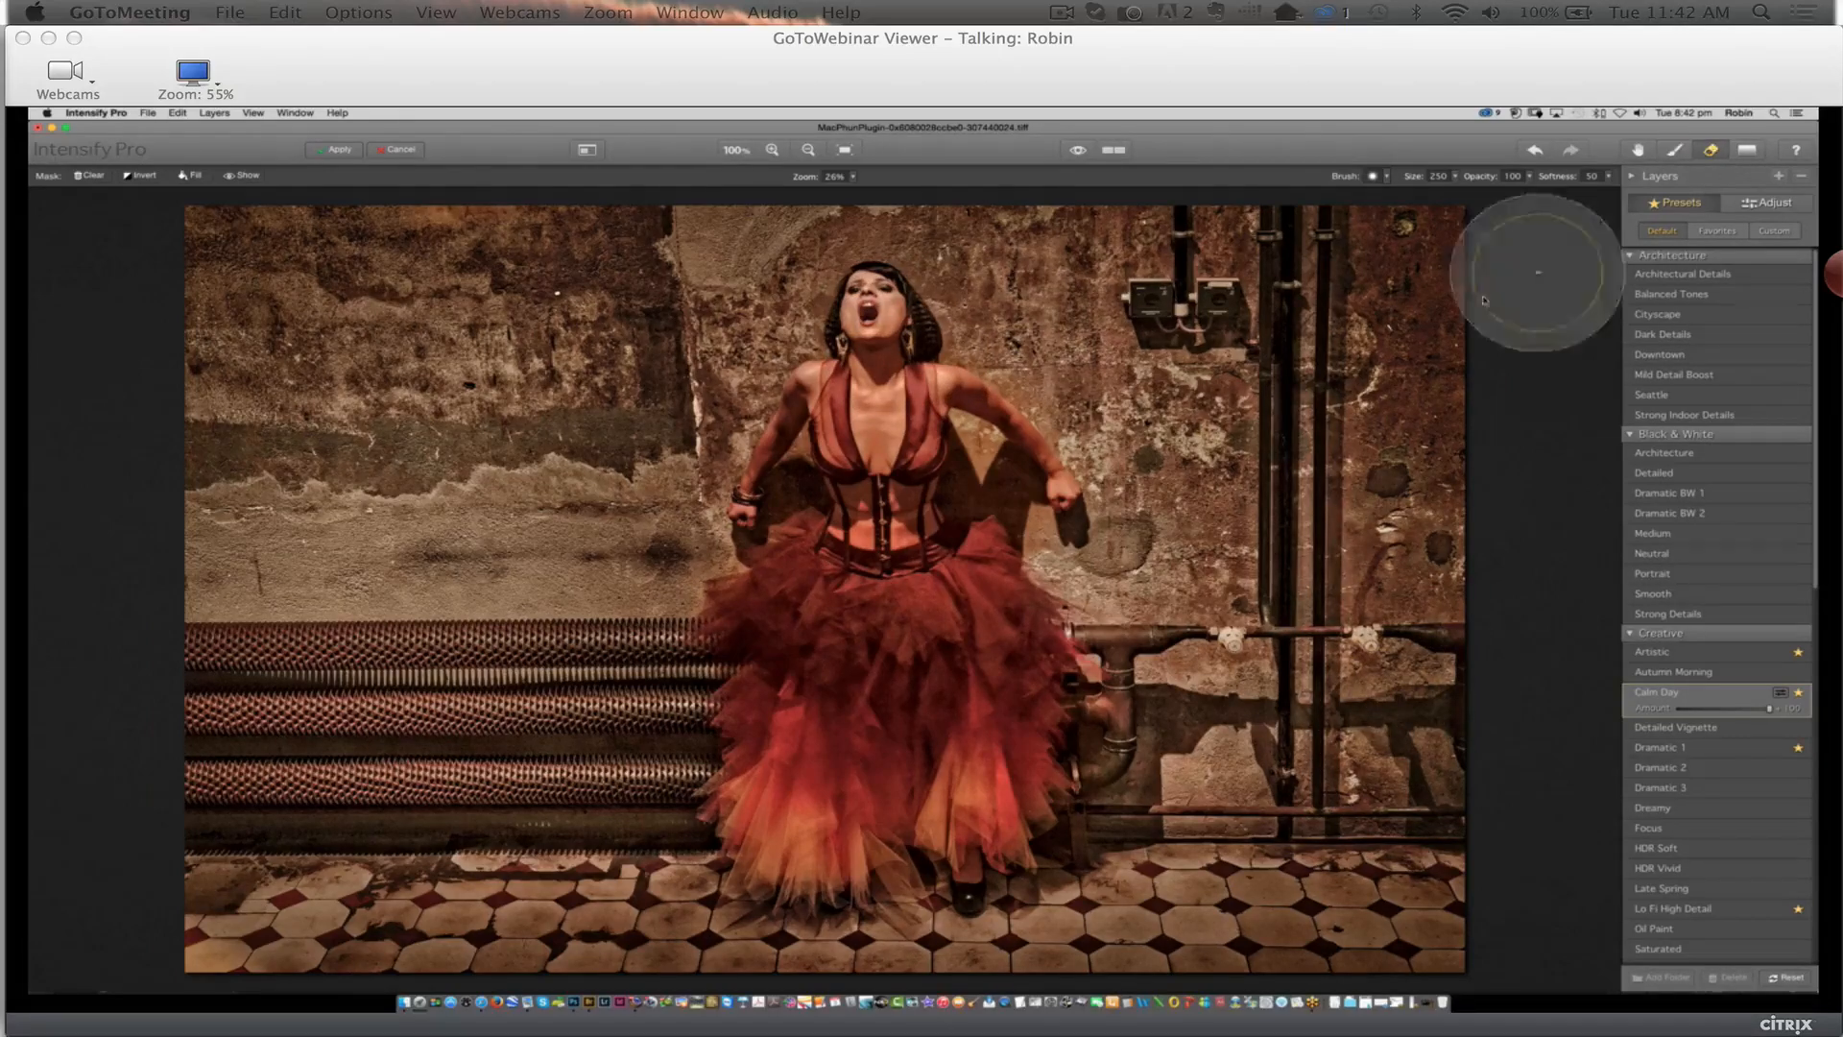
{"action": "left_click", "coordinate": [245, 178]}
{"action": "key", "text": "bracketleft"}
{"action": "key", "text": "bracketleft"}
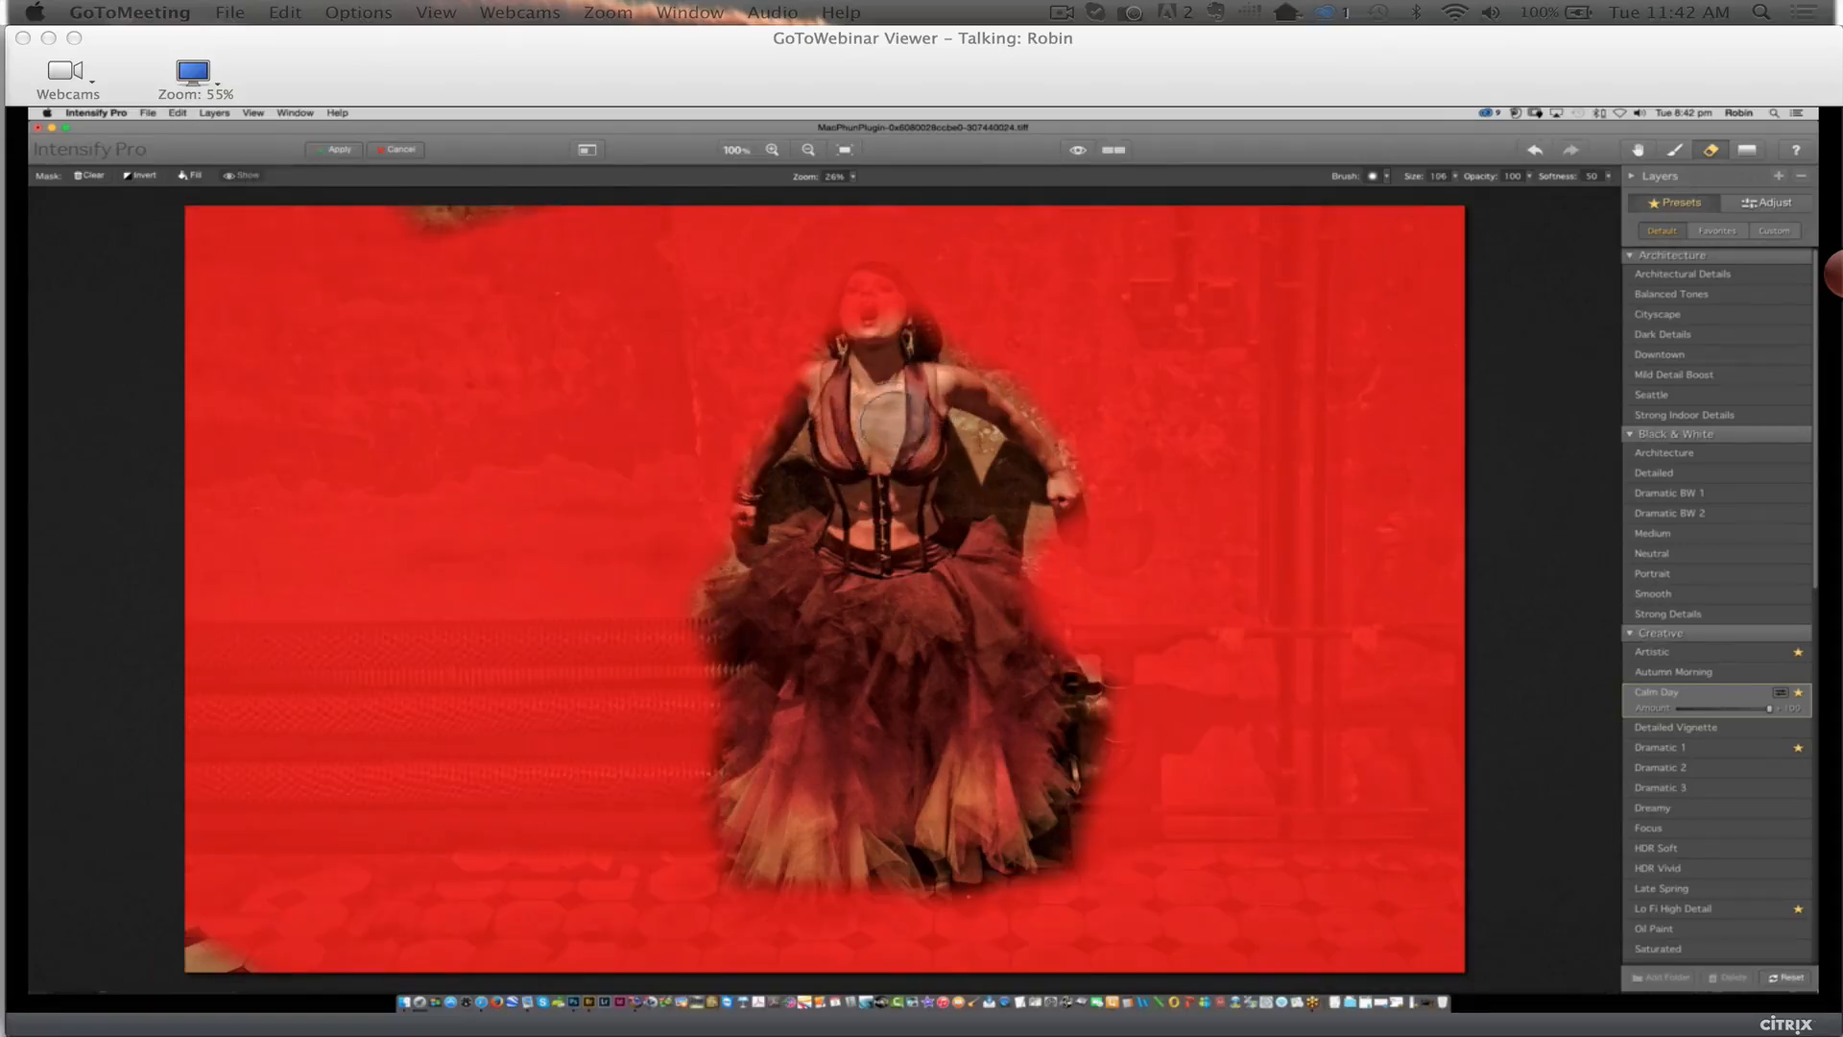
{"action": "key", "text": "bracketleft"}
{"action": "mouse_move", "coordinate": [887, 363]}
{"action": "left_mouse_down"}
{"action": "mouse_move", "coordinate": [873, 297]}
{"action": "mouse_move", "coordinate": [893, 321]}
{"action": "mouse_move", "coordinate": [872, 305]}
{"action": "mouse_move", "coordinate": [873, 360]}
{"action": "mouse_move", "coordinate": [869, 323]}
{"action": "left_mouse_up"}
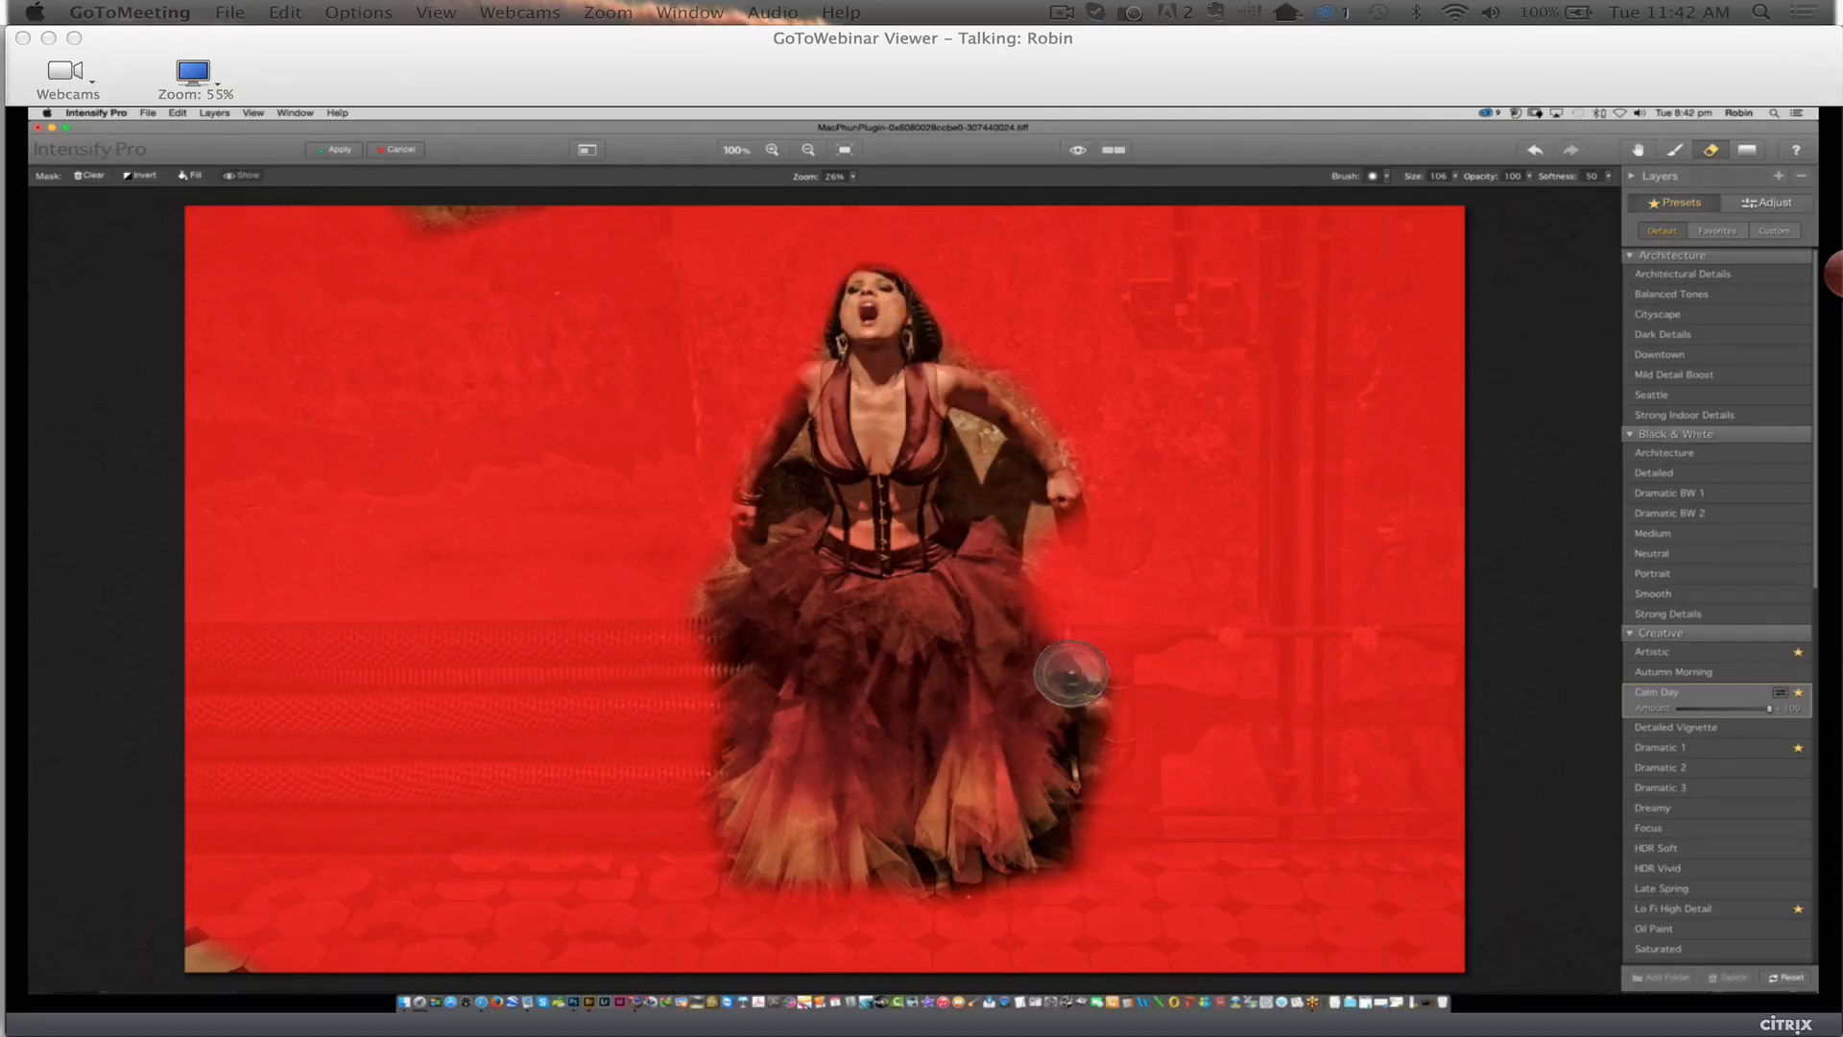
{"action": "key", "text": "super+plus"}
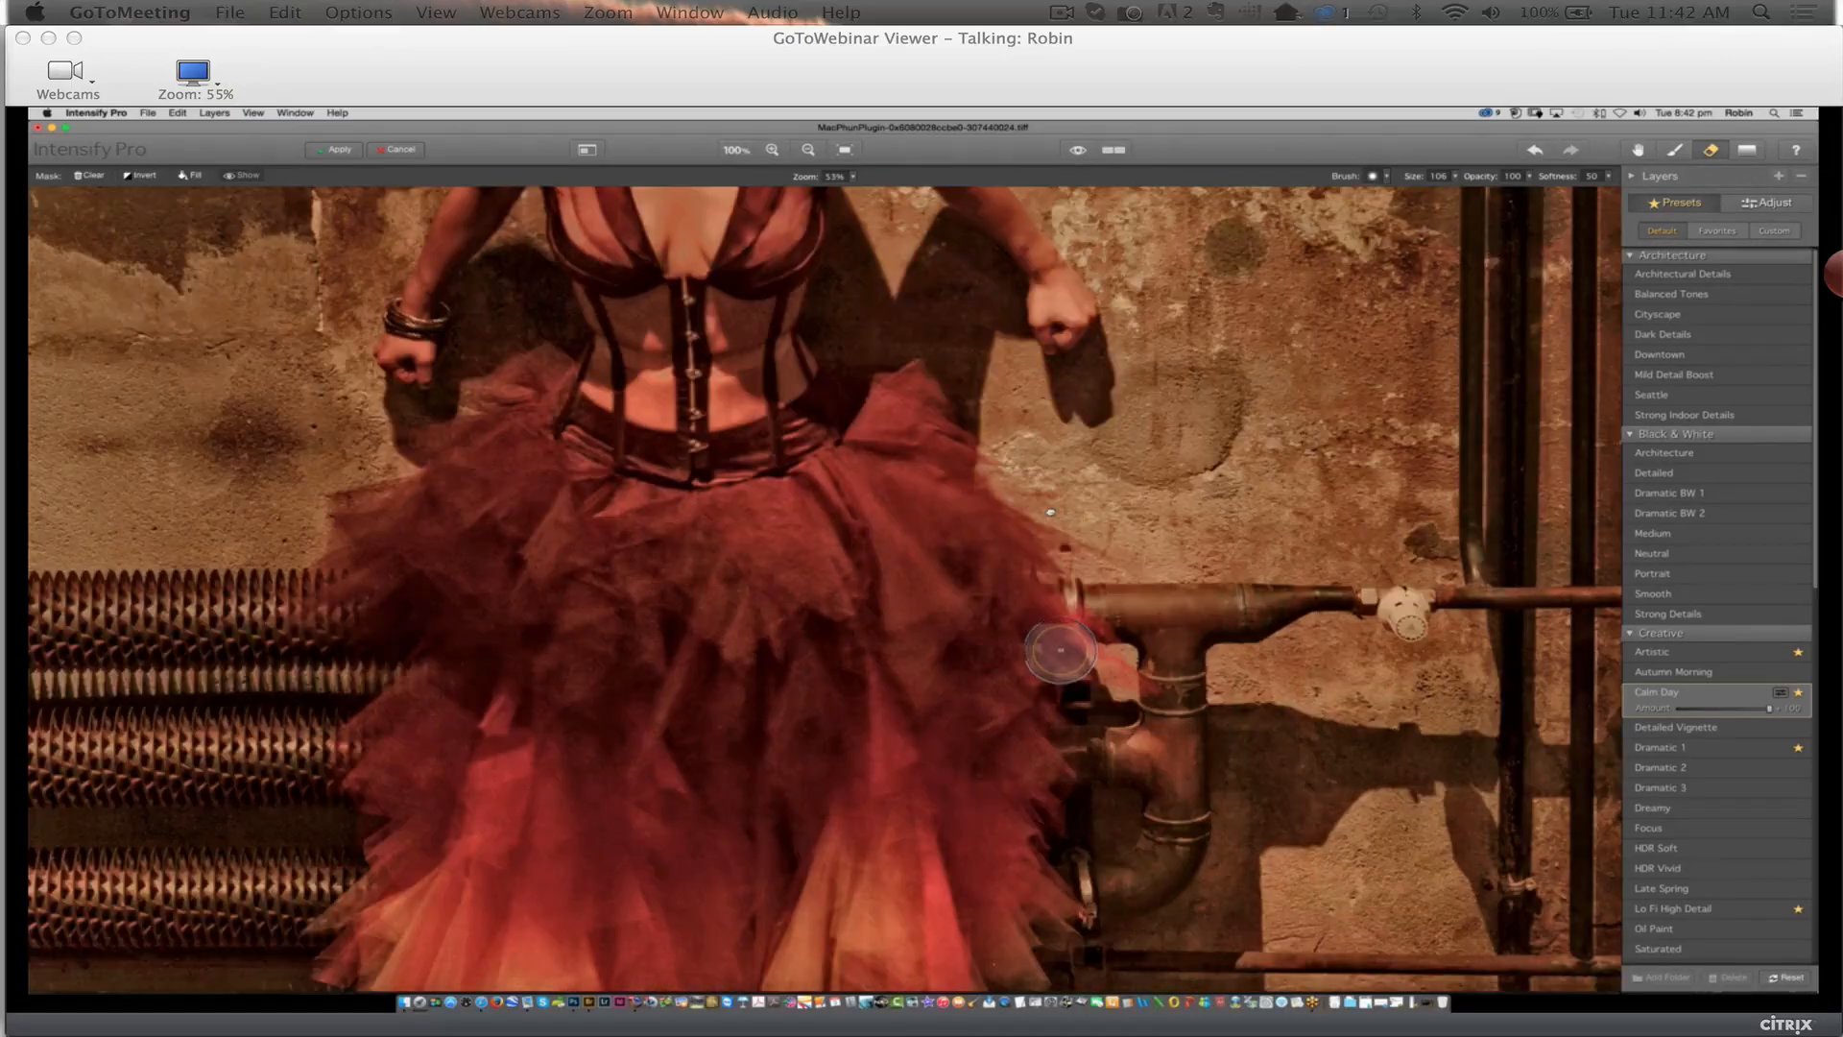
{"action": "scroll", "coordinate": [1061, 650], "scroll_direction": "up", "scroll_amount": 5}
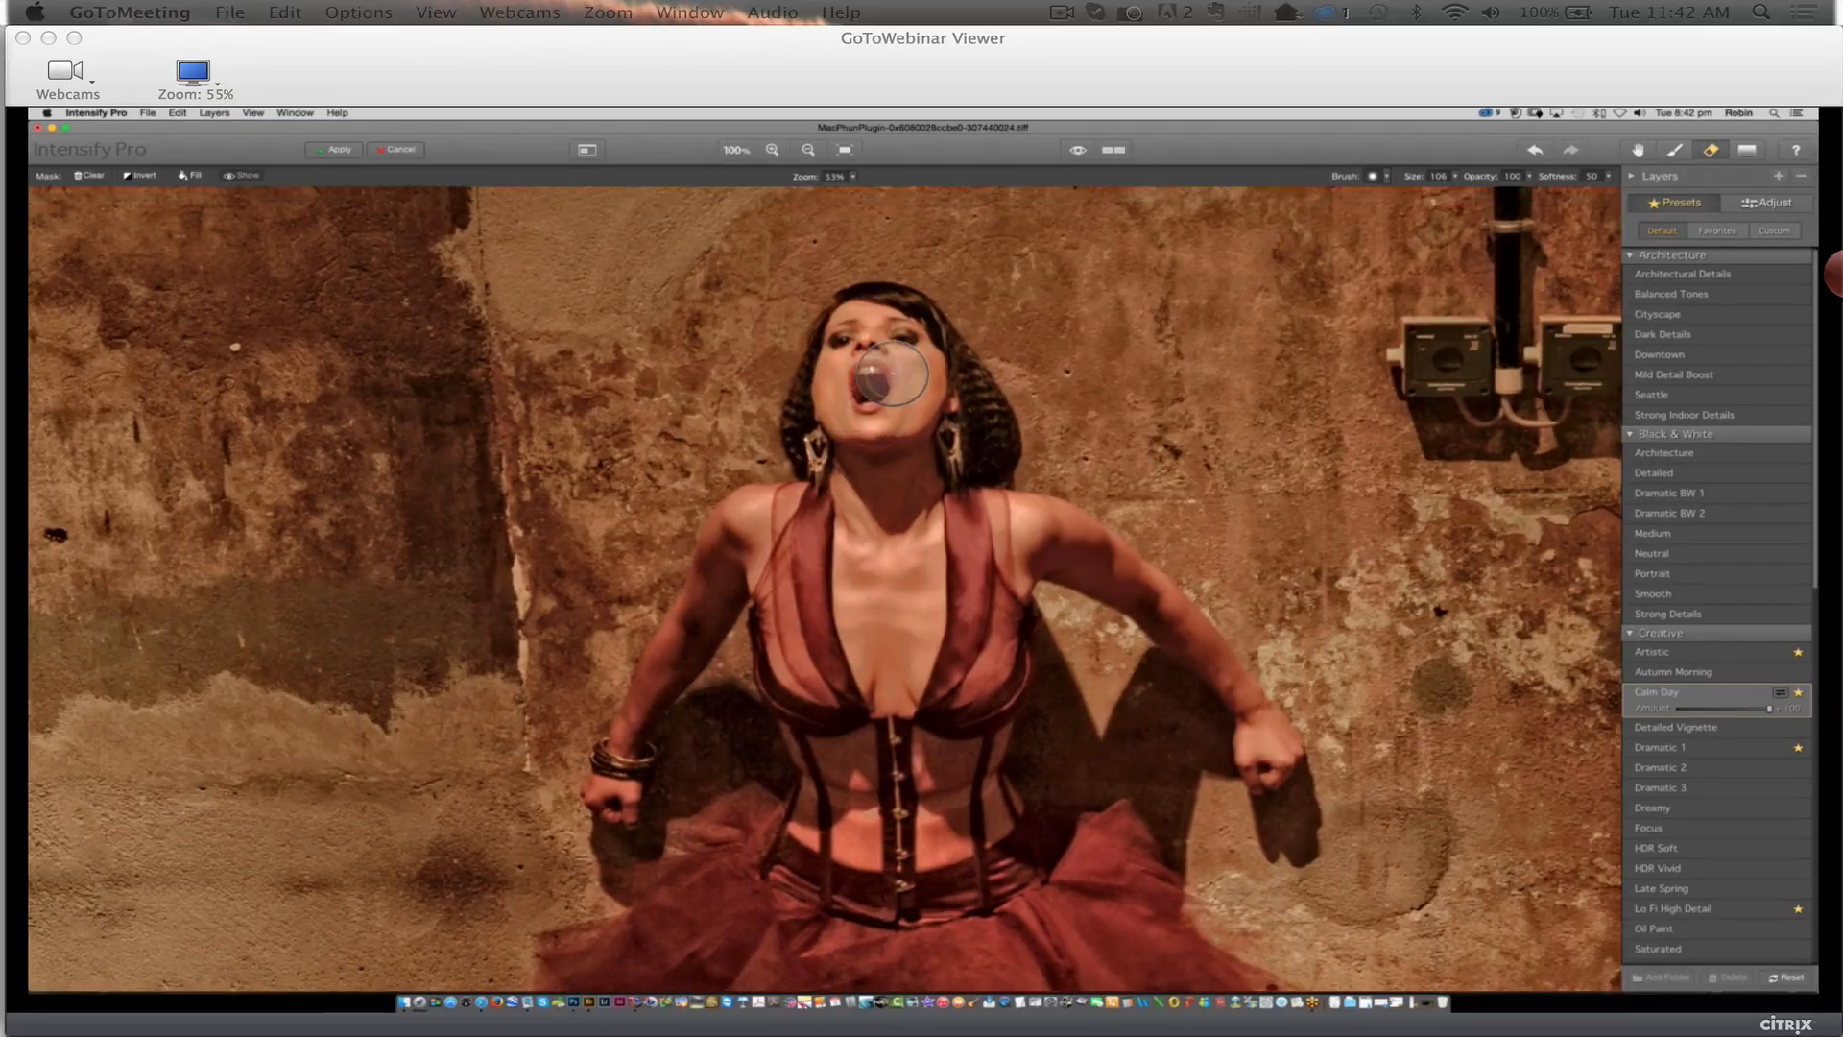
{"action": "mouse_move", "coordinate": [893, 373]}
{"action": "left_mouse_down"}
{"action": "mouse_move", "coordinate": [840, 738]}
{"action": "mouse_move", "coordinate": [717, 579]}
{"action": "mouse_move", "coordinate": [739, 537]}
{"action": "mouse_move", "coordinate": [724, 612]}
{"action": "left_mouse_up"}
Reduce the brush size to 58, paint the mask into the gap beside the bracelet arm, and hide the overlay
{"action": "key", "text": "bracketleft"}
{"action": "key", "text": "bracketleft"}
{"action": "key", "text": "bracketleft"}
{"action": "key", "text": "bracketleft"}
{"action": "key", "text": "bracketleft"}
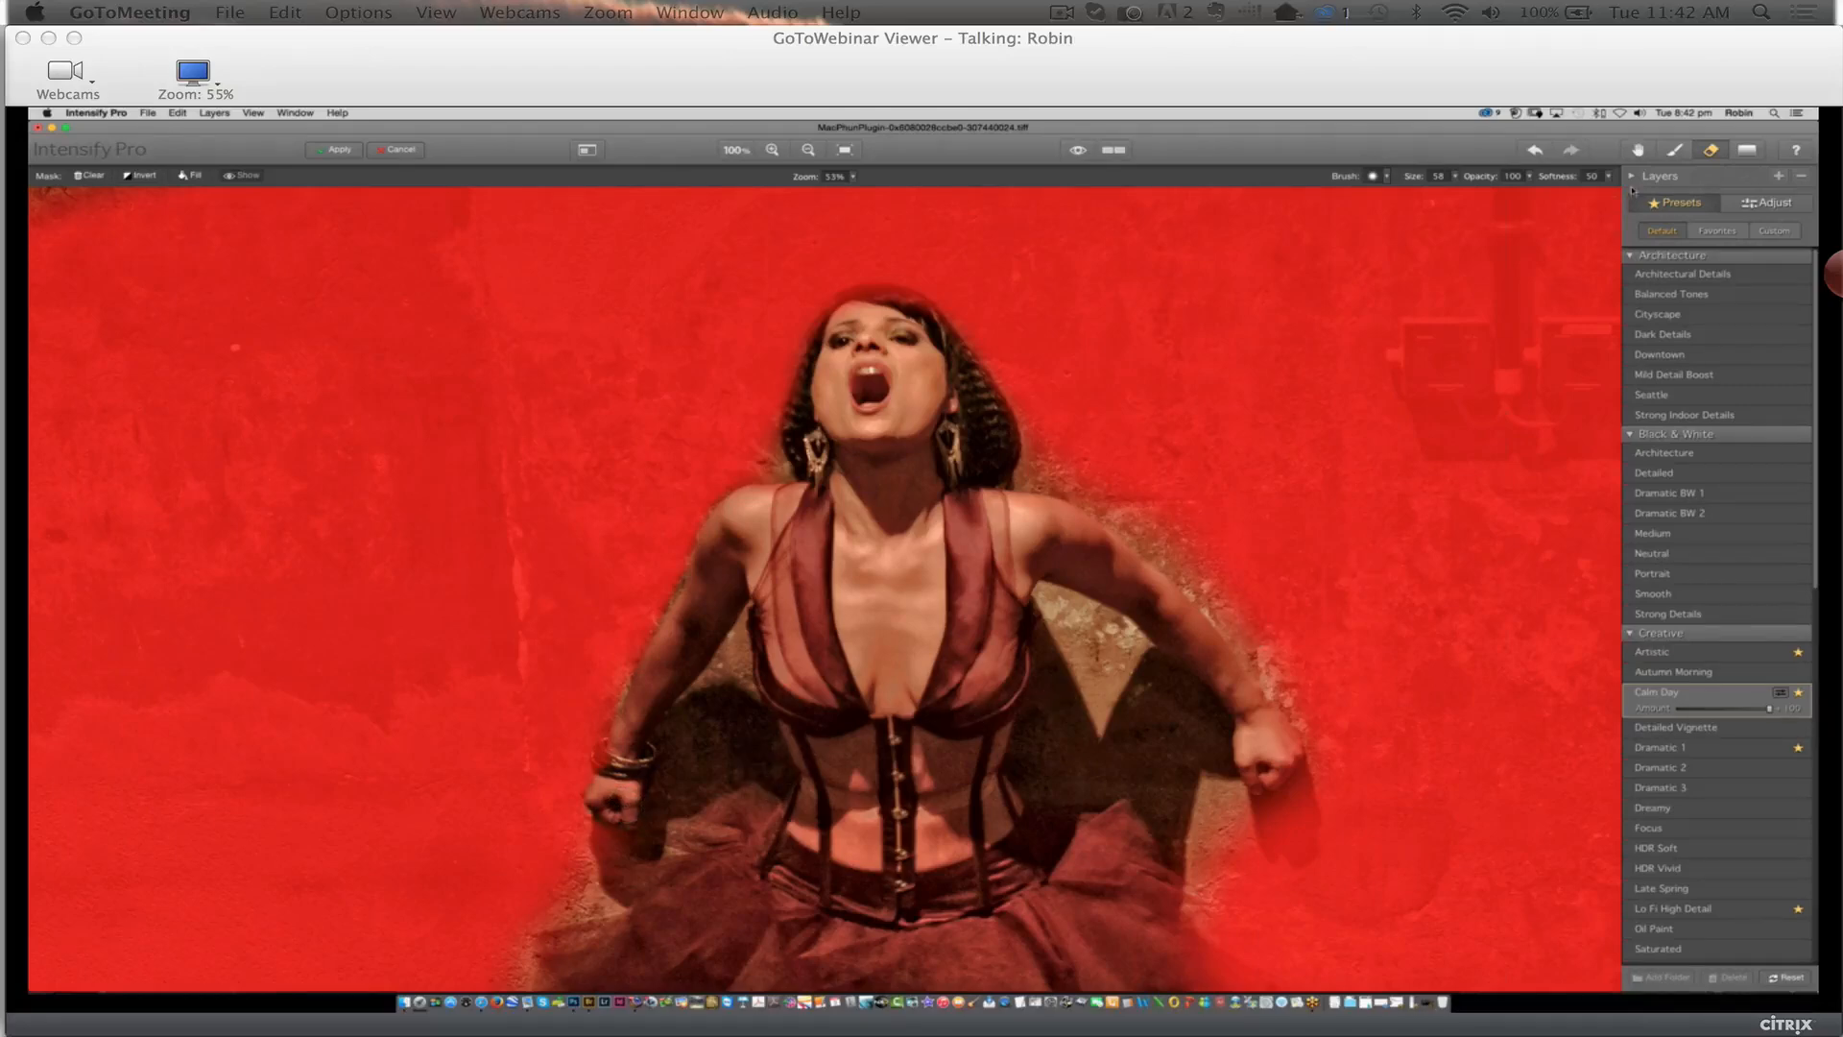
{"action": "key", "text": "b"}
{"action": "mouse_move", "coordinate": [730, 741]}
{"action": "left_mouse_down"}
{"action": "mouse_move", "coordinate": [721, 679]}
{"action": "mouse_move", "coordinate": [689, 722]}
{"action": "mouse_move", "coordinate": [737, 624]}
{"action": "mouse_move", "coordinate": [758, 760]}
{"action": "mouse_move", "coordinate": [715, 773]}
{"action": "left_mouse_up"}
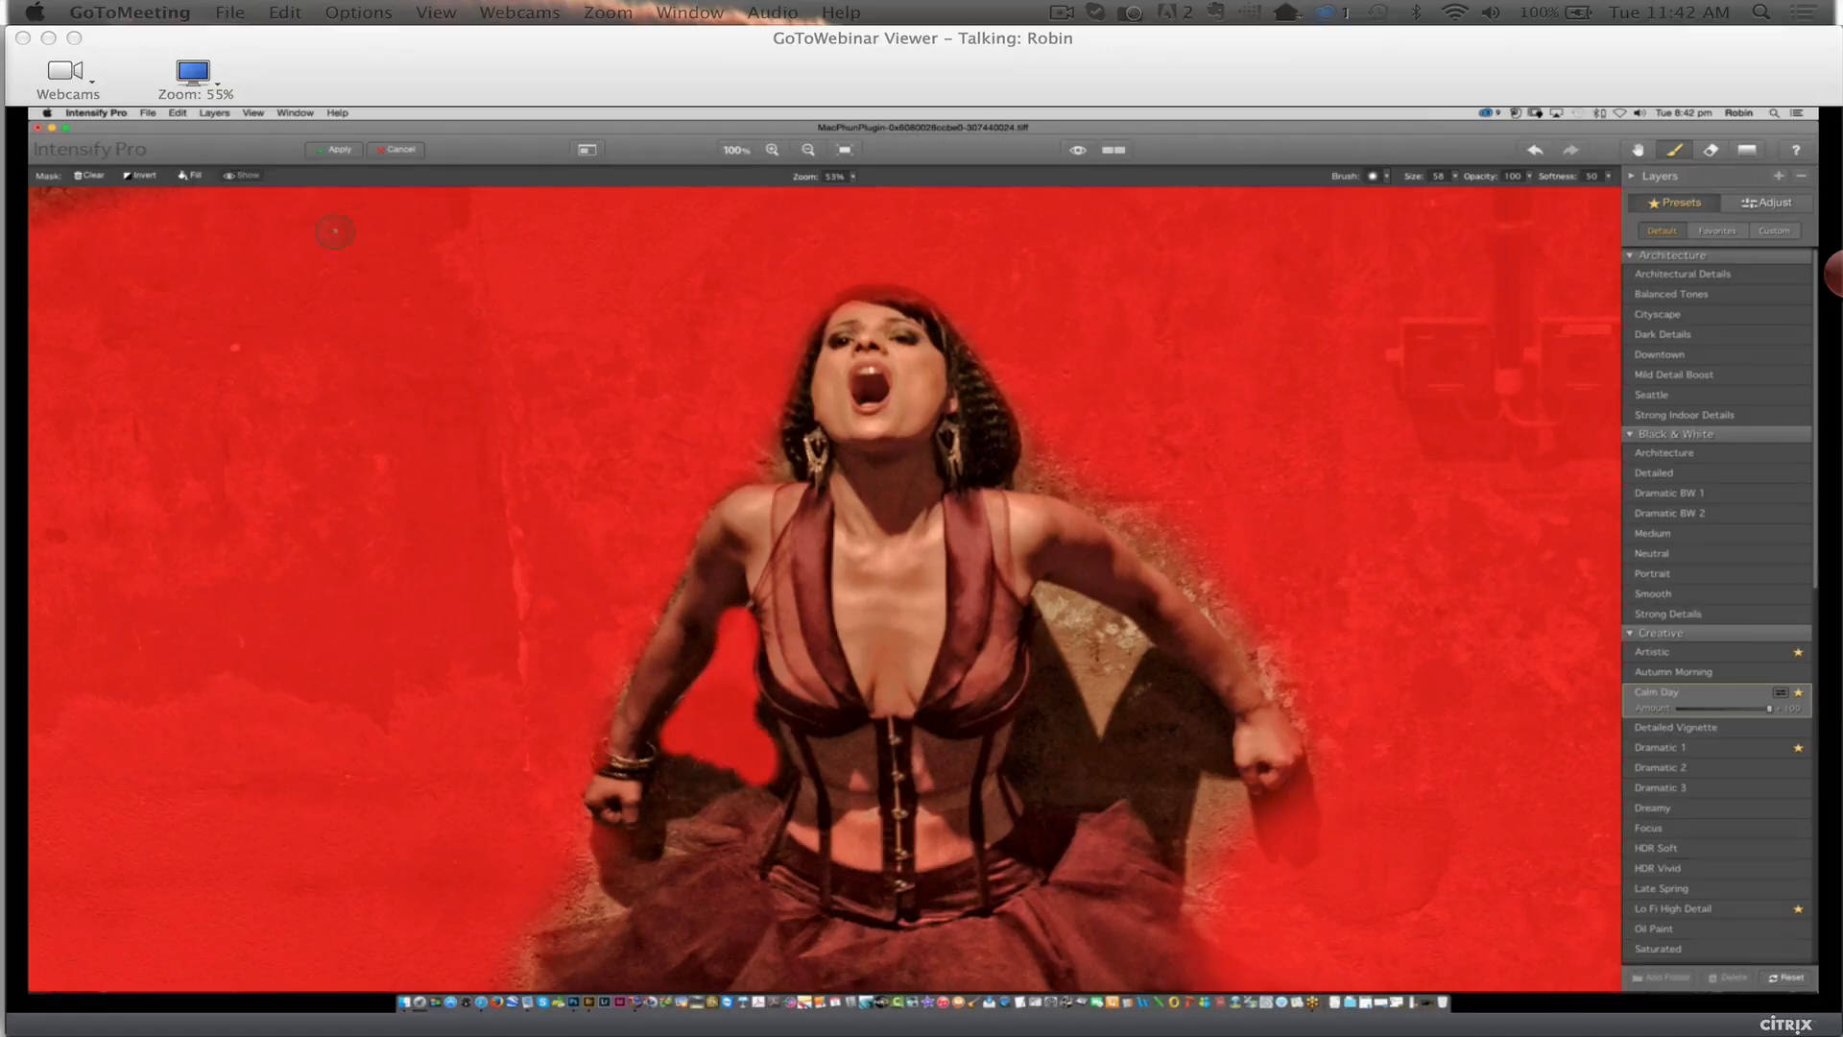
{"action": "left_click", "coordinate": [243, 176]}
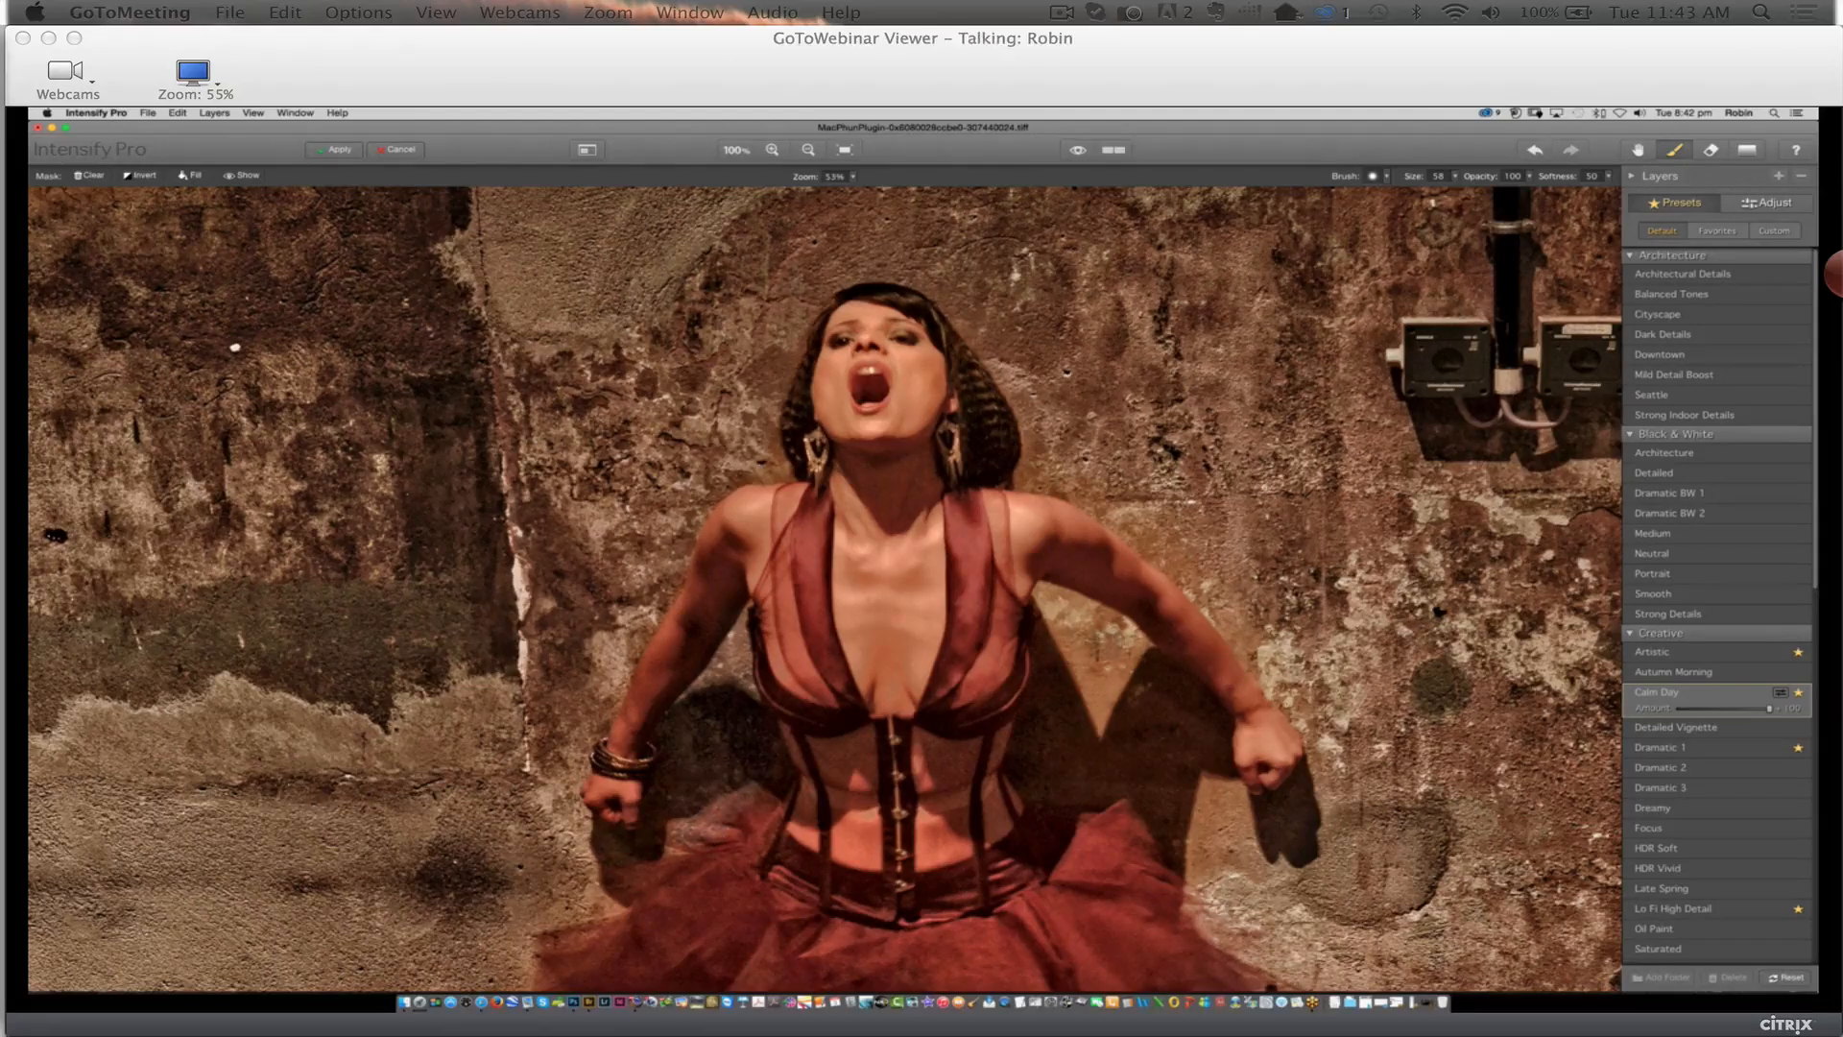
Paint the effect into the wall gap between the woman's other arm and waist, and compare before and after side by side
{"action": "left_click_drag", "start_coordinate": [1068, 617], "coordinate": [1131, 639]}
{"action": "key", "text": "super+equal"}
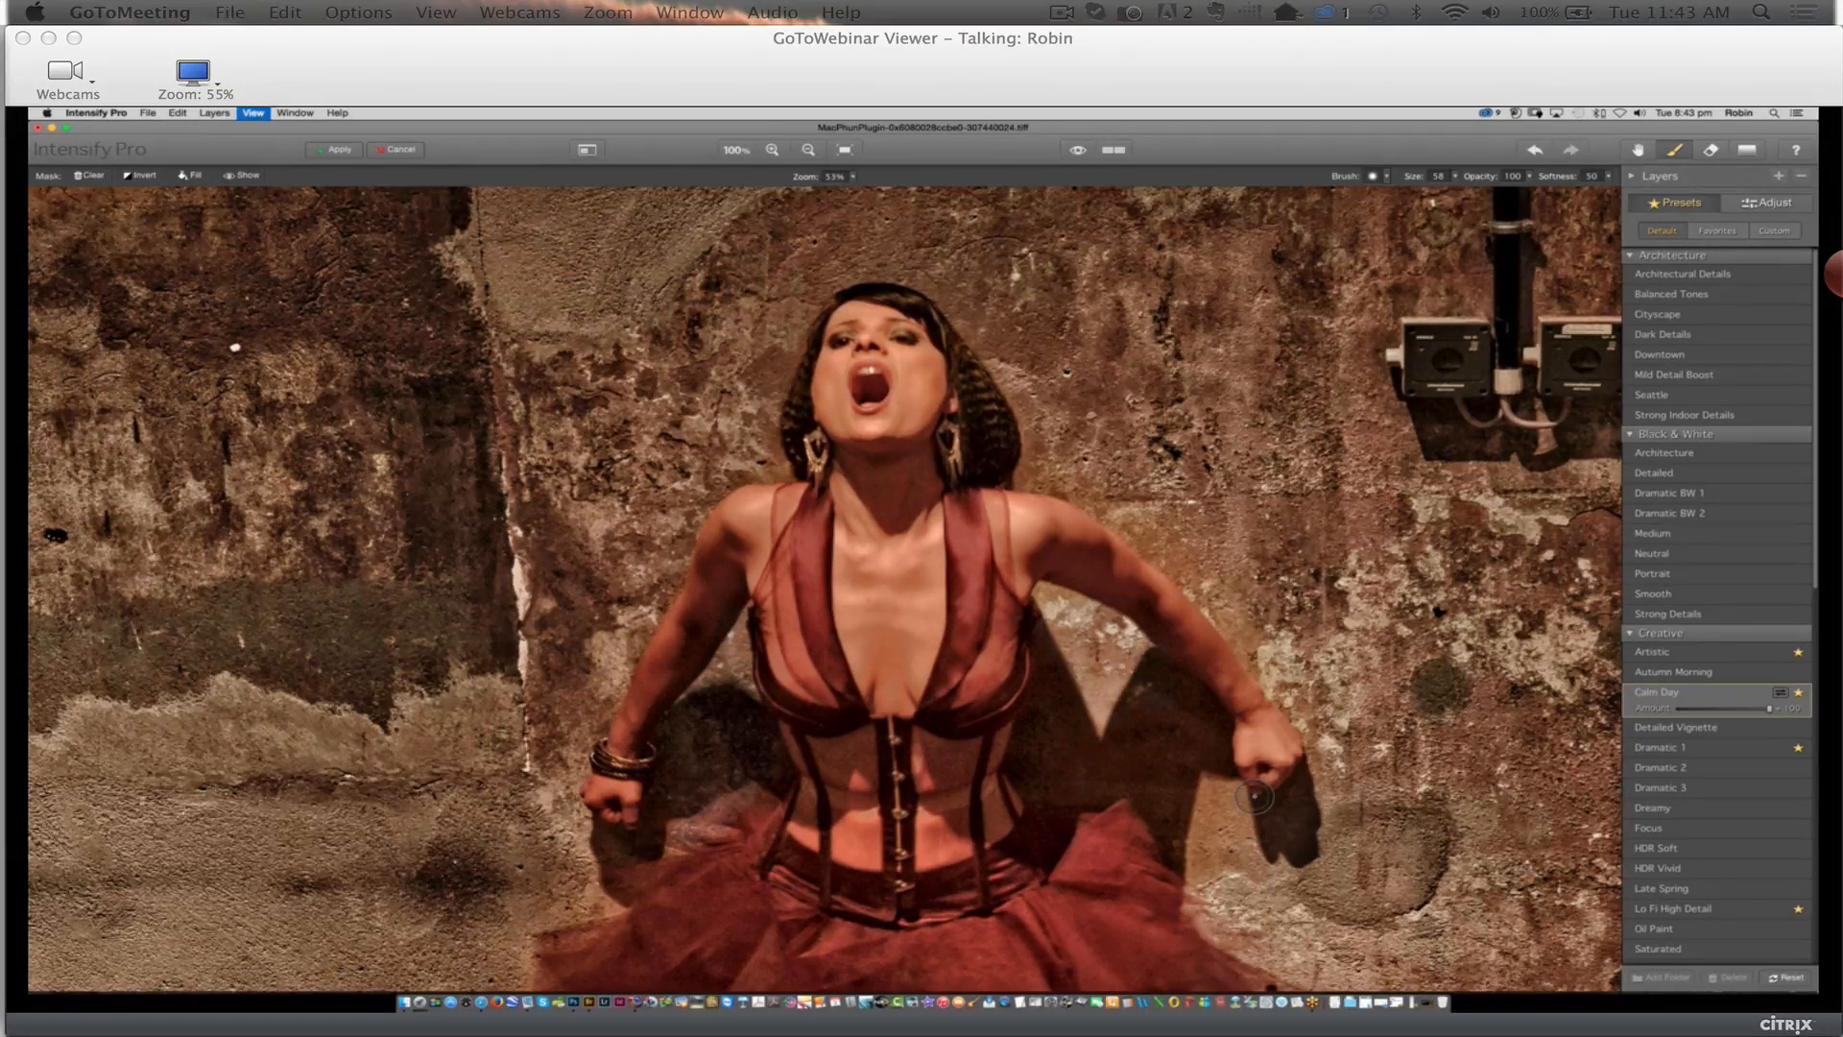
{"action": "key", "text": "super+minus"}
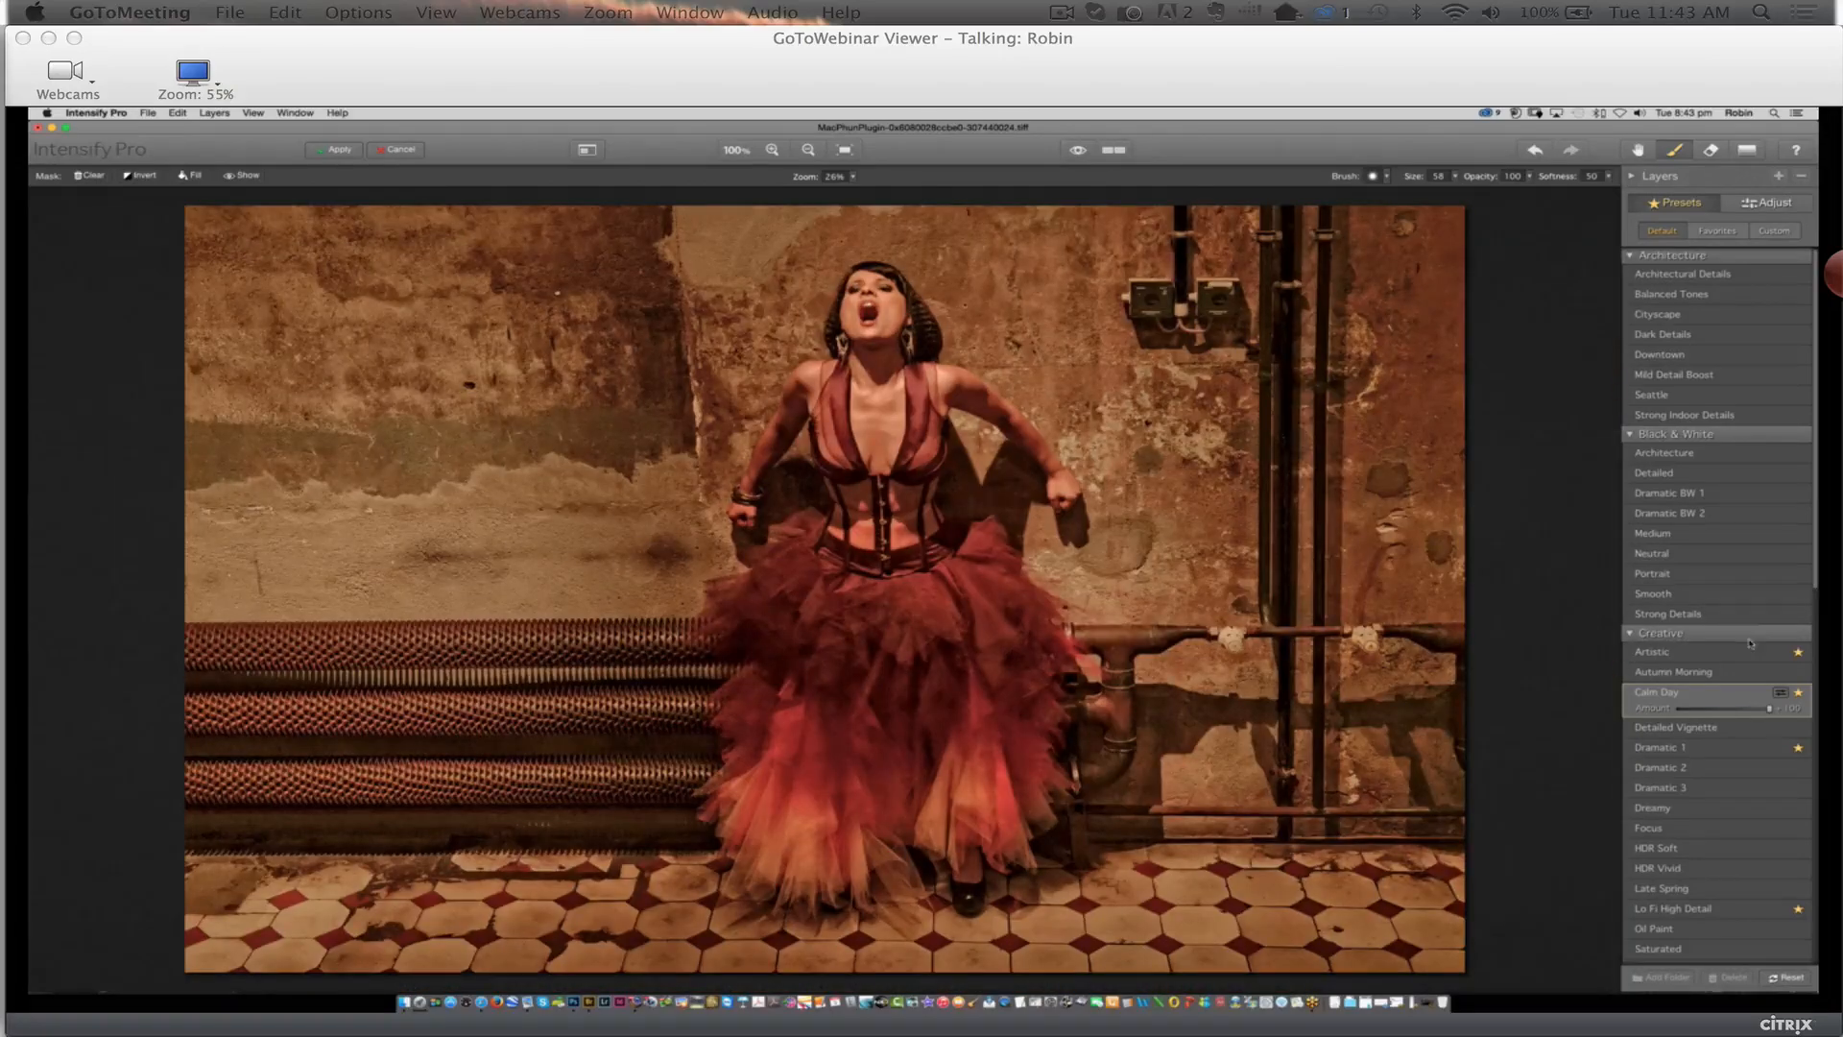
{"action": "left_click", "coordinate": [1115, 151]}
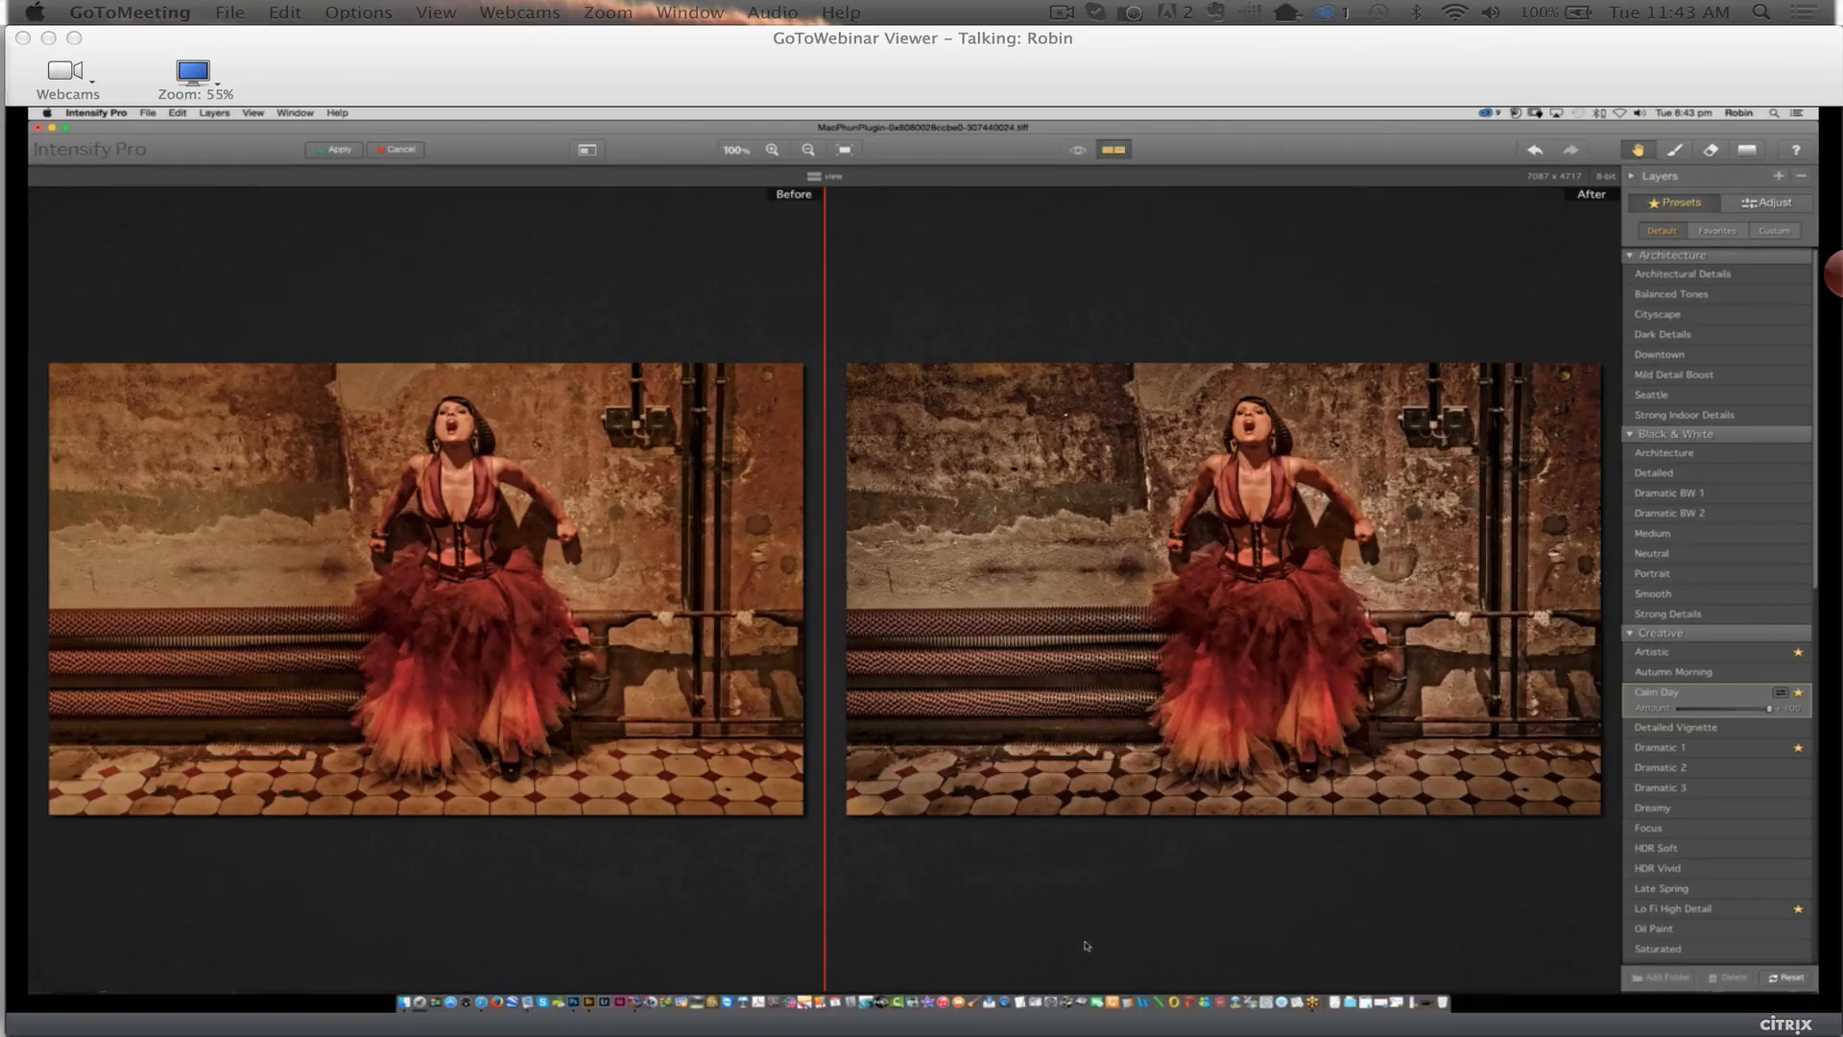
Cancel the Intensify Pro edits, close mod5.tif in Photoshop and switch back to Bridge
{"action": "left_click", "coordinate": [385, 150]}
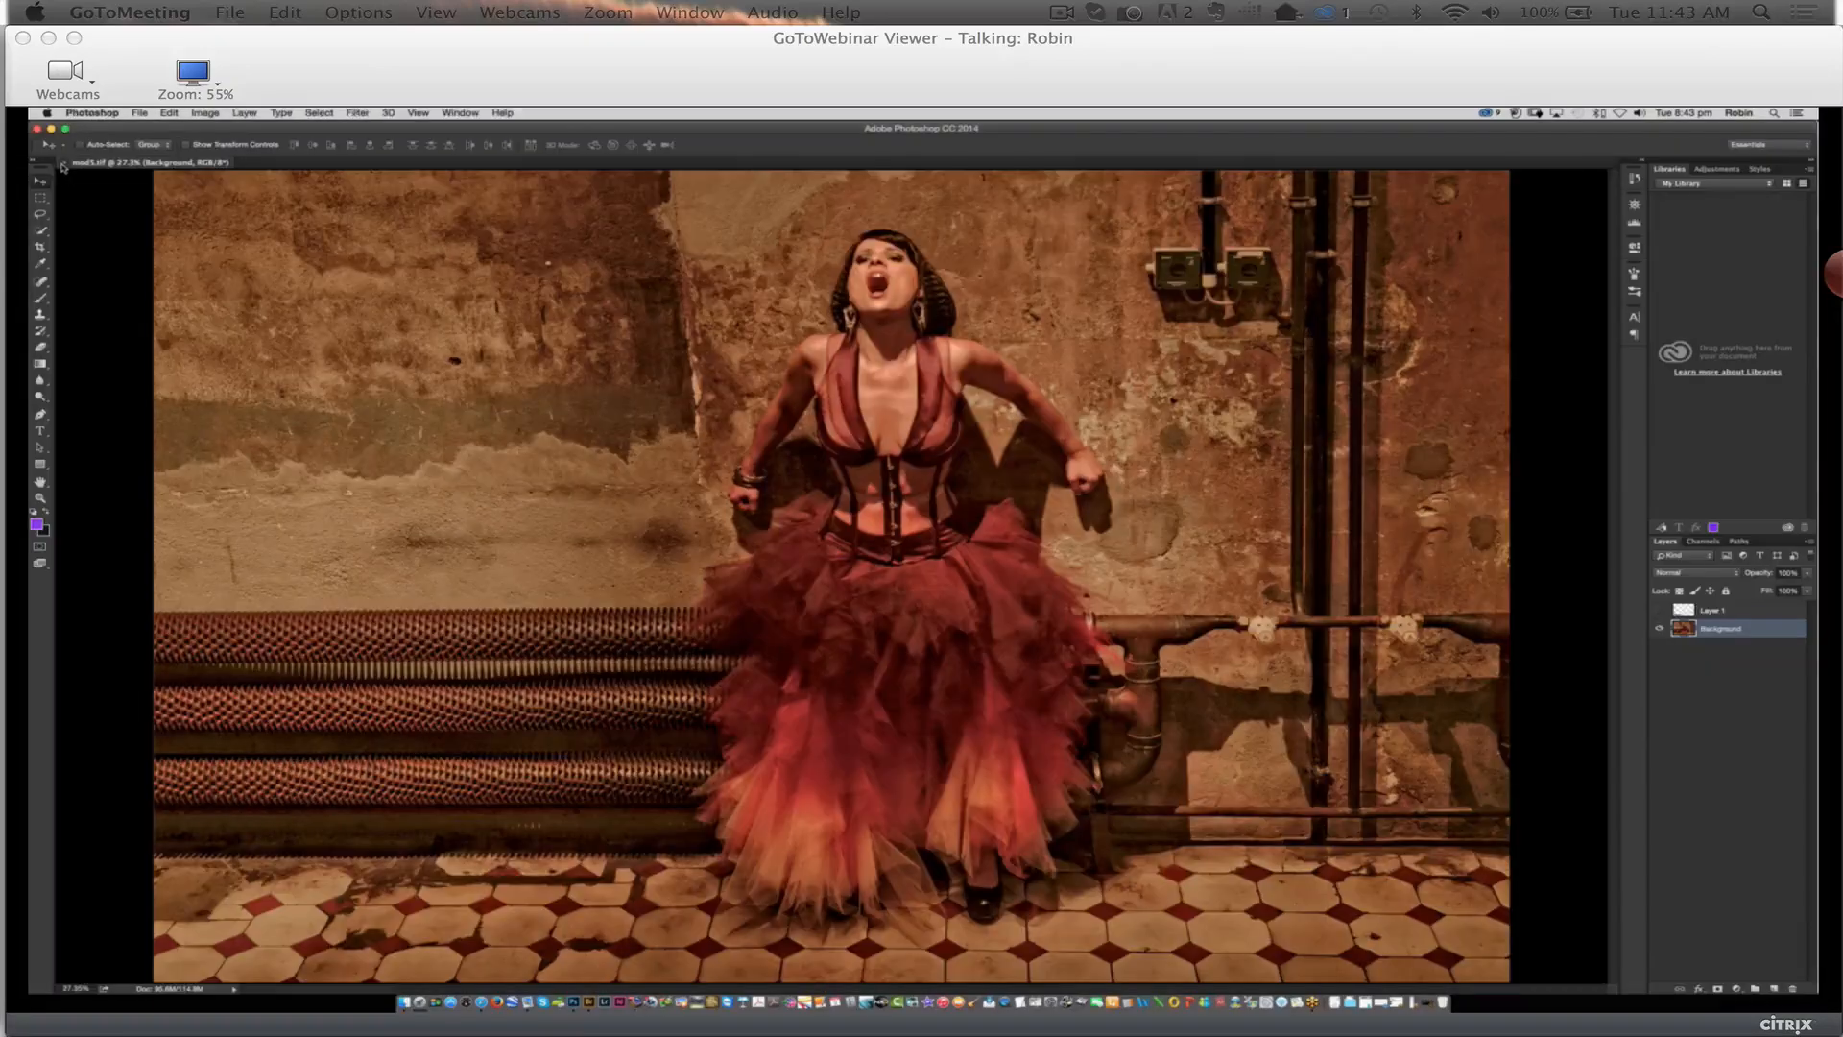
{"action": "left_click", "coordinate": [62, 165]}
{"action": "left_click", "coordinate": [582, 1000]}
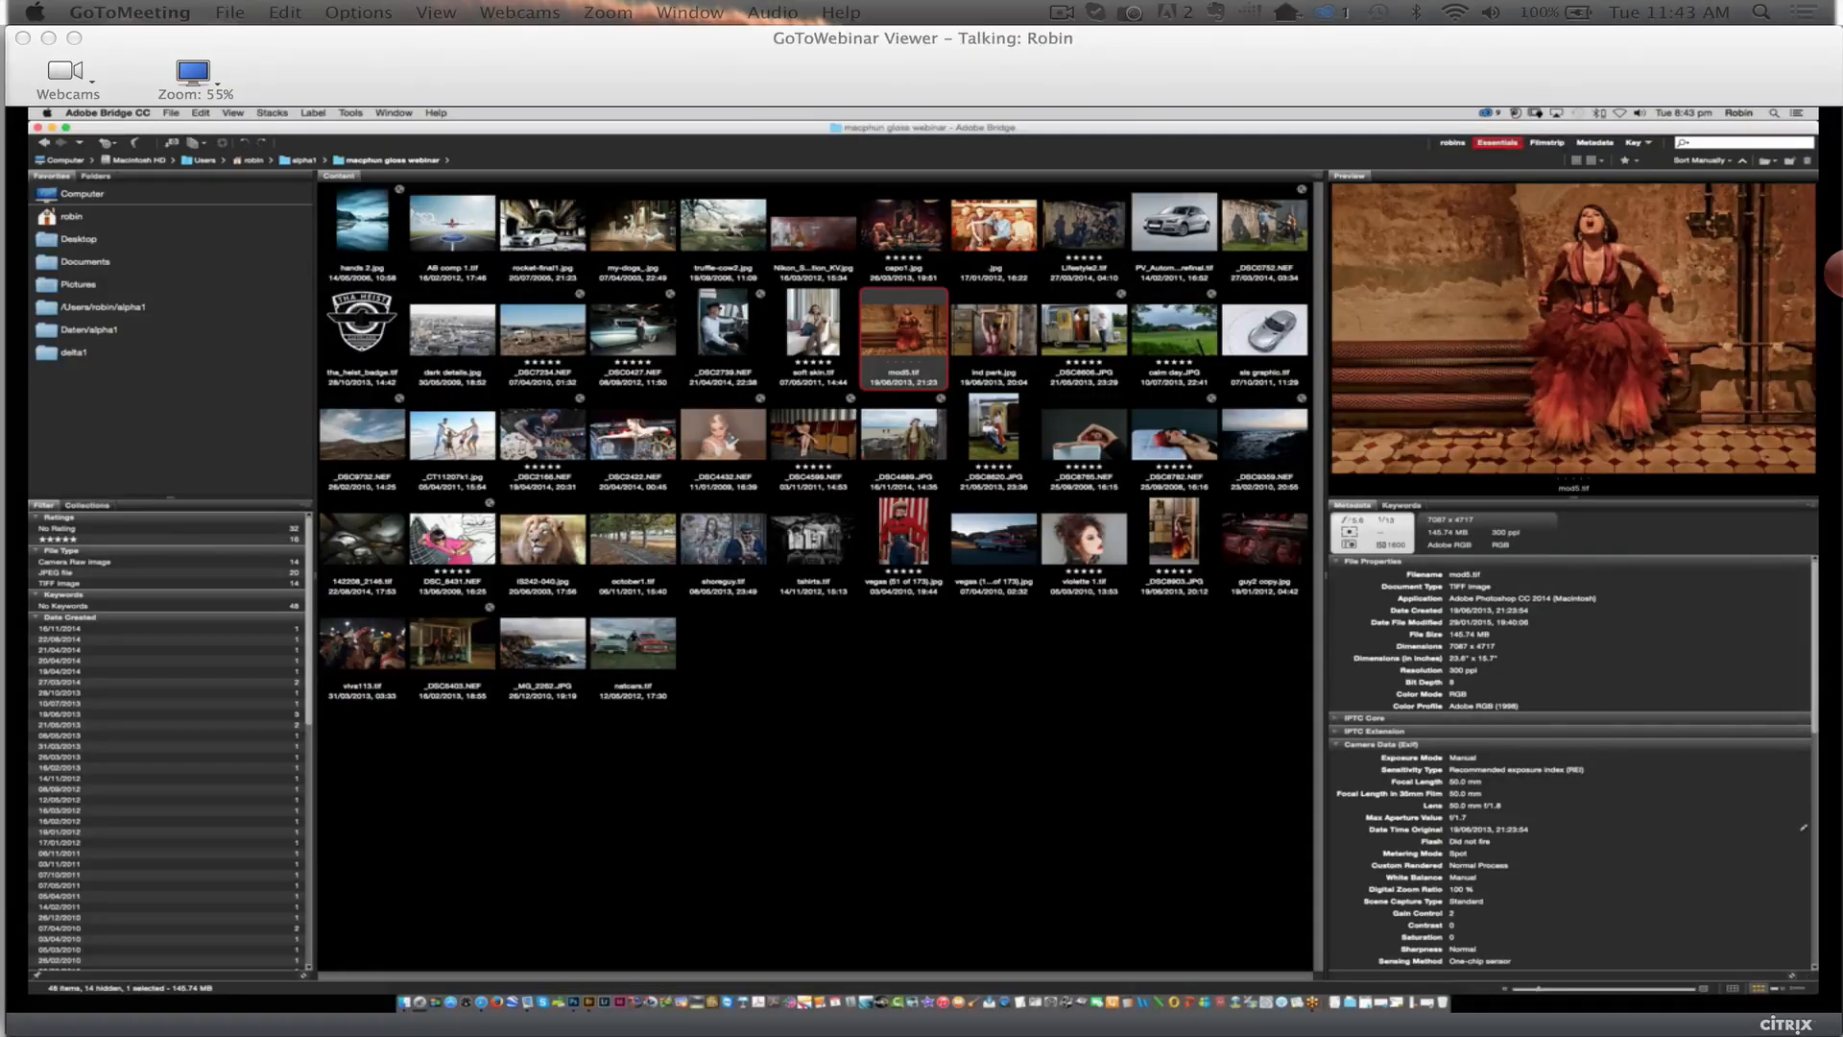
Open ind park.jpg from Bridge in Photoshop, fit it to the window, and launch the Intensify Pro filter on it
{"action": "left_click", "coordinate": [1013, 347]}
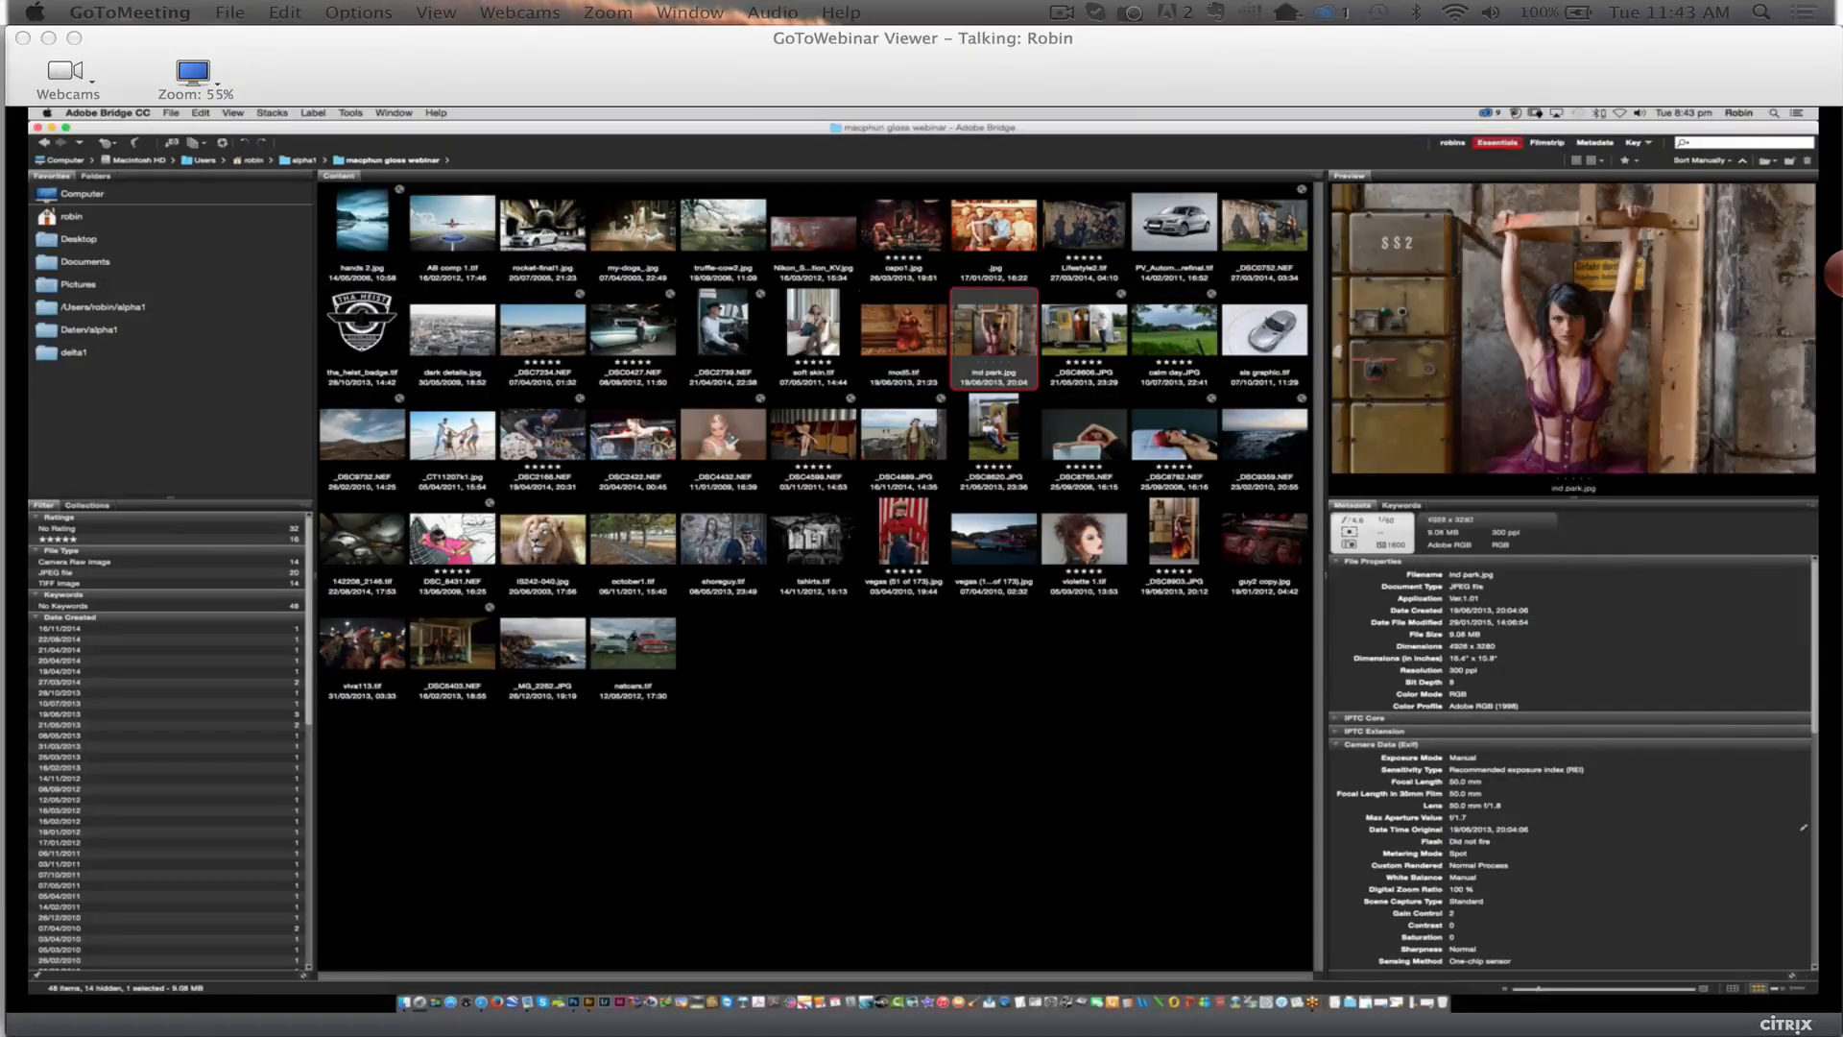
{"action": "double_click", "coordinate": [1012, 346]}
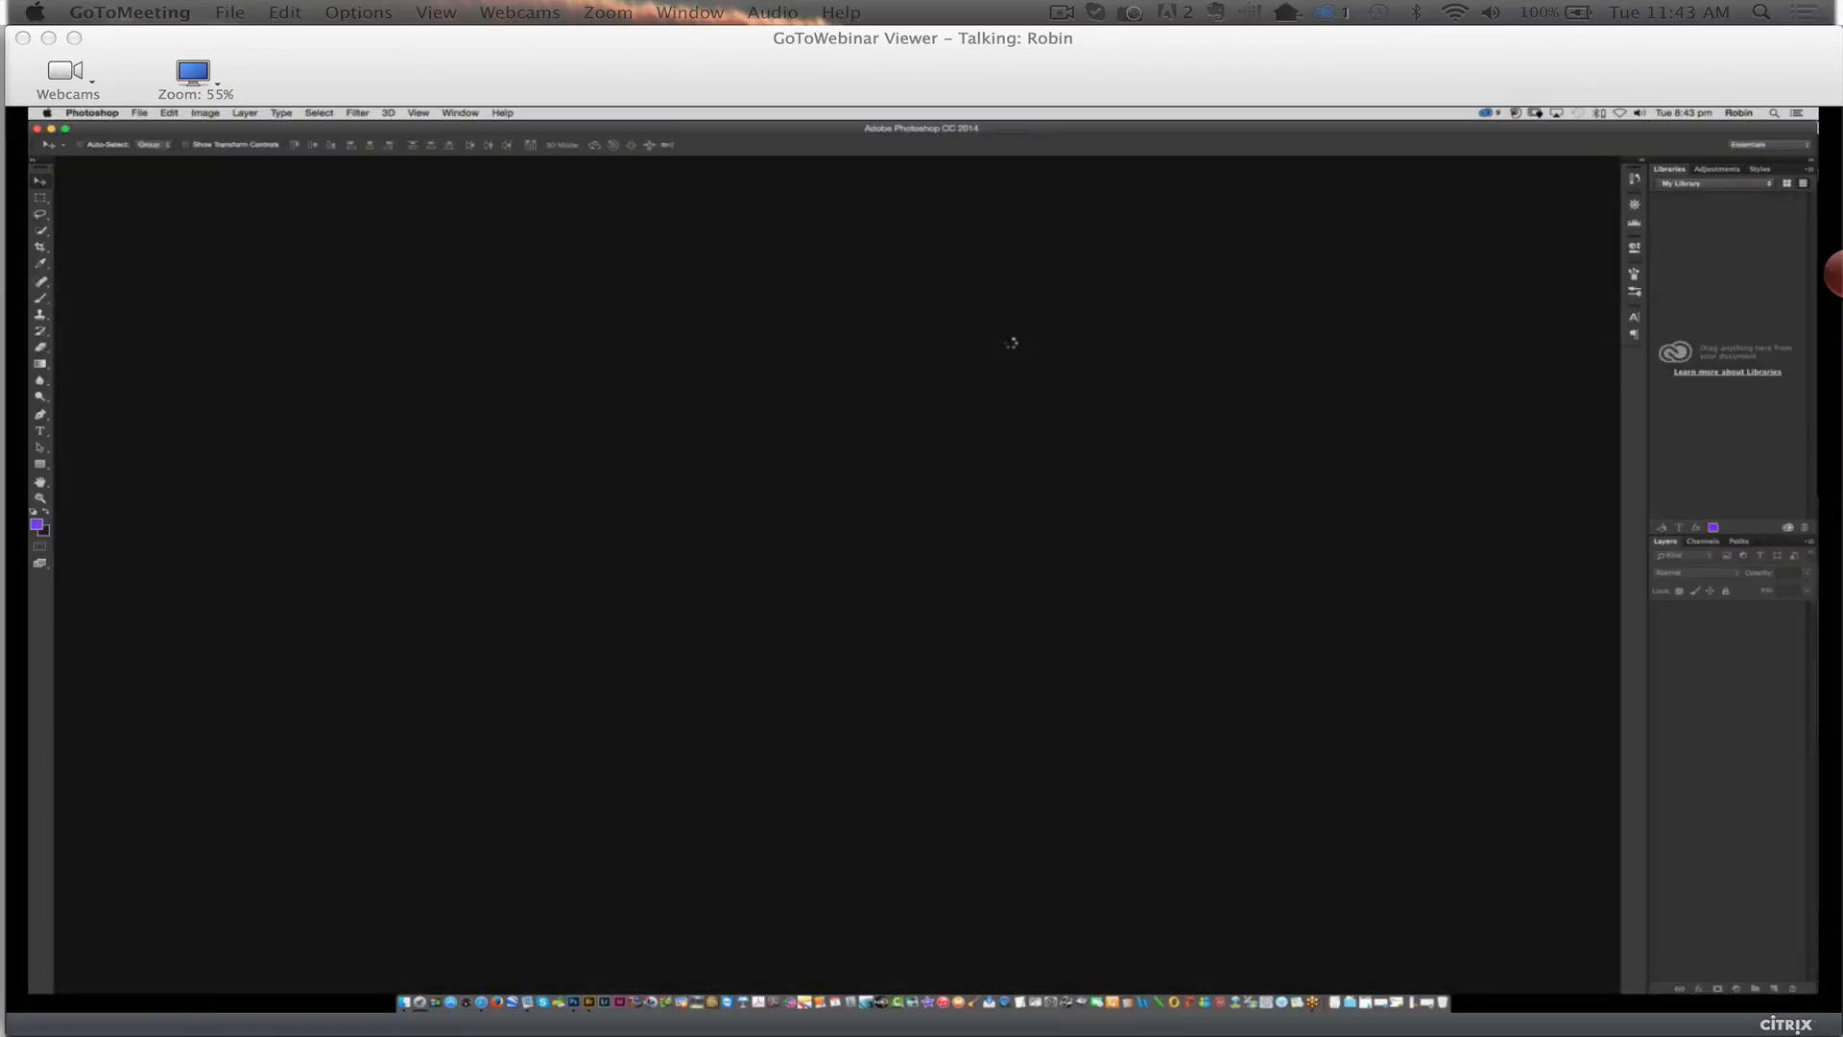
{"action": "key", "text": "super+0"}
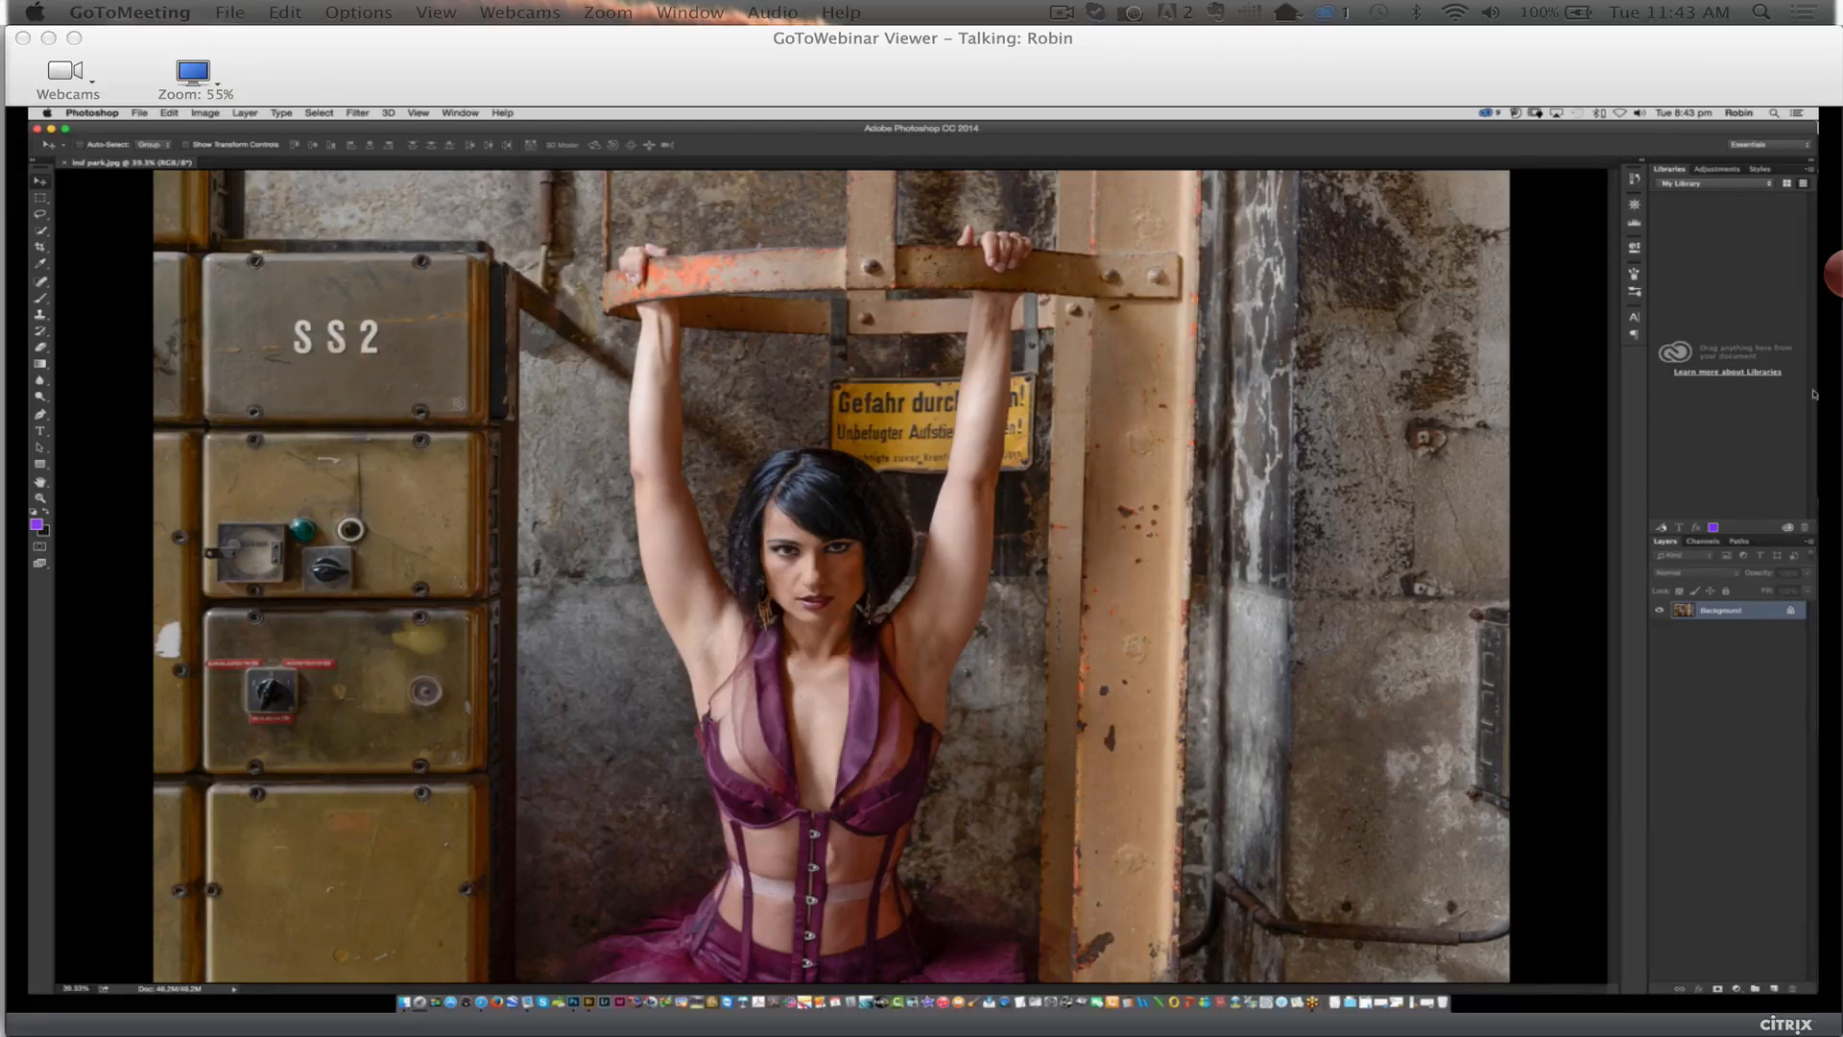
{"action": "left_click", "coordinate": [357, 114]}
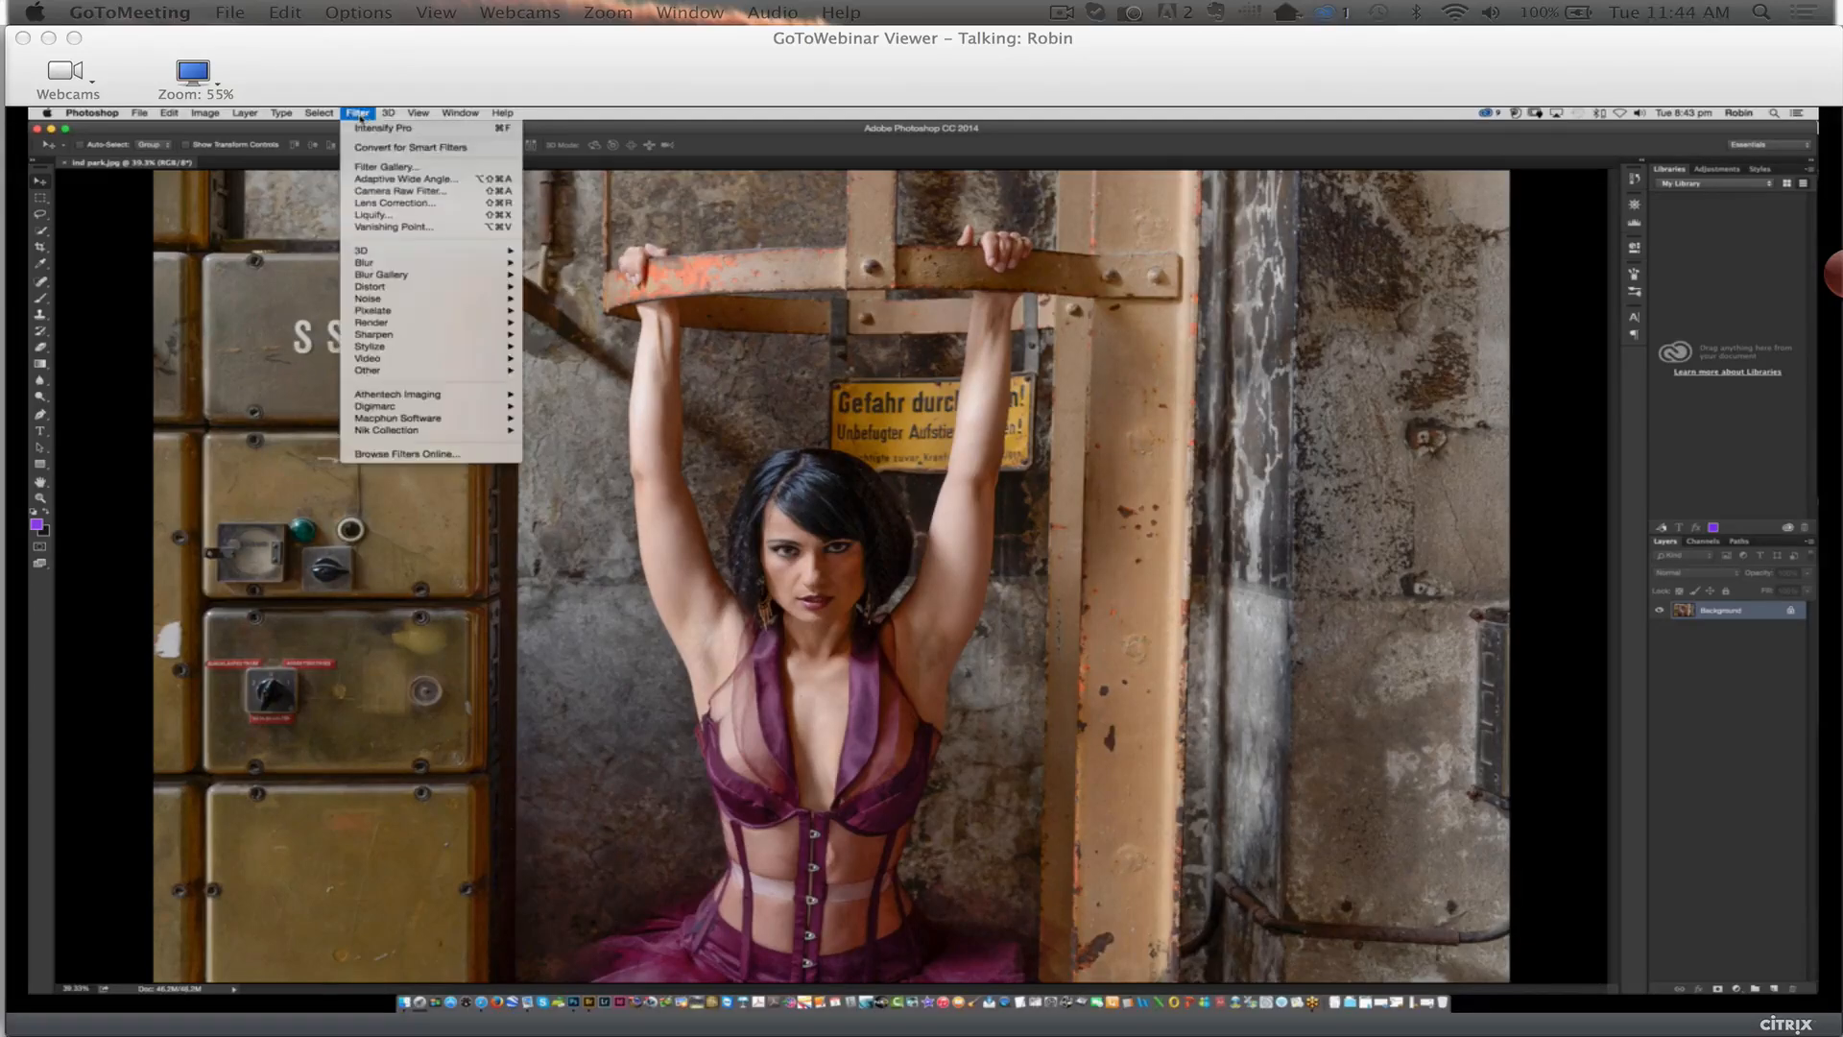
{"action": "mouse_move", "coordinate": [380, 418]}
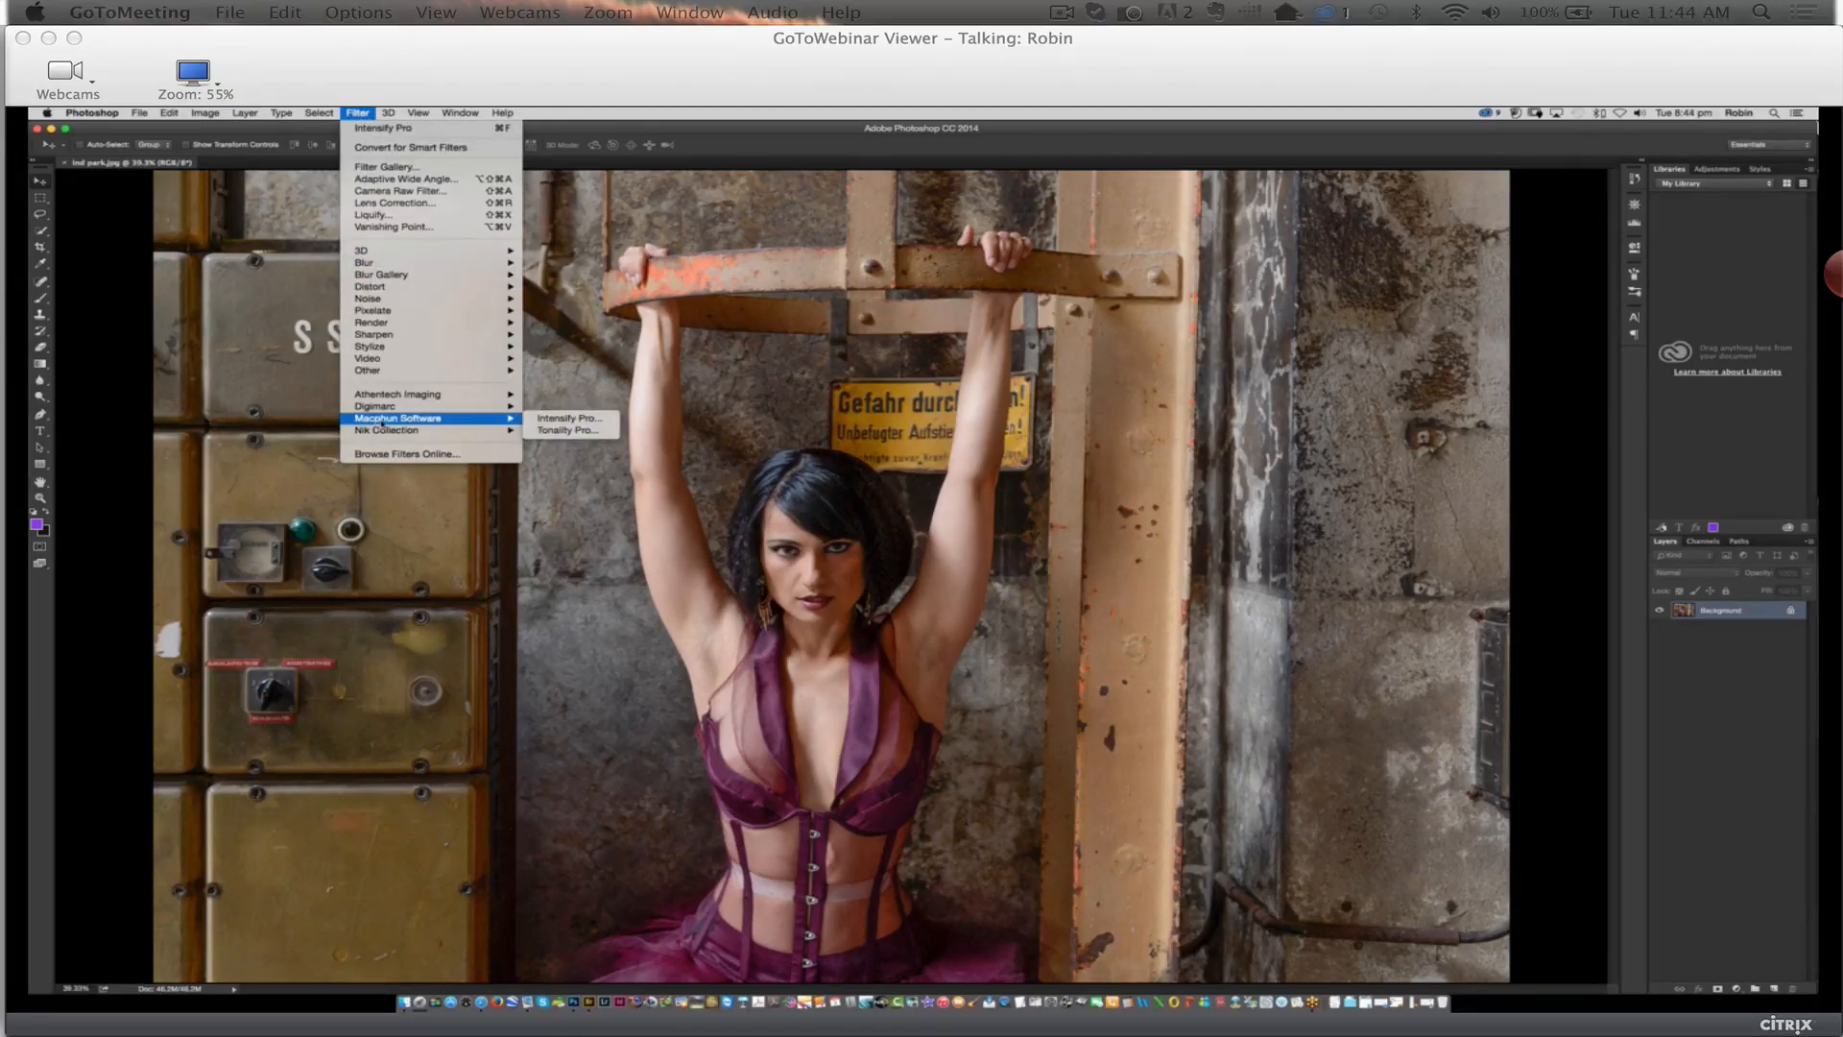
{"action": "left_click", "coordinate": [541, 419]}
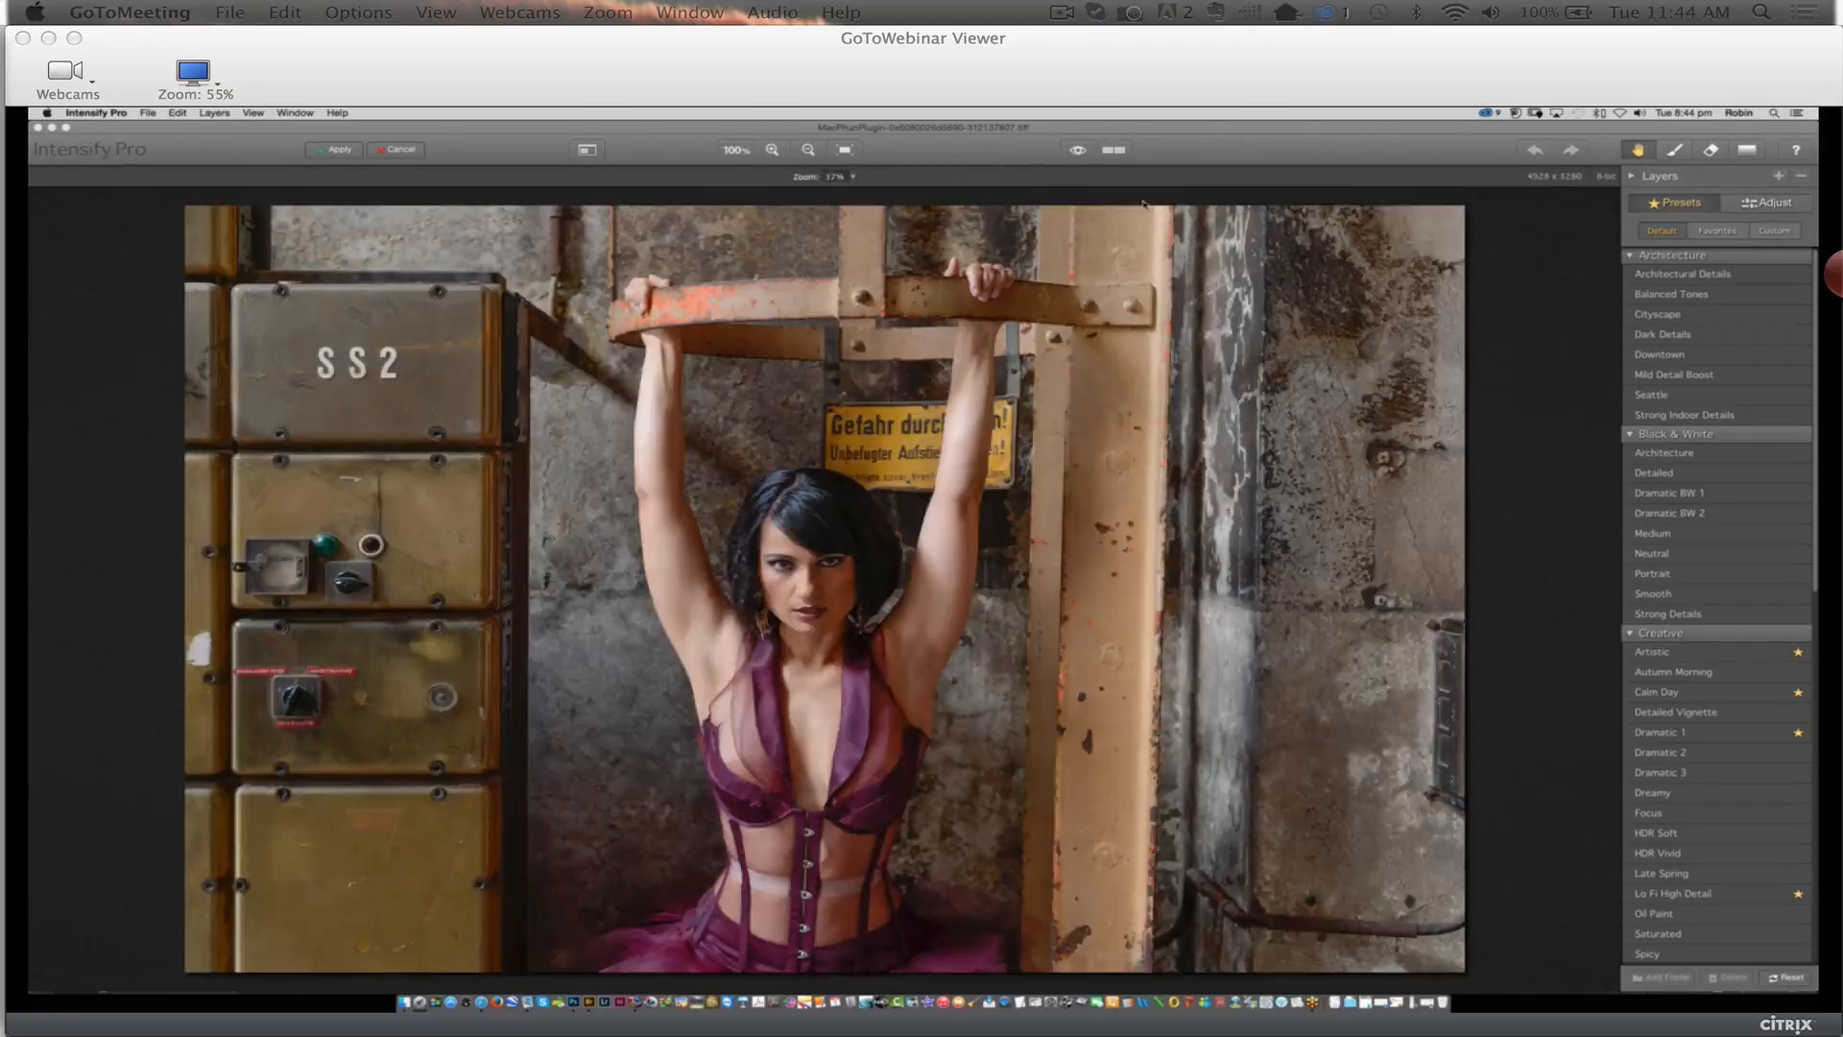
Apply the Soften Skin preset from the Soft category to the portrait
{"action": "scroll", "coordinate": [1718, 672], "scroll_direction": "down", "scroll_amount": 10}
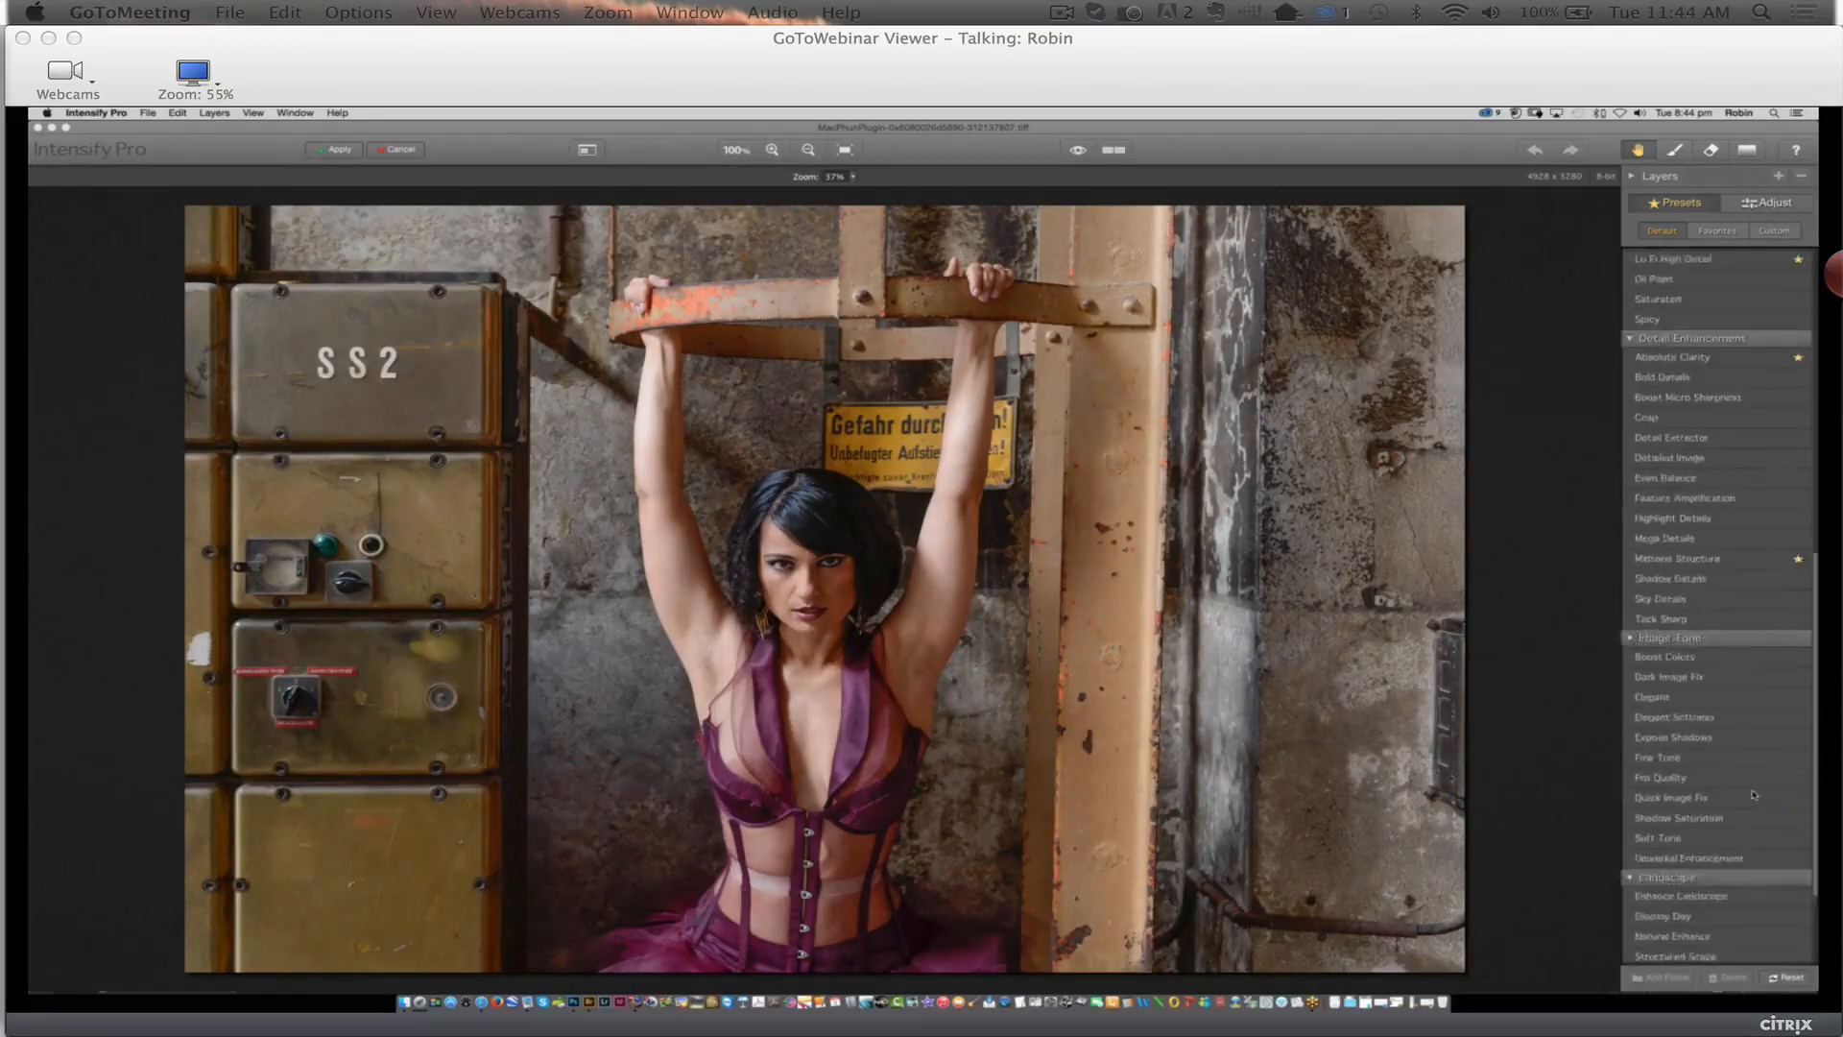
{"action": "scroll", "coordinate": [1753, 792], "scroll_direction": "down", "scroll_amount": 2}
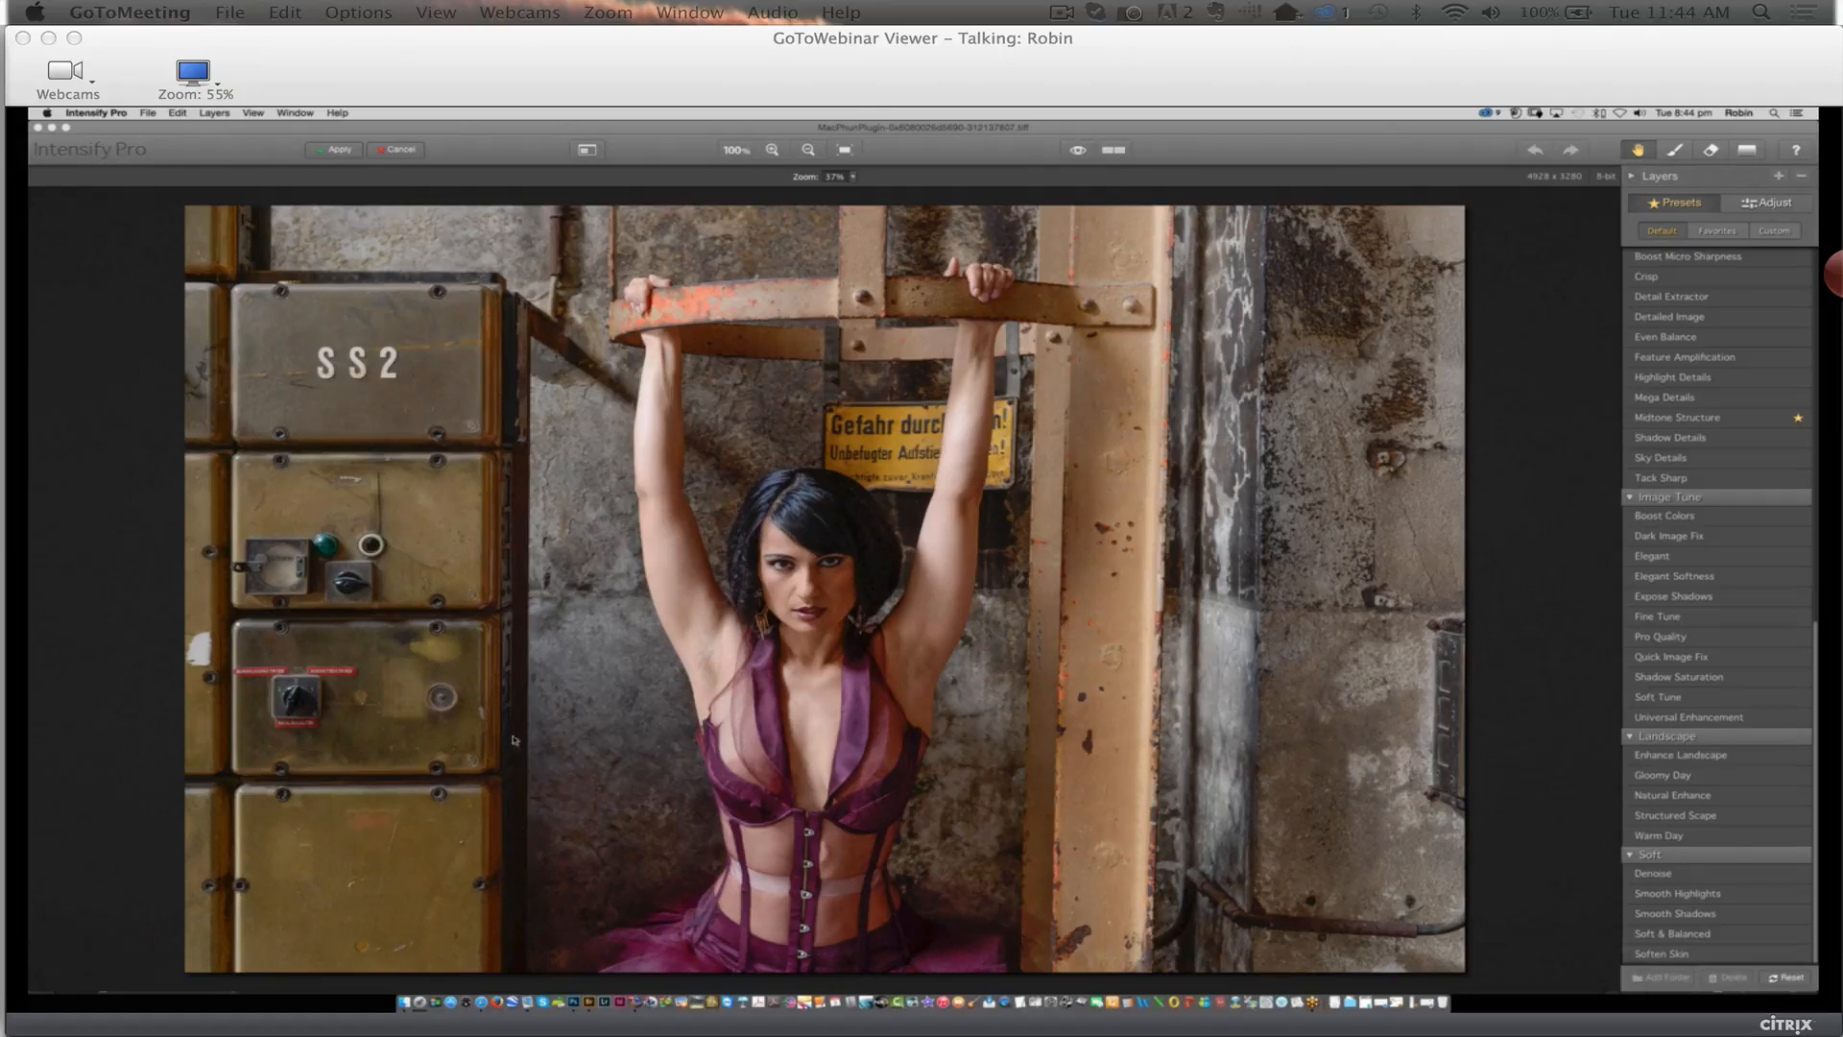
{"action": "left_click", "coordinate": [1760, 958]}
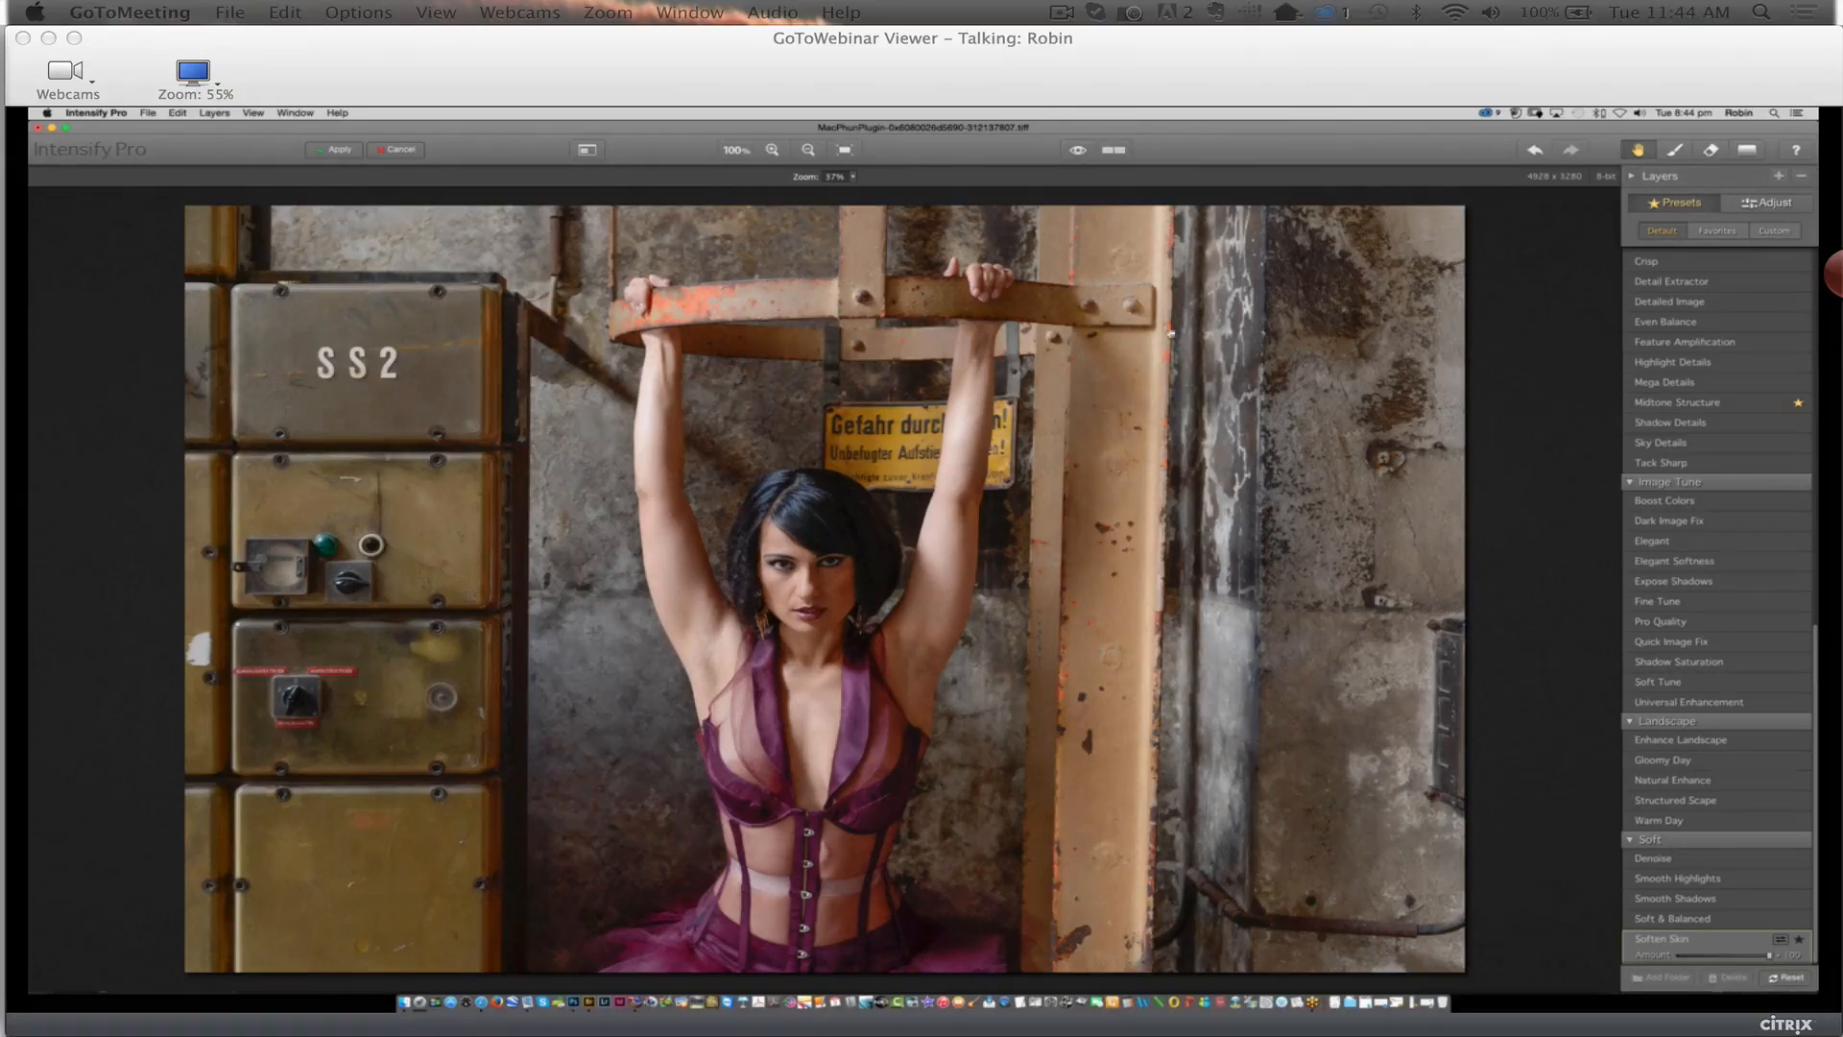
Compare before and after side by side, examining the woman's face and the rusty beam up close, and return to the full view
{"action": "left_click", "coordinate": [1117, 154]}
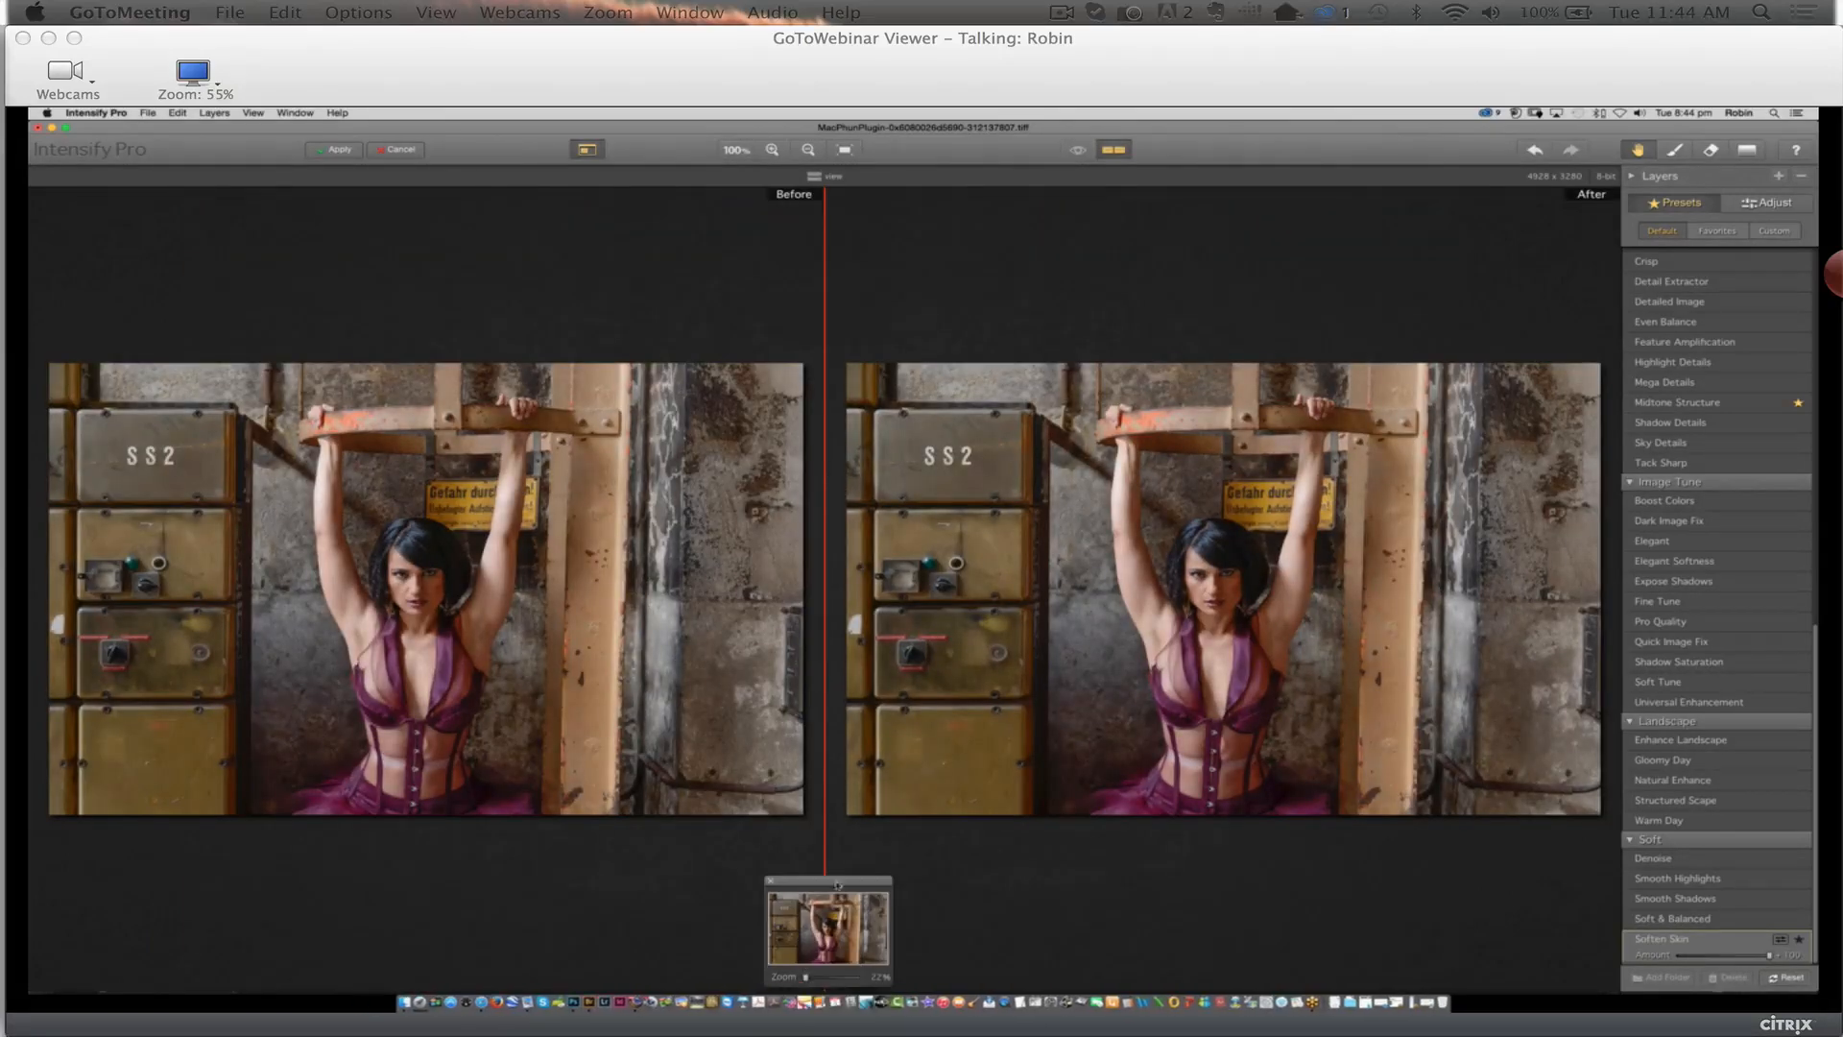
{"action": "left_click_drag", "start_coordinate": [834, 888], "coordinate": [844, 814]}
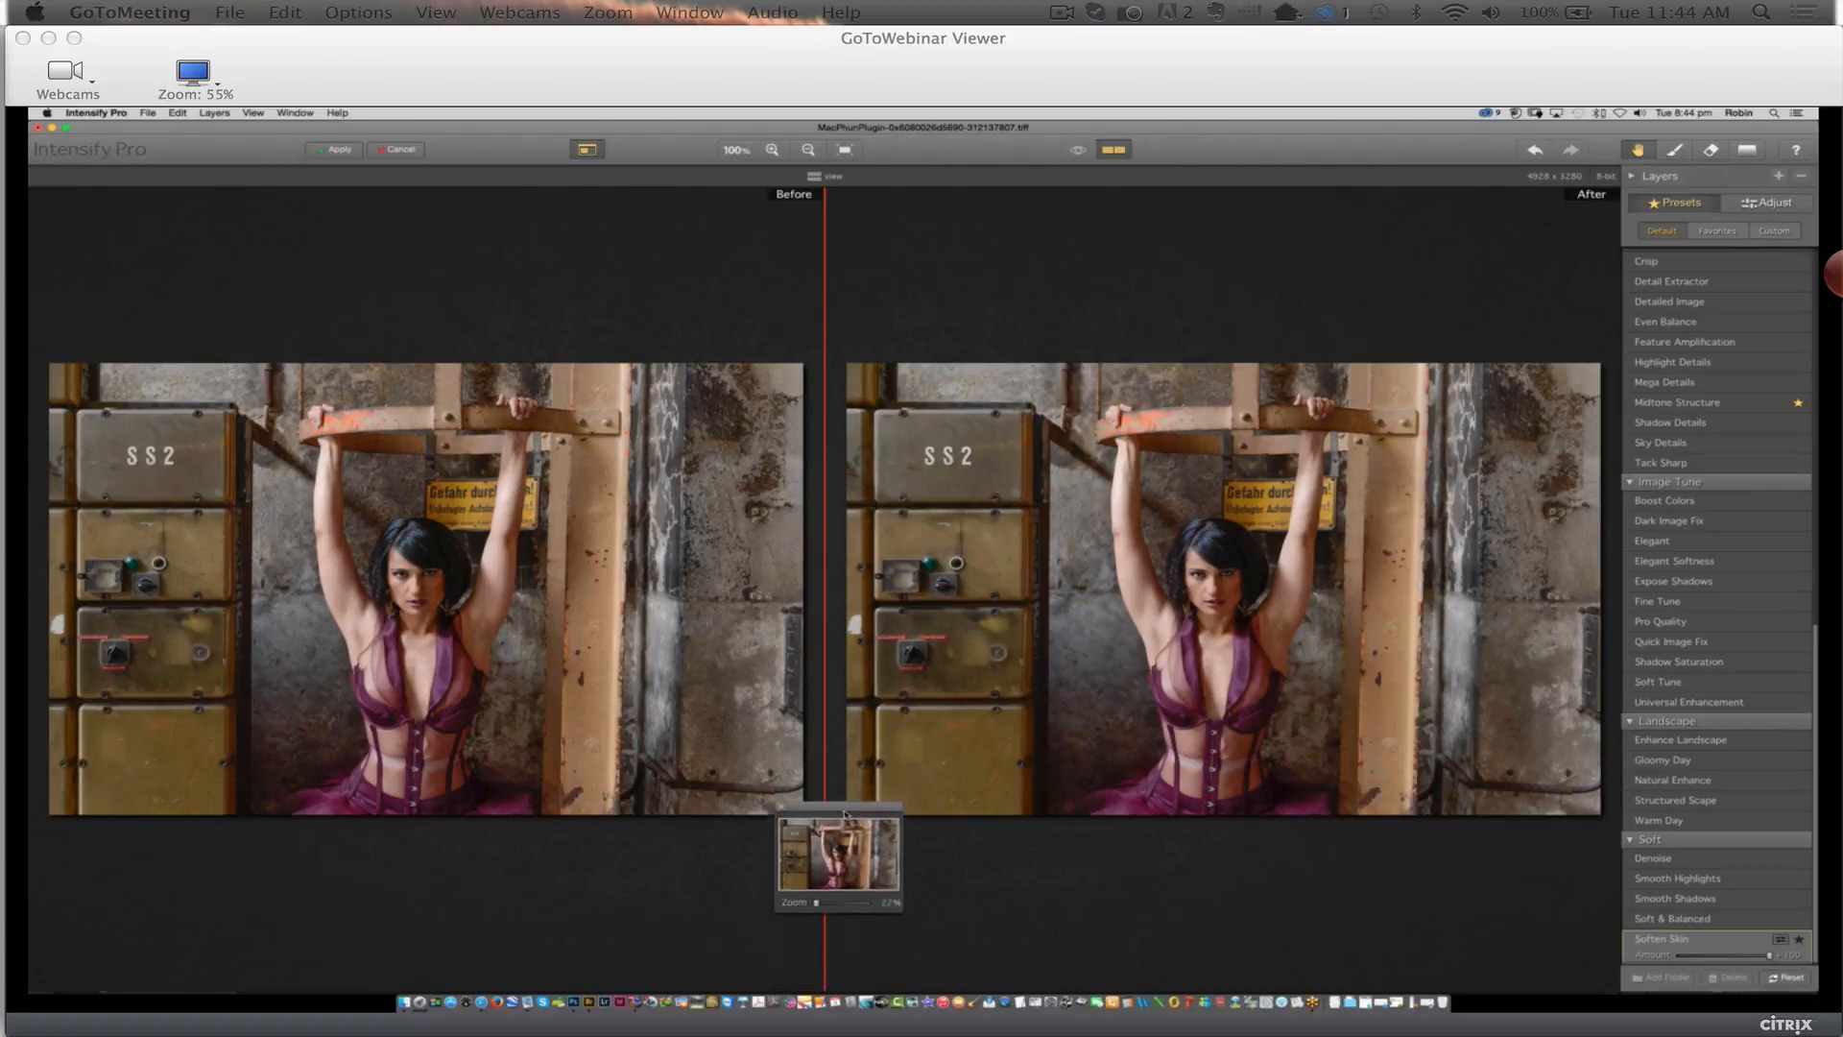
{"action": "left_click", "coordinate": [831, 904]}
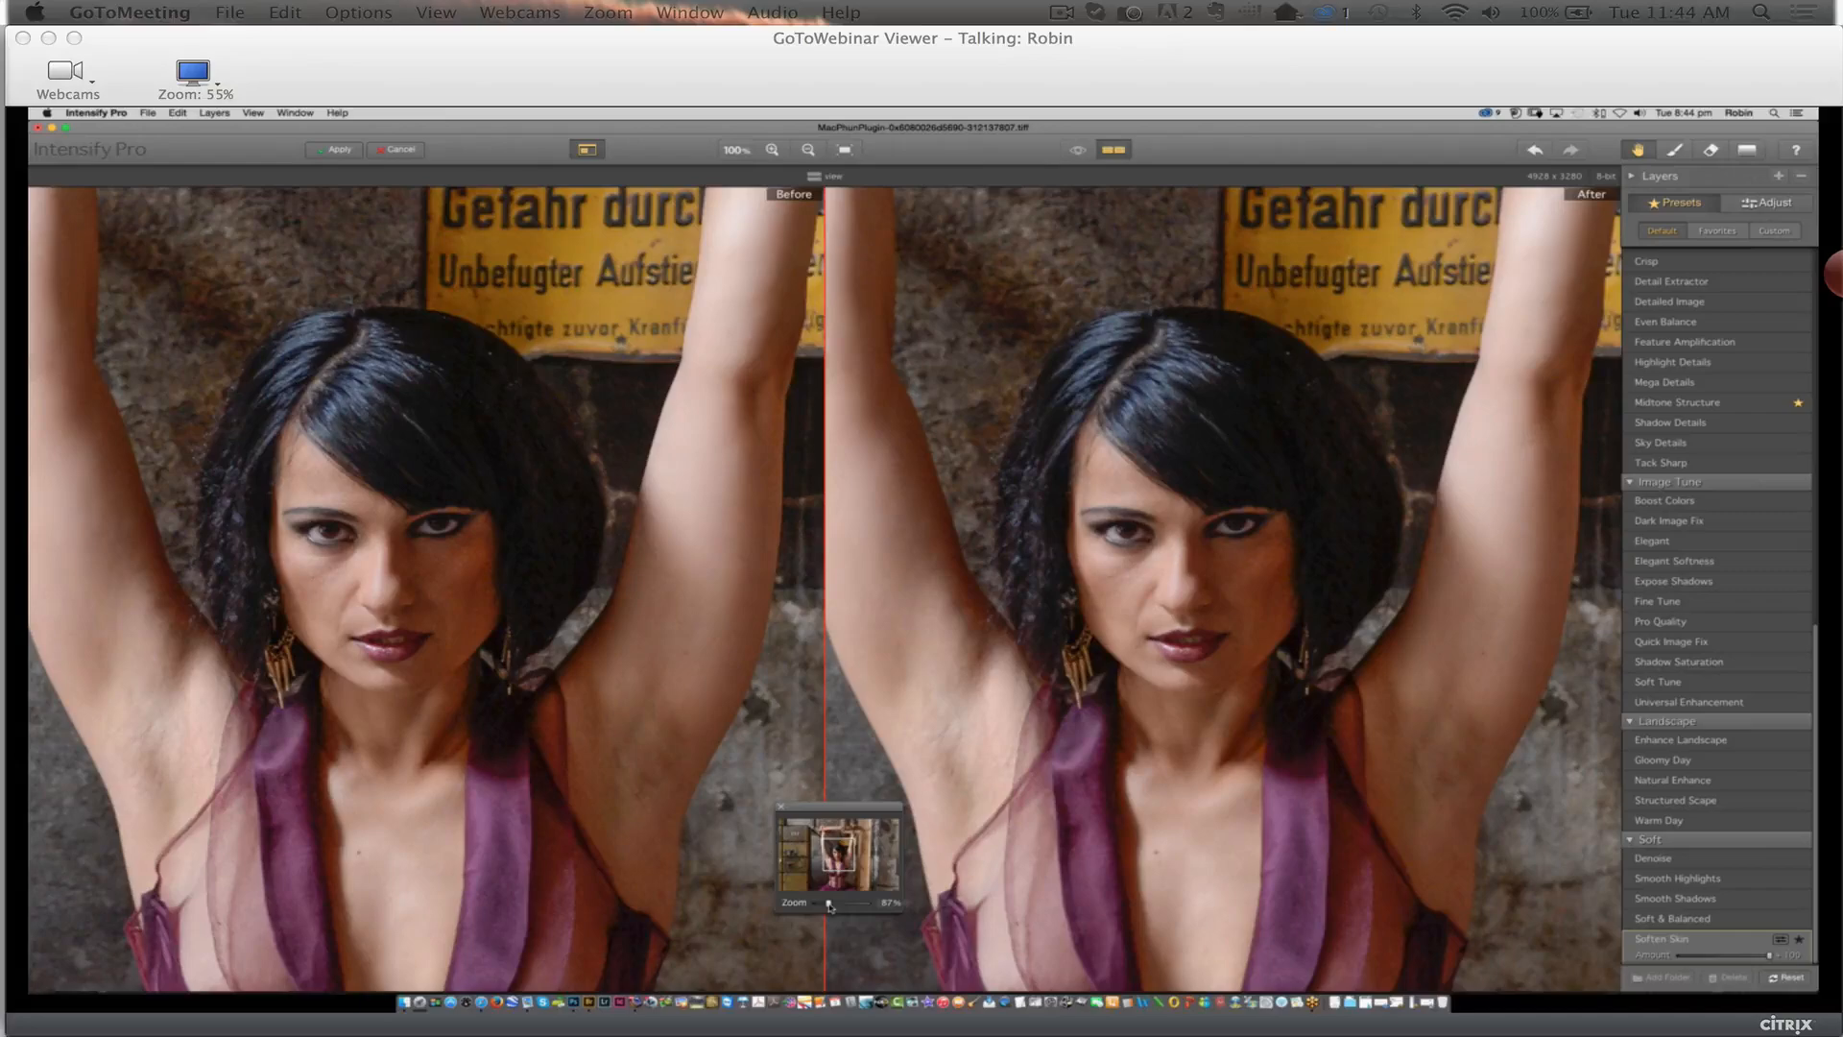
{"action": "left_click_drag", "start_coordinate": [831, 910], "coordinate": [827, 906]}
{"action": "left_click_drag", "start_coordinate": [1373, 663], "coordinate": [799, 626]}
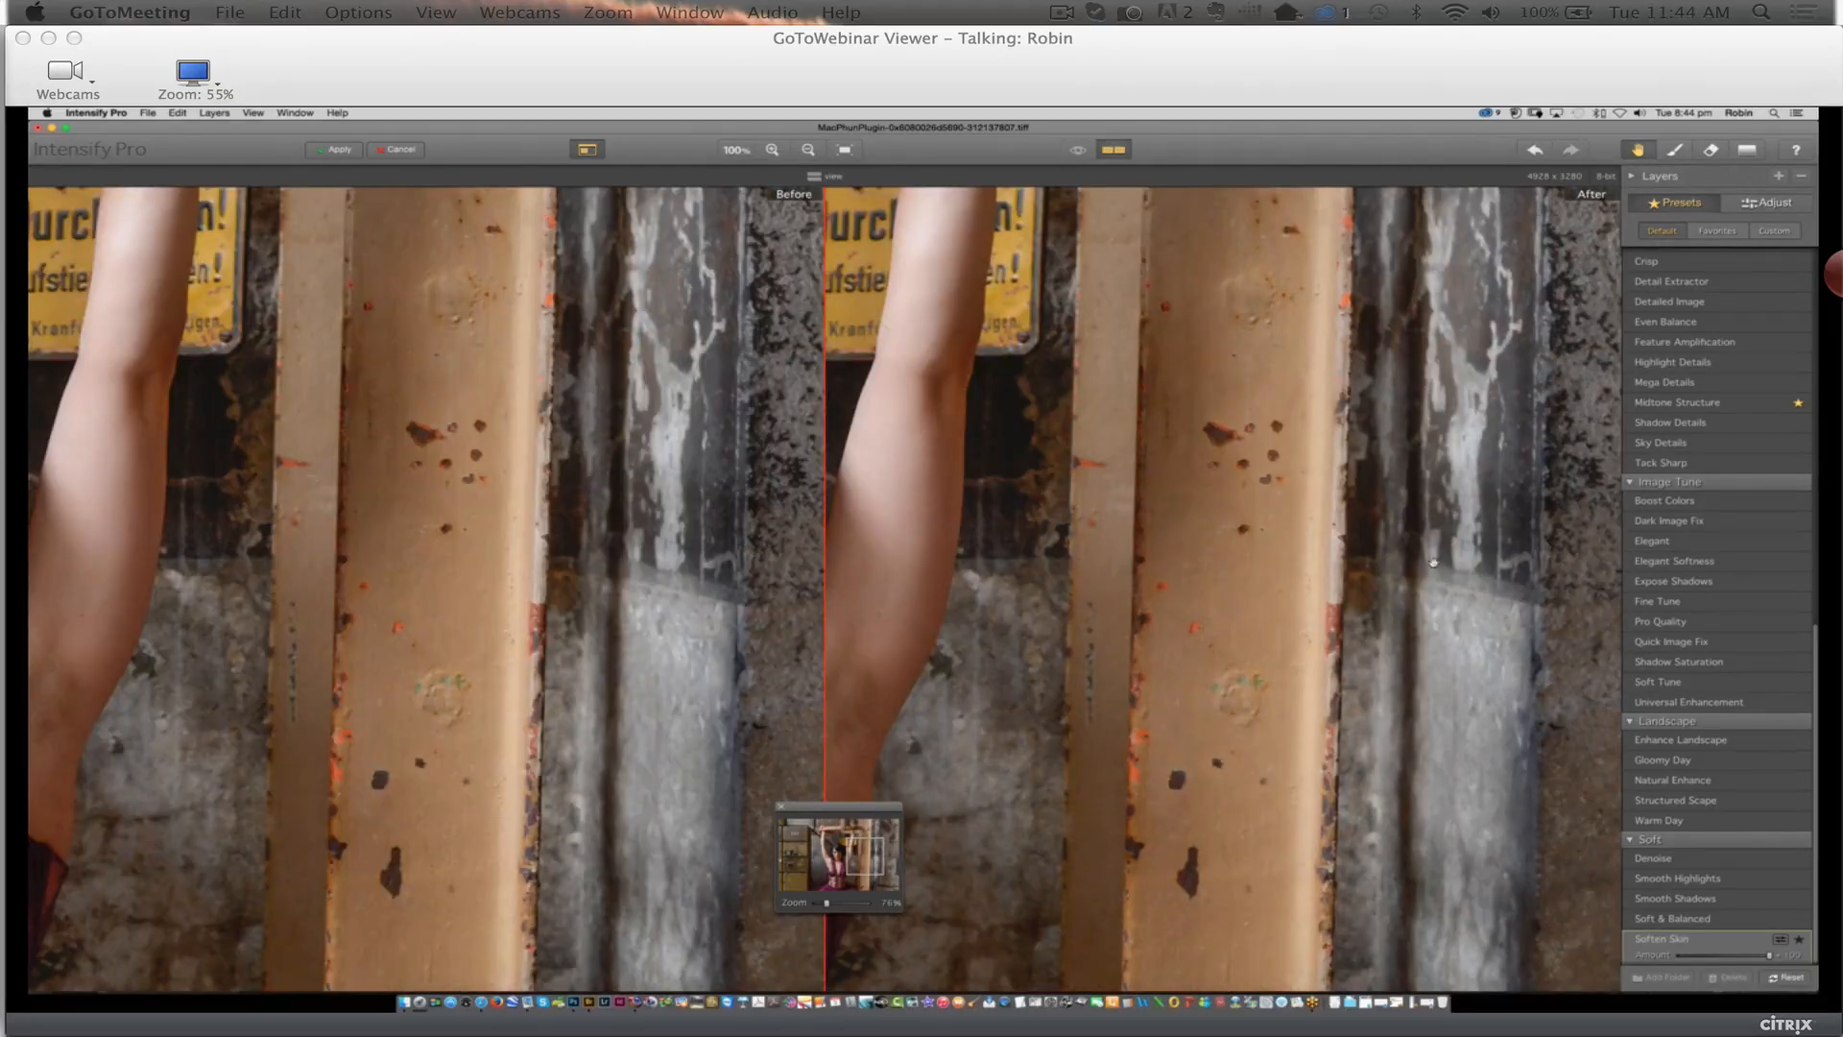
{"action": "left_click", "coordinate": [846, 150]}
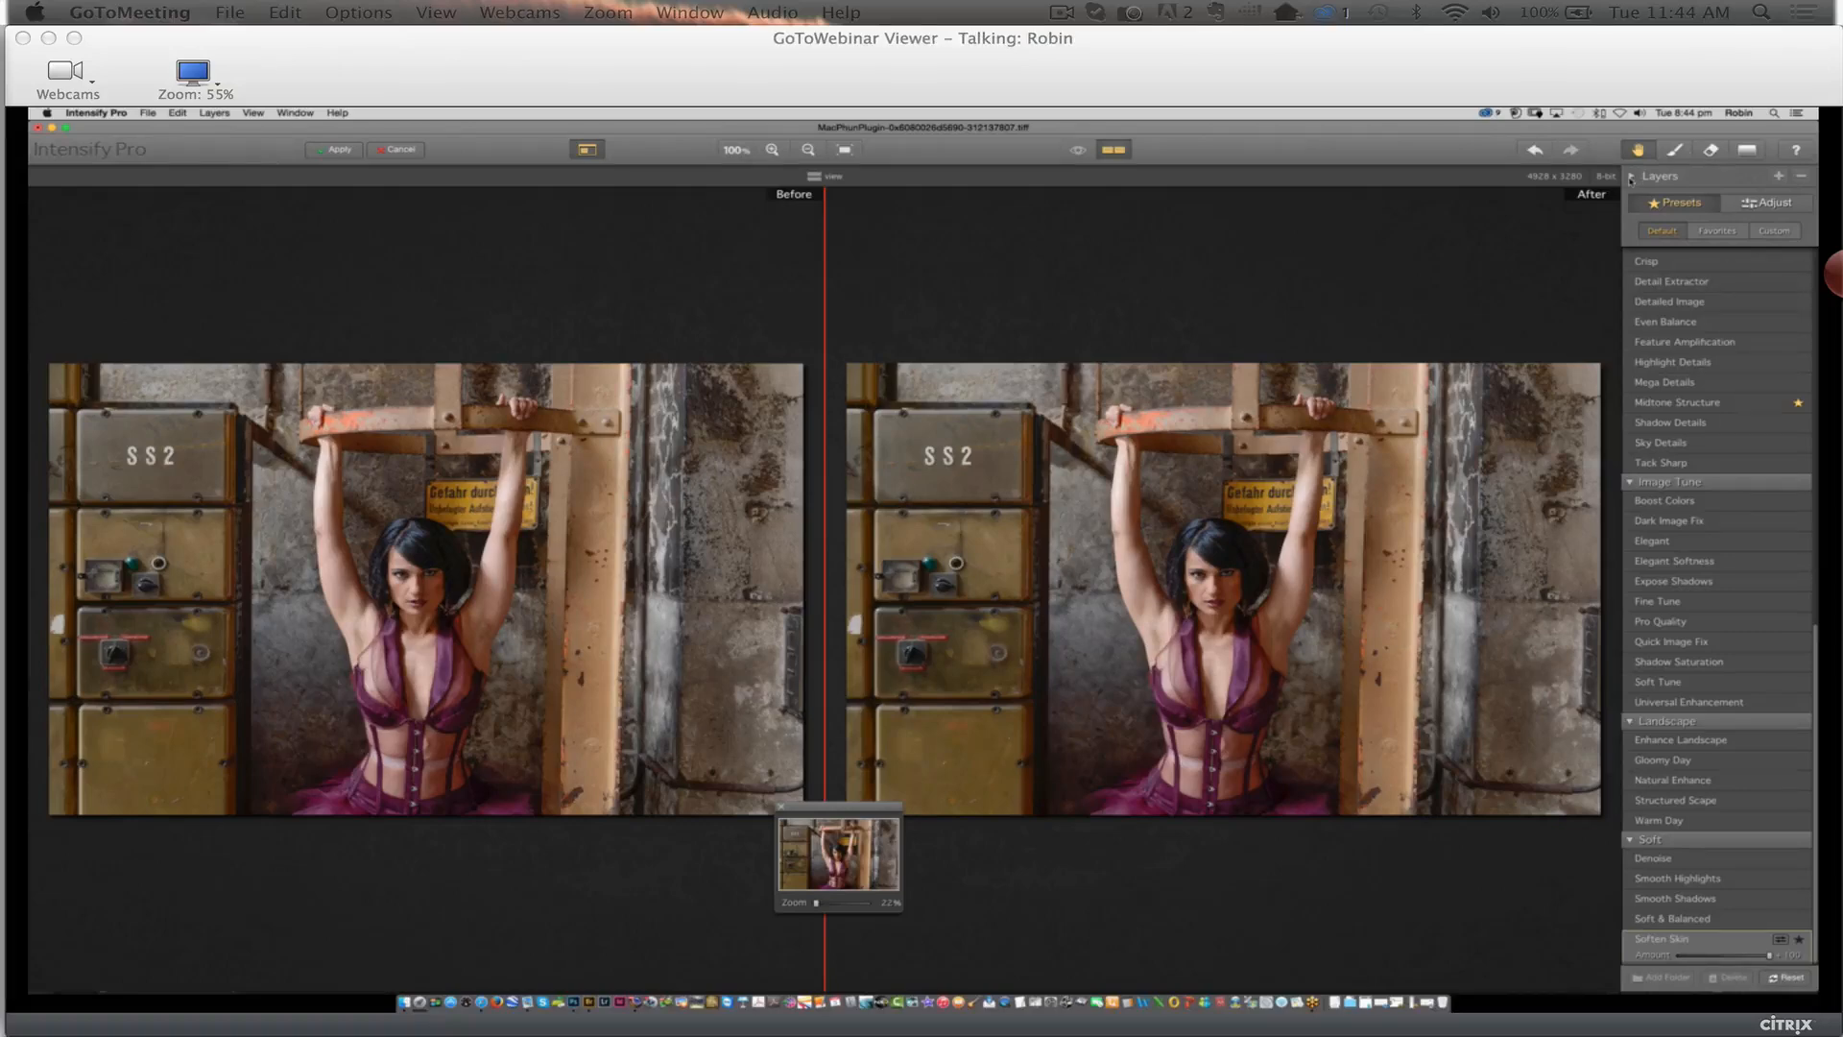
Add a new layer above the skin-softening layer and apply the Creative preset Calm Day to it
{"action": "left_click", "coordinate": [1630, 176]}
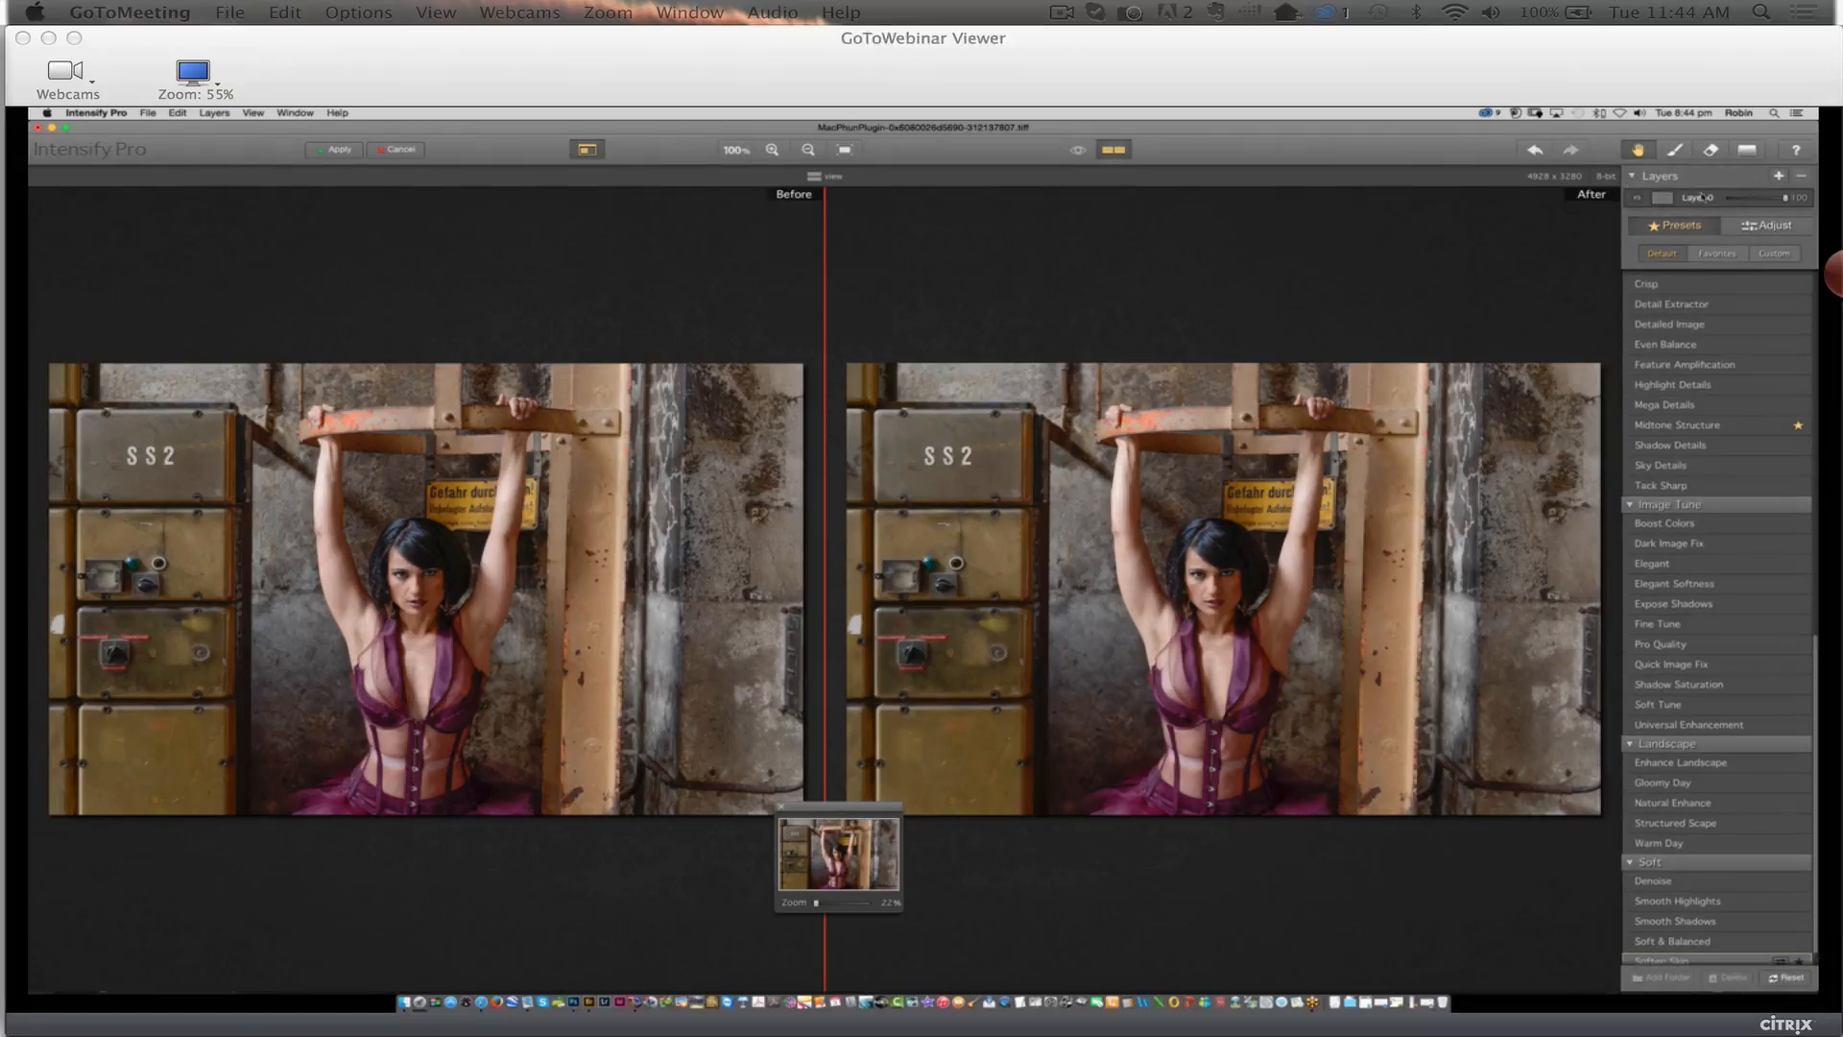
{"action": "left_click", "coordinate": [1778, 177]}
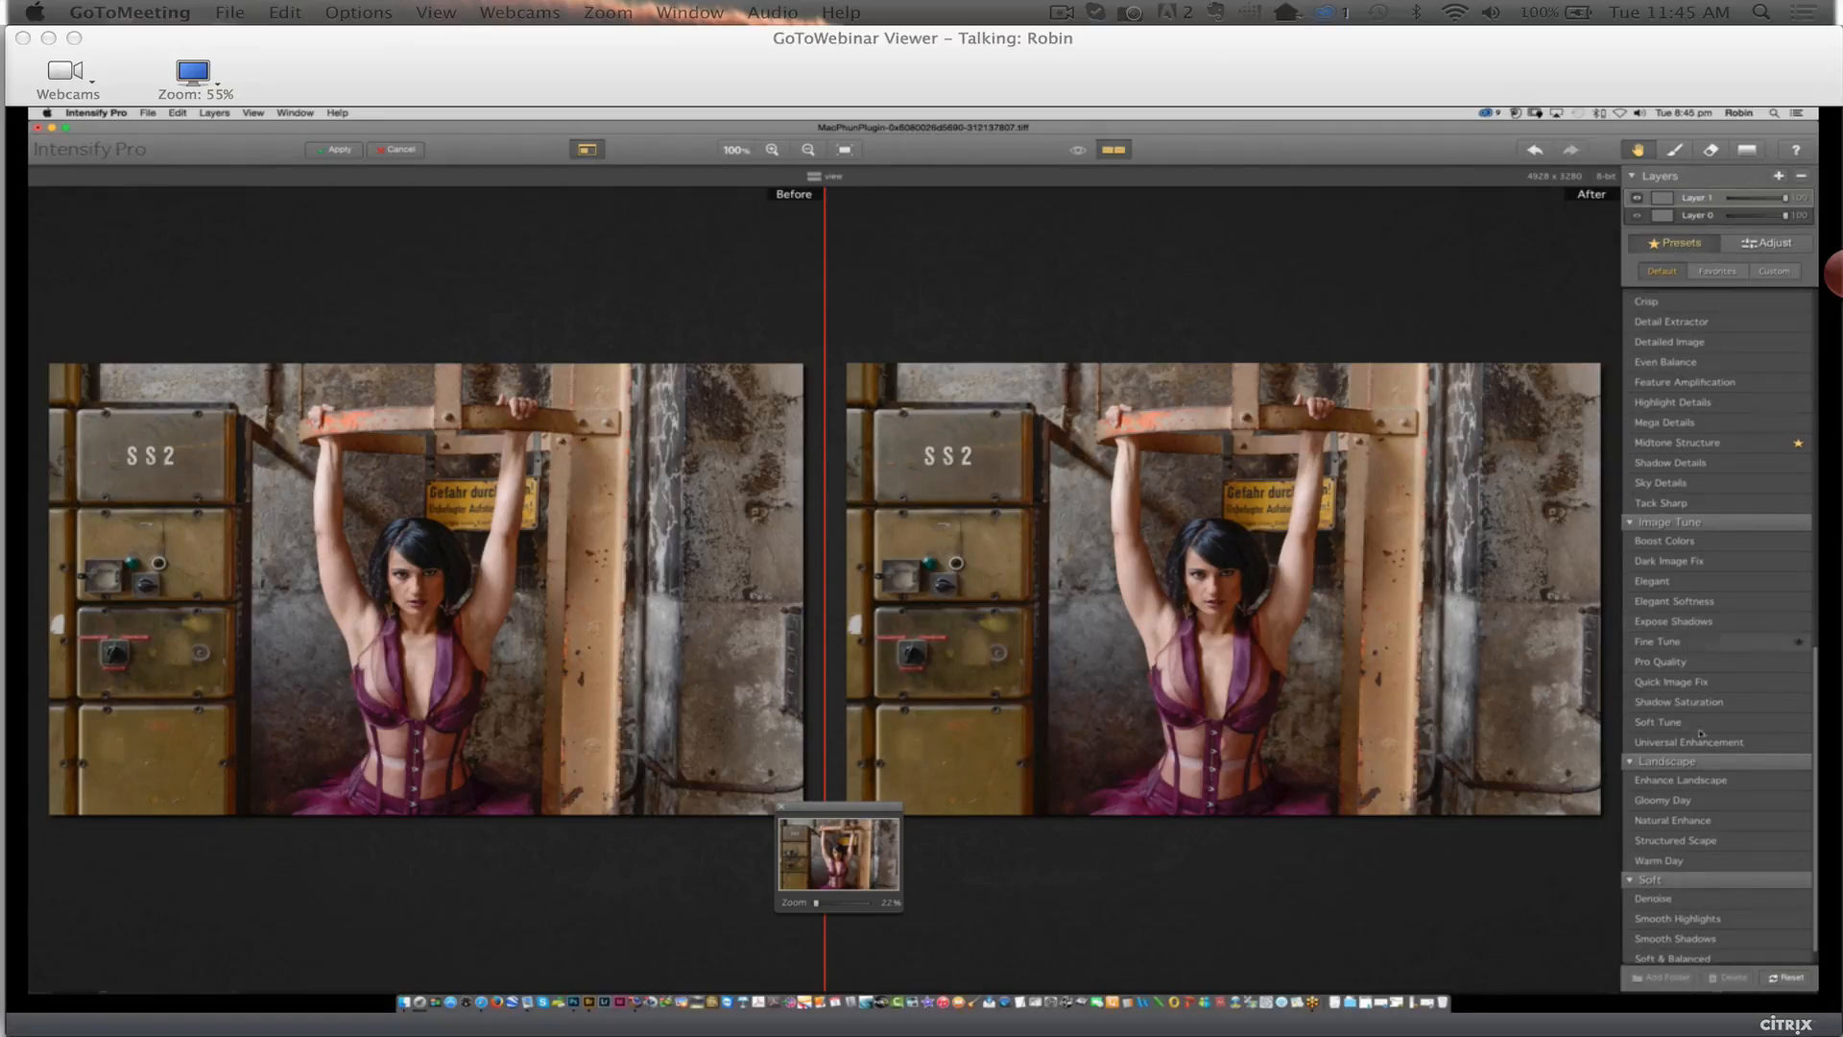
{"action": "scroll", "coordinate": [1728, 768], "scroll_direction": "up", "scroll_amount": 5}
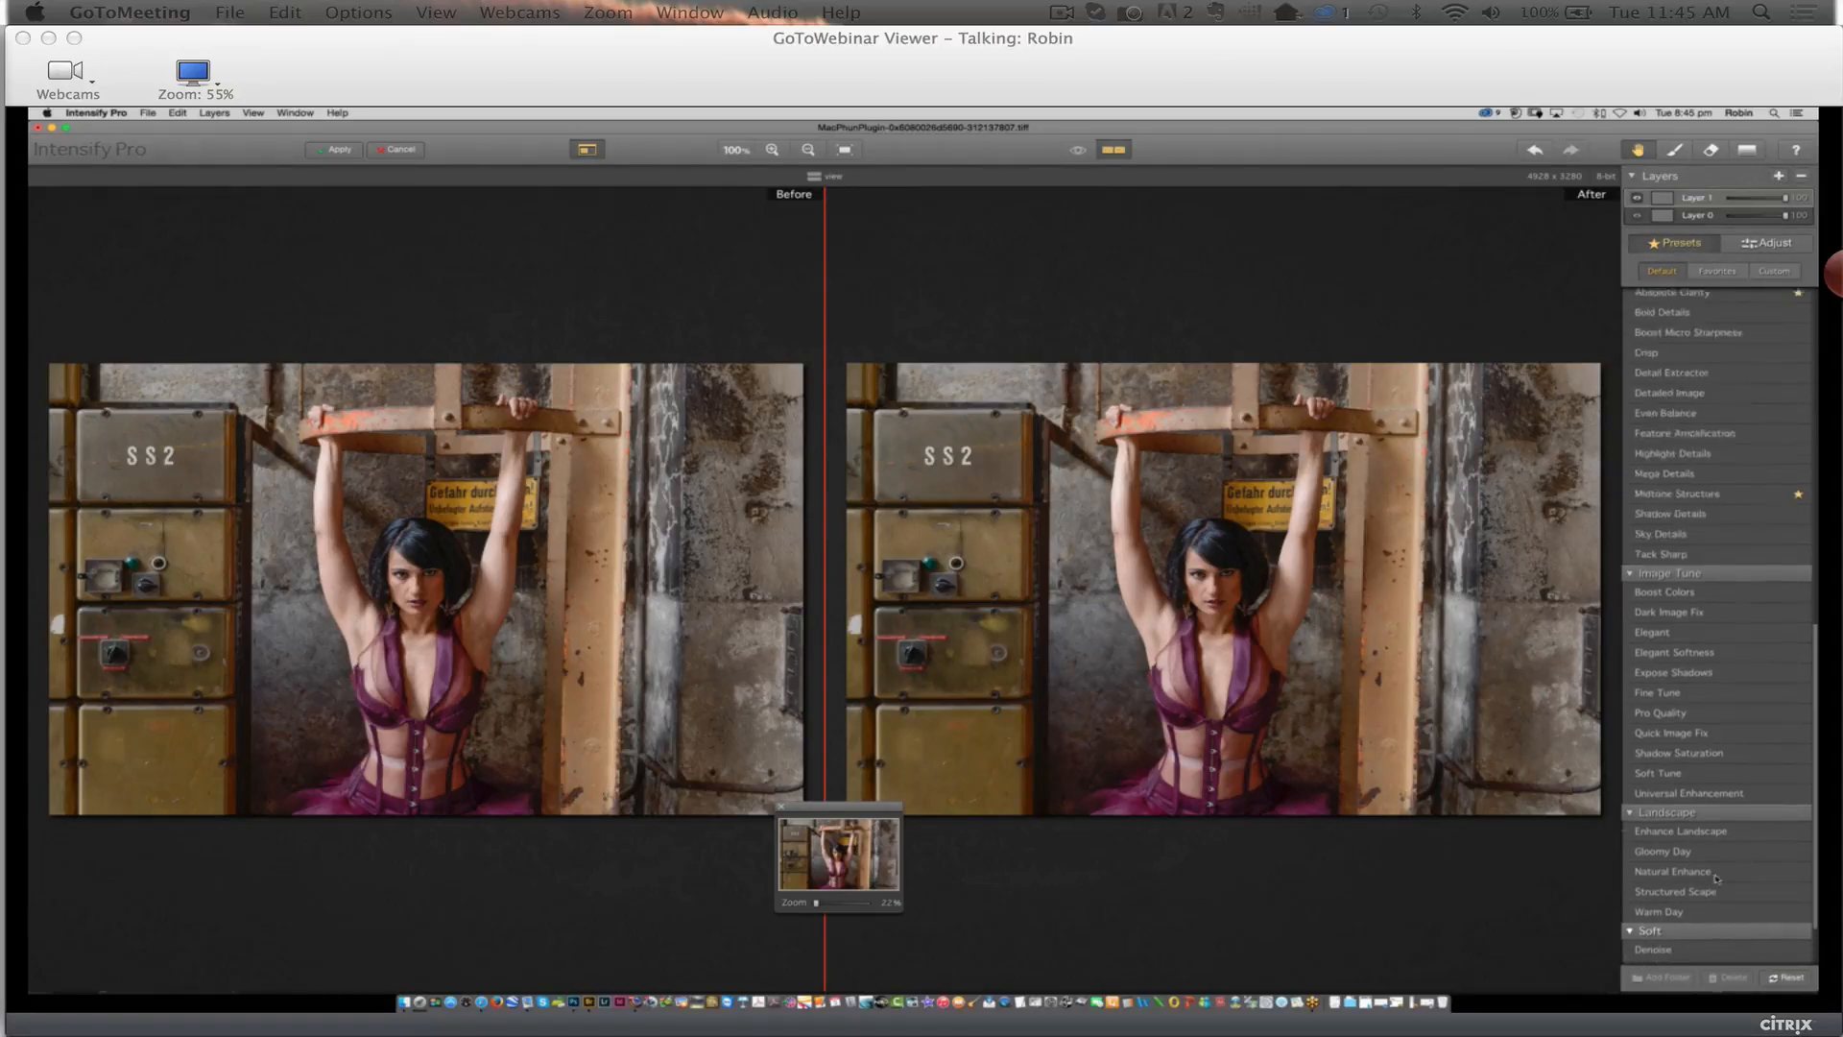
{"action": "scroll", "coordinate": [1760, 604], "scroll_direction": "up", "scroll_amount": 6}
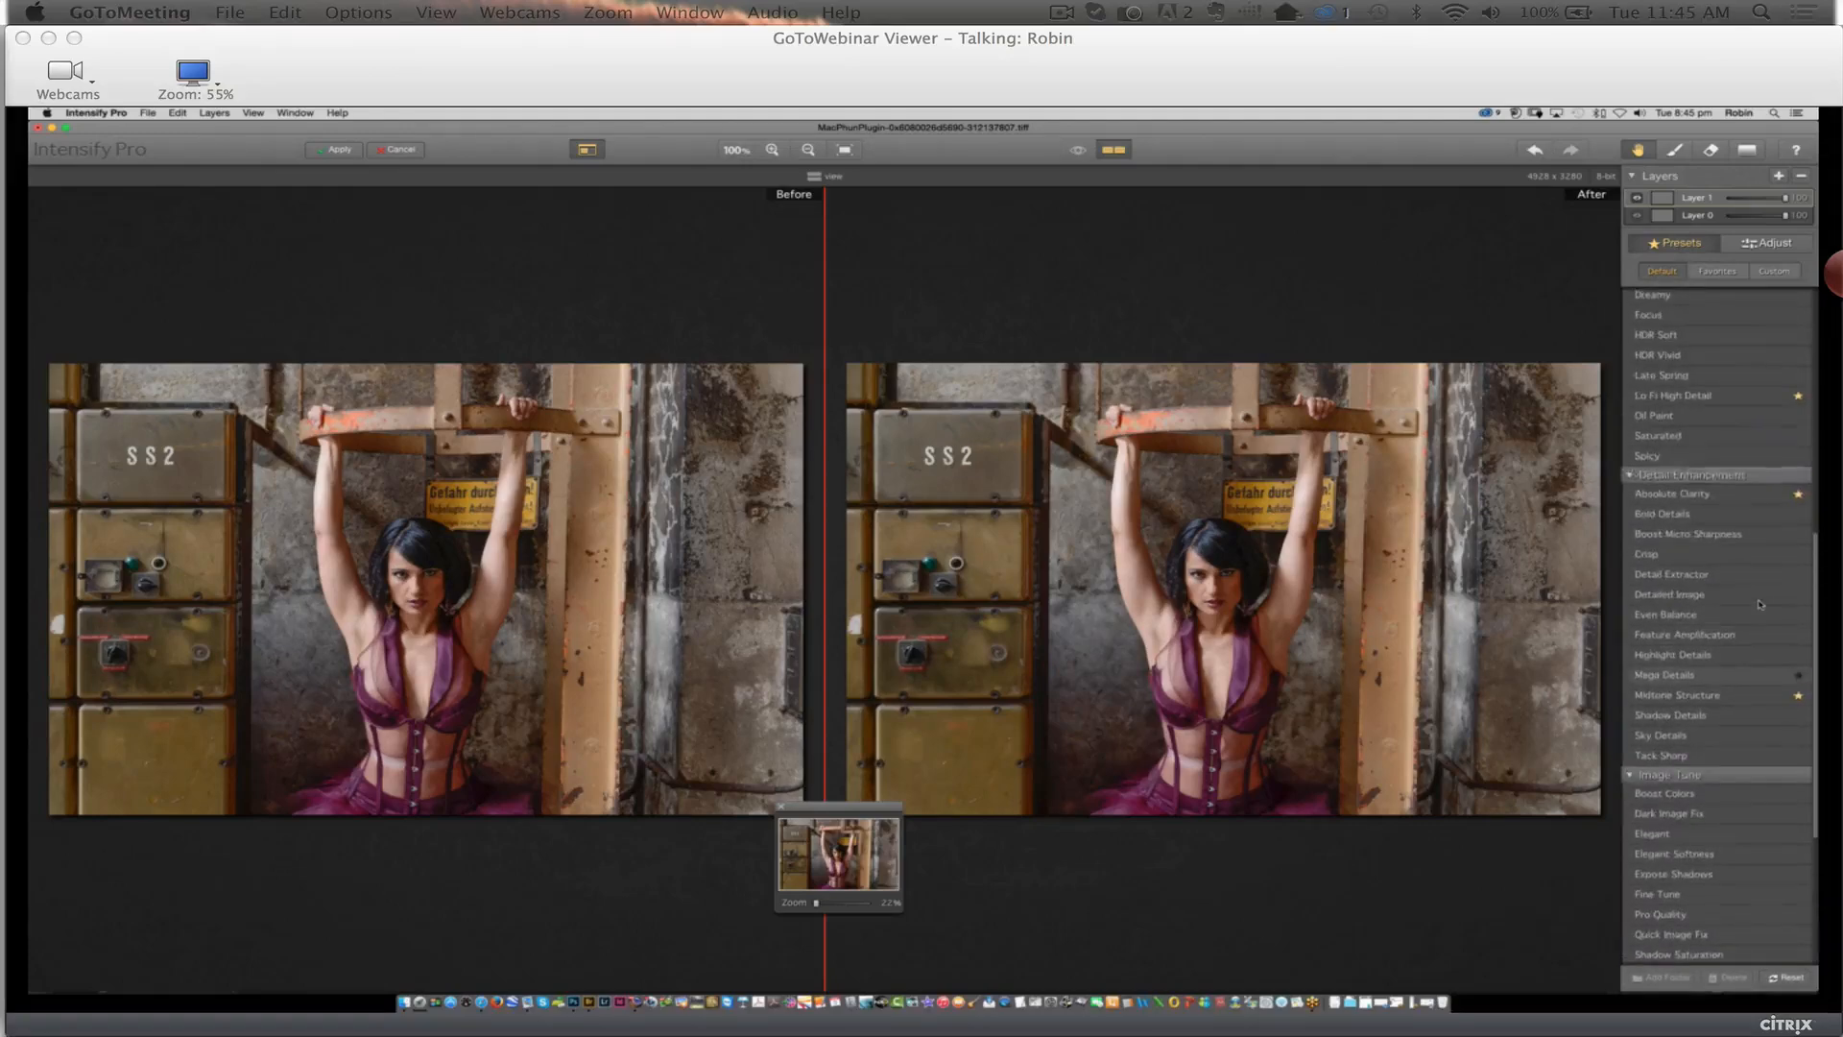
{"action": "scroll", "coordinate": [1776, 567], "scroll_direction": "up", "scroll_amount": 1}
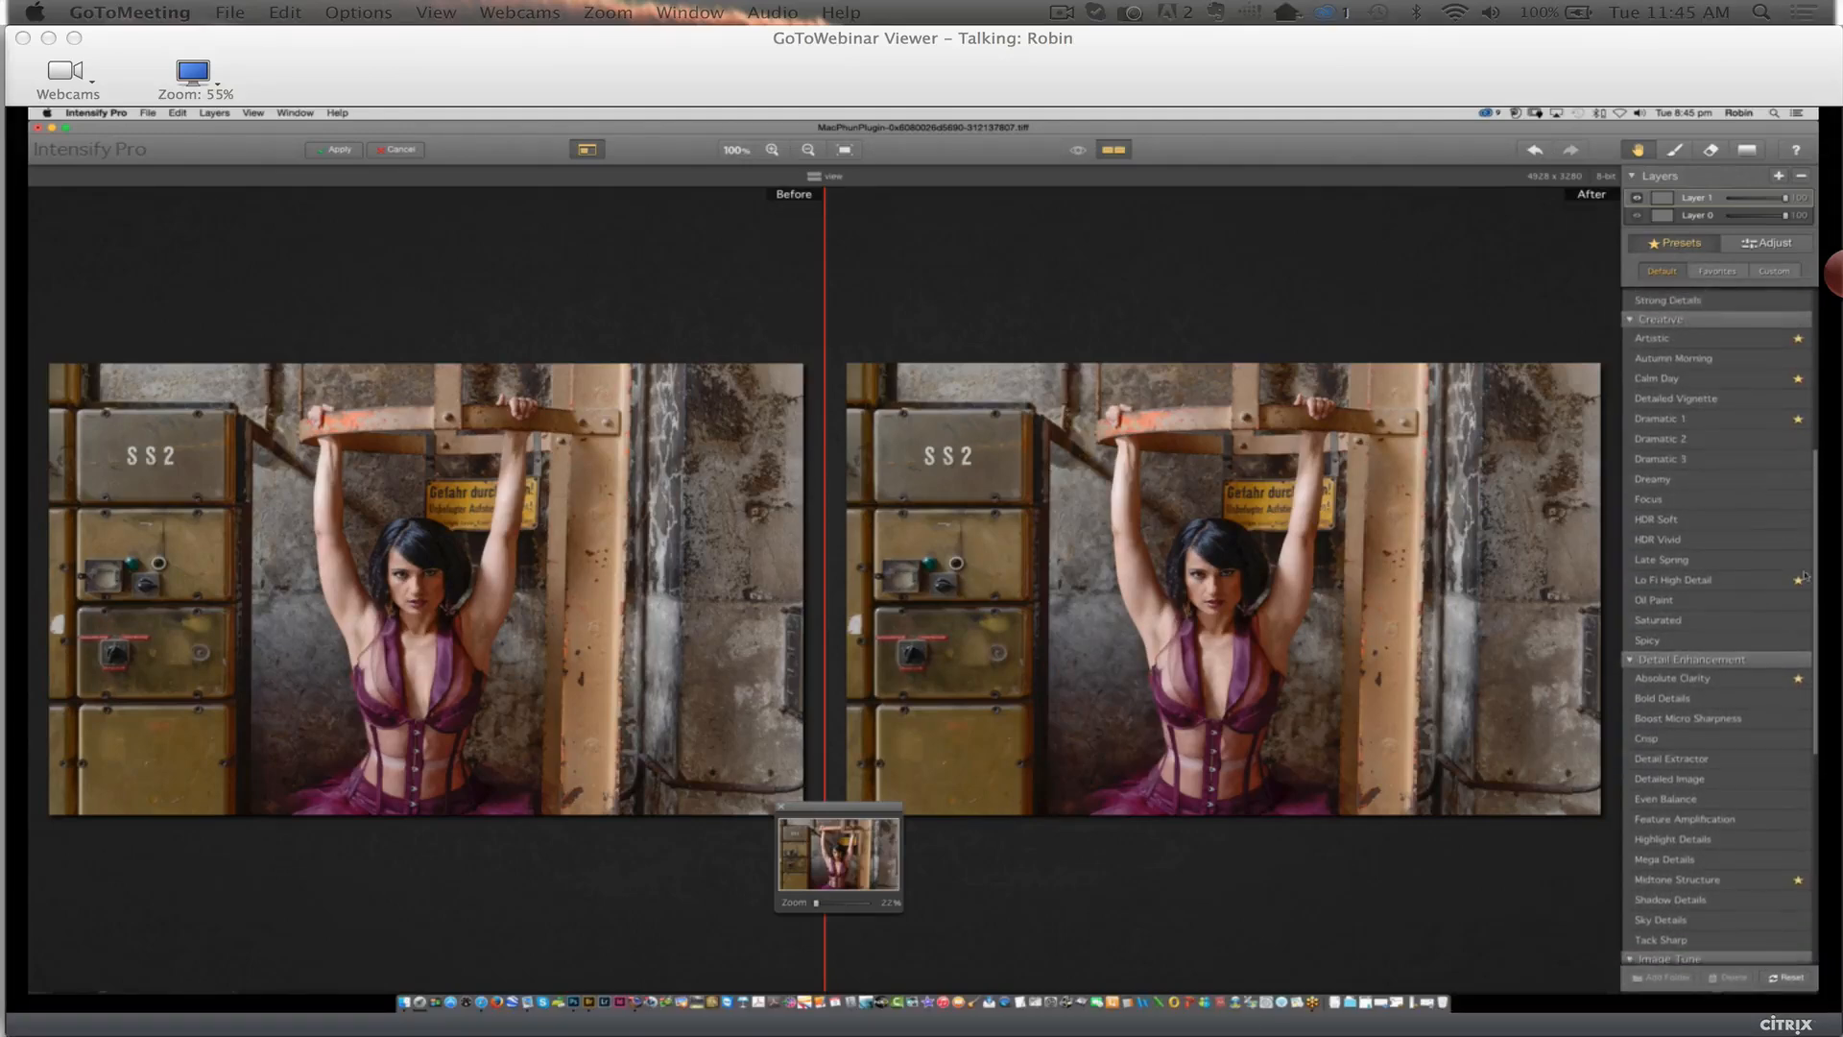
{"action": "left_click", "coordinate": [1696, 383]}
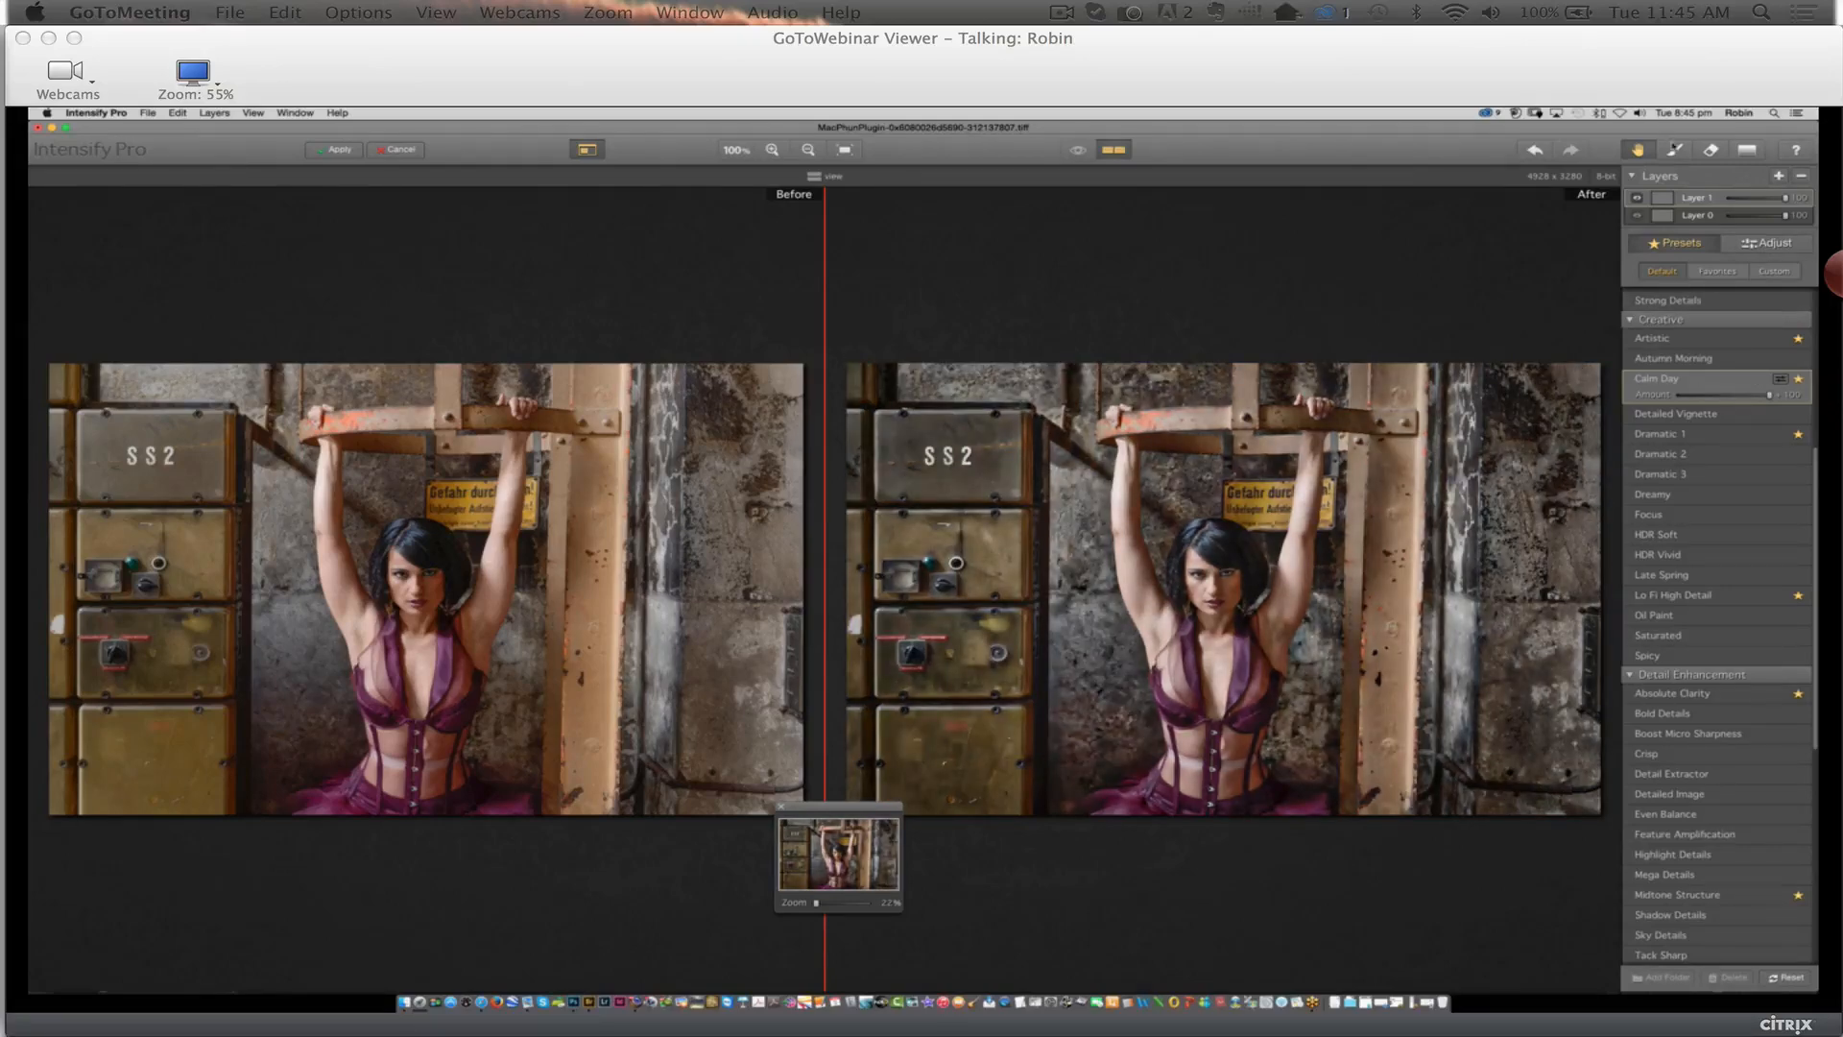
Try brushing the Calm Day effect onto the woman's torso and erase the painted mask again
{"action": "left_click", "coordinate": [1676, 152]}
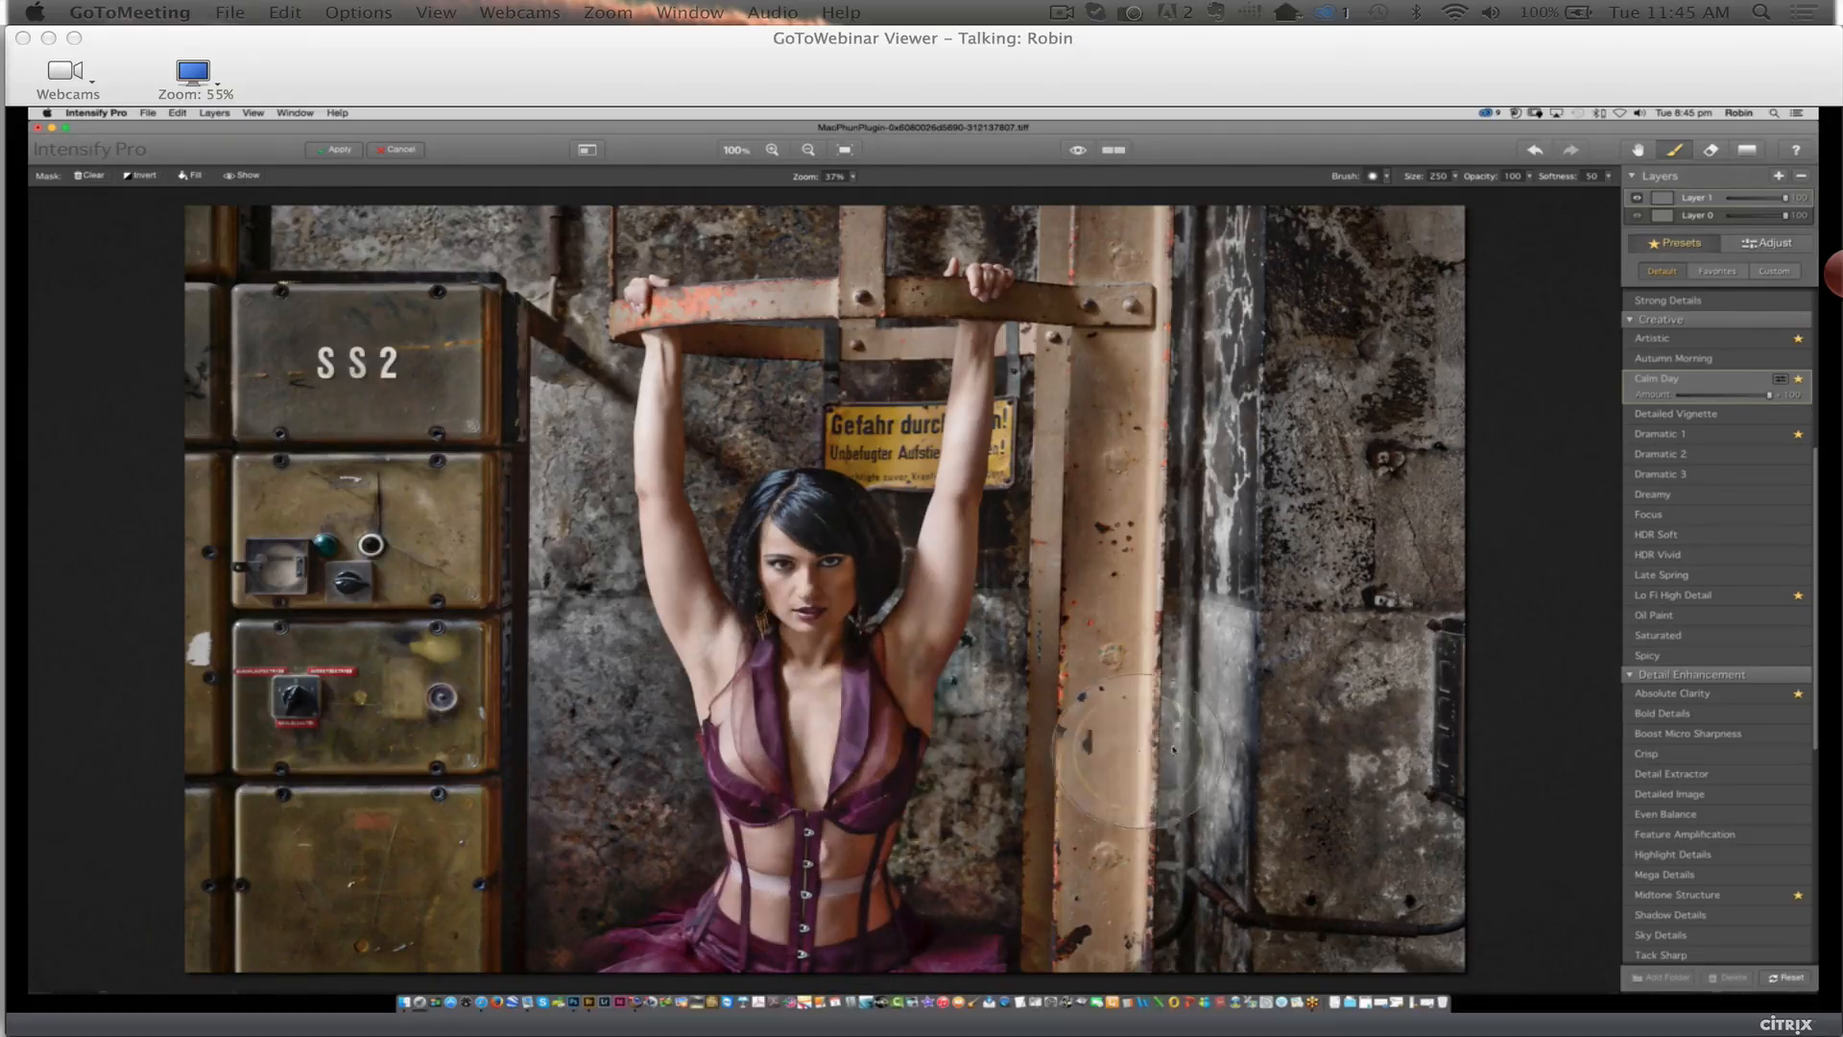
{"action": "mouse_move", "coordinate": [819, 631]}
{"action": "left_mouse_down"}
{"action": "mouse_move", "coordinate": [816, 571]}
{"action": "mouse_move", "coordinate": [829, 803]}
{"action": "mouse_move", "coordinate": [808, 670]}
{"action": "left_mouse_up"}
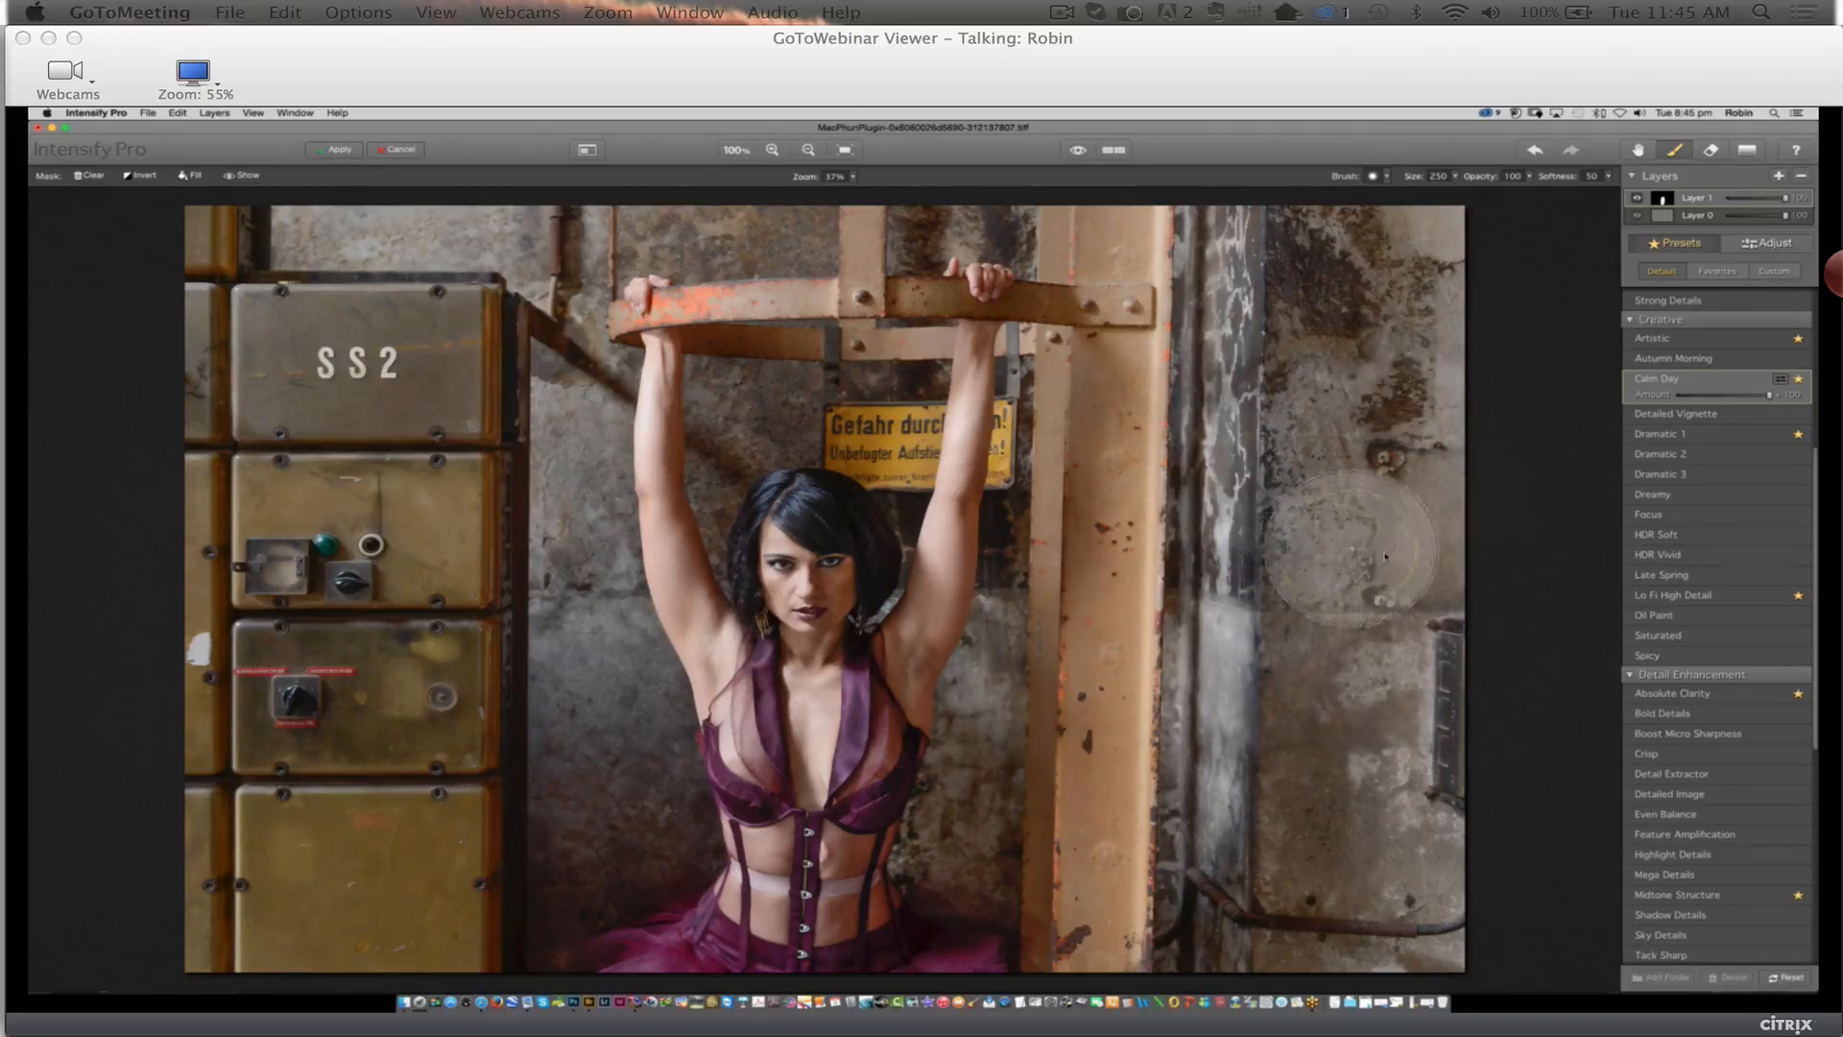
{"action": "left_click", "coordinate": [1711, 150]}
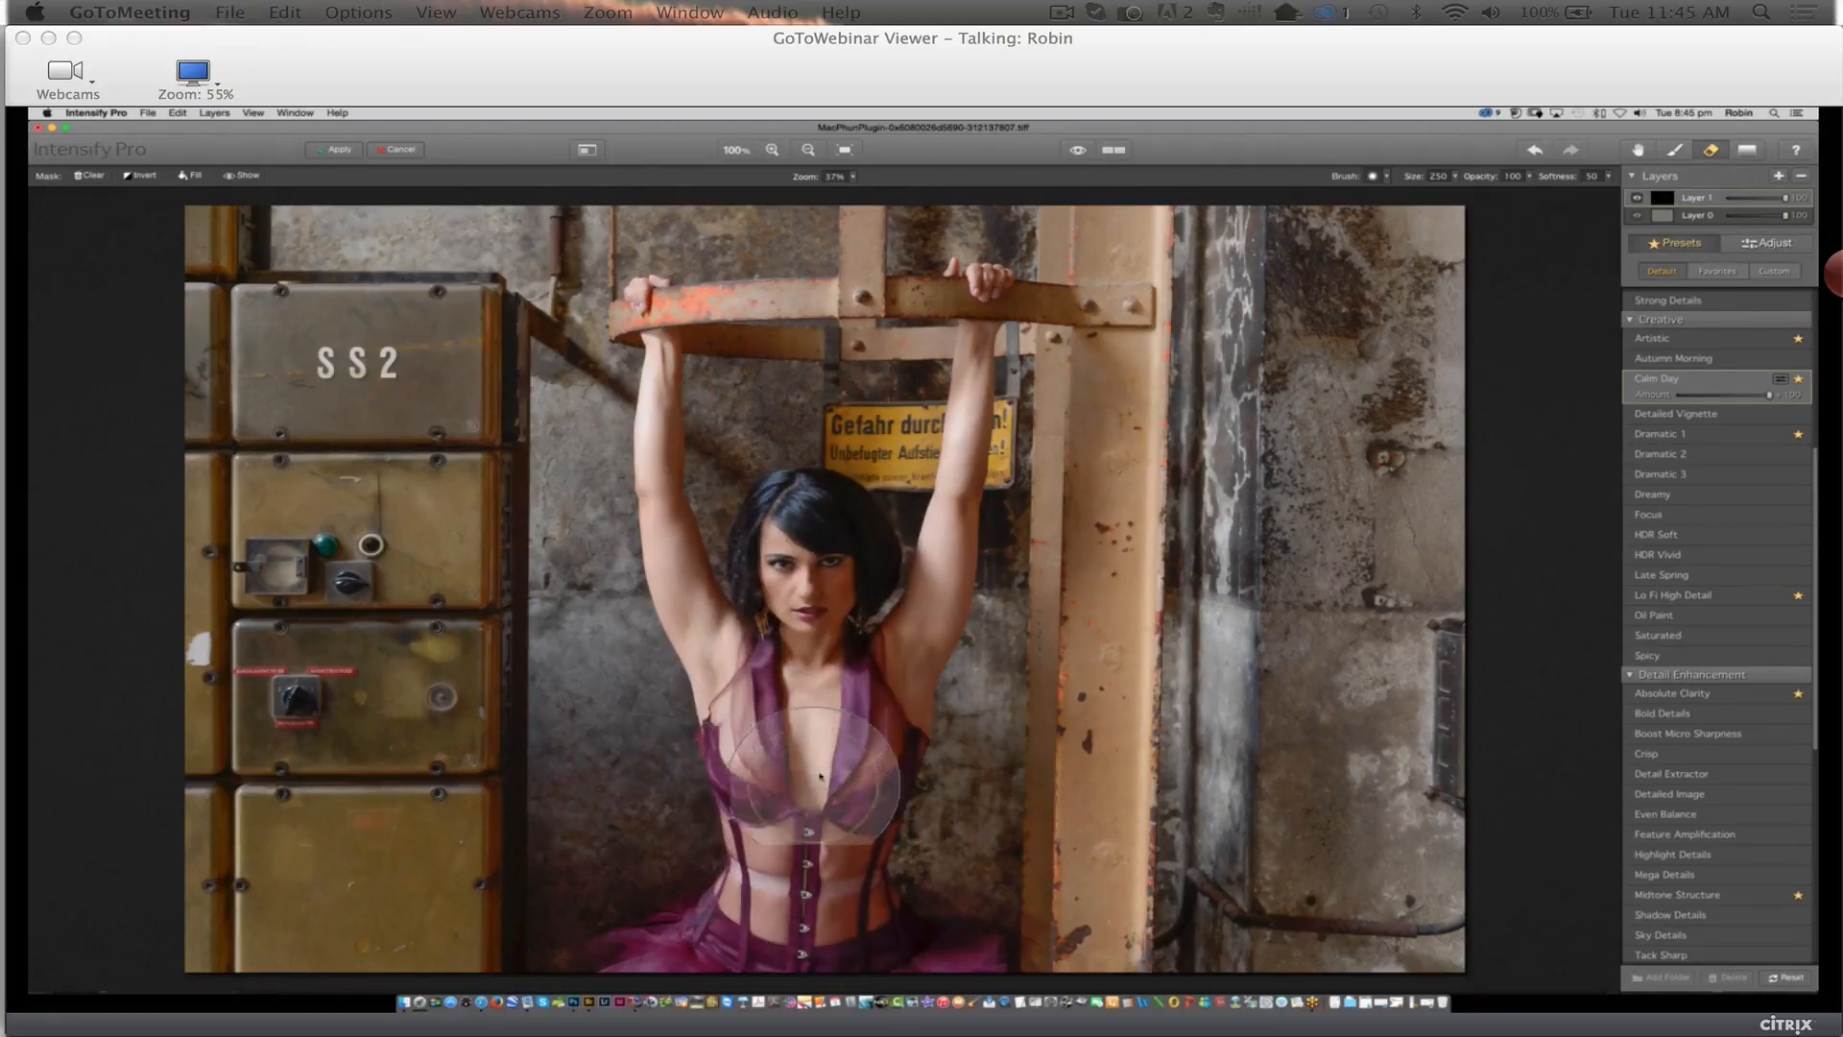
Paint the Calm Day effect onto the beam and the wall beyond it, and undo the oversized stroke beside the woman's raised arm
{"action": "key", "text": "b"}
{"action": "mouse_move", "coordinate": [1522, 395]}
{"action": "left_mouse_down"}
{"action": "mouse_move", "coordinate": [1255, 654]}
{"action": "mouse_move", "coordinate": [1265, 717]}
{"action": "mouse_move", "coordinate": [1397, 922]}
{"action": "mouse_move", "coordinate": [1374, 672]}
{"action": "mouse_move", "coordinate": [1185, 538]}
{"action": "mouse_move", "coordinate": [1104, 787]}
{"action": "mouse_move", "coordinate": [1037, 864]}
{"action": "mouse_move", "coordinate": [1066, 658]}
{"action": "mouse_move", "coordinate": [1068, 385]}
{"action": "mouse_move", "coordinate": [1302, 260]}
{"action": "mouse_move", "coordinate": [1244, 266]}
{"action": "mouse_move", "coordinate": [1447, 235]}
{"action": "left_mouse_up"}
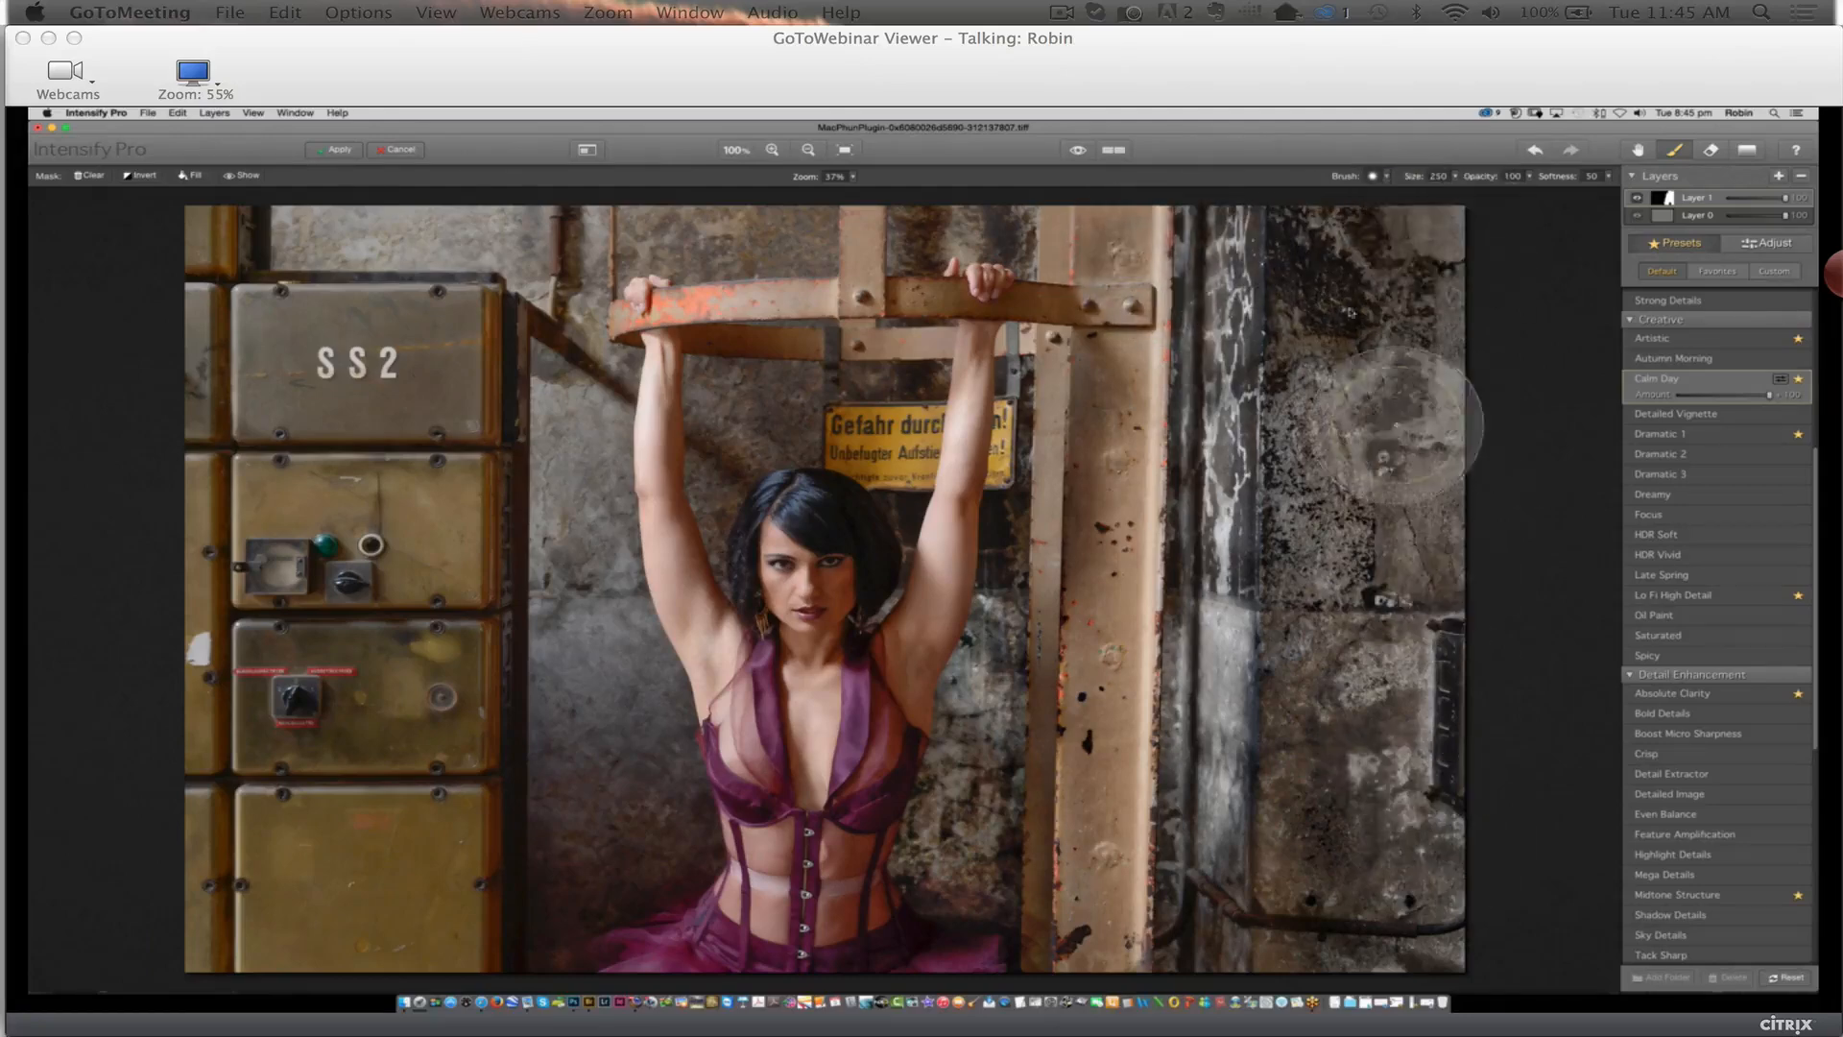
{"action": "mouse_move", "coordinate": [769, 382]}
{"action": "left_mouse_down"}
{"action": "mouse_move", "coordinate": [873, 375]}
{"action": "mouse_move", "coordinate": [853, 229]}
{"action": "mouse_move", "coordinate": [455, 331]}
{"action": "mouse_move", "coordinate": [521, 266]}
{"action": "mouse_move", "coordinate": [288, 317]}
{"action": "mouse_move", "coordinate": [327, 634]}
{"action": "mouse_move", "coordinate": [398, 777]}
{"action": "mouse_move", "coordinate": [279, 931]}
{"action": "mouse_move", "coordinate": [540, 822]}
{"action": "mouse_move", "coordinate": [562, 663]}
{"action": "mouse_move", "coordinate": [517, 489]}
{"action": "mouse_move", "coordinate": [622, 793]}
{"action": "mouse_move", "coordinate": [611, 806]}
{"action": "mouse_move", "coordinate": [613, 761]}
{"action": "left_mouse_up"}
{"action": "key", "text": "super+z"}
Reduce the brush size to 190, paint the effect over the remaining background around the woman, and compare before and after side by side
{"action": "key", "text": "bracketleft"}
{"action": "key", "text": "bracketleft"}
{"action": "key", "text": "bracketleft"}
{"action": "key", "text": "bracketleft"}
{"action": "key", "text": "bracketleft"}
{"action": "key", "text": "bracketleft"}
{"action": "mouse_move", "coordinate": [773, 407]}
{"action": "left_mouse_down"}
{"action": "mouse_move", "coordinate": [752, 427]}
{"action": "mouse_move", "coordinate": [764, 441]}
{"action": "mouse_move", "coordinate": [926, 423]}
{"action": "mouse_move", "coordinate": [900, 444]}
{"action": "left_mouse_up"}
{"action": "mouse_move", "coordinate": [1015, 734]}
{"action": "left_mouse_down"}
{"action": "mouse_move", "coordinate": [994, 659]}
{"action": "mouse_move", "coordinate": [995, 775]}
{"action": "mouse_move", "coordinate": [964, 653]}
{"action": "left_mouse_up"}
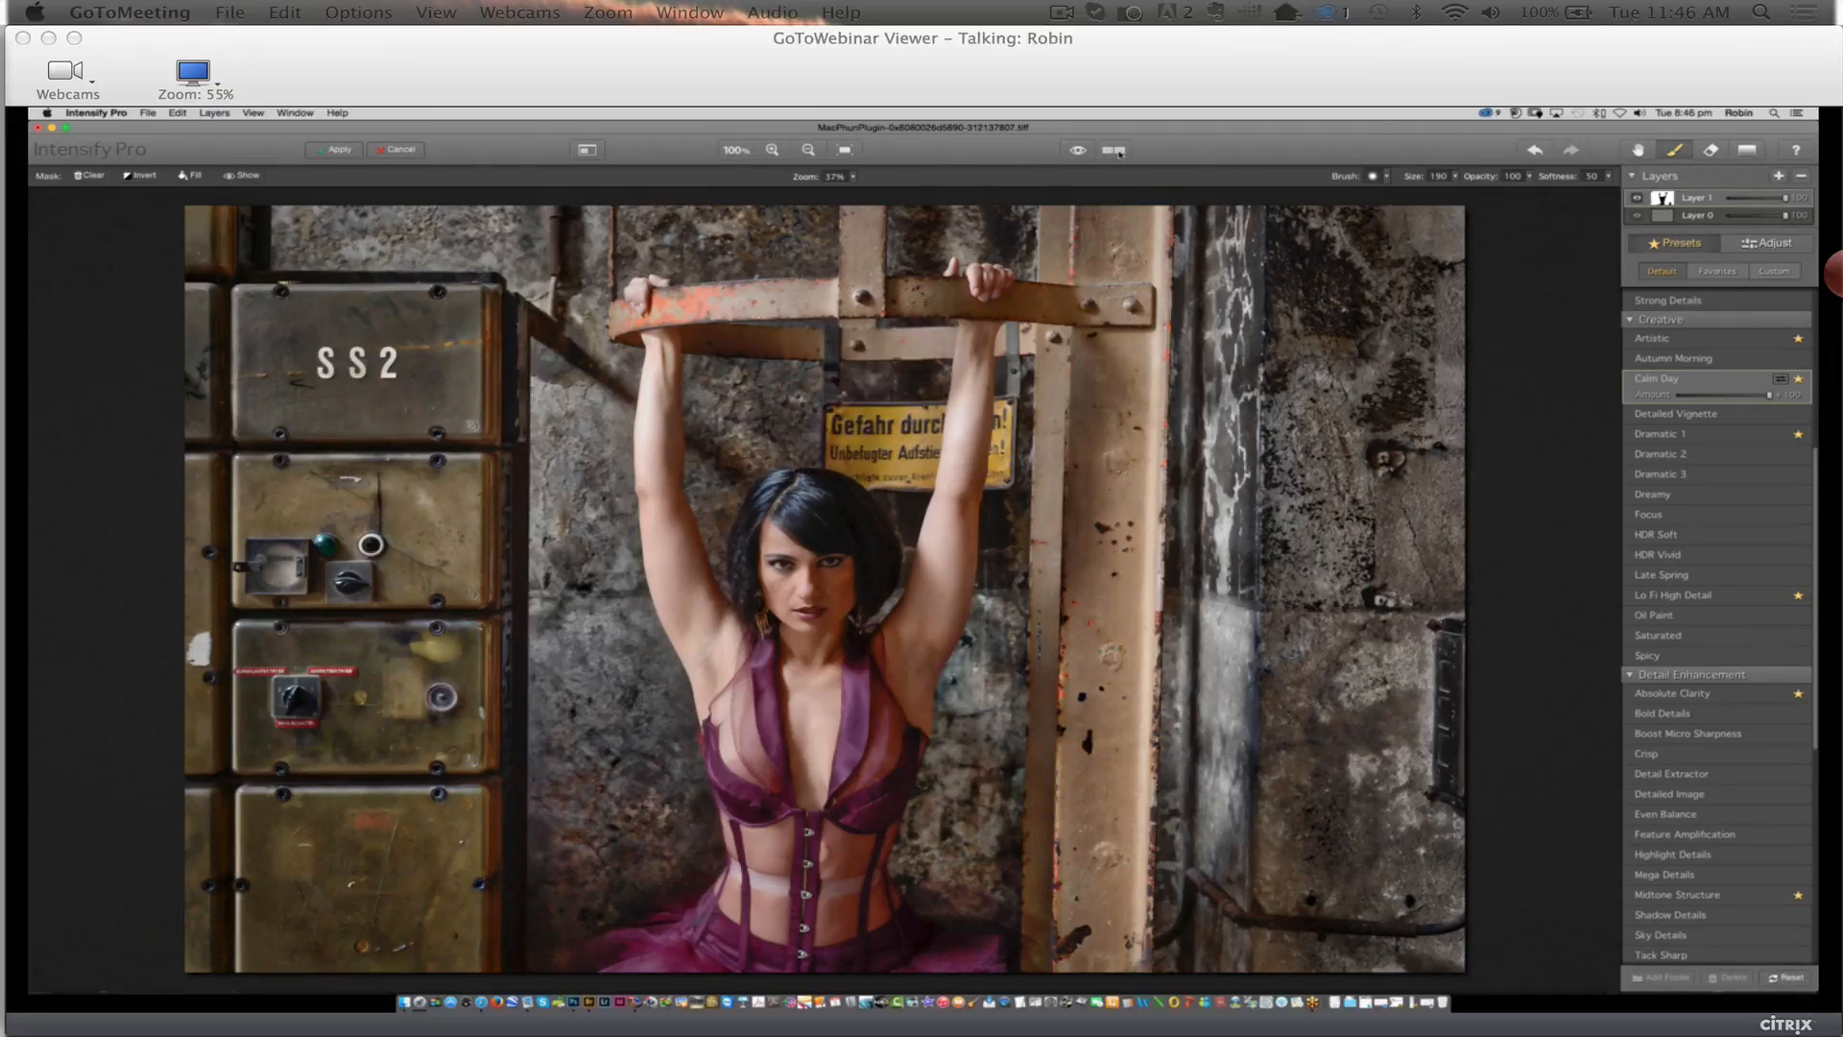
{"action": "left_click", "coordinate": [1116, 151]}
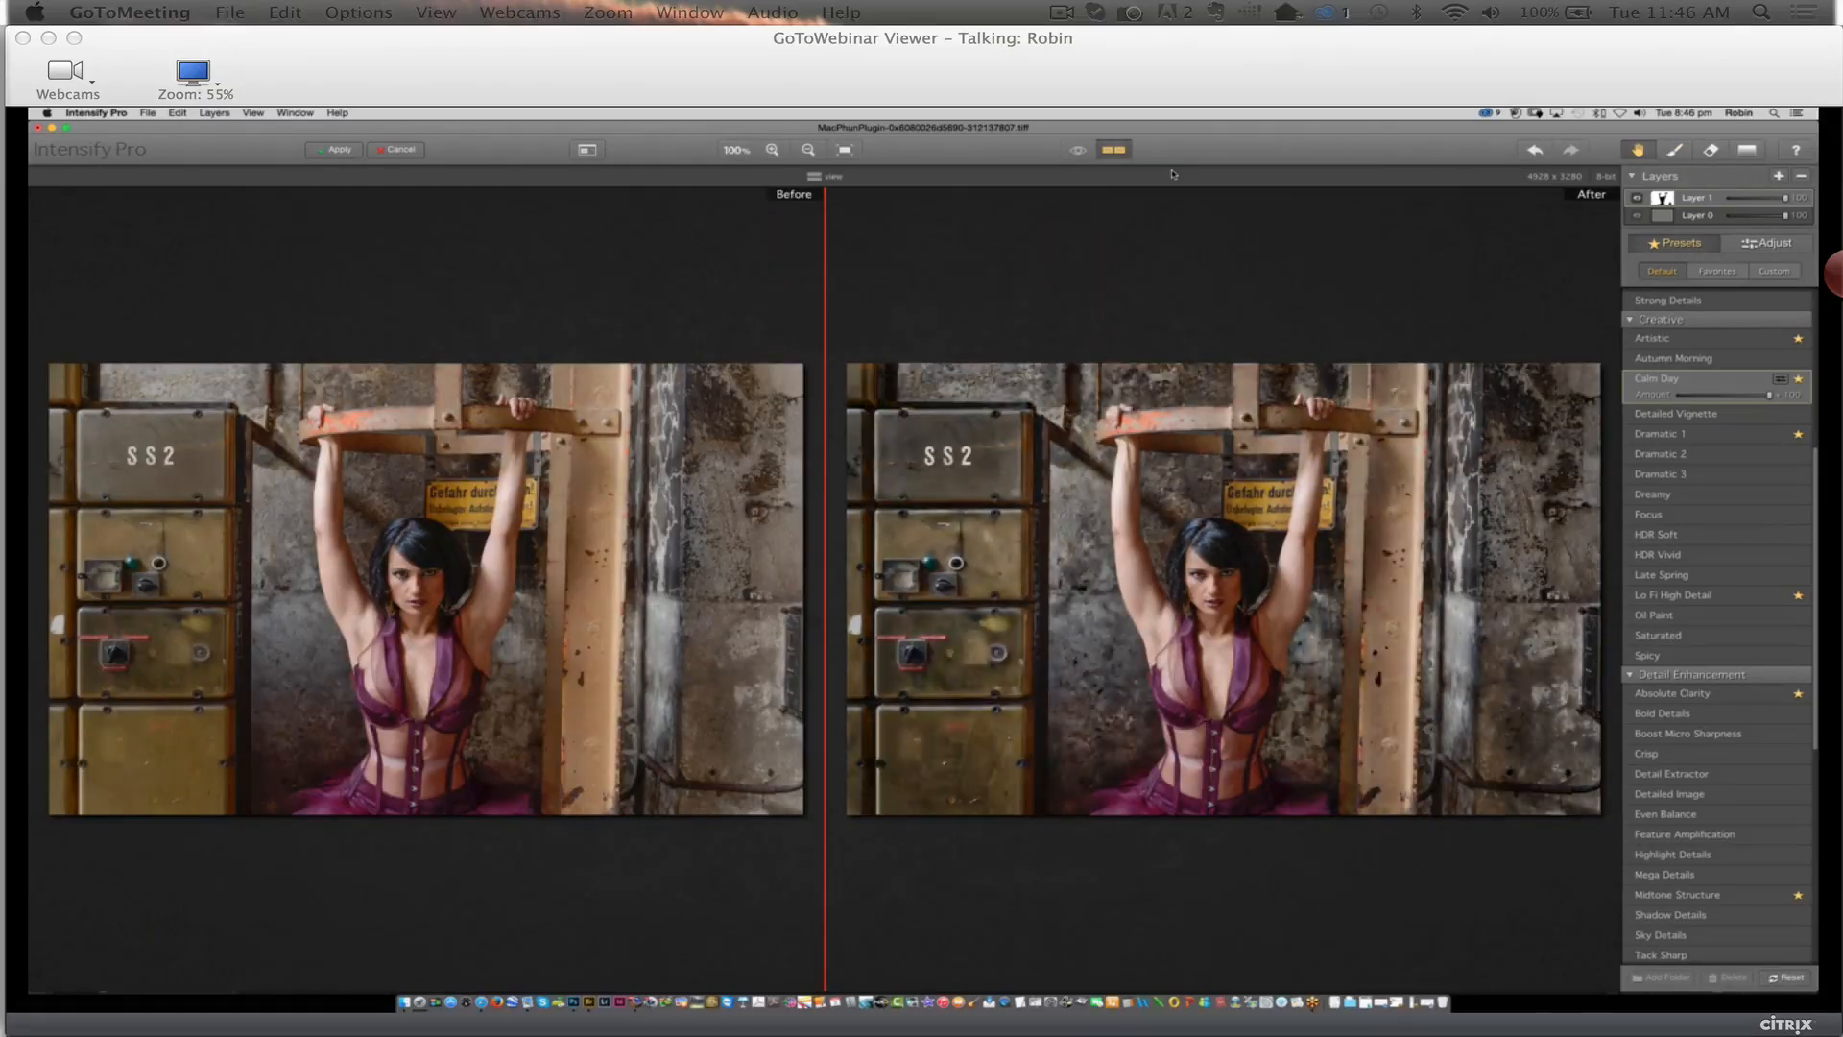
Try a cooler colour temperature on the masked Calm Day layer and return it to neutral
{"action": "left_click", "coordinate": [1771, 246]}
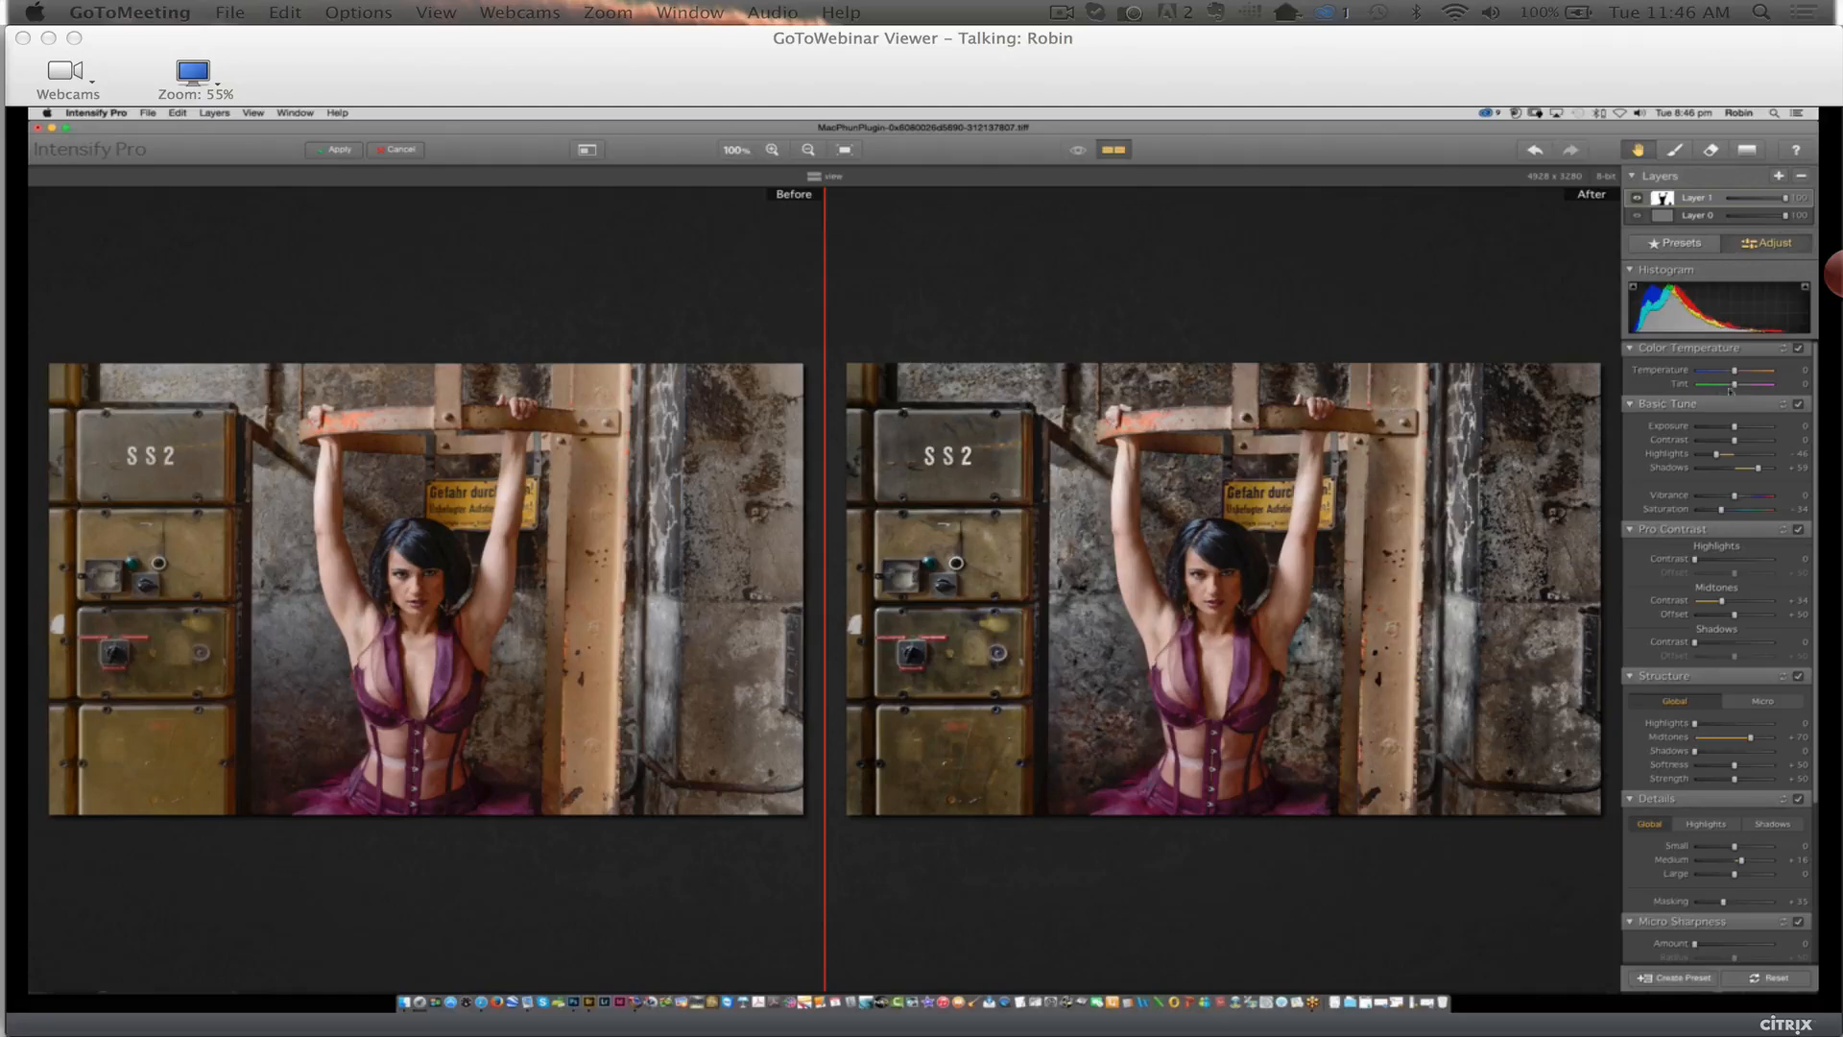
{"action": "left_click_drag", "start_coordinate": [1734, 371], "coordinate": [1714, 376]}
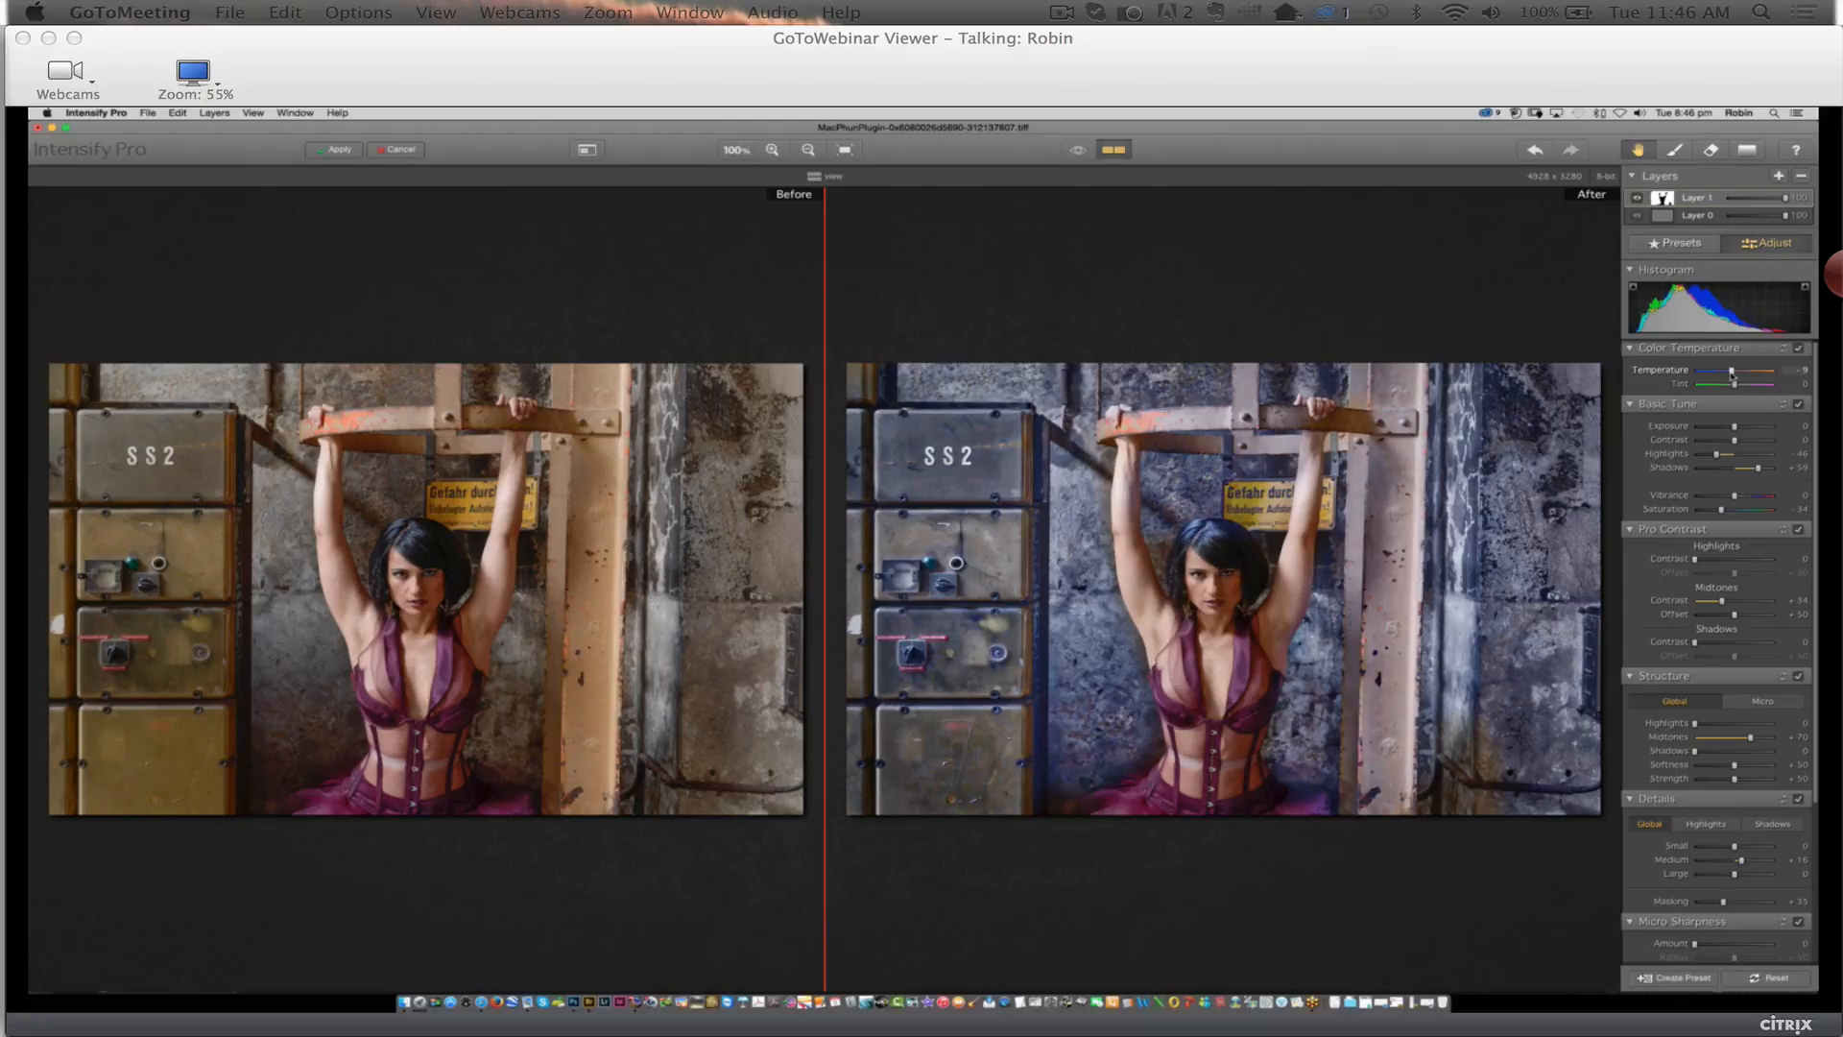
{"action": "left_click_drag", "start_coordinate": [1732, 373], "coordinate": [1733, 371]}
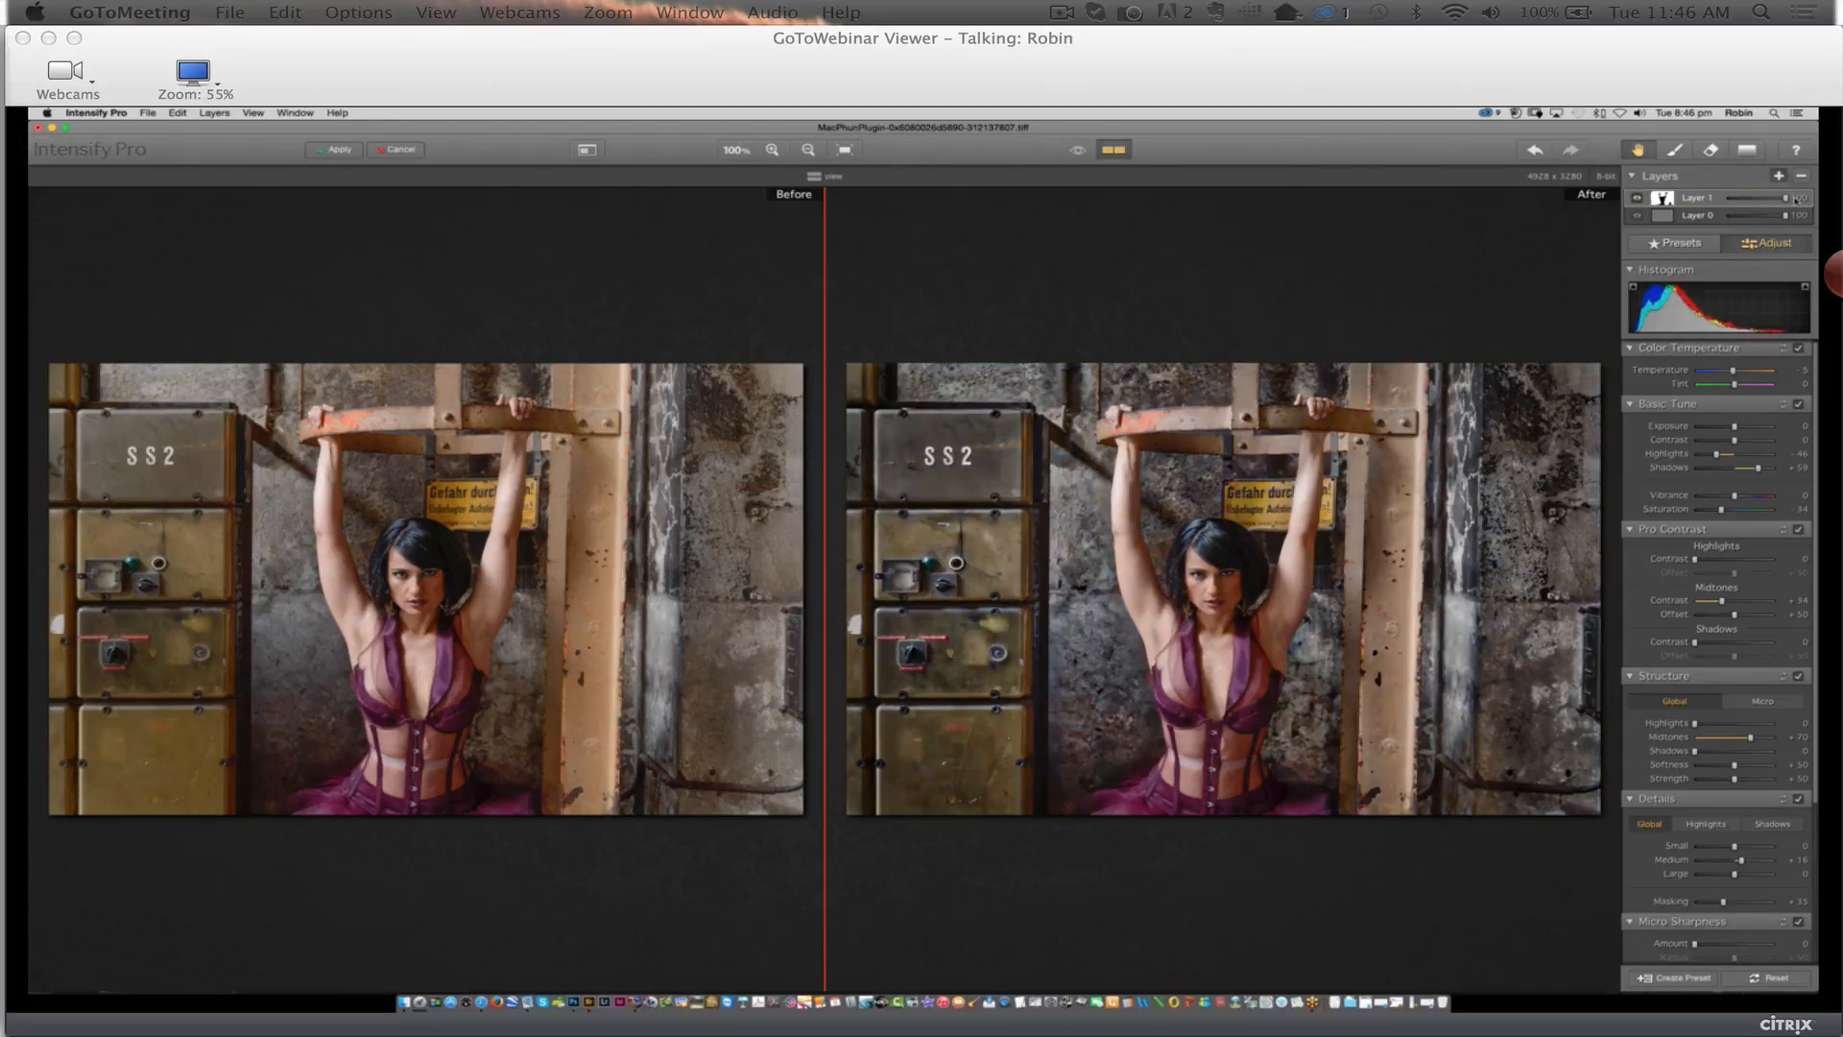
Add a third layer, cool its colour temperature to -40 and lower its exposure slightly
{"action": "left_click", "coordinate": [1779, 176]}
{"action": "left_click_drag", "start_coordinate": [1732, 387], "coordinate": [1718, 391]}
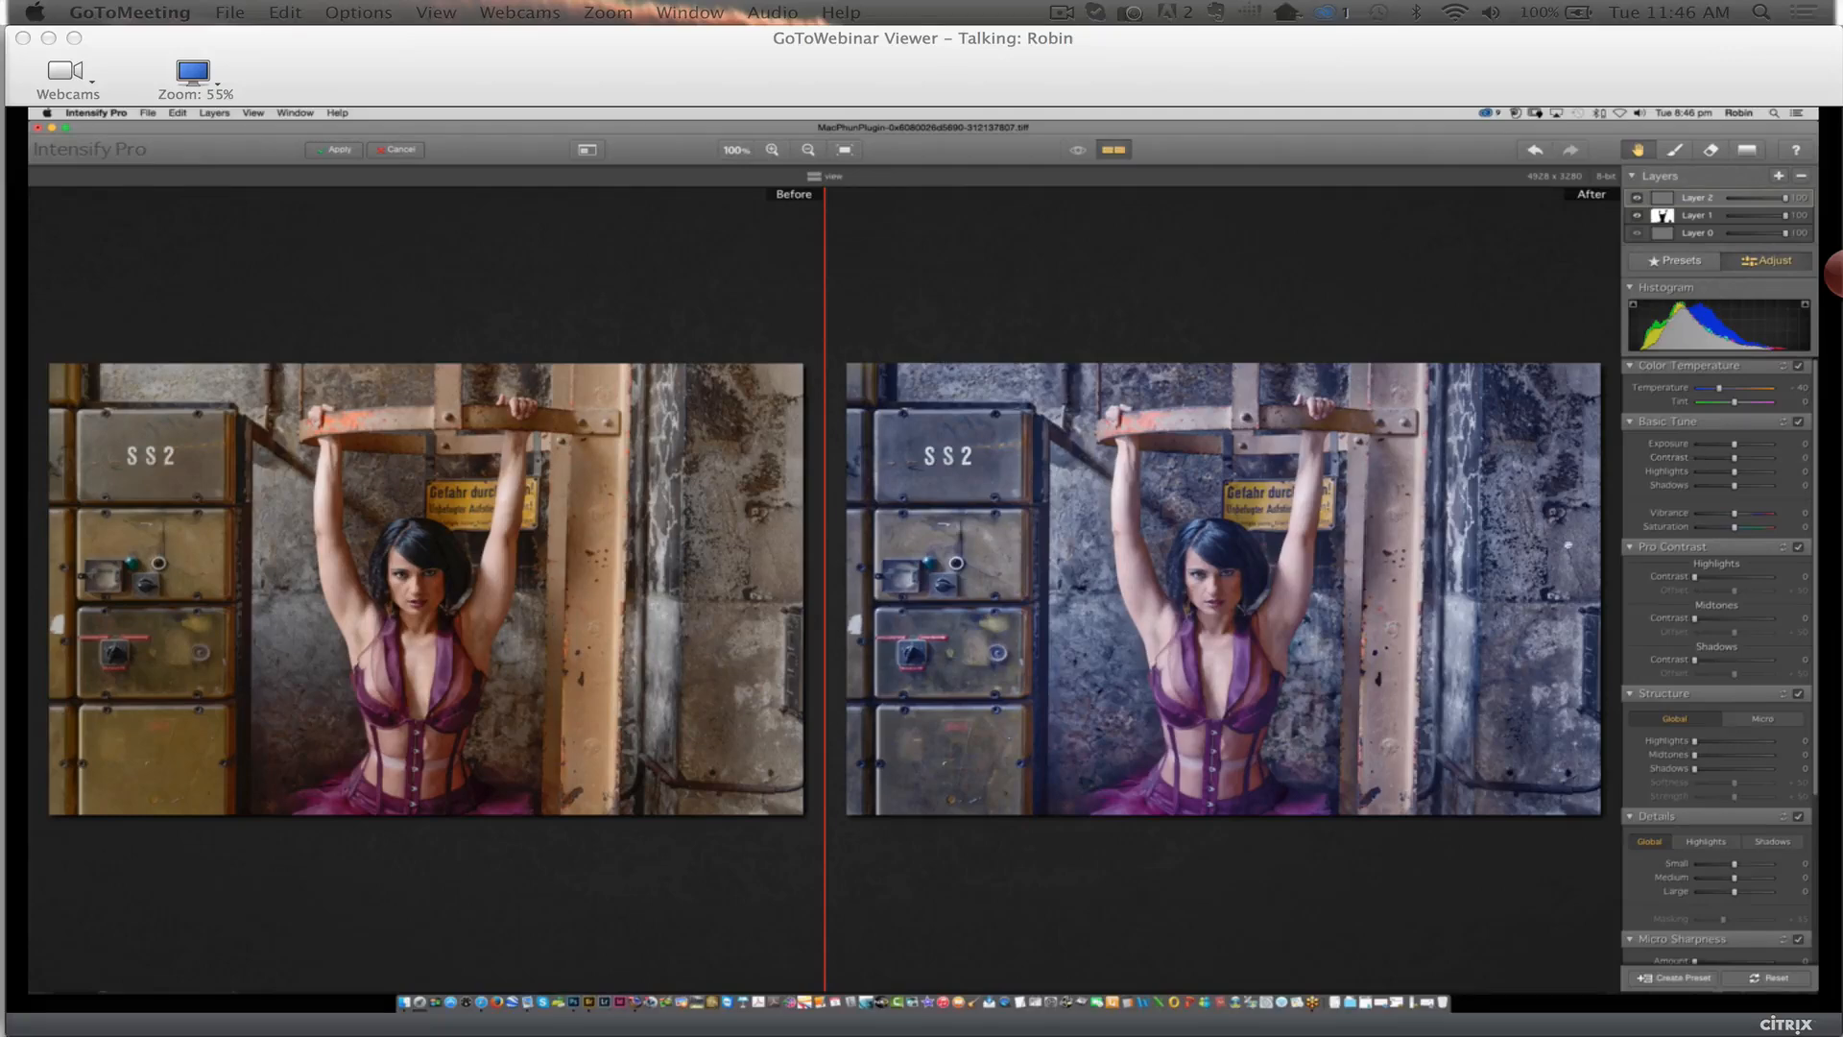
{"action": "left_click_drag", "start_coordinate": [1734, 443], "coordinate": [1731, 446]}
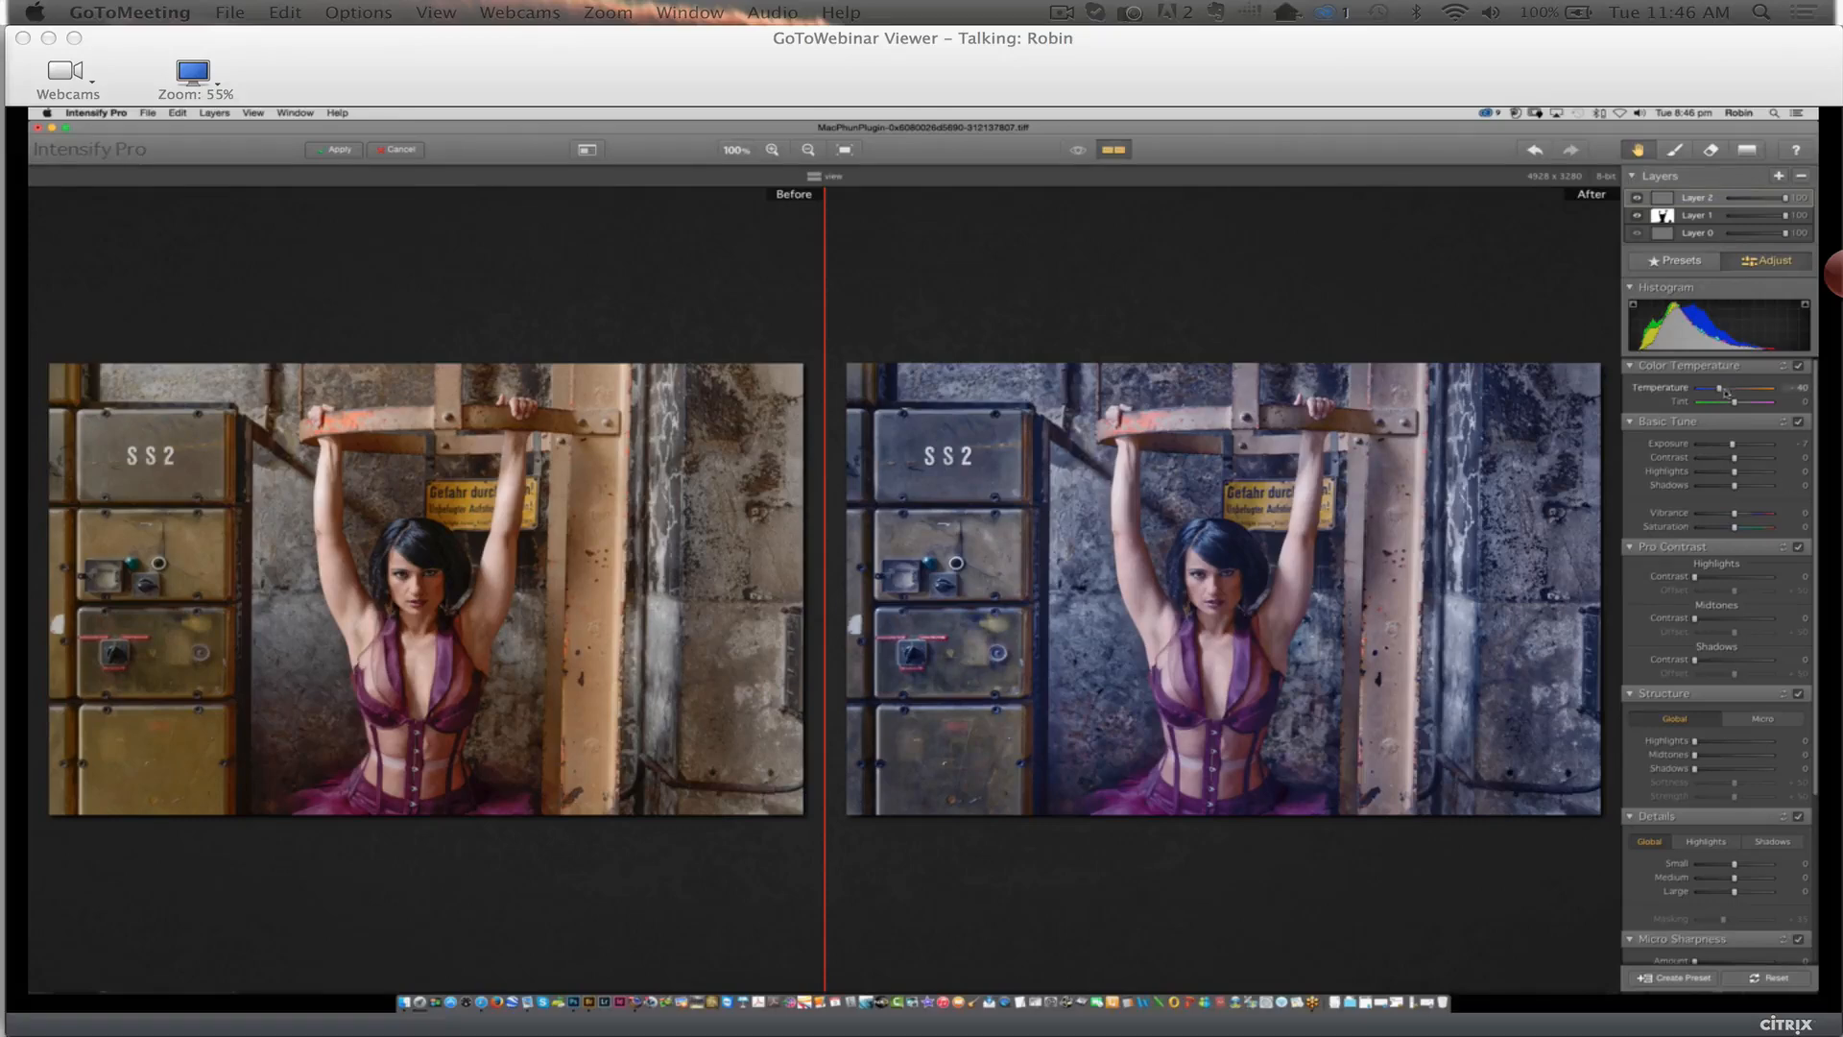
Warm the new layer's colour temperature to about +10
{"action": "left_click_drag", "start_coordinate": [1721, 389], "coordinate": [1742, 389]}
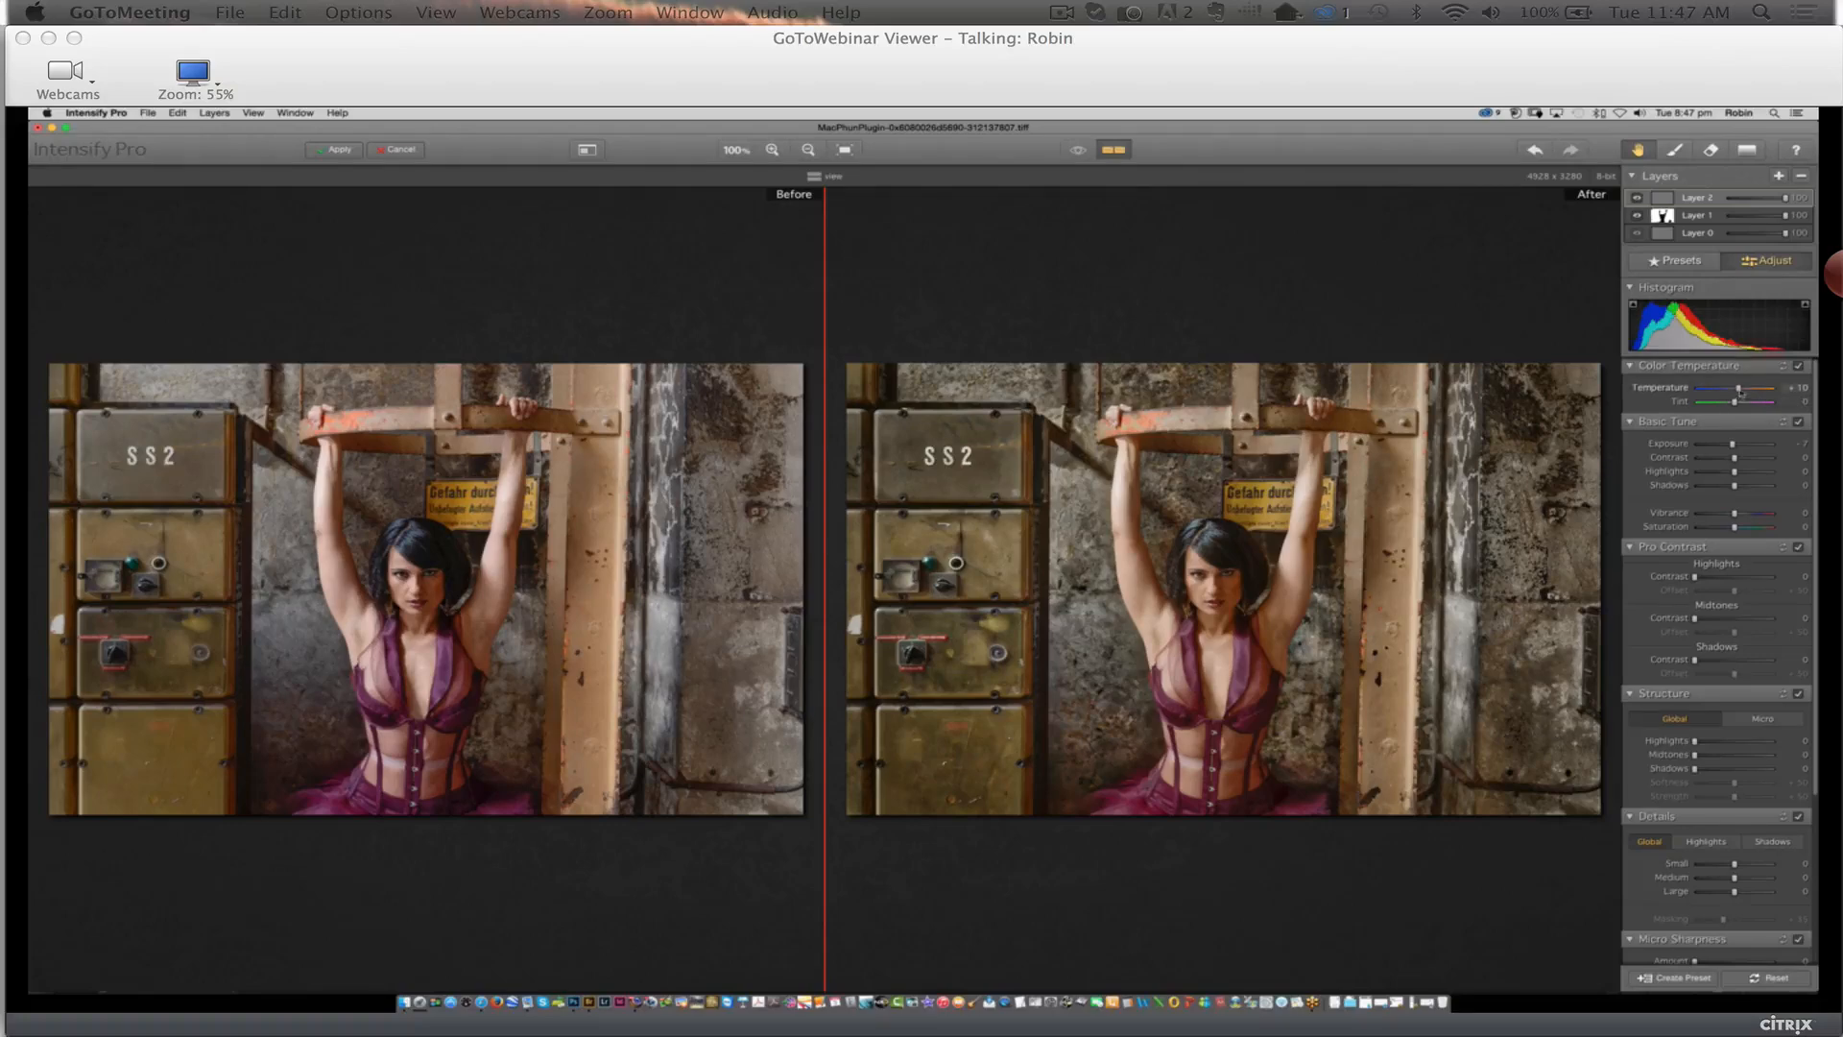
{"action": "mouse_move", "coordinate": [1739, 388]}
{"action": "left_mouse_down"}
{"action": "mouse_move", "coordinate": [1714, 392]}
{"action": "mouse_move", "coordinate": [1742, 391]}
{"action": "left_mouse_up"}
{"action": "left_click", "coordinate": [1734, 402]}
Cancel the Intensify Pro edits and close ind park.jpg in Photoshop
{"action": "left_click", "coordinate": [410, 152]}
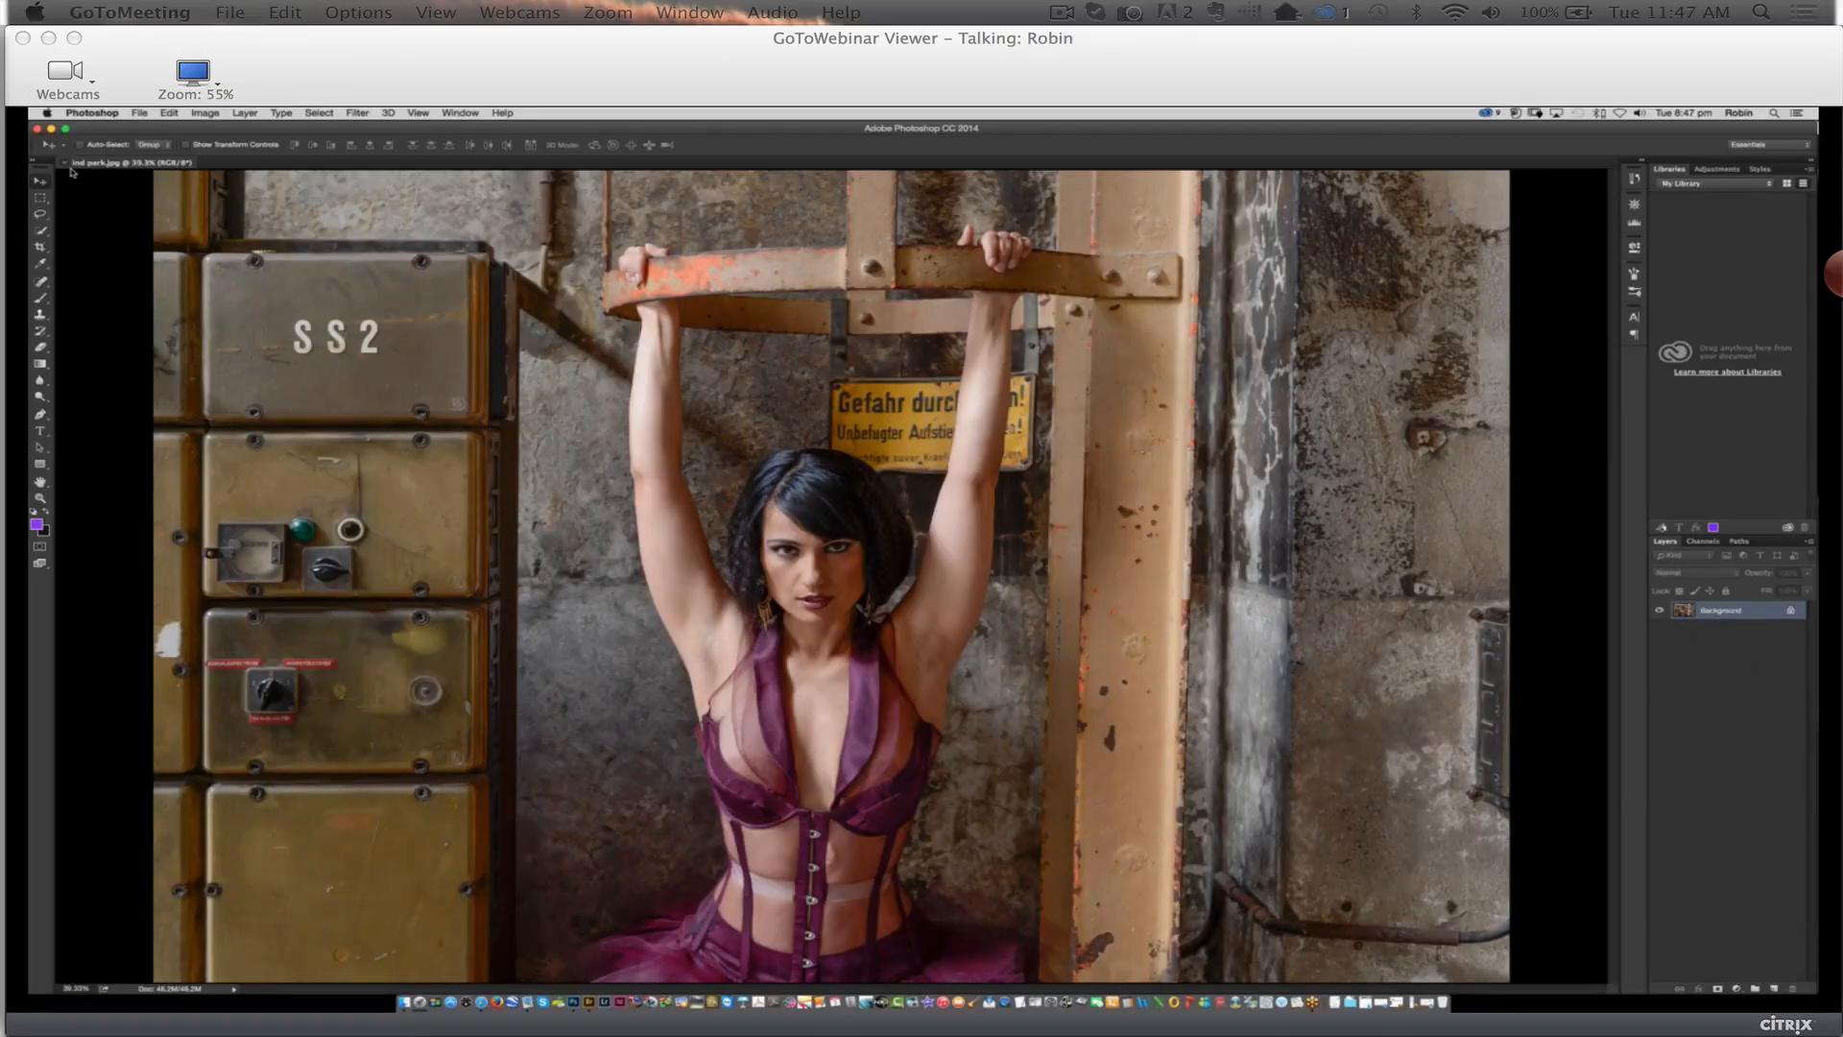
{"action": "left_click", "coordinate": [65, 164]}
Switch to Adobe Bridge and open the photo of the couple at the silver trailer in Camera Raw
{"action": "left_click", "coordinate": [591, 992]}
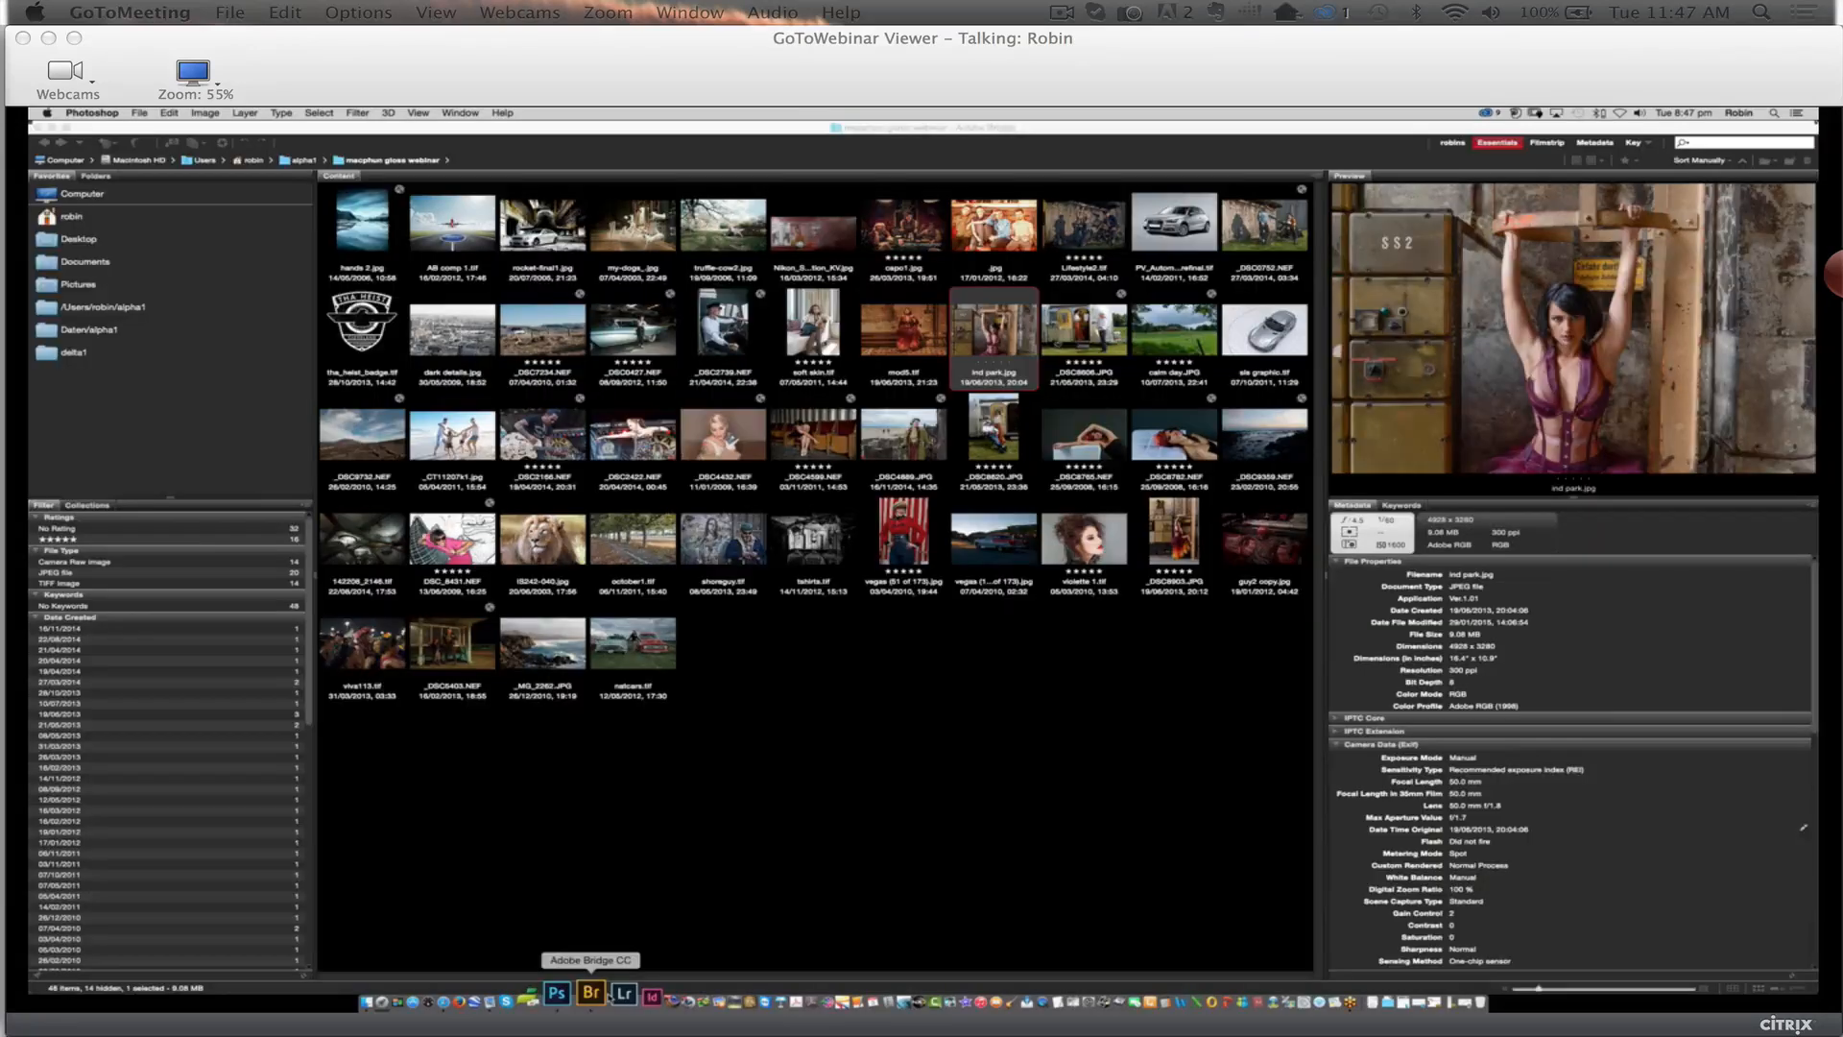
{"action": "double_click", "coordinate": [1094, 348]}
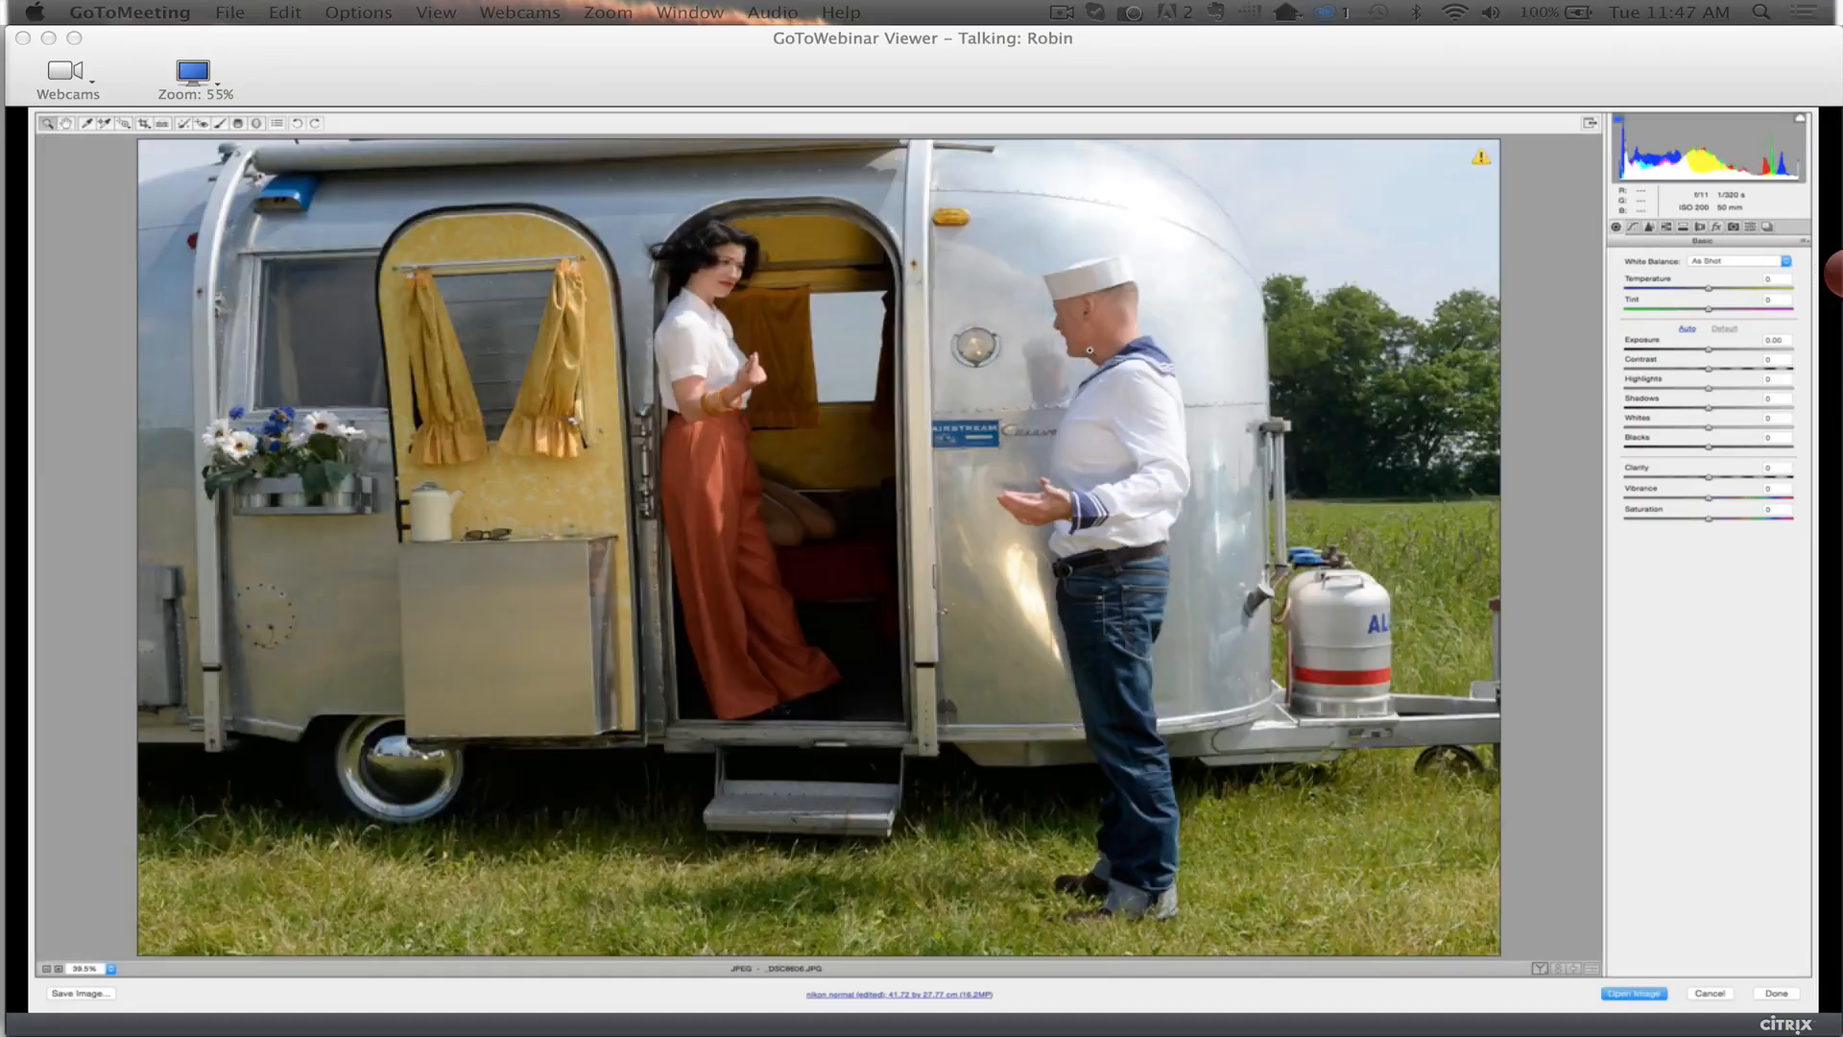
Open the trailer photo from Camera Raw in Photoshop and start the Intensify Pro filter on it
{"action": "left_click", "coordinate": [1633, 992]}
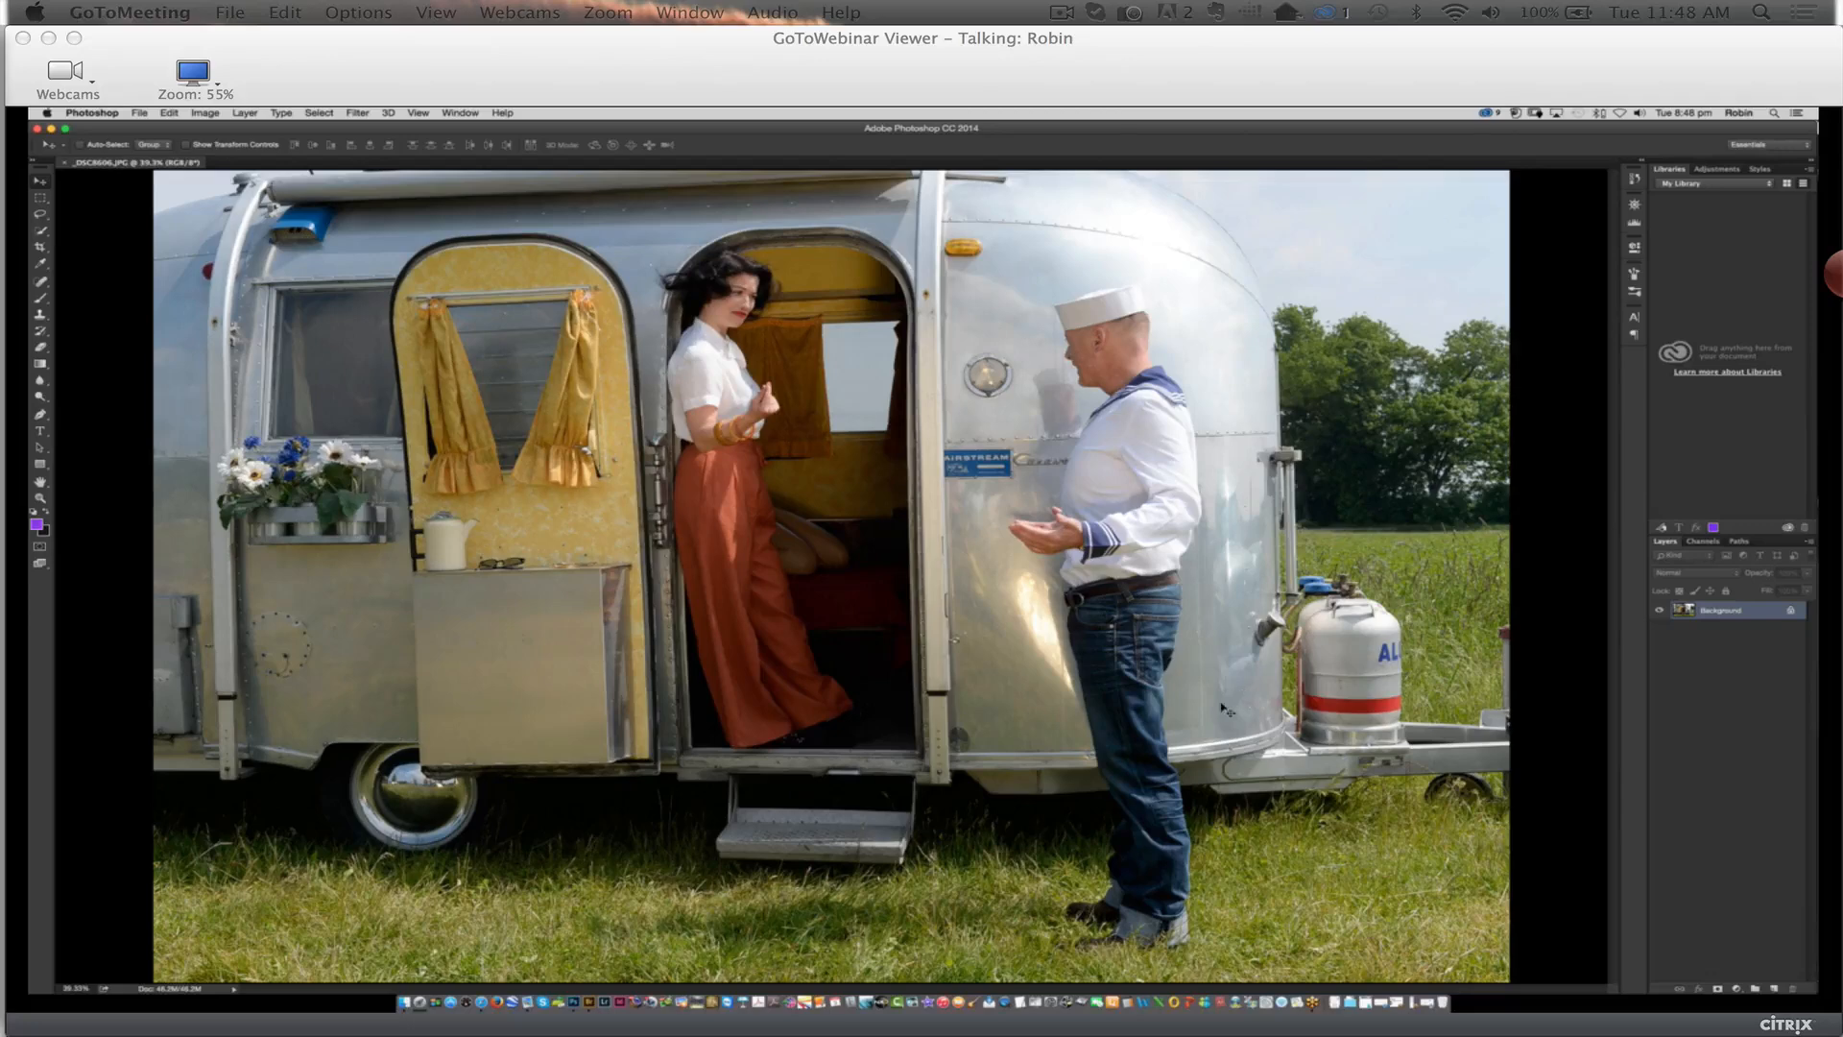
{"action": "left_click", "coordinate": [365, 114]}
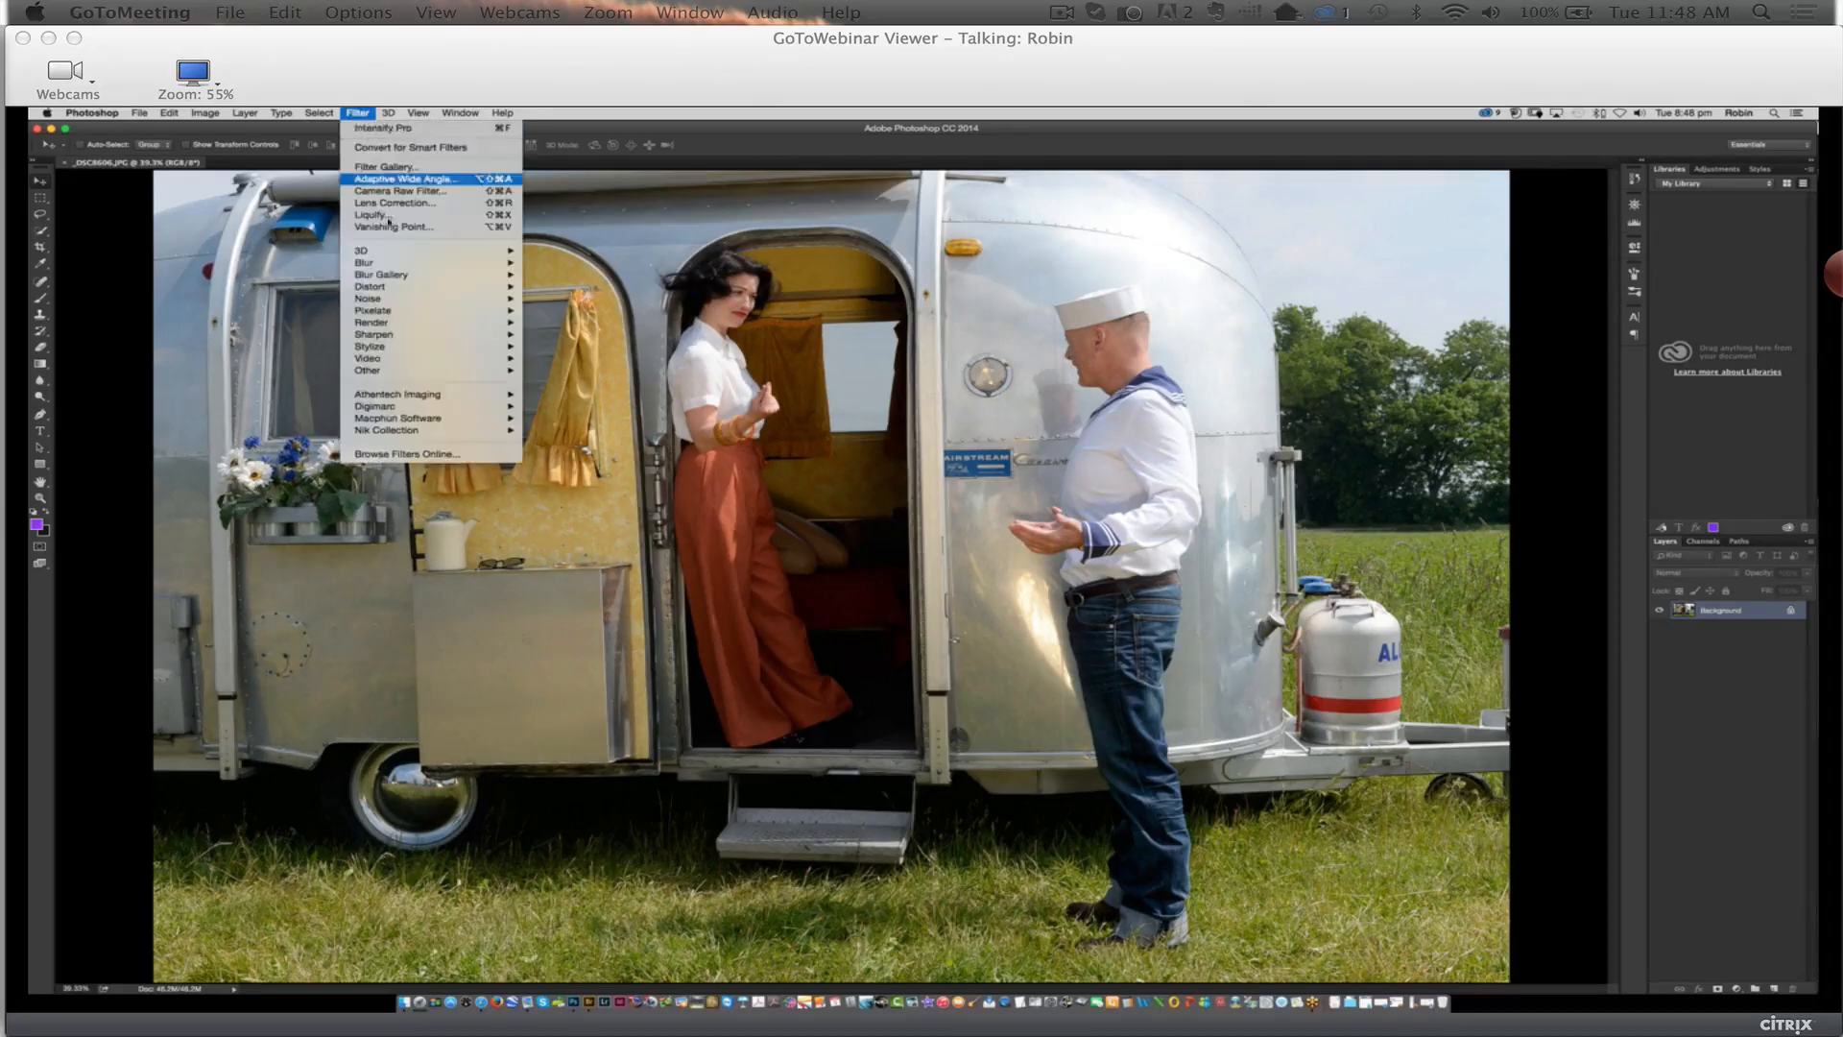
{"action": "mouse_move", "coordinate": [408, 409]}
{"action": "left_click", "coordinate": [572, 420]}
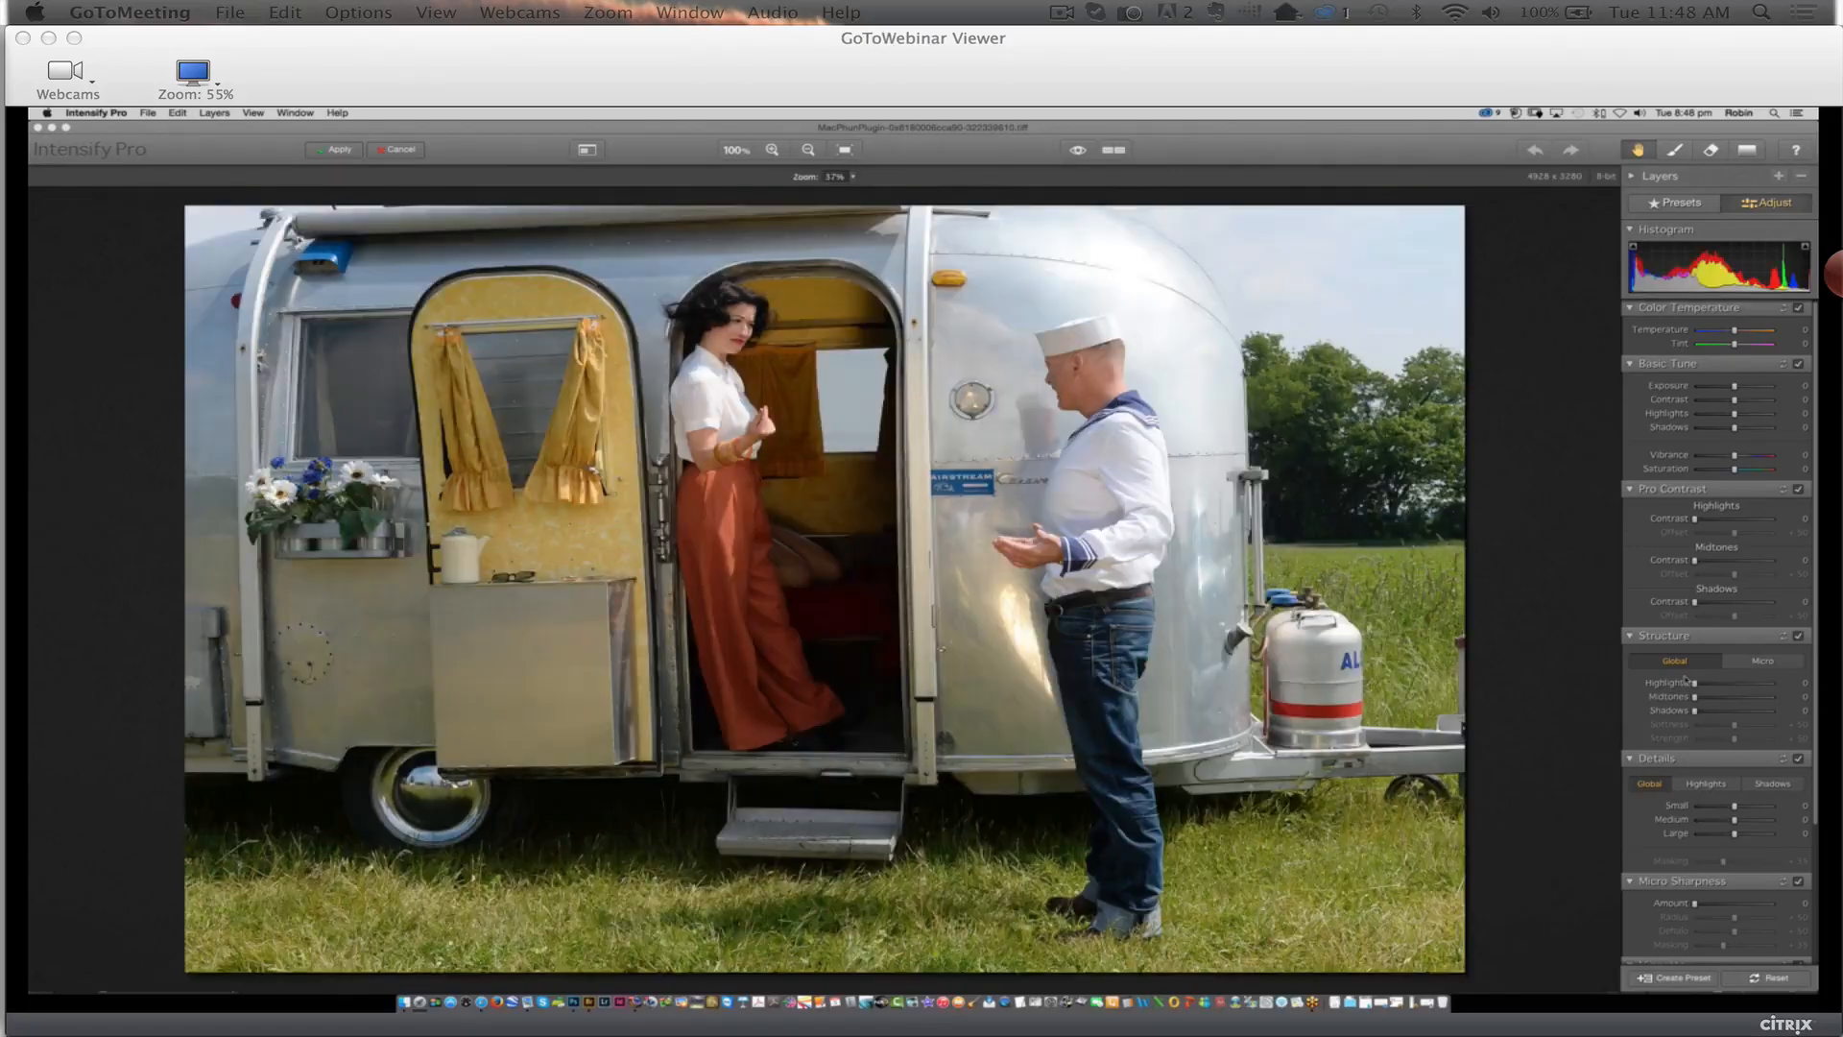
Apply the Calm Day preset after comparing it side by side with the original and trying the Dramatic 2 preset
{"action": "left_click", "coordinate": [1668, 209]}
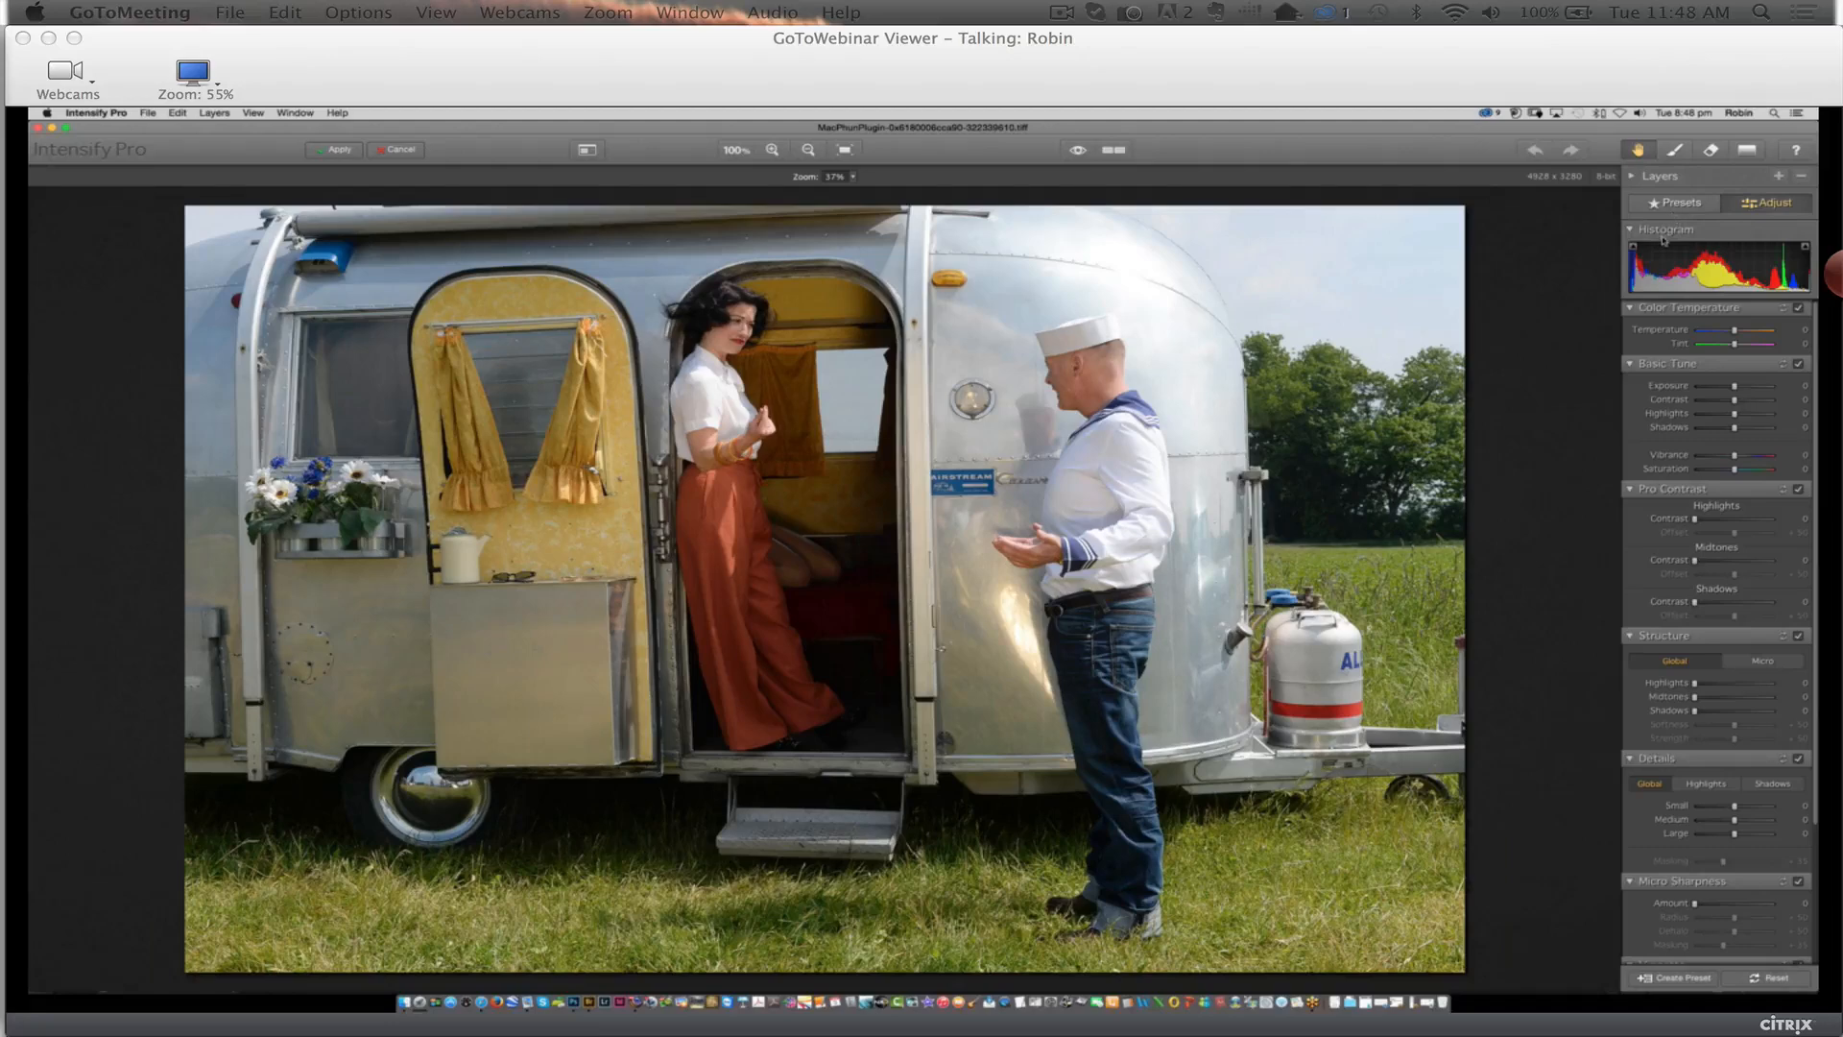
{"action": "left_click", "coordinate": [1675, 203]}
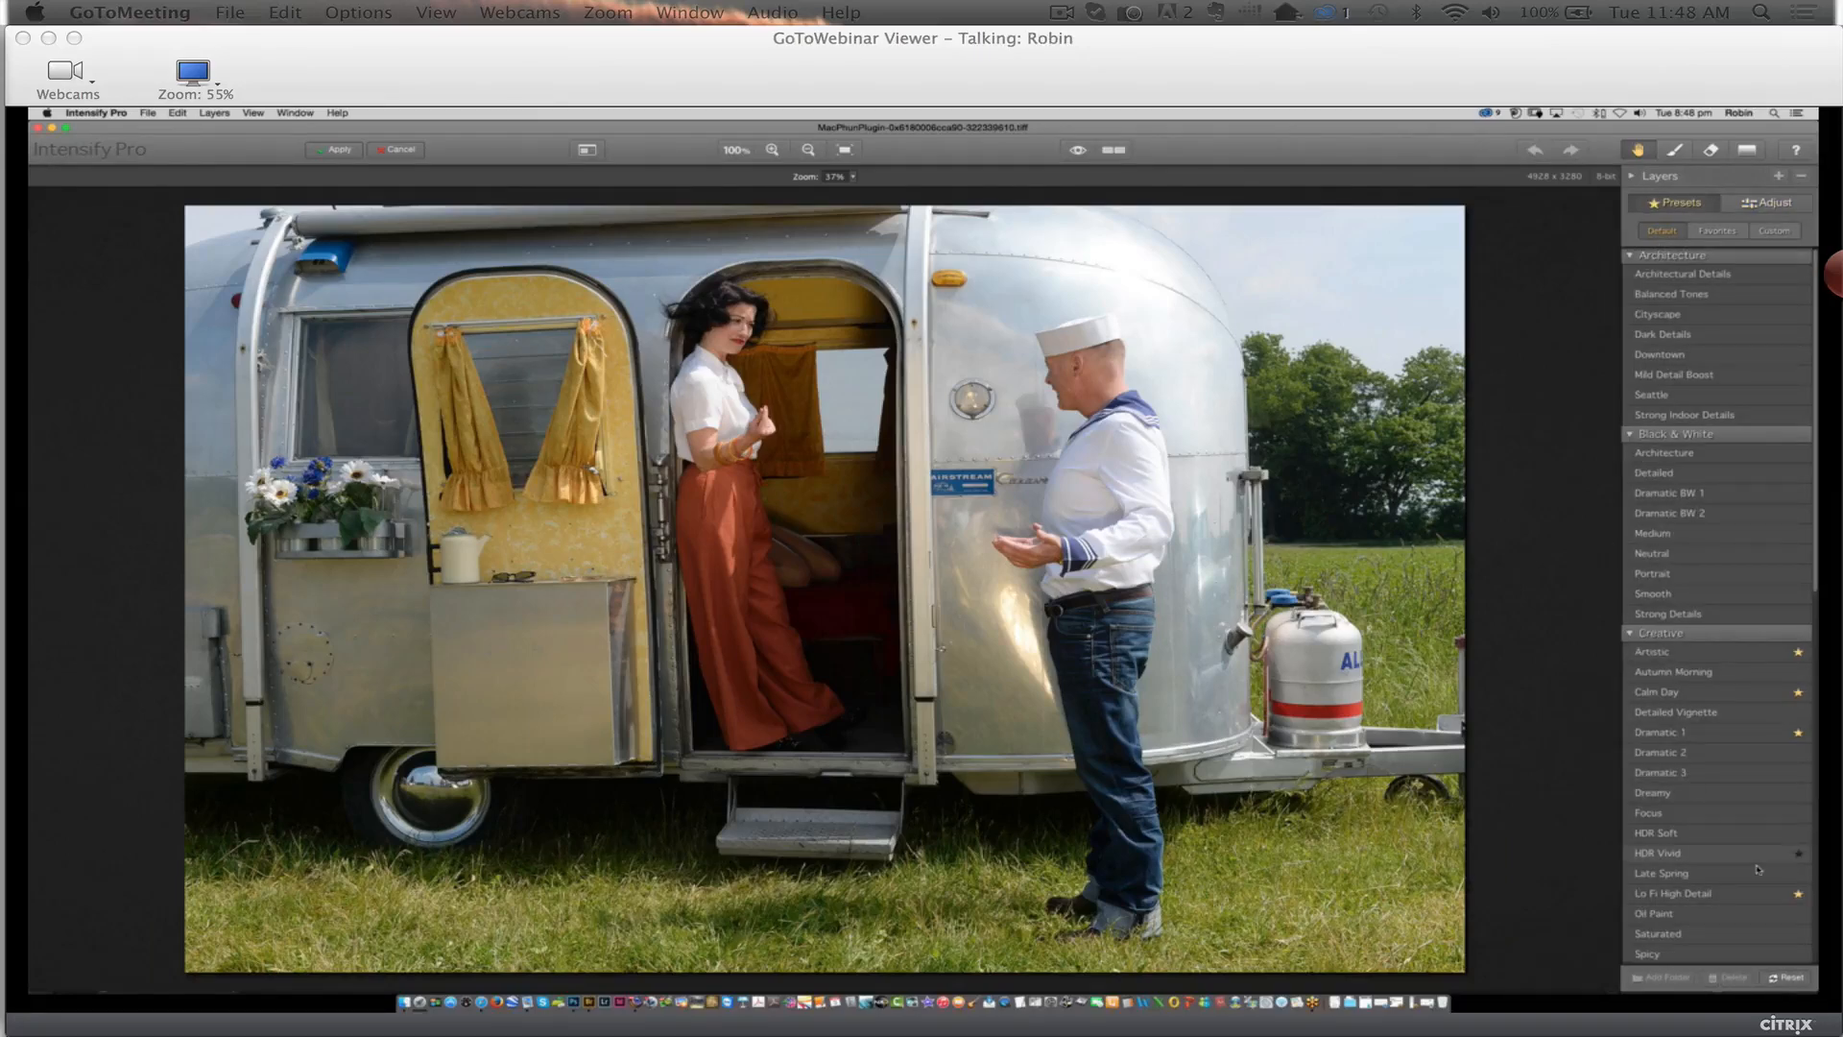
{"action": "left_click", "coordinate": [1679, 696]}
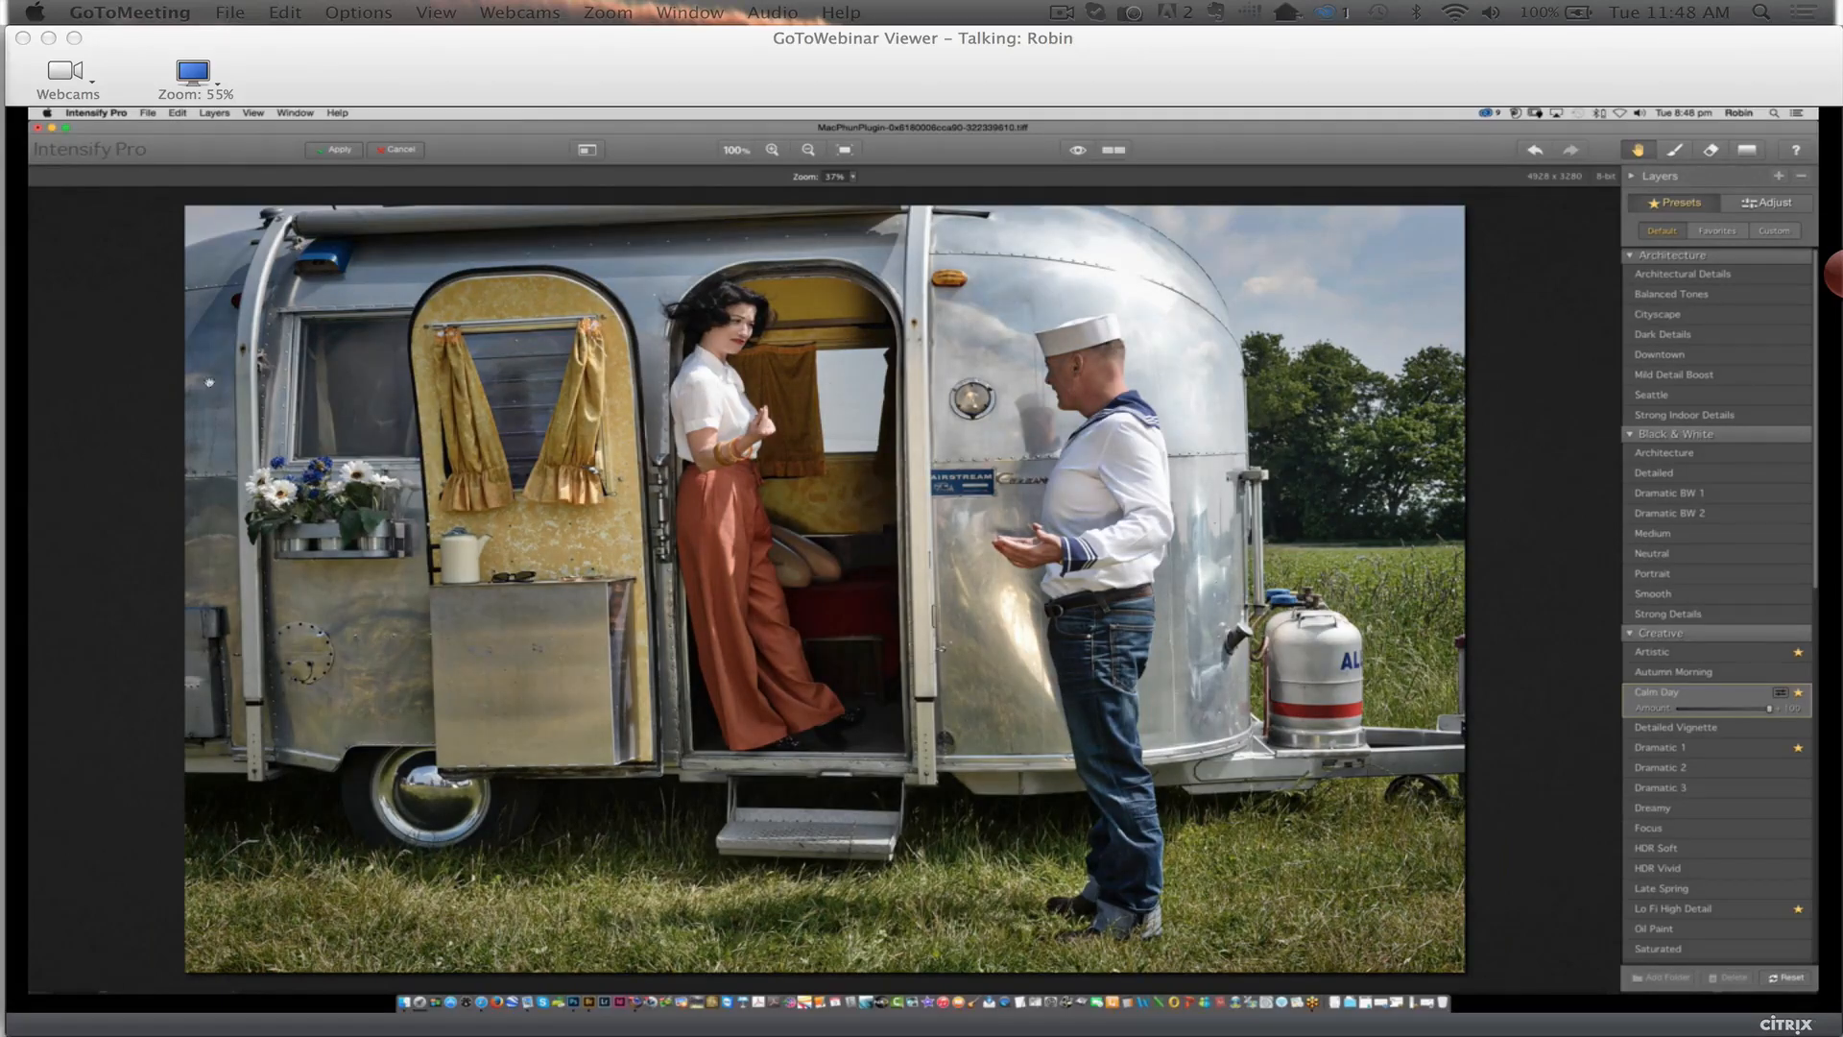
{"action": "left_click", "coordinate": [1114, 151]}
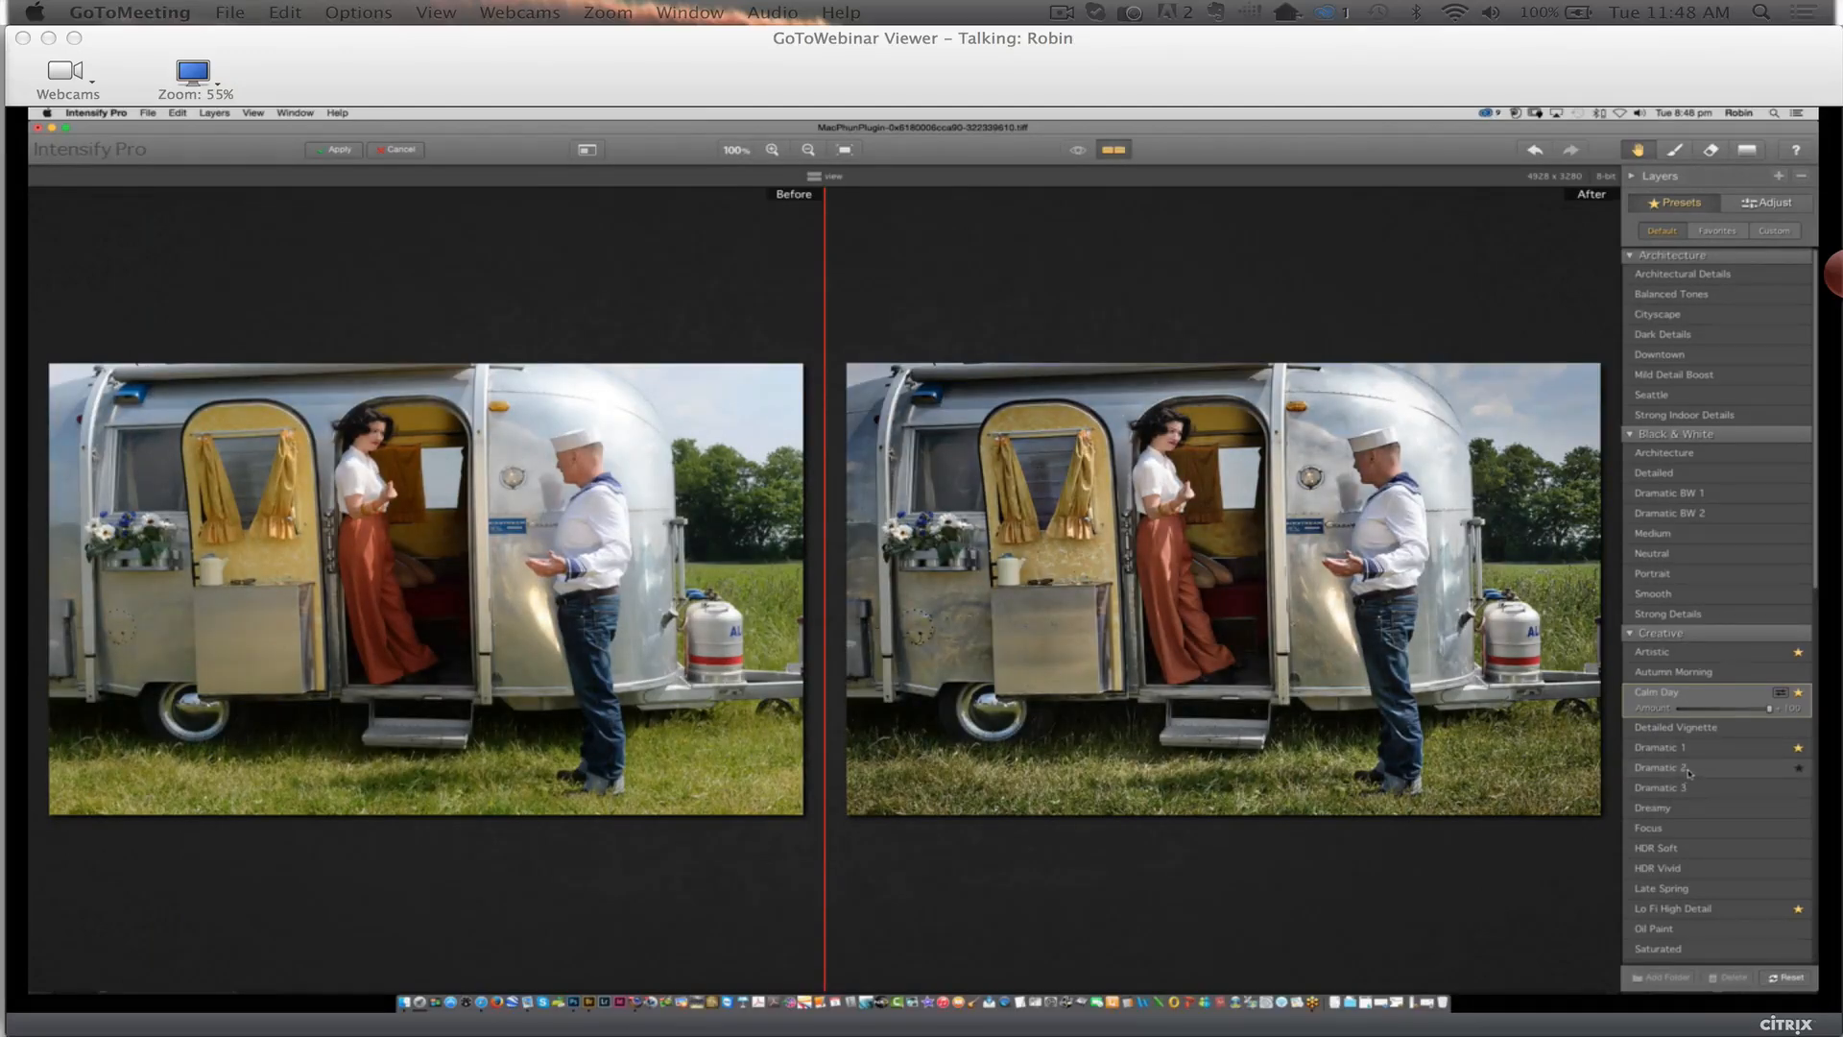
{"action": "left_click", "coordinate": [1682, 774]}
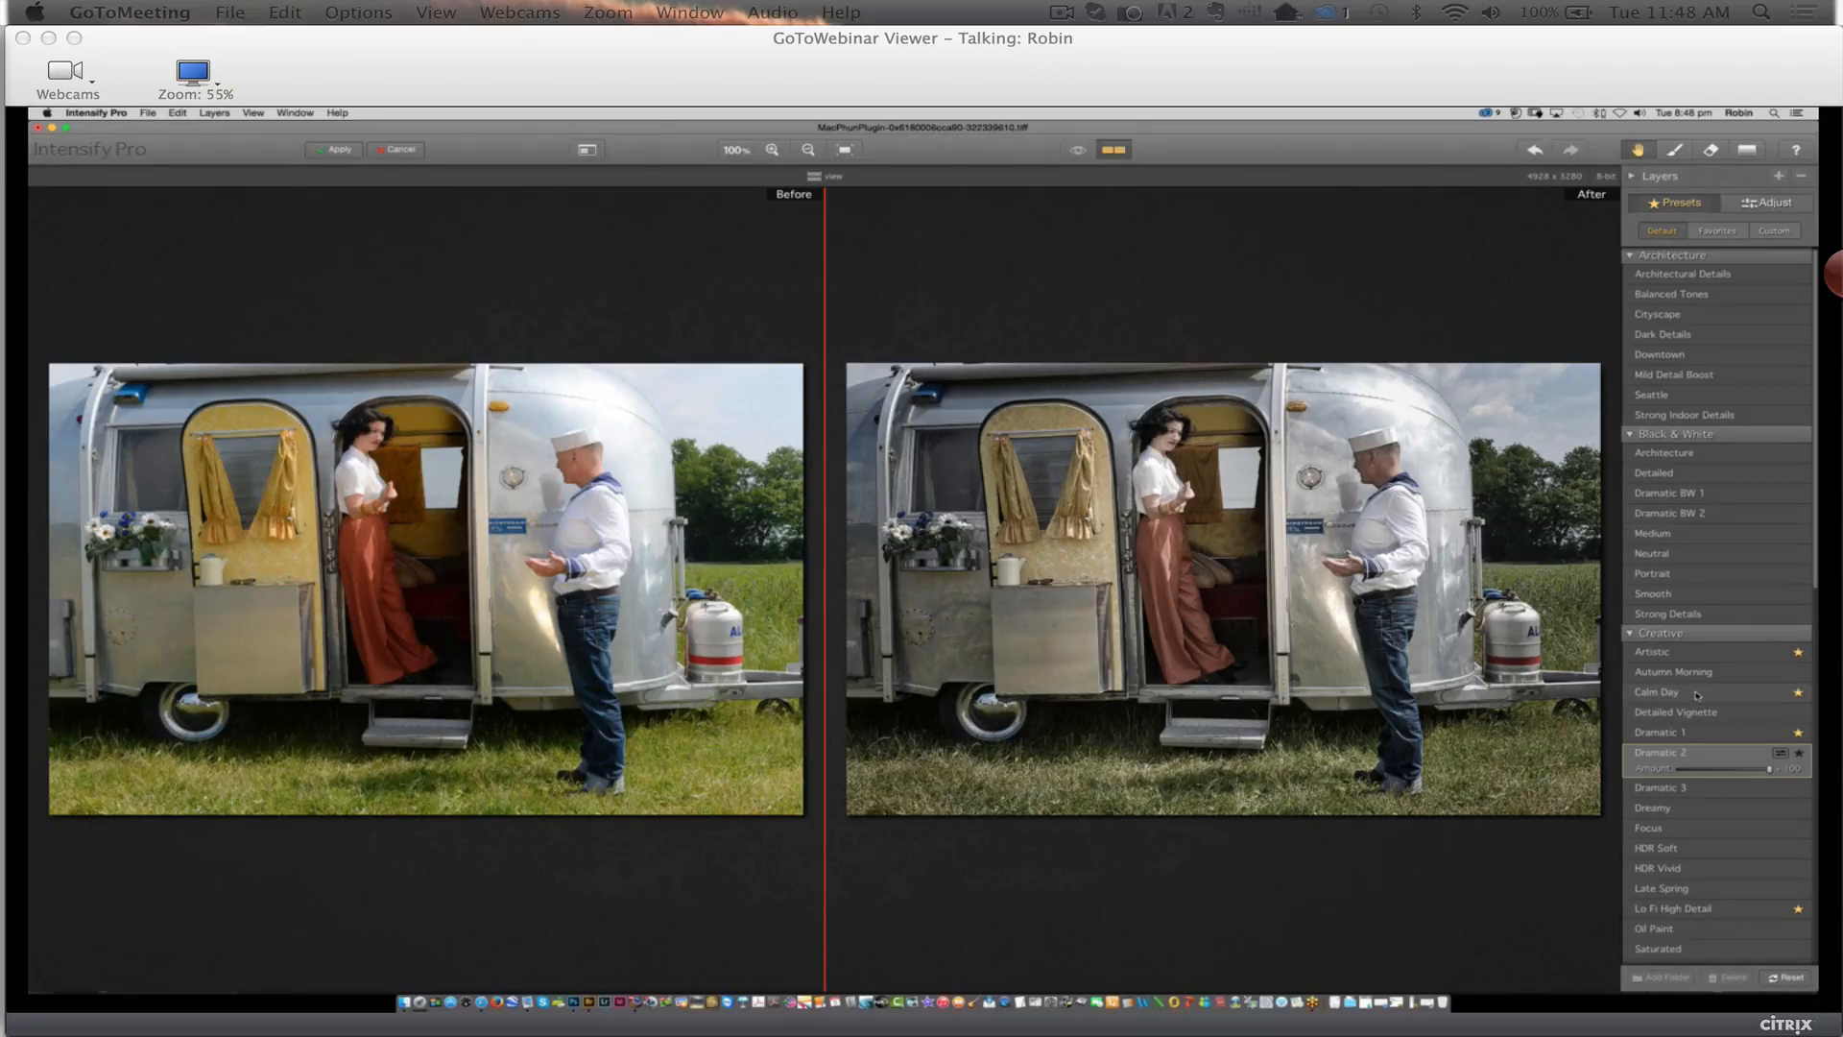
{"action": "left_click", "coordinate": [1695, 698]}
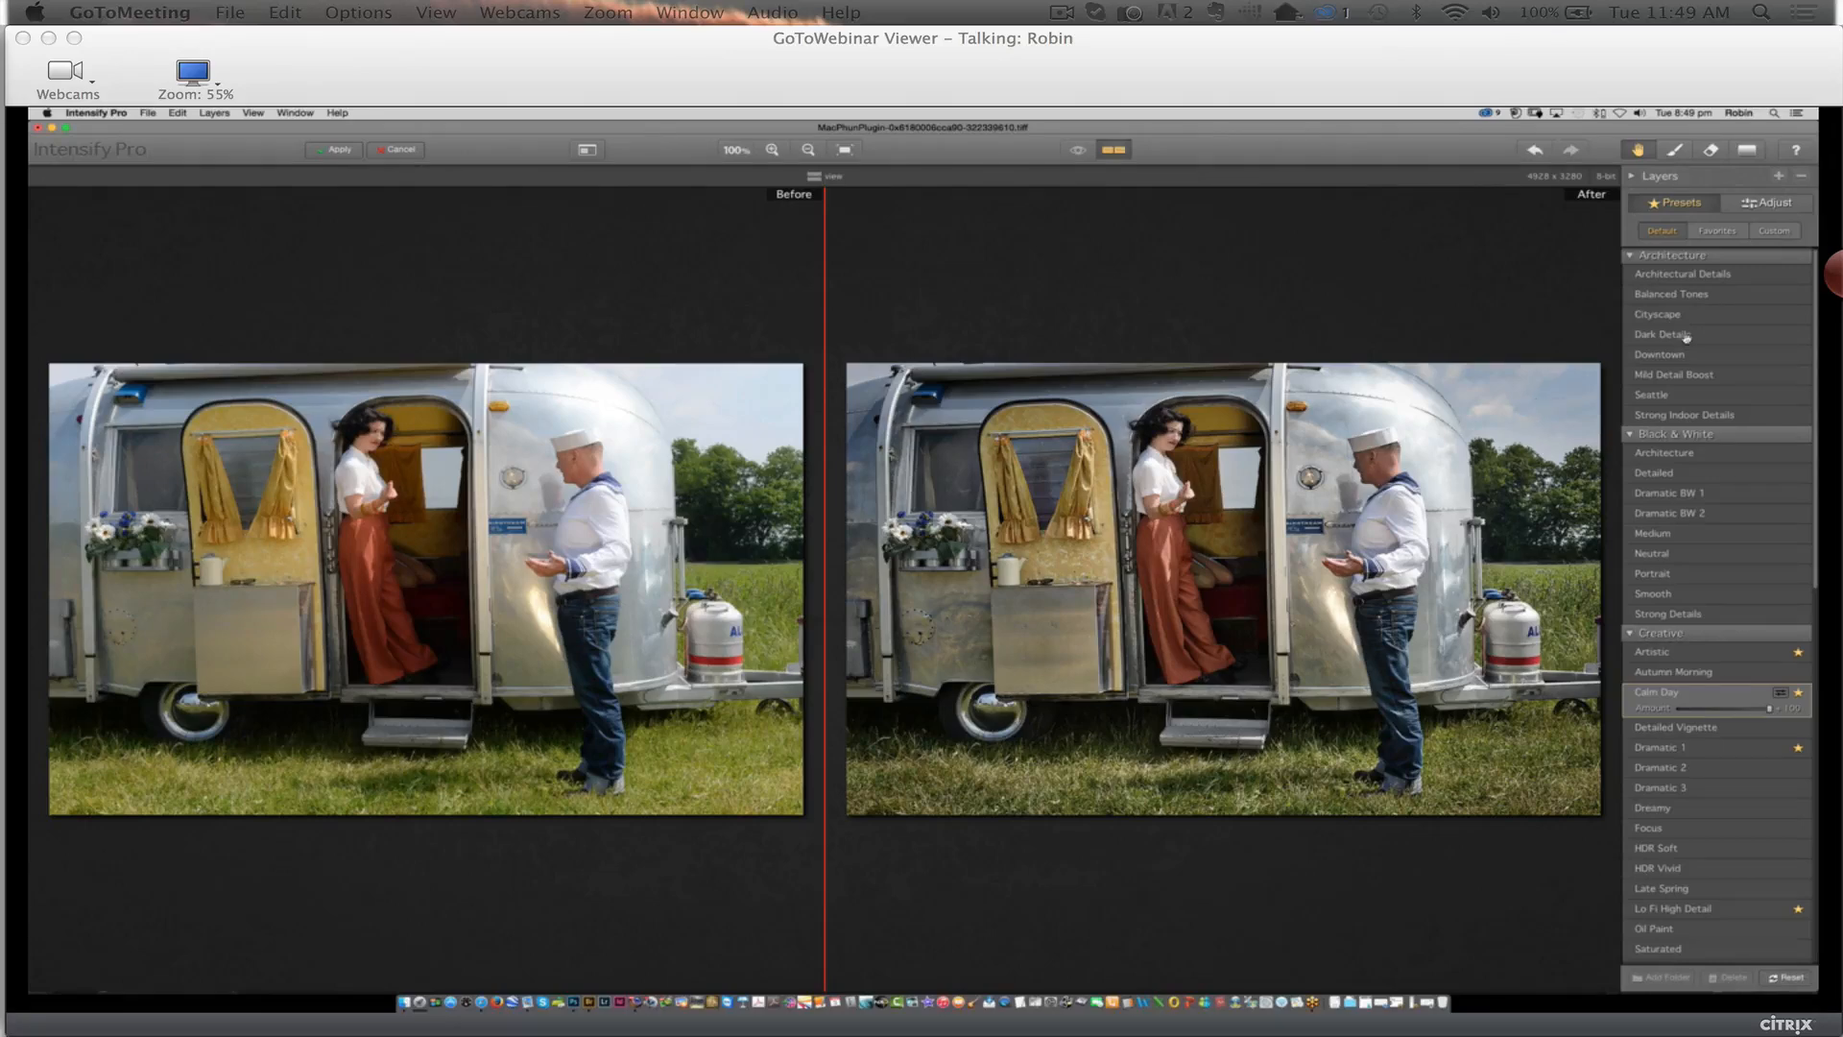
Paint the Calm Day effect over the sky and the front end of the trailer with the mask brush, reducing its size to about 179
{"action": "left_click", "coordinate": [1673, 151]}
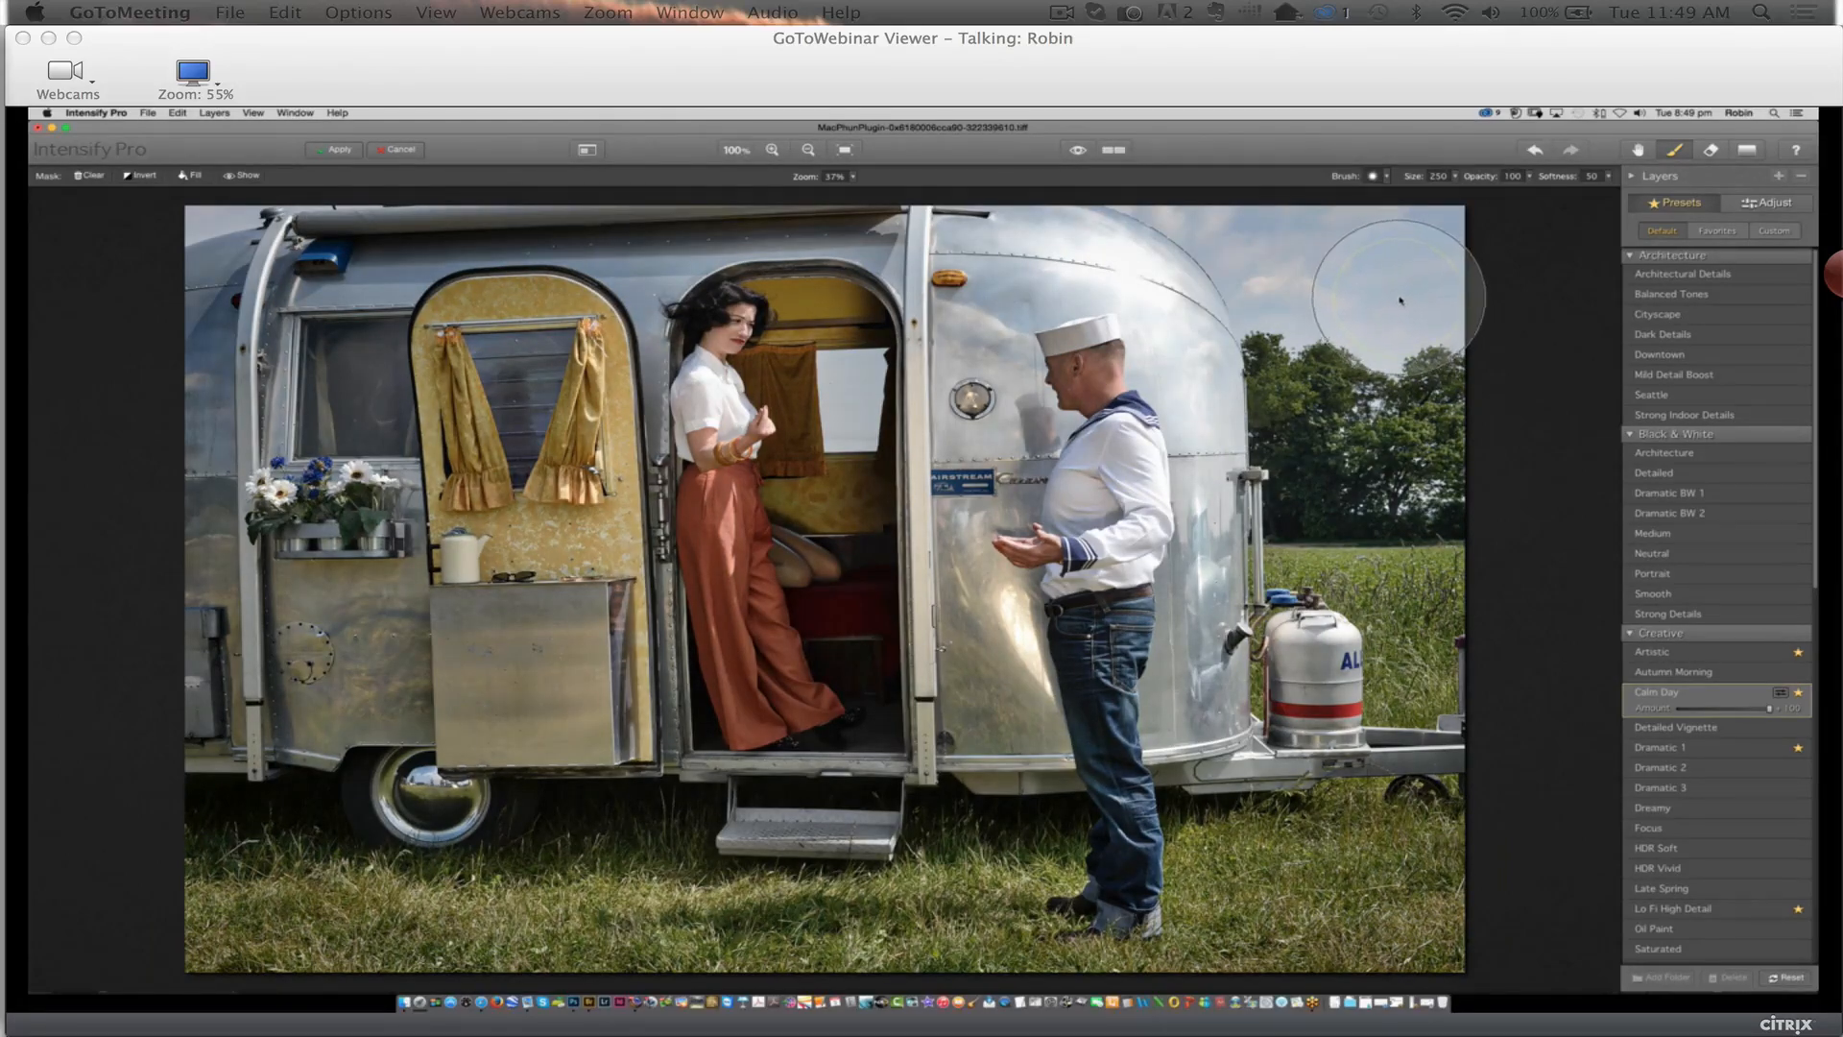
{"action": "mouse_move", "coordinate": [1383, 275]}
{"action": "left_mouse_down"}
{"action": "mouse_move", "coordinate": [1287, 249]}
{"action": "mouse_move", "coordinate": [1284, 286]}
{"action": "mouse_move", "coordinate": [1394, 315]}
{"action": "mouse_move", "coordinate": [1418, 255]}
{"action": "mouse_move", "coordinate": [1455, 295]}
{"action": "mouse_move", "coordinate": [1425, 264]}
{"action": "mouse_move", "coordinate": [1206, 222]}
{"action": "mouse_move", "coordinate": [1138, 218]}
{"action": "mouse_move", "coordinate": [1168, 247]}
{"action": "mouse_move", "coordinate": [1039, 238]}
{"action": "mouse_move", "coordinate": [981, 261]}
{"action": "mouse_move", "coordinate": [959, 494]}
{"action": "mouse_move", "coordinate": [980, 432]}
{"action": "mouse_move", "coordinate": [963, 428]}
{"action": "mouse_move", "coordinate": [991, 422]}
{"action": "mouse_move", "coordinate": [964, 451]}
{"action": "mouse_move", "coordinate": [950, 608]}
{"action": "mouse_move", "coordinate": [1021, 702]}
{"action": "left_mouse_up"}
{"action": "key", "text": "bracketleft"}
{"action": "key", "text": "bracketleft"}
{"action": "key", "text": "bracketleft"}
{"action": "key", "text": "bracketleft"}
{"action": "key", "text": "bracketleft"}
{"action": "key", "text": "bracketleft"}
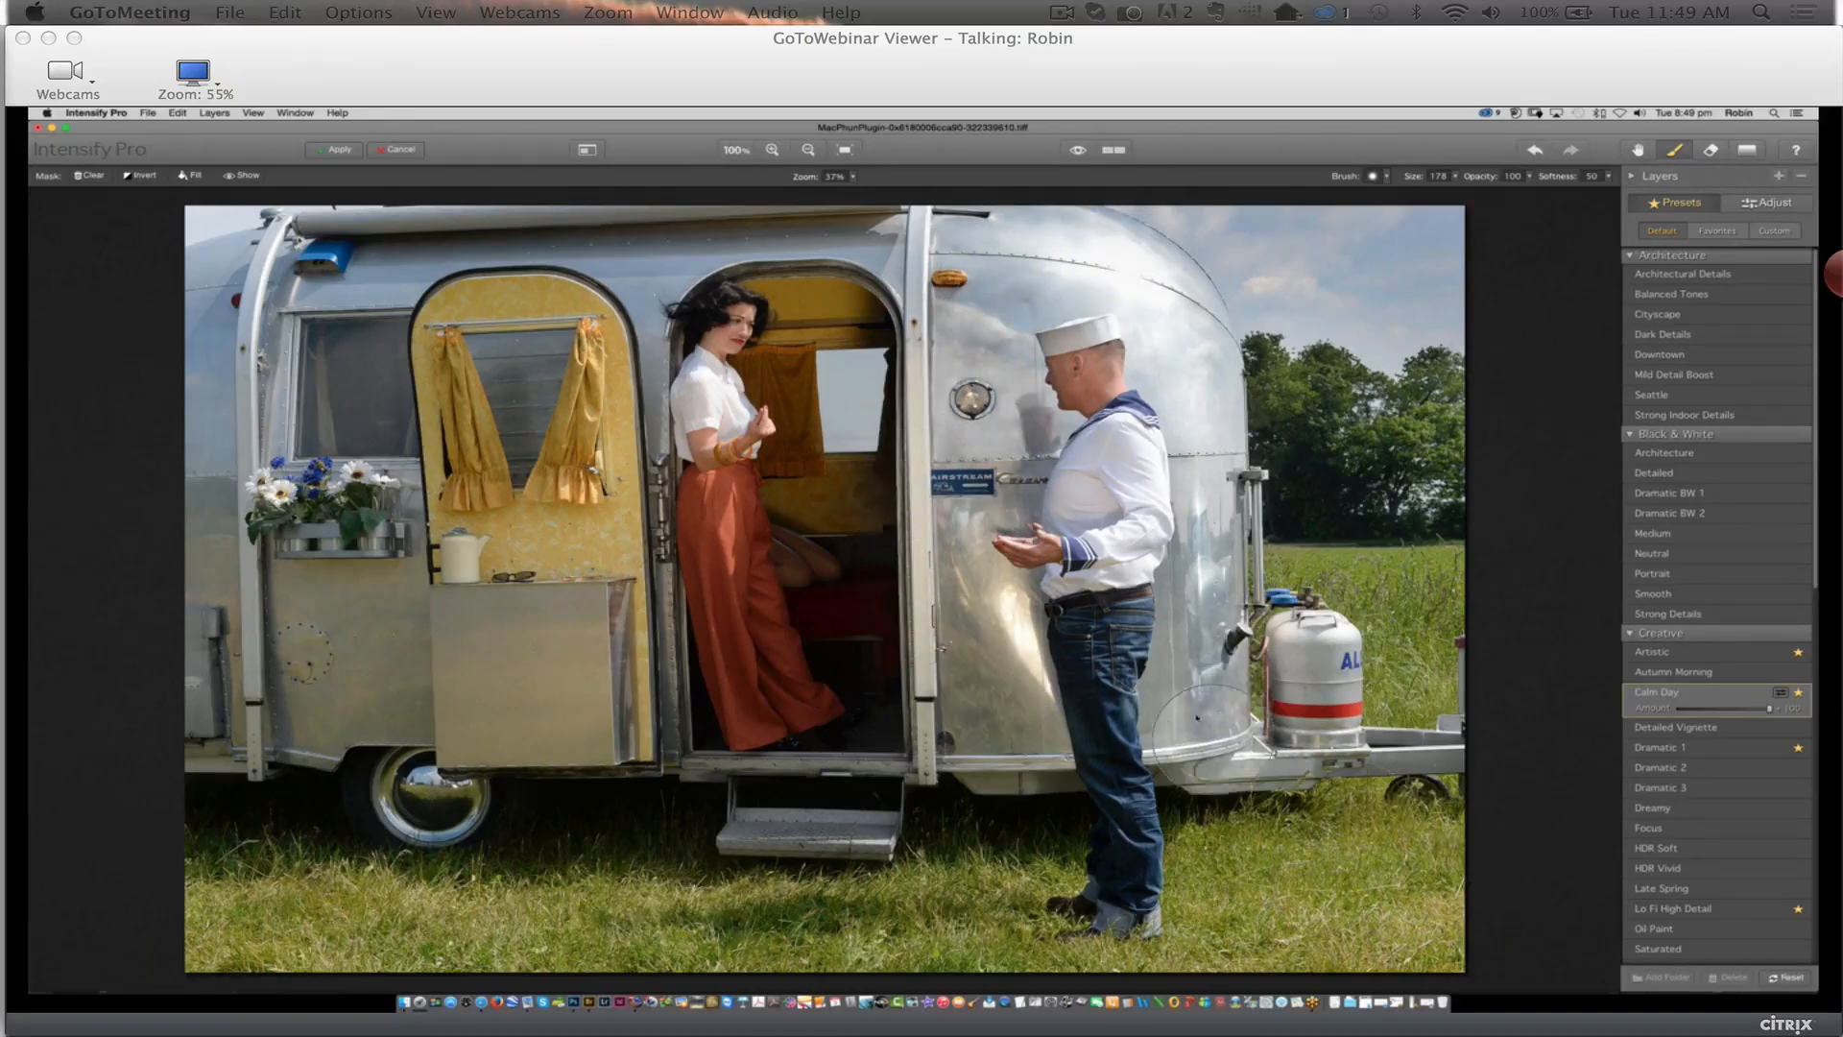
{"action": "key", "text": "bracketleft"}
{"action": "key", "text": "bracketleft"}
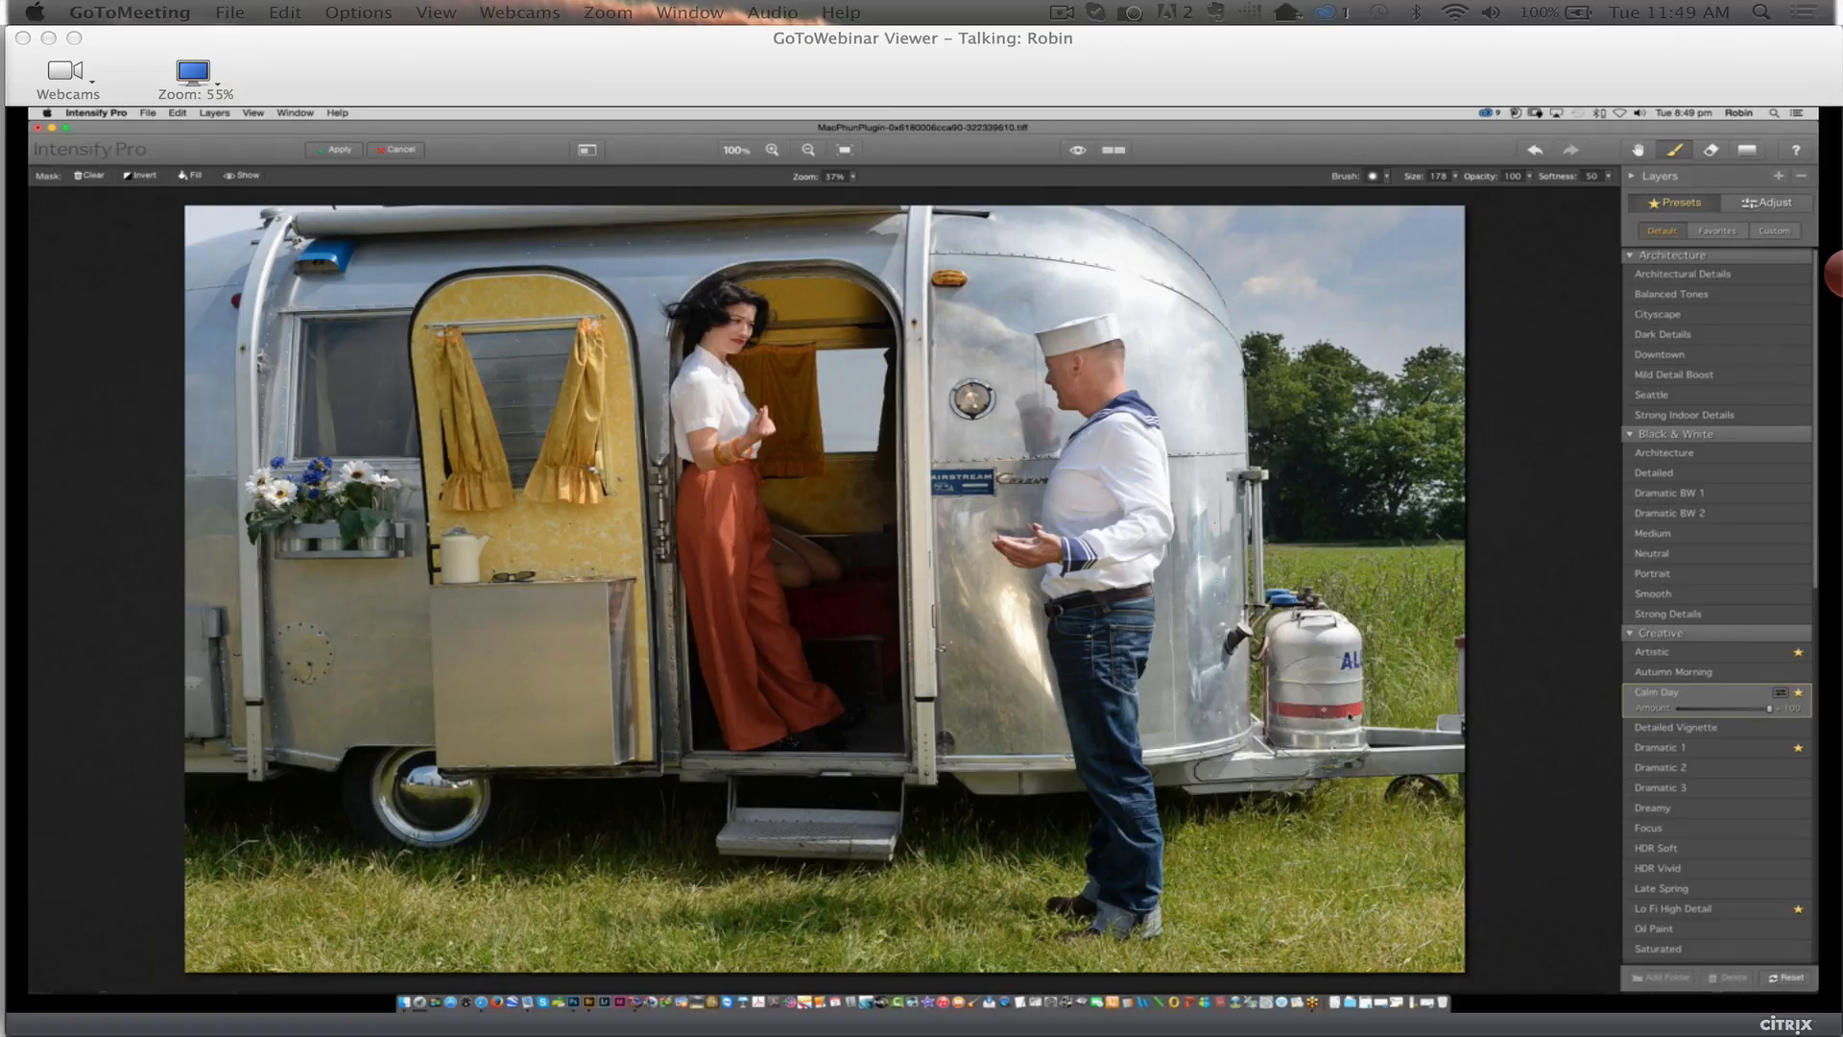
Mask the effect around the tow bar and small wheel, reduce the brush size to 106, and clean up with the mask eraser
{"action": "mouse_move", "coordinate": [1415, 747]}
{"action": "left_mouse_down"}
{"action": "mouse_move", "coordinate": [1455, 759]}
{"action": "mouse_move", "coordinate": [1363, 758]}
{"action": "left_mouse_up"}
{"action": "key", "text": "bracketleft"}
{"action": "key", "text": "bracketleft"}
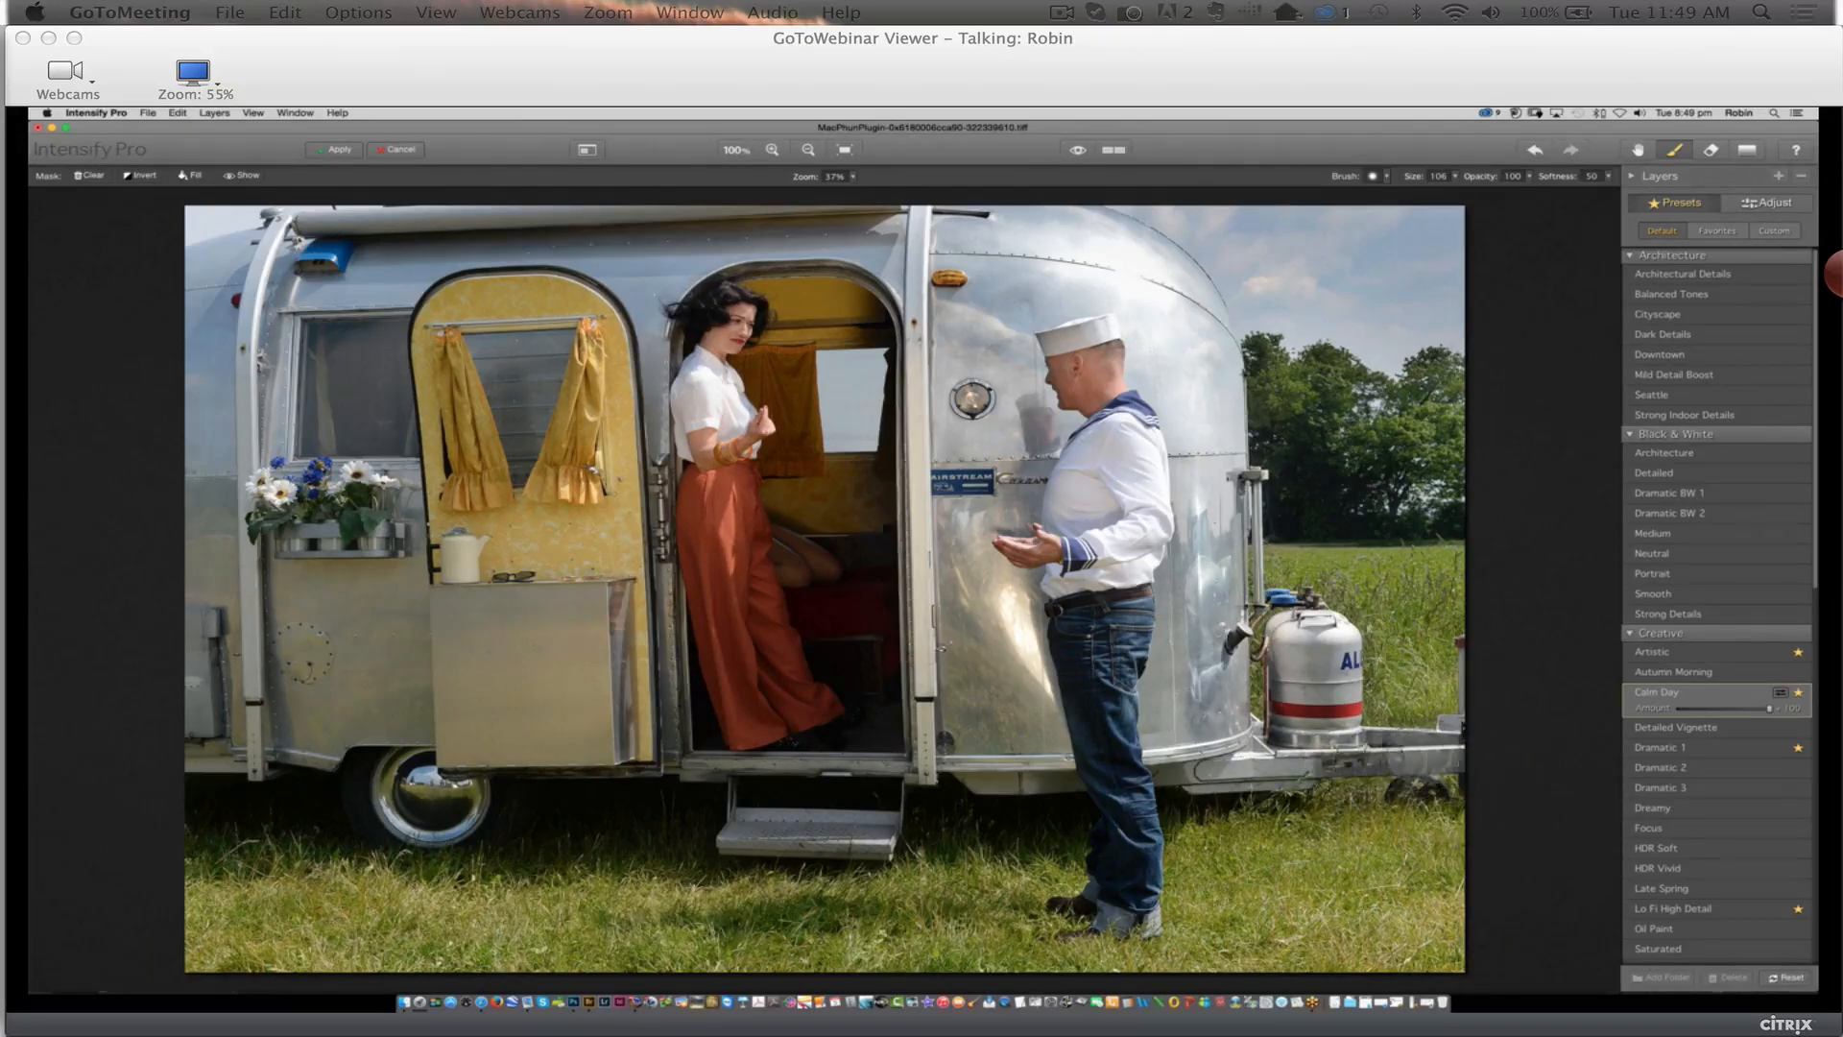
{"action": "left_click", "coordinate": [1711, 151]}
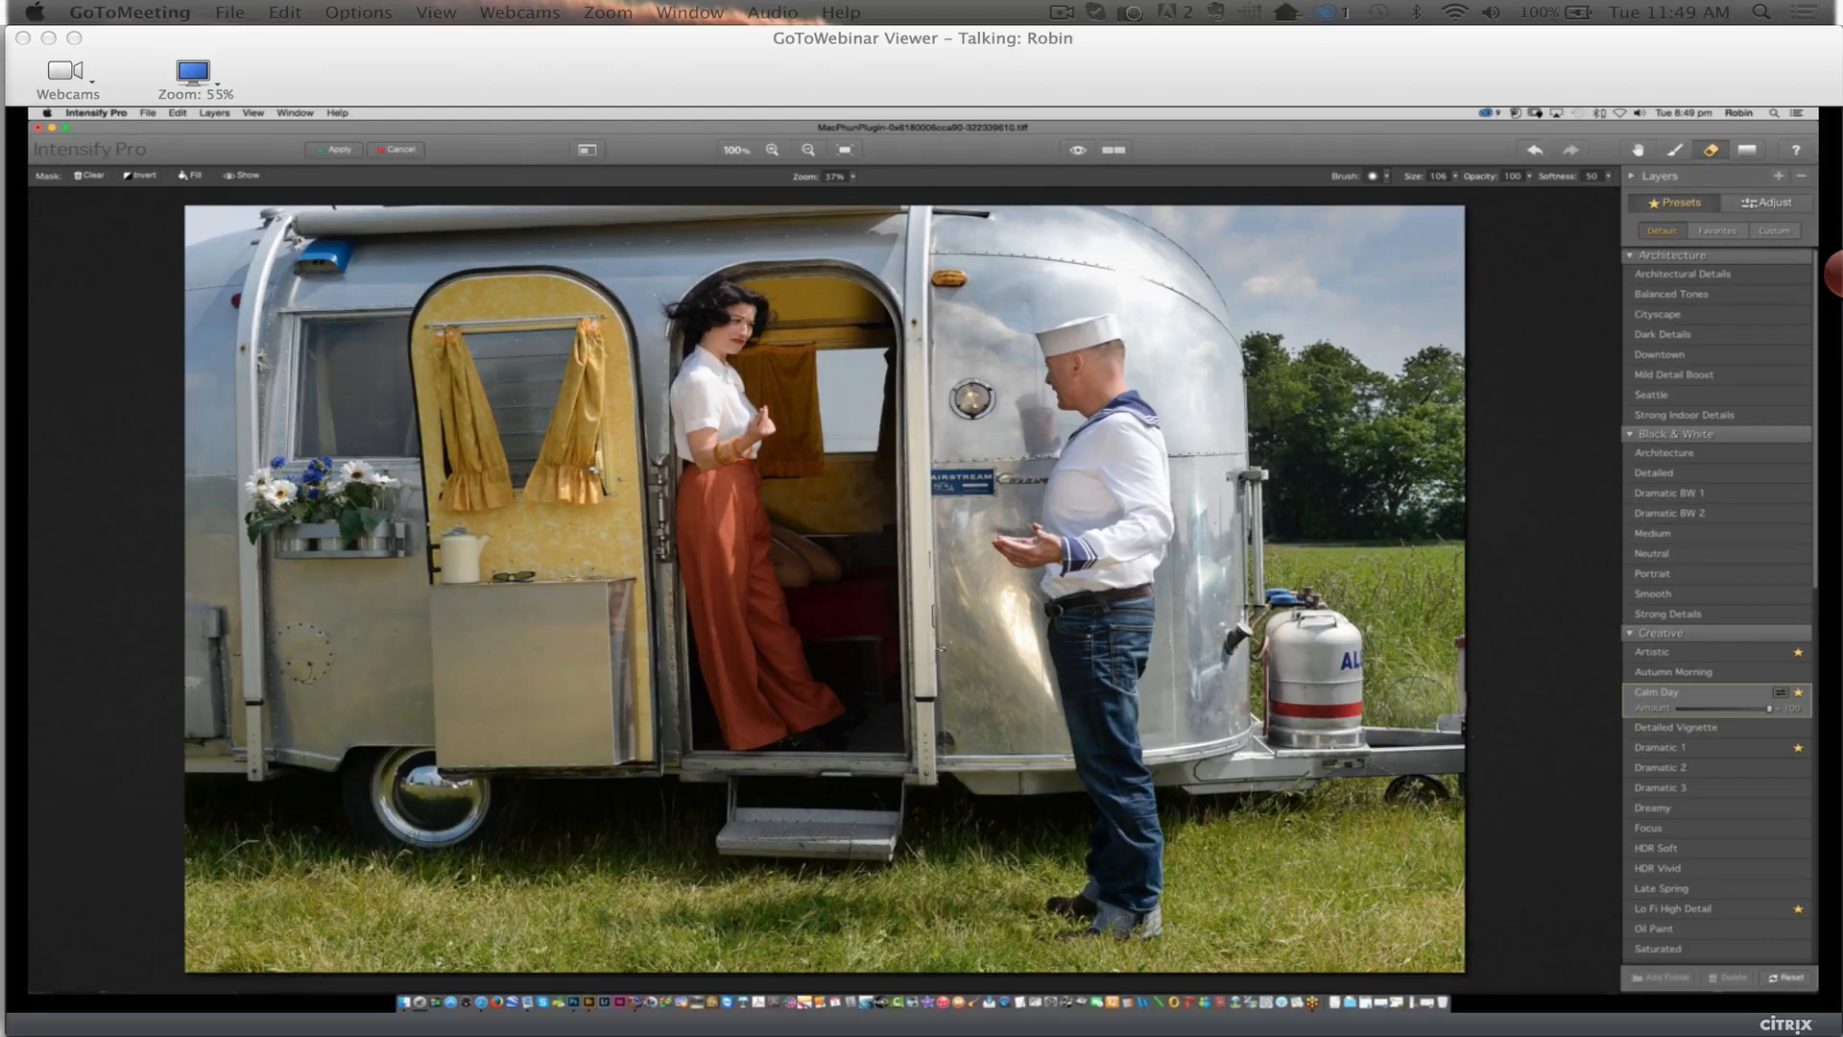
Paint the Calm Day effect over the trailer's roof, windows, metal cabinet and rear body with the size 106 mask brush
{"action": "left_click", "coordinate": [1675, 151]}
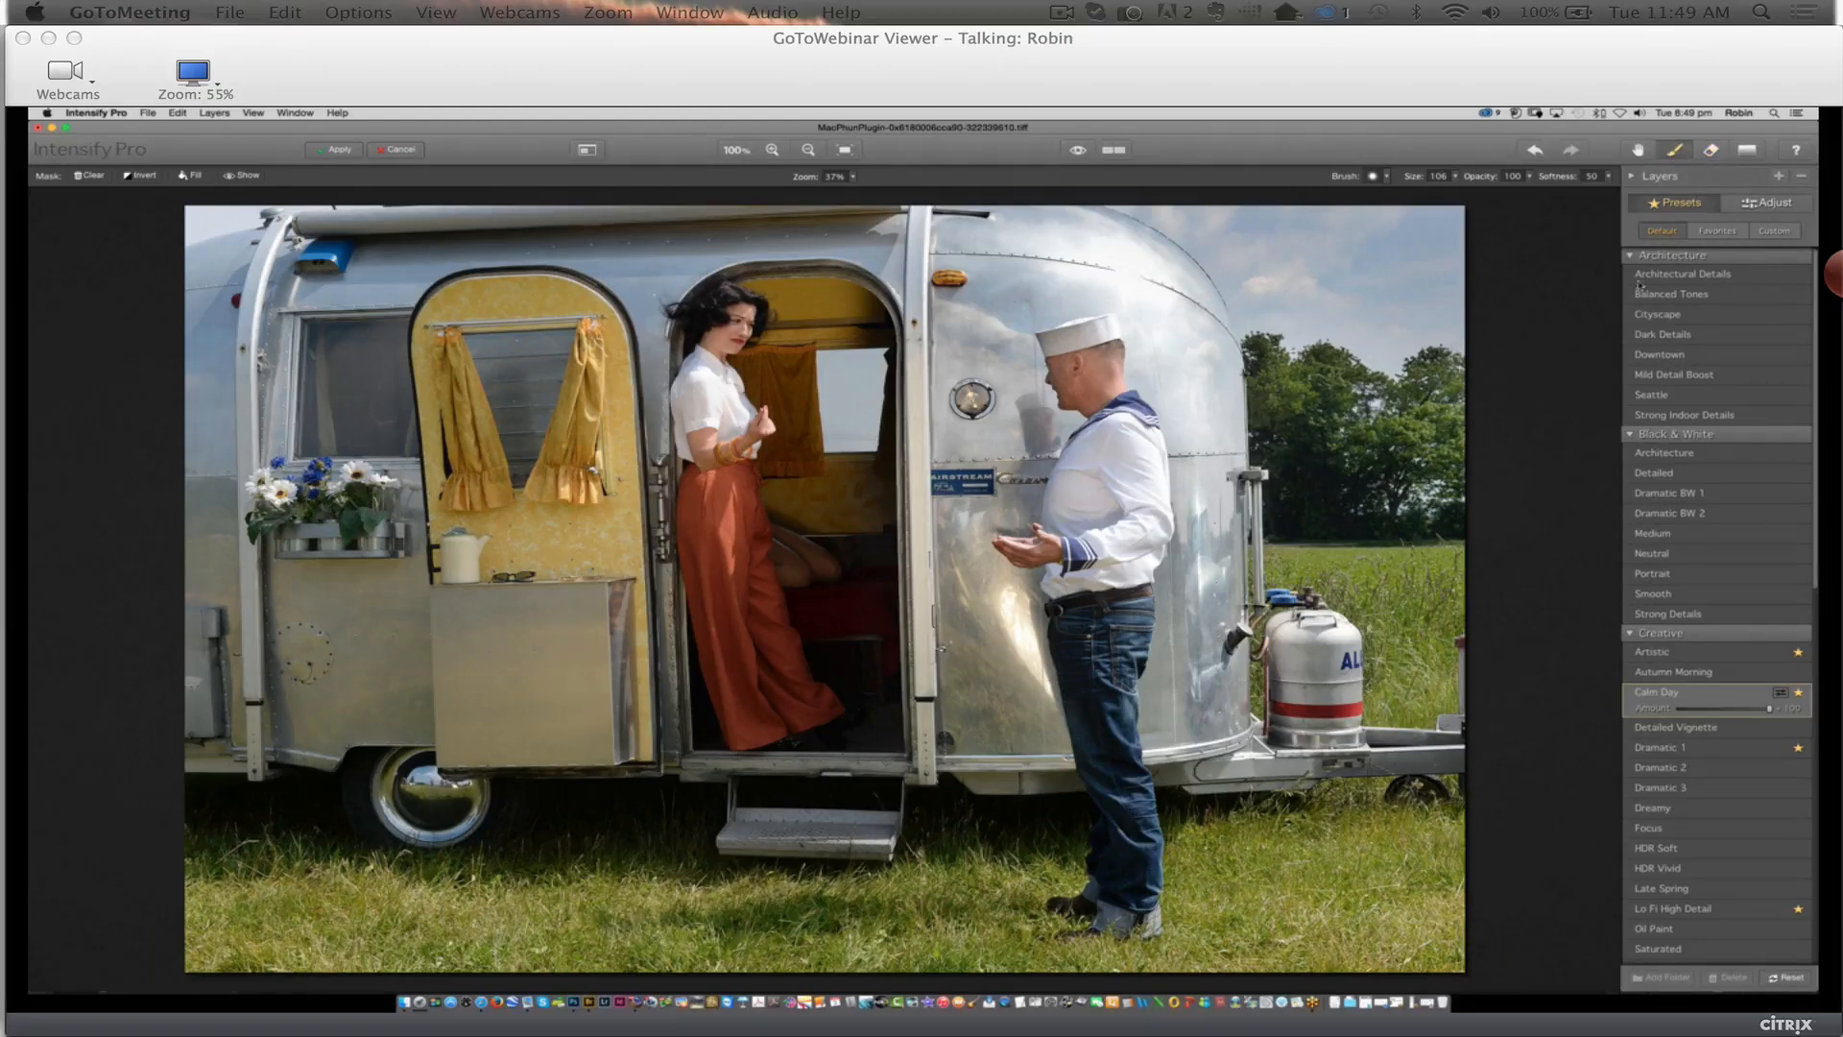
{"action": "mouse_move", "coordinate": [722, 247]}
{"action": "left_mouse_down"}
{"action": "mouse_move", "coordinate": [839, 240]}
{"action": "mouse_move", "coordinate": [902, 274]}
{"action": "mouse_move", "coordinate": [909, 336]}
{"action": "mouse_move", "coordinate": [924, 275]}
{"action": "mouse_move", "coordinate": [369, 230]}
{"action": "mouse_move", "coordinate": [328, 245]}
{"action": "mouse_move", "coordinate": [402, 257]}
{"action": "mouse_move", "coordinate": [399, 300]}
{"action": "mouse_move", "coordinate": [635, 239]}
{"action": "mouse_move", "coordinate": [641, 271]}
{"action": "mouse_move", "coordinate": [379, 271]}
{"action": "mouse_move", "coordinate": [349, 403]}
{"action": "mouse_move", "coordinate": [387, 441]}
{"action": "mouse_move", "coordinate": [225, 360]}
{"action": "mouse_move", "coordinate": [211, 279]}
{"action": "mouse_move", "coordinate": [186, 278]}
{"action": "mouse_move", "coordinate": [223, 220]}
{"action": "mouse_move", "coordinate": [186, 230]}
{"action": "mouse_move", "coordinate": [212, 595]}
{"action": "mouse_move", "coordinate": [240, 662]}
{"action": "mouse_move", "coordinate": [278, 638]}
{"action": "mouse_move", "coordinate": [303, 683]}
{"action": "mouse_move", "coordinate": [326, 600]}
{"action": "mouse_move", "coordinate": [380, 557]}
{"action": "mouse_move", "coordinate": [409, 720]}
{"action": "mouse_move", "coordinate": [302, 720]}
{"action": "mouse_move", "coordinate": [355, 722]}
{"action": "mouse_move", "coordinate": [433, 627]}
{"action": "left_mouse_up"}
{"action": "mouse_move", "coordinate": [401, 695]}
{"action": "left_mouse_down"}
{"action": "mouse_move", "coordinate": [475, 627]}
{"action": "mouse_move", "coordinate": [563, 613]}
{"action": "mouse_move", "coordinate": [589, 639]}
{"action": "mouse_move", "coordinate": [589, 696]}
{"action": "mouse_move", "coordinate": [553, 717]}
{"action": "mouse_move", "coordinate": [428, 721]}
{"action": "mouse_move", "coordinate": [436, 617]}
{"action": "mouse_move", "coordinate": [410, 626]}
{"action": "mouse_move", "coordinate": [398, 474]}
{"action": "mouse_move", "coordinate": [310, 371]}
{"action": "mouse_move", "coordinate": [384, 432]}
{"action": "mouse_move", "coordinate": [370, 384]}
{"action": "mouse_move", "coordinate": [519, 370]}
{"action": "mouse_move", "coordinate": [528, 439]}
{"action": "mouse_move", "coordinate": [534, 387]}
{"action": "mouse_move", "coordinate": [643, 617]}
{"action": "mouse_move", "coordinate": [696, 509]}
{"action": "mouse_move", "coordinate": [602, 507]}
{"action": "left_mouse_up"}
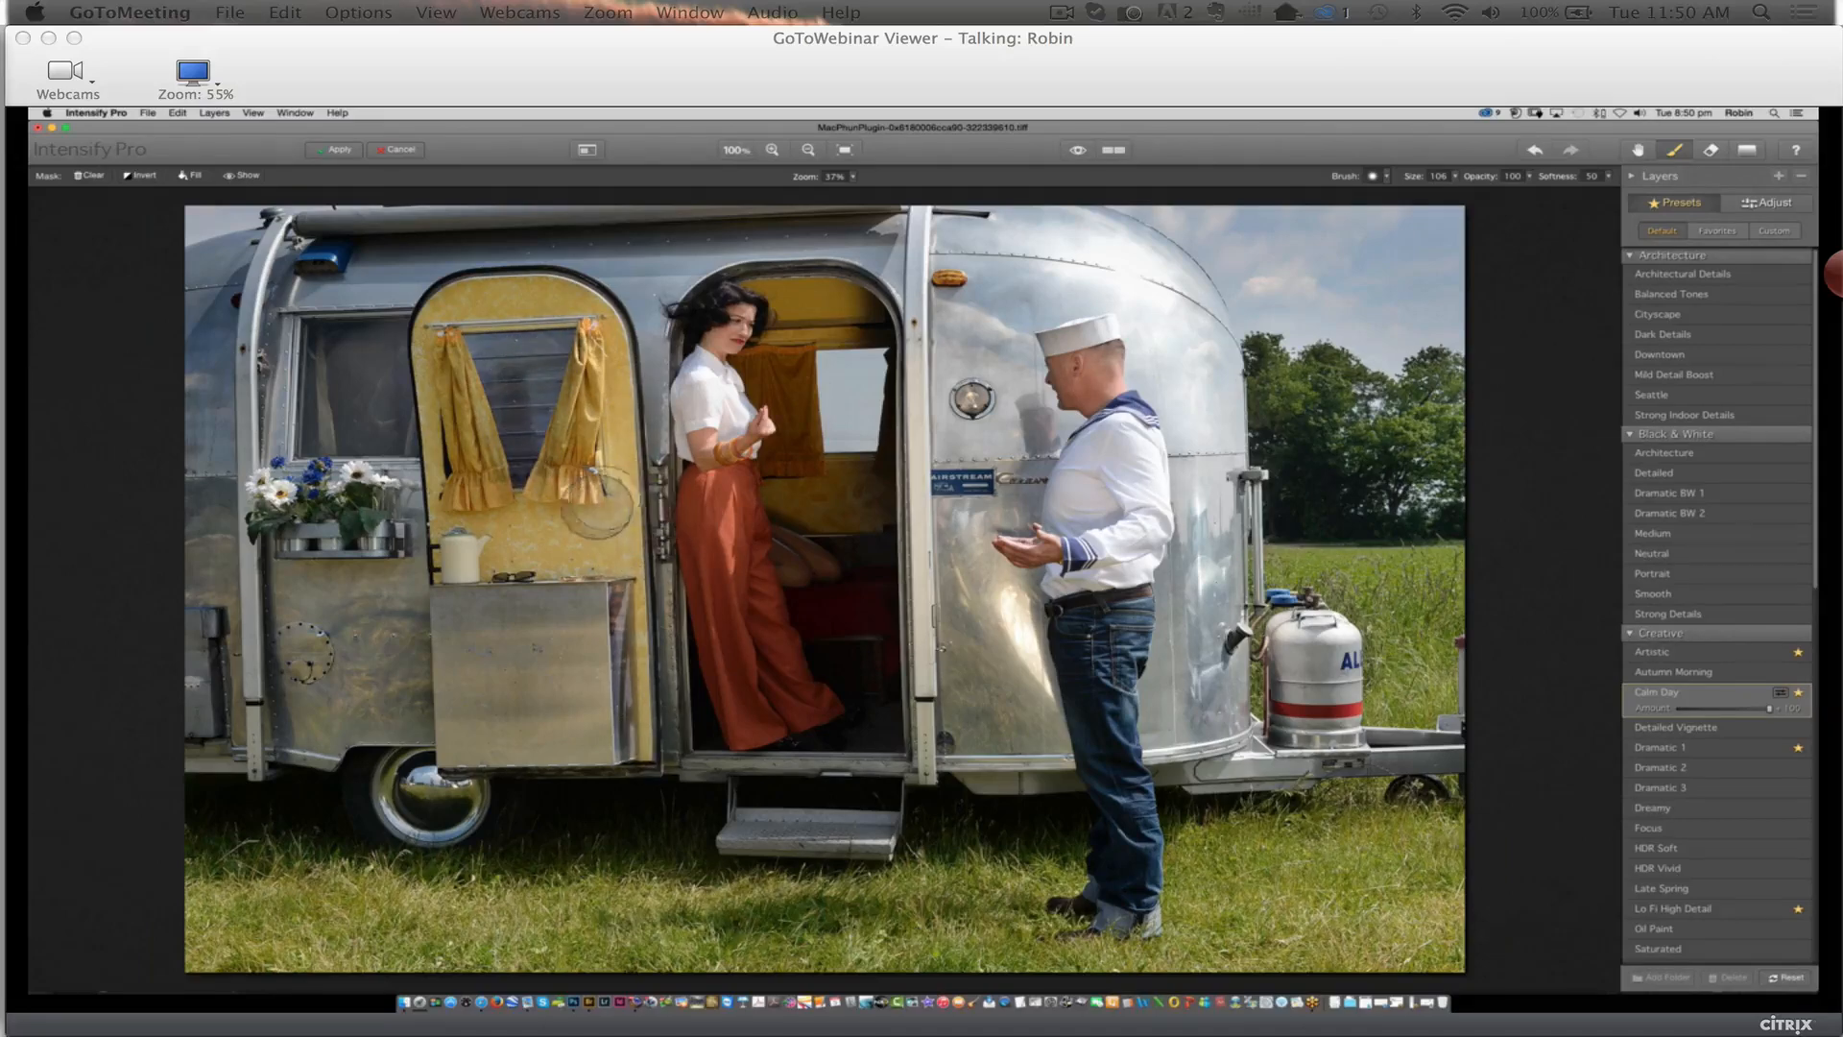
Switch to the mask eraser and reduce its size to 34 for removing the effect from small areas
{"action": "left_click", "coordinate": [1700, 154]}
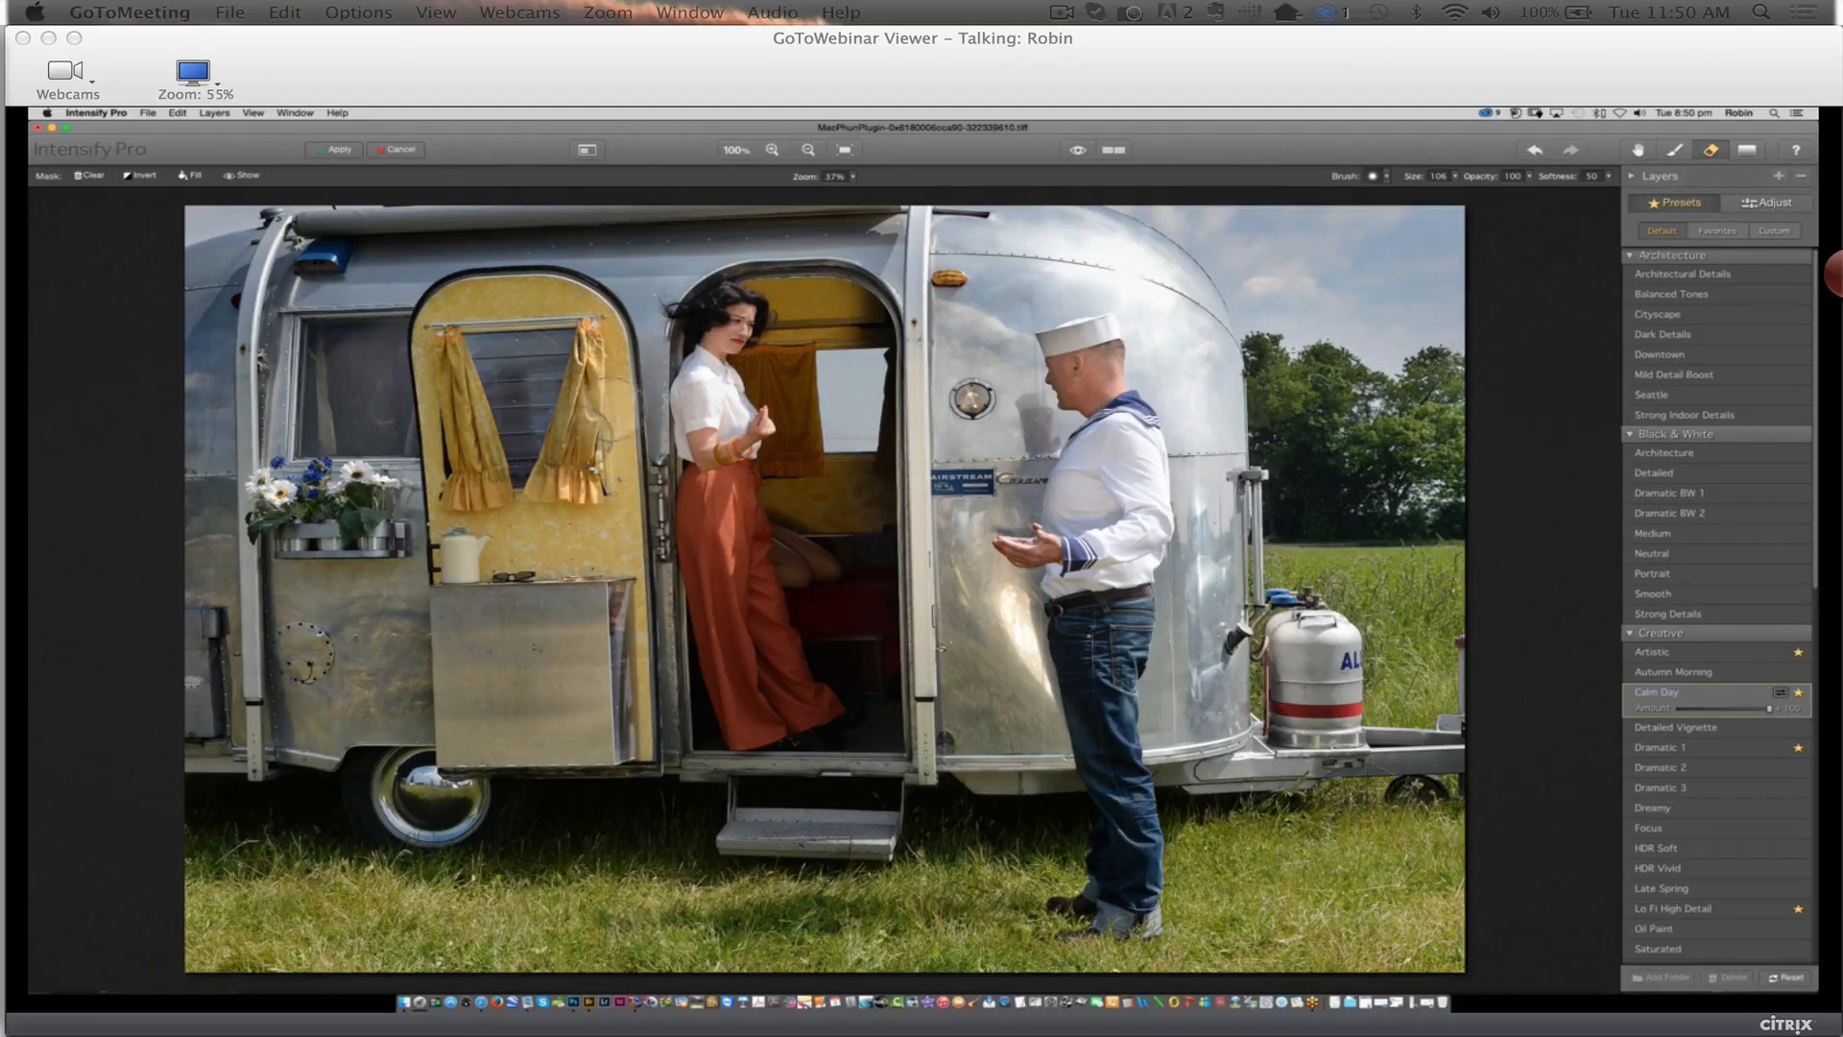
{"action": "key", "text": "bracketleft"}
{"action": "key", "text": "bracketleft"}
{"action": "key", "text": "bracketleft"}
{"action": "key", "text": "bracketleft"}
{"action": "key", "text": "bracketleft"}
{"action": "key", "text": "bracketleft"}
{"action": "key", "text": "bracketleft"}
{"action": "key", "text": "bracketleft"}
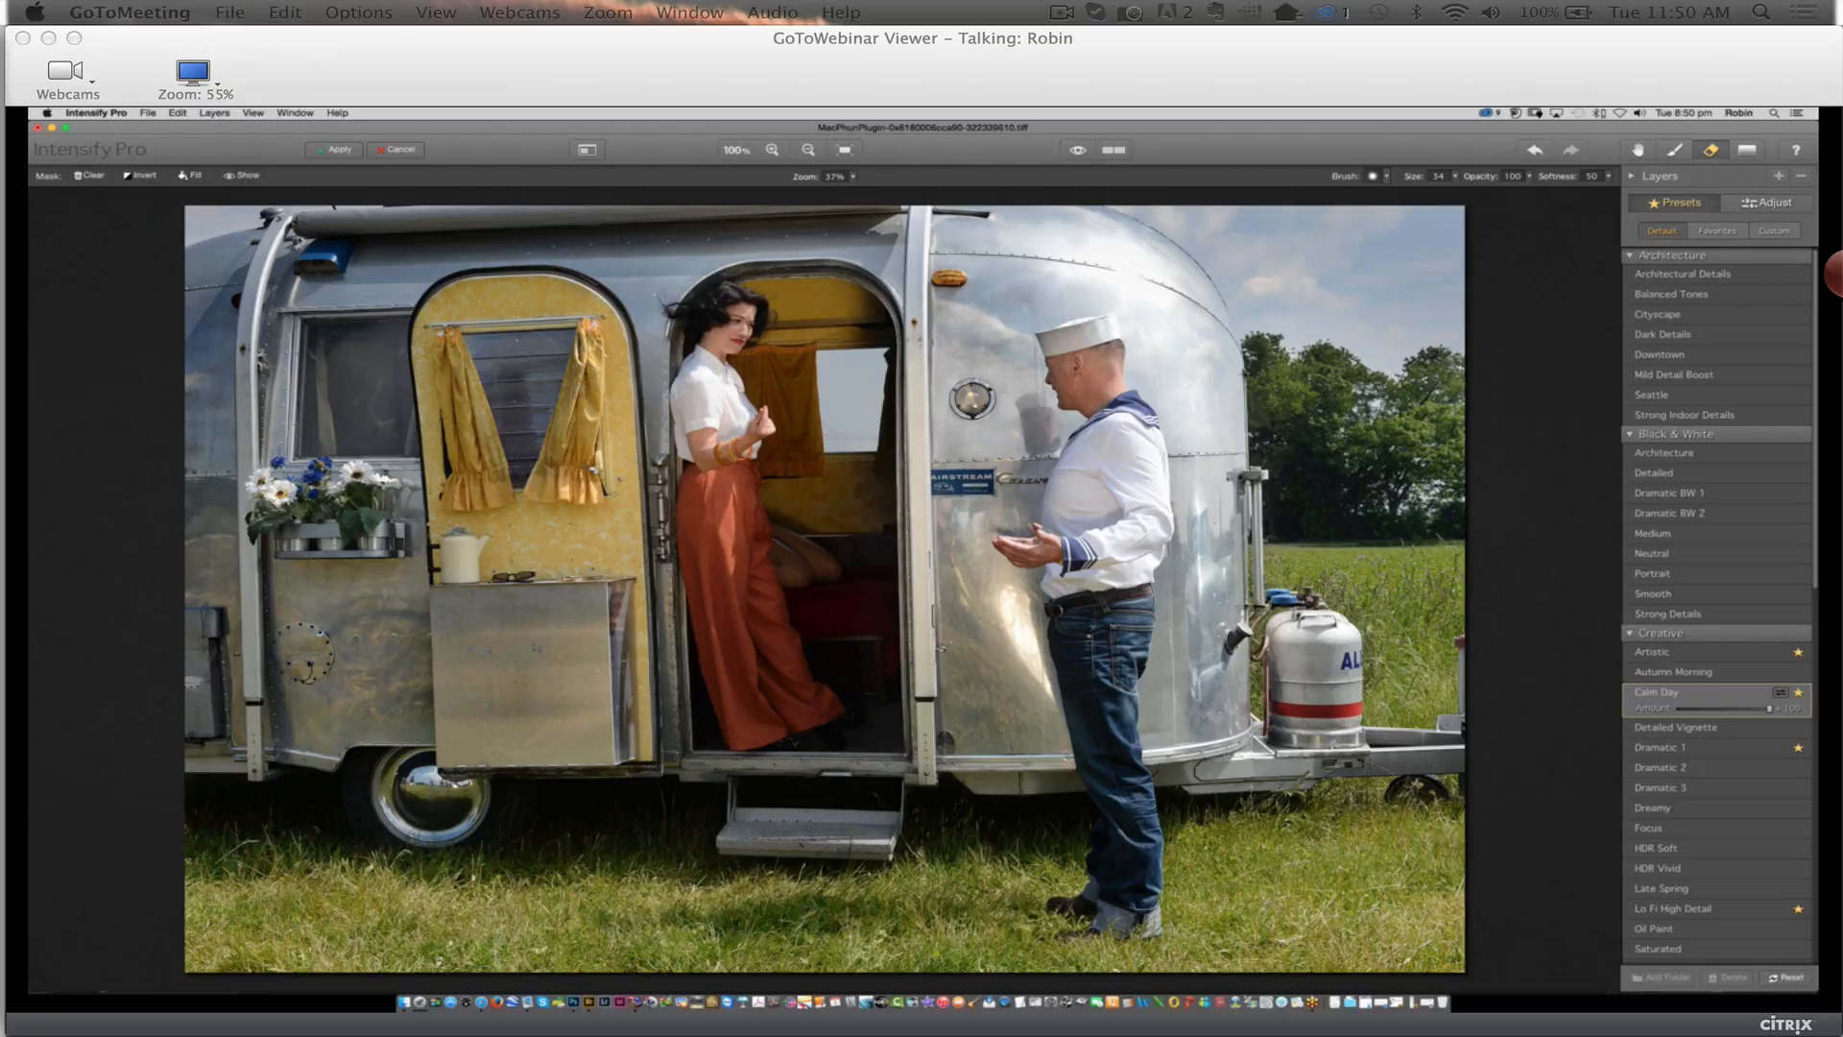
Compare the masked Calm Day effect with the original side by side, checking details with the small mask brush and eraser
{"action": "left_click", "coordinate": [1117, 151]}
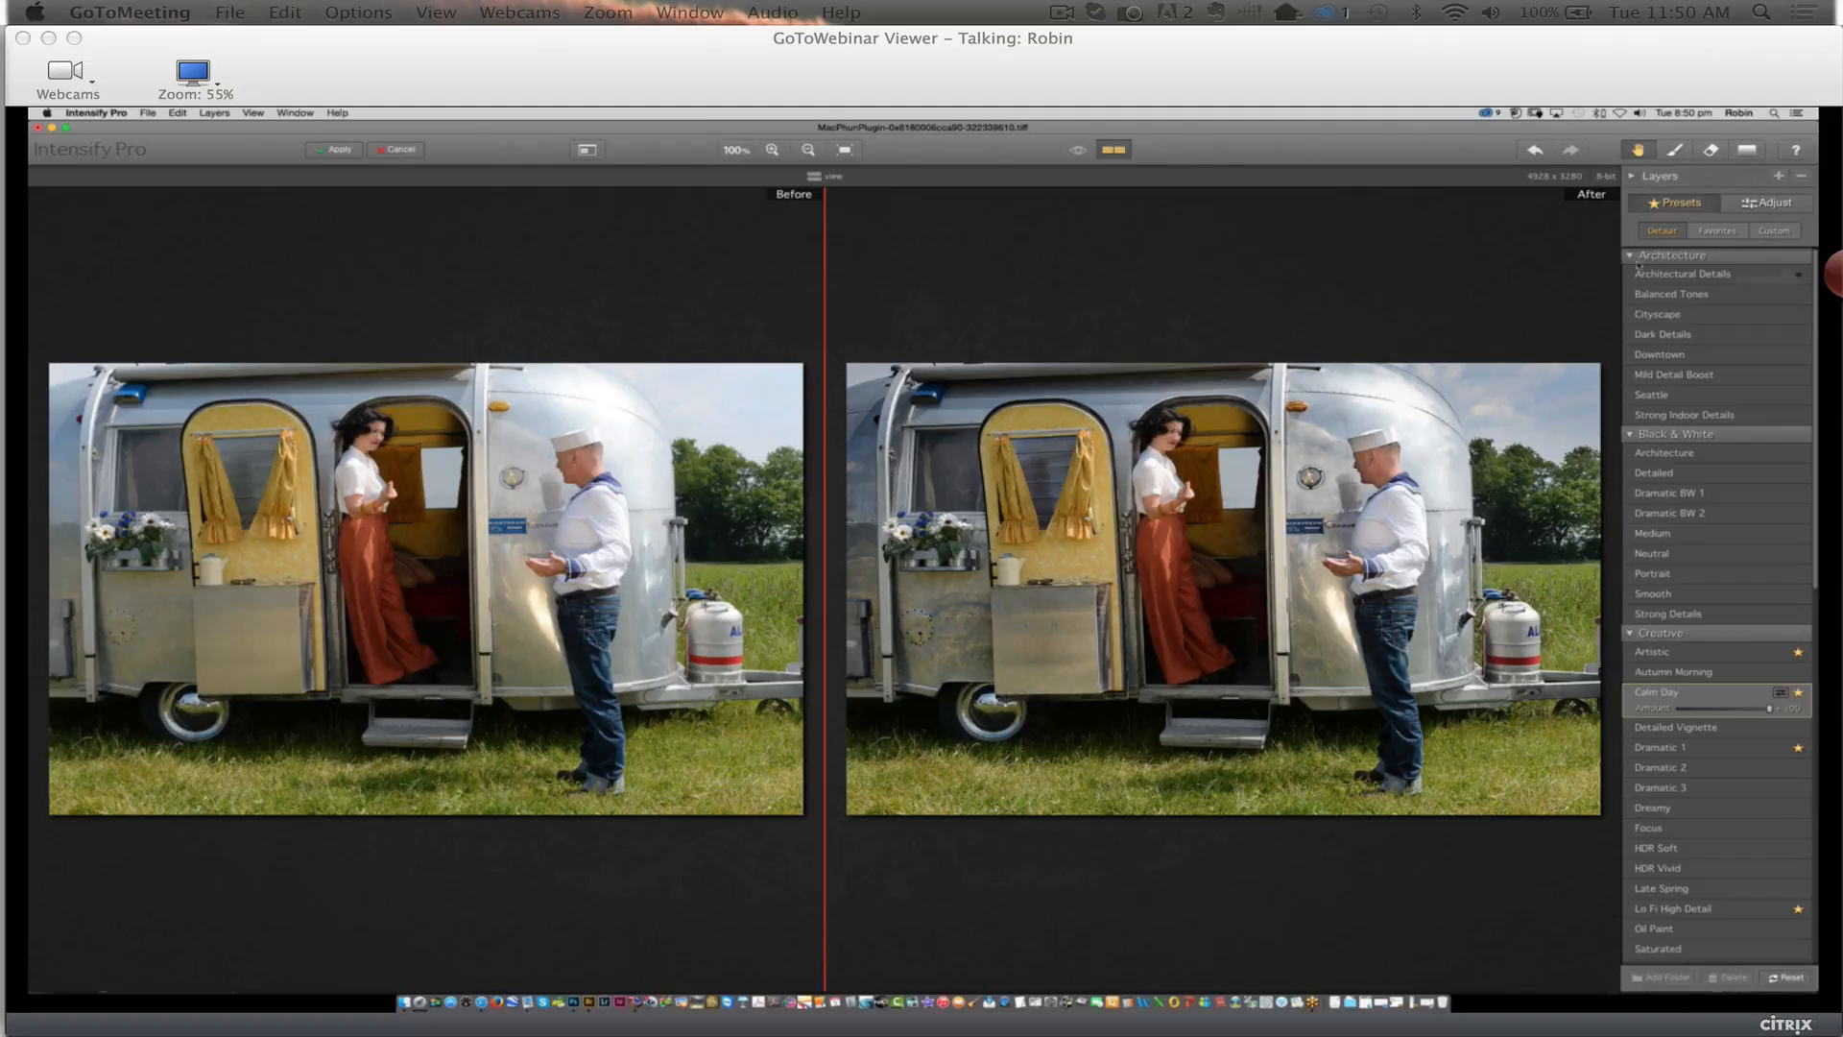
{"action": "left_click", "coordinate": [1678, 151]}
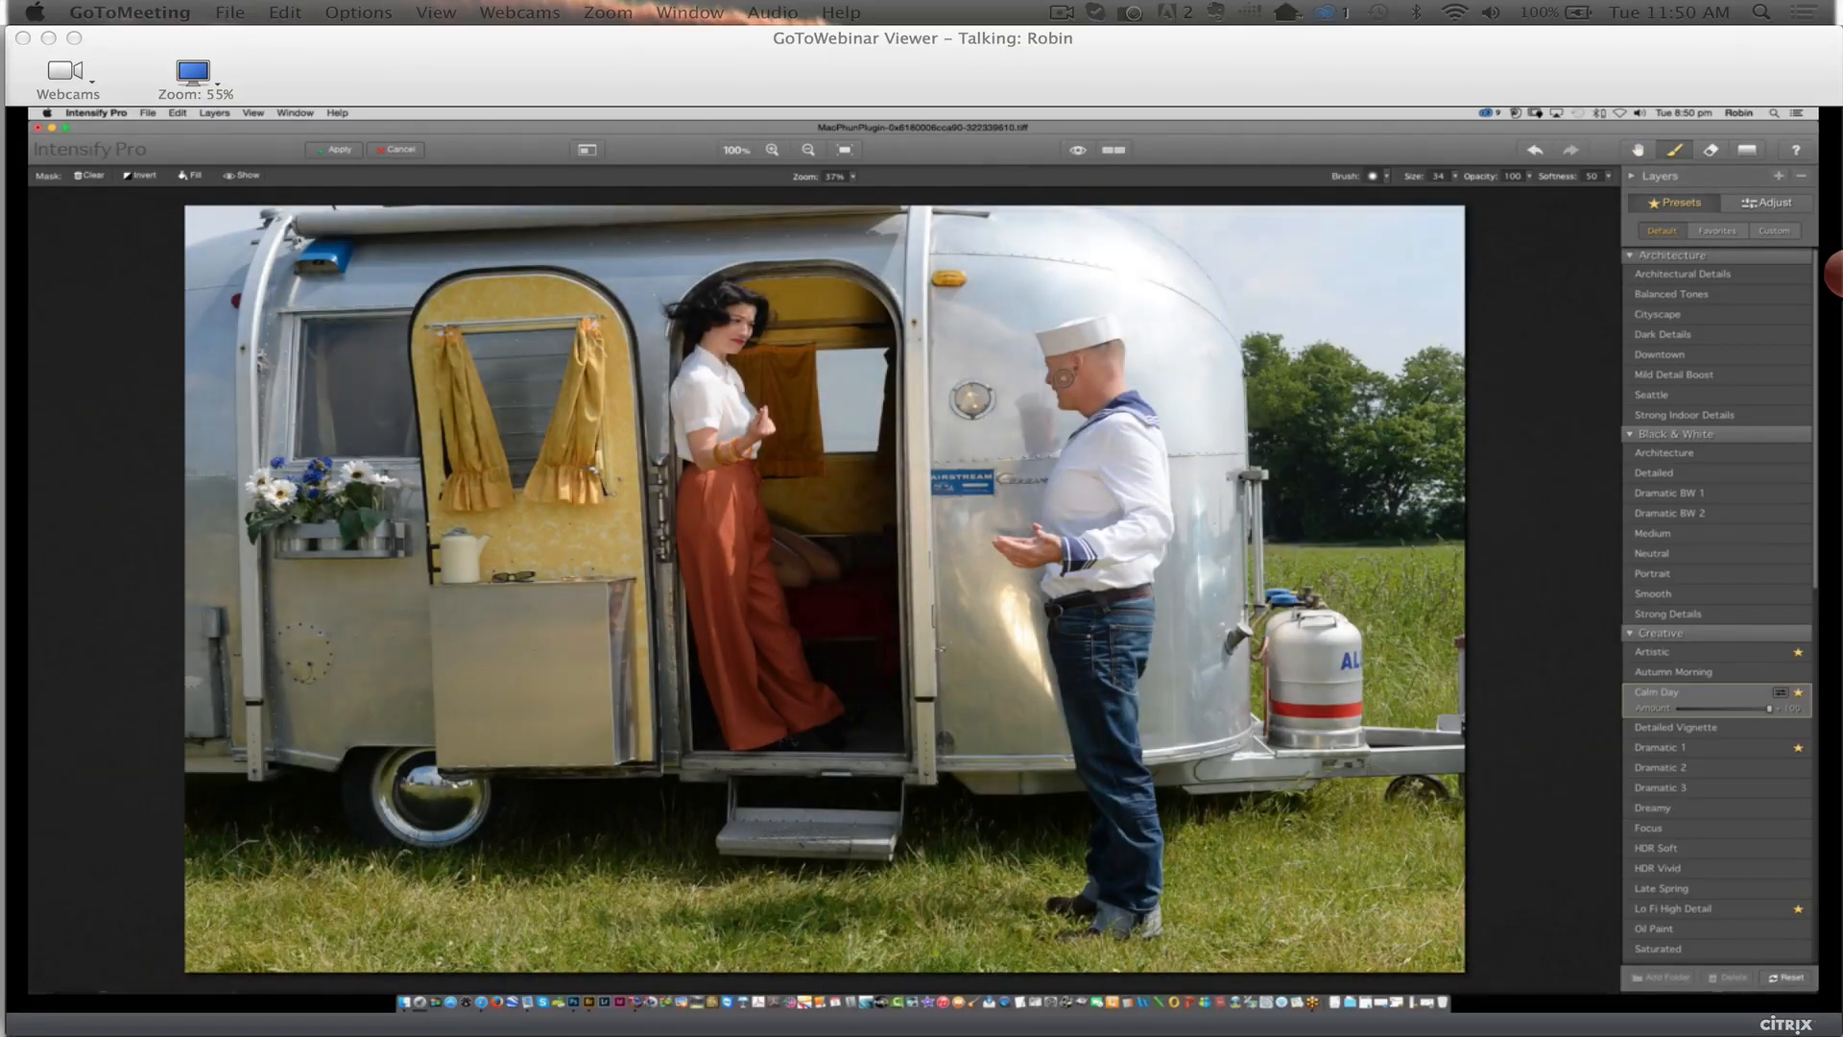
{"action": "key", "text": "e"}
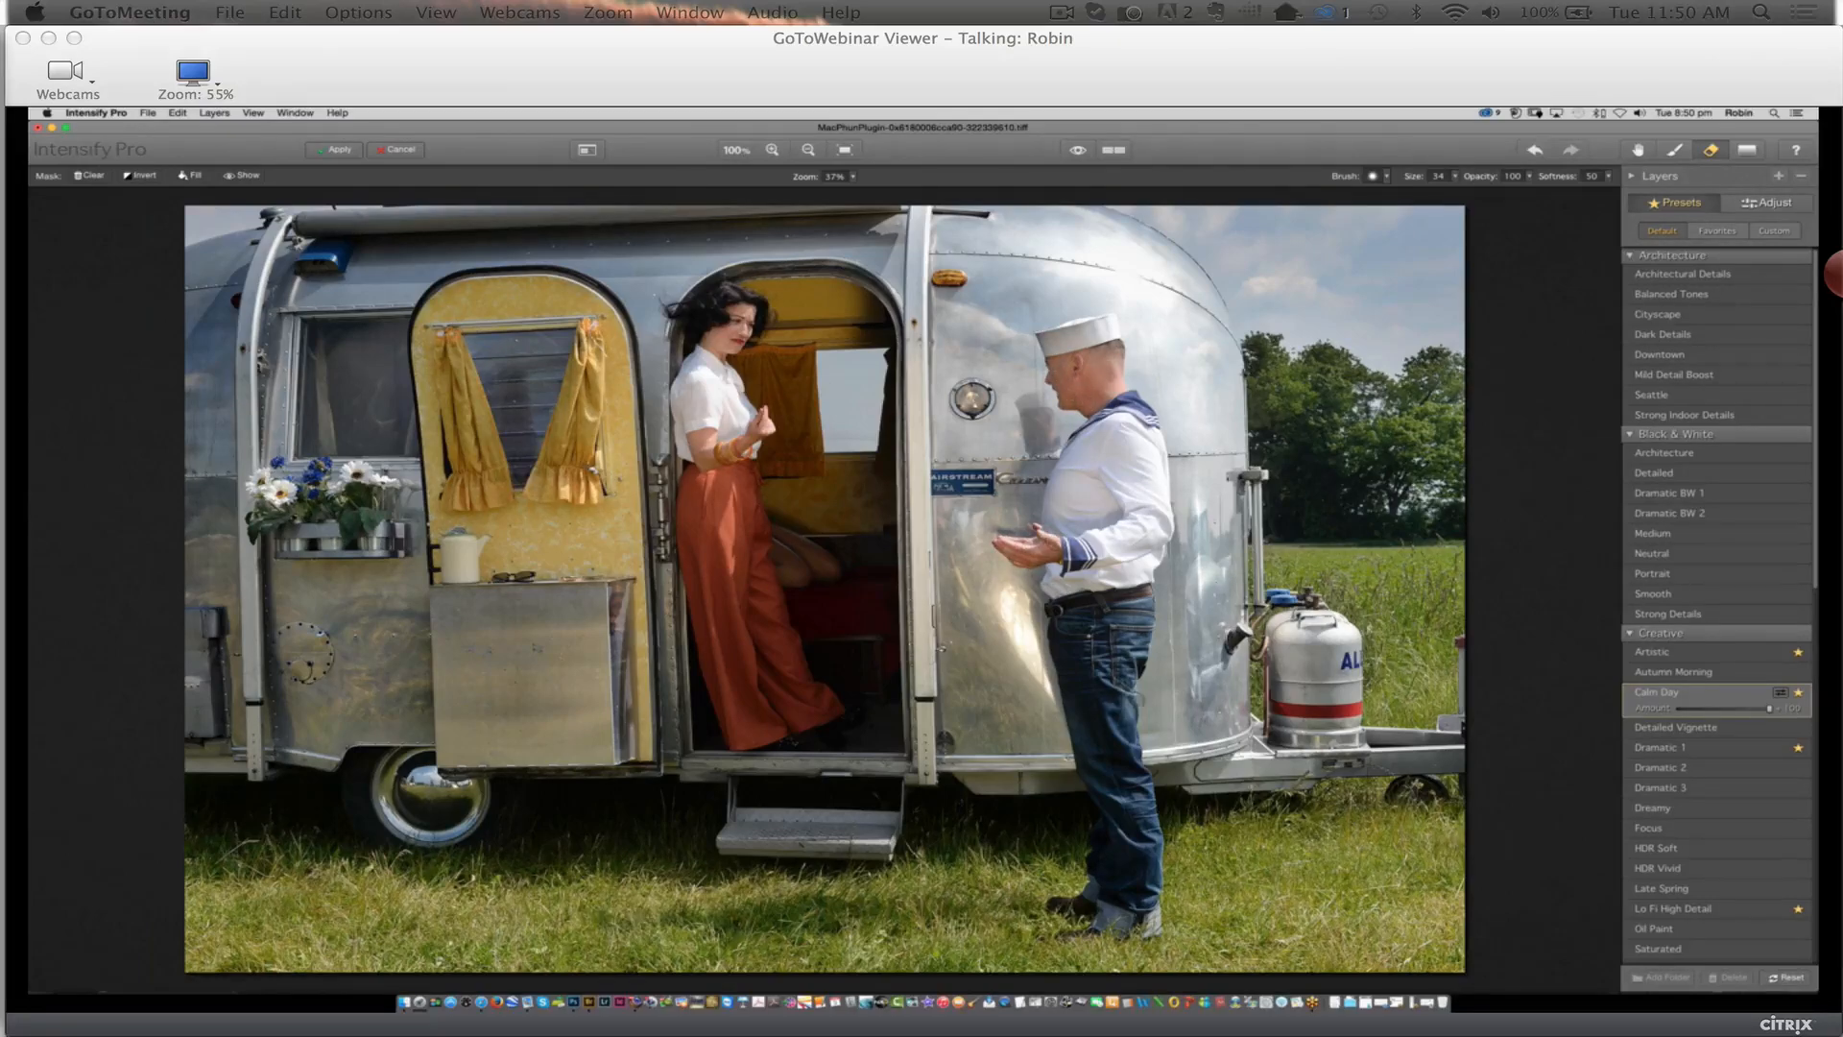
{"action": "left_click", "coordinate": [1111, 151]}
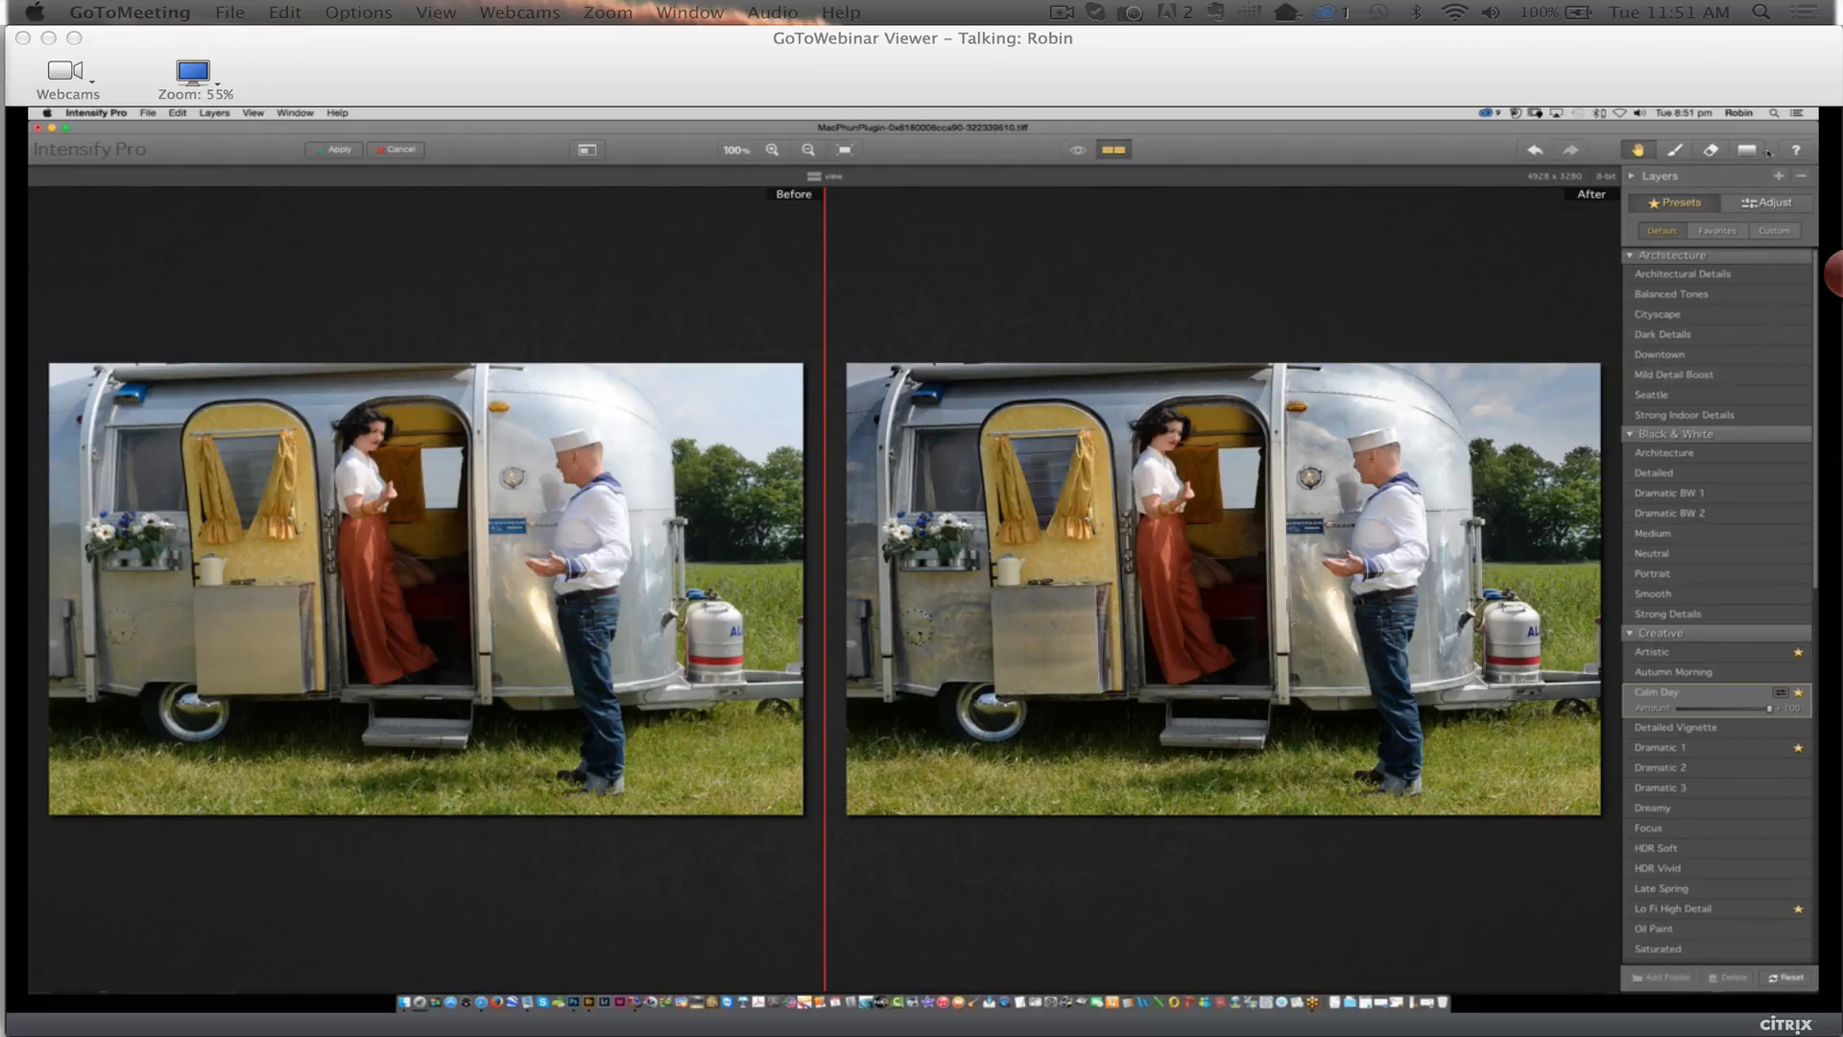
Add a second layer and give it a gradient mask, stretching the transition up to the woman's head height
{"action": "left_click", "coordinate": [1652, 180]}
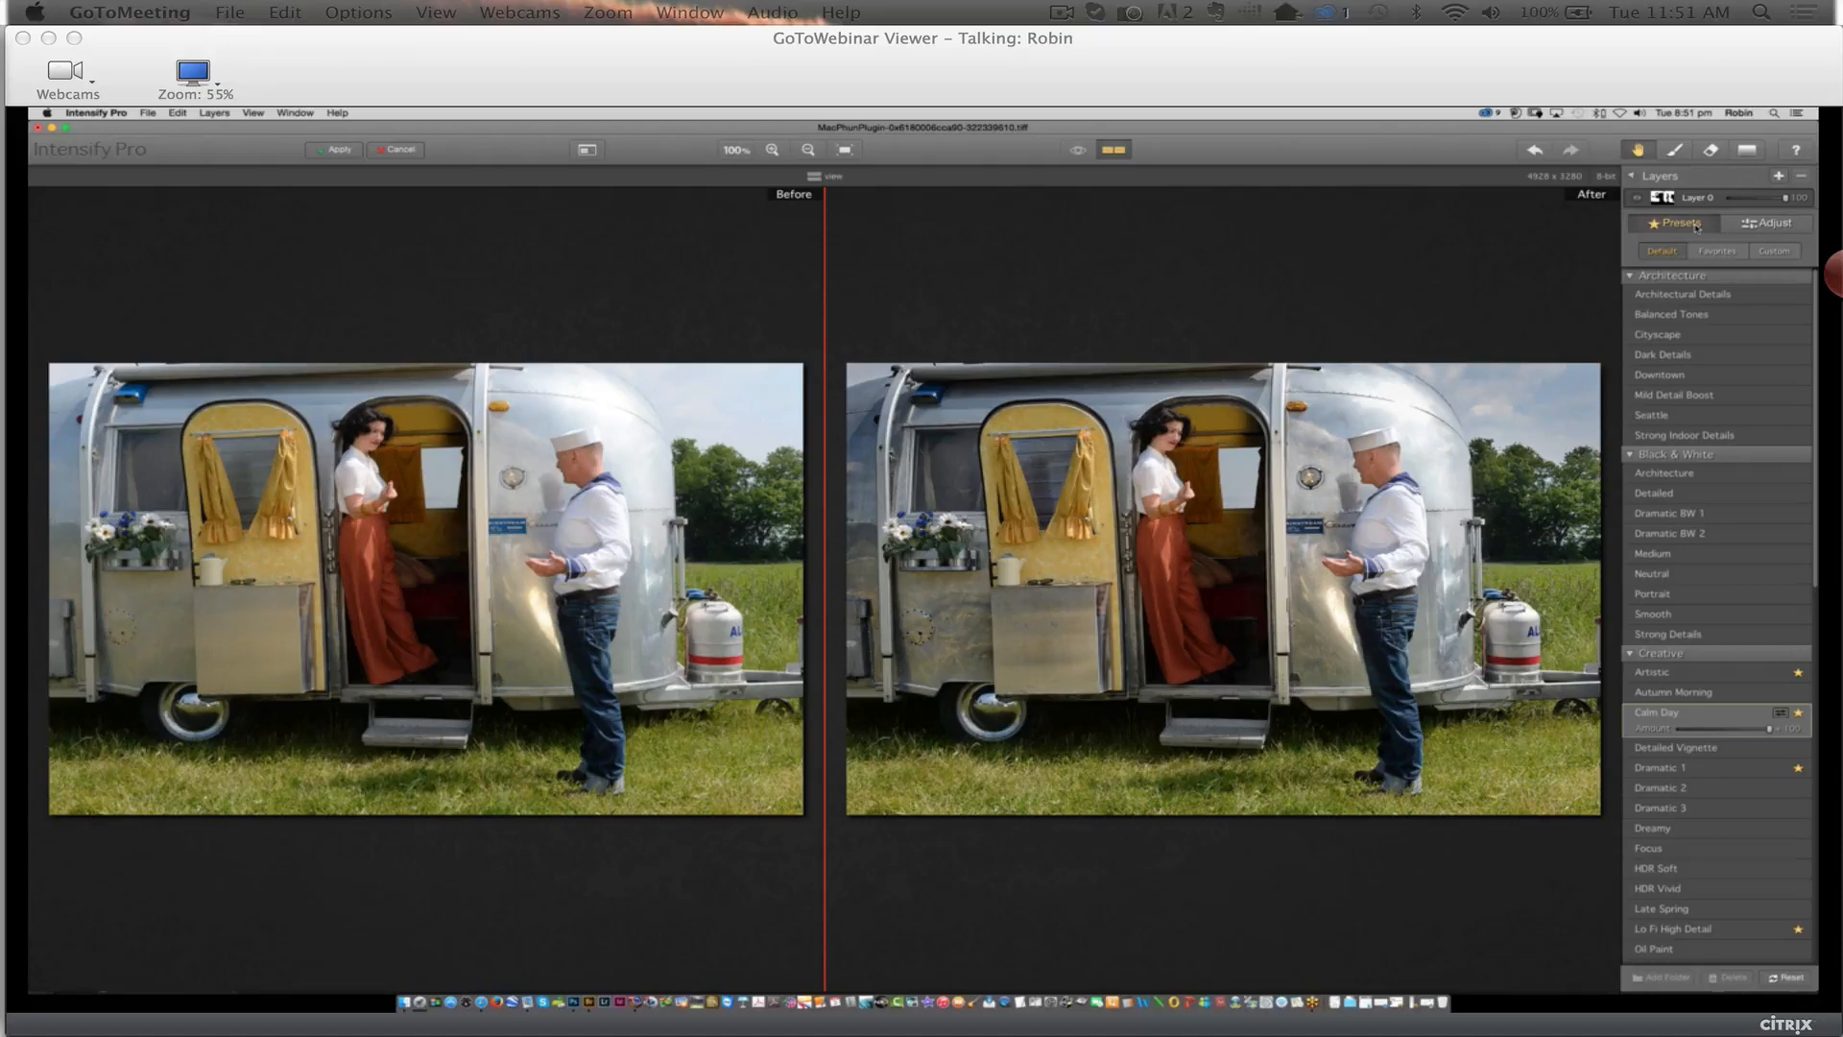
{"action": "left_click", "coordinate": [1779, 177]}
{"action": "left_click", "coordinate": [1747, 150]}
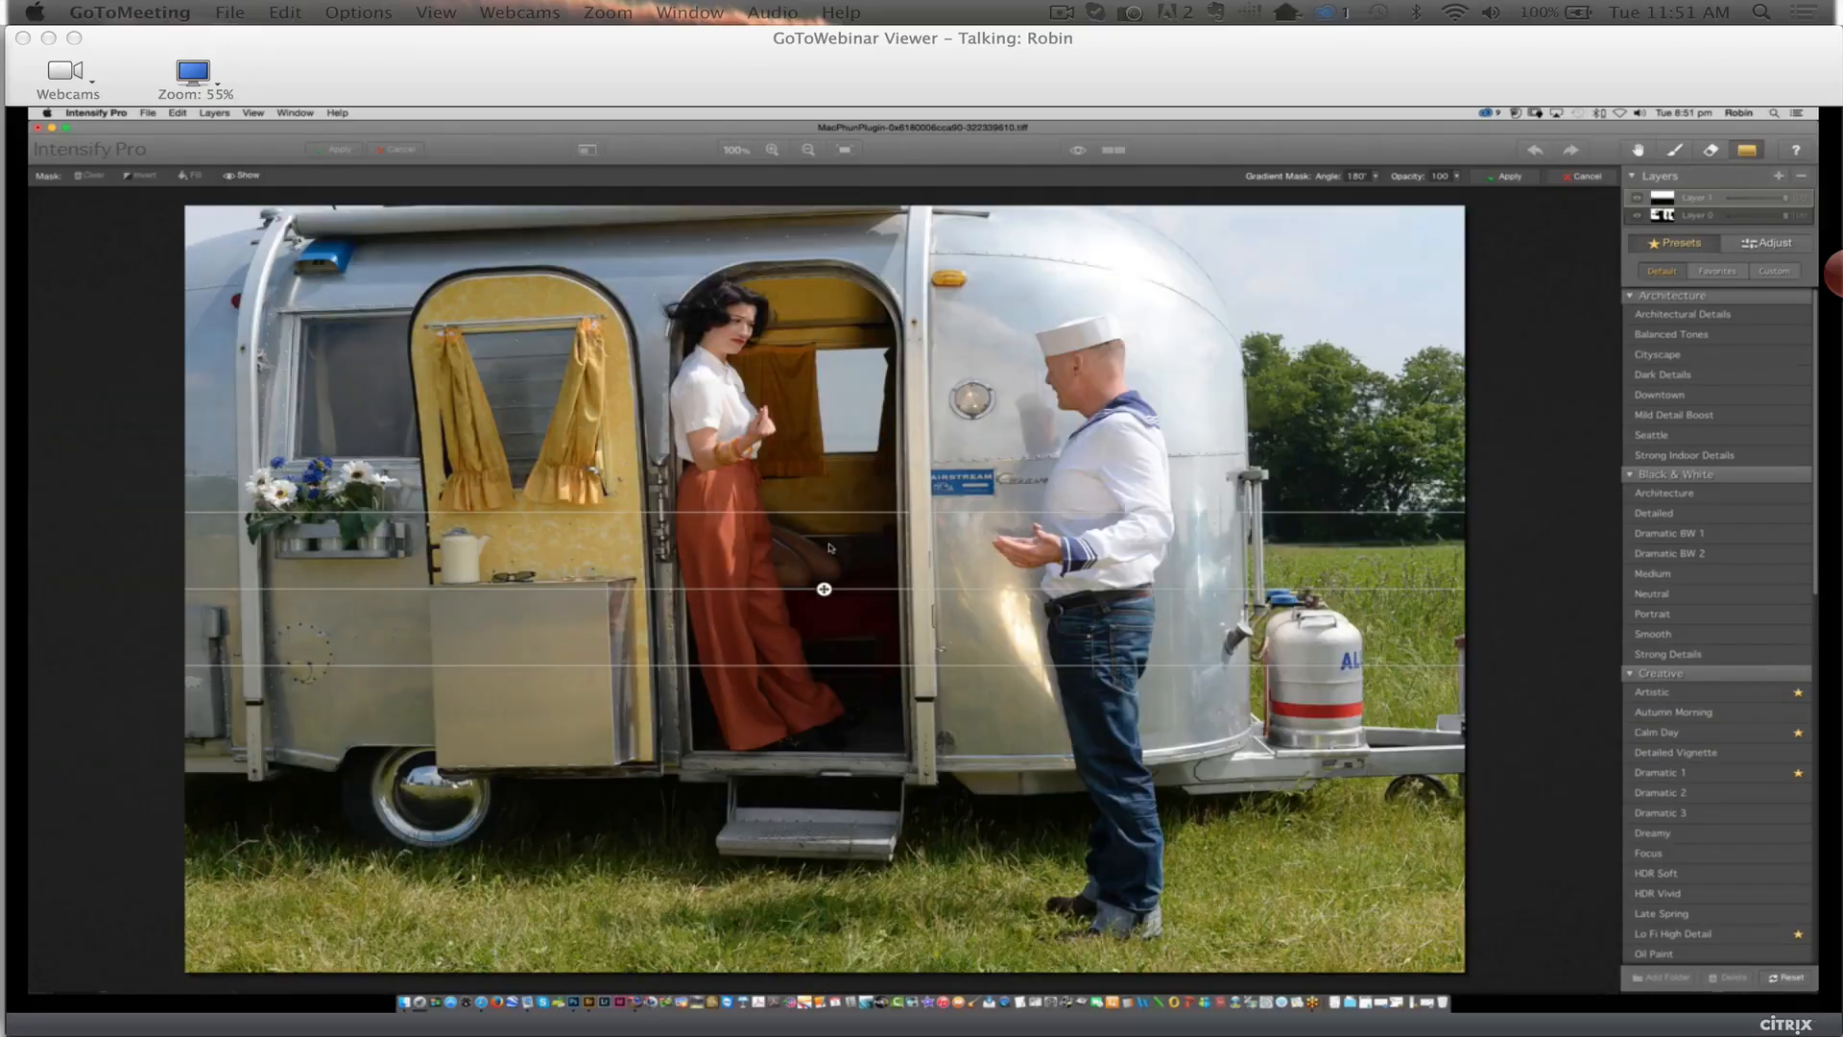
{"action": "left_click_drag", "start_coordinate": [825, 513], "coordinate": [819, 317]}
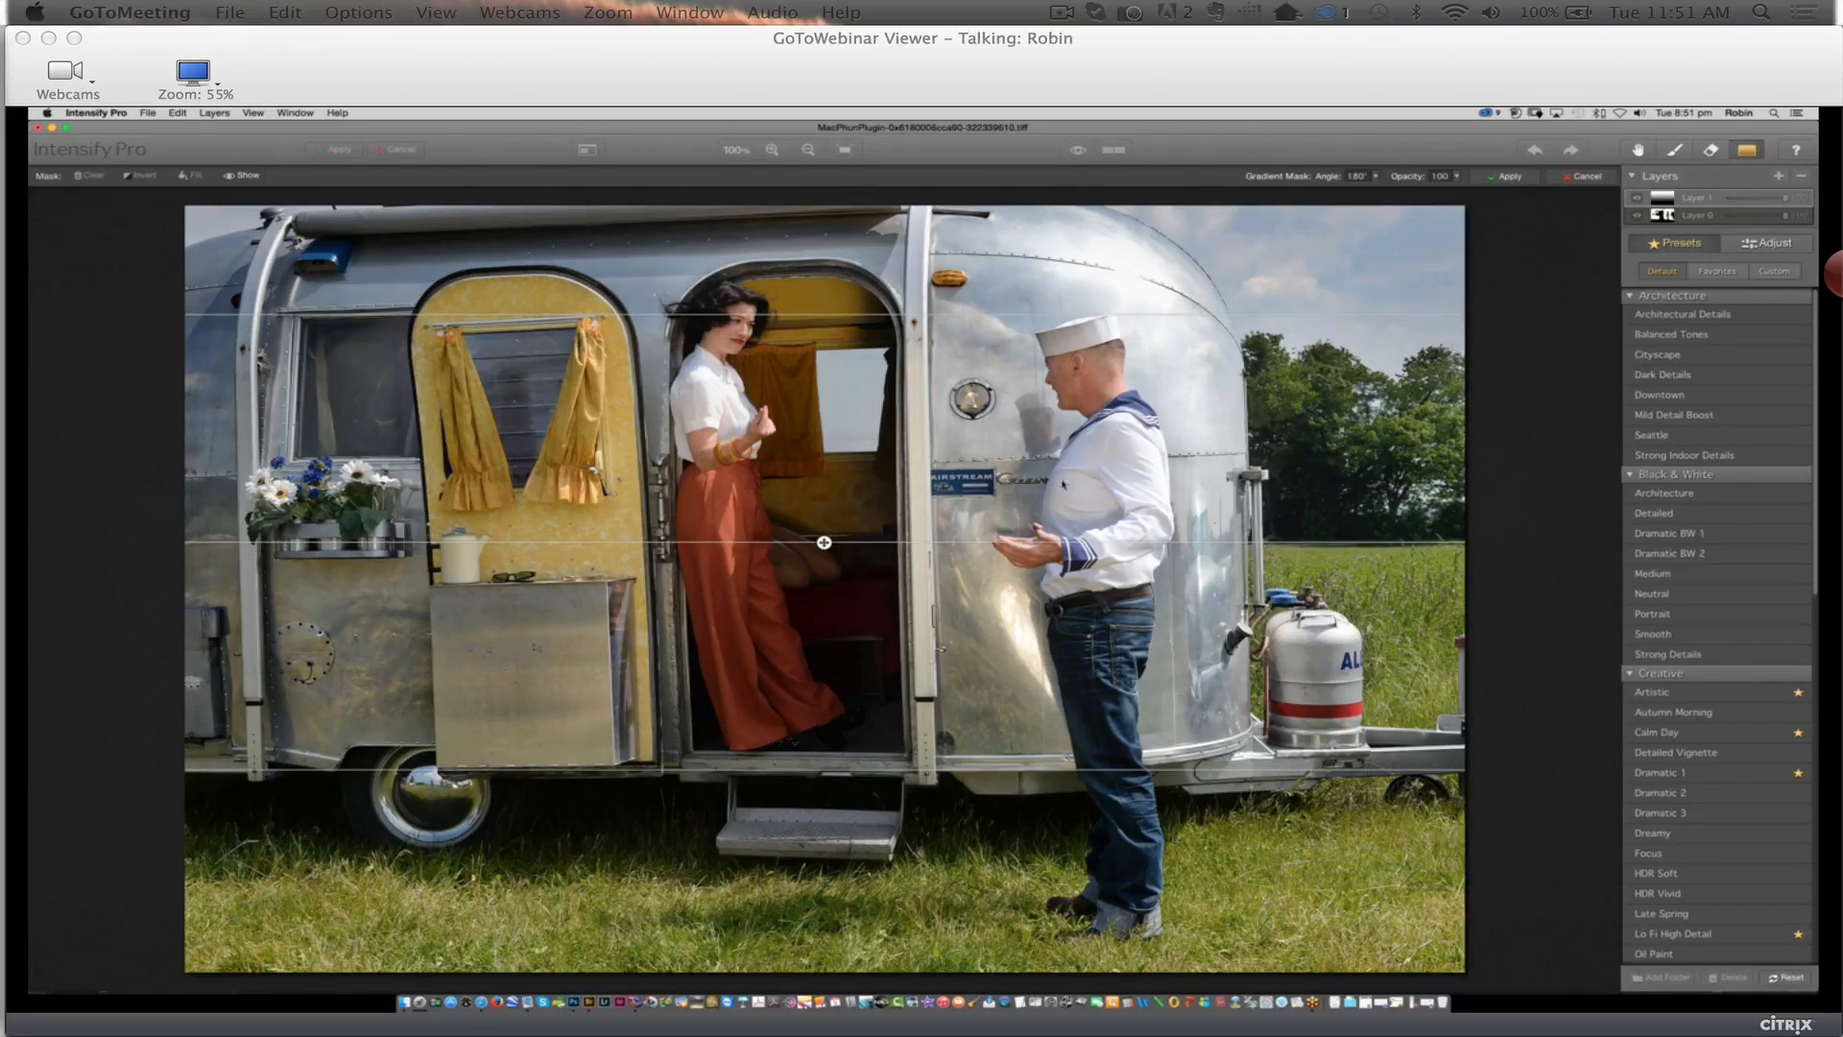
Warm the gradient layer by setting Temperature to +24 and Tint to +7
{"action": "left_click", "coordinate": [1772, 246]}
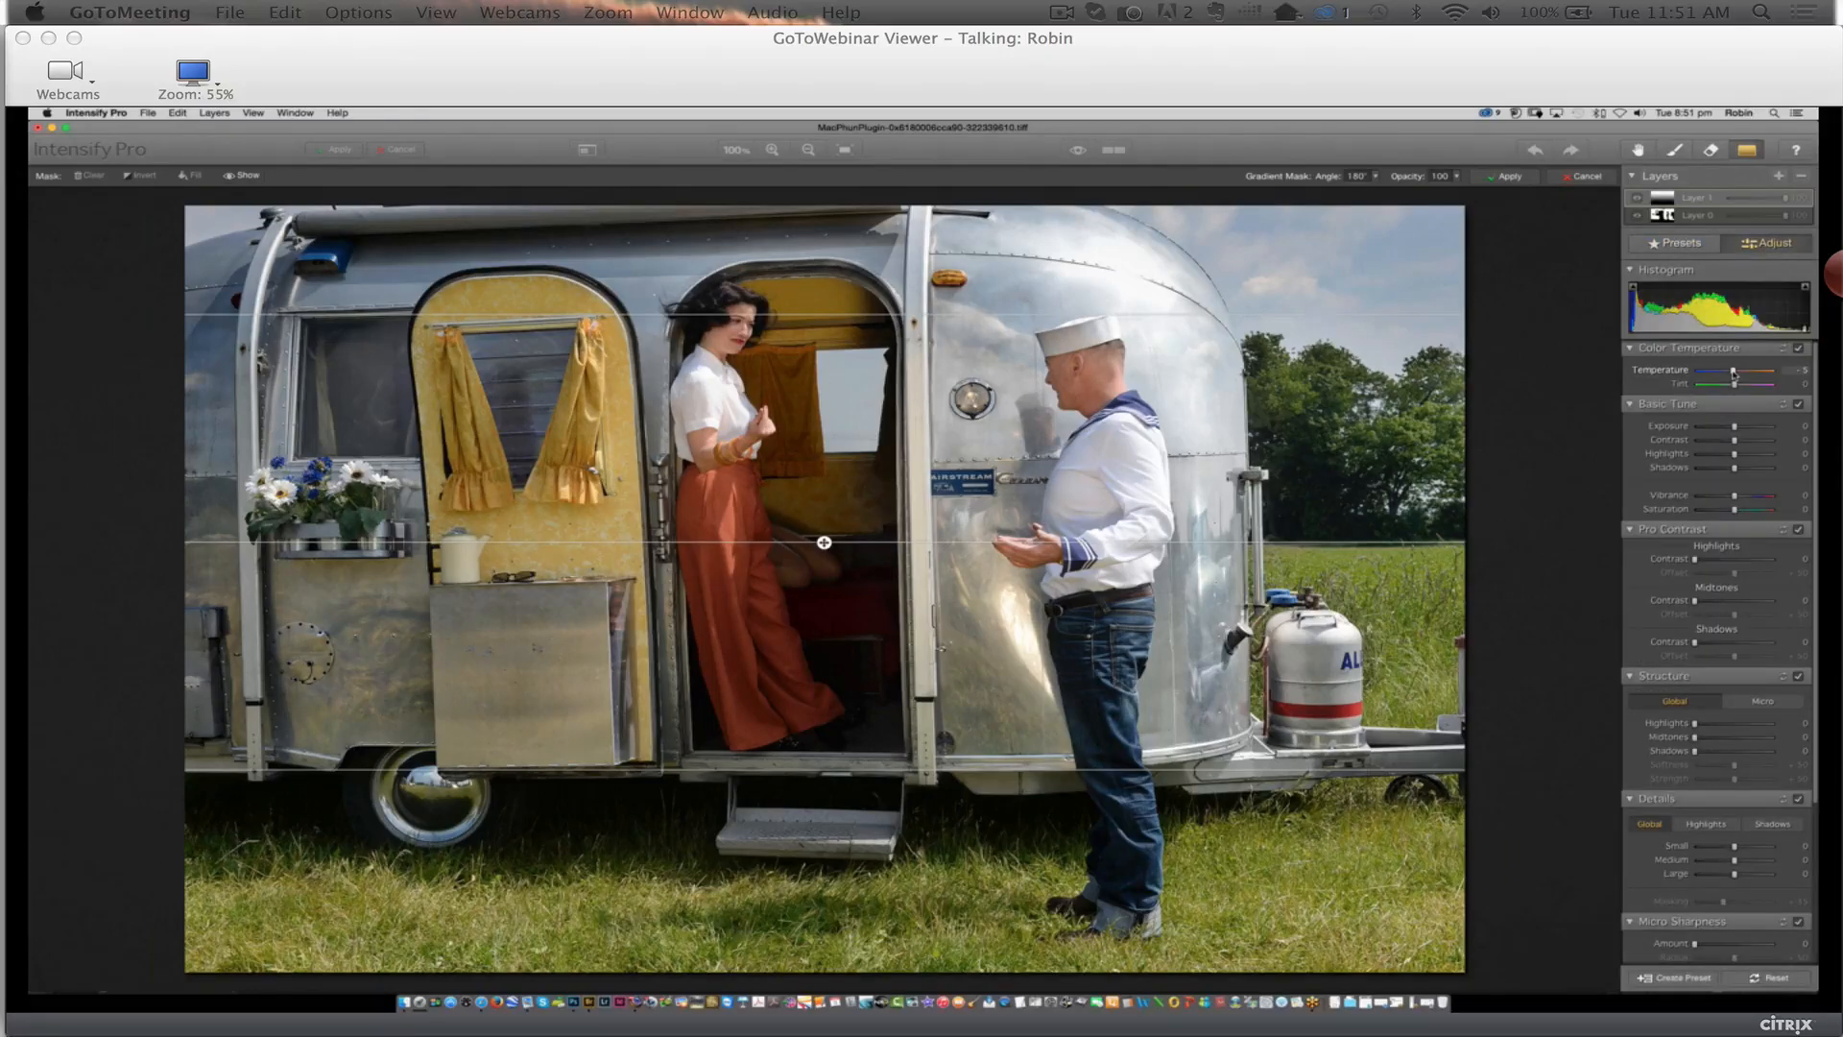
{"action": "left_click_drag", "start_coordinate": [1732, 374], "coordinate": [1747, 372]}
{"action": "left_click", "coordinate": [1744, 373]}
{"action": "left_click_drag", "start_coordinate": [1734, 386], "coordinate": [1733, 386]}
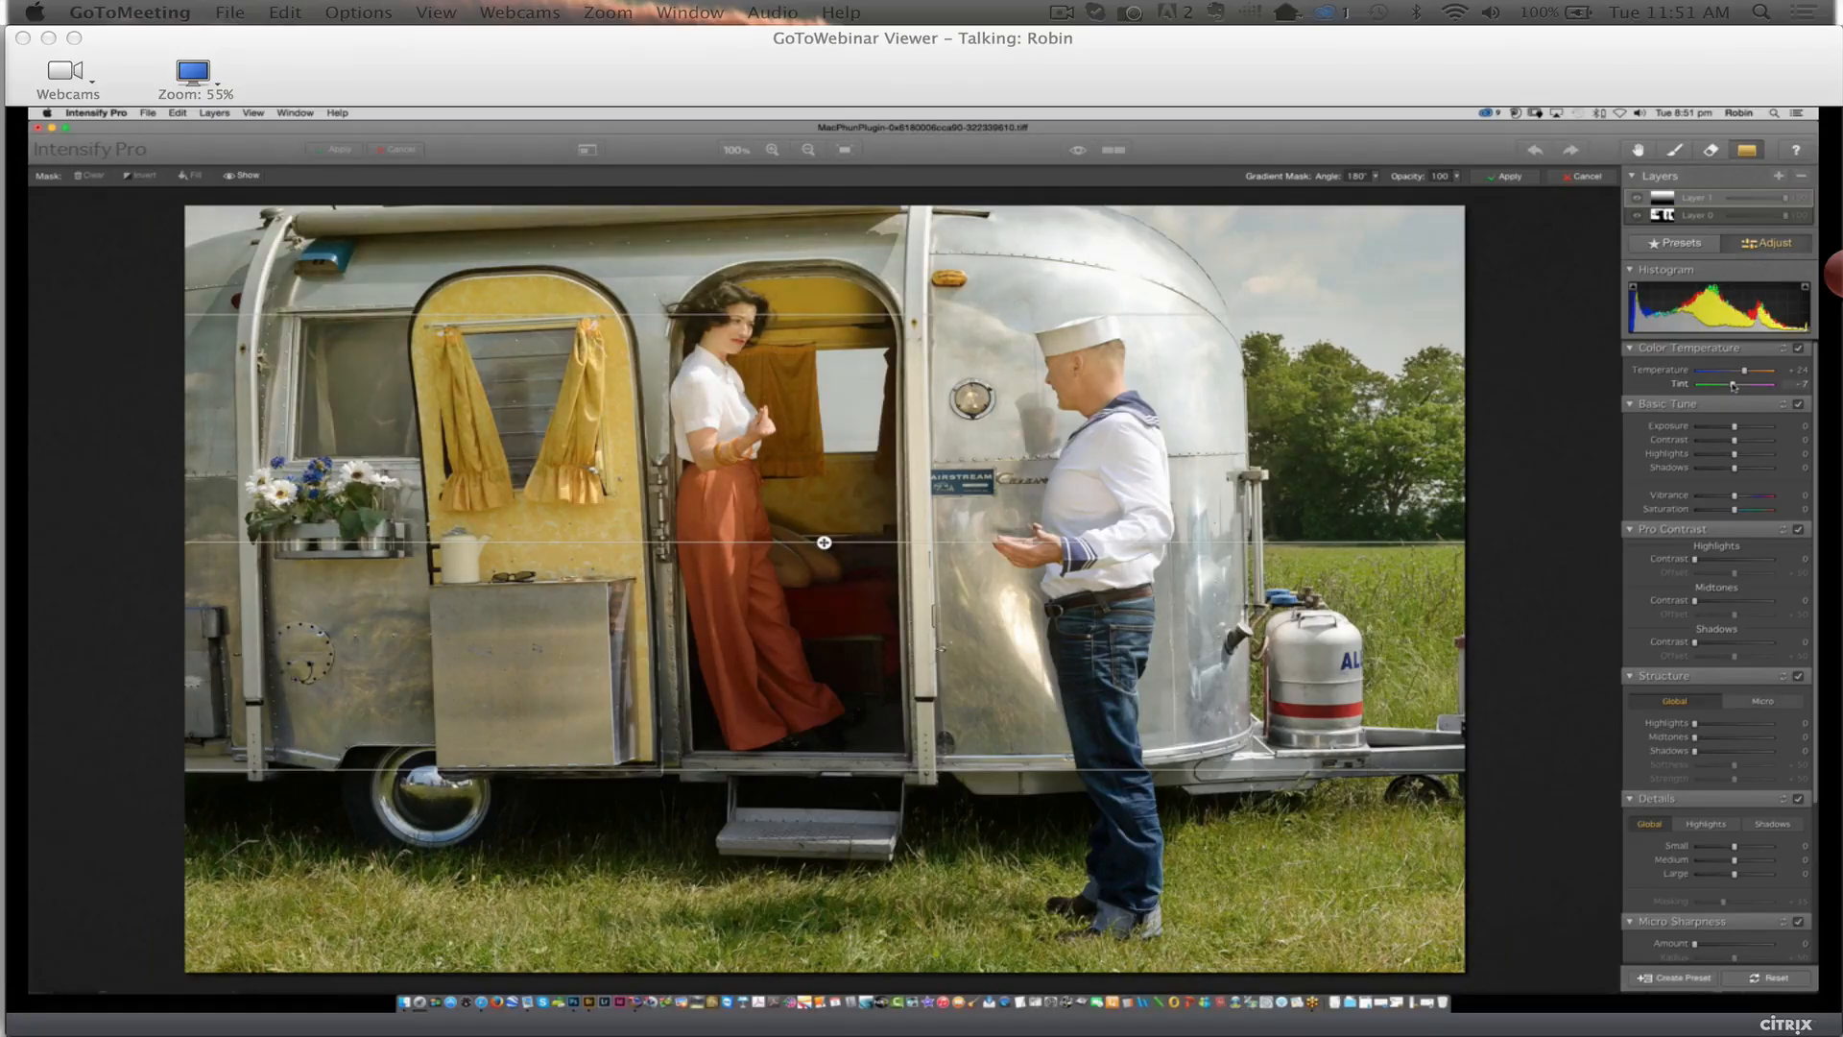
Narrow the gradient mask's transition slightly at its upper and lower edges and apply the gradient
{"action": "left_click_drag", "start_coordinate": [849, 358], "coordinate": [849, 367]}
{"action": "left_click_drag", "start_coordinate": [843, 770], "coordinate": [843, 750]}
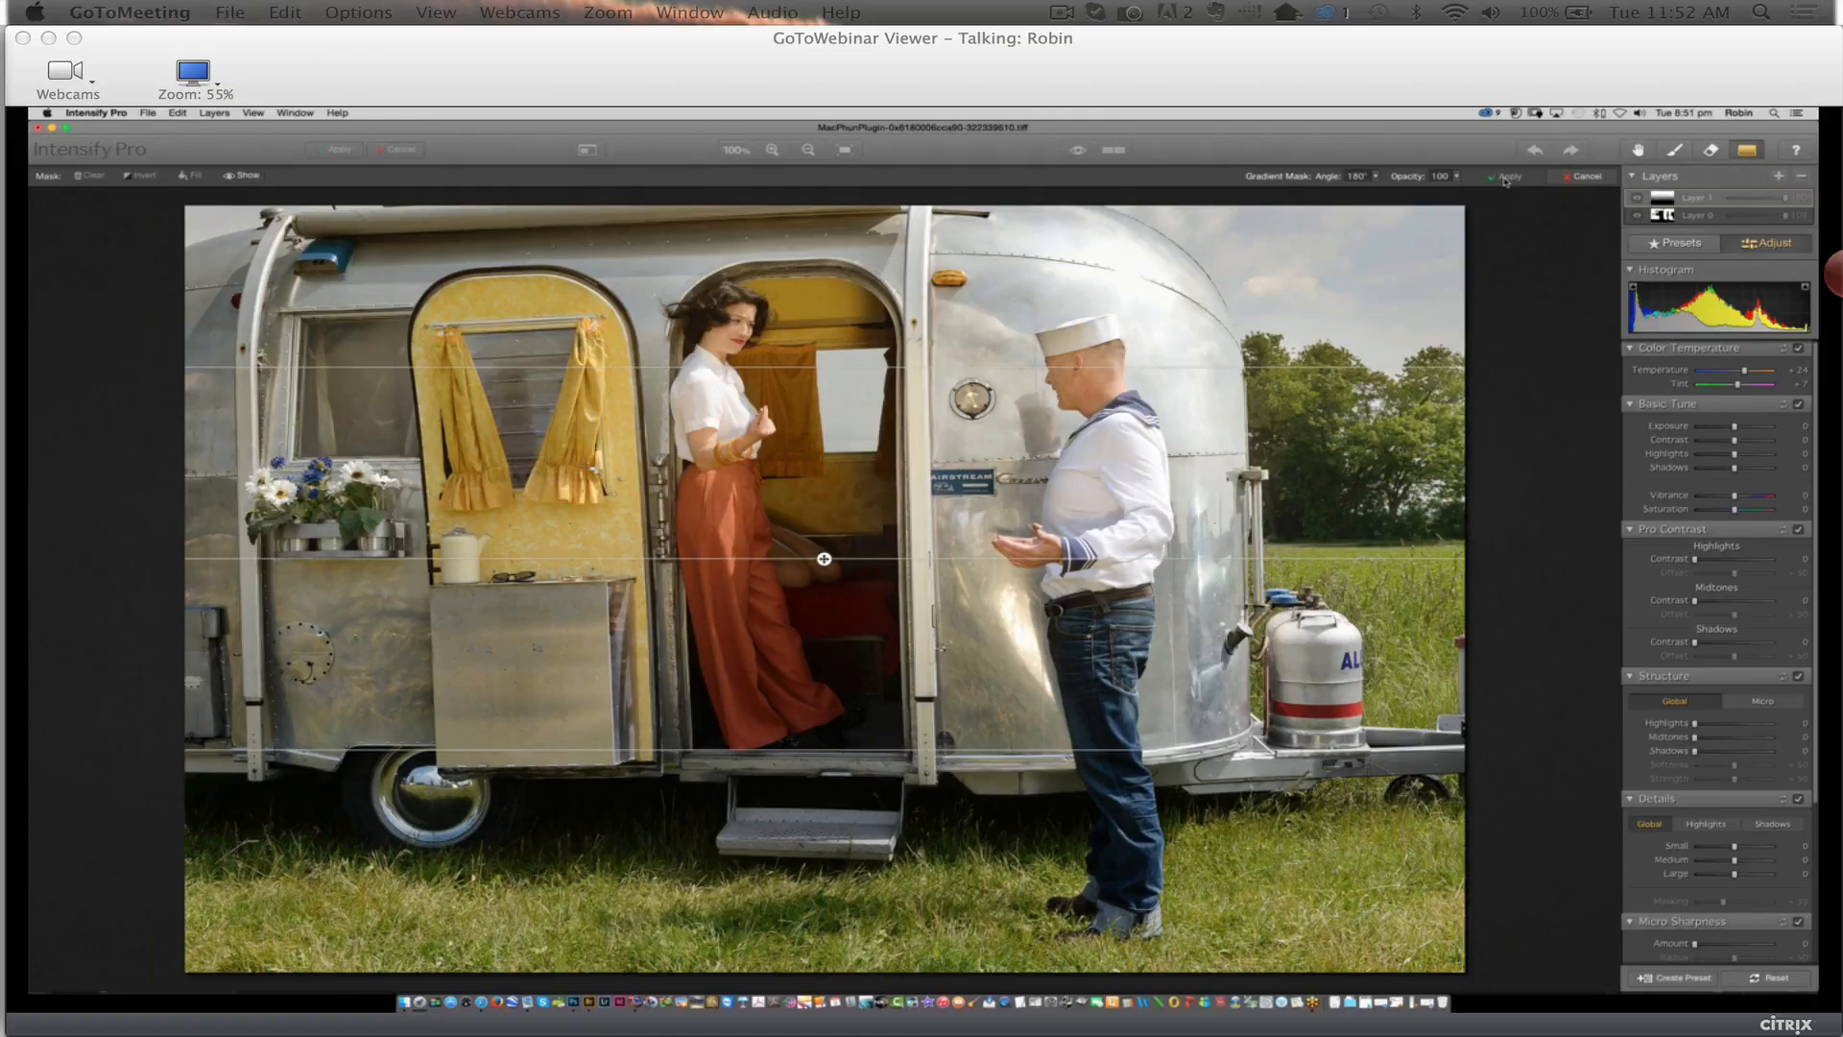
{"action": "left_click", "coordinate": [1507, 177]}
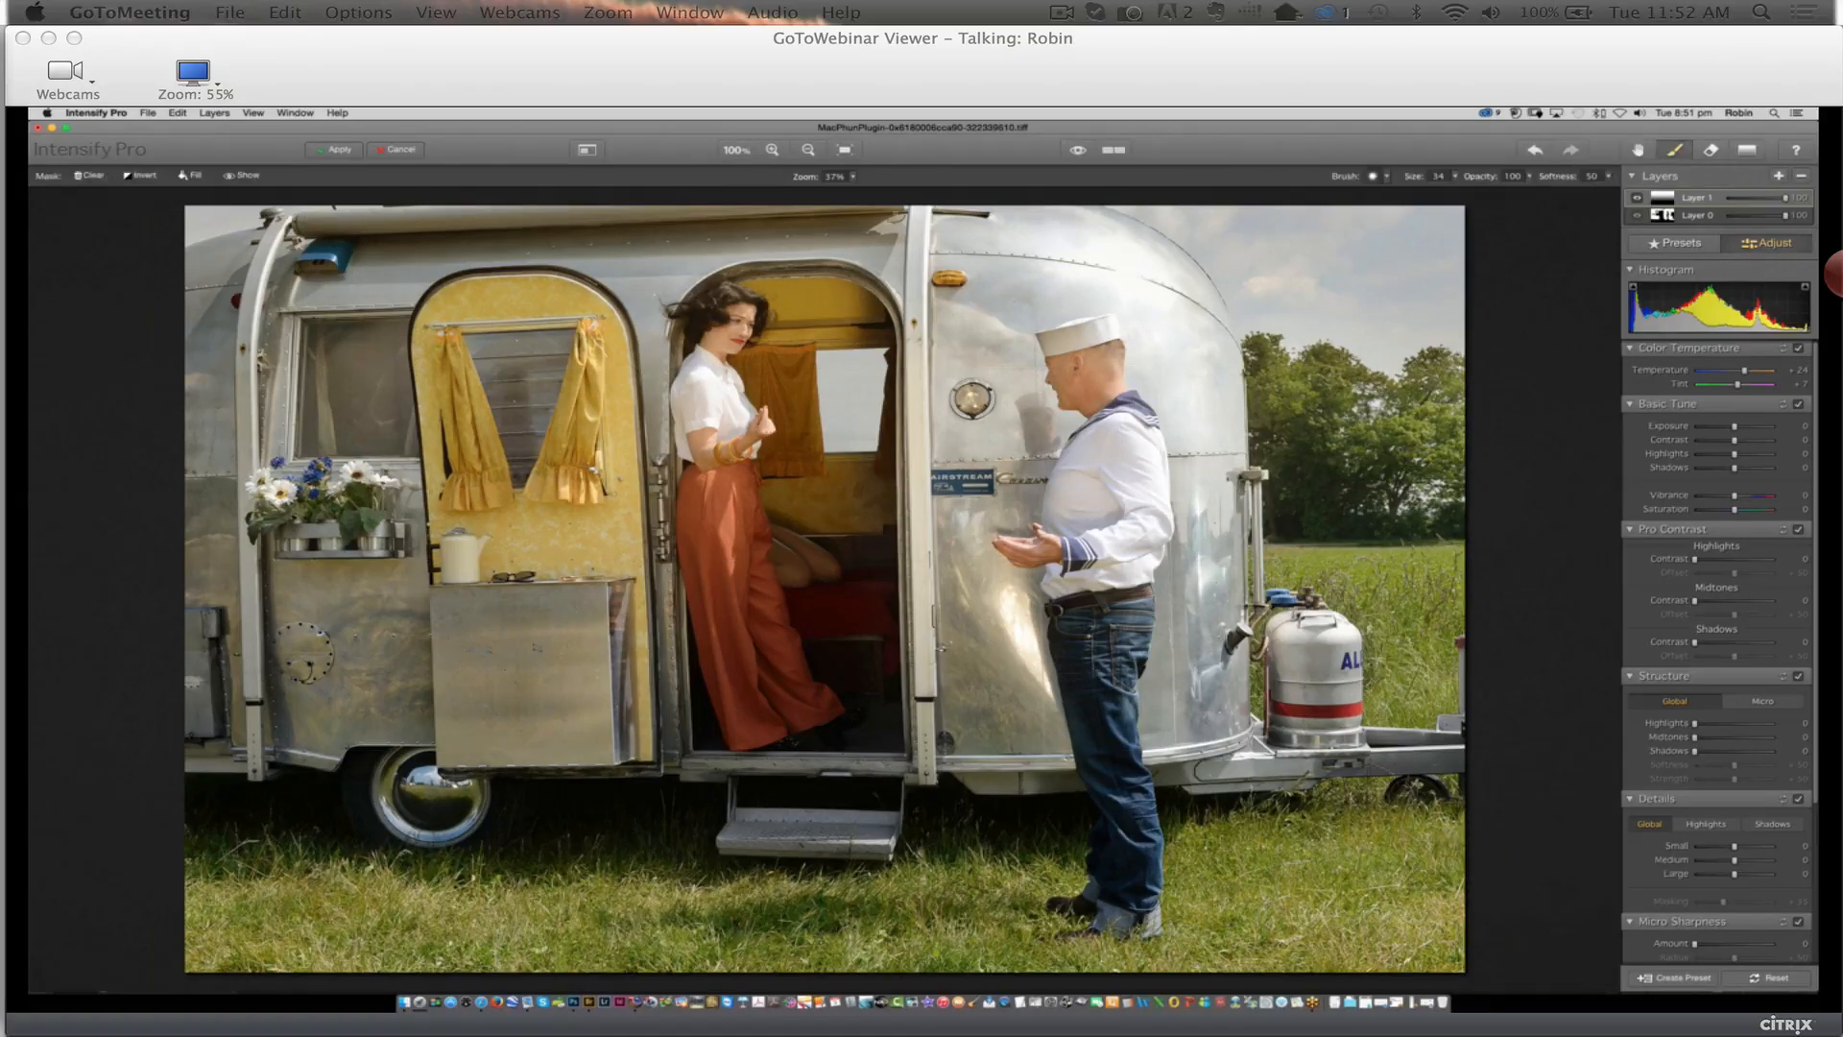
Erase the warm tone from the trees in the background using the mask eraser at size 130
{"action": "key", "text": "bracketright"}
{"action": "key", "text": "bracketright"}
{"action": "key", "text": "bracketright"}
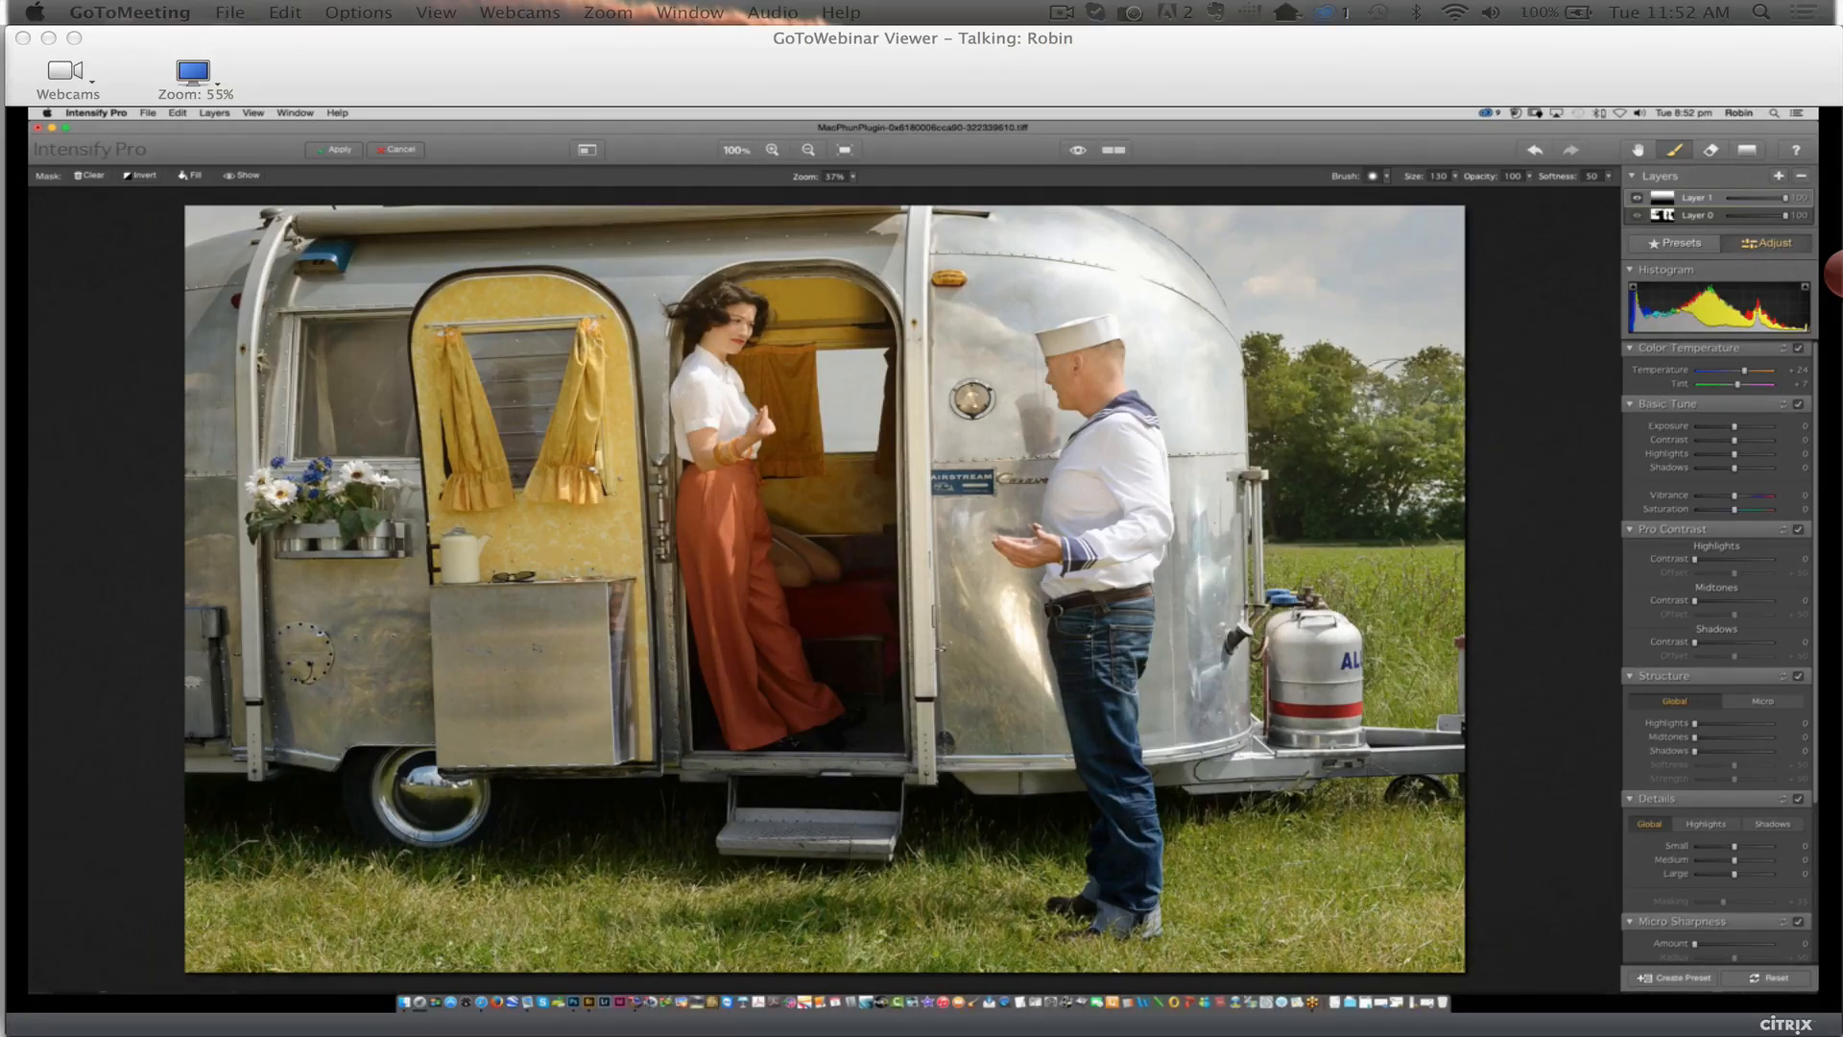
{"action": "key", "text": "e"}
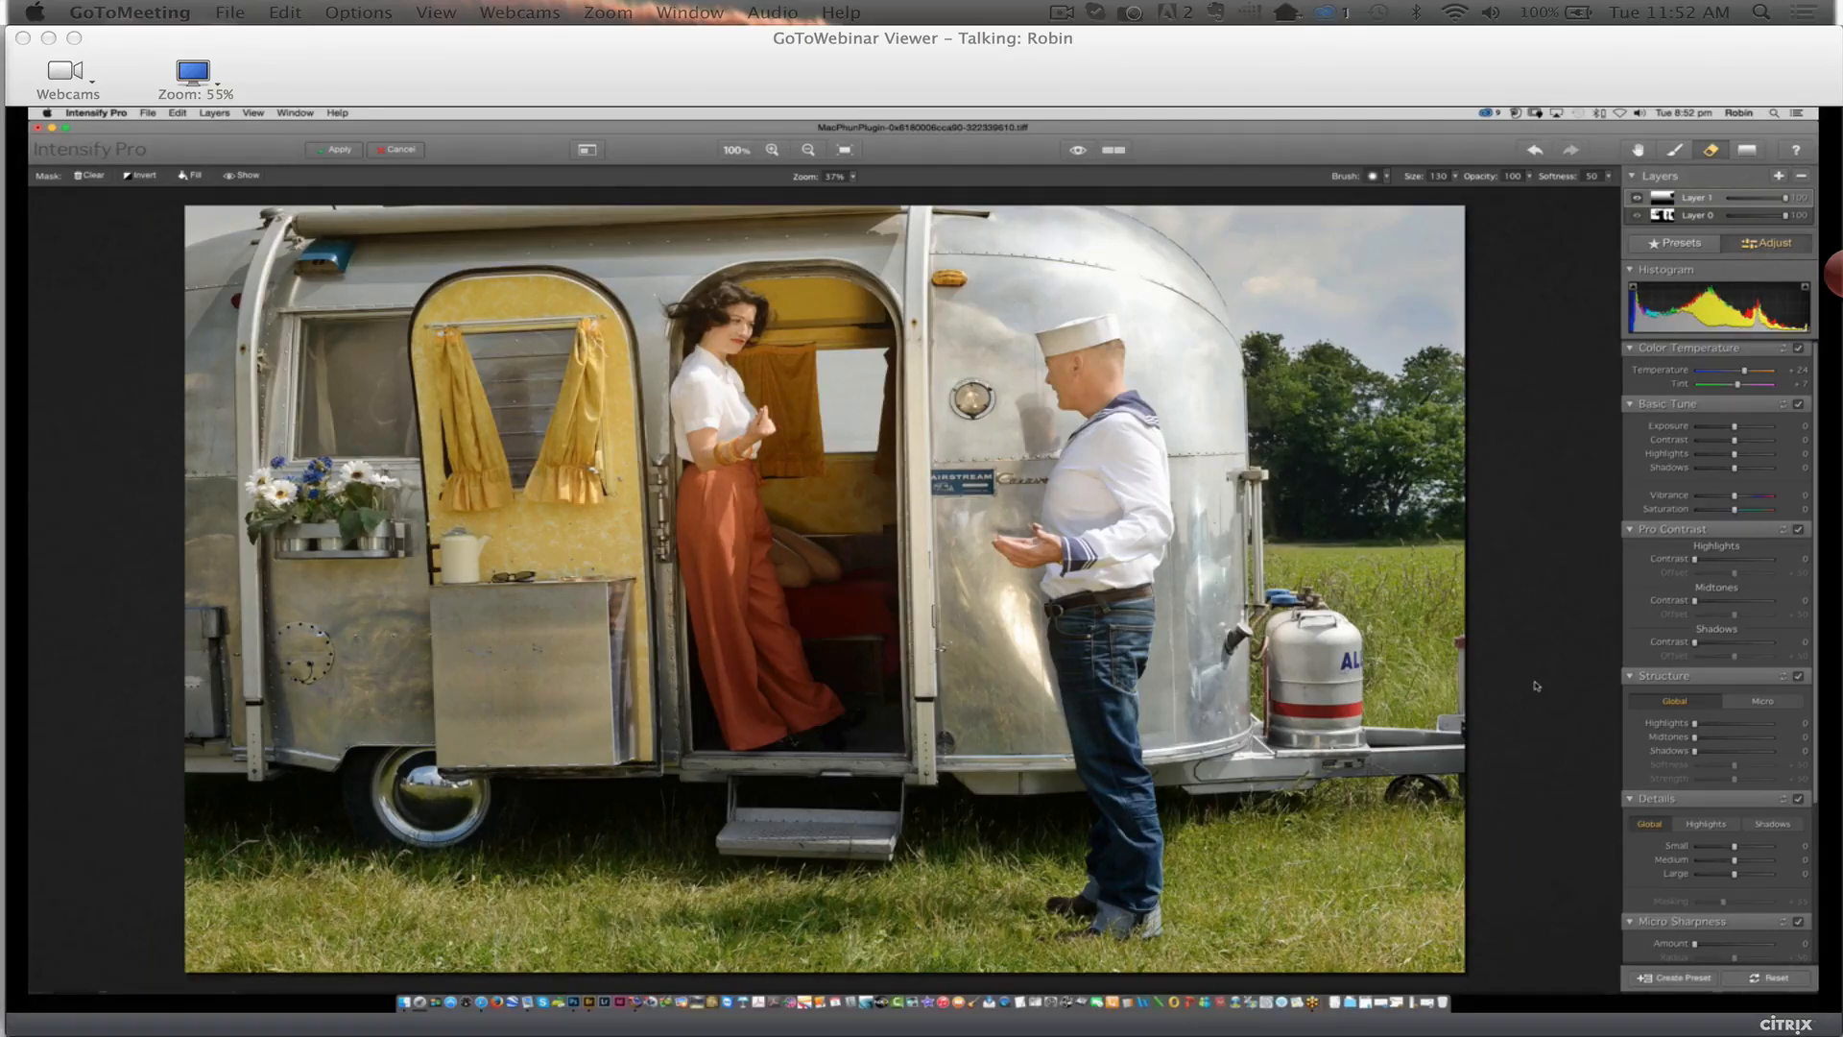
Enlarge the mask eraser to size 166 and erase the warm tone along the trailer's roof and awning
{"action": "key", "text": "]"}
{"action": "key", "text": "]"}
{"action": "key", "text": "]"}
{"action": "key", "text": "]"}
{"action": "key", "text": "]"}
{"action": "mouse_move", "coordinate": [878, 218]}
{"action": "left_mouse_down"}
{"action": "mouse_move", "coordinate": [990, 208]}
{"action": "mouse_move", "coordinate": [842, 221]}
{"action": "mouse_move", "coordinate": [1161, 300]}
{"action": "mouse_move", "coordinate": [790, 238]}
{"action": "mouse_move", "coordinate": [390, 248]}
{"action": "mouse_move", "coordinate": [505, 235]}
{"action": "mouse_move", "coordinate": [358, 243]}
{"action": "mouse_move", "coordinate": [205, 303]}
{"action": "mouse_move", "coordinate": [255, 255]}
{"action": "left_mouse_up"}
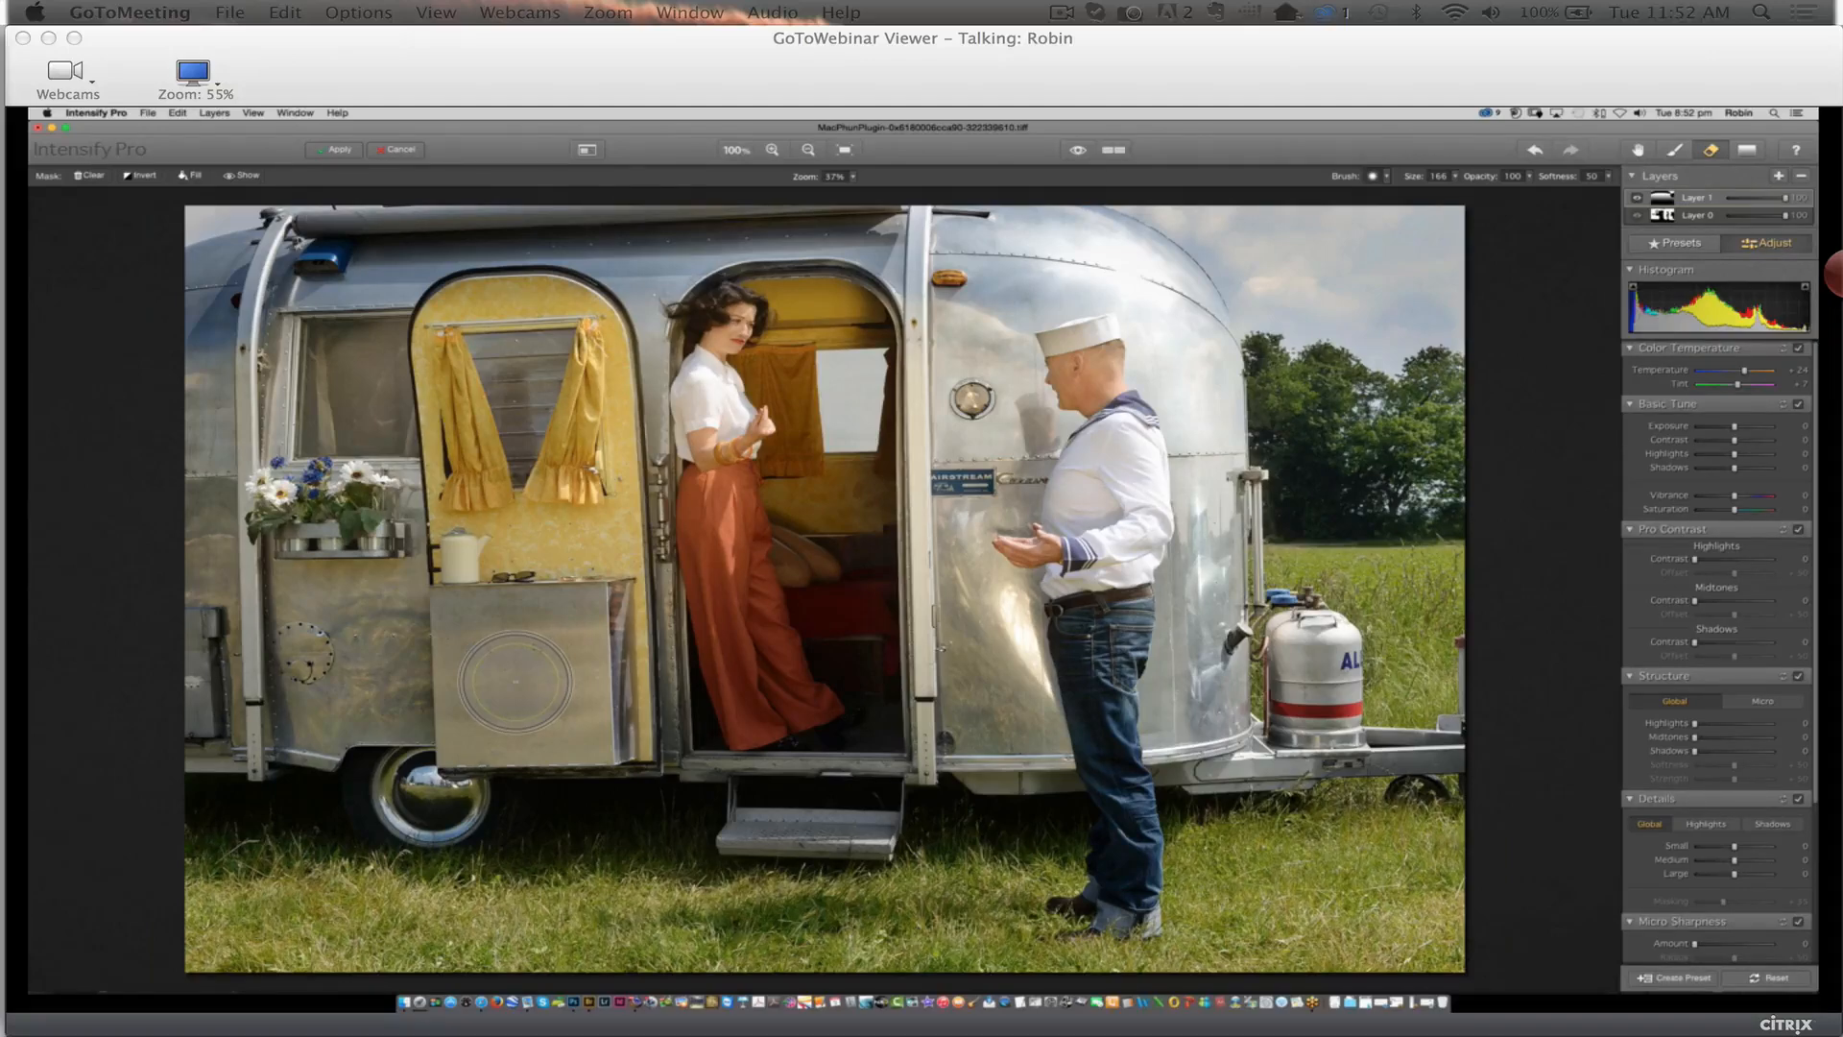
Cancel the Intensify Pro edits and close the trailer photo in Photoshop
{"action": "left_click", "coordinate": [404, 151]}
{"action": "left_click", "coordinate": [357, 112]}
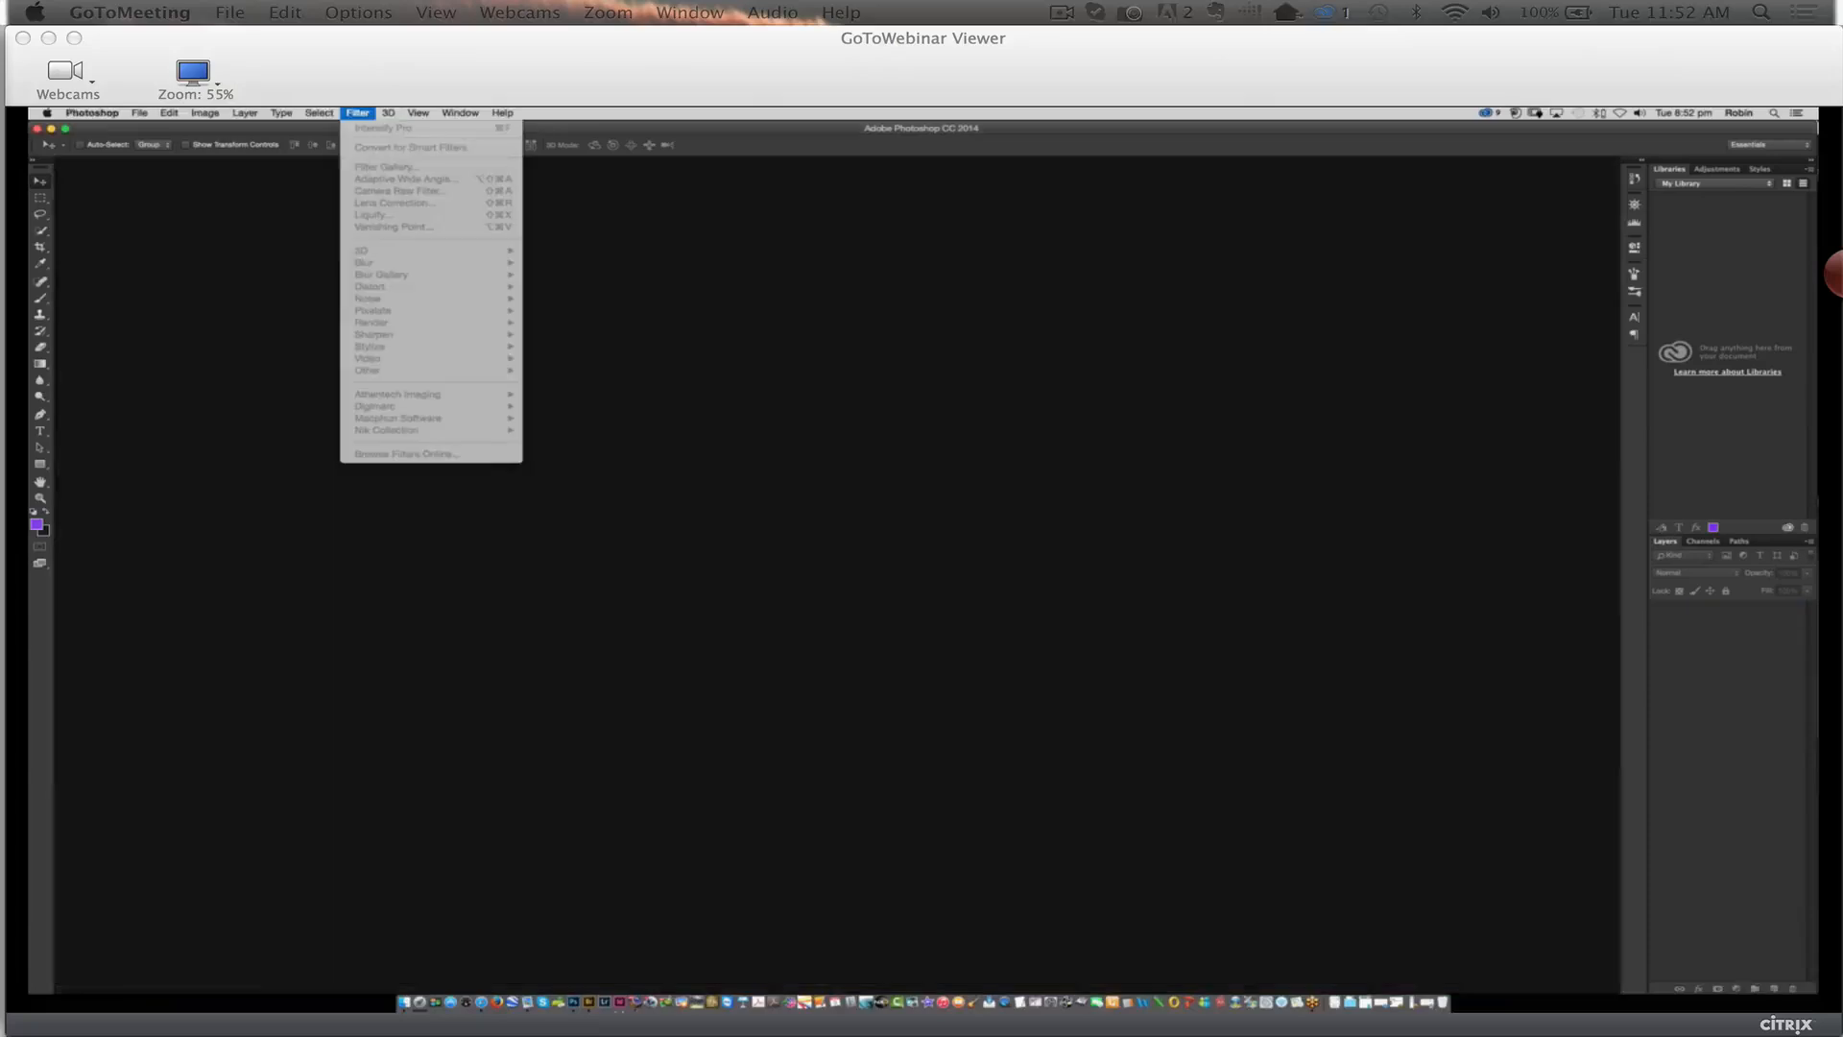
Switch to Adobe Bridge and select calm day.JPG
{"action": "left_click", "coordinate": [588, 1003]}
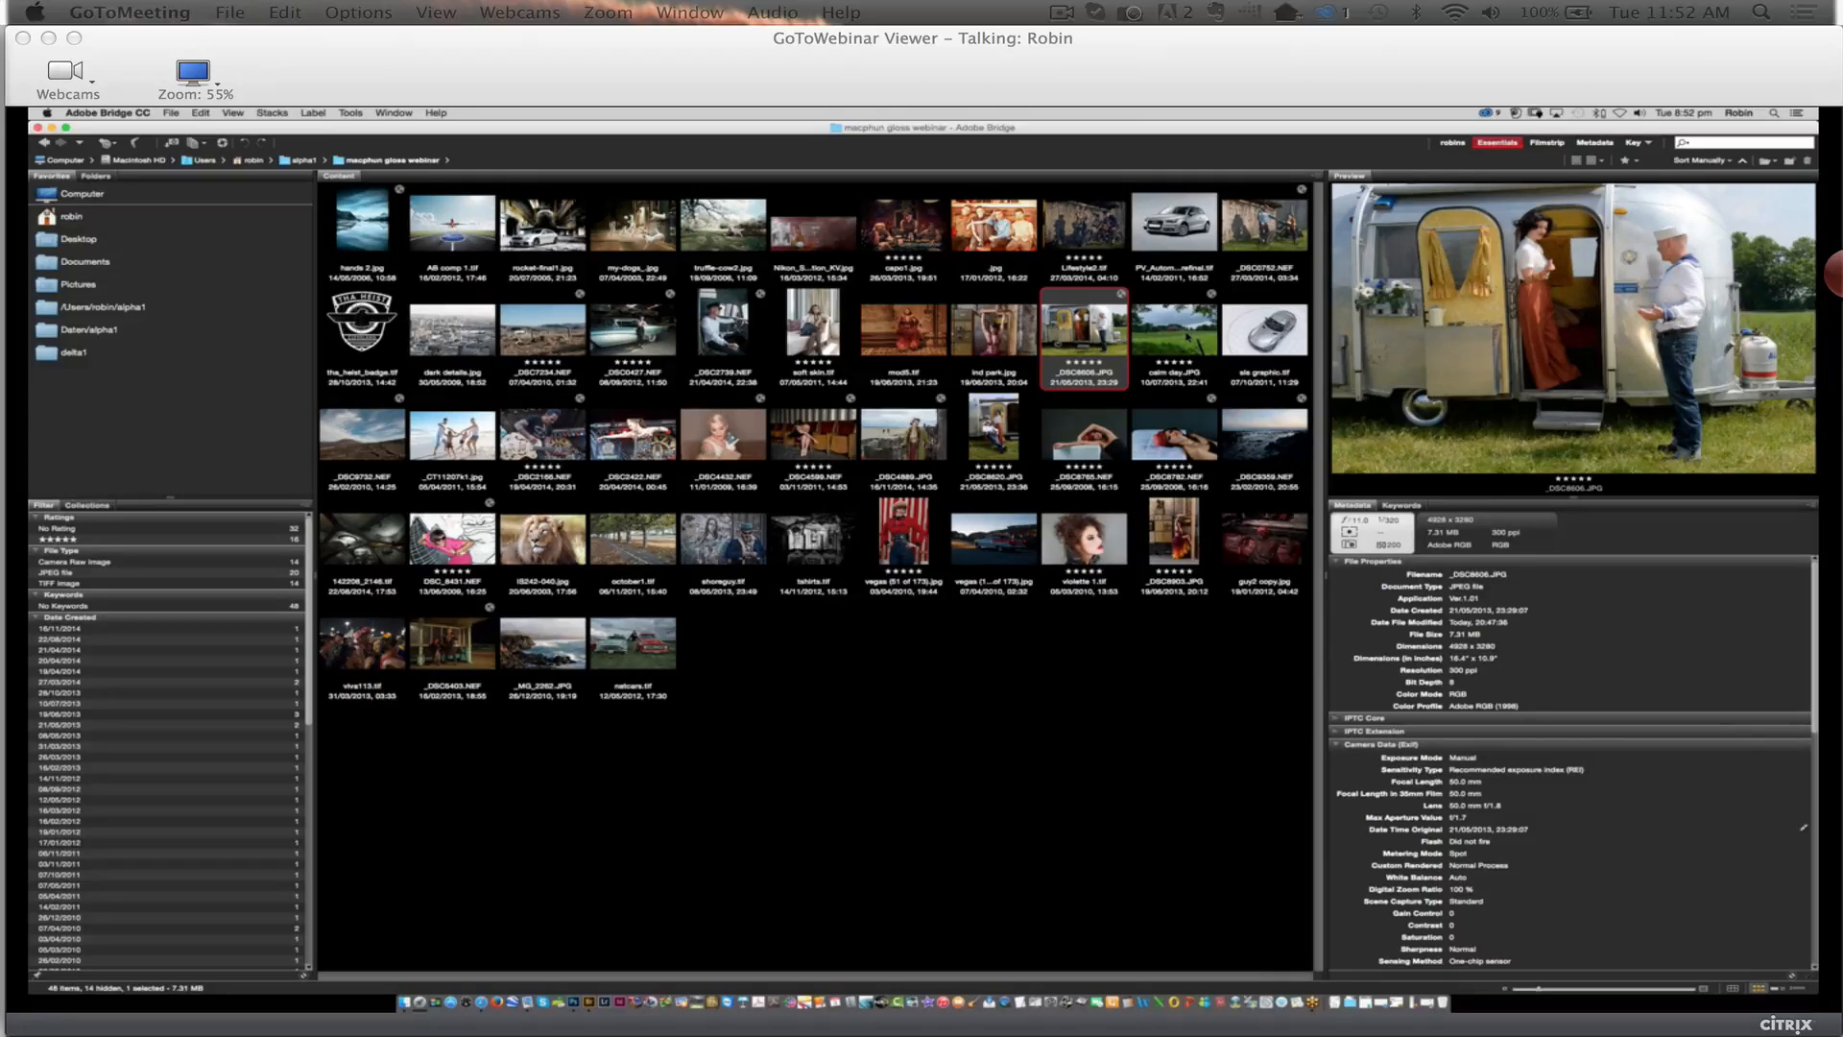
{"action": "left_click", "coordinate": [1187, 338]}
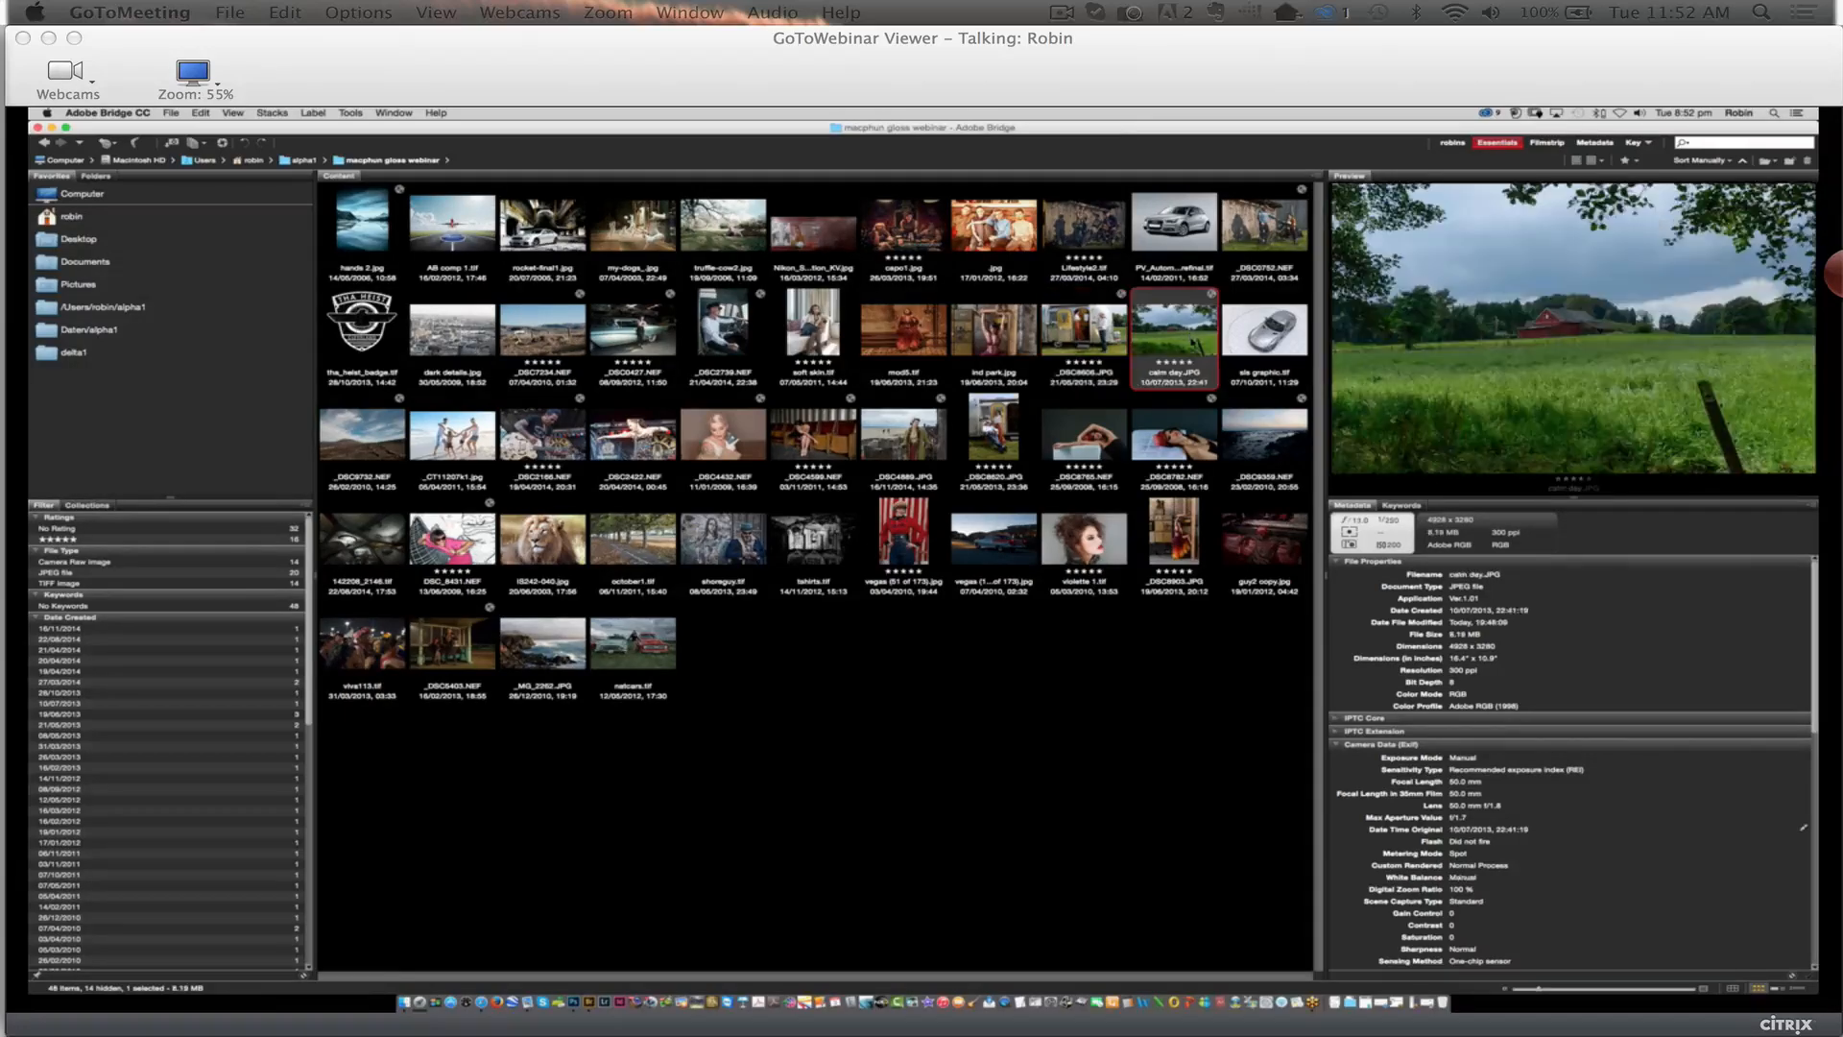
Open calm day.JPG in Photoshop through Camera Raw and launch the Intensify Pro filter on it
{"action": "key", "text": "super+r"}
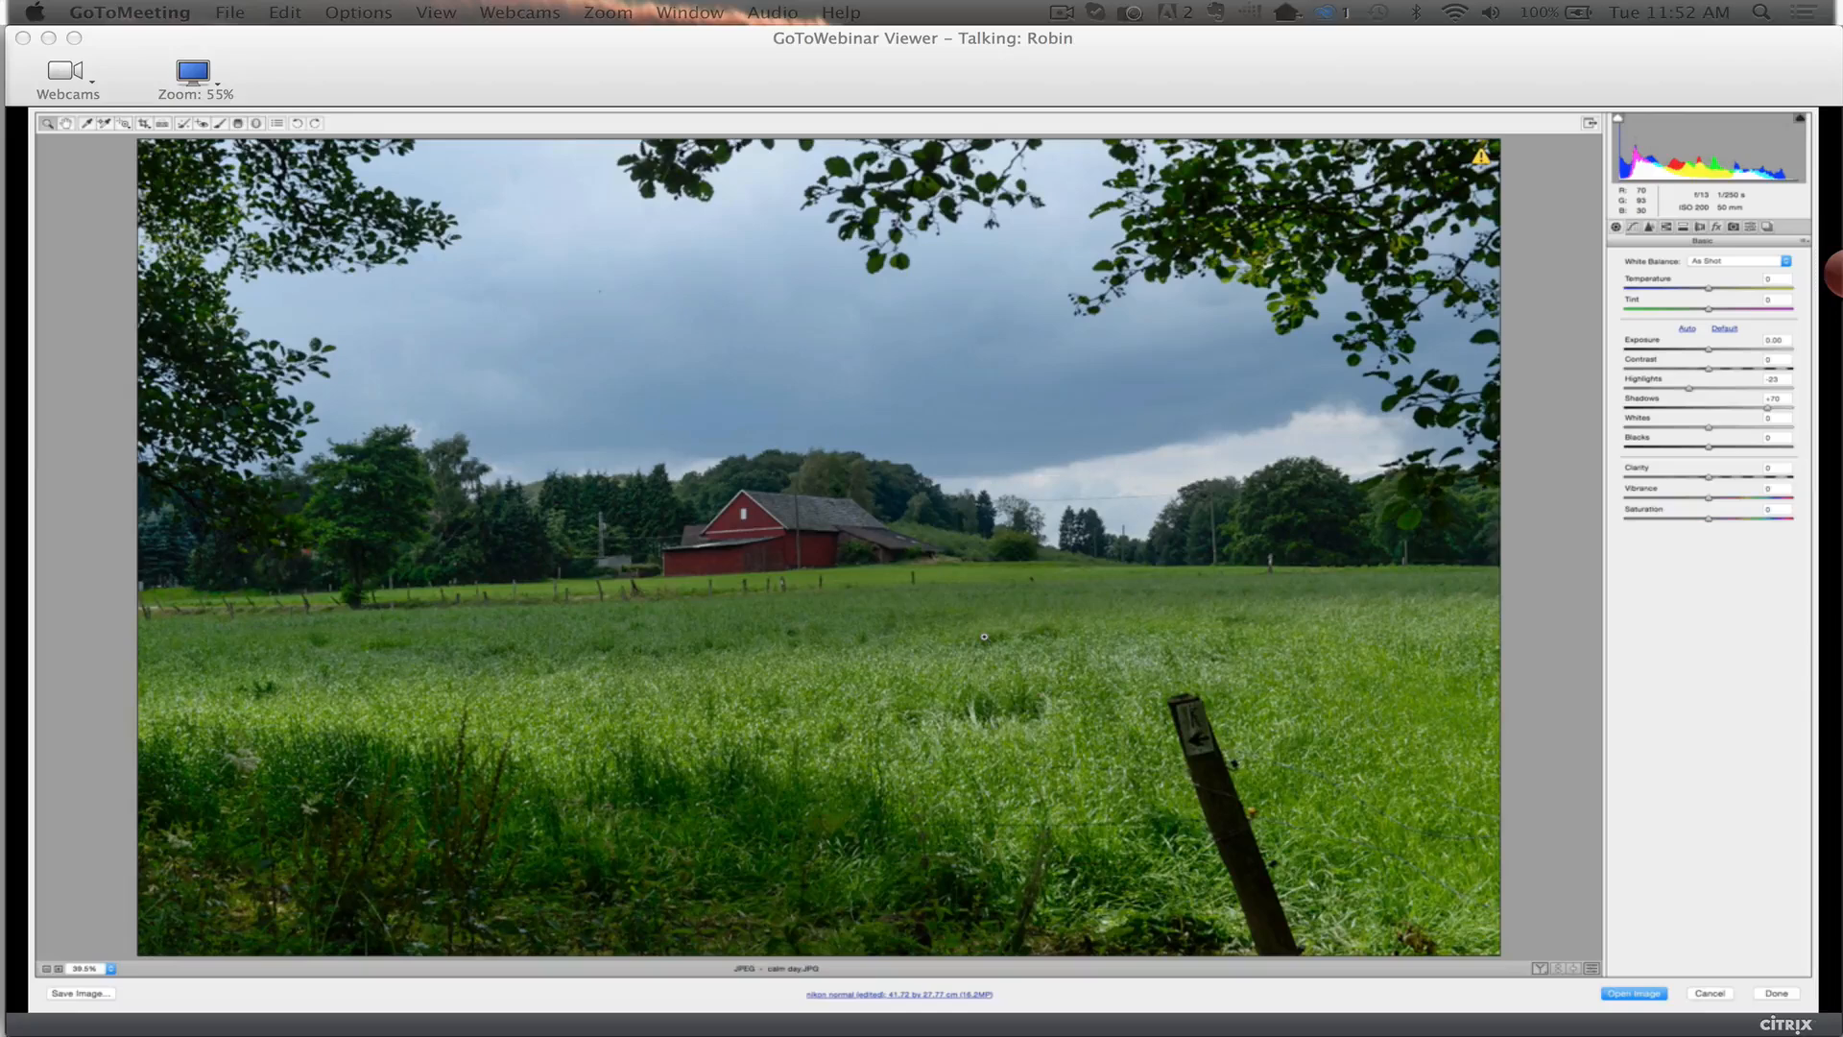
{"action": "left_click", "coordinate": [1633, 992]}
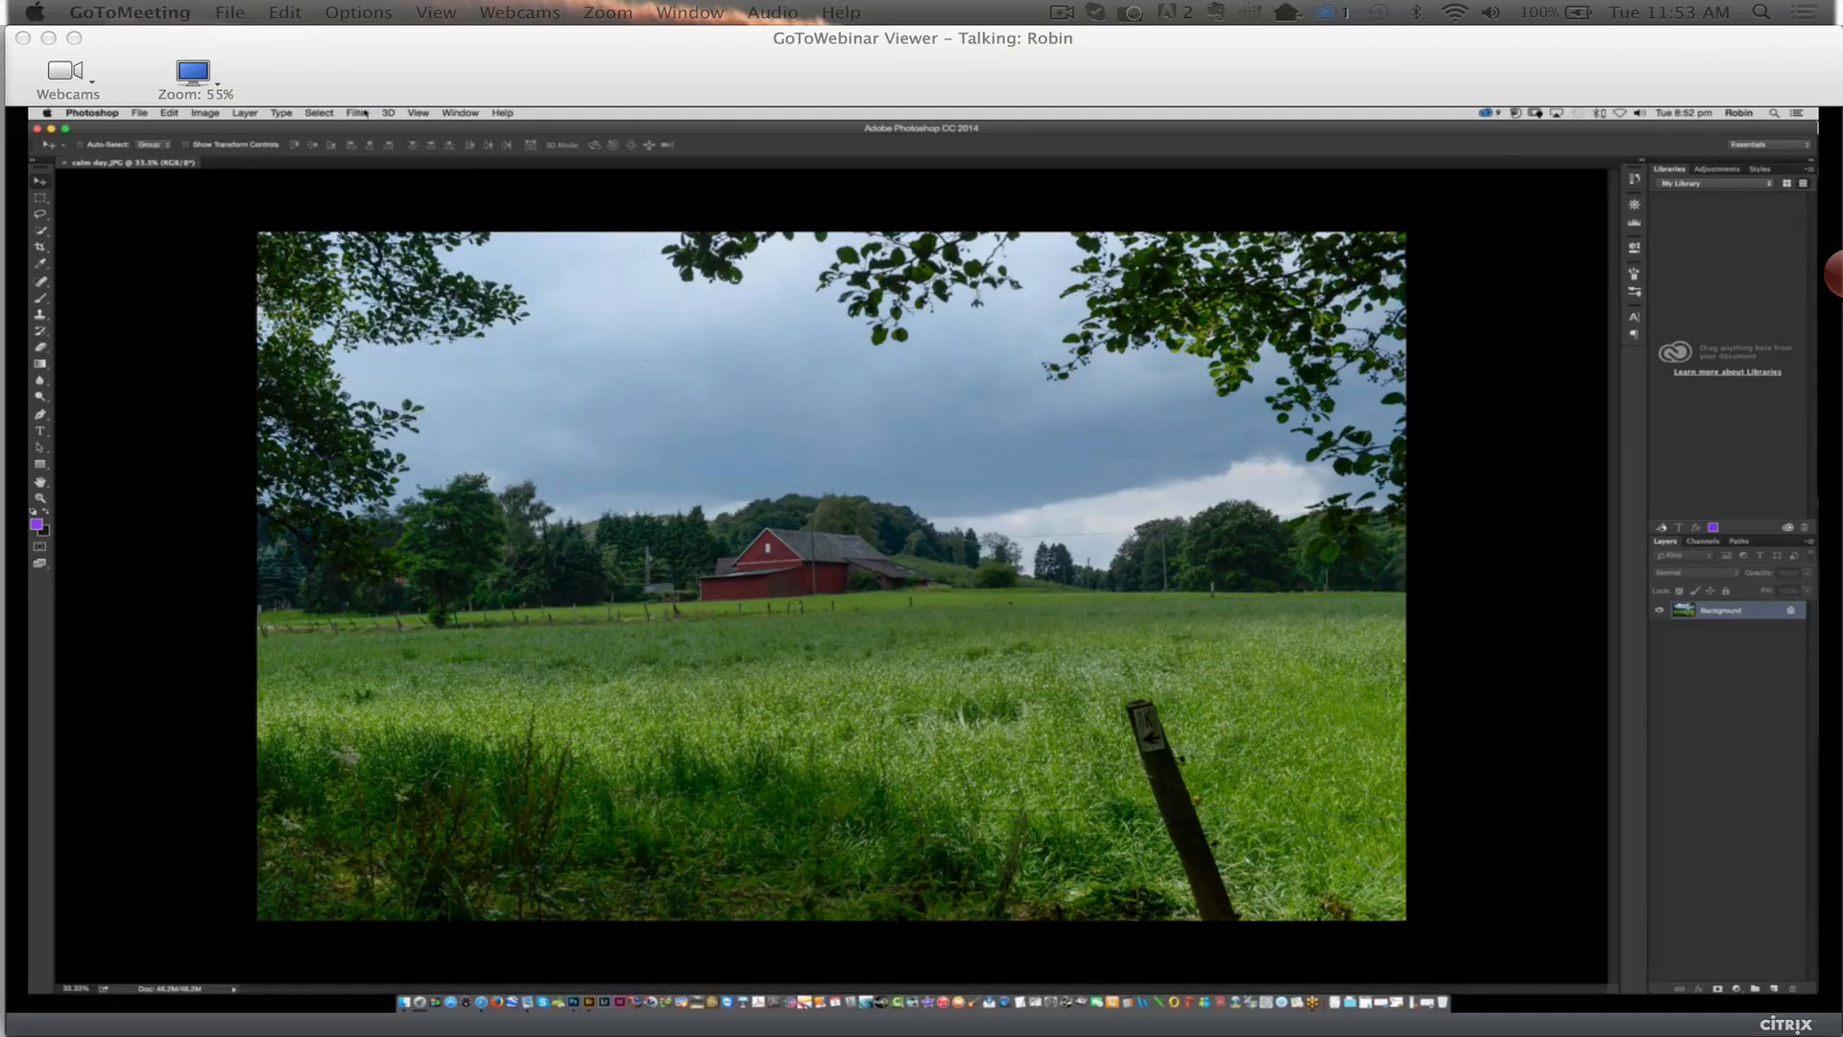
{"action": "left_click", "coordinate": [360, 114]}
{"action": "mouse_move", "coordinate": [432, 419]}
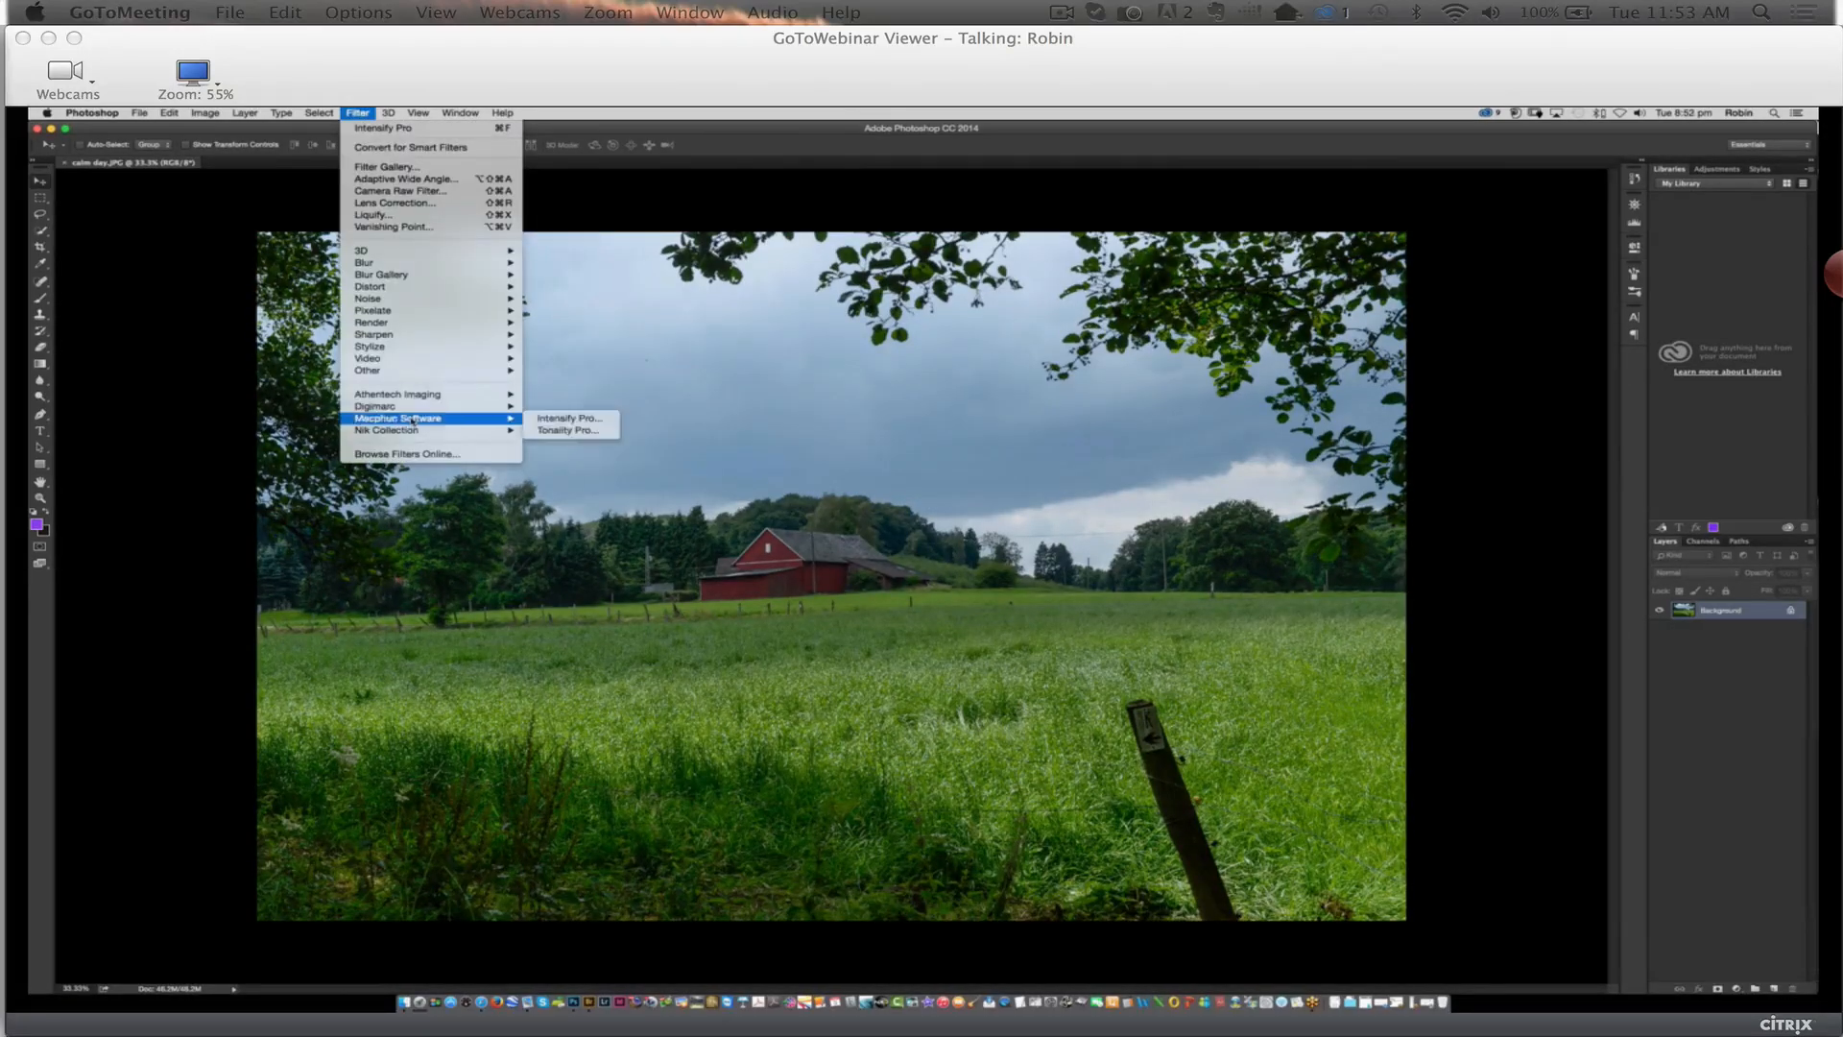
{"action": "left_click", "coordinate": [601, 417]}
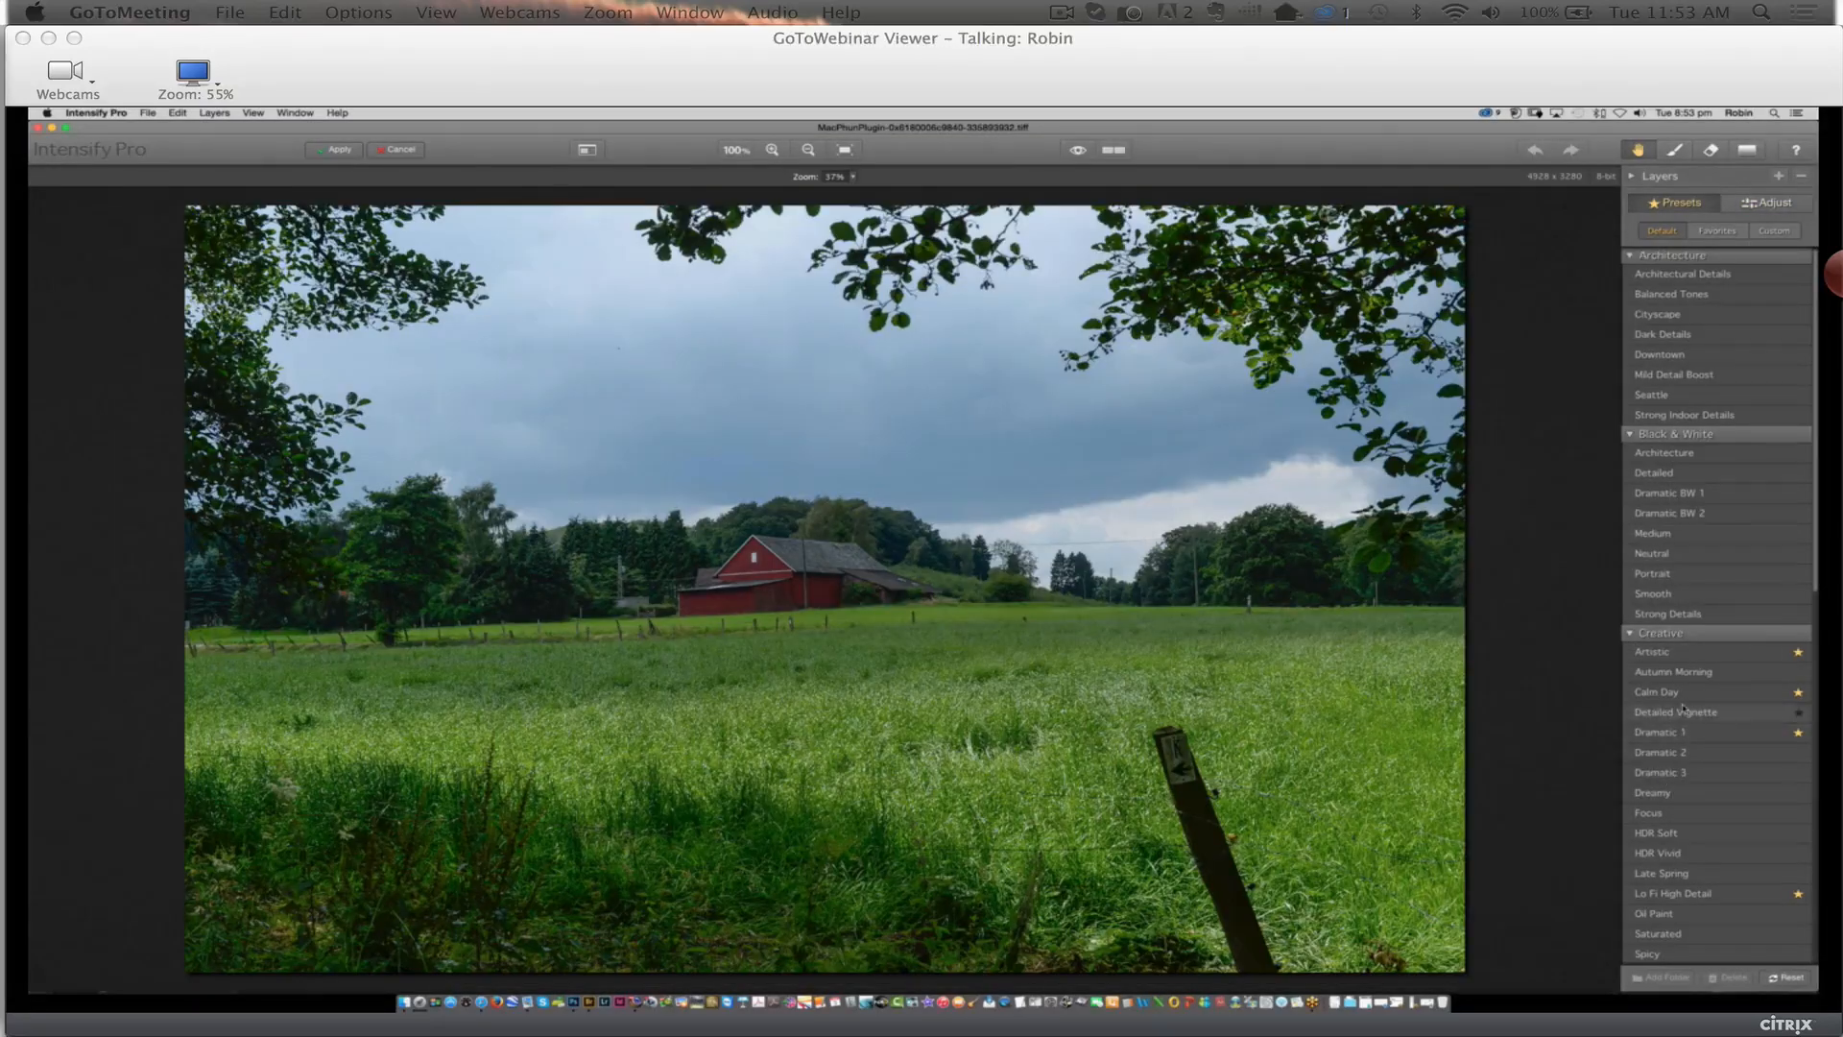
Try the Autumn Morning preset, replace it with Calm Day compared side by side with the original, and apply the edit
{"action": "left_click", "coordinate": [1682, 675]}
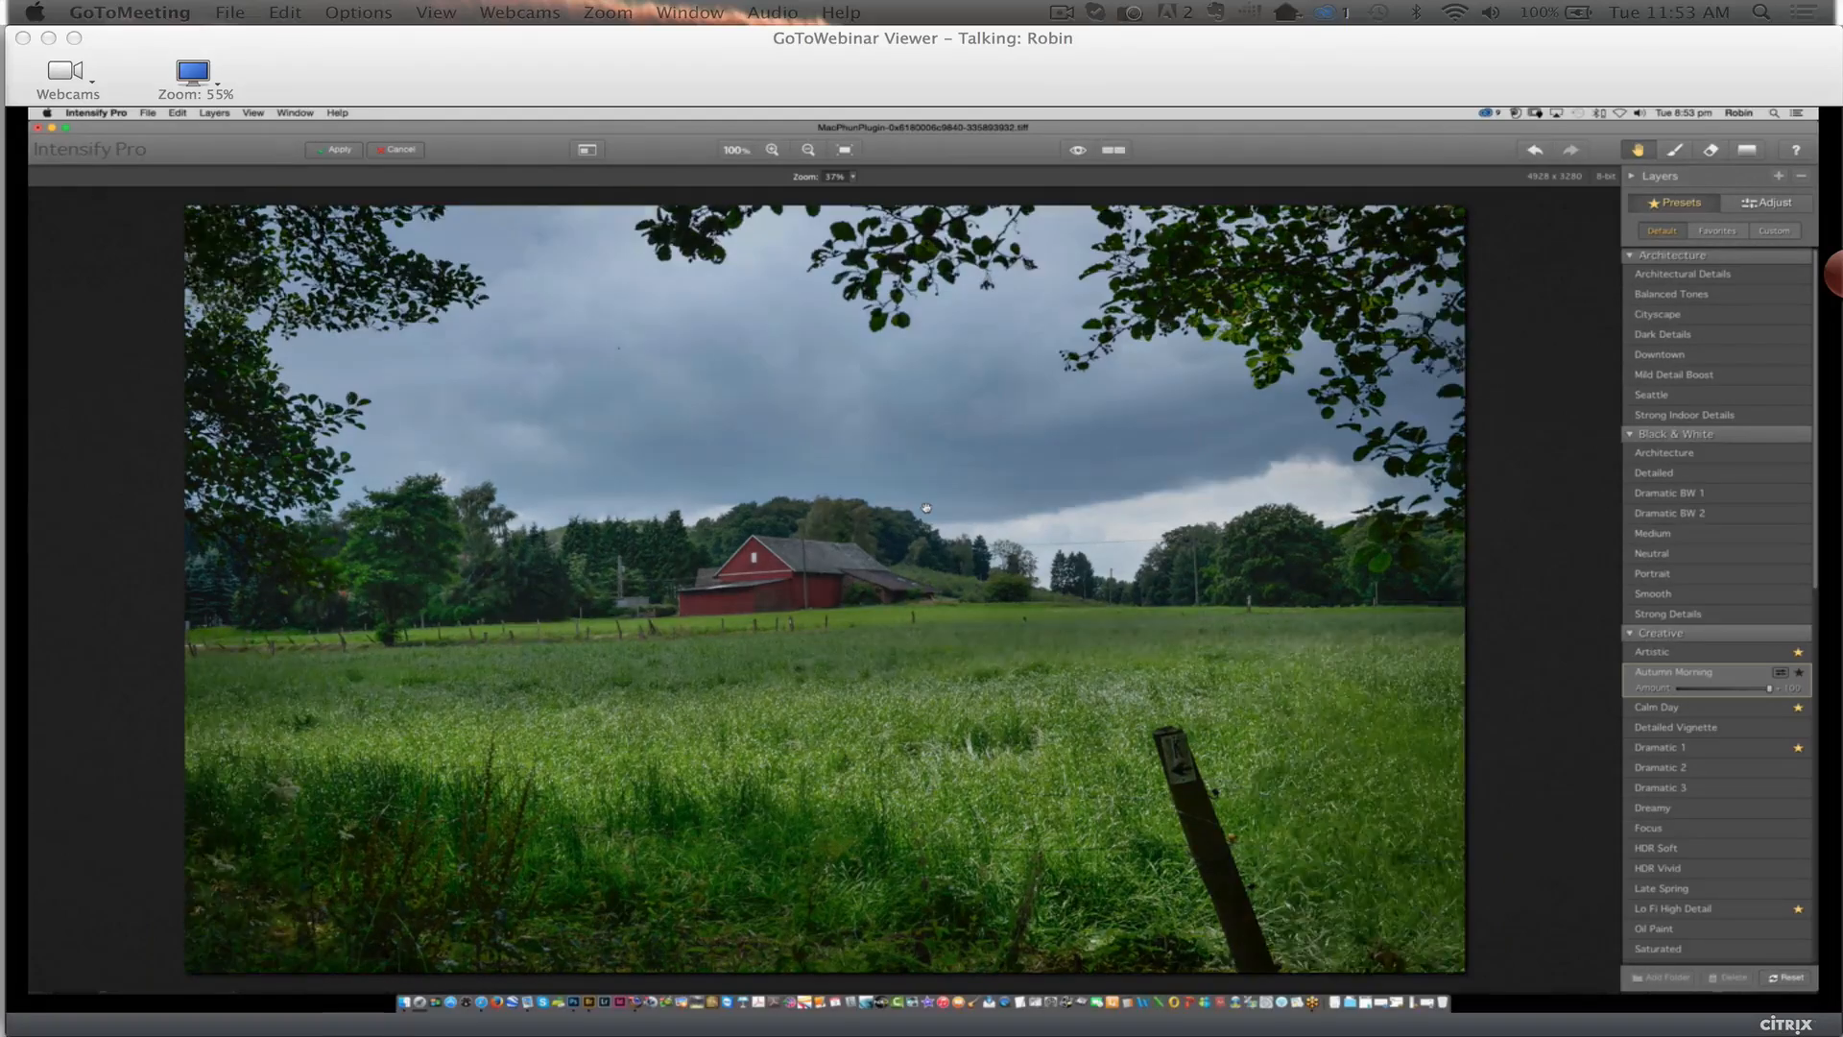
{"action": "left_click", "coordinate": [1671, 708]}
{"action": "left_click", "coordinate": [1114, 150]}
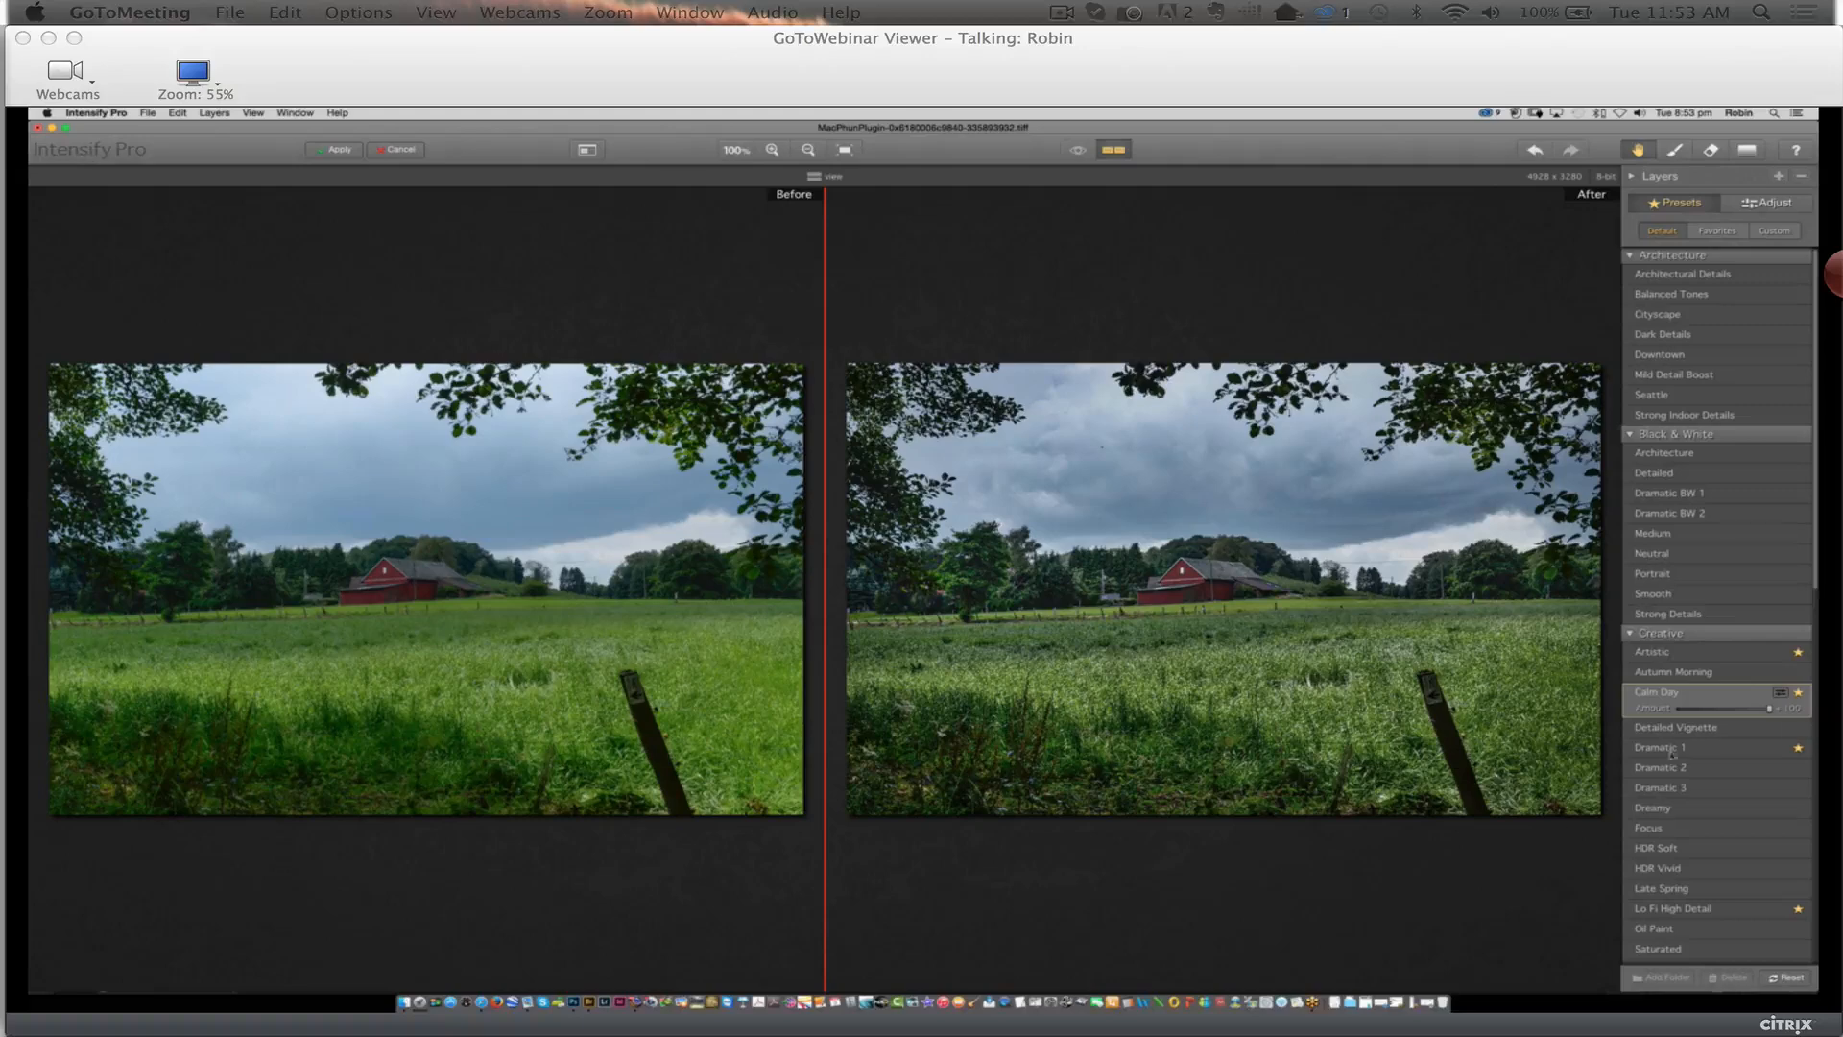
{"action": "left_click", "coordinate": [355, 152]}
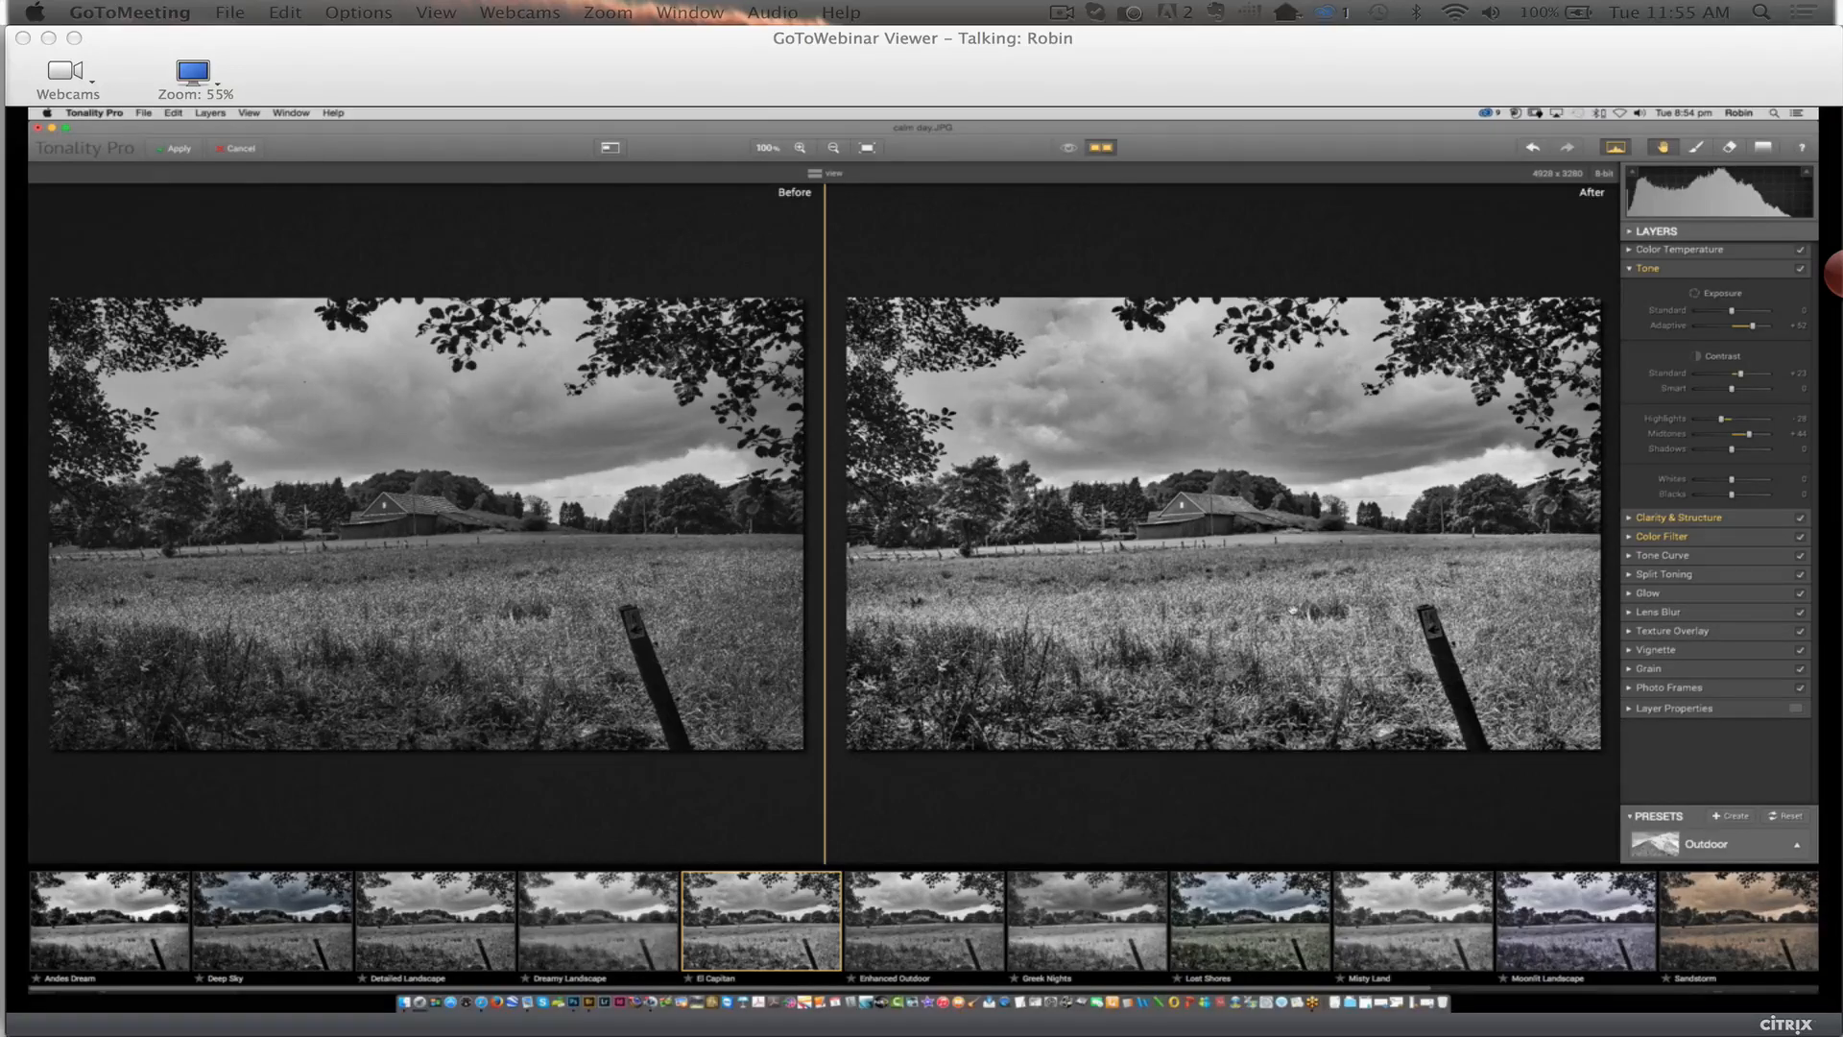
Darken the black-and-white photo's vignette to an amount of about -62 and raise the red saturation in the Color Filter
{"action": "left_click", "coordinate": [1629, 651]}
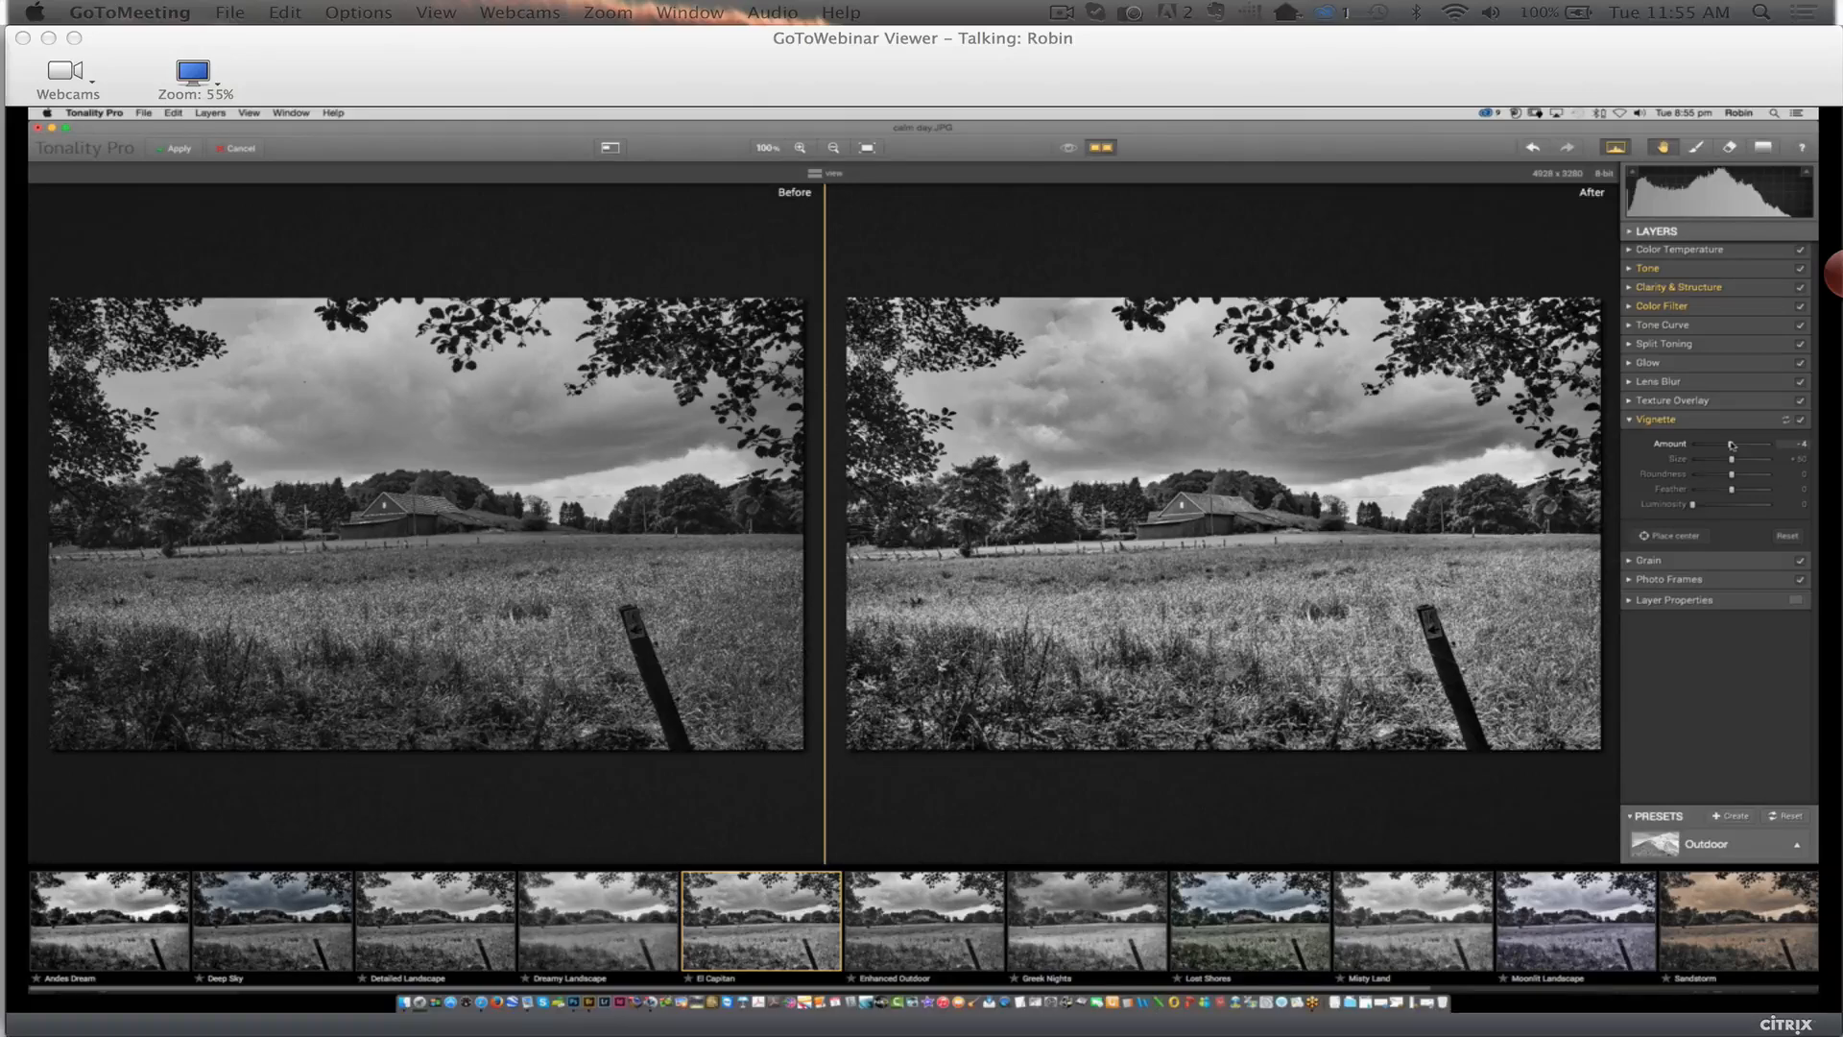
{"action": "left_click_drag", "start_coordinate": [1729, 444], "coordinate": [1707, 444]}
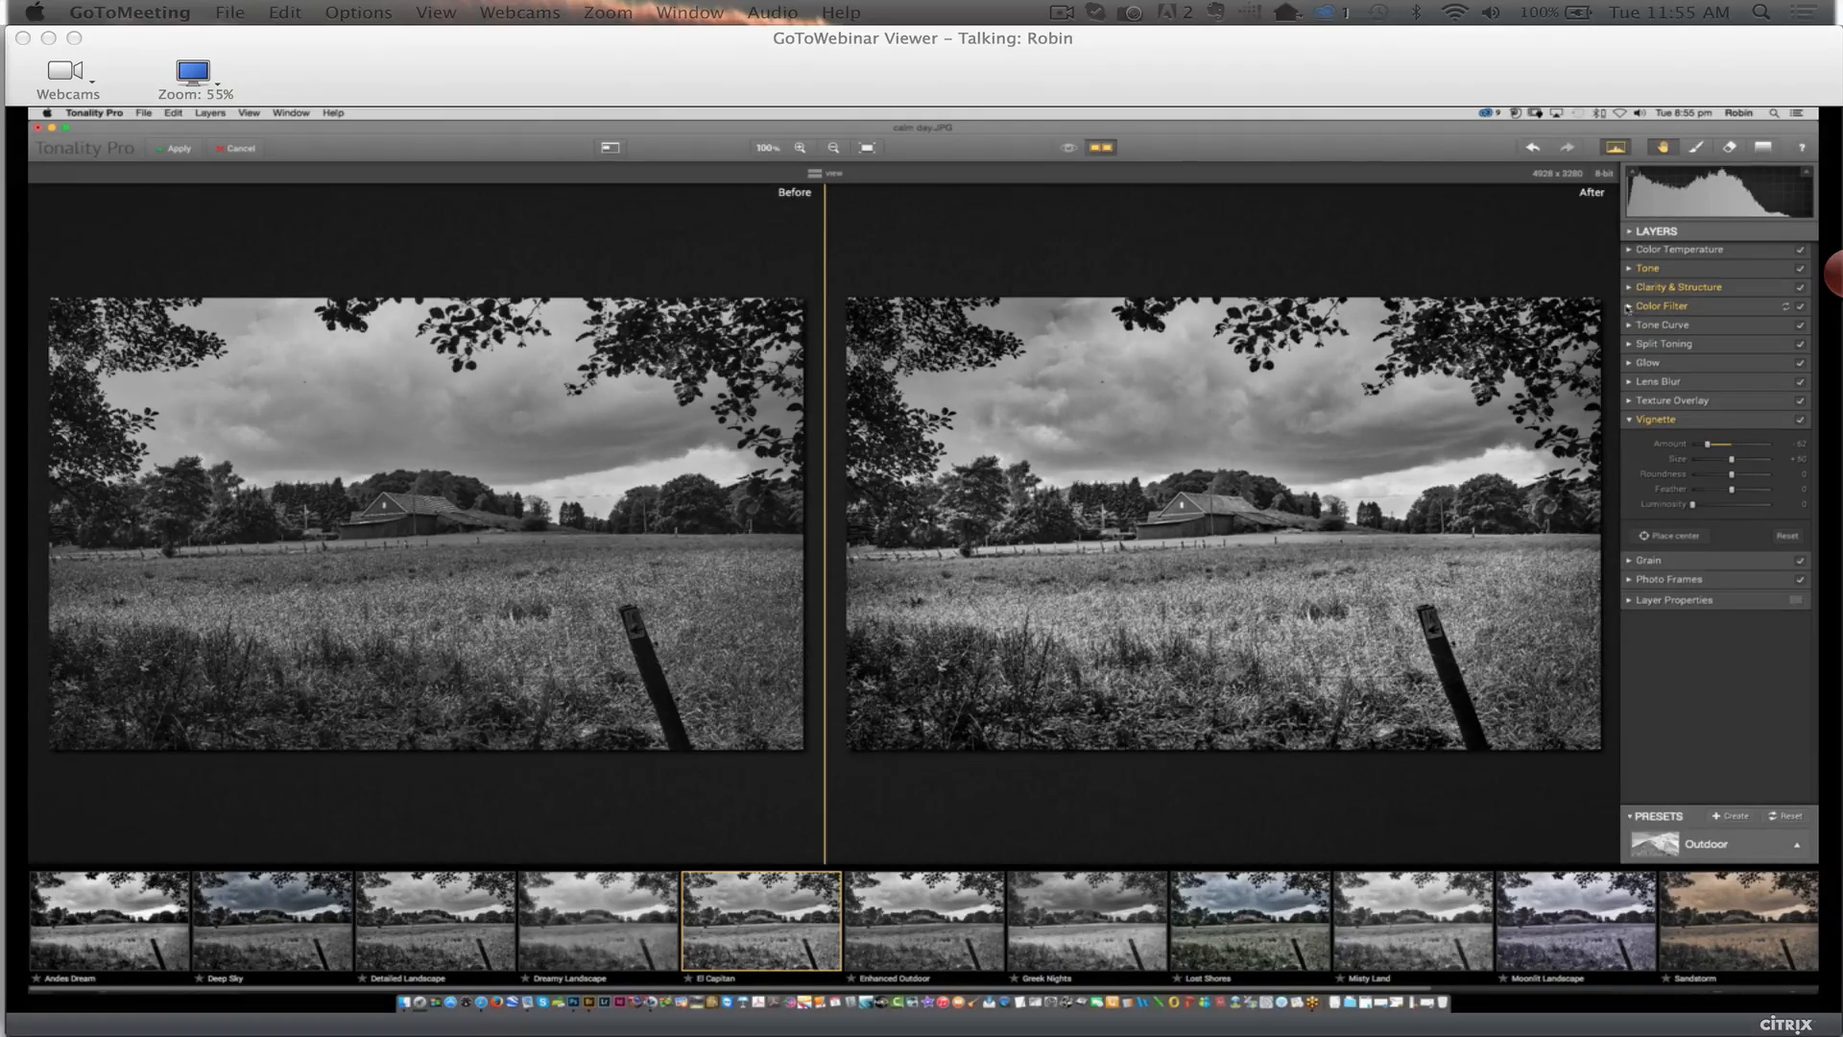
{"action": "left_click", "coordinate": [1628, 308]}
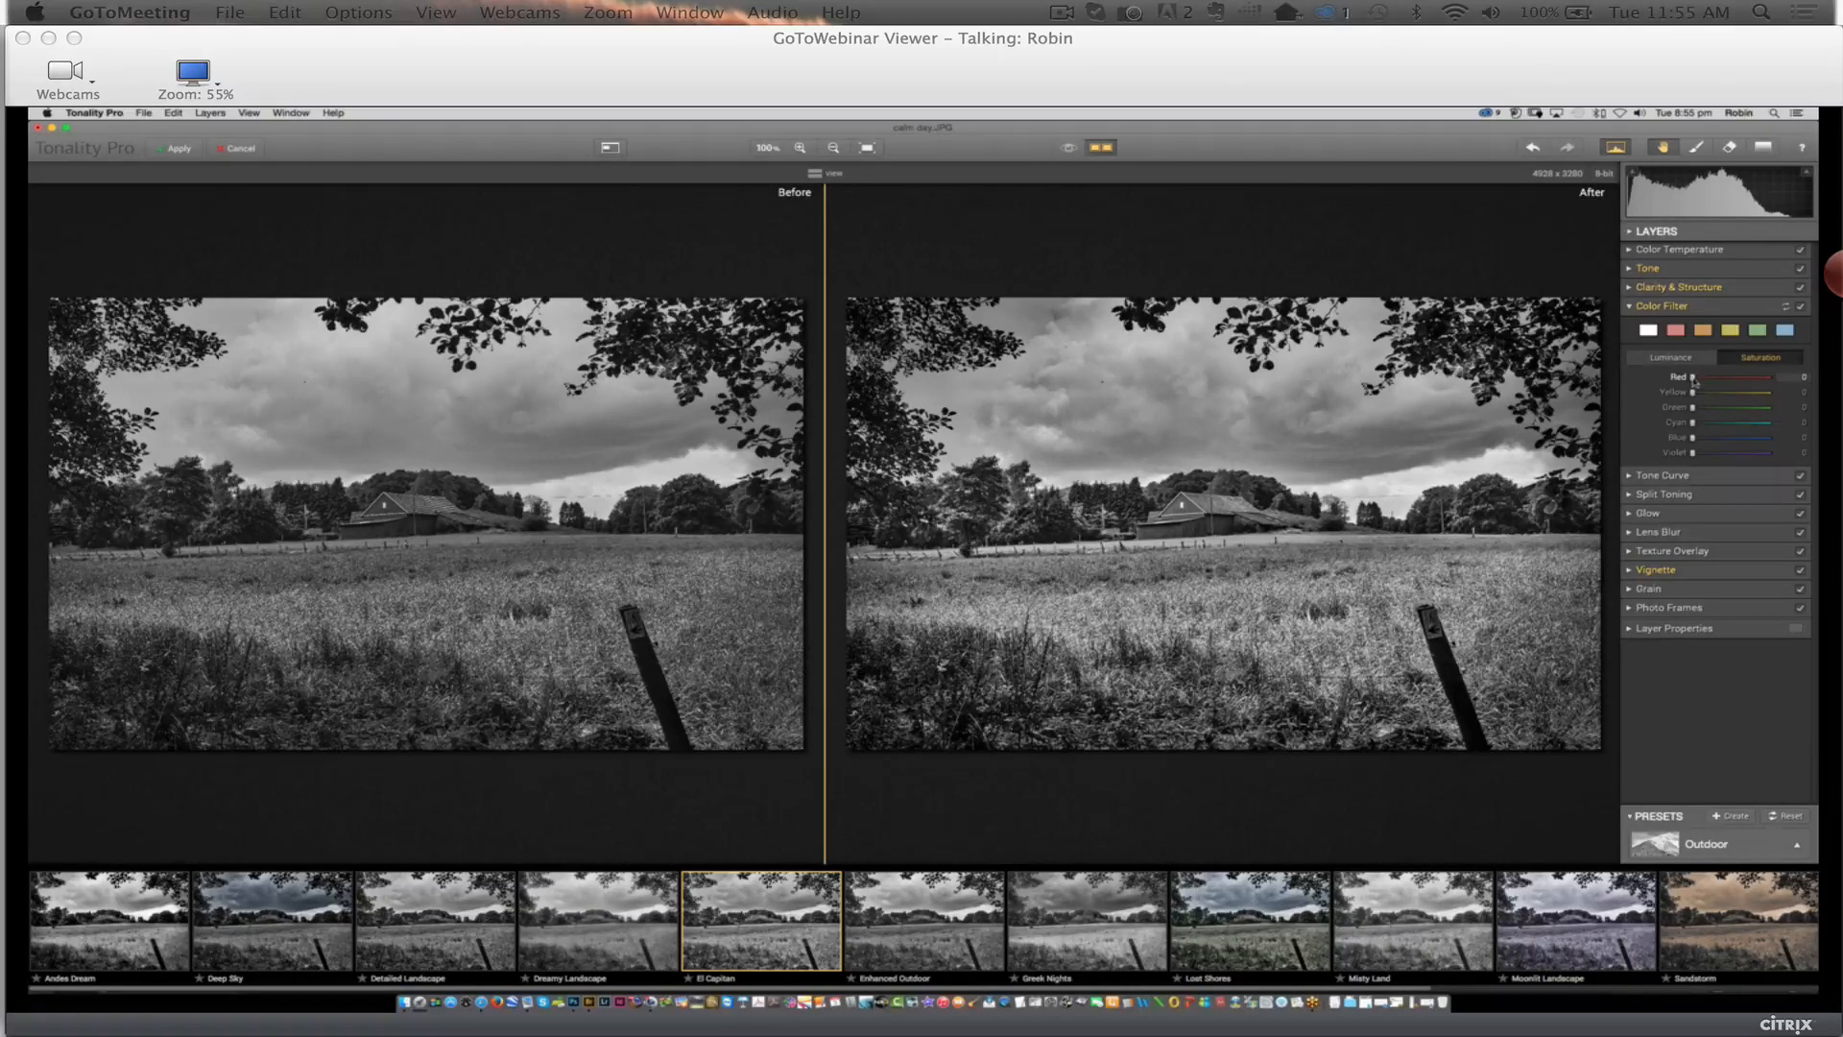
{"action": "left_click_drag", "start_coordinate": [1693, 378], "coordinate": [1741, 382]}
Choose the Lost Shores outdoor preset, raise its red saturation to about 80 for the barn, and apply the edit
{"action": "left_click", "coordinate": [1262, 930]}
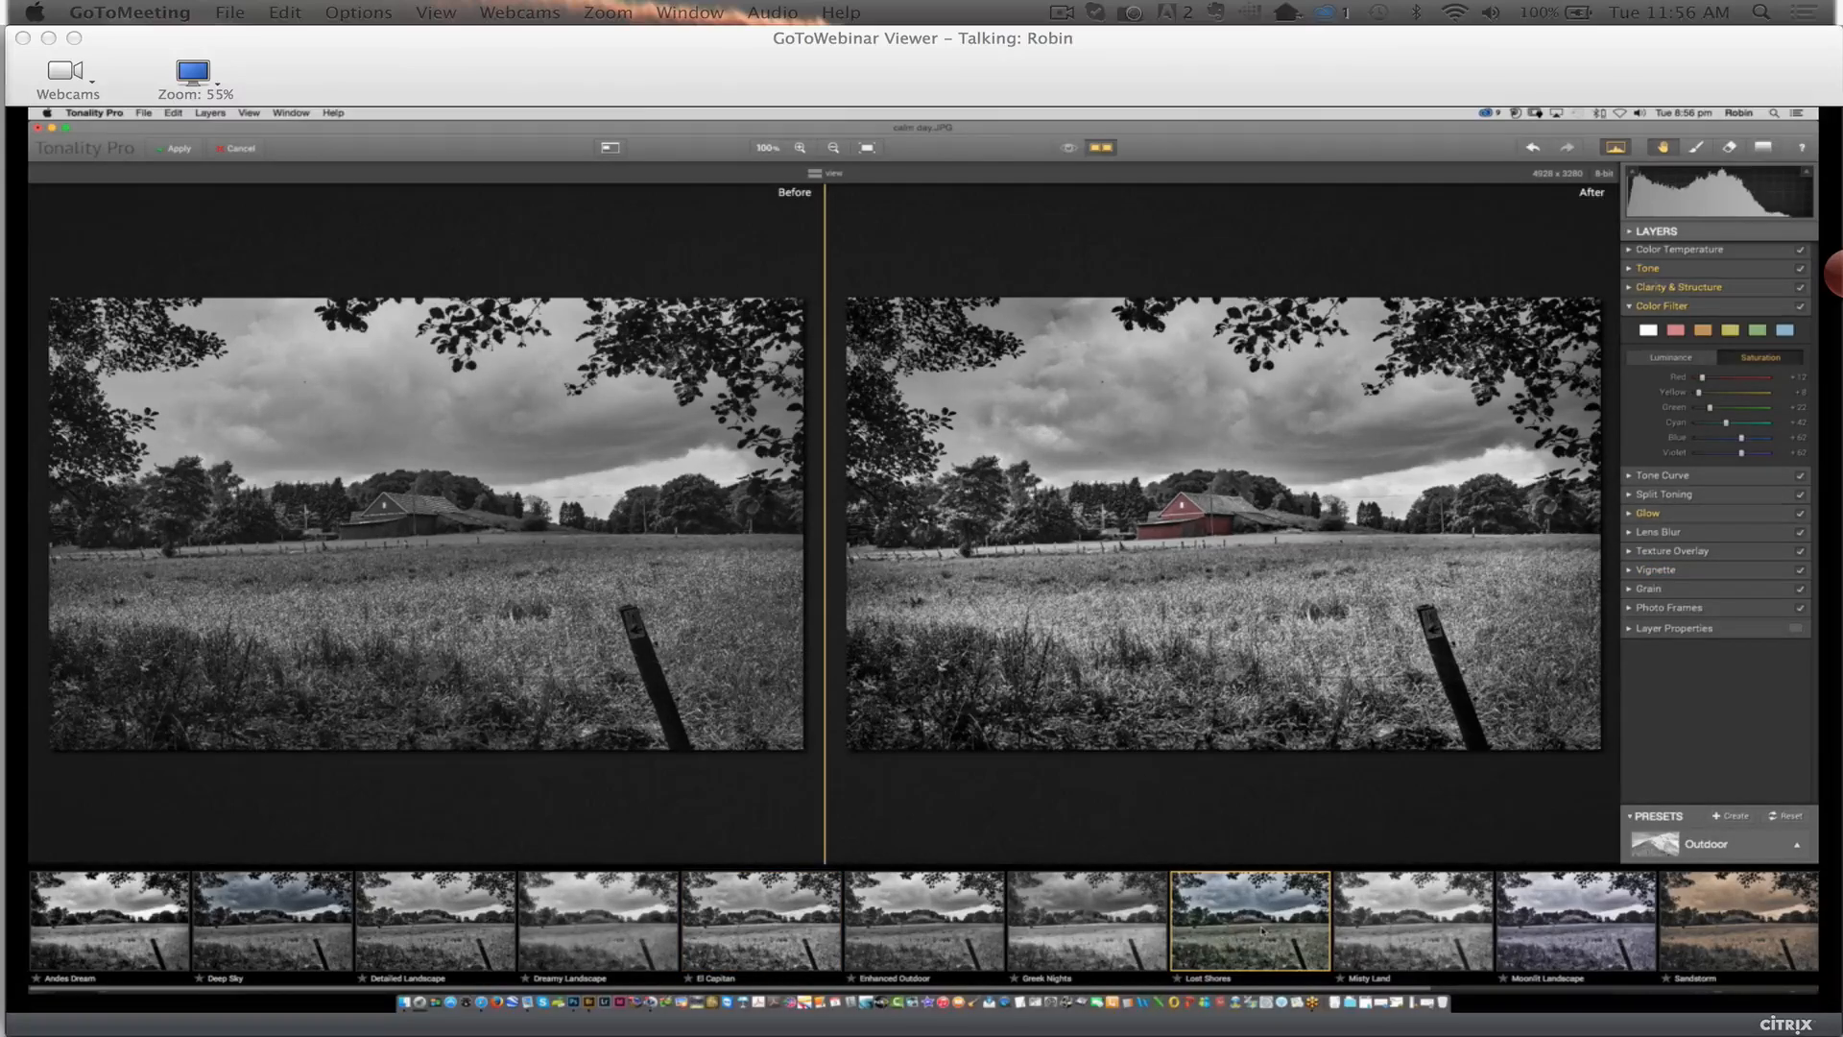
{"action": "left_click_drag", "start_coordinate": [1702, 376], "coordinate": [1758, 376]}
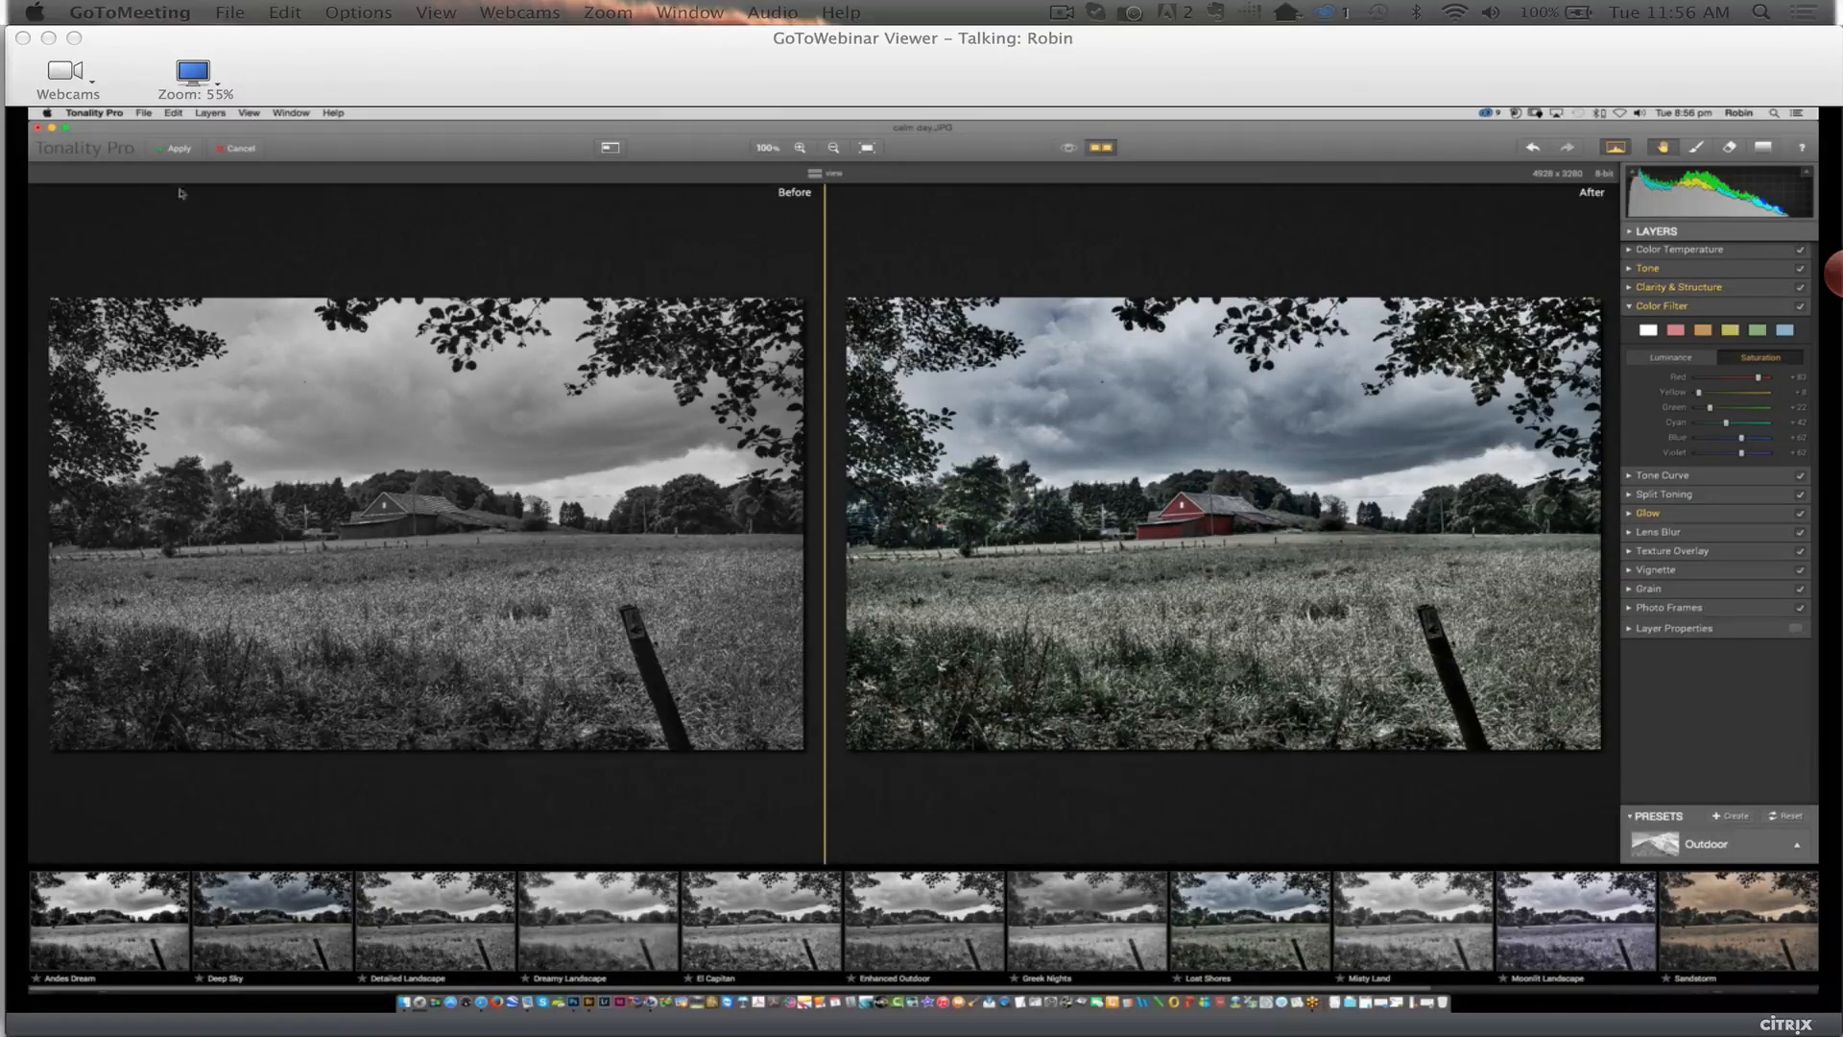
{"action": "left_click", "coordinate": [201, 164]}
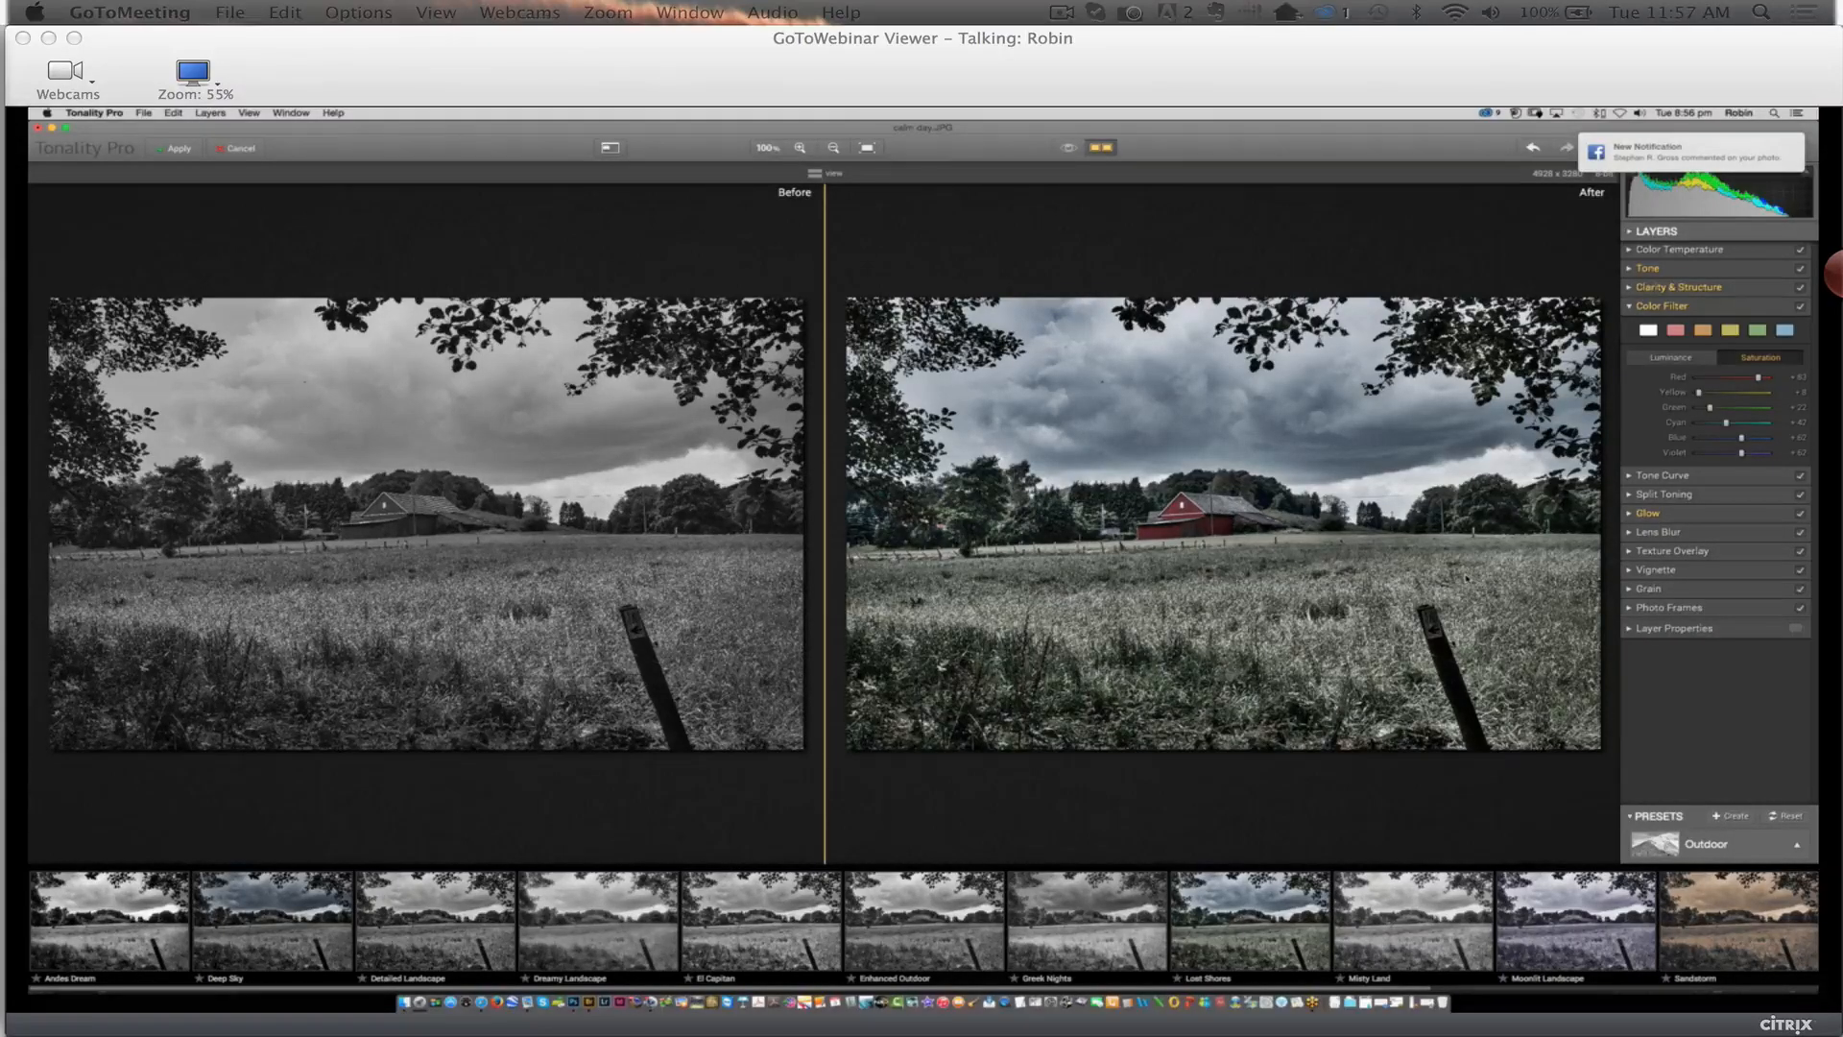
{"action": "key", "text": "Return"}
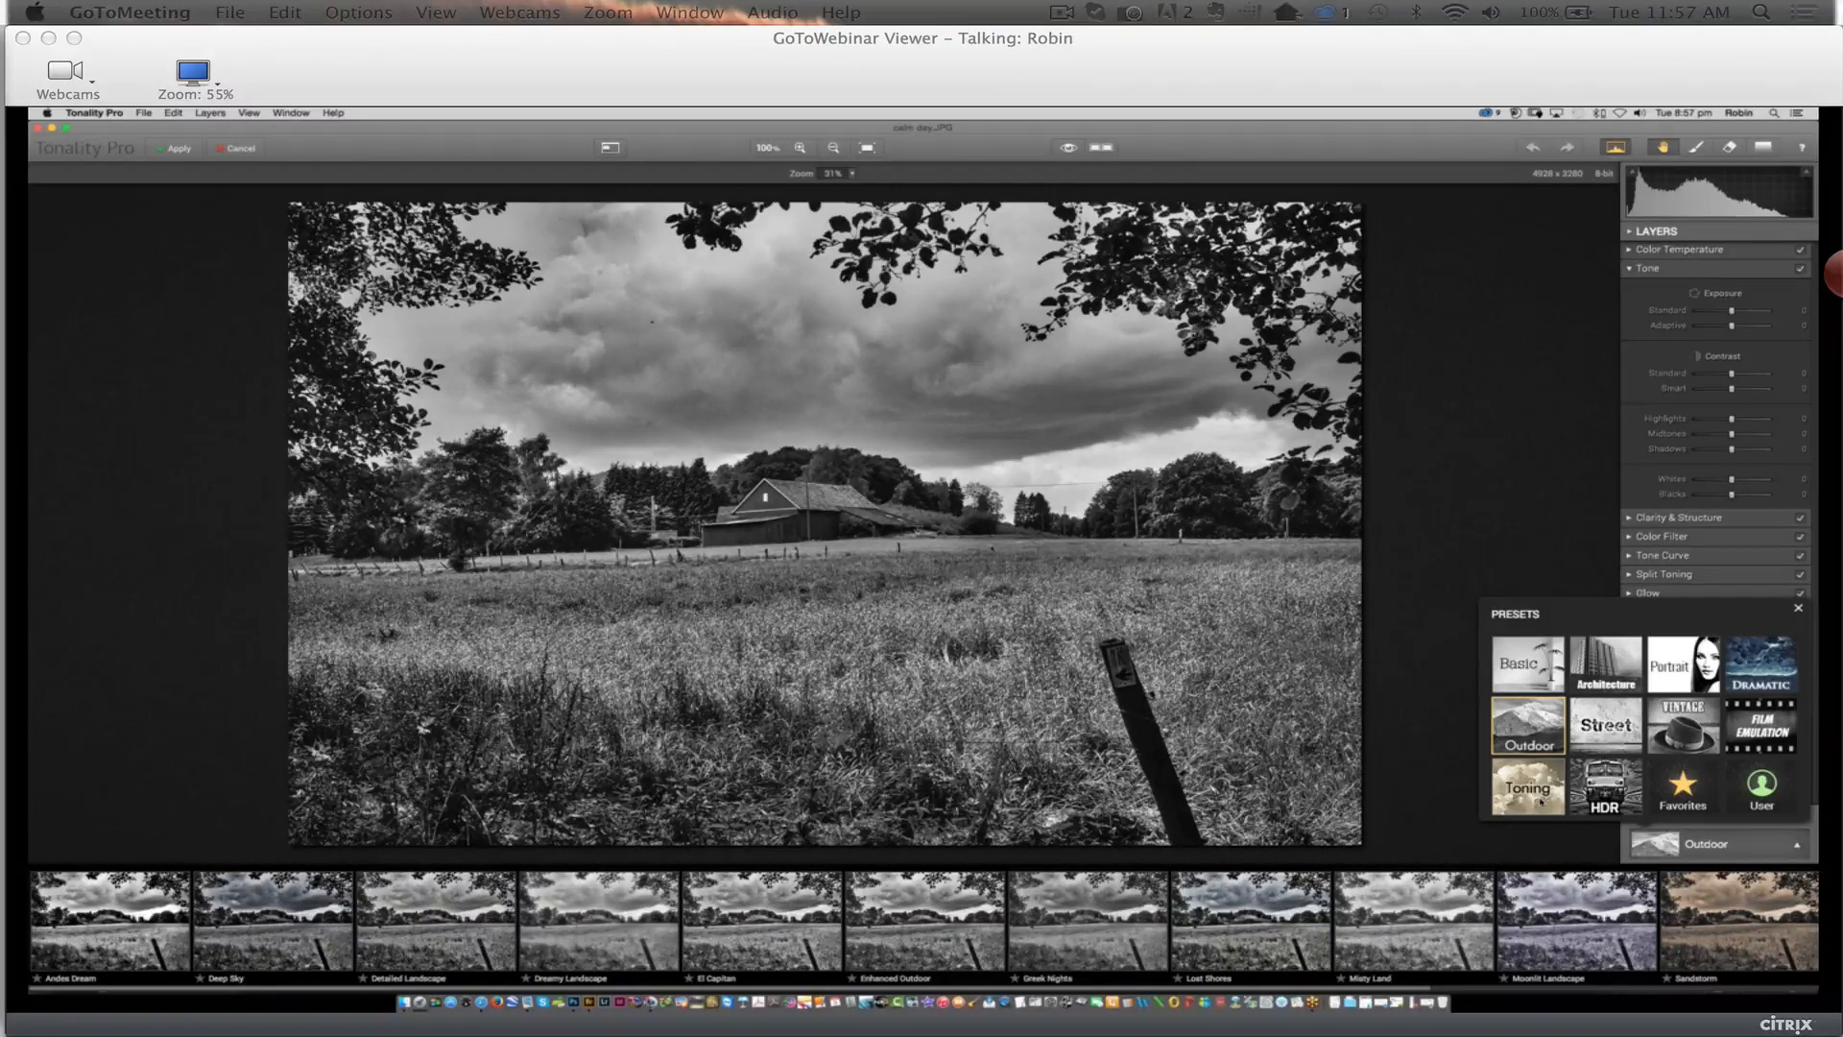
Choose the Creamtype preset from the Toning category and slightly raise the standard exposure
{"action": "left_click", "coordinate": [1540, 801]}
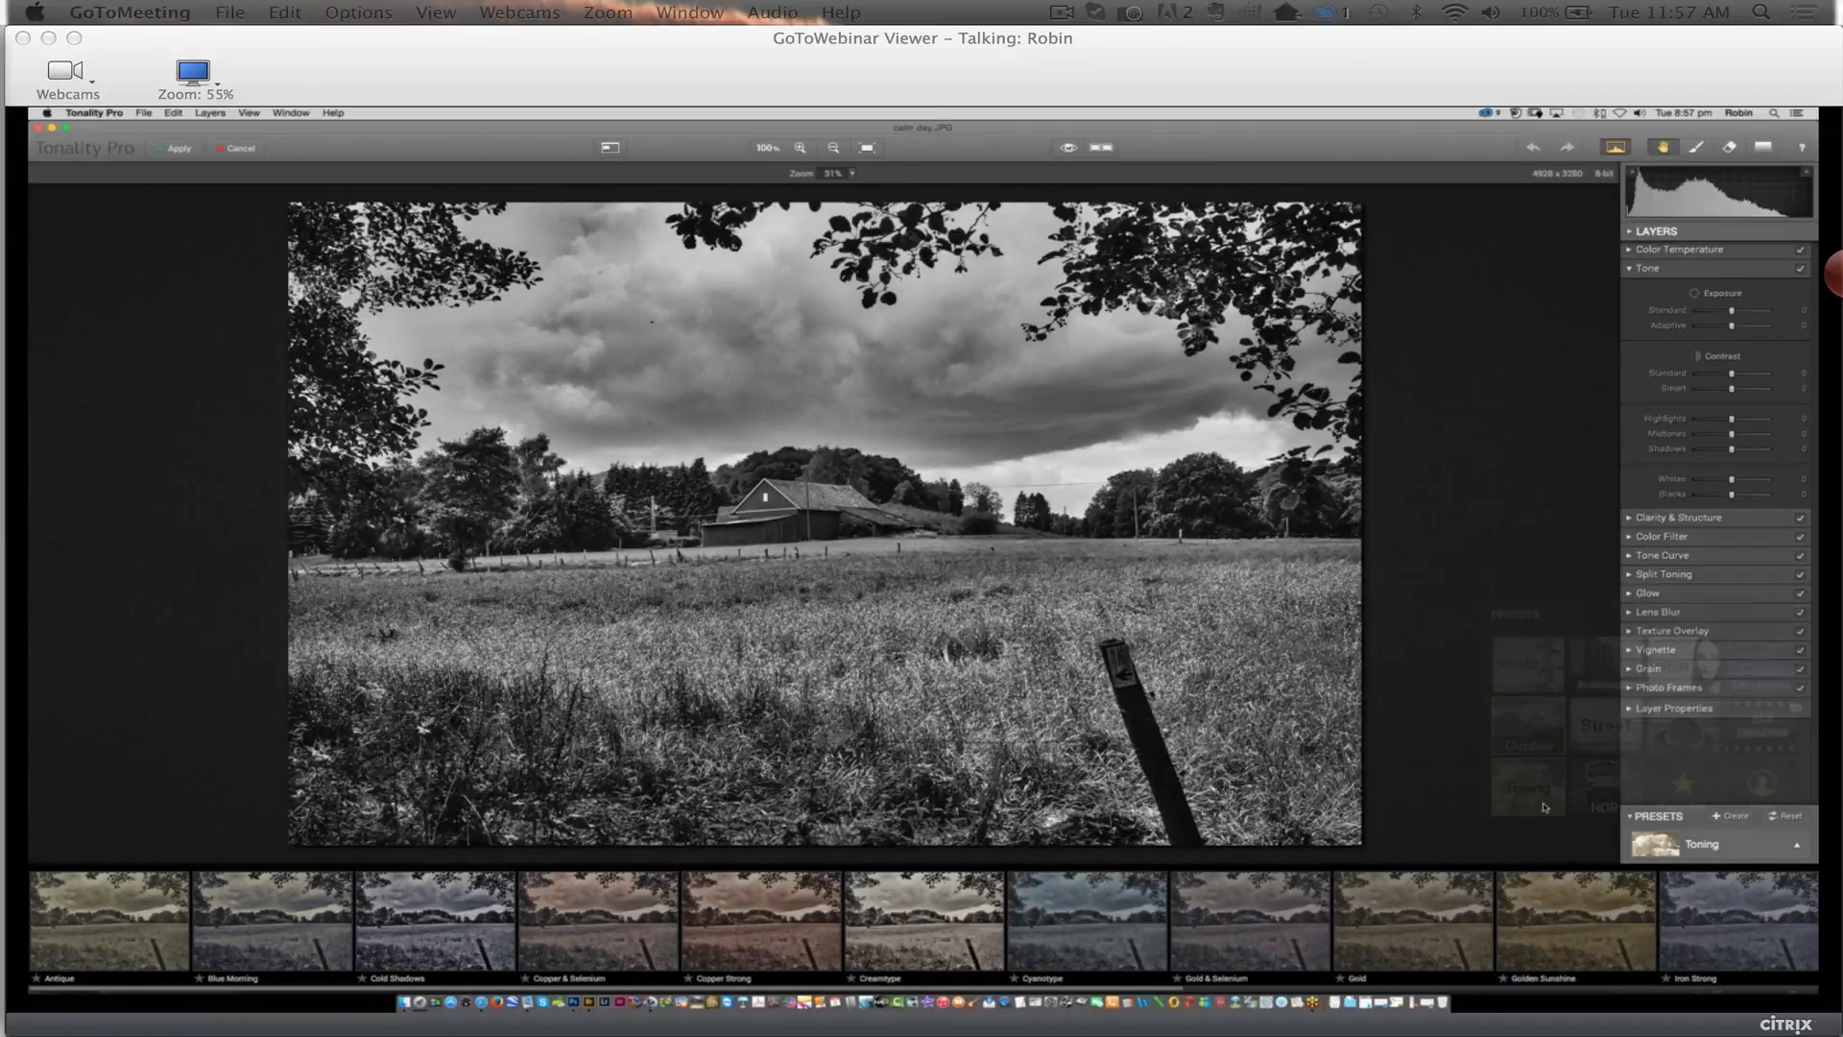
{"action": "left_click", "coordinate": [923, 921]}
{"action": "left_click_drag", "start_coordinate": [1732, 311], "coordinate": [1737, 312]}
Darken the vignette to an amount of about -71 and compare the toned photo side by side with the original
{"action": "left_click", "coordinate": [1656, 650]}
{"action": "left_click_drag", "start_coordinate": [1732, 445], "coordinate": [1719, 448]}
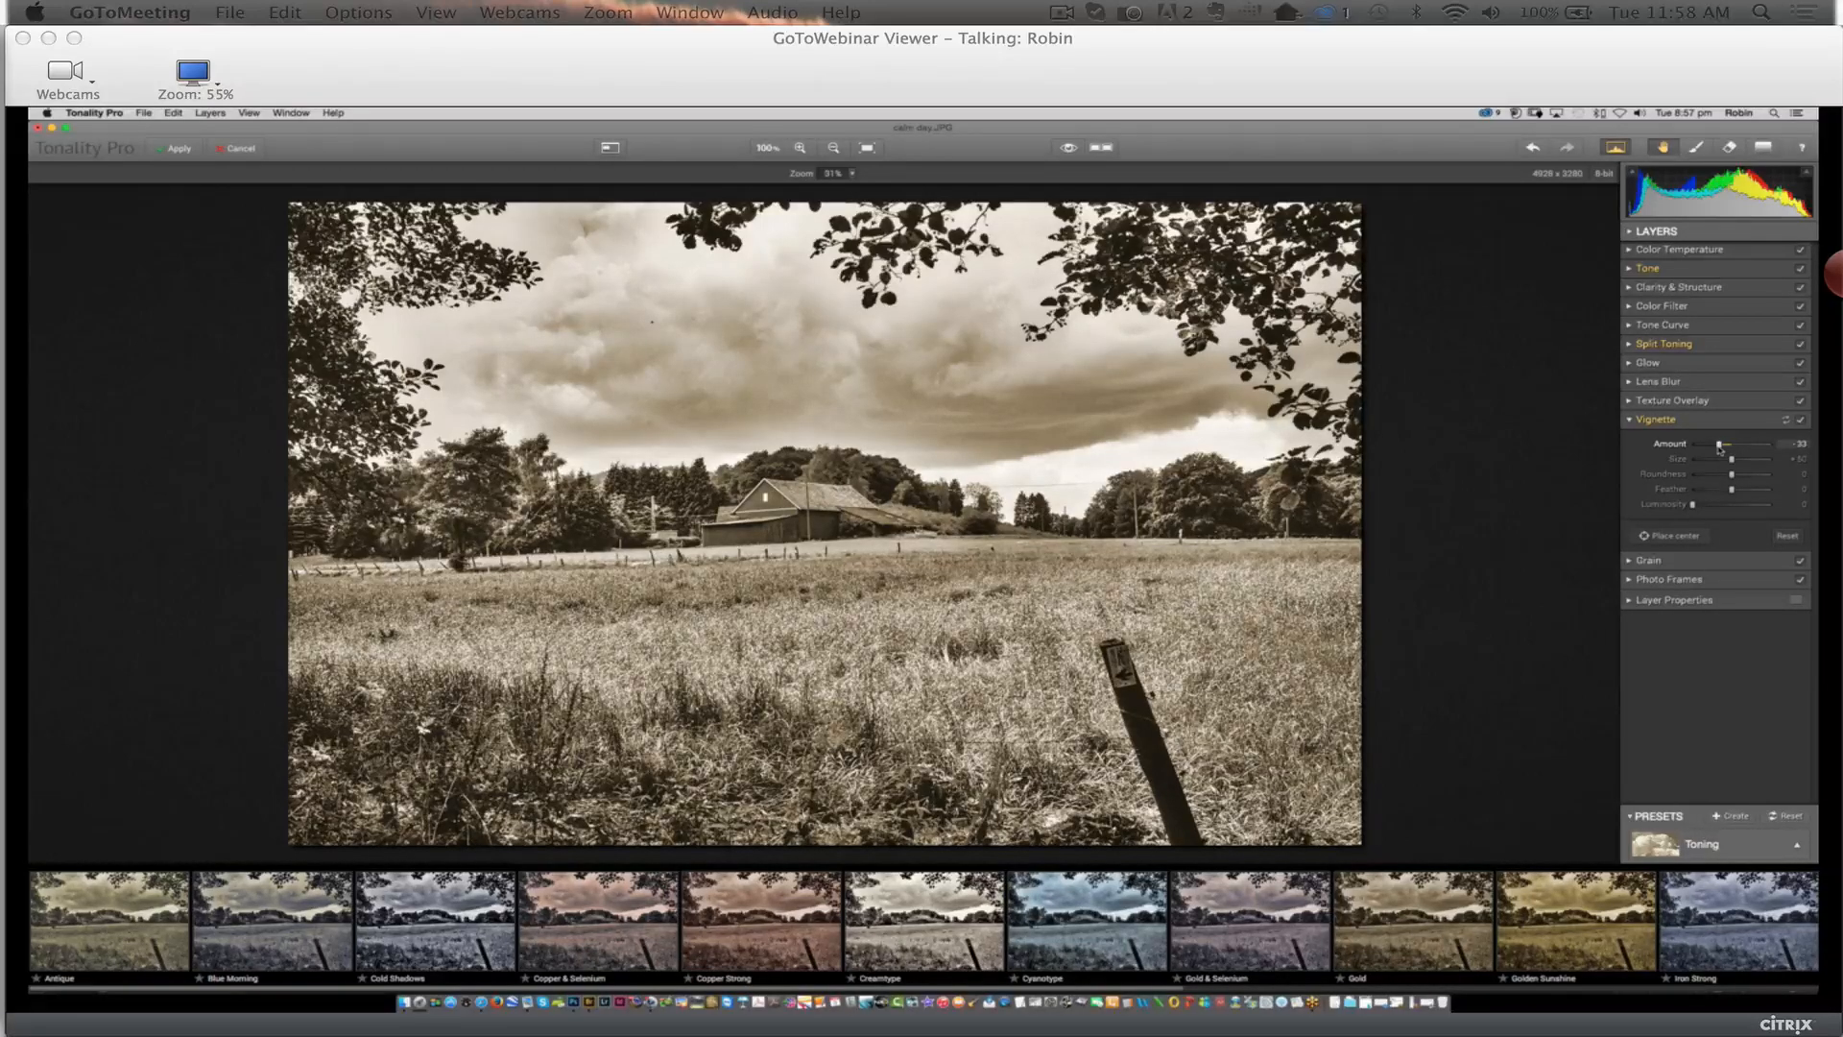
{"action": "left_click_drag", "start_coordinate": [1718, 448], "coordinate": [1716, 450]}
{"action": "left_click", "coordinate": [1101, 147]}
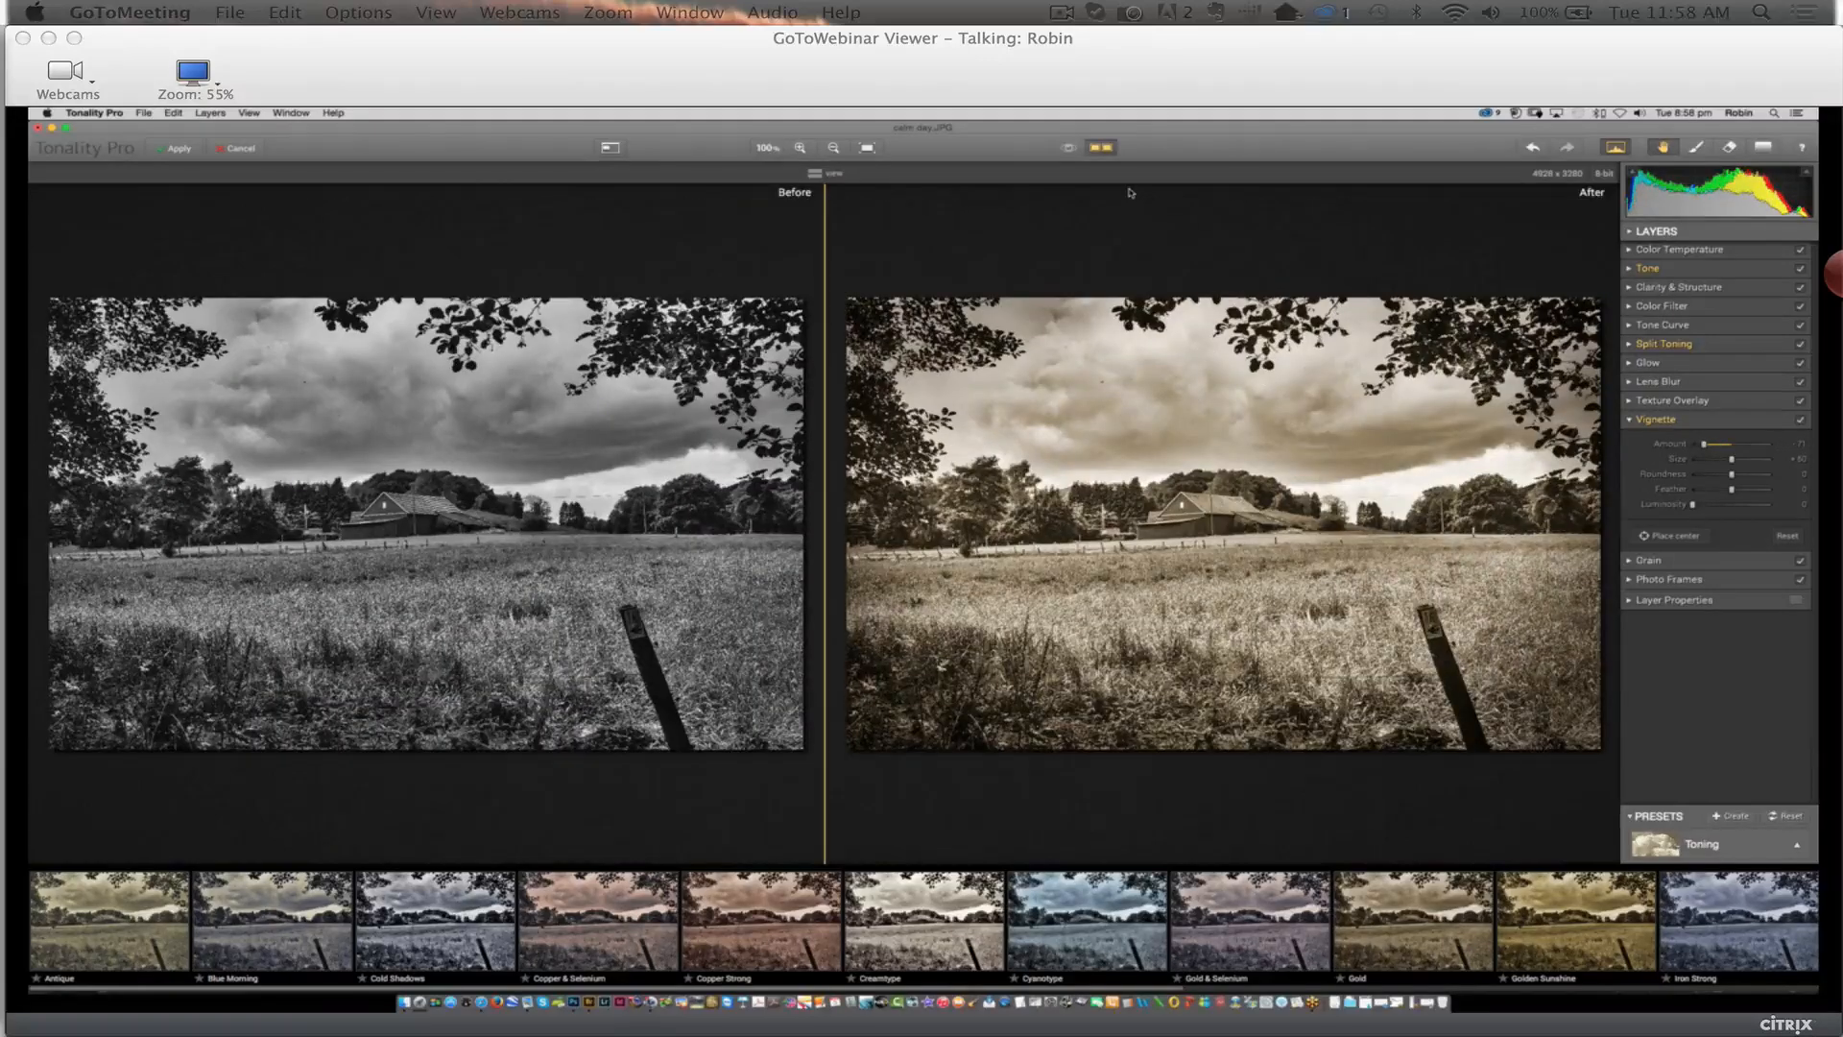